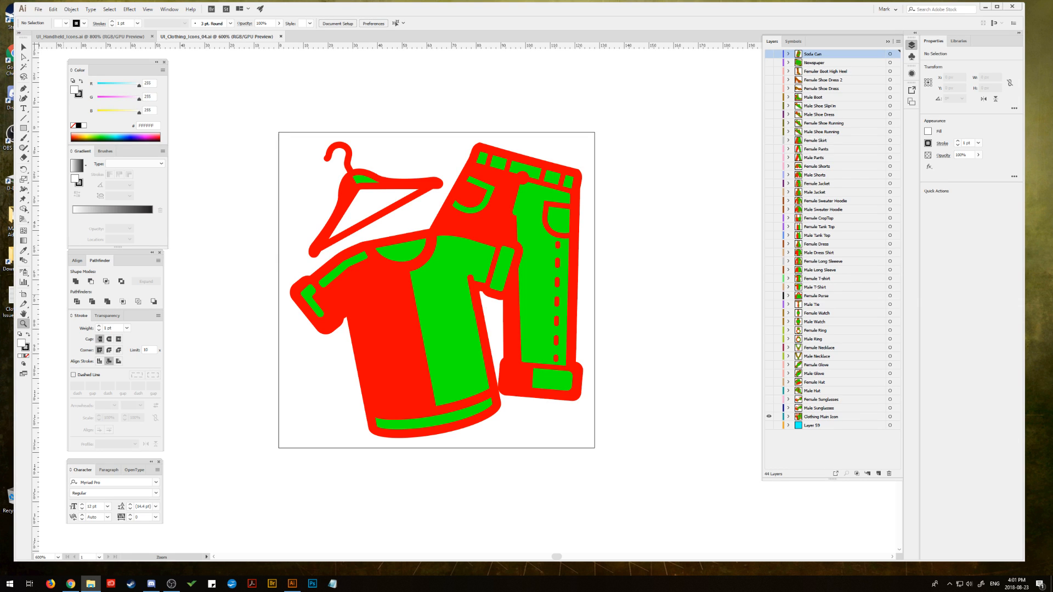
Step: Add a new layer named Headphone at the top of the layer stack and hide the Clothing Main Icon layer
key(ctrl)
click(769, 416)
click(878, 474)
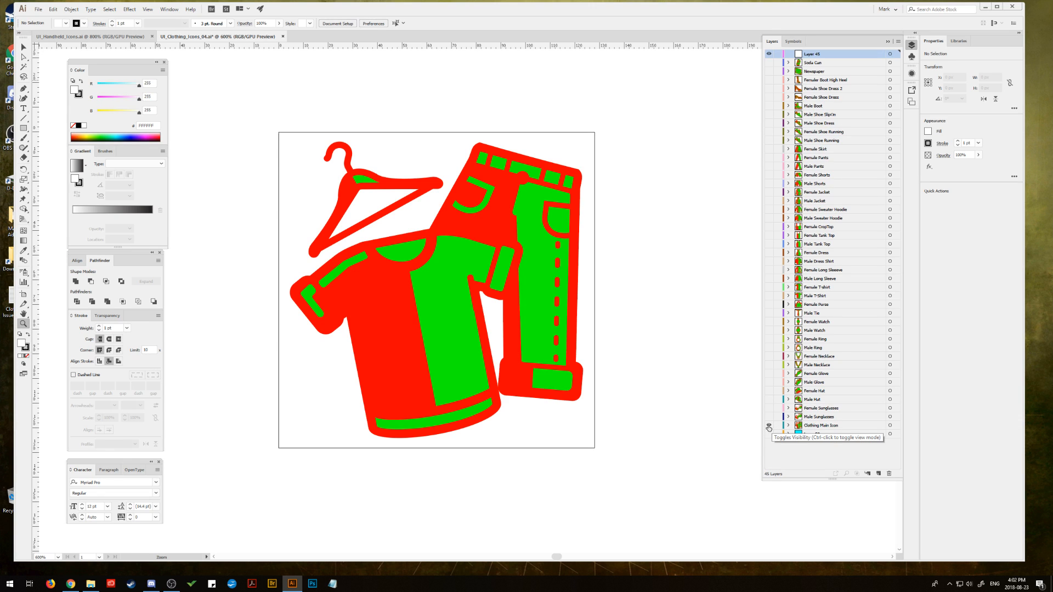
click(769, 428)
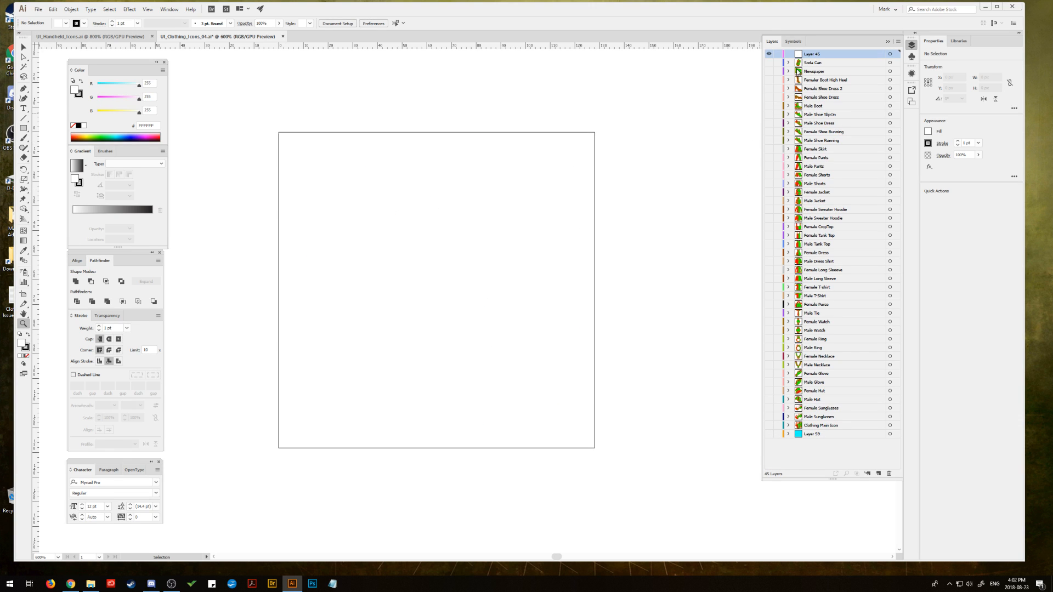
double_click(808, 54)
text(Headphone)
key(Return)
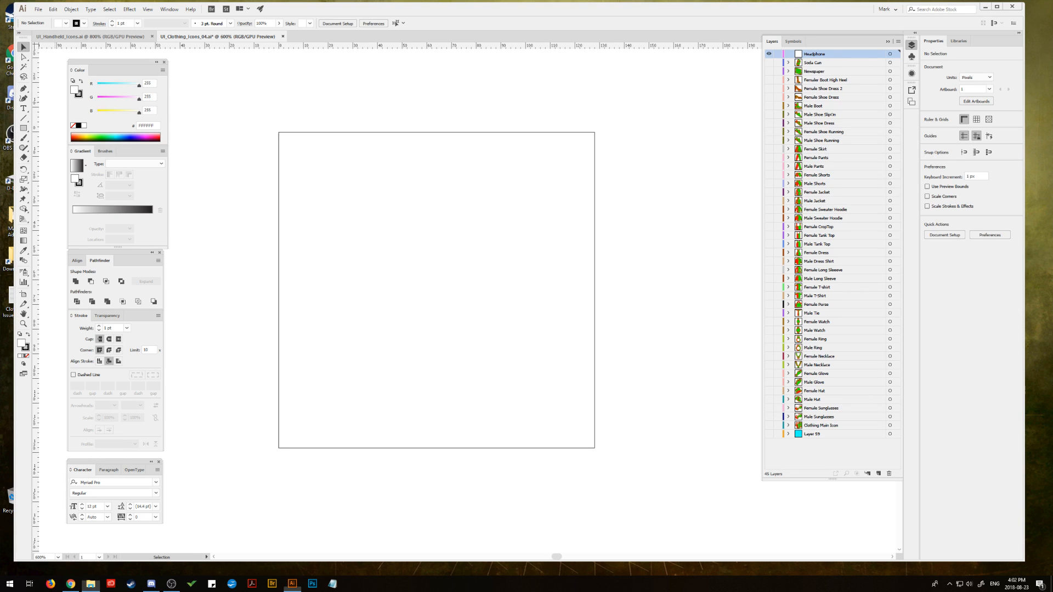
Step: Place the image headphones.jpg as a linked file on the Headphone layer
click(38, 9)
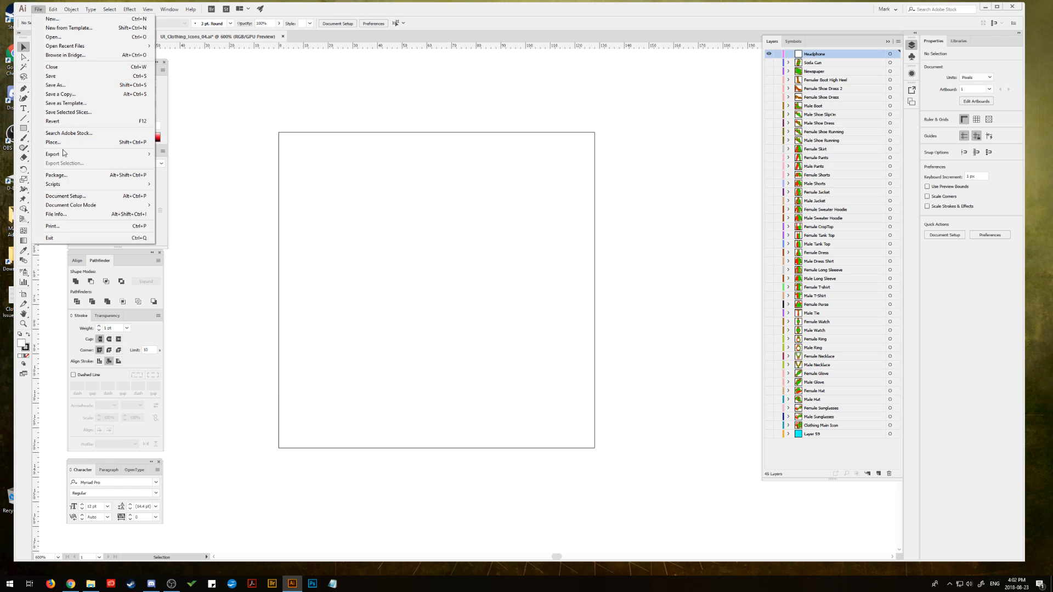
click(66, 144)
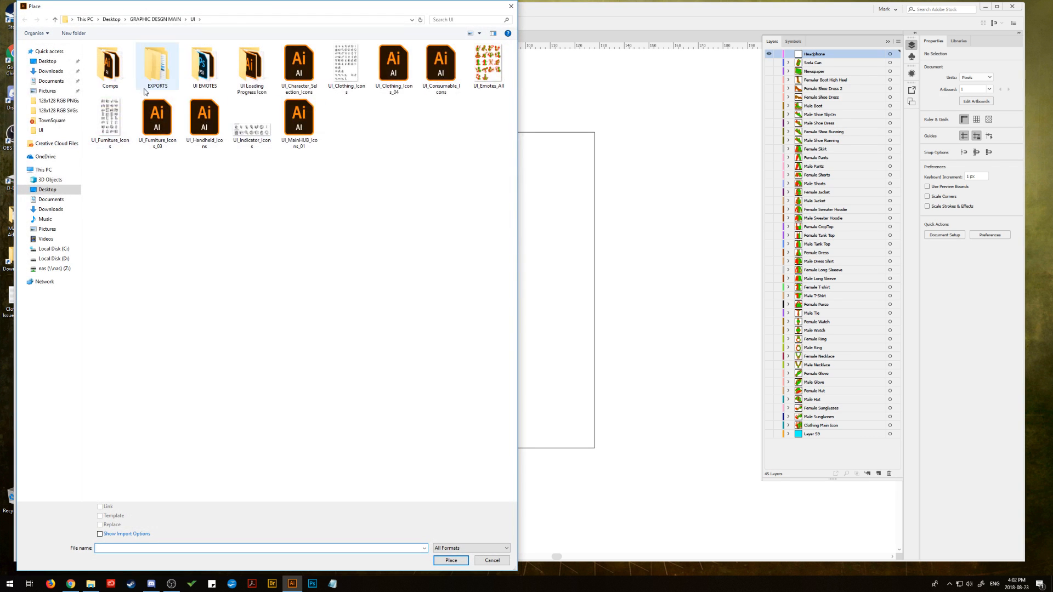
drag(259, 7, 1052, 22)
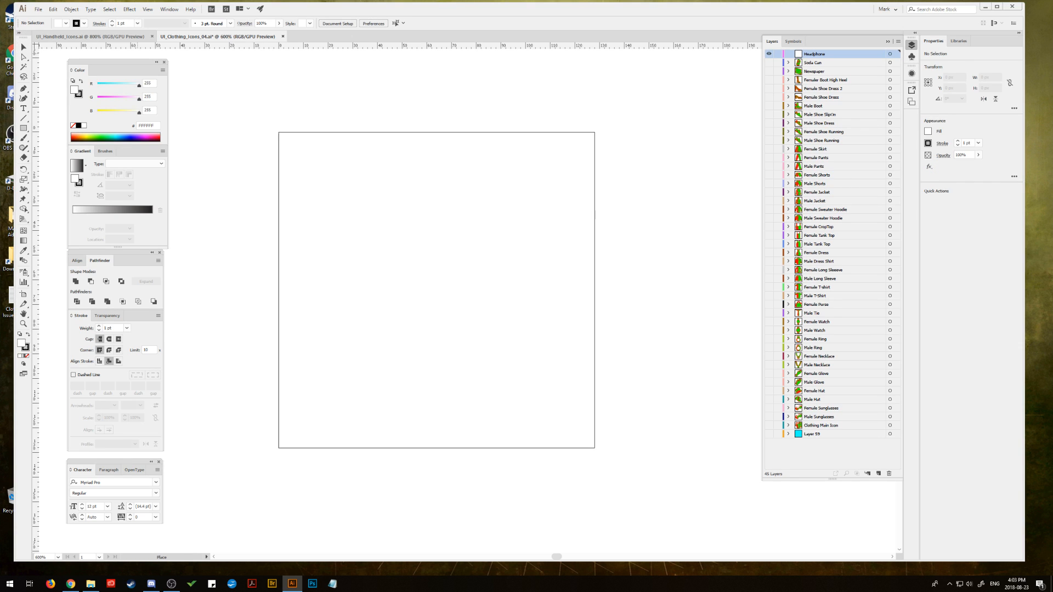
click(322, 108)
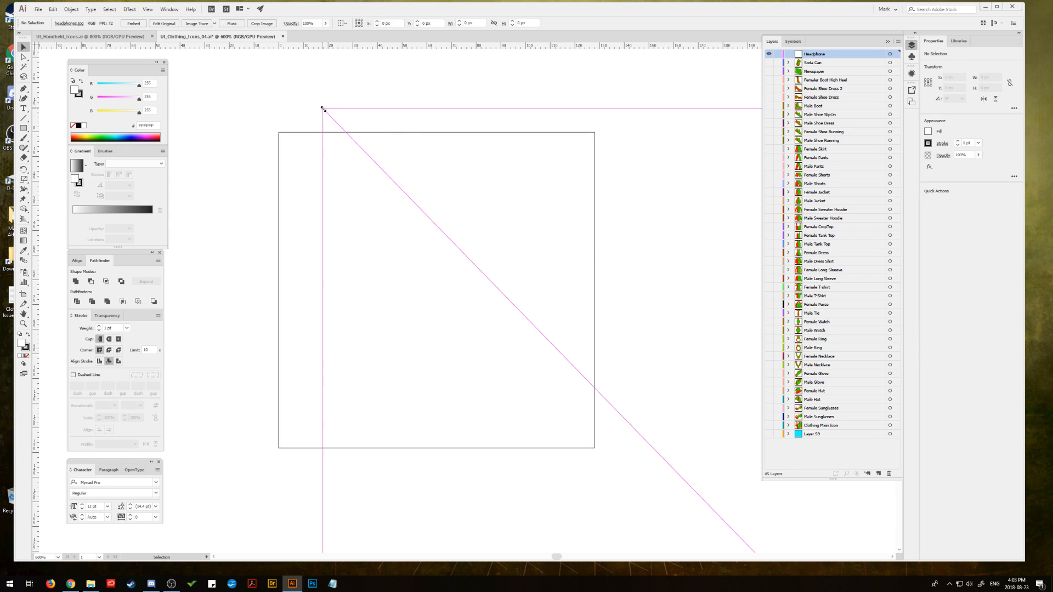
Step: Scale the oversized headphones image down proportionally to about 218 px wide and move it over the artboard
drag(323, 109, 585, 307)
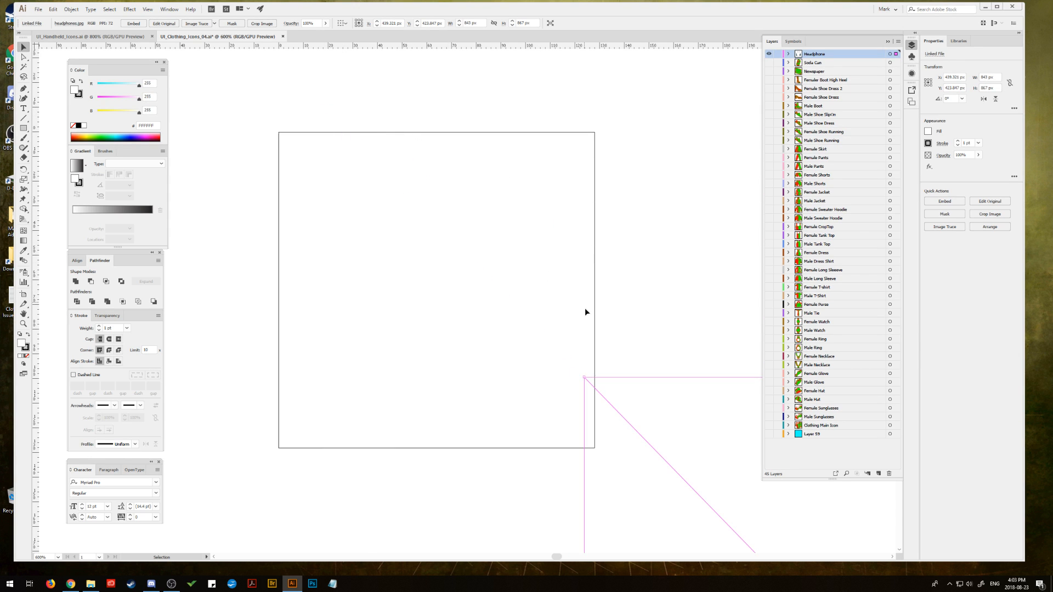
drag(668, 378, 379, 141)
drag(296, 141, 492, 345)
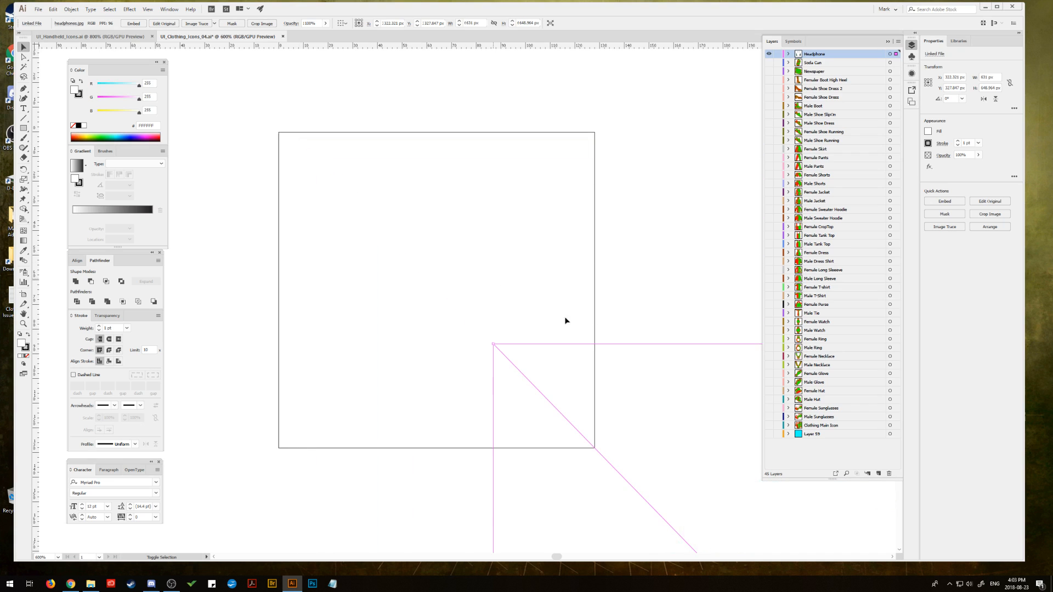
drag(675, 378, 418, 176)
drag(233, 143, 545, 348)
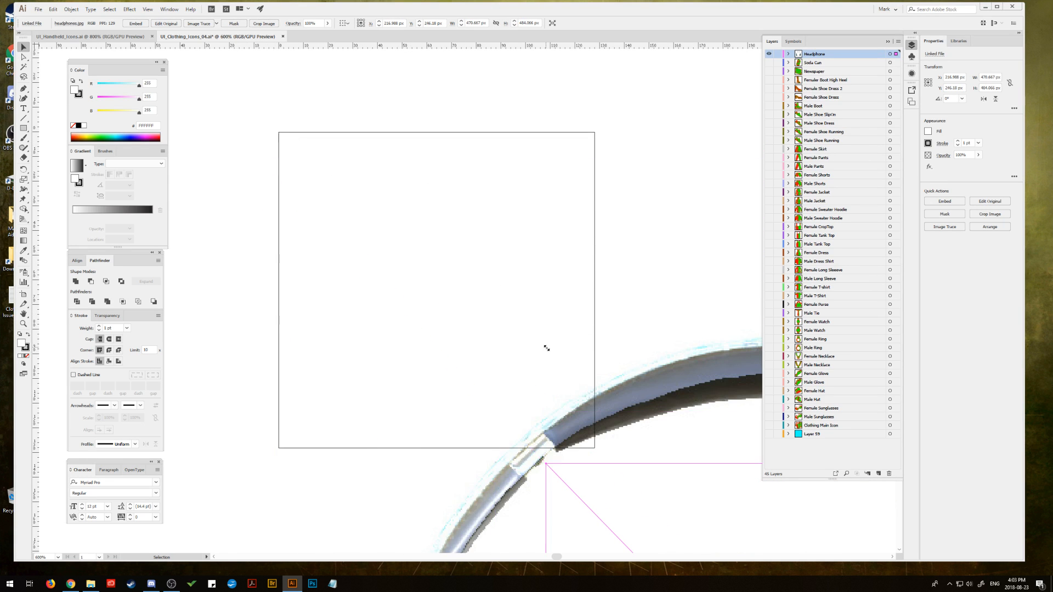
drag(701, 497, 378, 127)
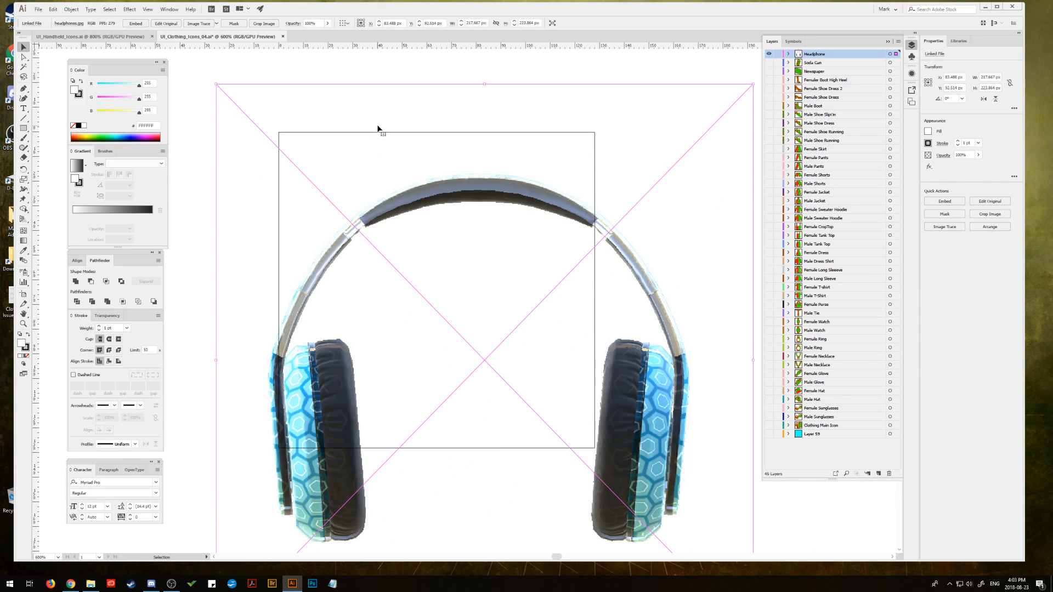
Step: Scale the headphones image to about 146 px wide and position it so the headphones fit centrally inside the artboard
drag(216, 85, 320, 192)
drag(427, 259, 406, 190)
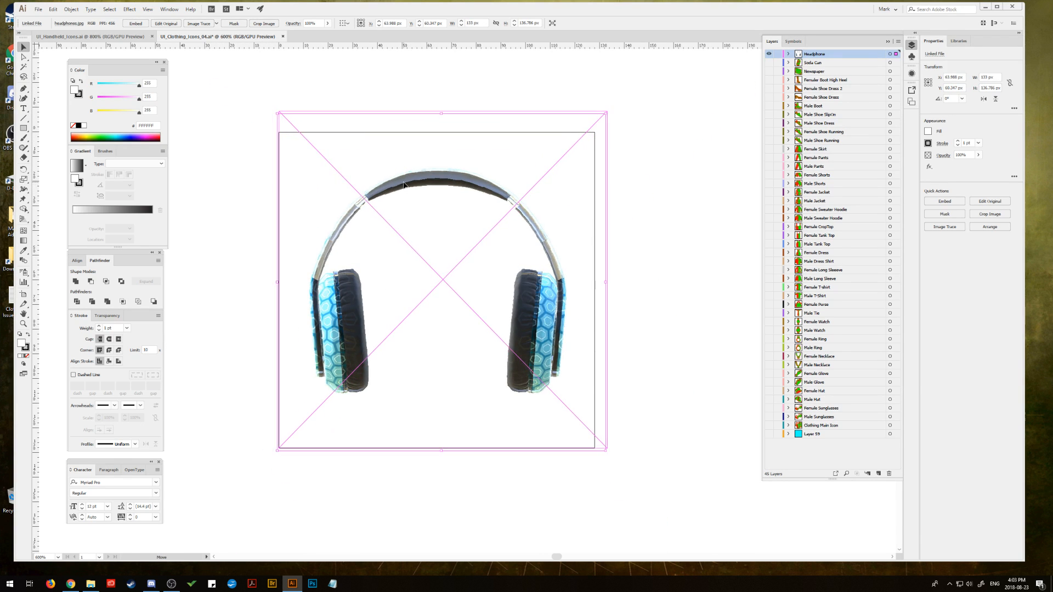
drag(608, 111, 628, 92)
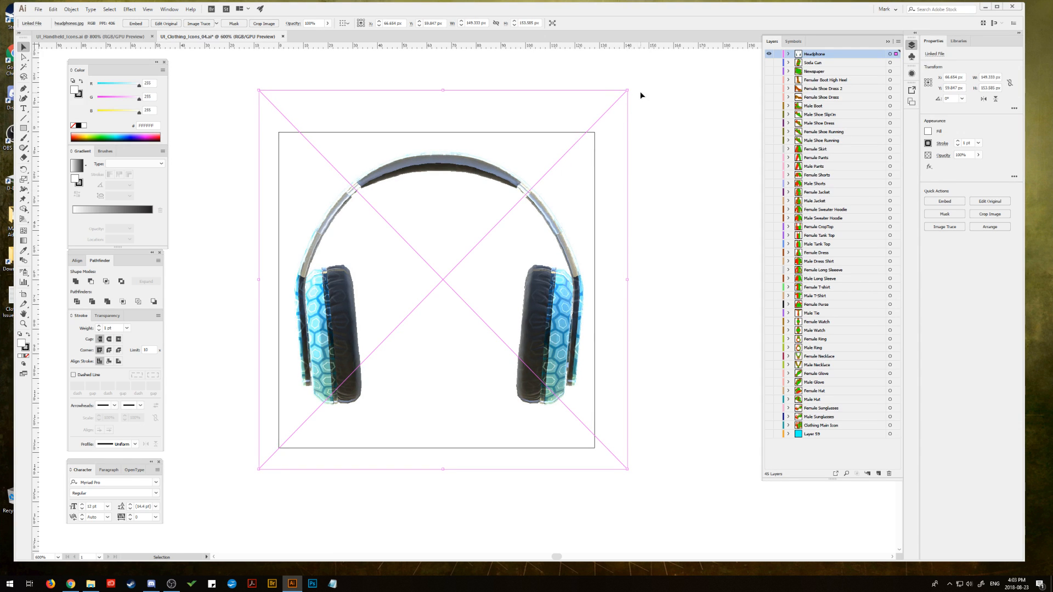
drag(627, 90, 621, 95)
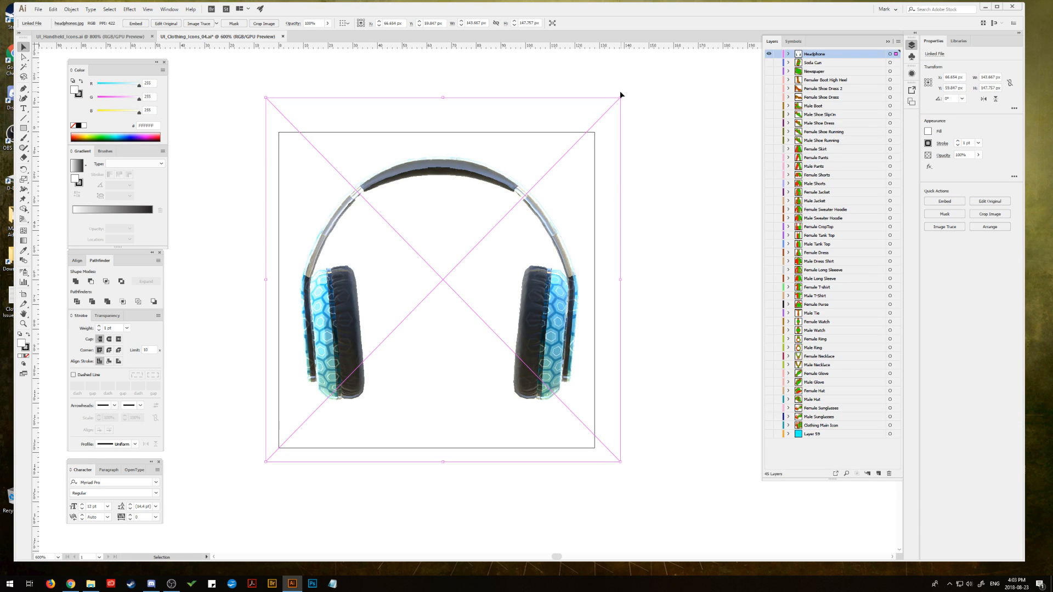
click(700, 109)
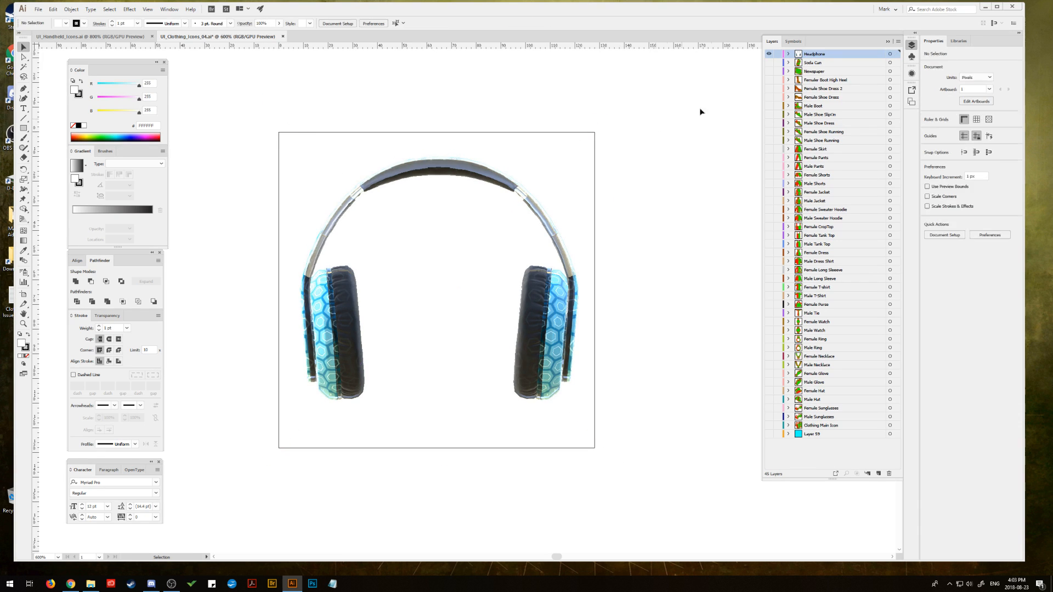
Step: Lower the linked headphones image's opacity to about 20% and lock the image within the Headphone layer
click(778, 54)
click(777, 53)
click(789, 54)
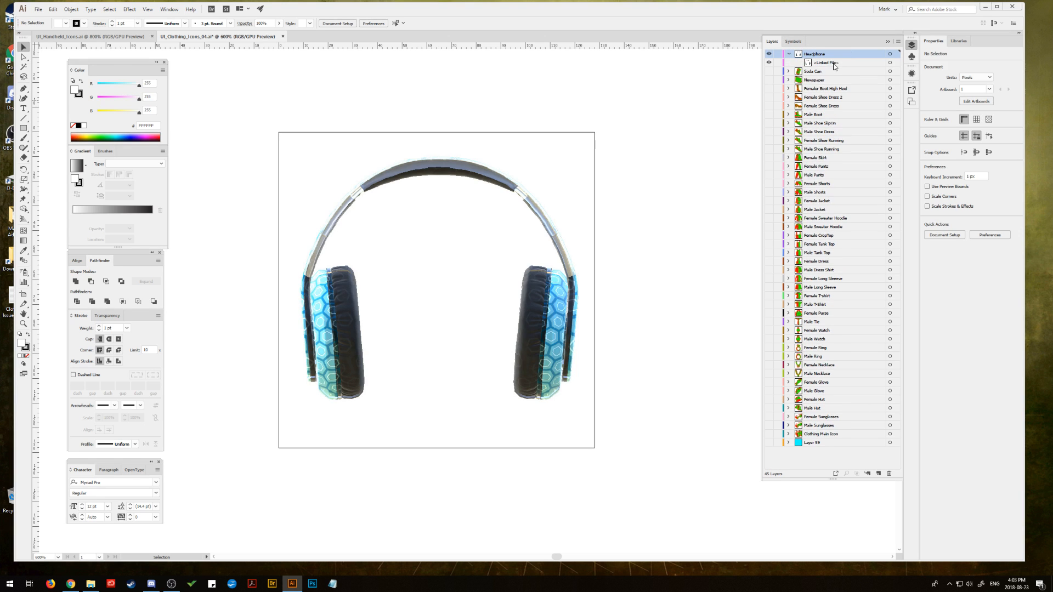
click(890, 63)
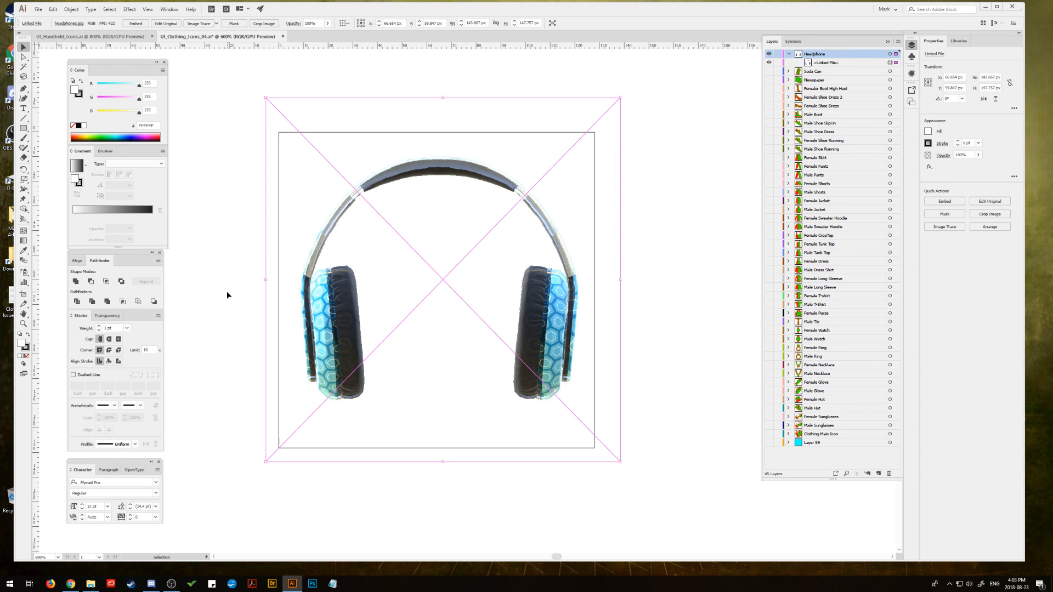
click(106, 316)
click(152, 328)
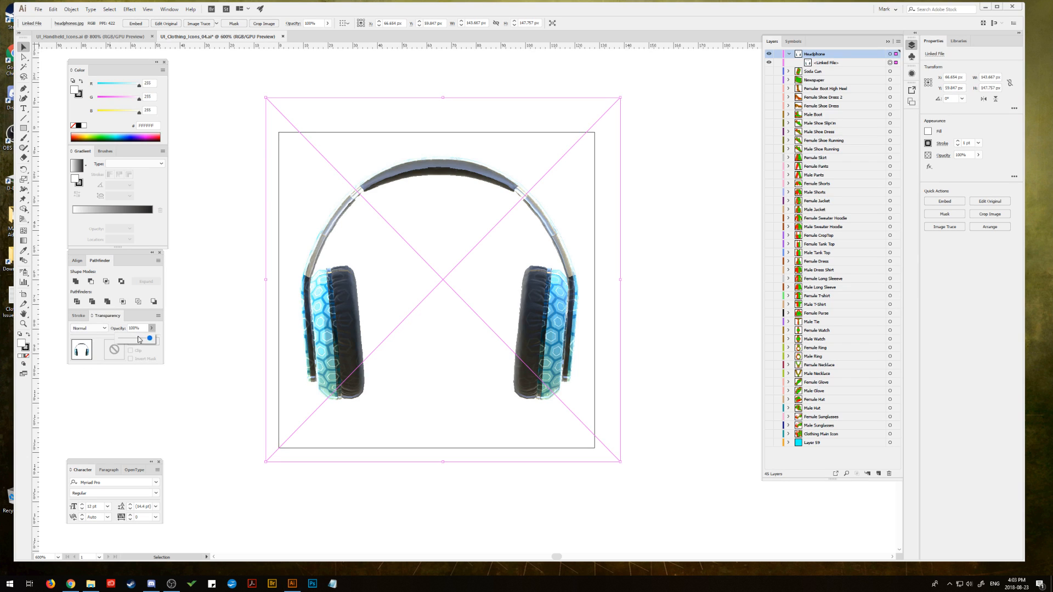
drag(139, 339, 128, 342)
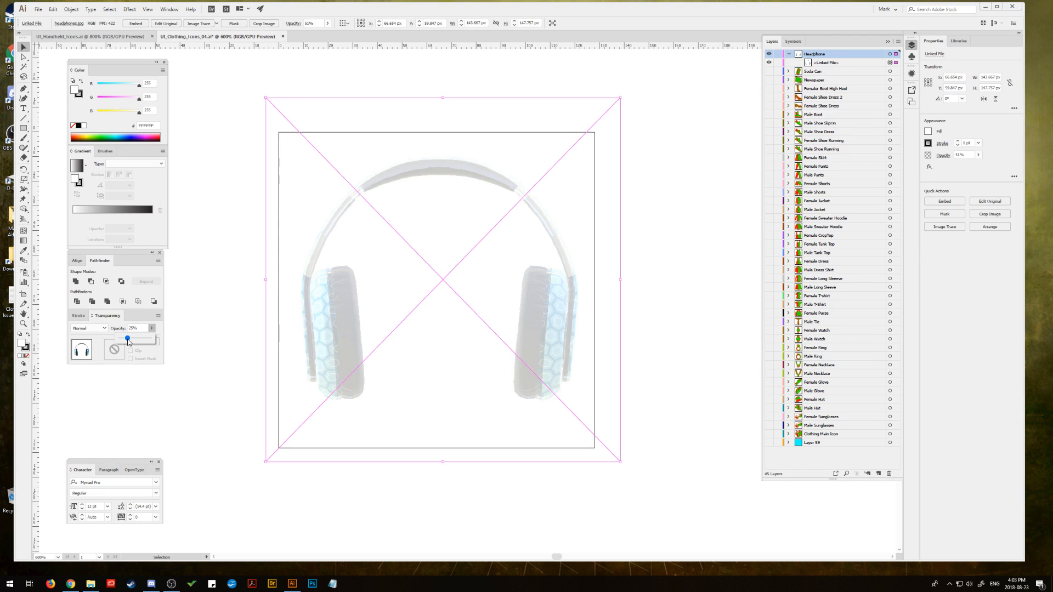
click(233, 286)
click(778, 63)
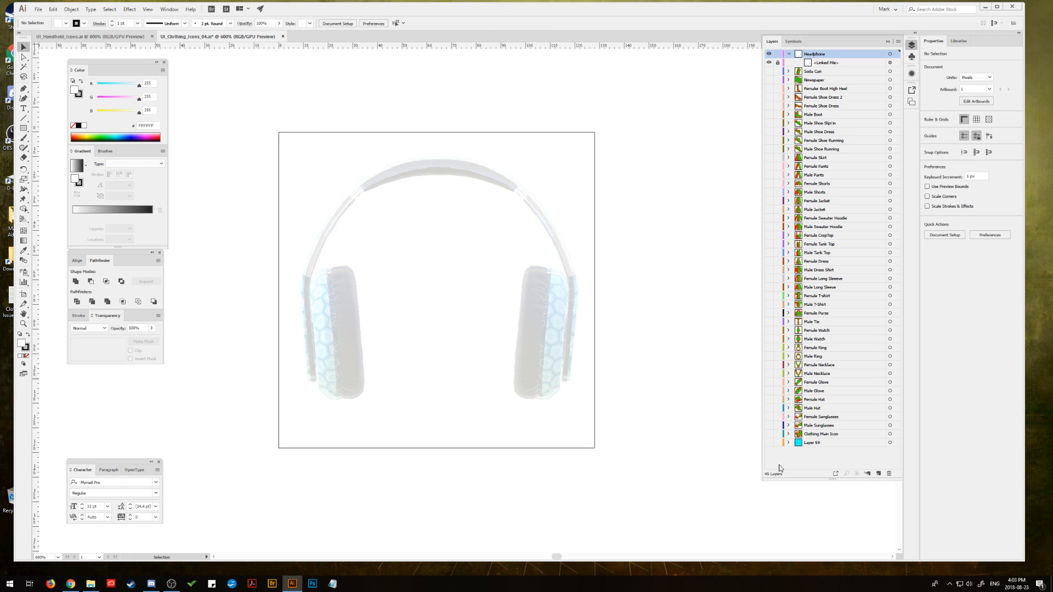
Step: Show the Clothing Main Icon layer instead of Headphone, and draw a square about 14 px wide beside the artboard on a new layer above Layer 59
click(770, 434)
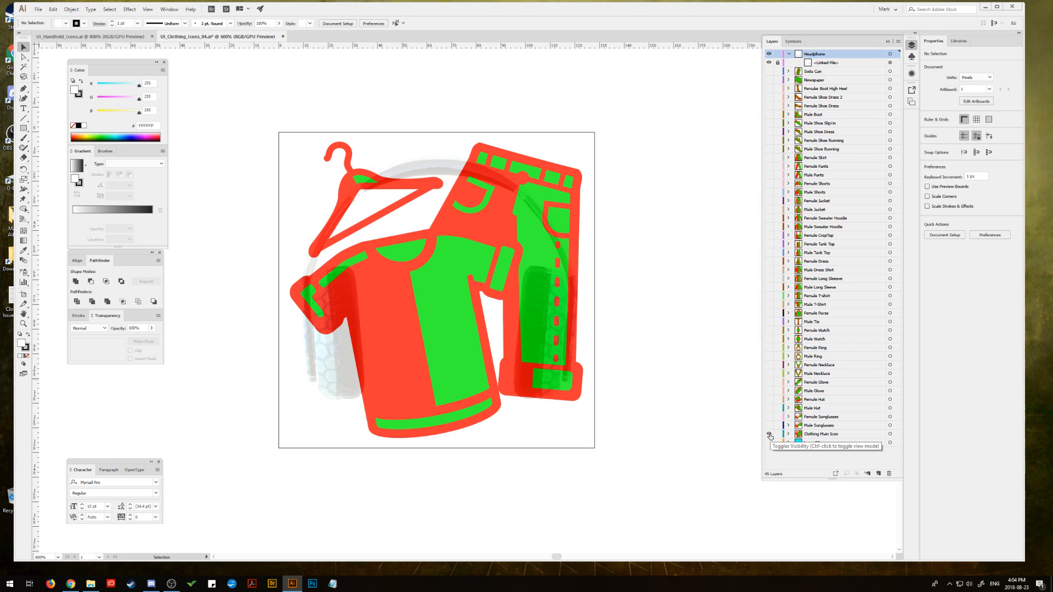
click(769, 54)
key(m)
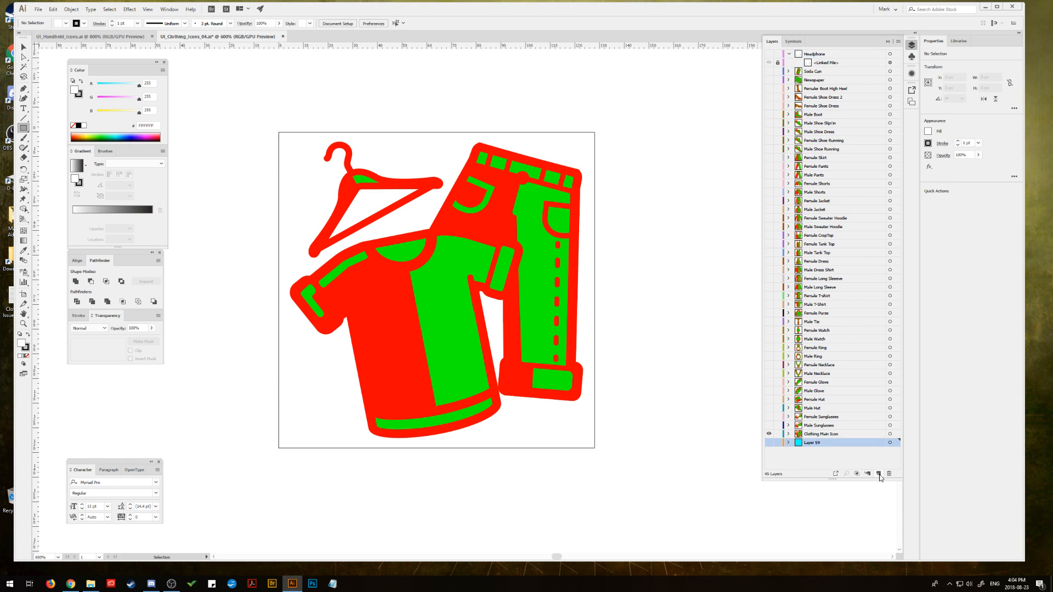
click(878, 474)
drag(200, 113, 234, 148)
click(24, 47)
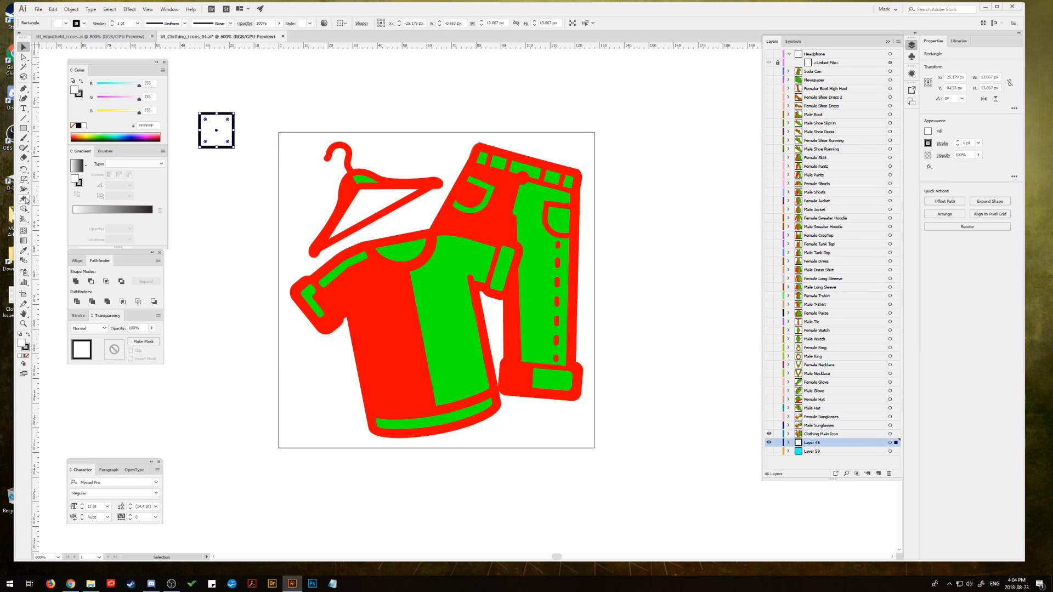
Step: Fill the square with the red sampled from the T-shirt icon using the Eyedropper
click(23, 250)
click(364, 286)
click(23, 49)
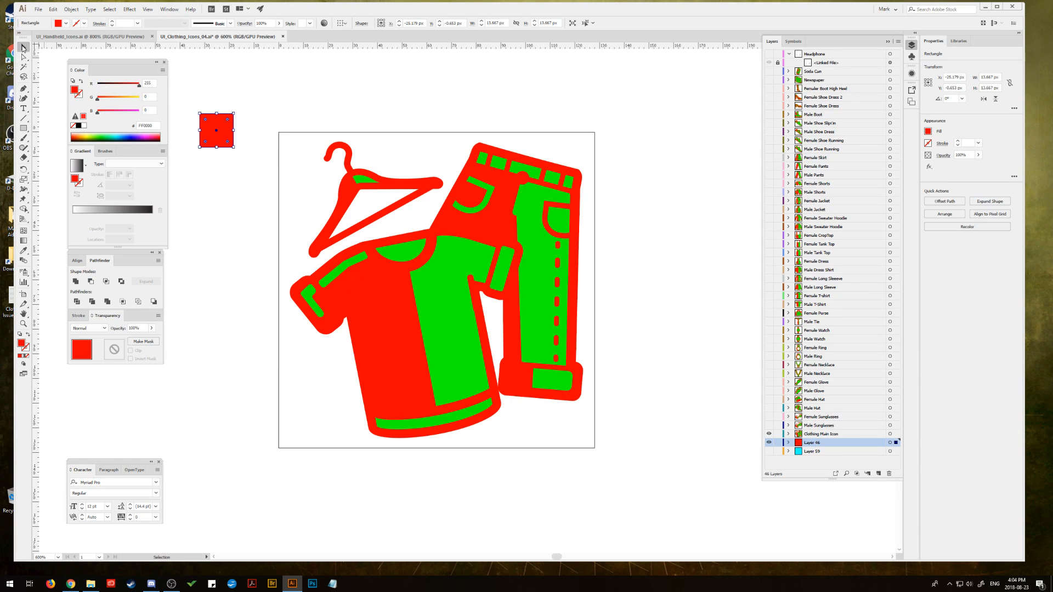
Step: Duplicate the red square directly below itself and fill the copy with the green sampled from the T-shirt
drag(201, 146, 201, 190)
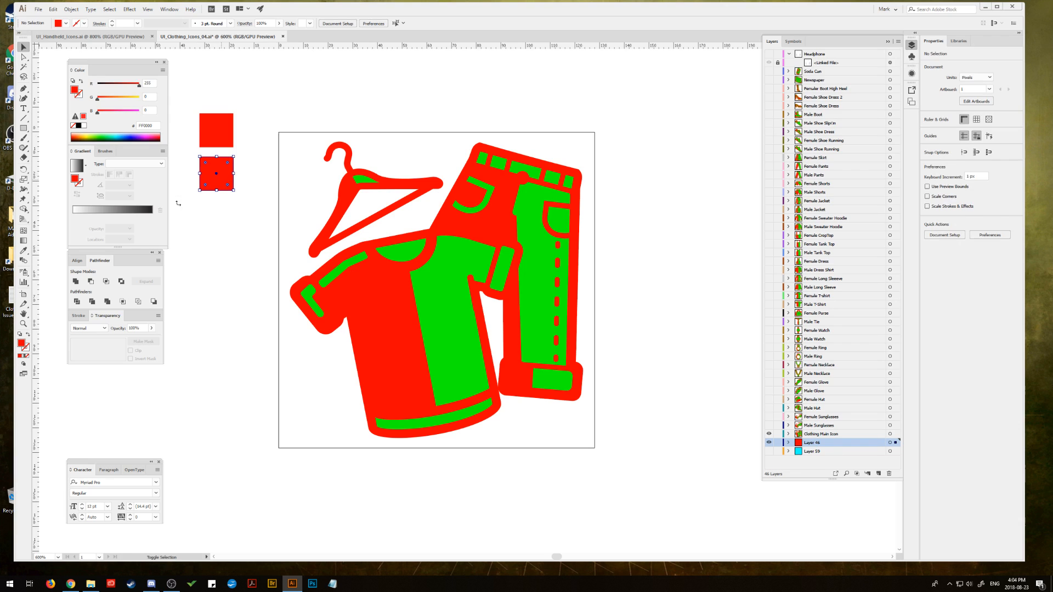
click(23, 250)
click(438, 293)
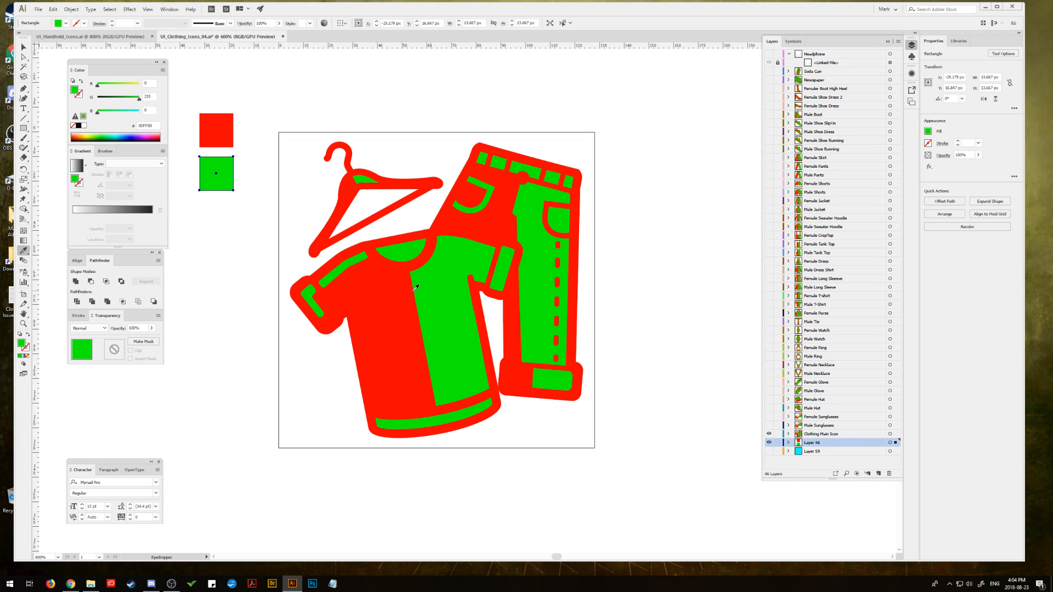
click(23, 47)
click(282, 88)
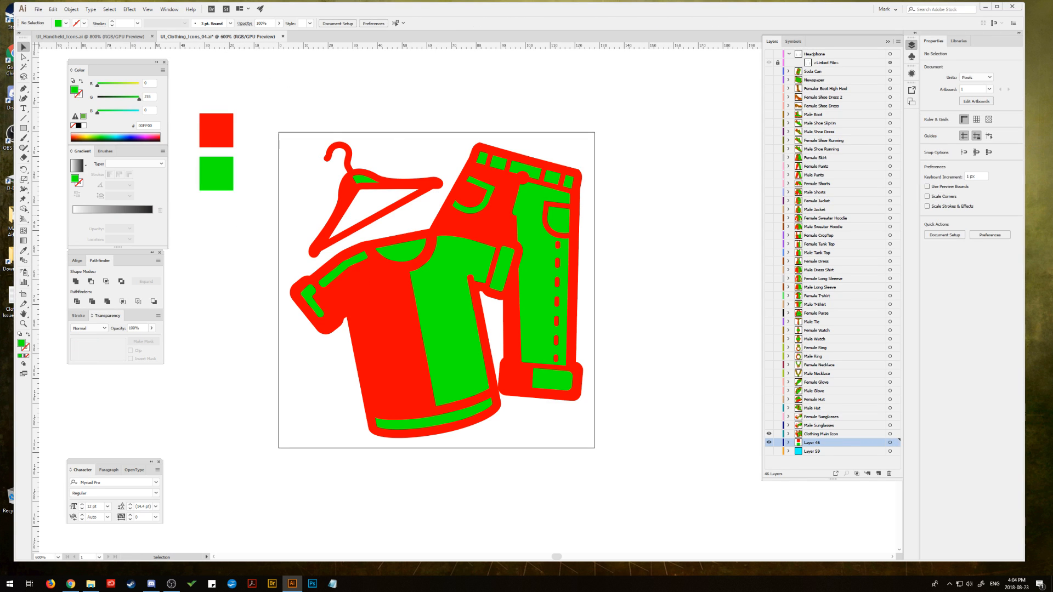
Step: Hide the Clothing Main Icon layer and make the Headphone layer visible and active
key(alt+Tab)
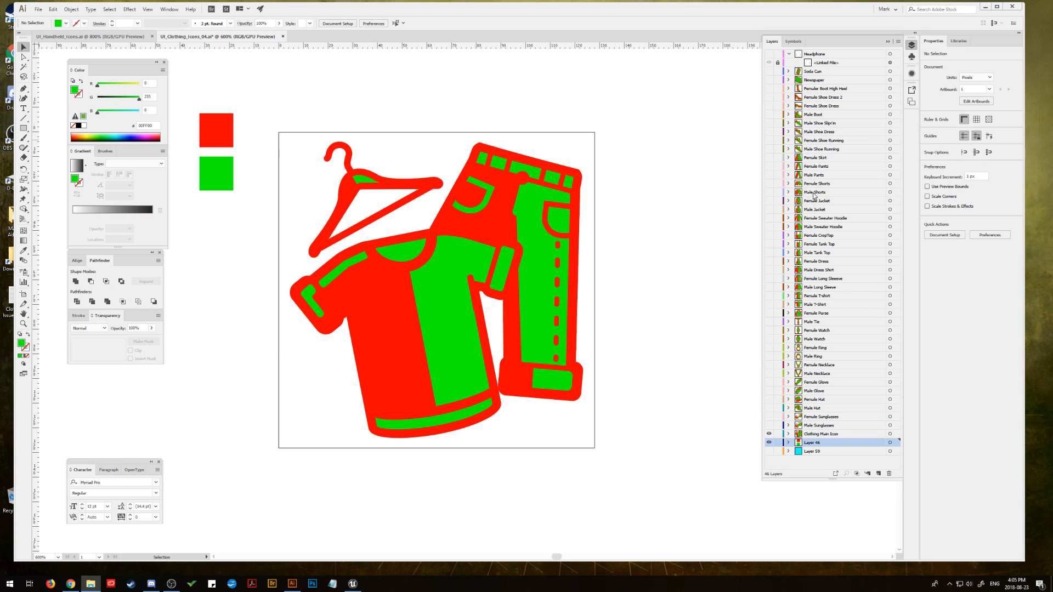
click(769, 433)
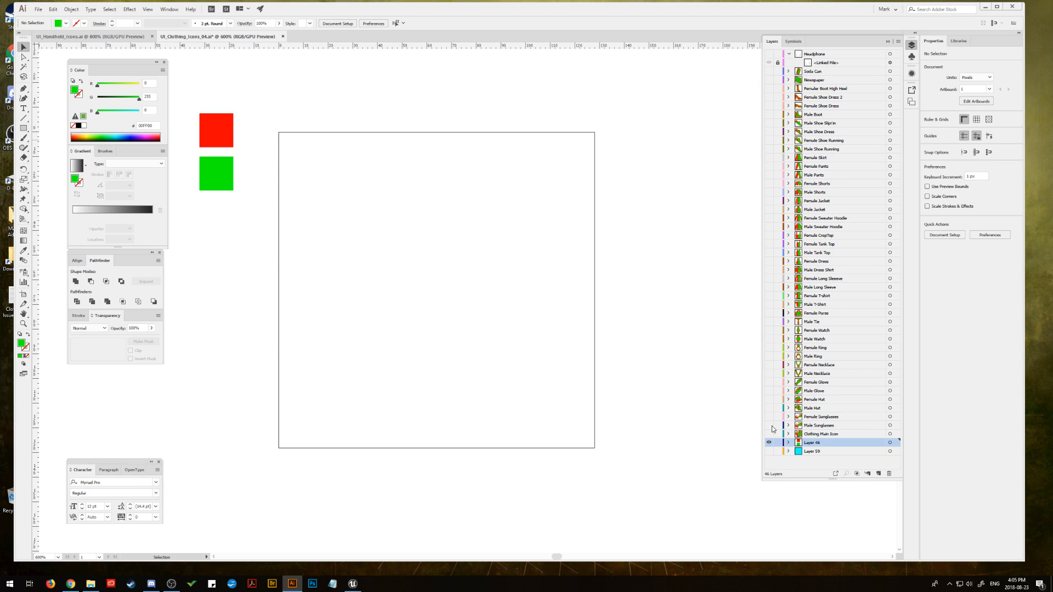
click(769, 54)
click(823, 54)
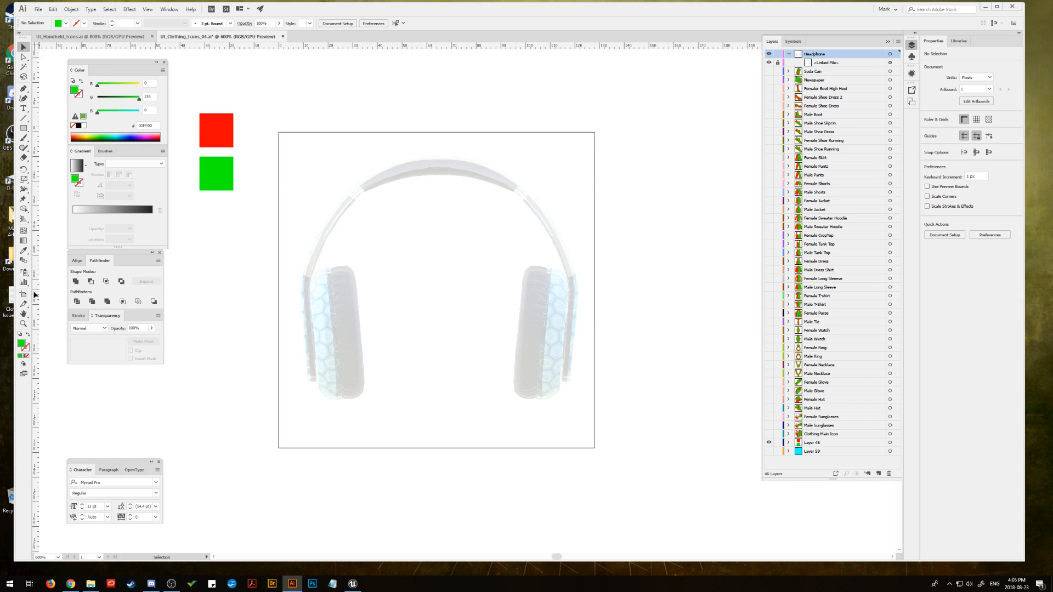
Step: Set the current drawing colour to the red sampled from the red square with the Eyedropper
click(23, 324)
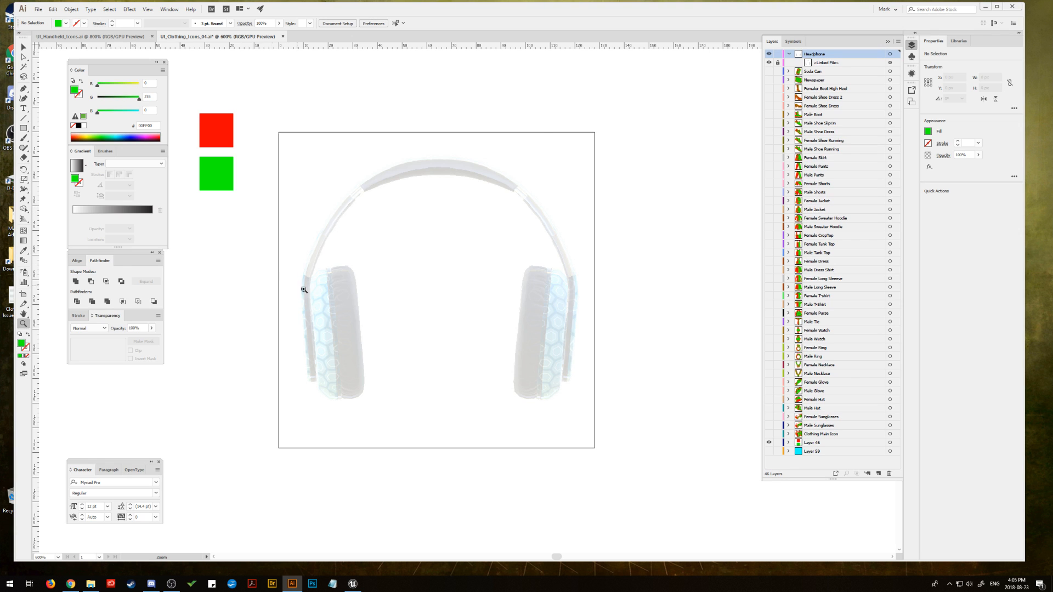
click(338, 306)
click(452, 327)
drag(479, 285, 374, 327)
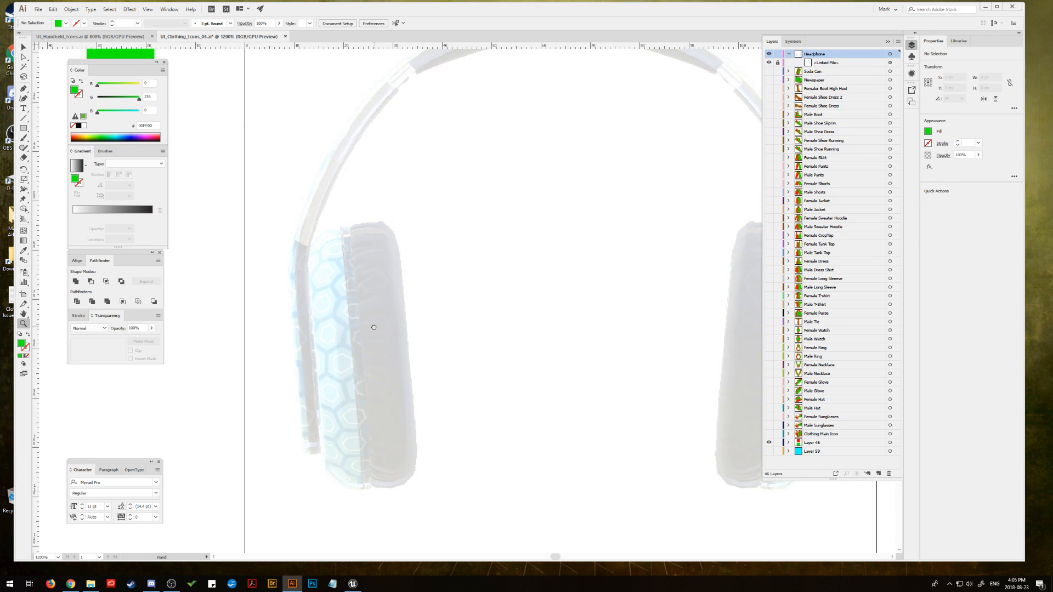
click(25, 91)
click(28, 334)
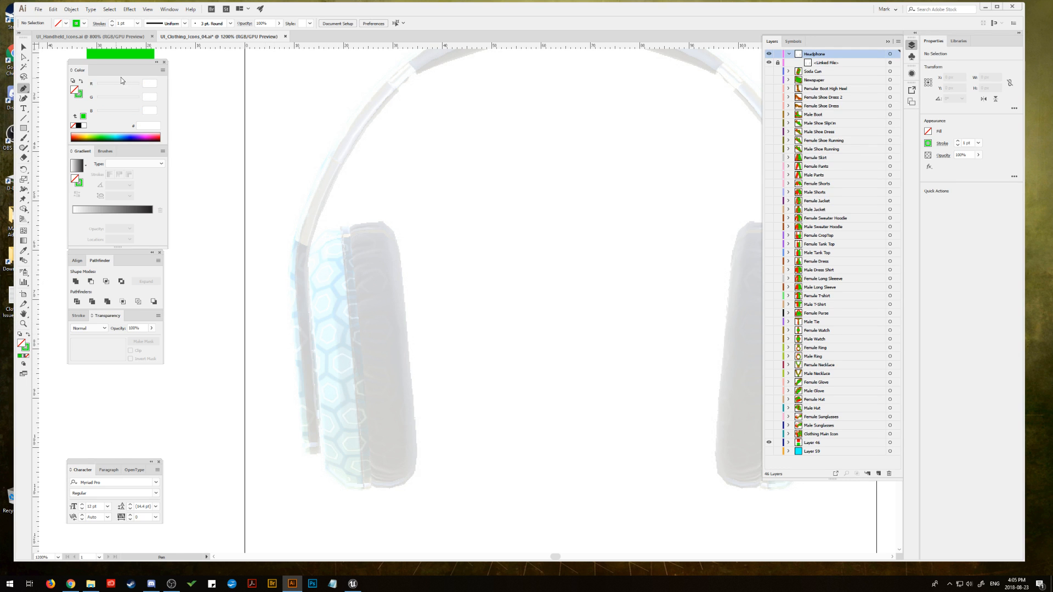
drag(199, 99, 269, 242)
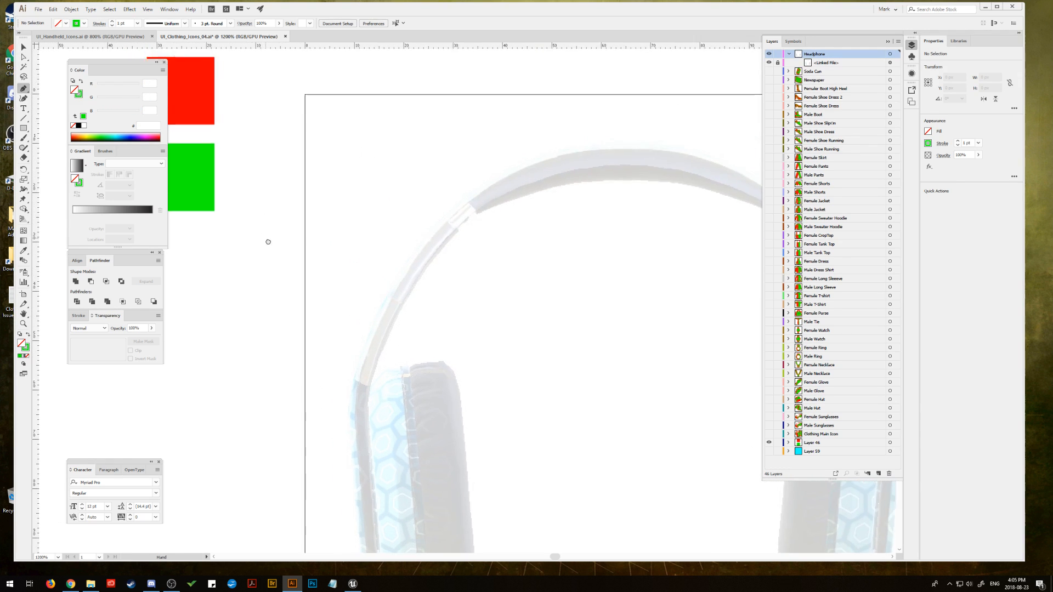
click(23, 251)
click(201, 126)
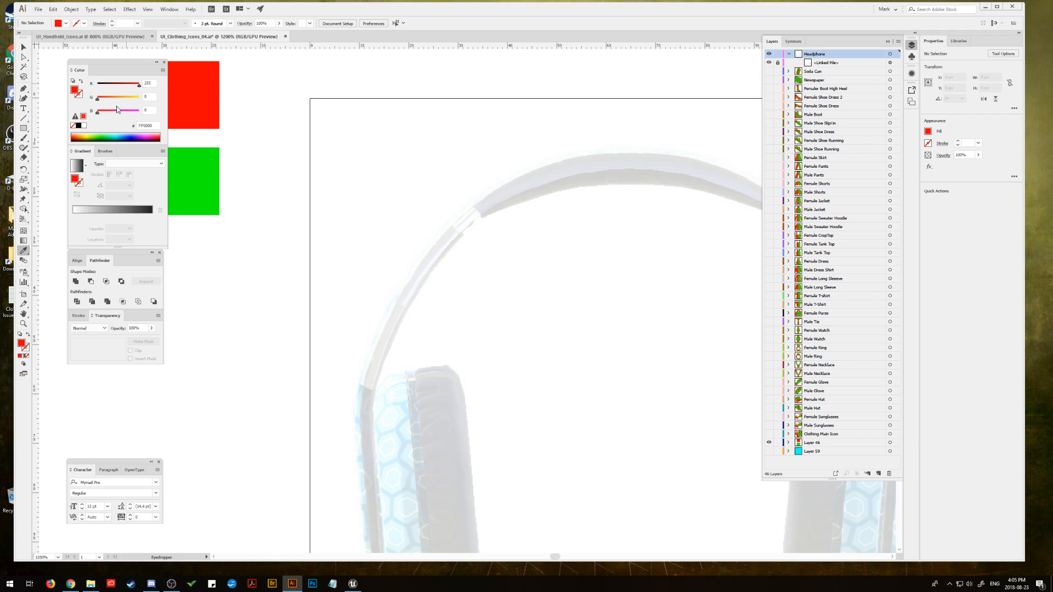
Step: Swap the current fill and stroke so new shapes get a red outline and no fill
click(23, 48)
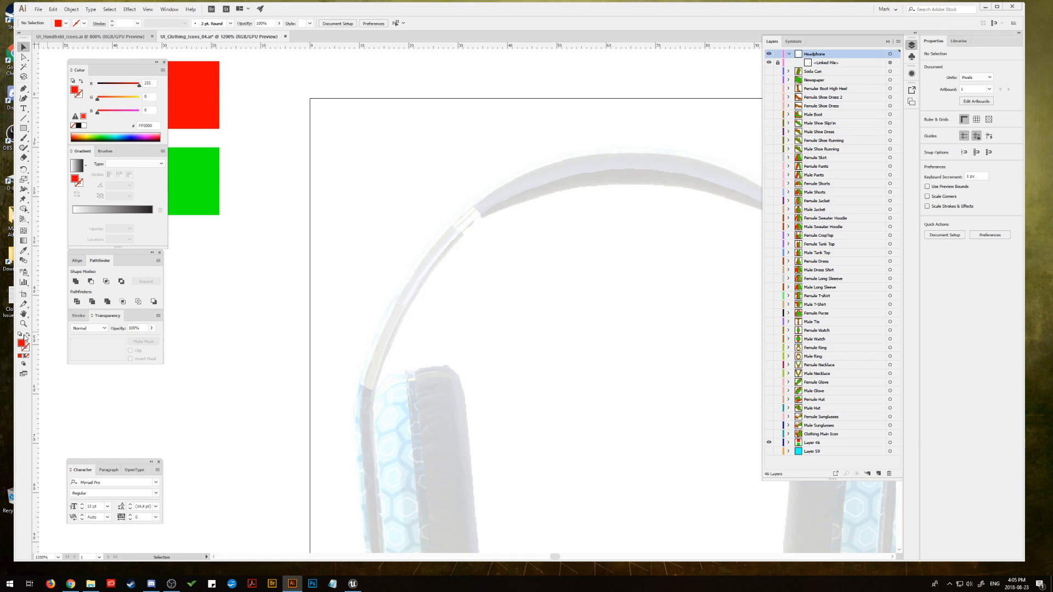
key(shift+x)
mouse_move(347, 342)
mouse_down()
mouse_move(278, 251)
mouse_move(254, 144)
mouse_up()
drag(285, 200, 296, 250)
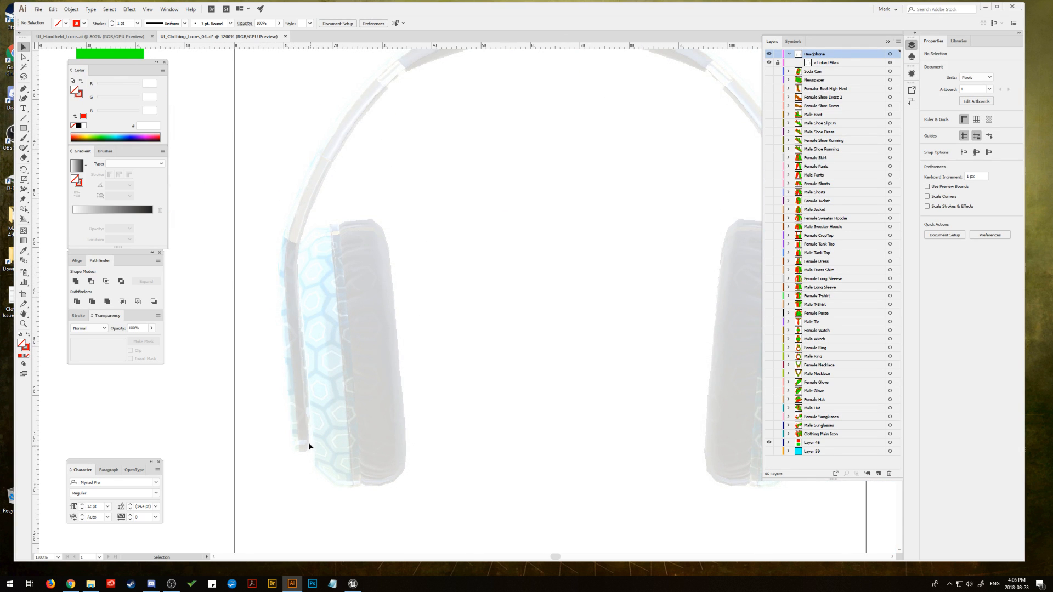
Step: Trace the patterned outer shell of the left earcup as a closed red outline with the Pen tool, curving its outer corners
key(p)
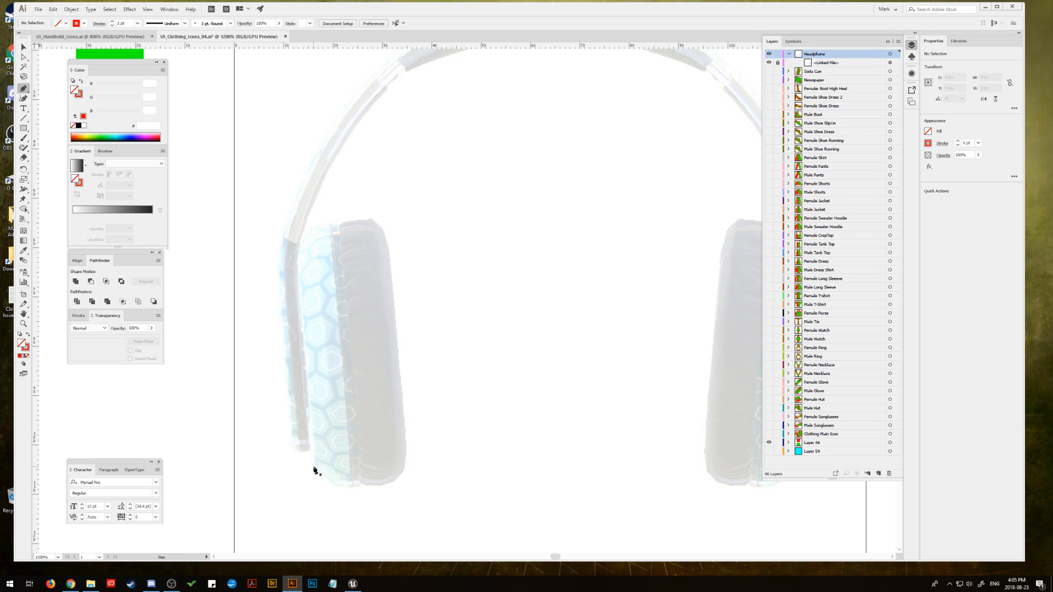
click(314, 467)
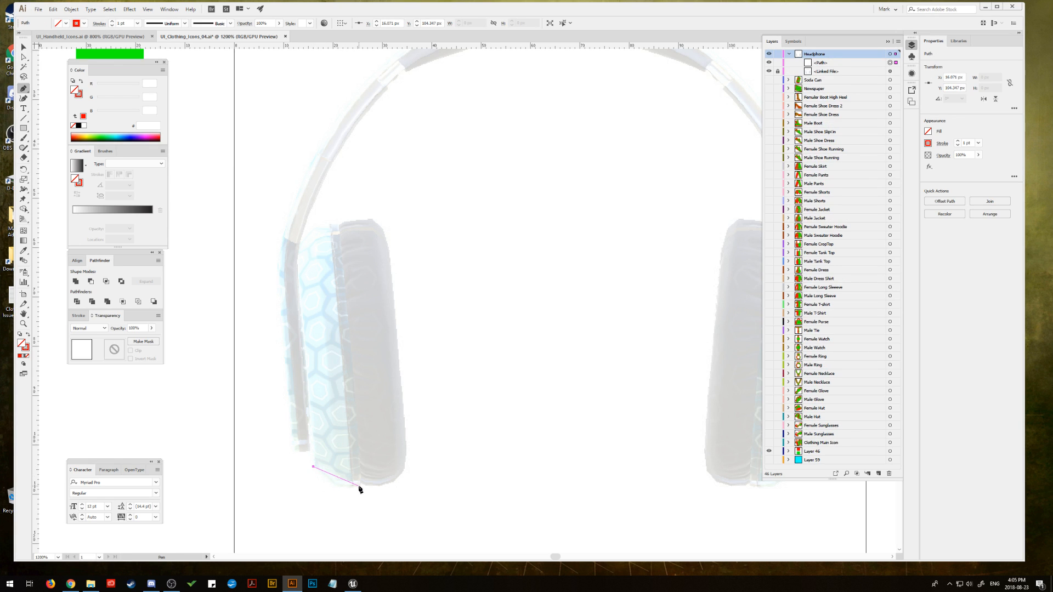
drag(359, 486, 391, 479)
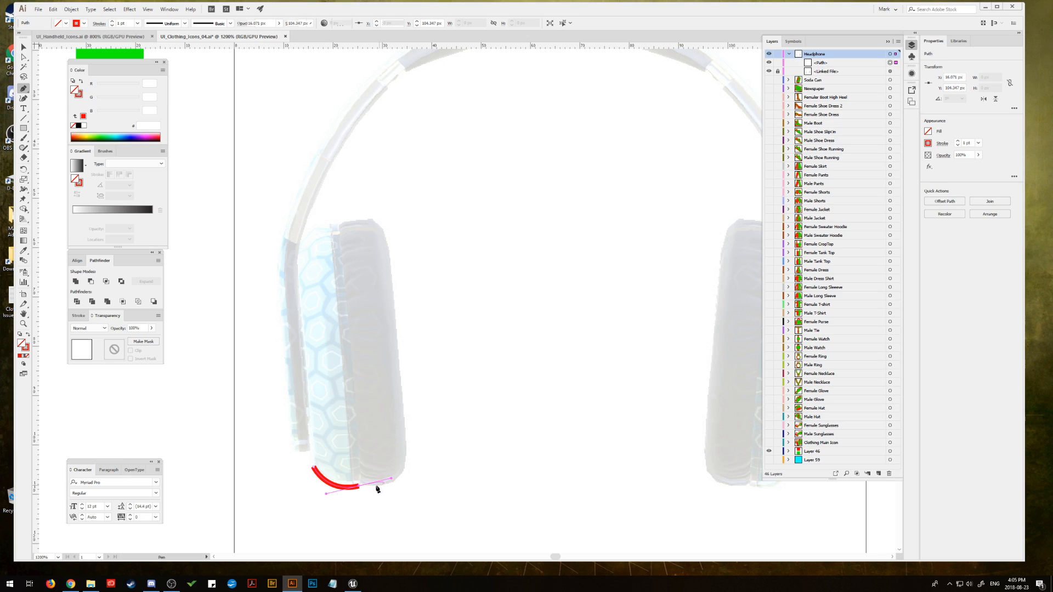
click(359, 487)
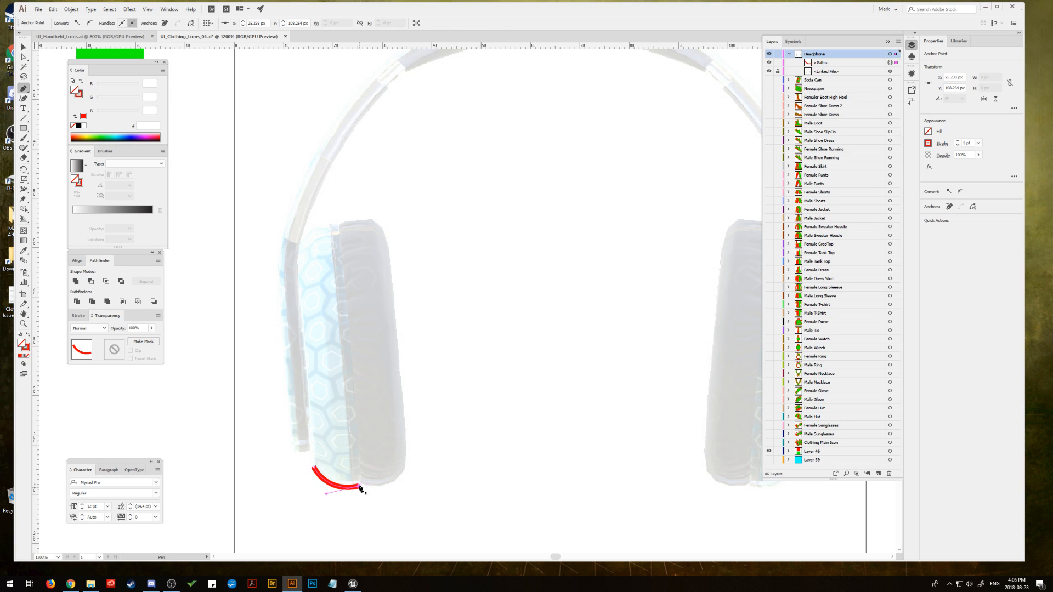
click(338, 226)
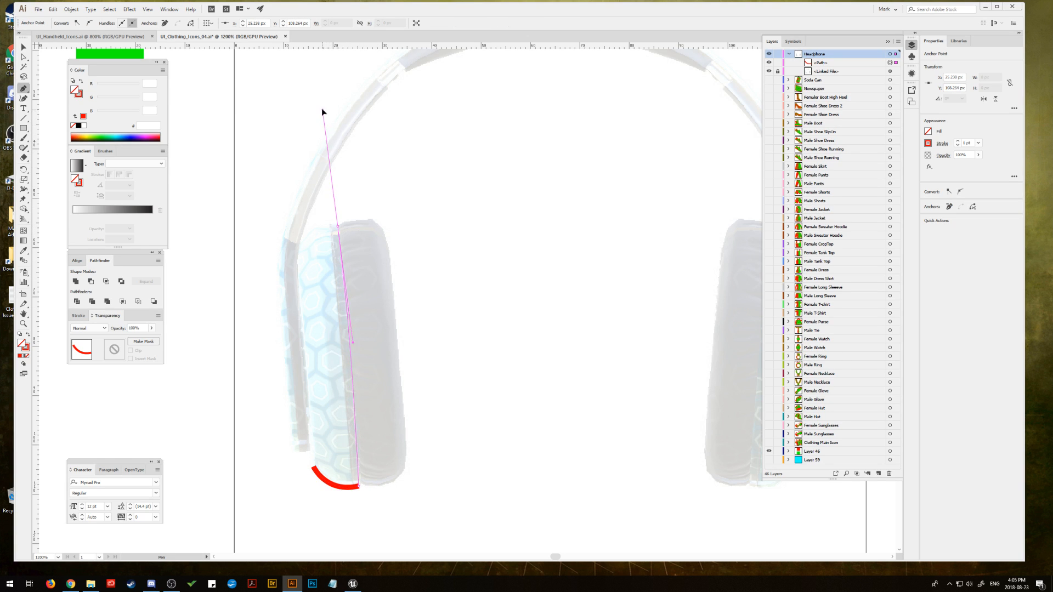
drag(327, 115, 327, 112)
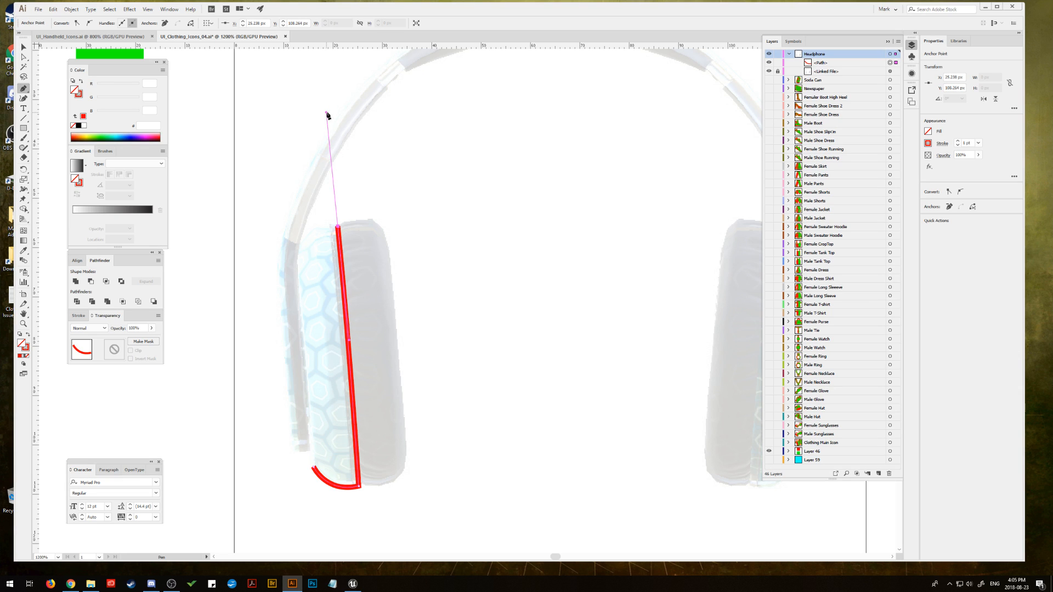
click(340, 227)
drag(297, 260, 291, 296)
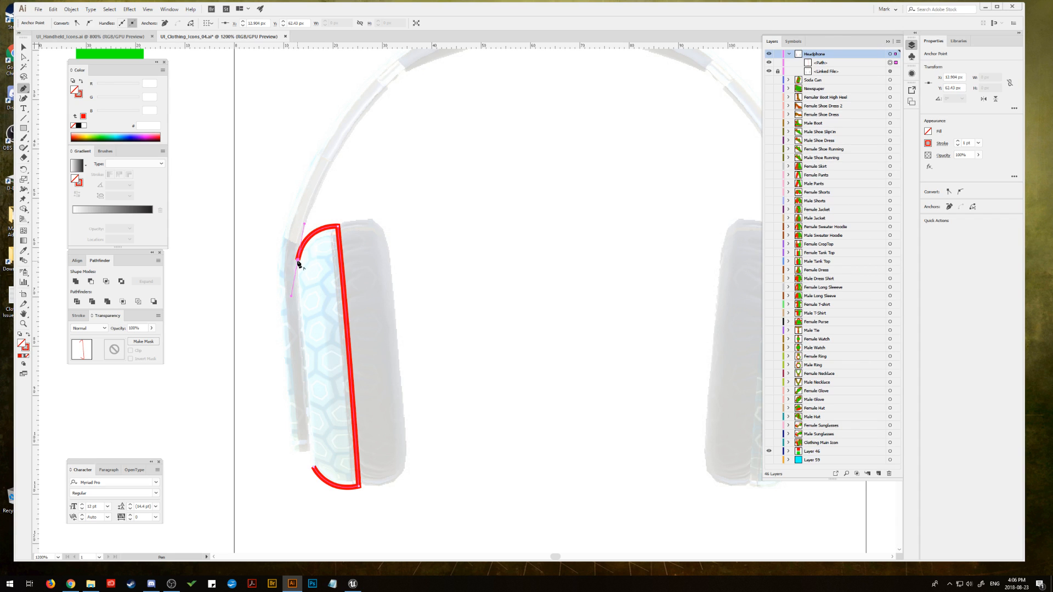
click(313, 467)
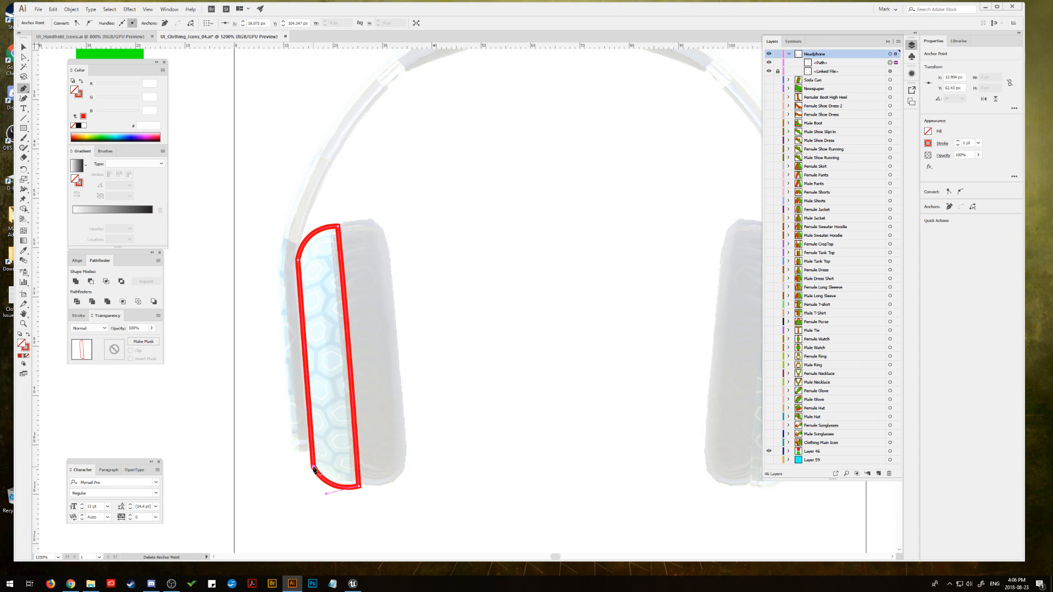
click(27, 48)
click(212, 188)
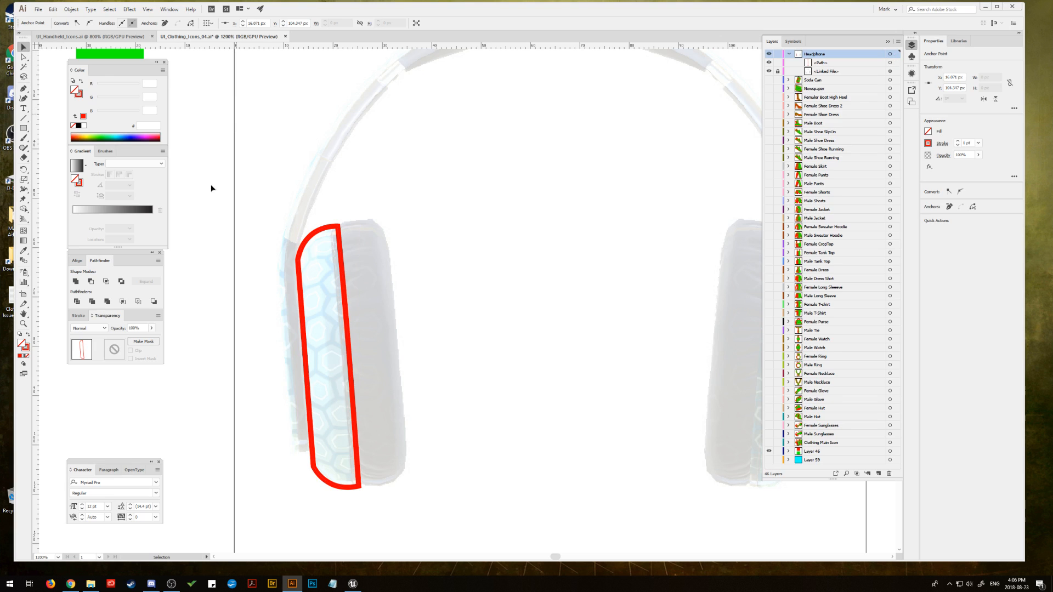
Step: Draw a rectangle about 10.7 px wide, tilt it to match the left earcup, and place it over the inner ear pad
click(24, 129)
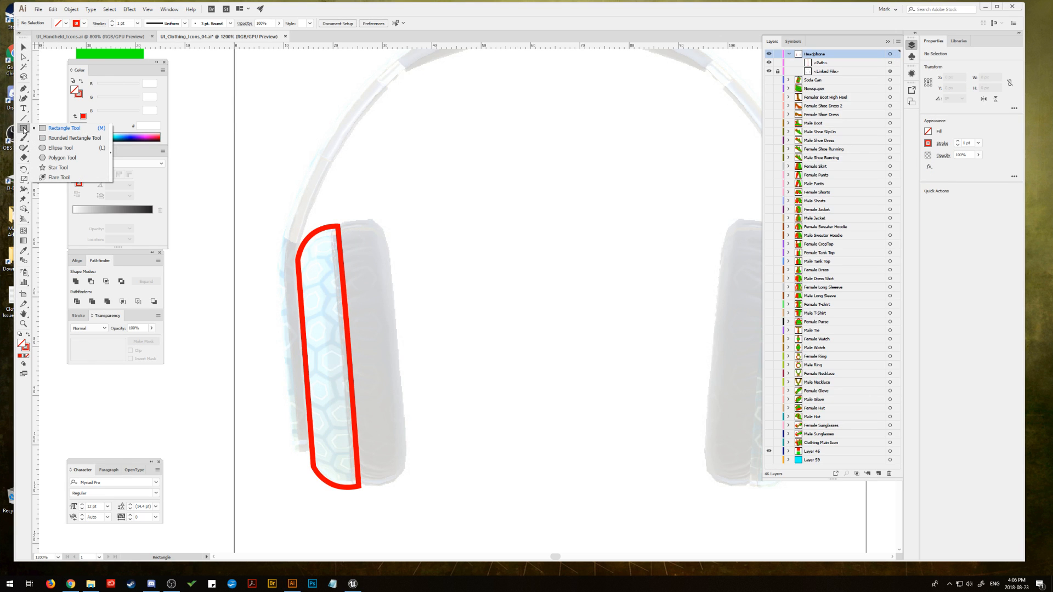
click(42, 130)
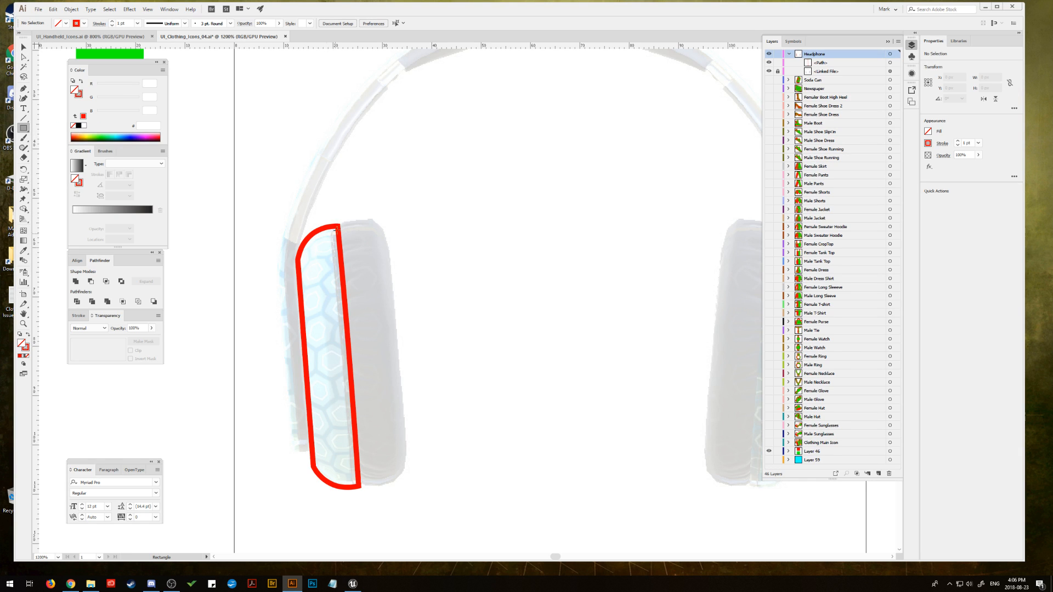
drag(413, 227, 466, 492)
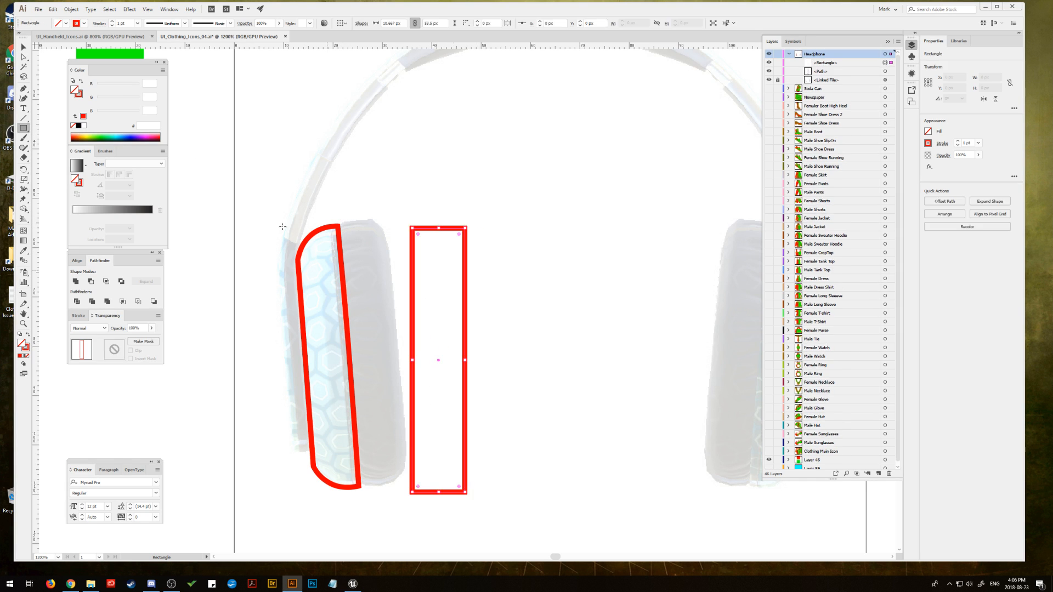
key(v)
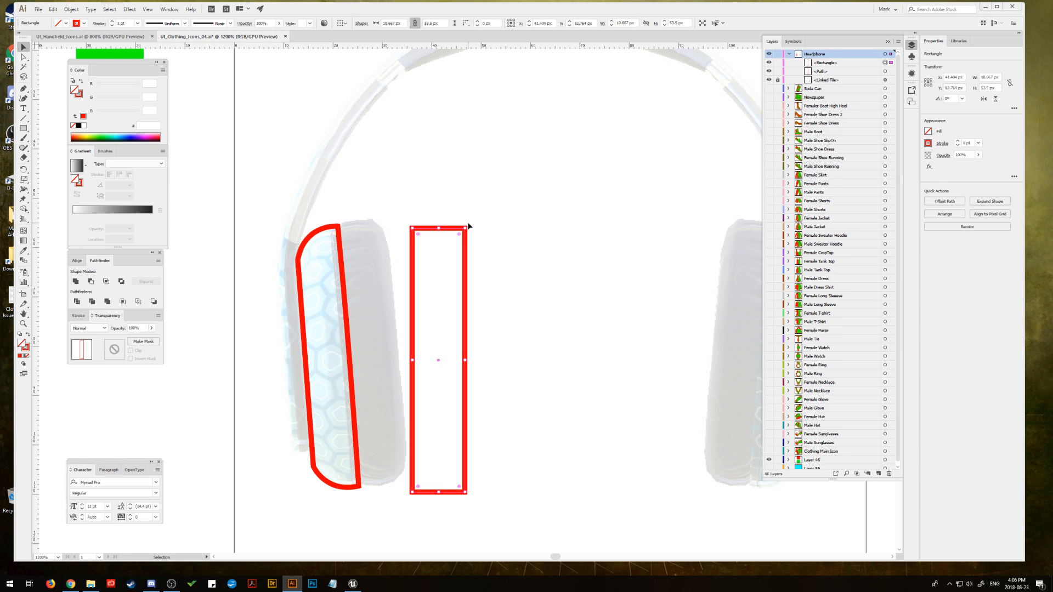
drag(467, 225, 455, 225)
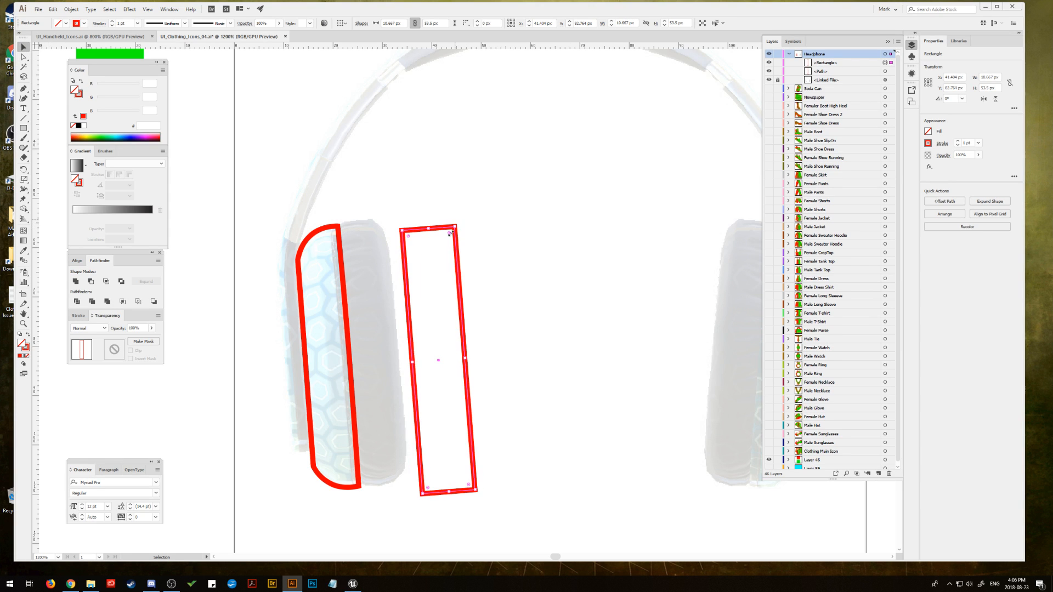
drag(404, 273, 343, 266)
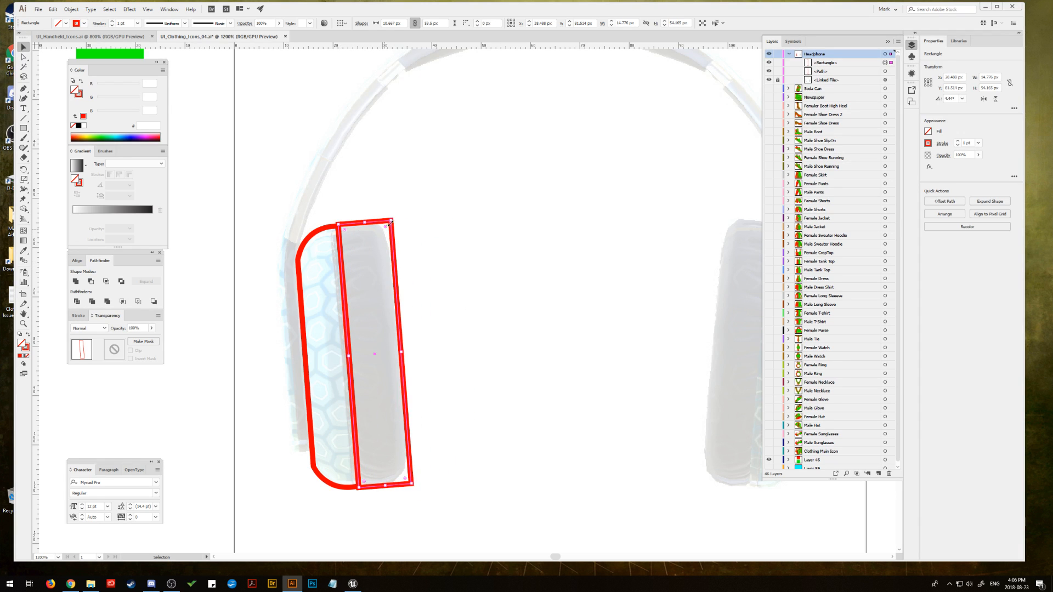
Step: Round the ear pad rectangle's corners, slightly beside the shell and strongly on the inner side, and widen it to about 11.6 px
drag(389, 224, 386, 231)
key(ctrl+z)
shift+click(365, 482)
drag(366, 482, 369, 478)
drag(404, 480, 371, 464)
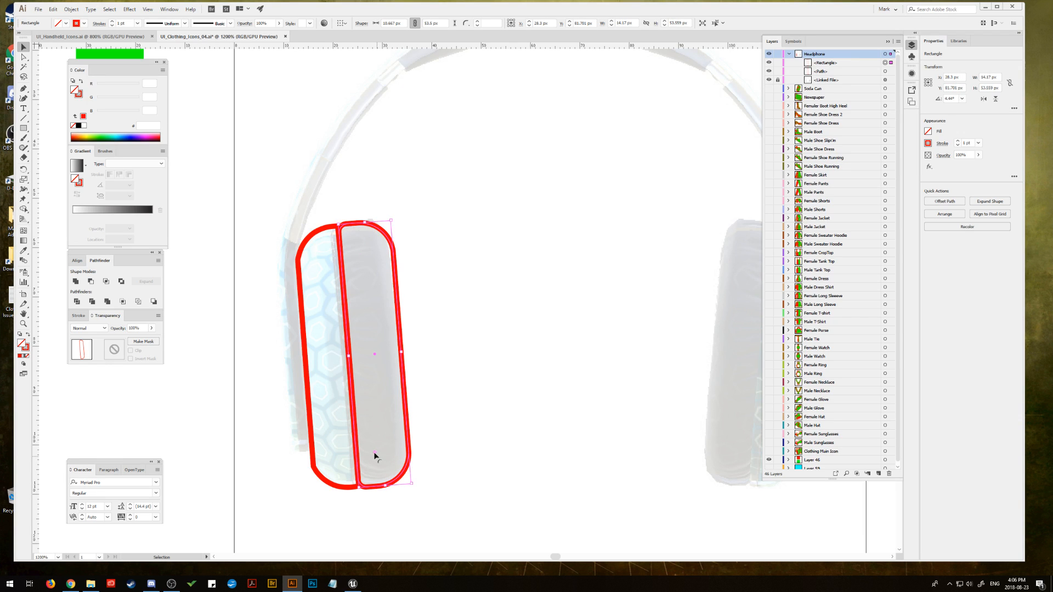
drag(402, 352, 406, 352)
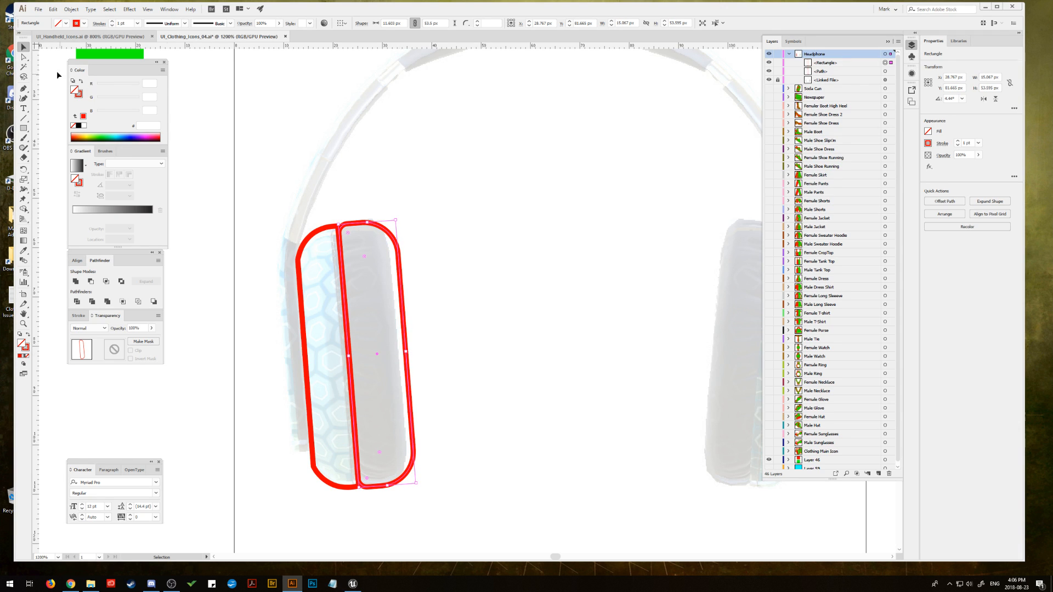
click(268, 103)
Step: Trace the narrow arm along the outer side of the left earcup as a closed red outline with the Pen tool
drag(260, 218, 284, 195)
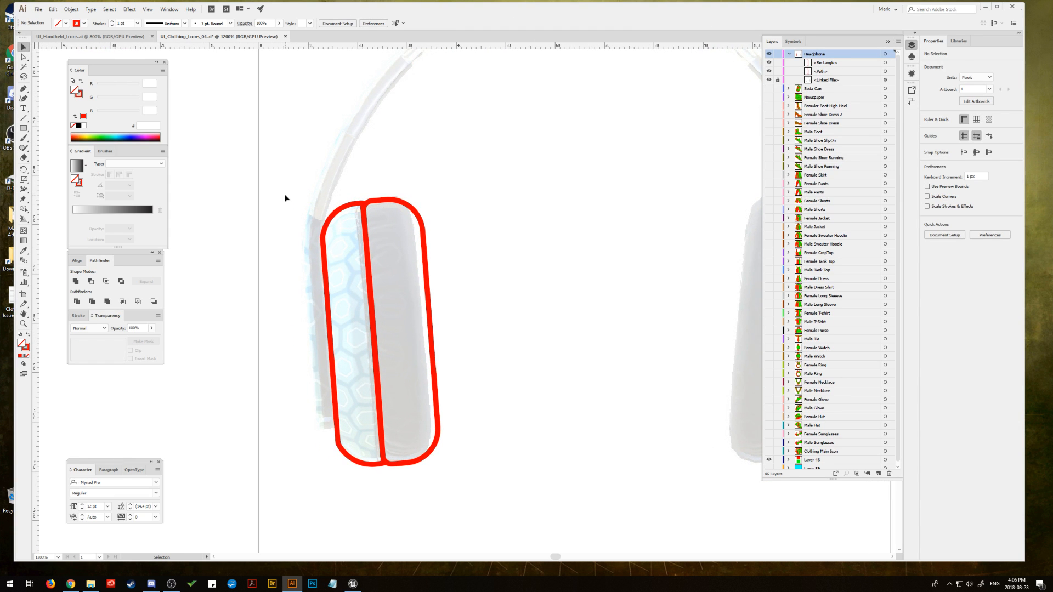
click(24, 89)
click(336, 427)
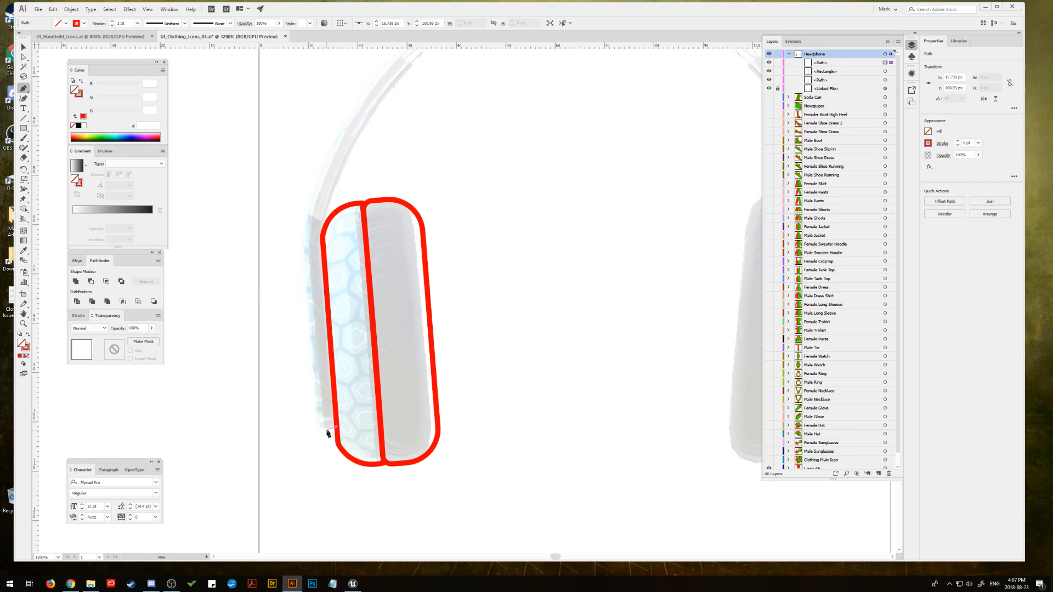
click(325, 429)
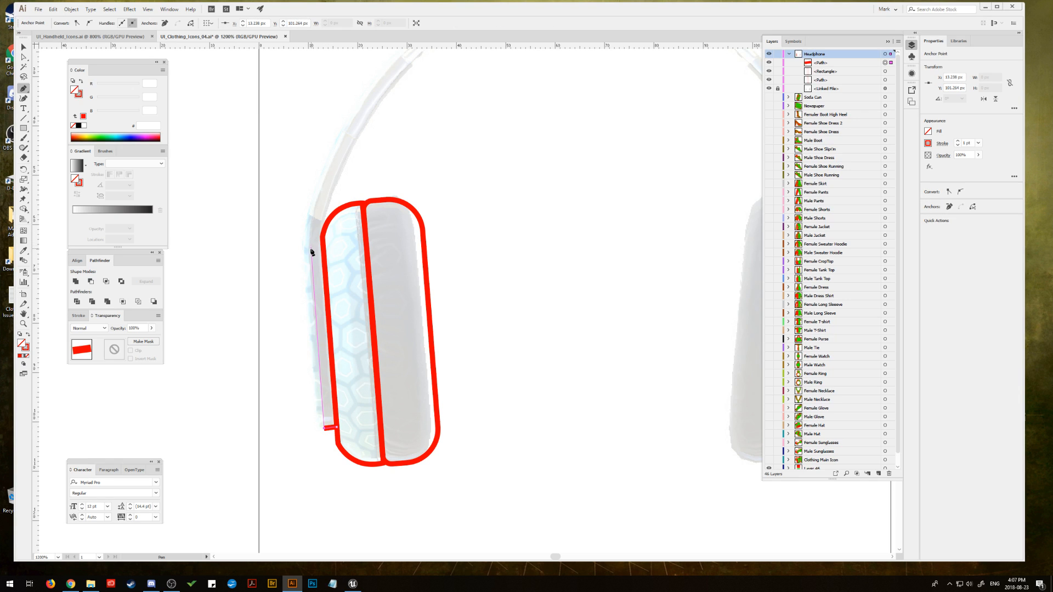
drag(314, 217, 325, 171)
click(314, 217)
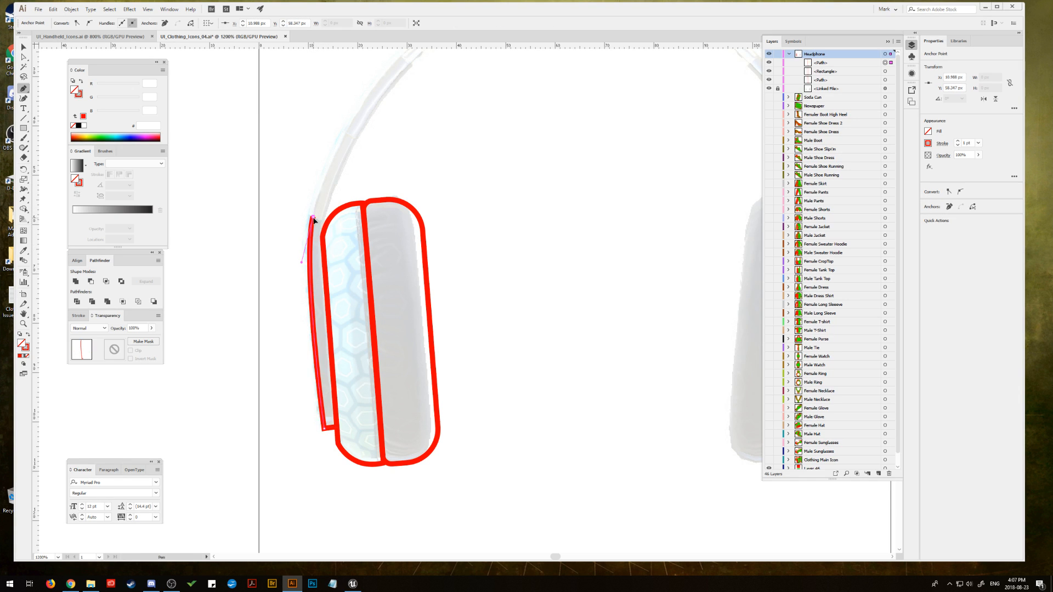
drag(326, 221, 332, 222)
click(326, 221)
drag(323, 249, 325, 263)
click(336, 426)
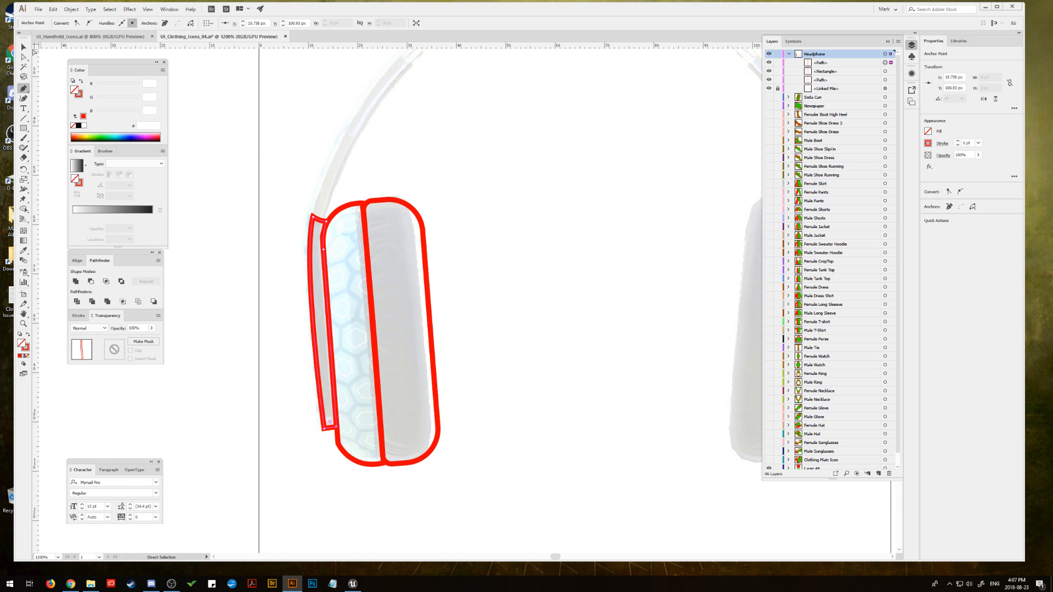
click(24, 47)
click(329, 159)
drag(329, 158, 301, 267)
drag(442, 211, 391, 246)
key(ctrl+minus)
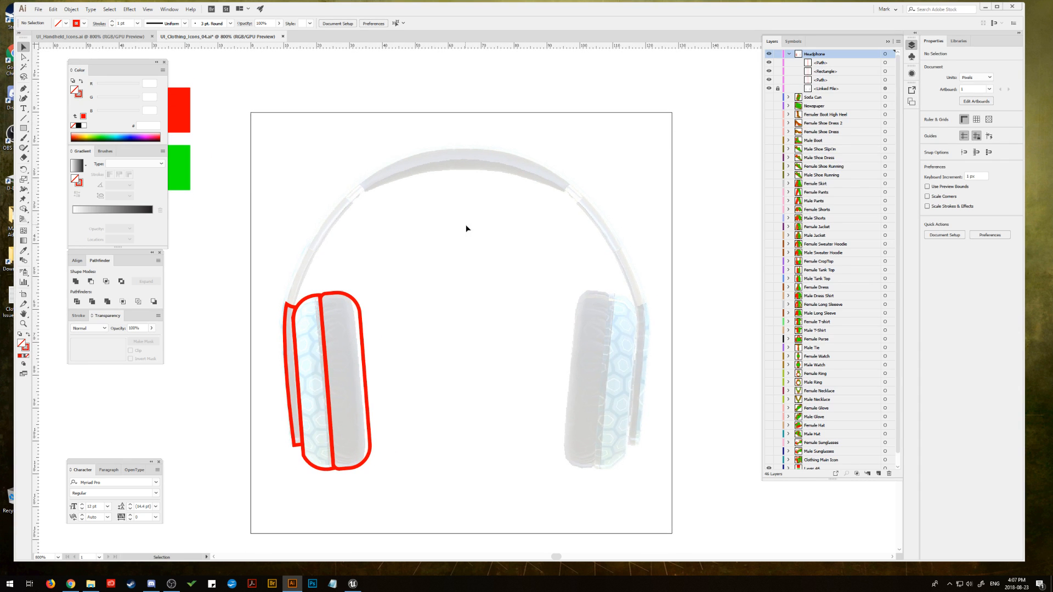
drag(467, 228, 447, 209)
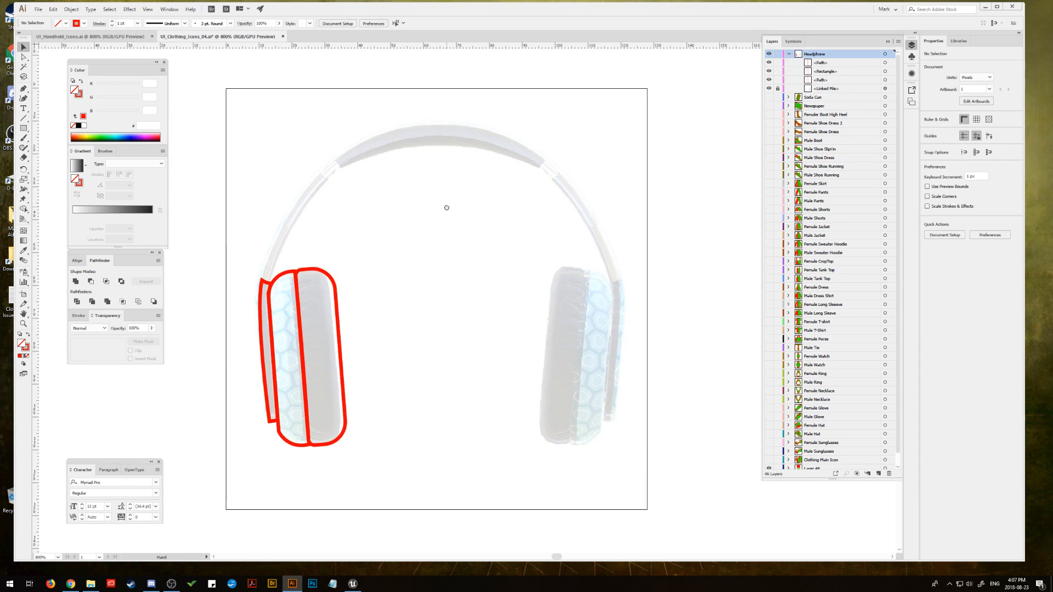
click(26, 128)
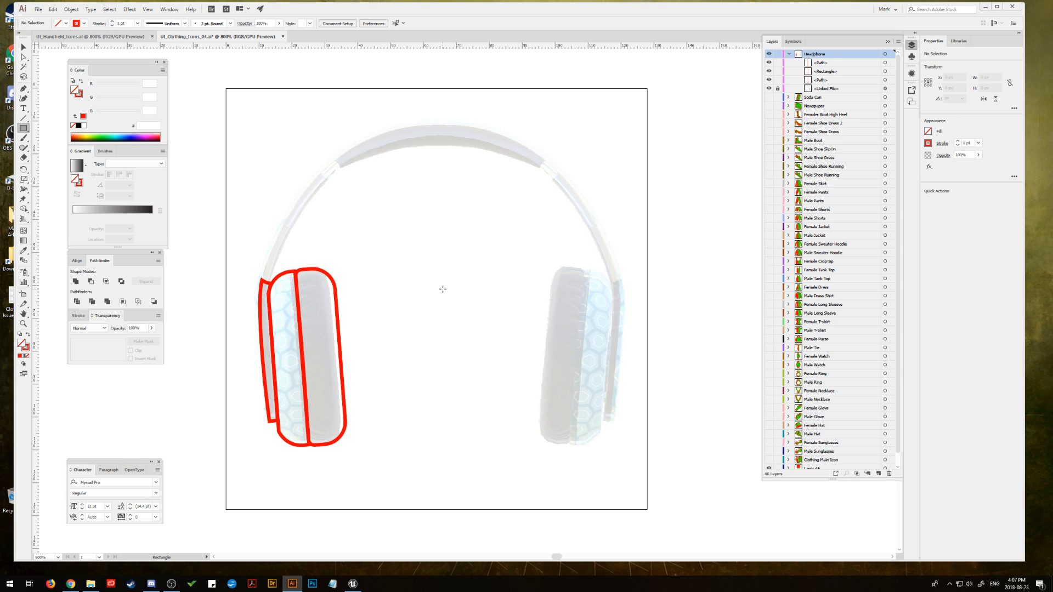
drag(445, 292, 354, 202)
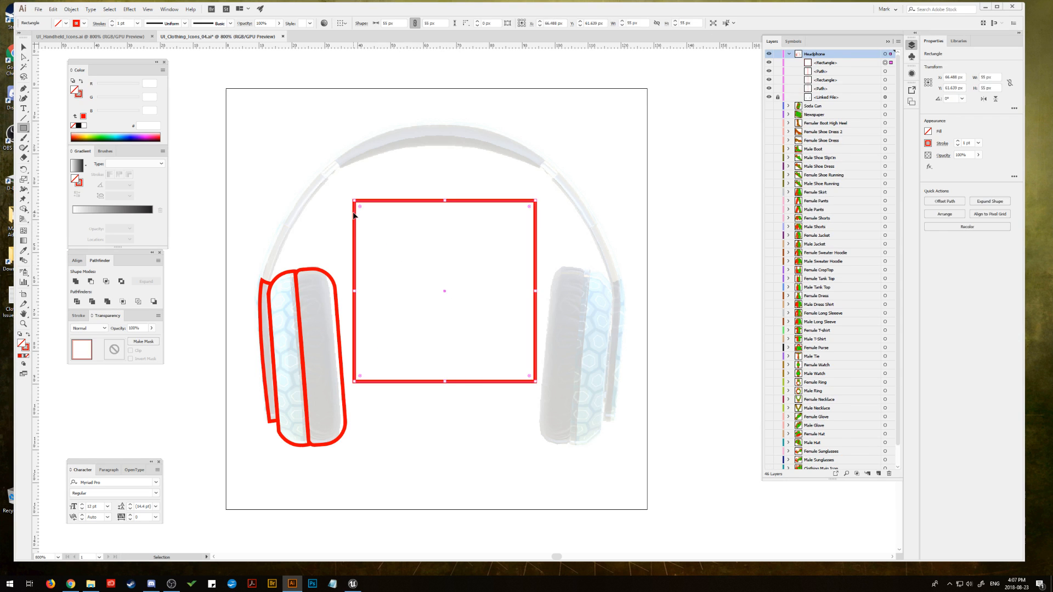
key(ctrl+z)
Step: Draw an ellipse from the middle of the headphones and fit it to the headband, about 107.9 px wide and 112.1 px high
click(24, 128)
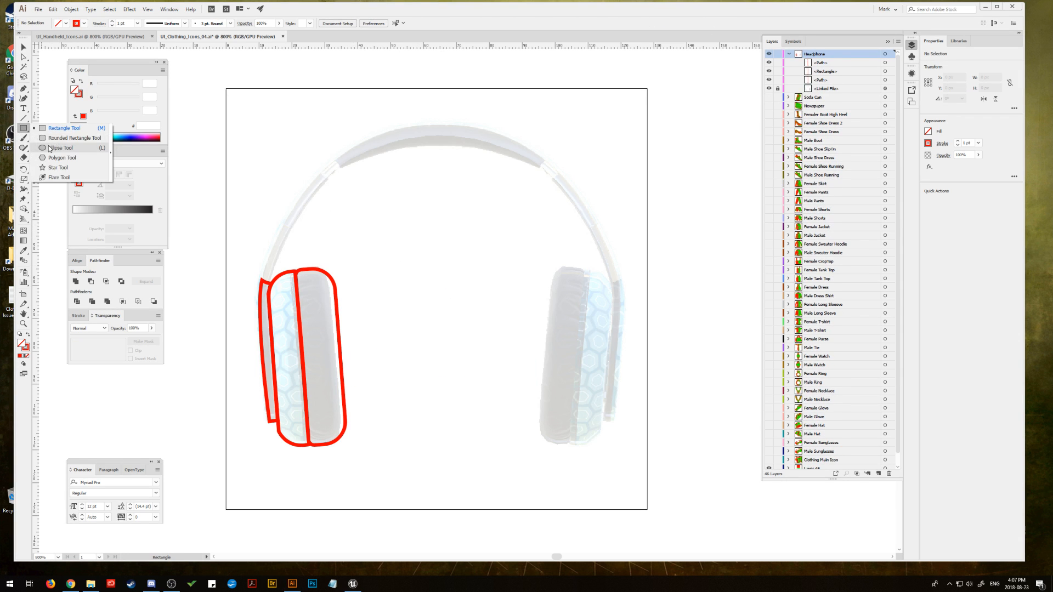
click(66, 148)
drag(438, 317, 262, 175)
key(v)
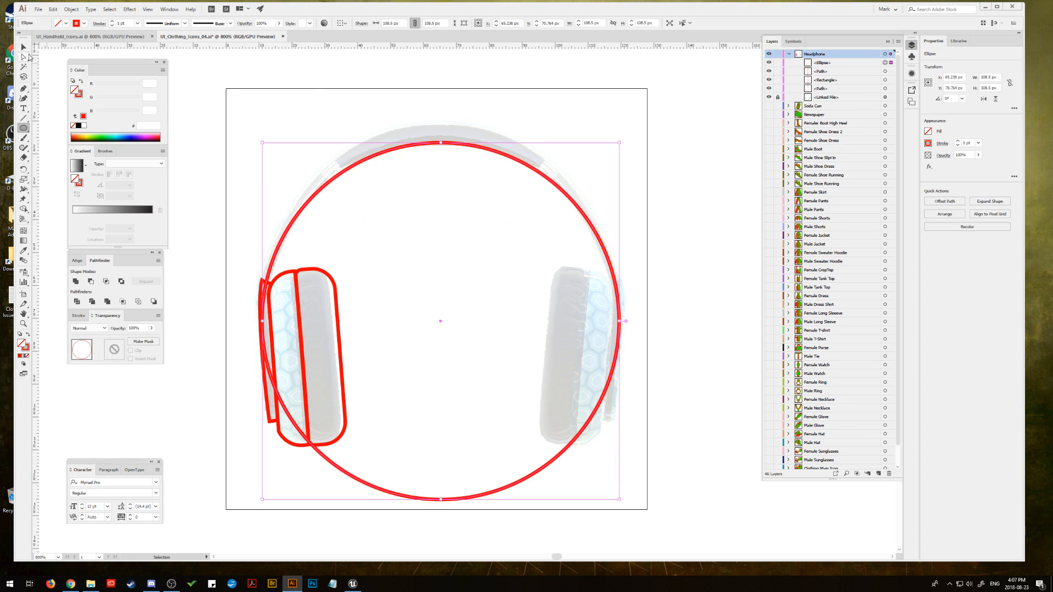
drag(440, 143, 441, 131)
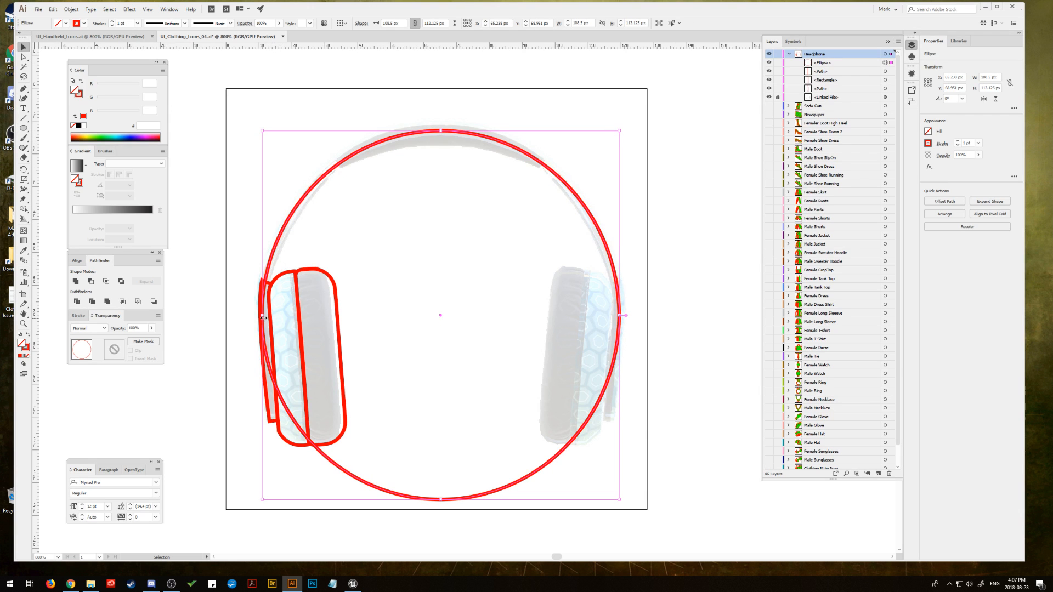
drag(263, 316, 265, 315)
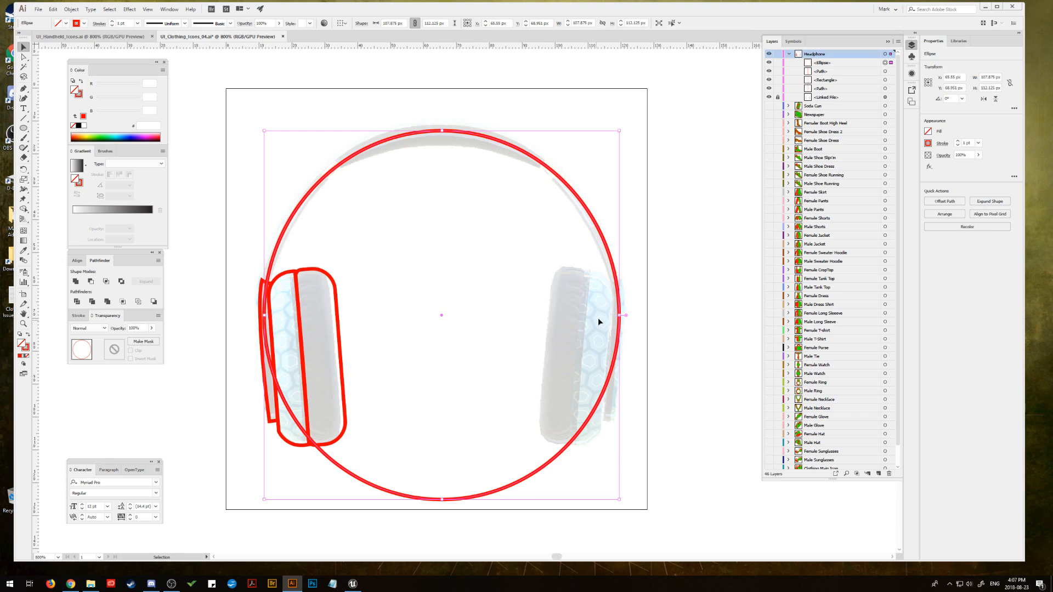
Step: Set the headband ellipse's stroke weight to 4 pt
click(26, 348)
click(80, 316)
click(99, 326)
click(98, 326)
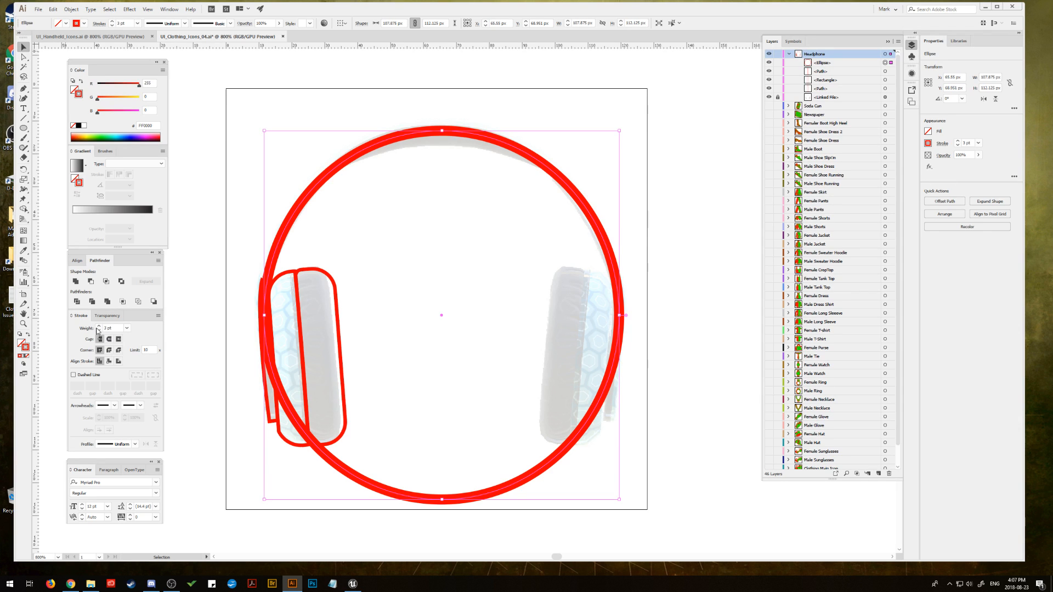
click(100, 326)
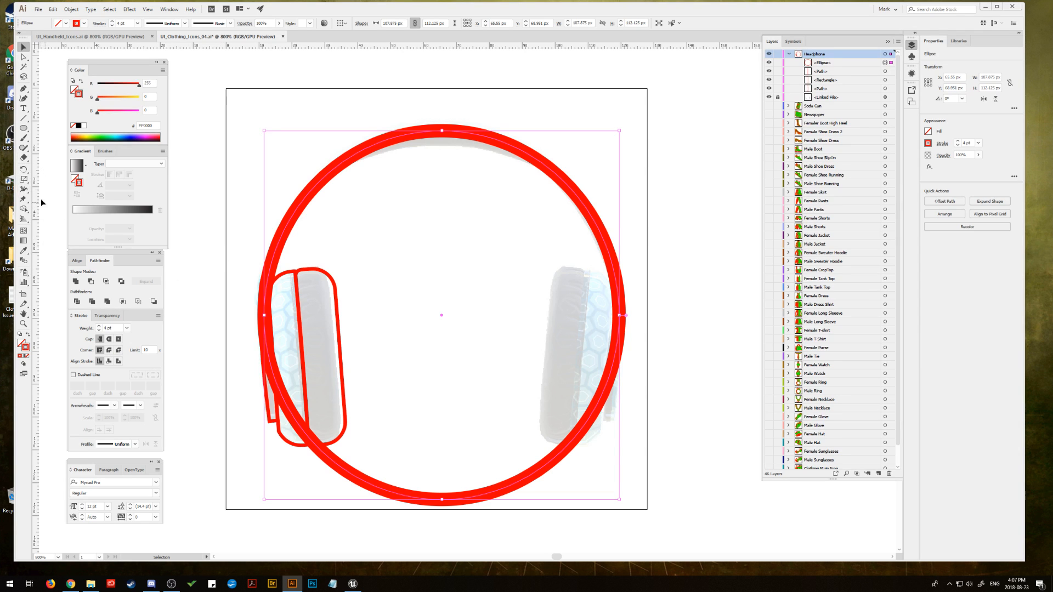
Step: Cut the headband ellipse with the Scissors tool beside both earcups and delete its lower arc
drag(24, 158, 46, 168)
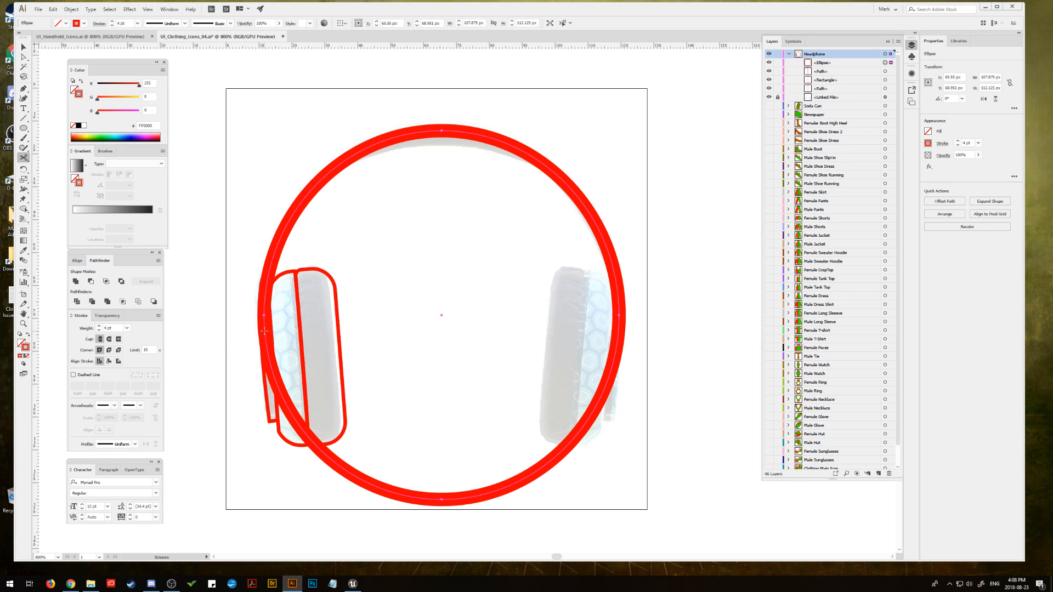
click(265, 305)
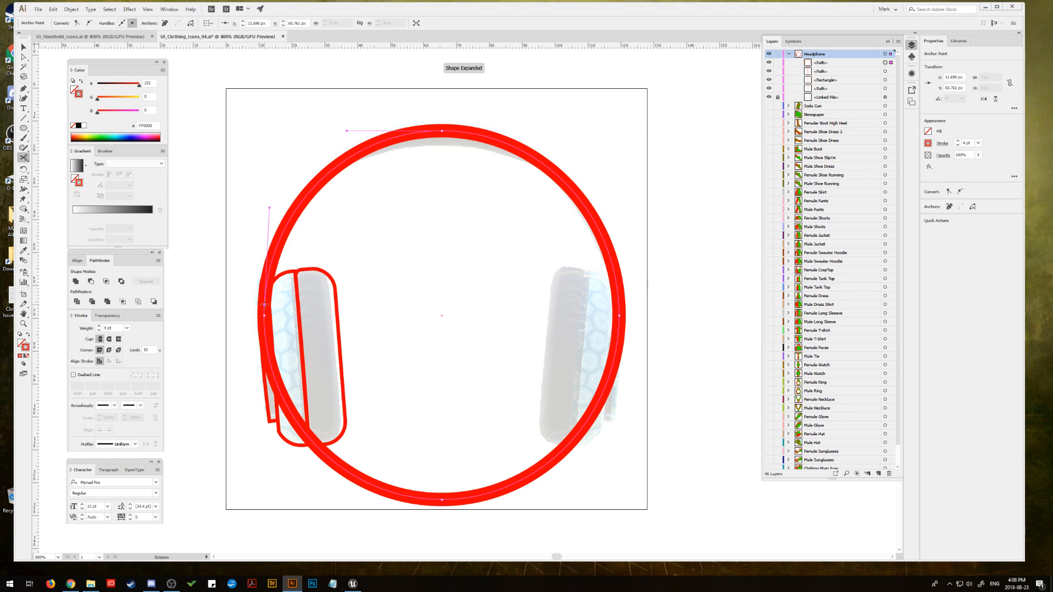
click(619, 310)
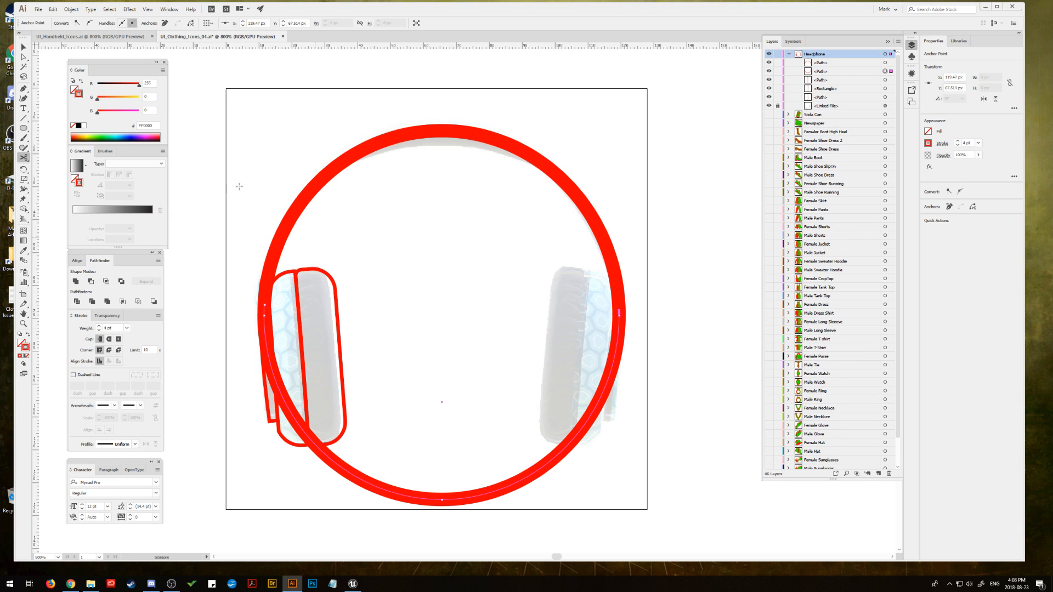
click(24, 56)
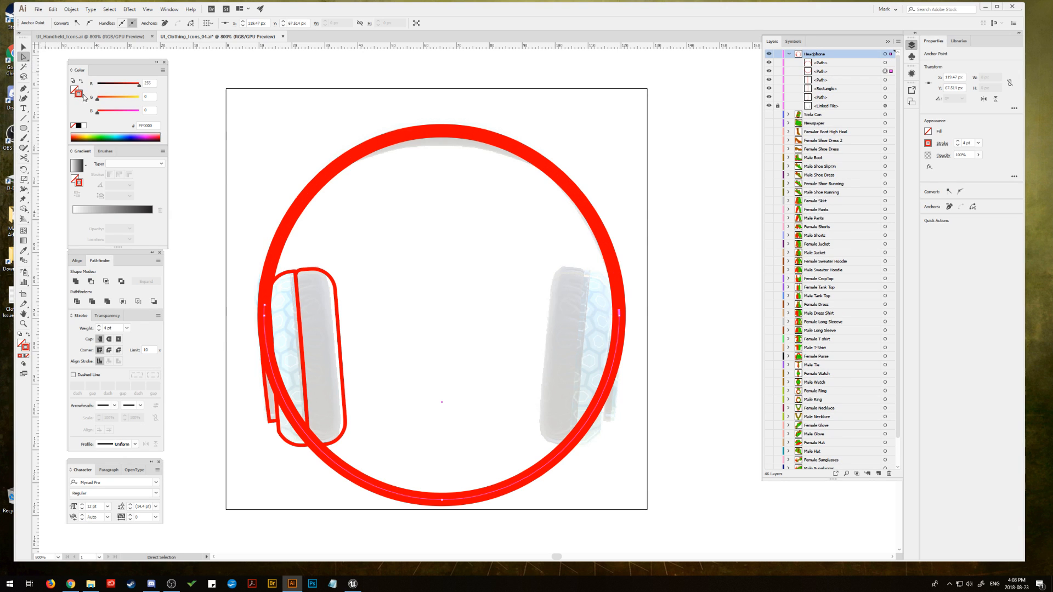
click(556, 460)
key(Delete)
click(557, 459)
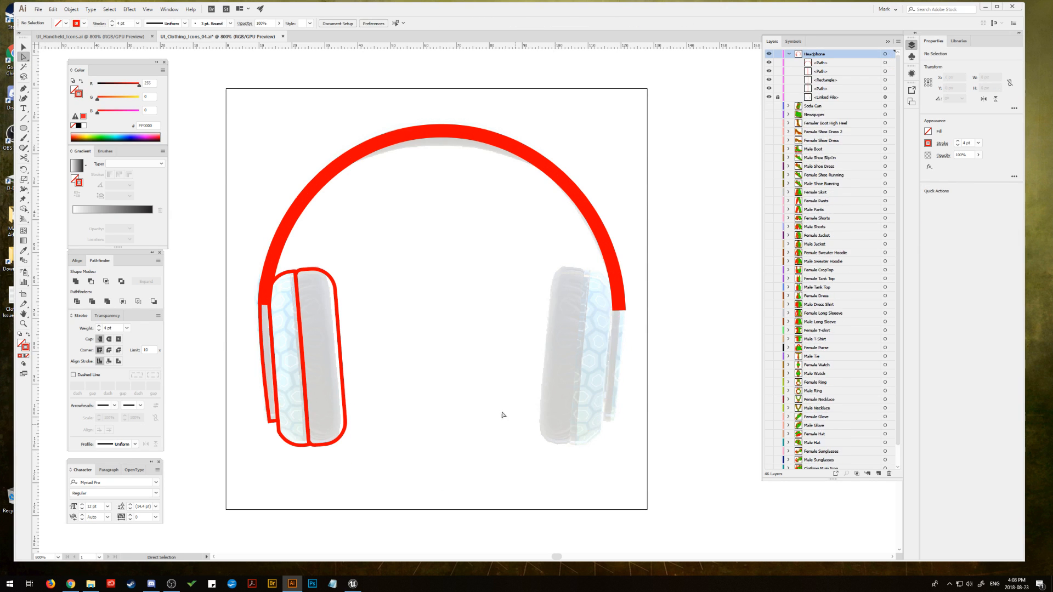
click(24, 47)
click(312, 189)
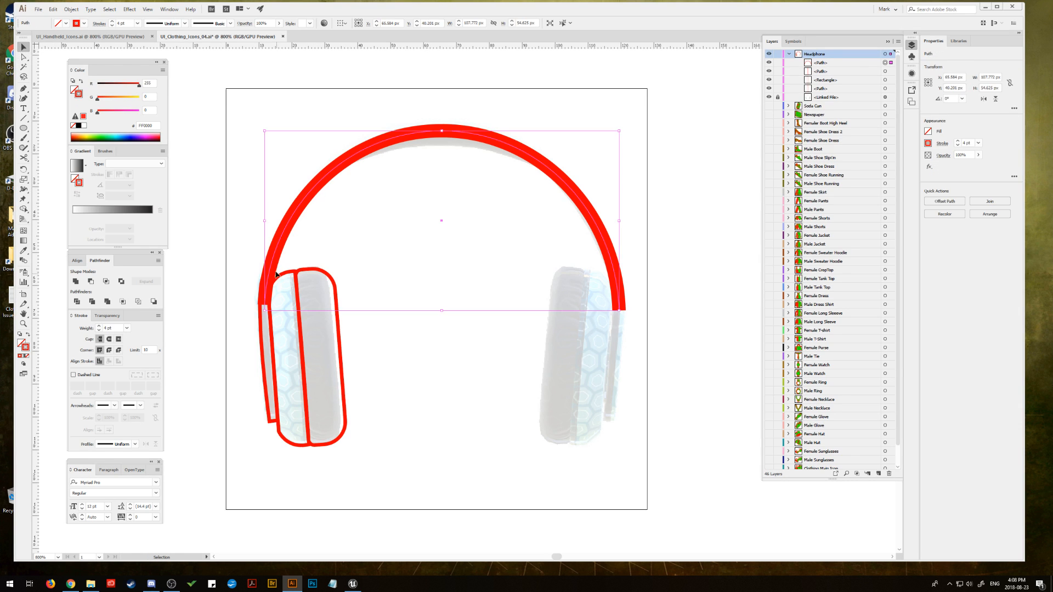
click(367, 335)
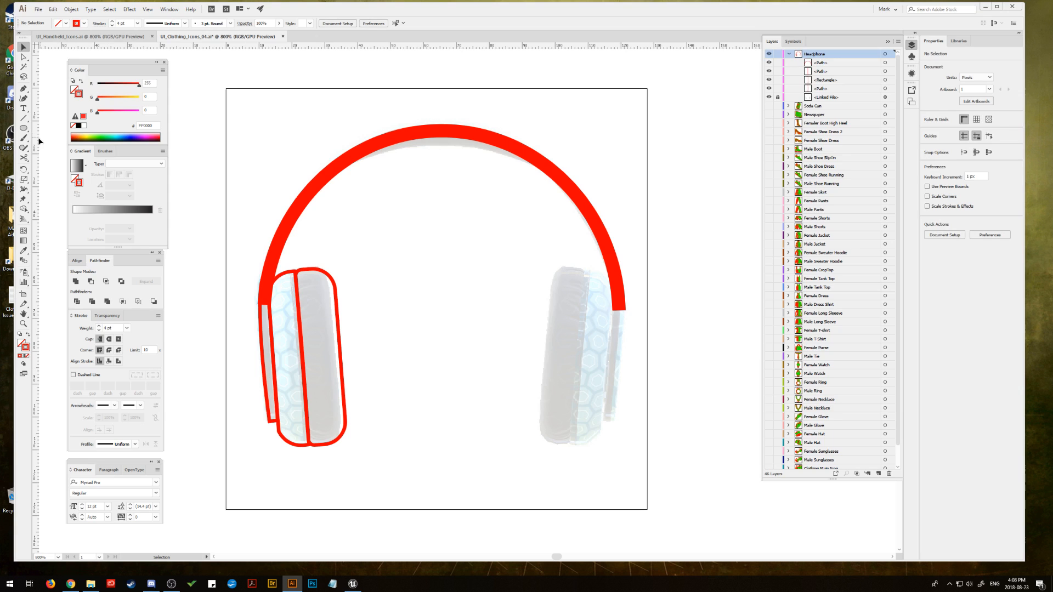
click(23, 129)
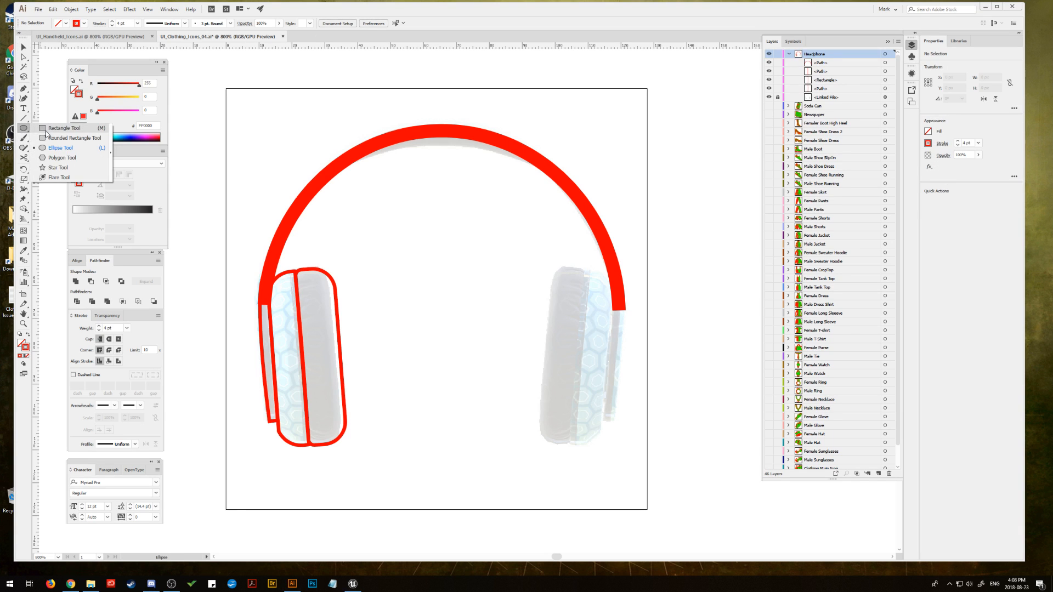
click(48, 147)
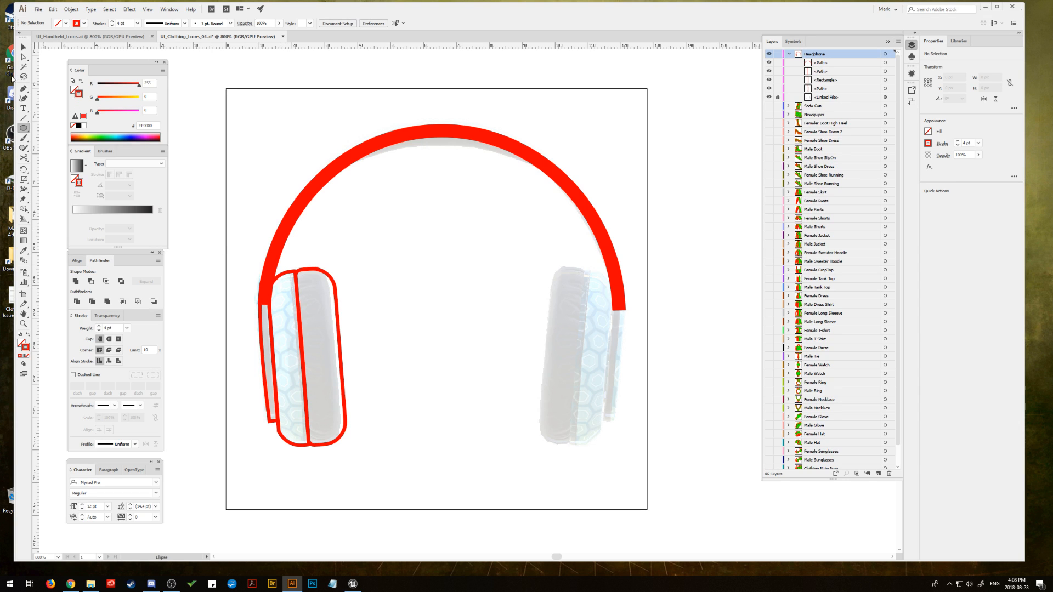
click(23, 47)
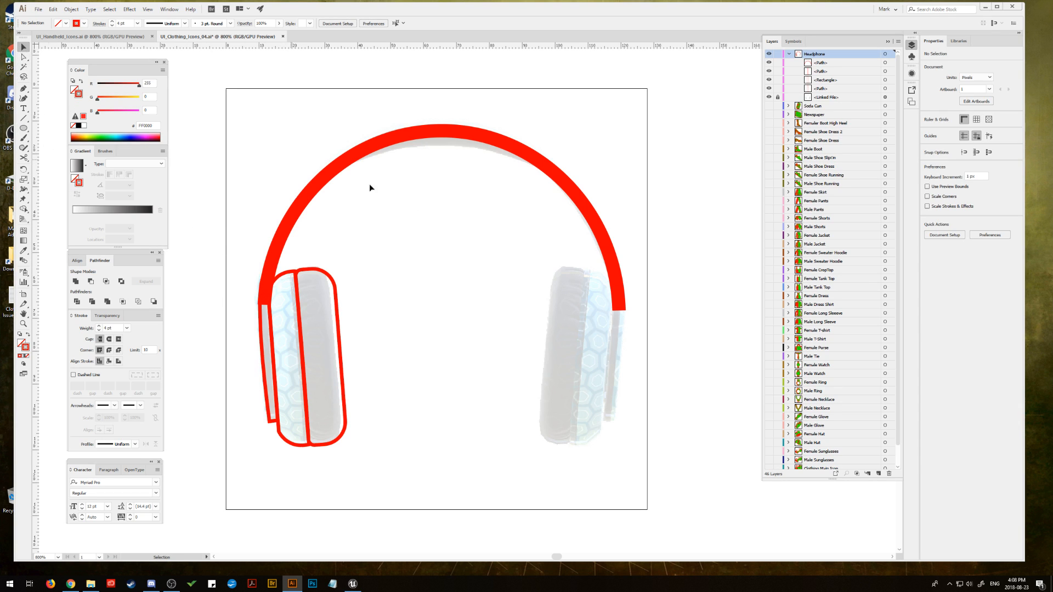
Step: Hide the headband arc and trace the thick padded section at its crown with the Pen tool as a closed shape with red fill and no stroke
click(769, 71)
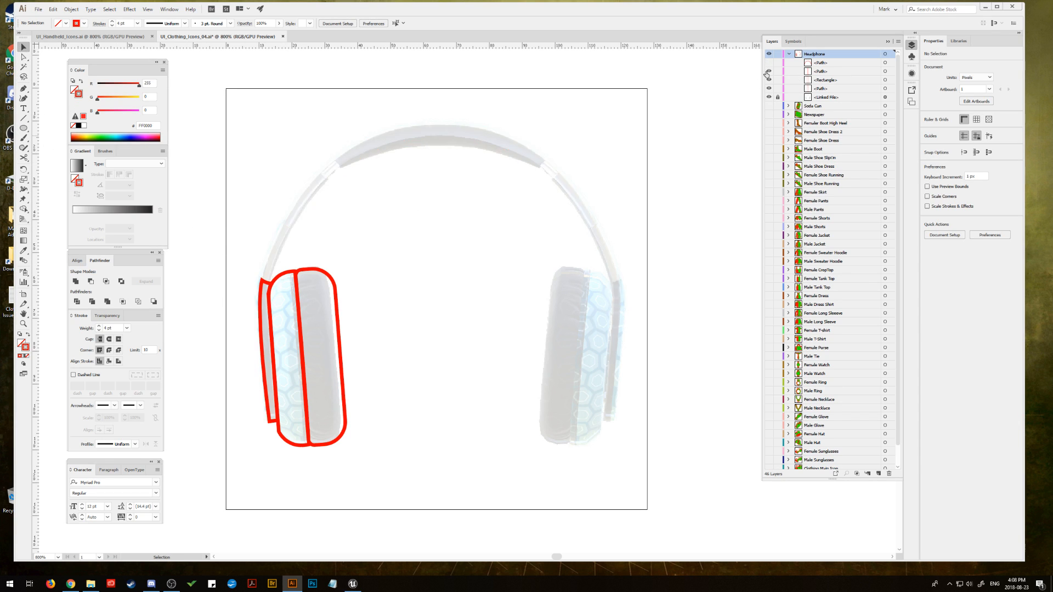
click(24, 89)
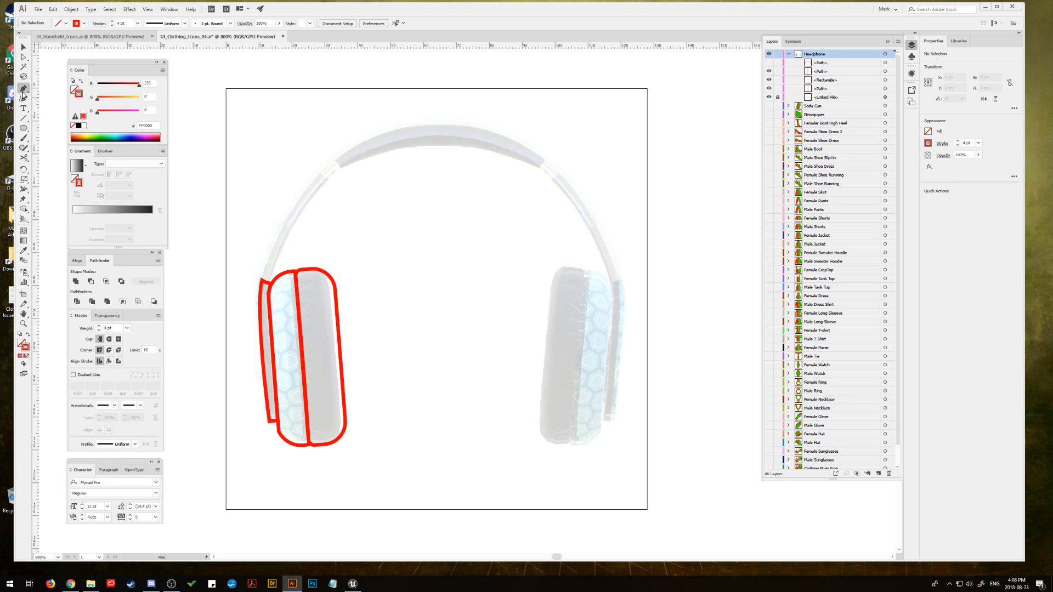
click(338, 168)
drag(540, 168, 640, 220)
click(543, 164)
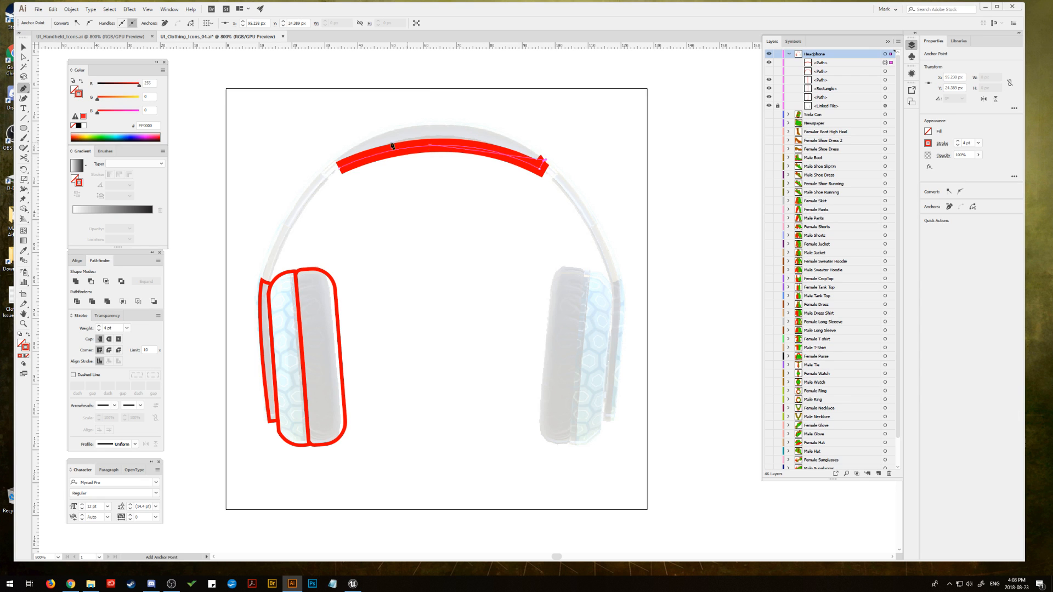
drag(339, 162, 219, 239)
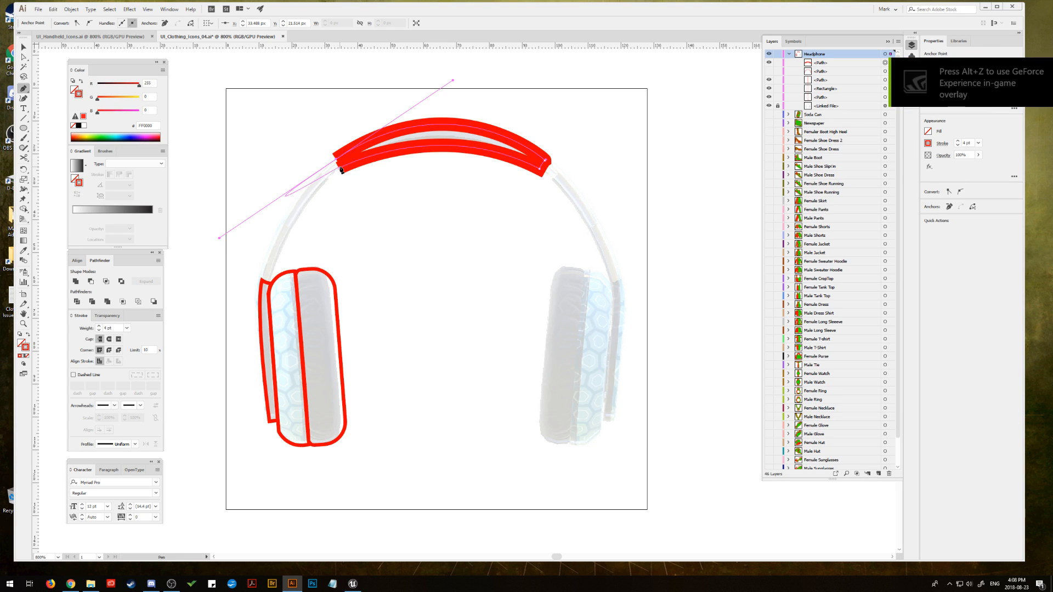
drag(336, 167, 216, 239)
click(338, 167)
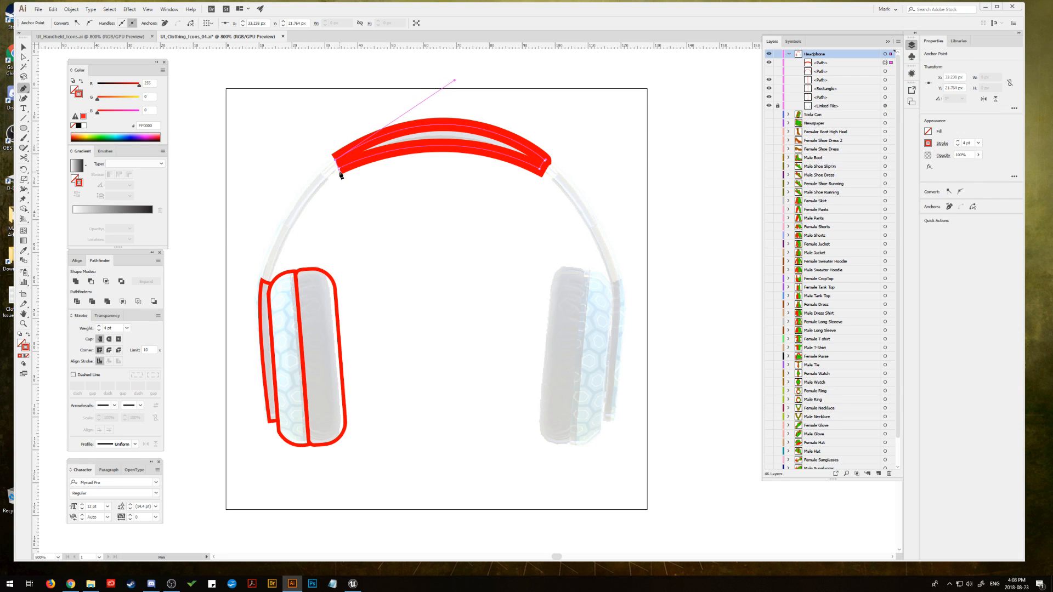
click(339, 168)
click(27, 334)
Step: Refine the curve at the left end of the headband pad's upper edge and make the hidden headband arc visible again
click(23, 56)
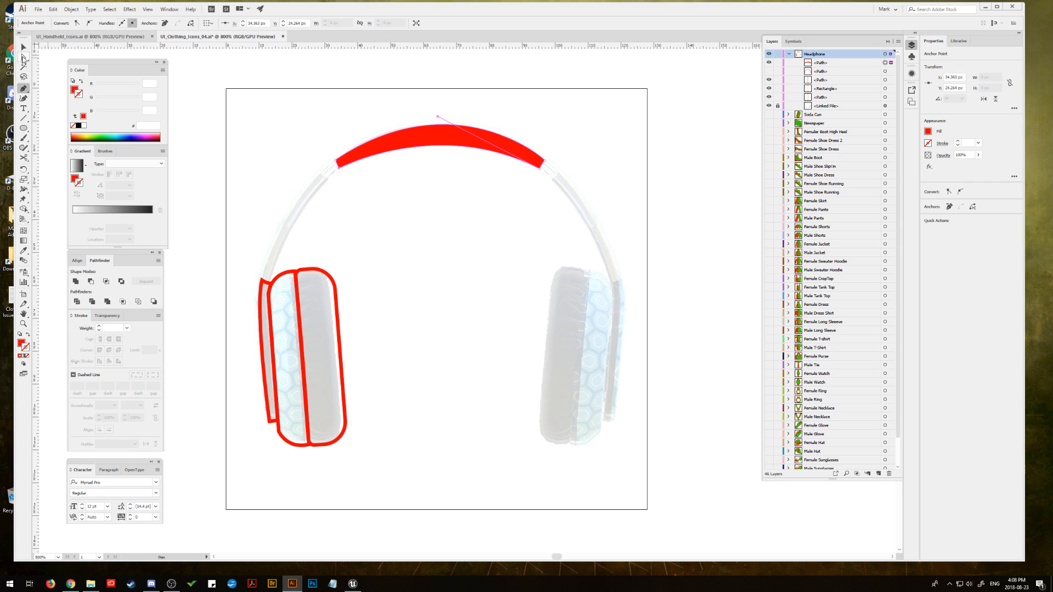
click(336, 160)
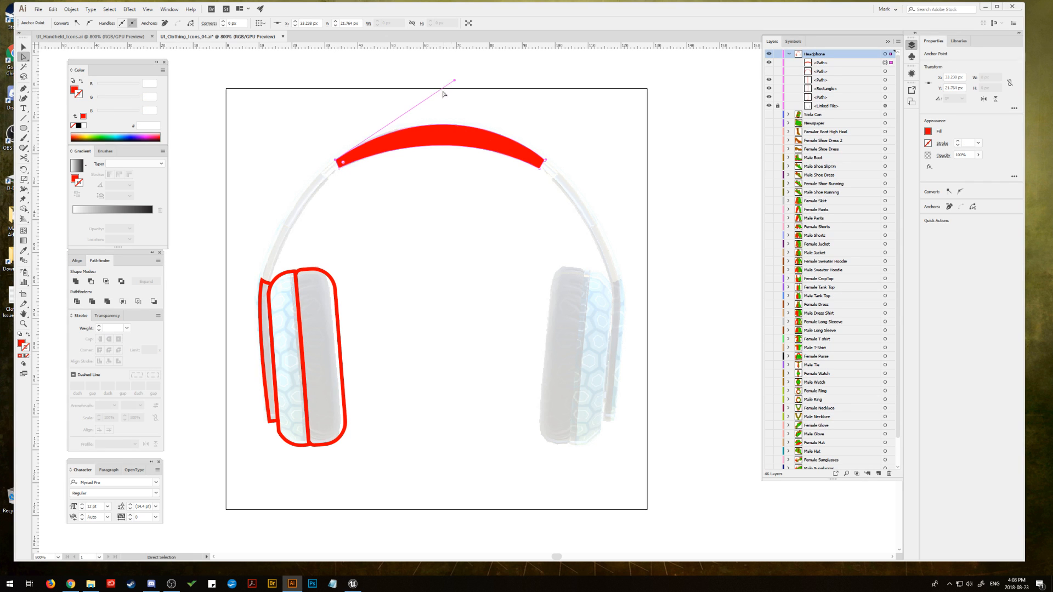
drag(454, 82, 447, 81)
click(341, 172)
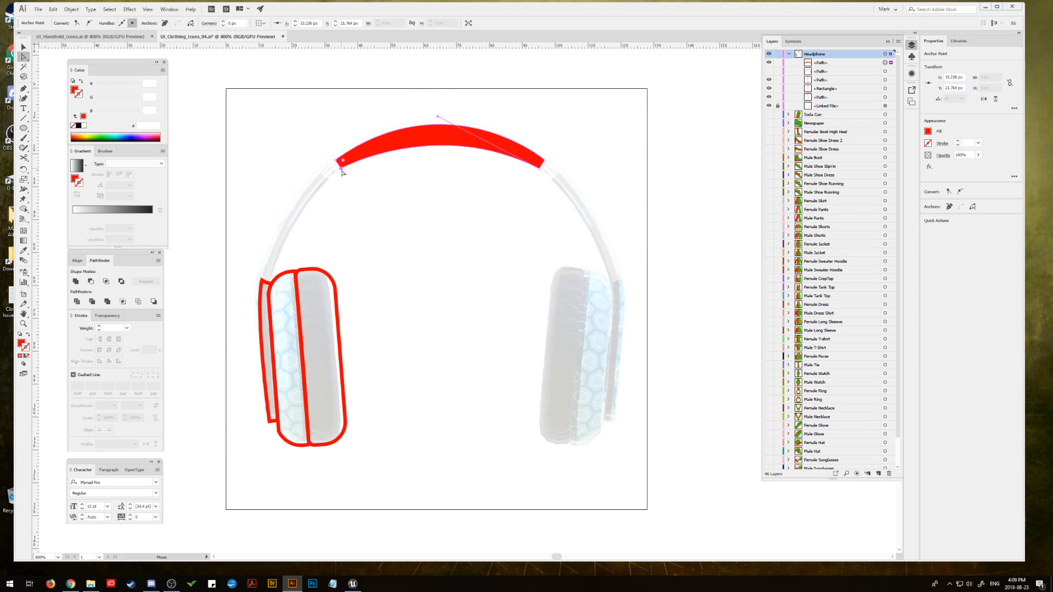
key(v)
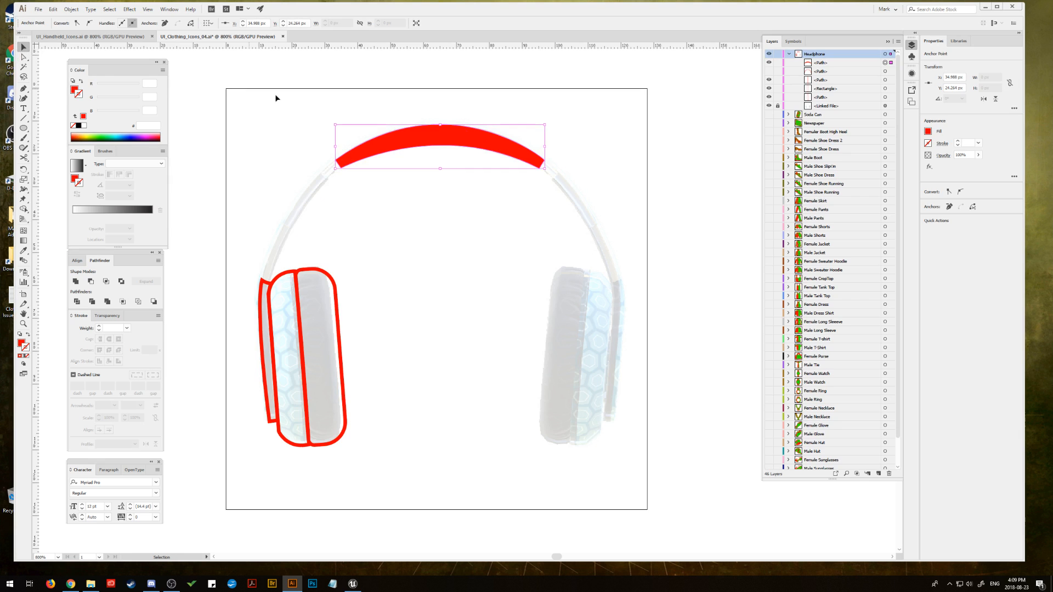
click(692, 172)
click(769, 72)
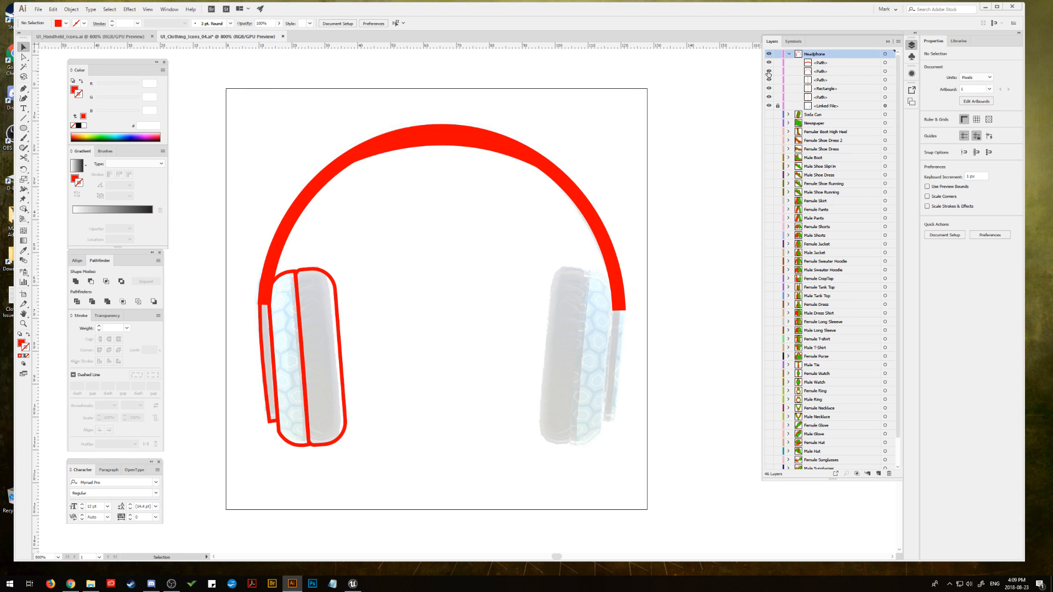
Step: Fill the three outlined shapes of the left earcup with solid red
drag(334, 359, 335, 359)
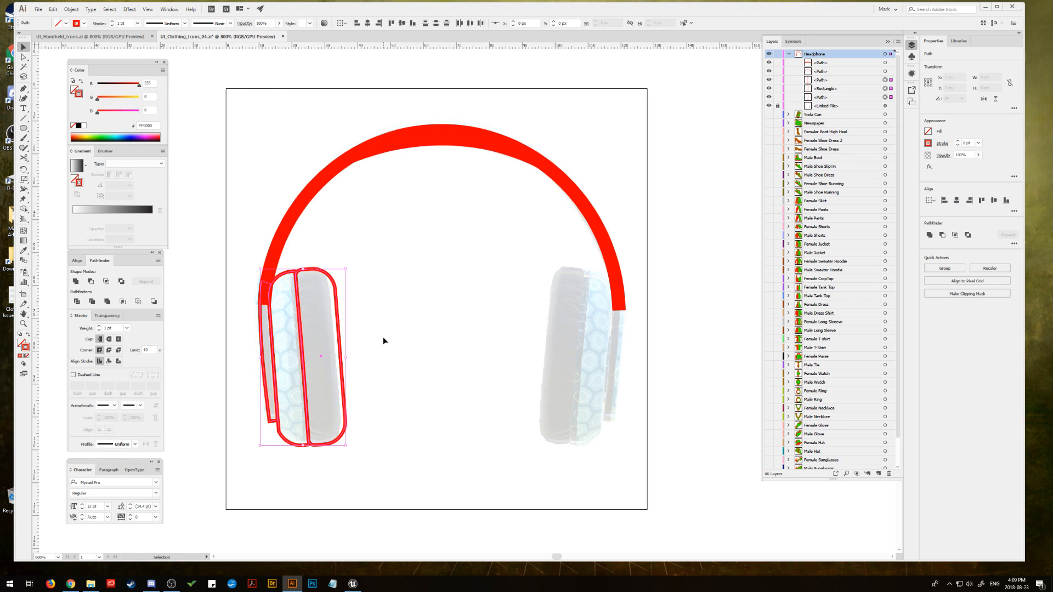
click(22, 344)
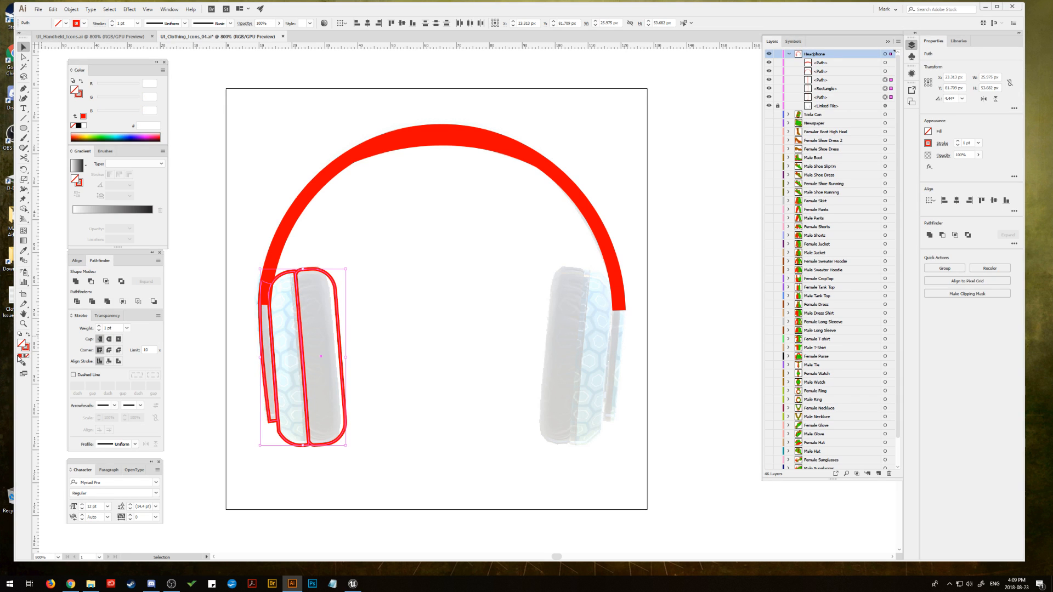
click(20, 357)
click(215, 294)
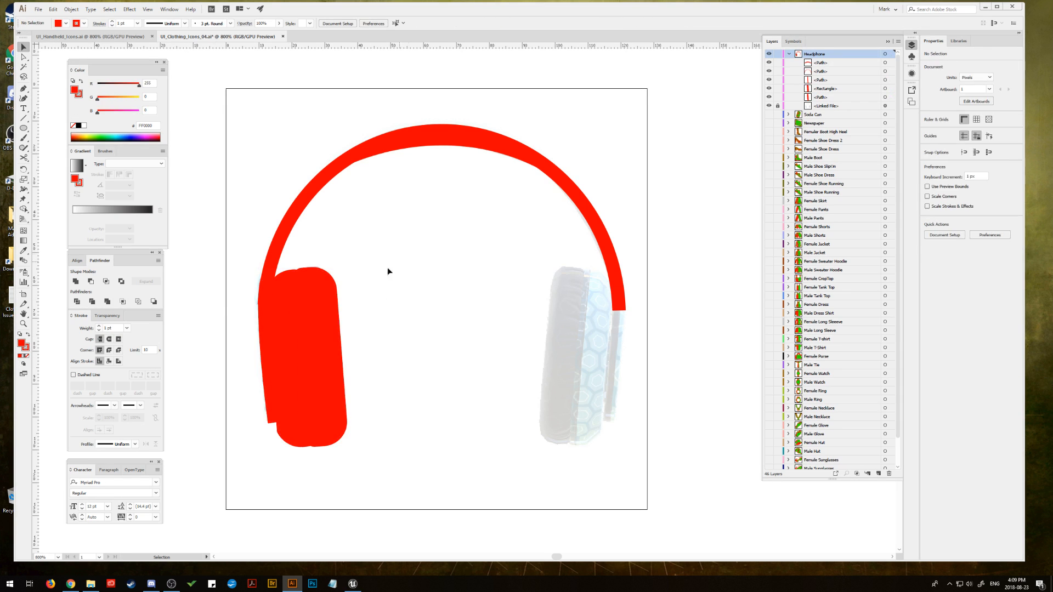
Step: Enlarge the left ear pad rectangle to about 16 px wide and 56 px high so it stands out beyond the earcup shell
click(328, 277)
drag(333, 267, 334, 262)
drag(340, 356, 360, 355)
click(392, 271)
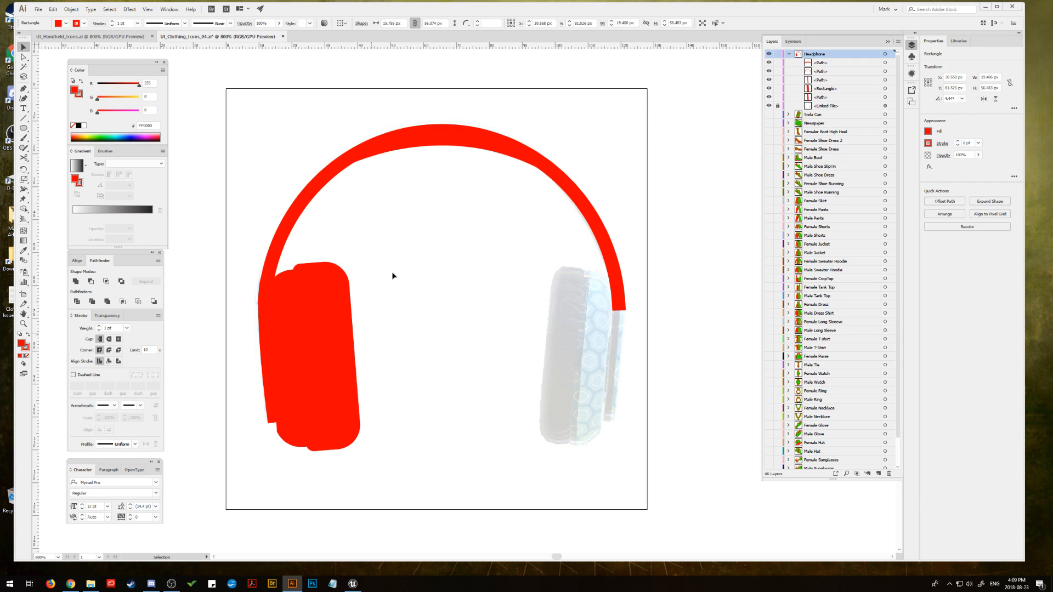
click(318, 291)
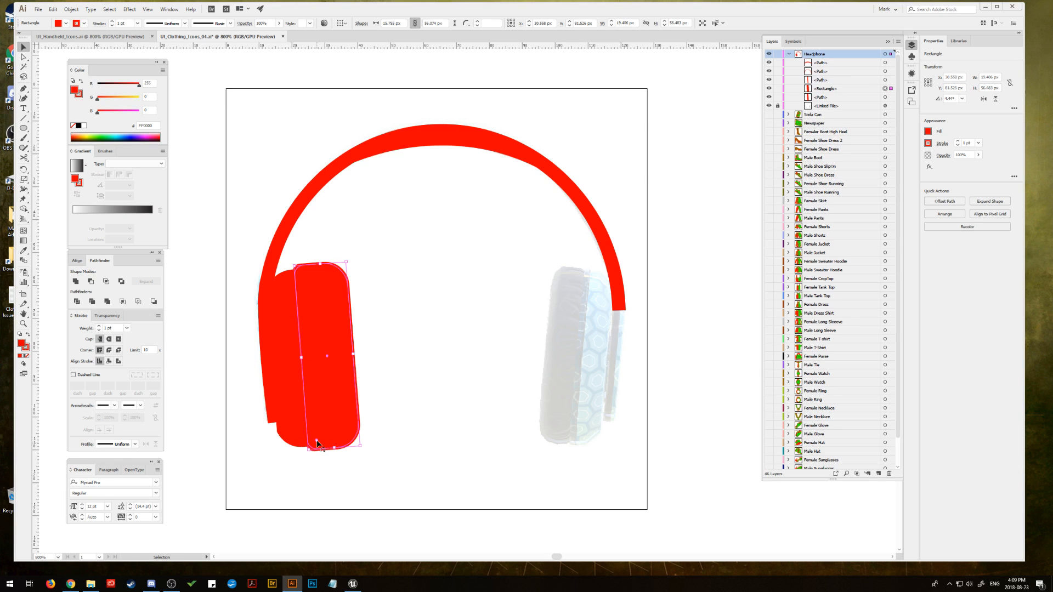
click(417, 230)
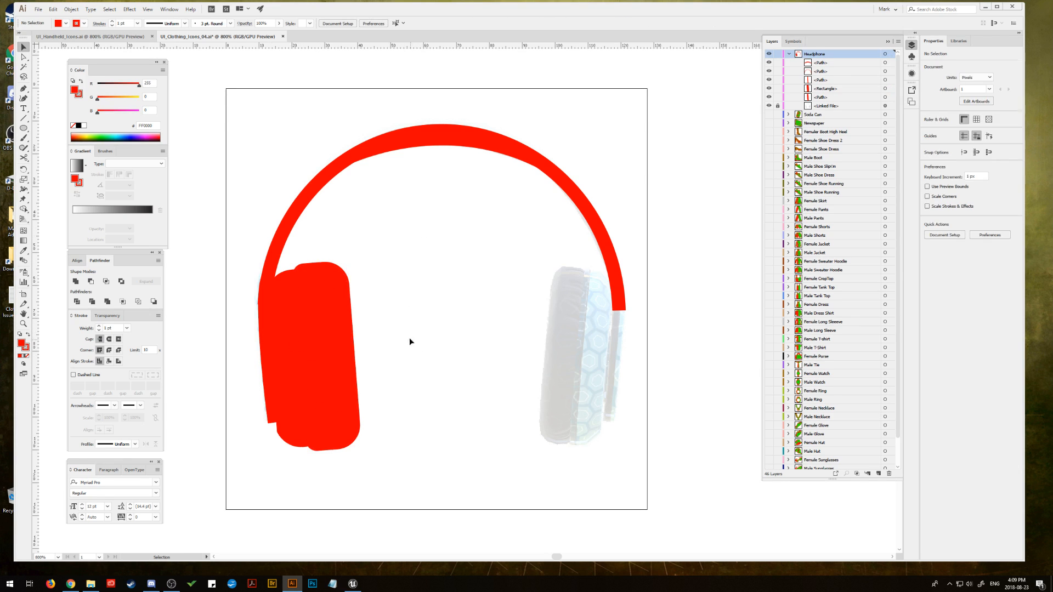
click(329, 352)
shift+click(291, 350)
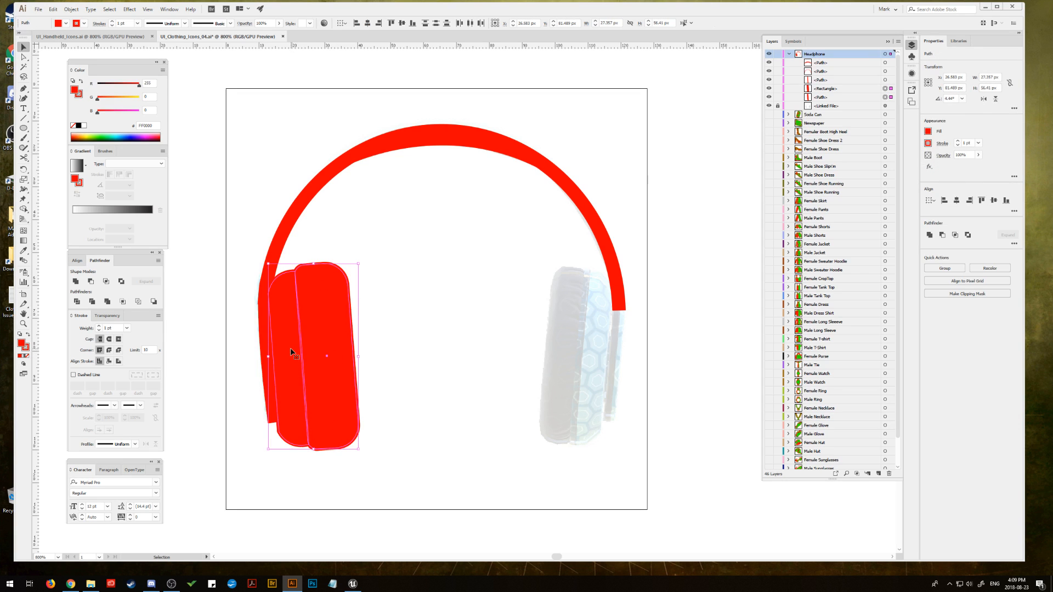
Step: Add a red 5 pt stroke to the padded section at the crown of the headband
click(405, 145)
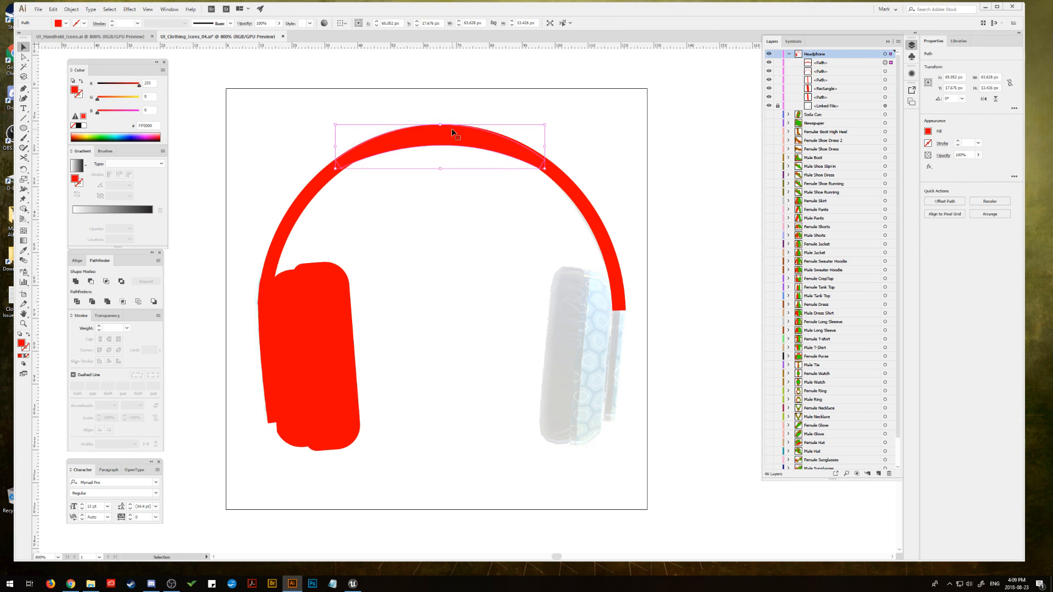
click(25, 349)
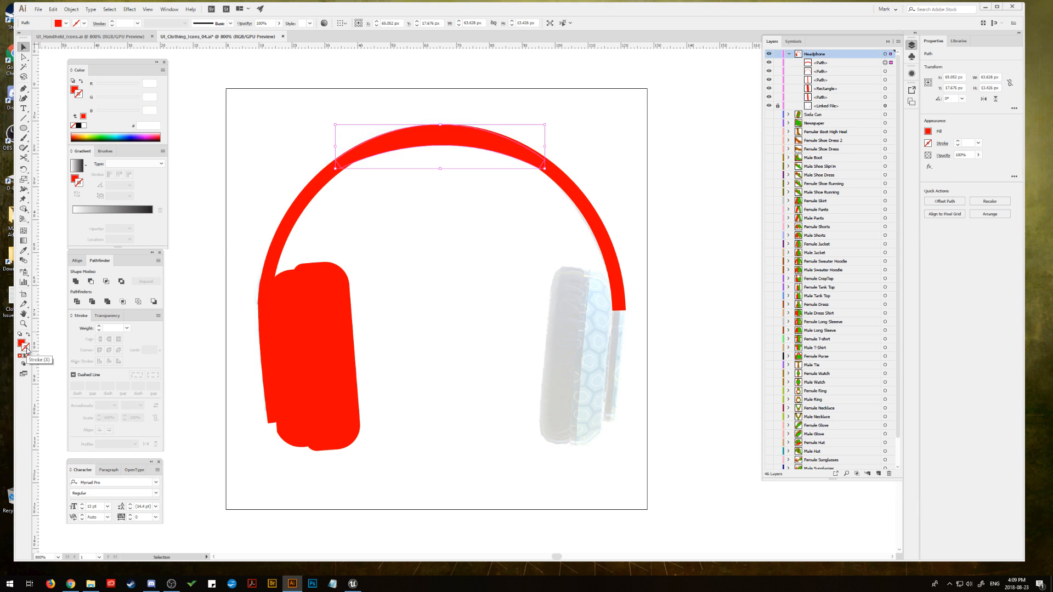
click(99, 327)
click(99, 328)
click(100, 327)
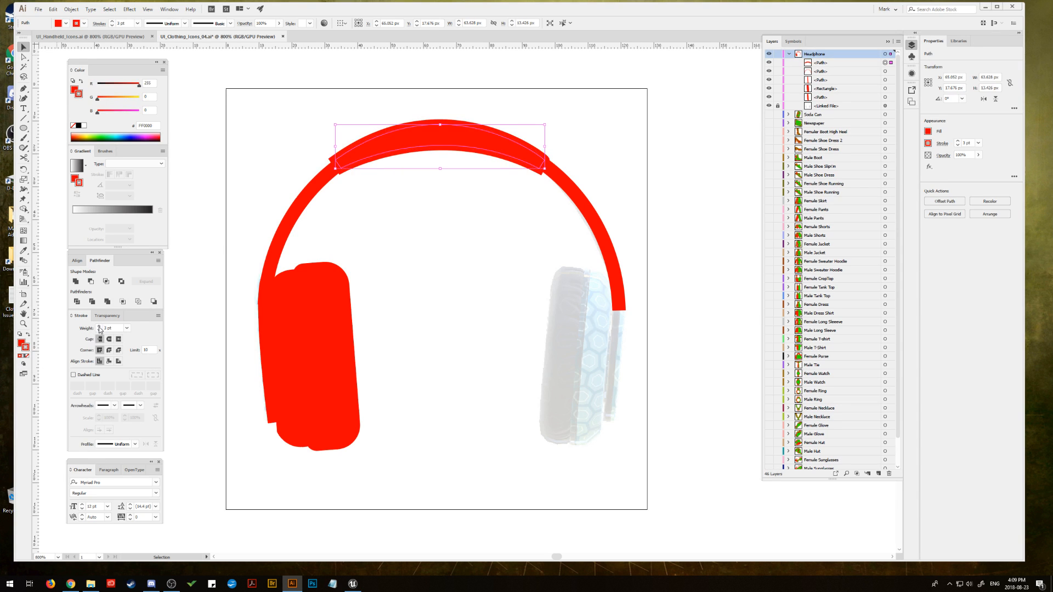
click(99, 327)
click(99, 328)
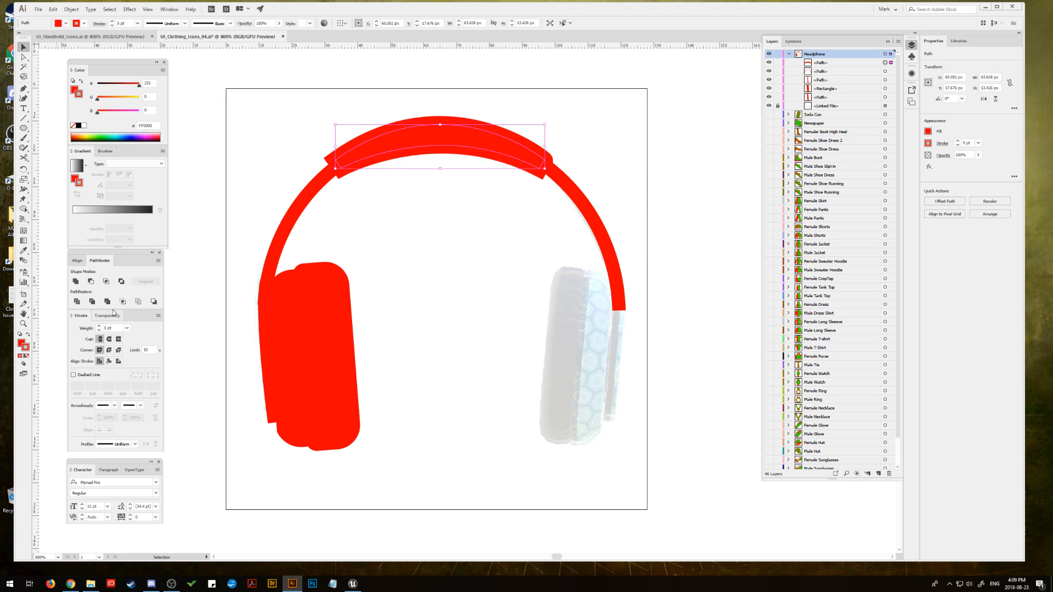
Step: Convert the headband pad's stroke into a filled shape with Outline Stroke
click(71, 9)
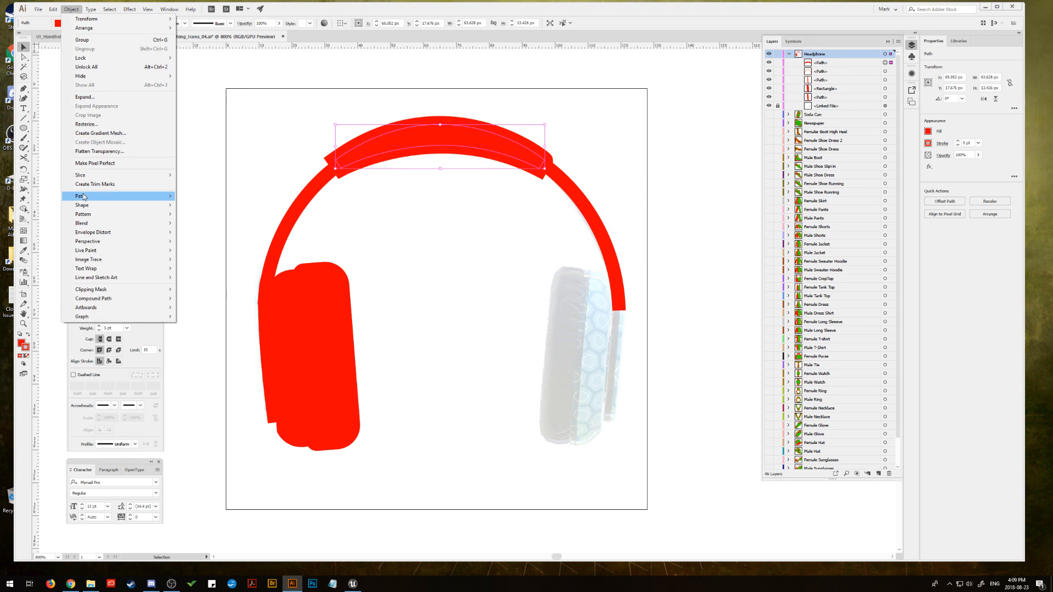
mouse_move(87, 196)
click(247, 217)
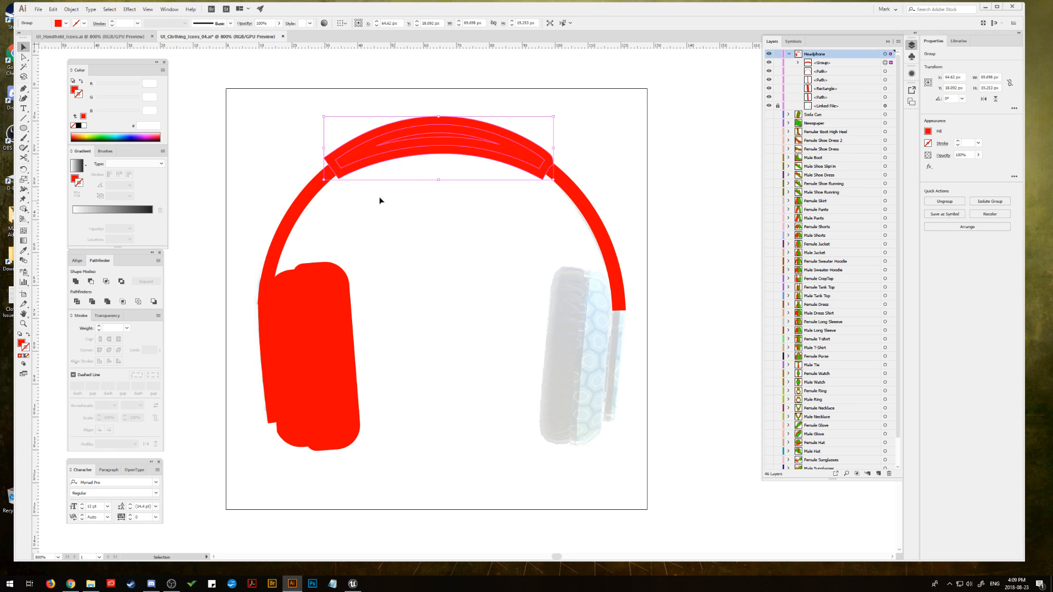
click(72, 9)
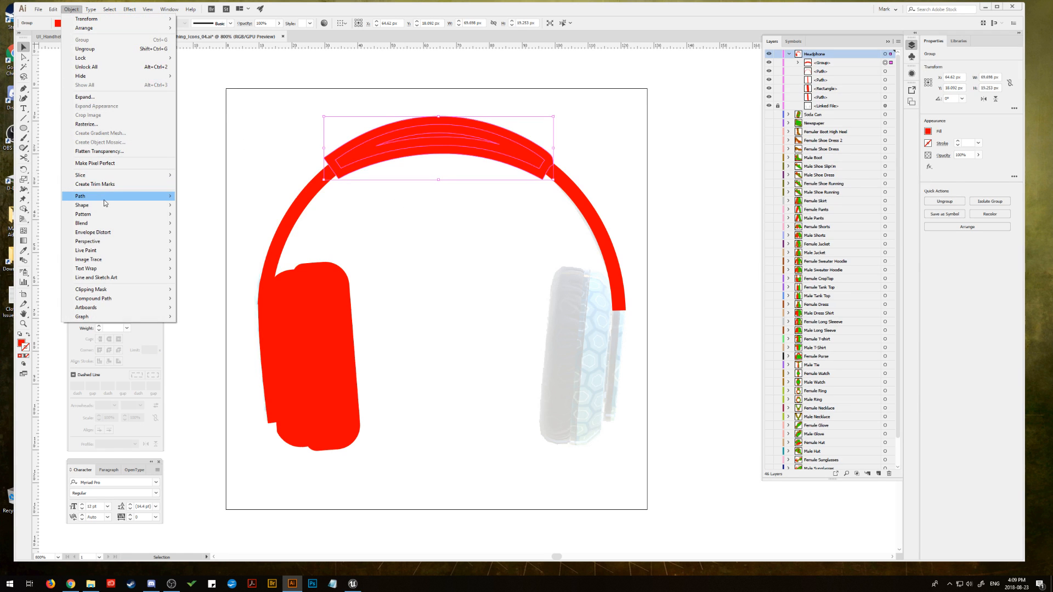
mouse_move(104, 204)
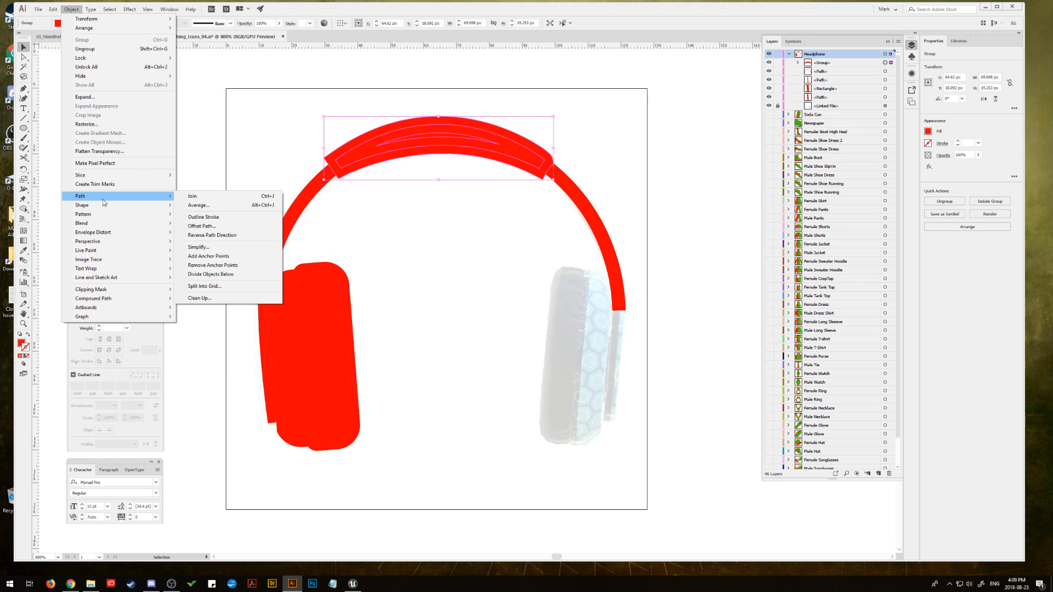
mouse_move(53, 7)
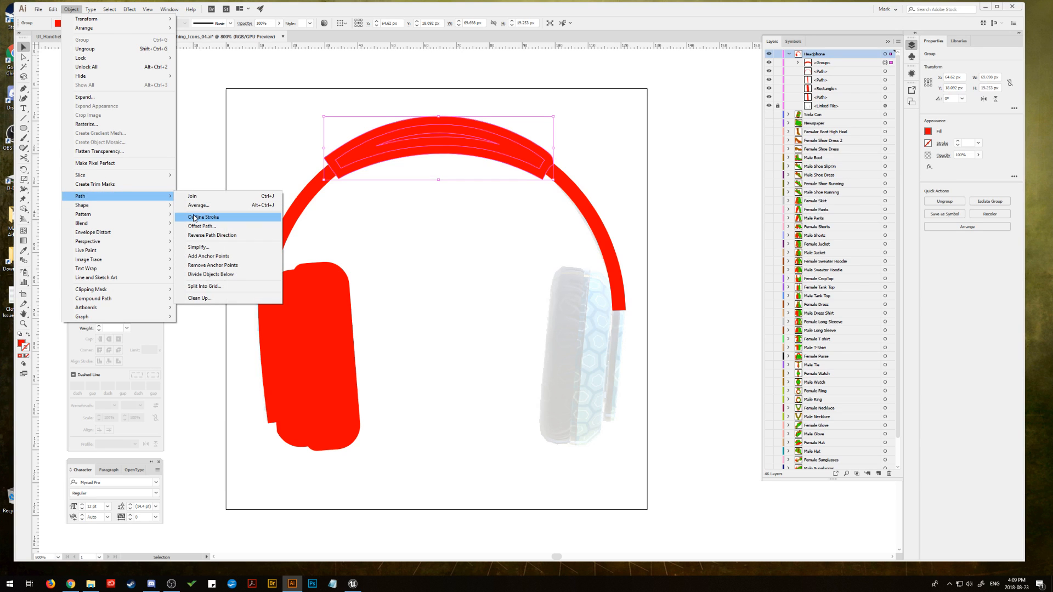
Step: Ungroup the outlined headband pad and unite its pieces into a single red shape
click(85, 49)
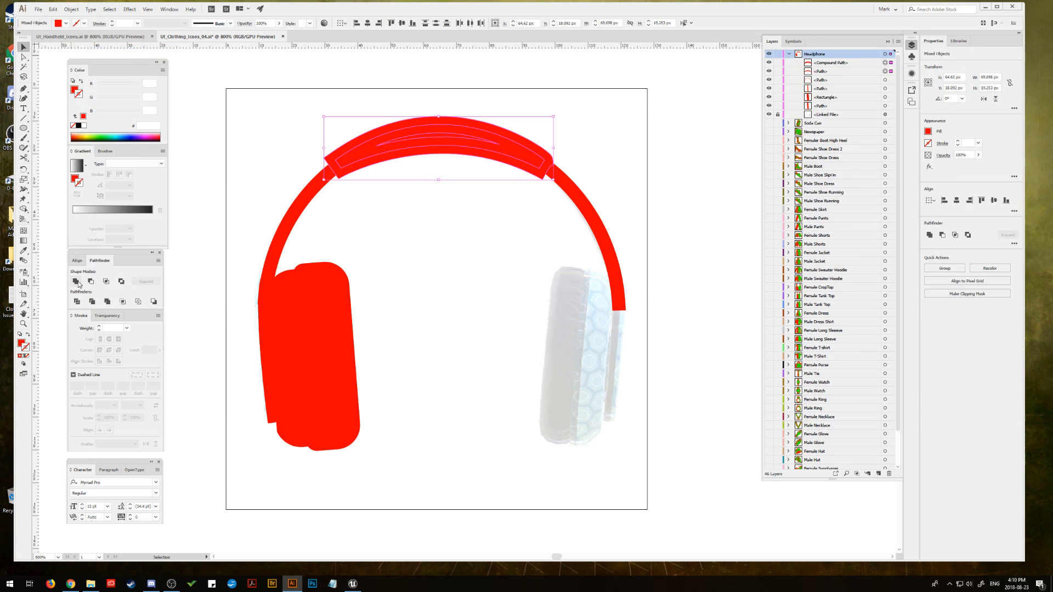
alt+click(76, 282)
click(142, 282)
Step: Round the corners at the left end of the headband pad
click(23, 57)
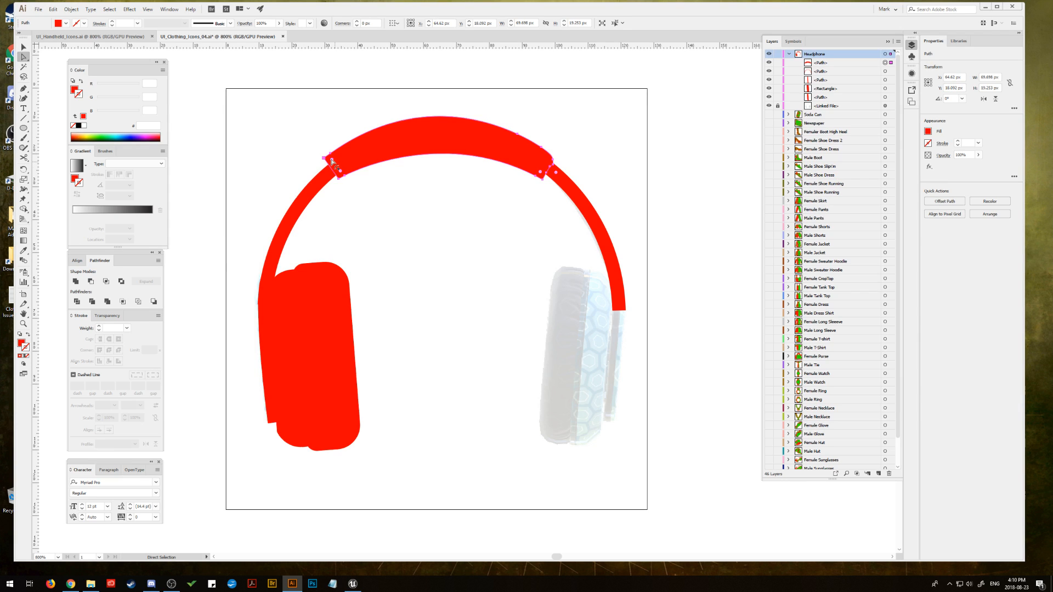
click(340, 173)
drag(343, 172, 344, 174)
key(v)
click(303, 181)
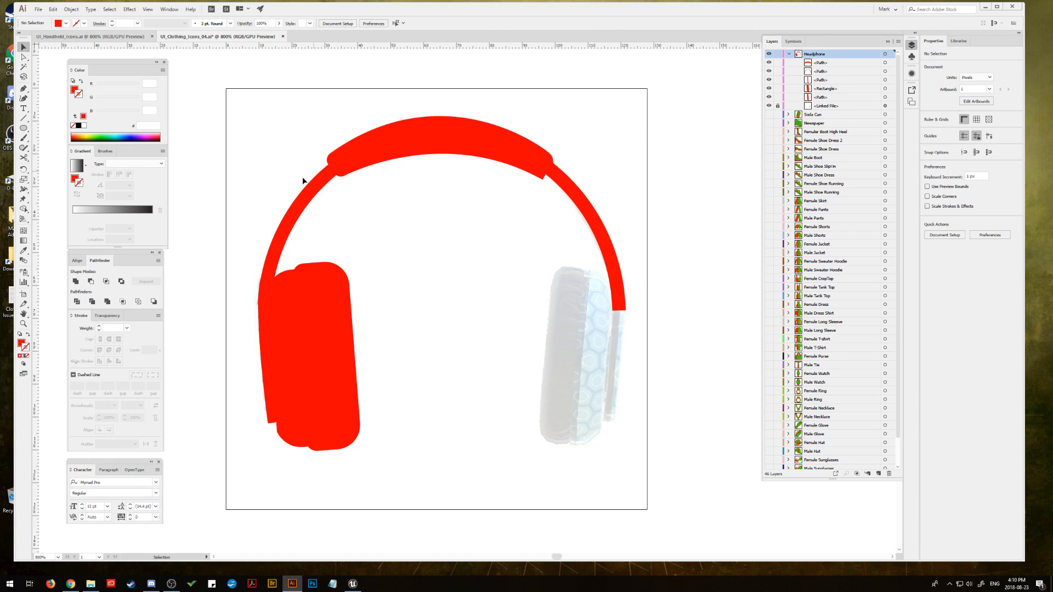
Step: Place a vertical guide through the horizontal centre of the headband pad
click(371, 152)
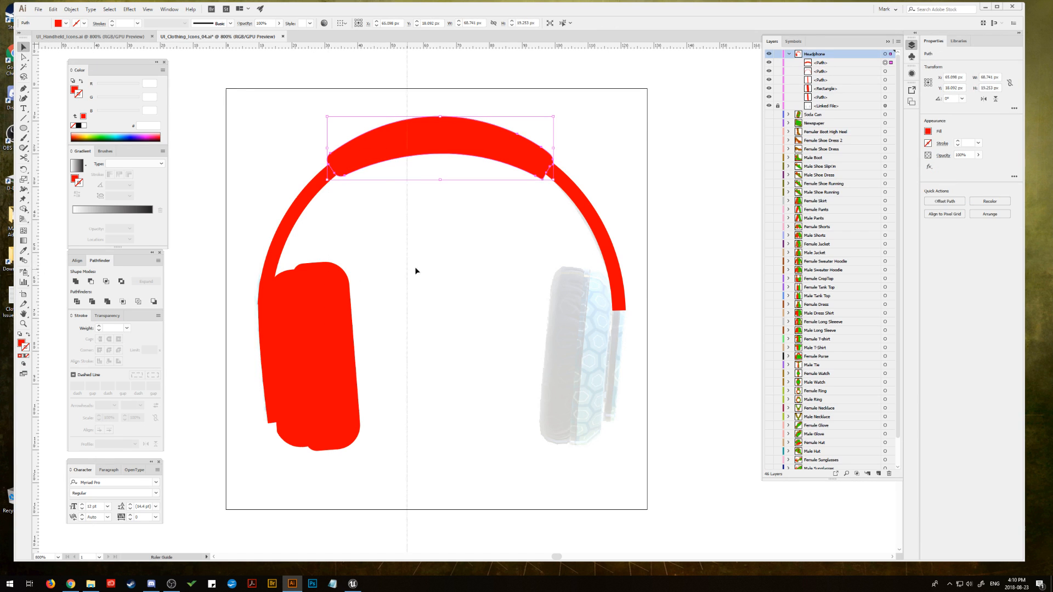
drag(435, 256, 441, 257)
click(390, 154)
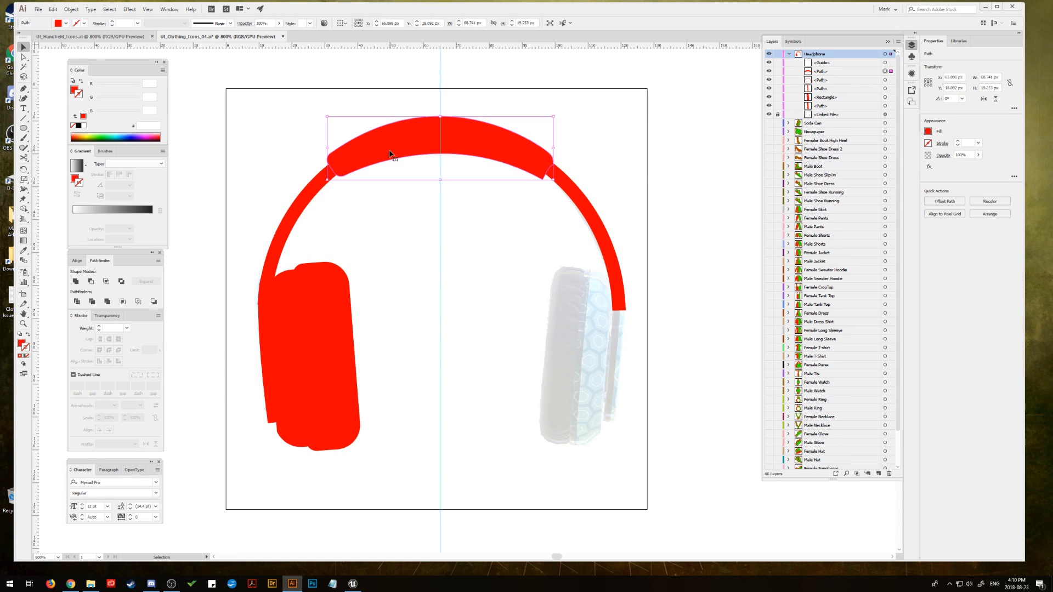
Step: Cut away the pad's right half by subtracting a rectangle of about 40 by 43 px drawn from the centre guide
drag(24, 128, 55, 127)
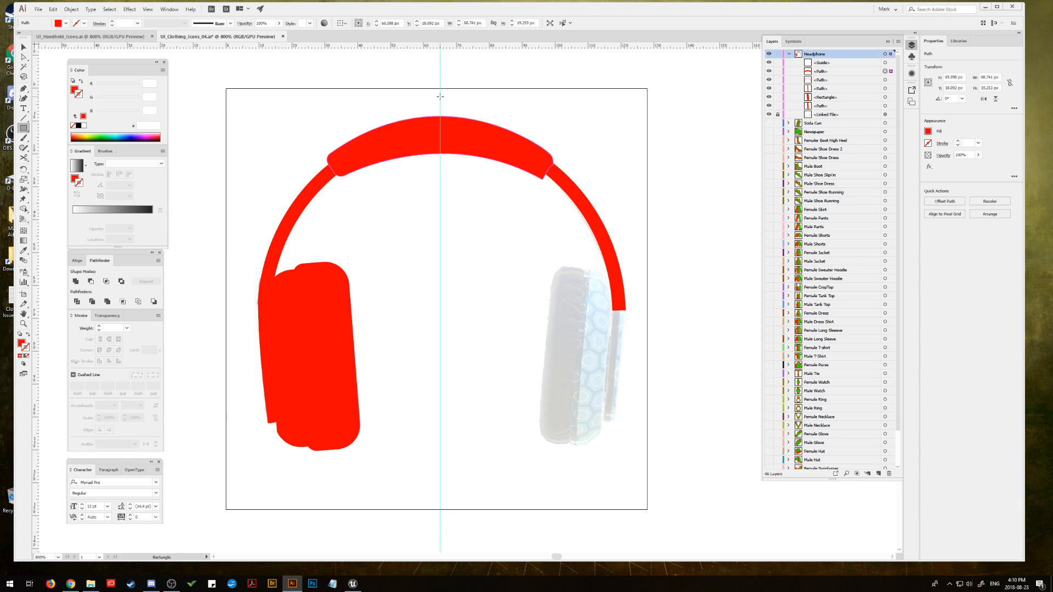
mouse_move(439, 96)
mouse_down()
mouse_move(467, 178)
mouse_move(549, 211)
mouse_move(573, 239)
mouse_up()
key(v)
shift+click(369, 155)
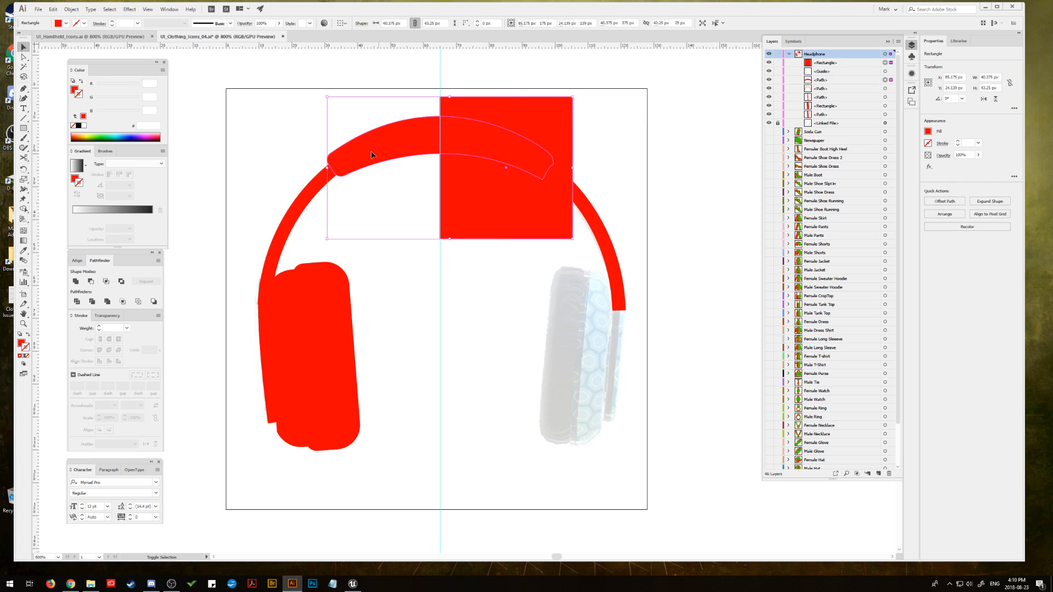
click(91, 282)
click(266, 129)
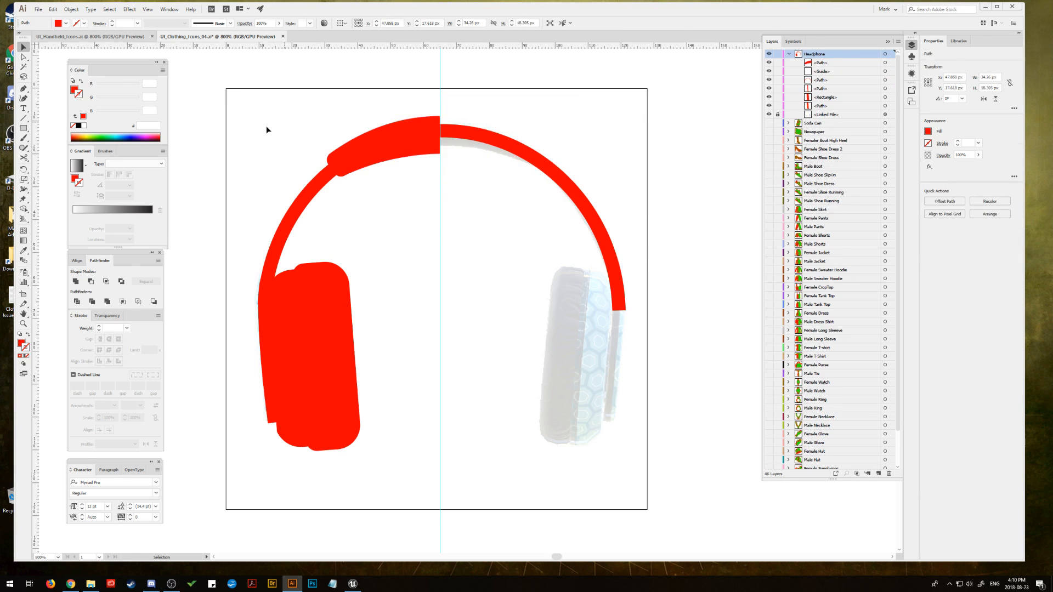
Step: Duplicate the left half of the pad, reflect the copy horizontally, and place it against the centre guide as the right half
click(537, 164)
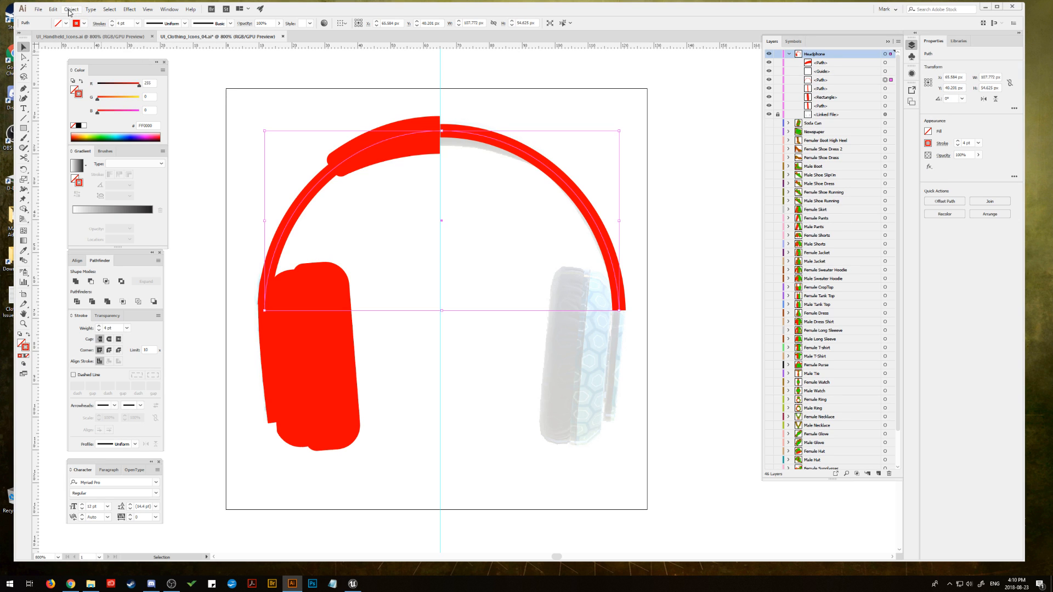
click(239, 114)
drag(383, 155, 499, 155)
click(71, 9)
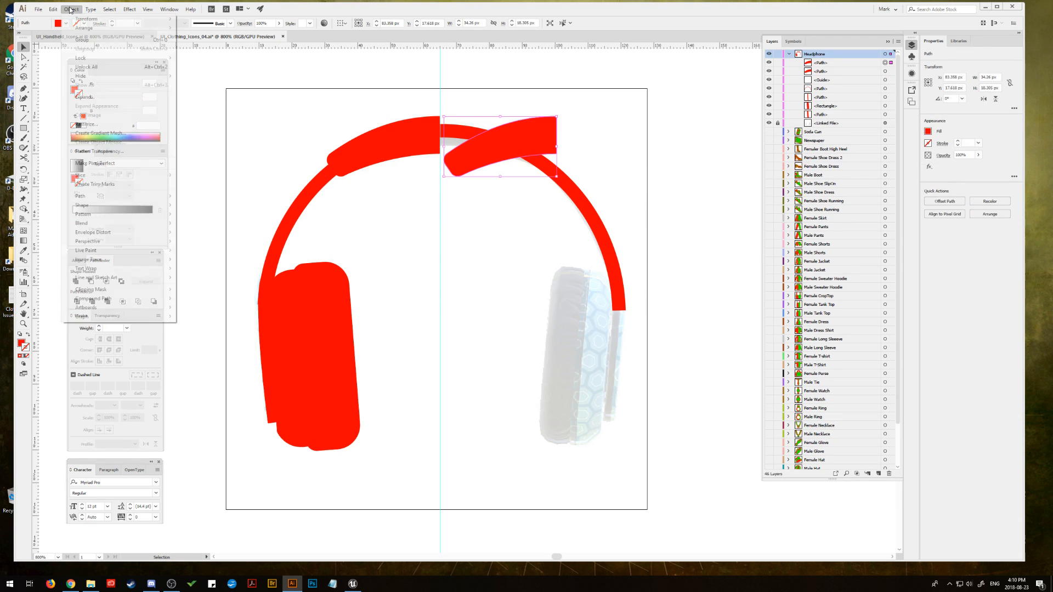
mouse_move(88, 19)
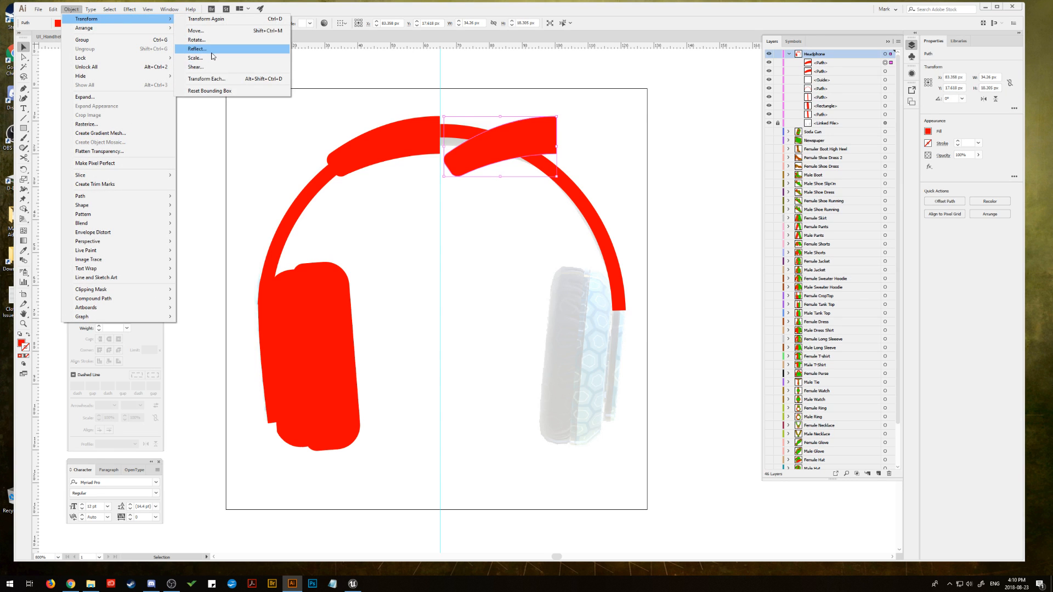
click(234, 50)
click(735, 313)
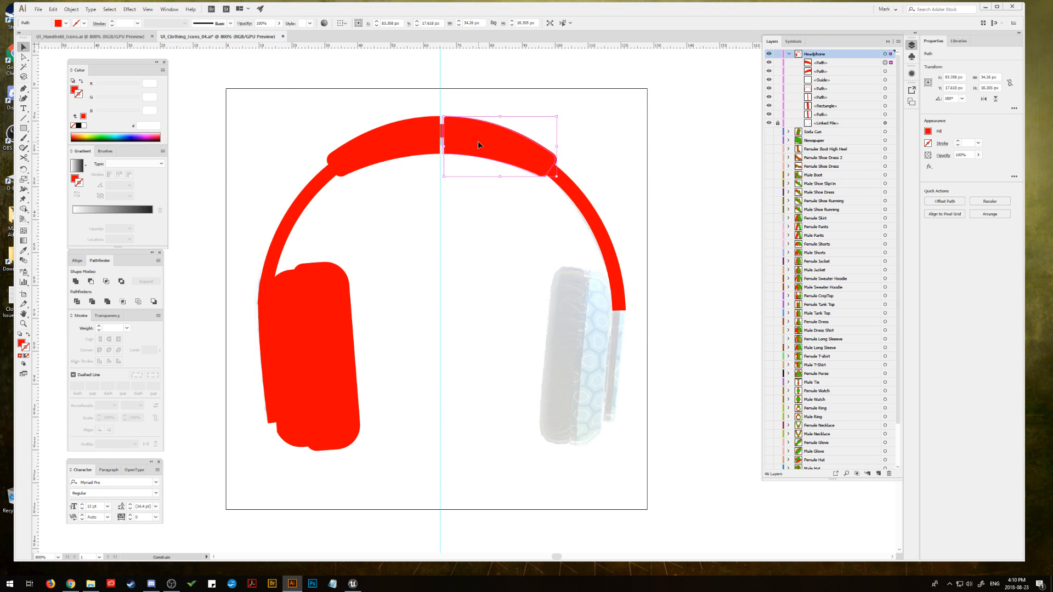
drag(477, 144, 475, 145)
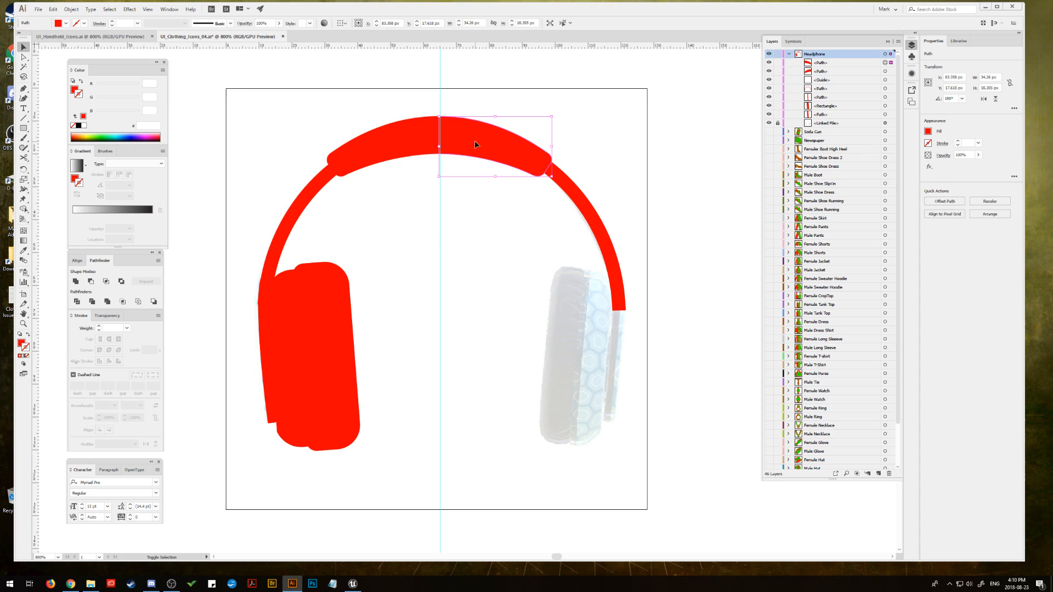
Step: Centre both pad halves on the guide and unite them into one symmetrical shape
shift+click(403, 144)
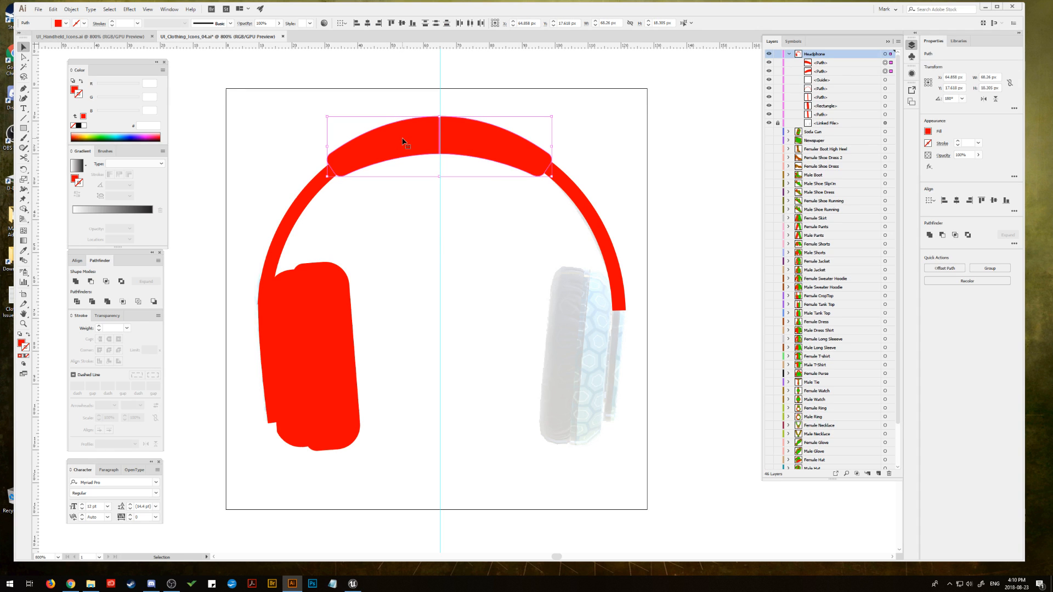
drag(402, 138, 404, 138)
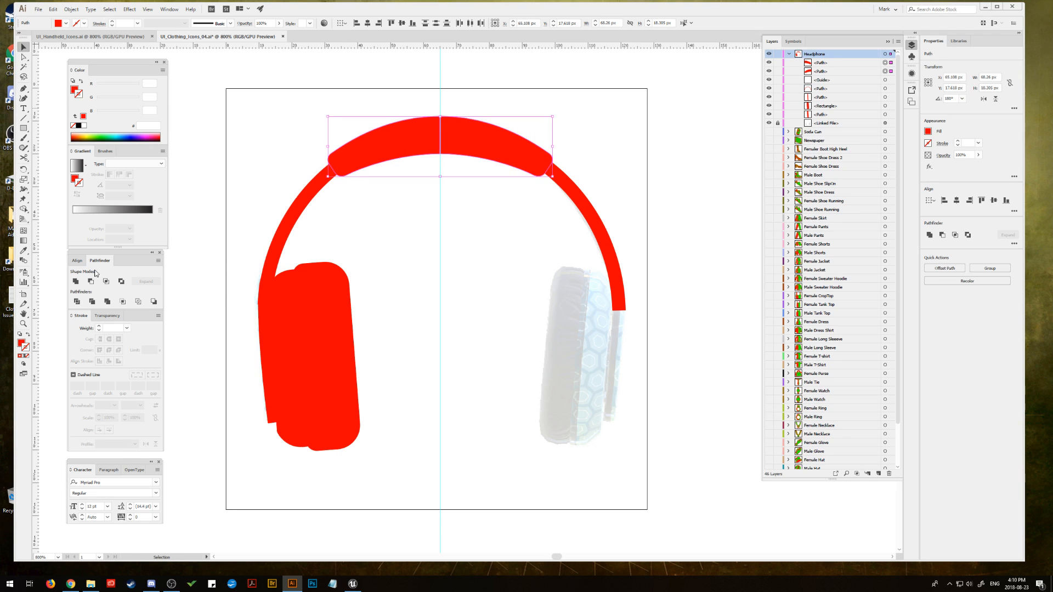
click(75, 282)
click(262, 137)
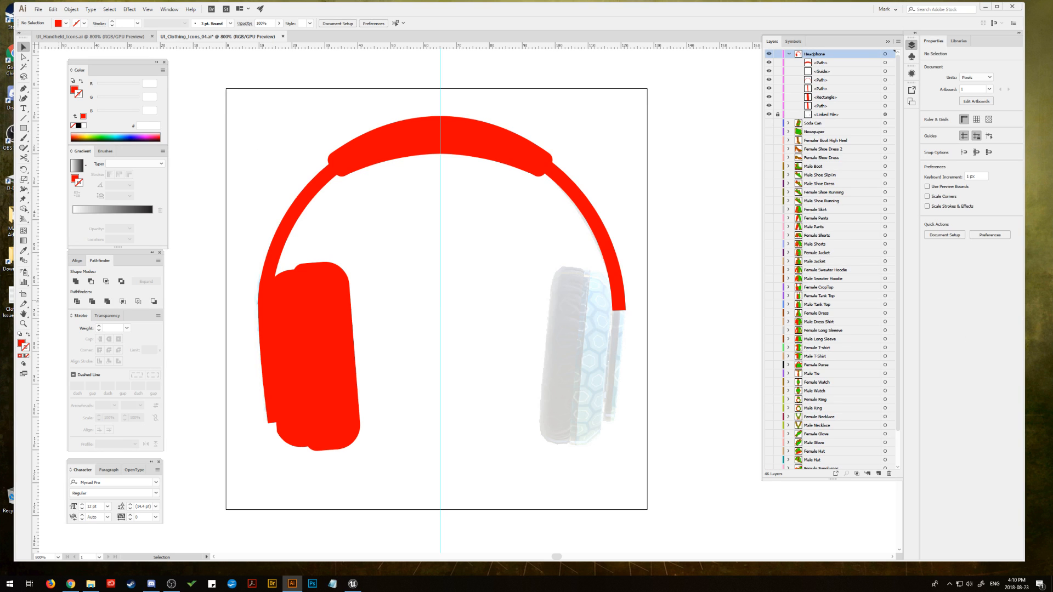
Step: Try to convert the headband arc's square-ended stroke into a filled shape with Outline Stroke
key(alt+Tab)
click(318, 297)
click(283, 227)
click(72, 10)
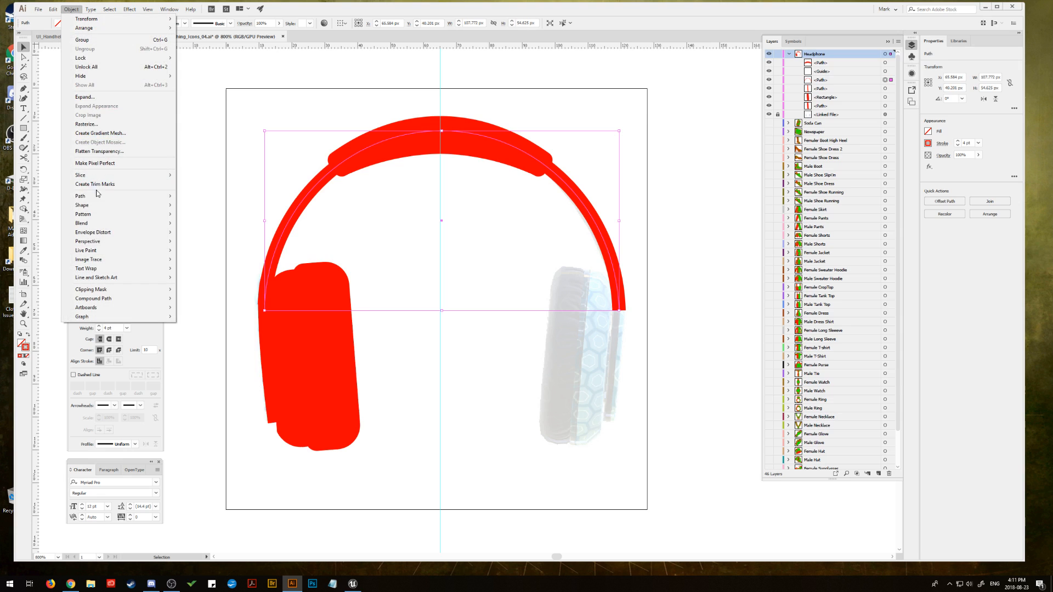
mouse_move(95, 201)
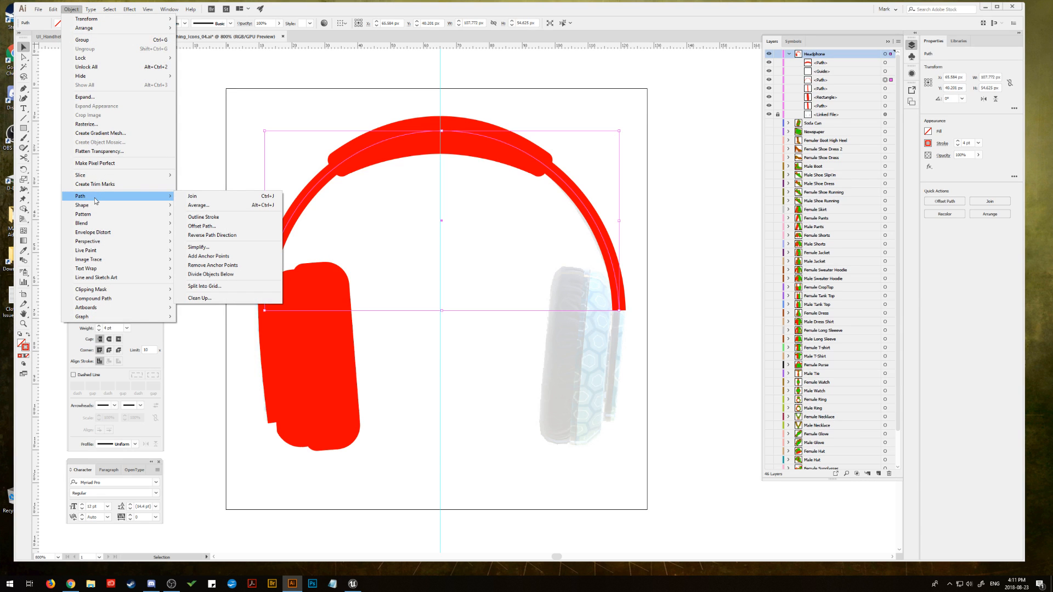
click(209, 217)
click(208, 147)
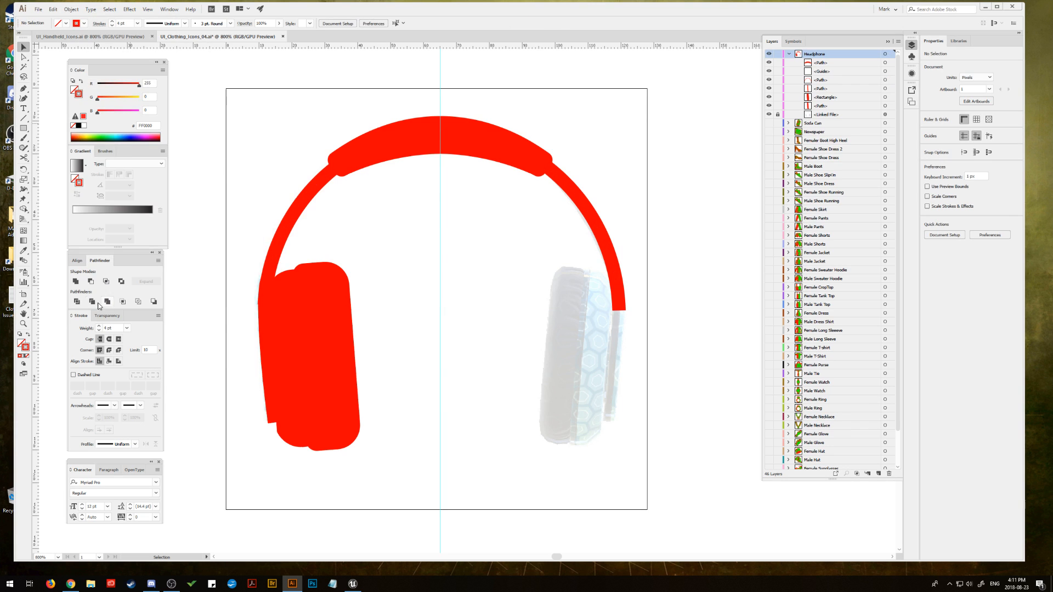
Step: Give the headband arc's stroke round caps and convert it into a filled shape with Outline Stroke
click(301, 225)
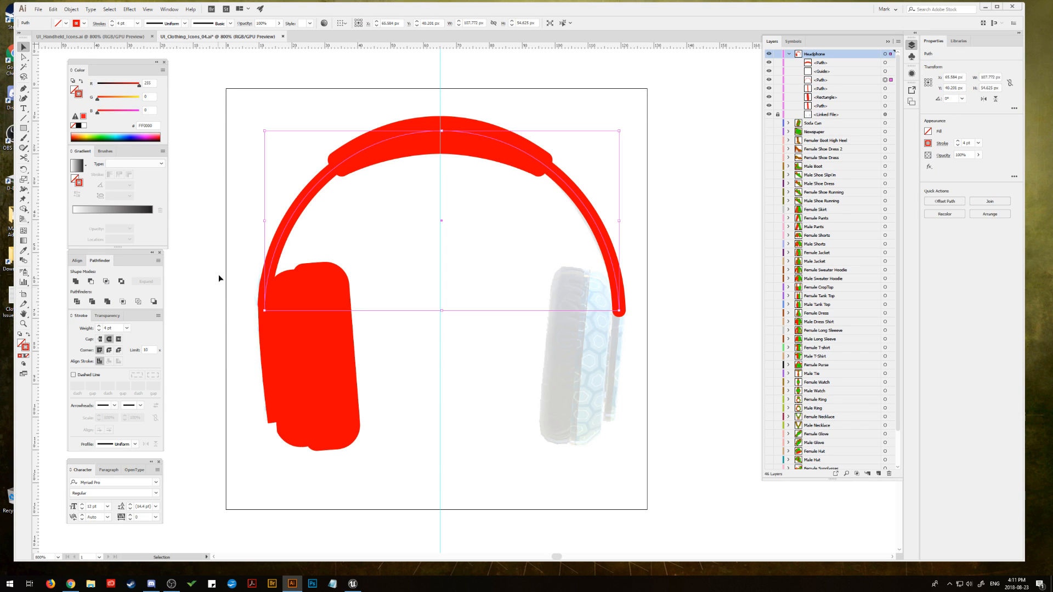
click(72, 9)
mouse_move(101, 196)
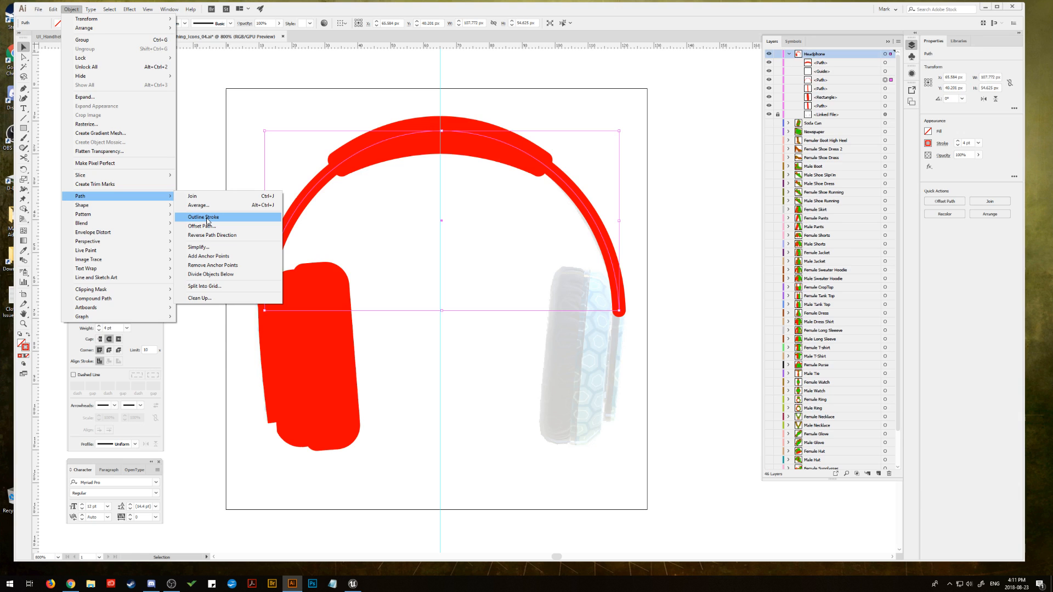
click(207, 217)
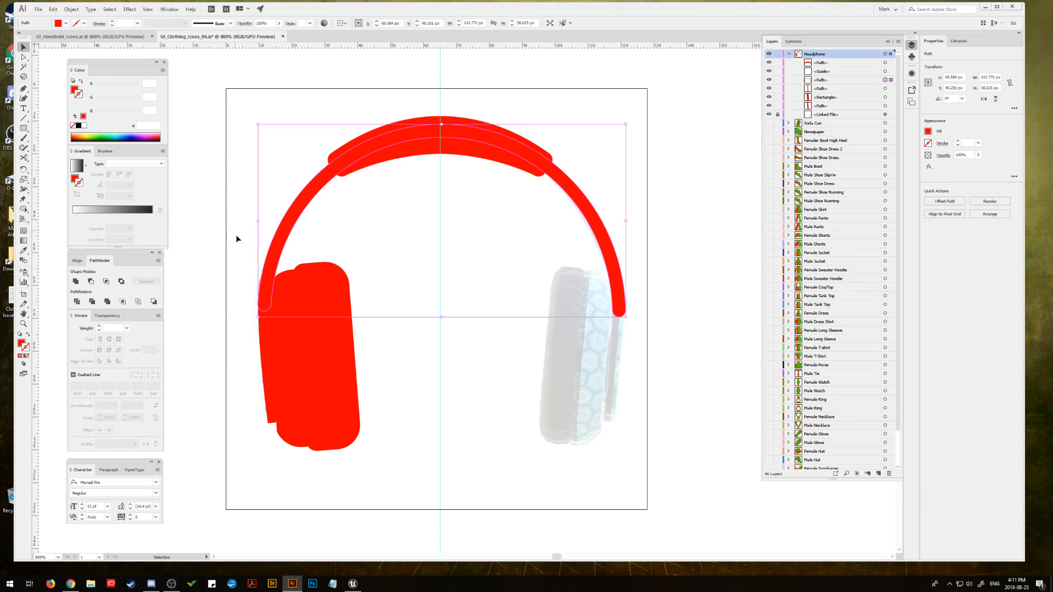
click(234, 261)
Step: Outline the stroke of the narrow outer strip on the left earcup, ungroup it, and unite its parts into one shape
click(262, 335)
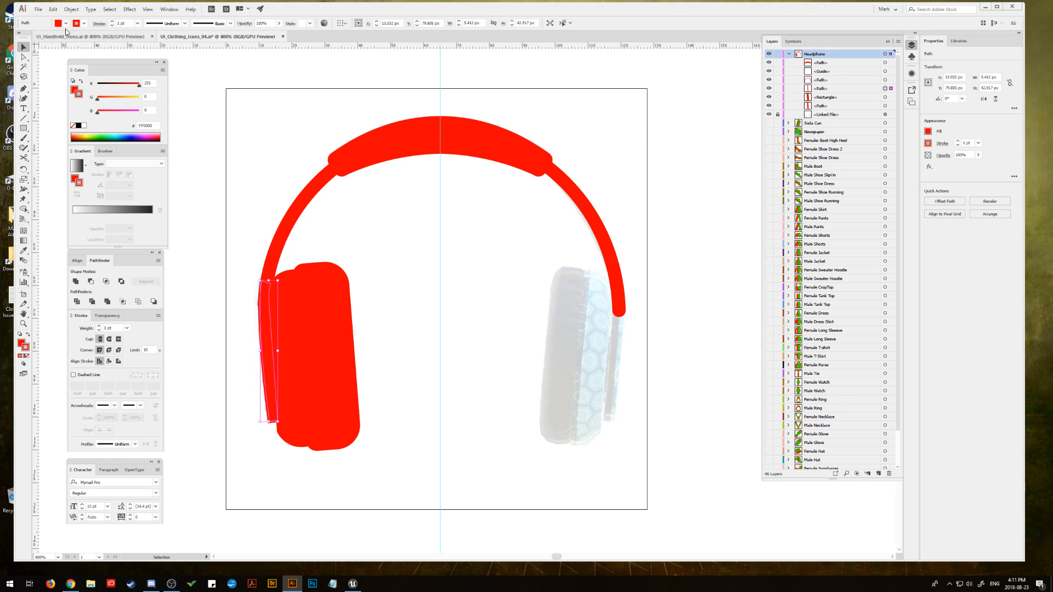
click(71, 10)
mouse_move(94, 197)
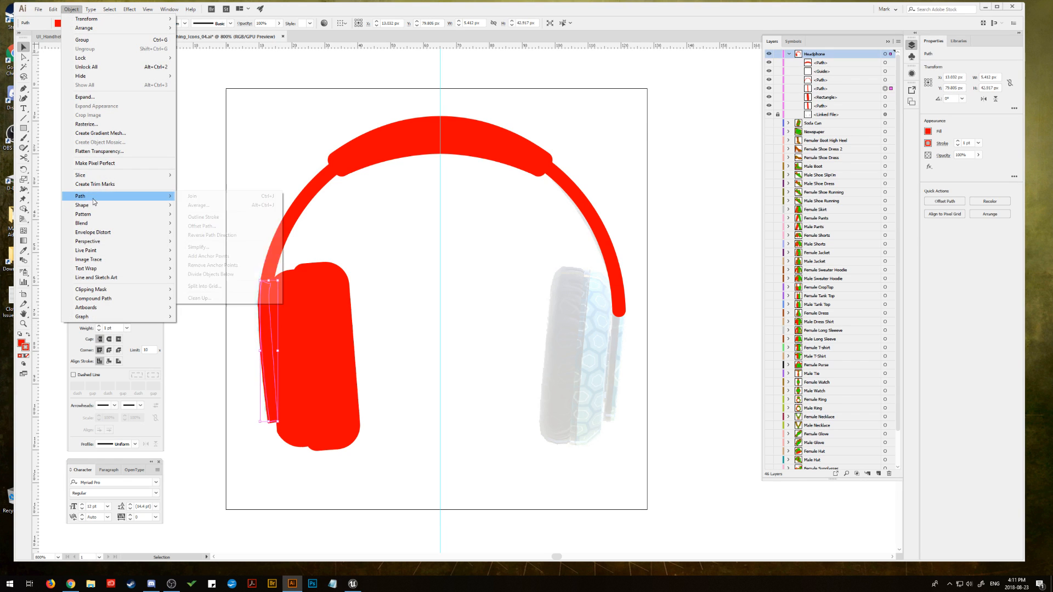
click(226, 220)
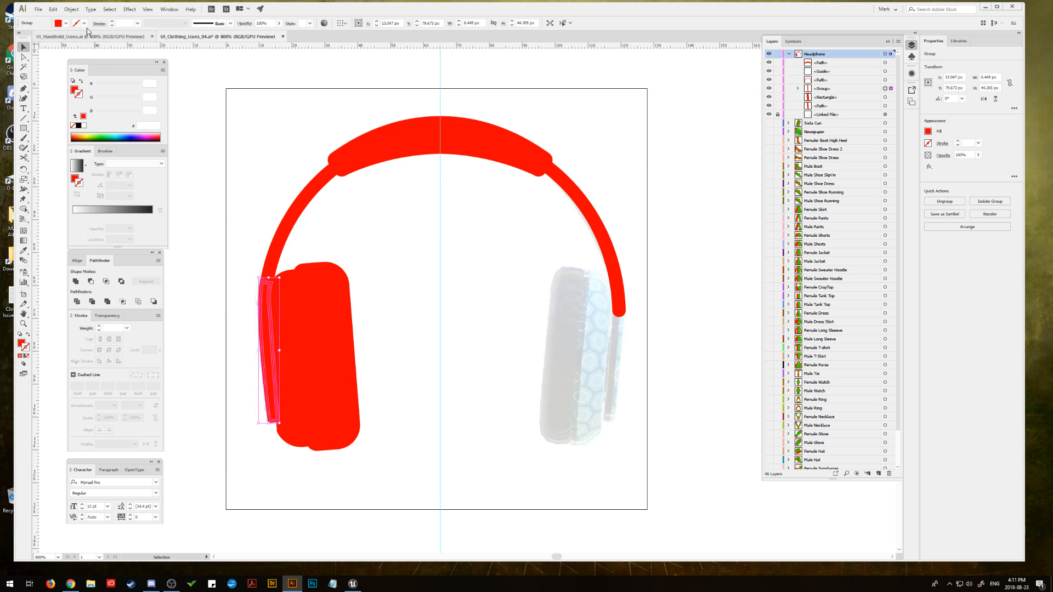
click(71, 9)
click(83, 60)
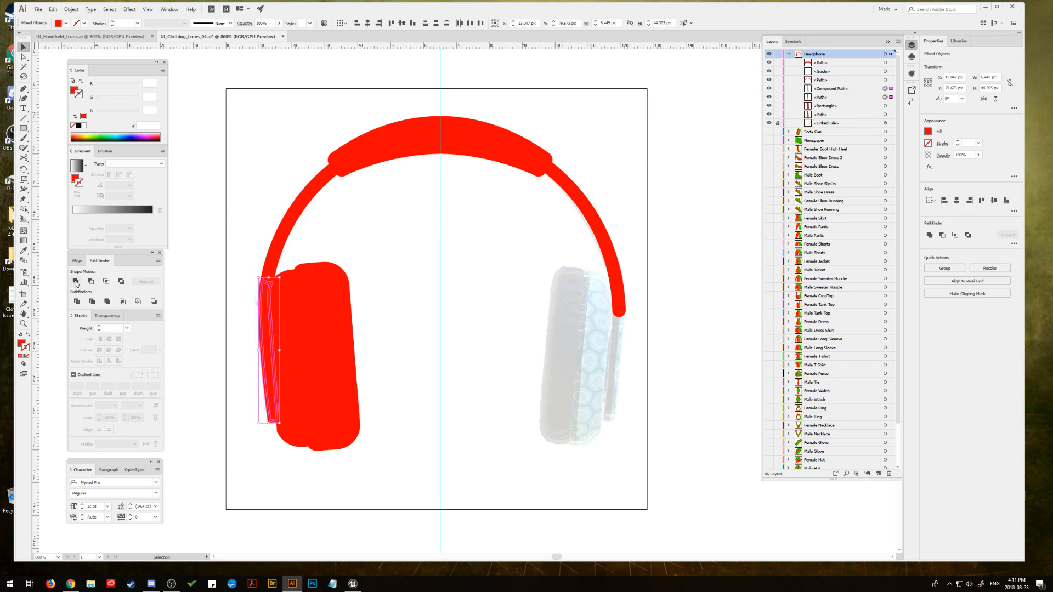
click(75, 282)
click(223, 249)
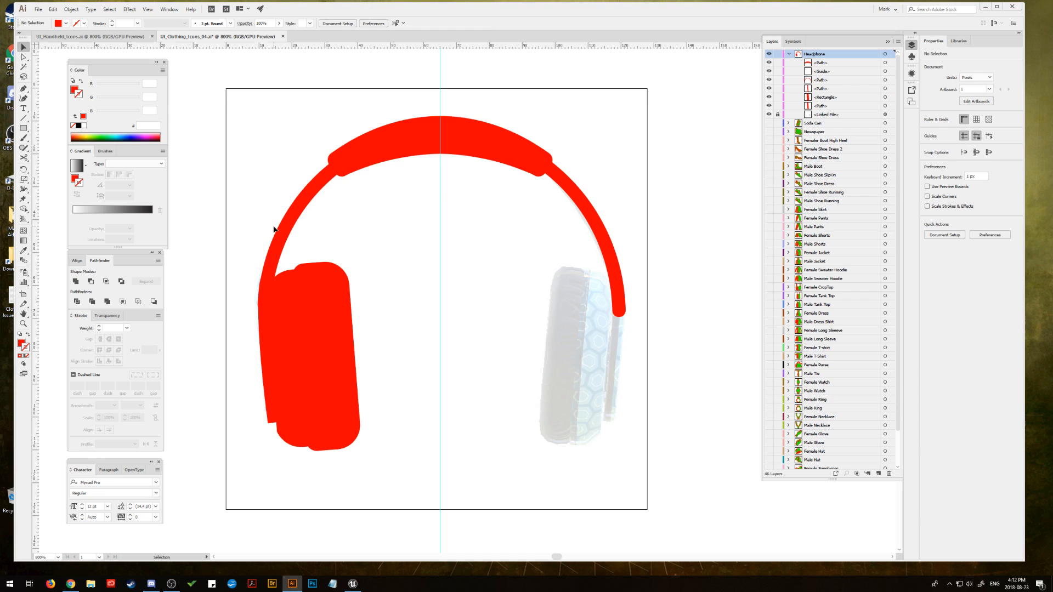
Step: Outline the stroke of the left earcup's shell, ungroup the result, and merge it into one expanded shape
click(285, 290)
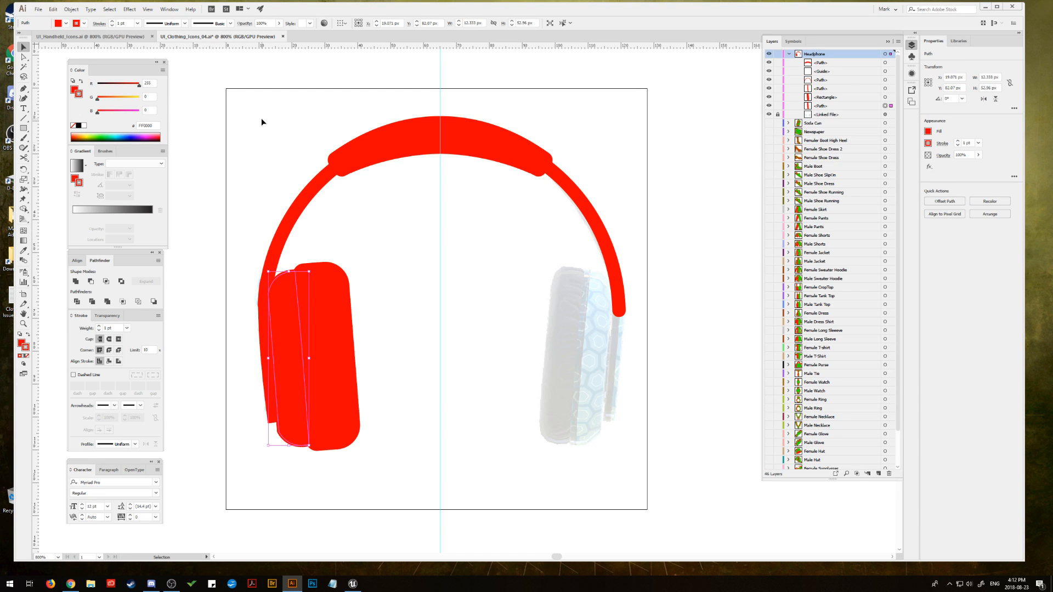
key(space)
drag(273, 139, 276, 130)
click(72, 9)
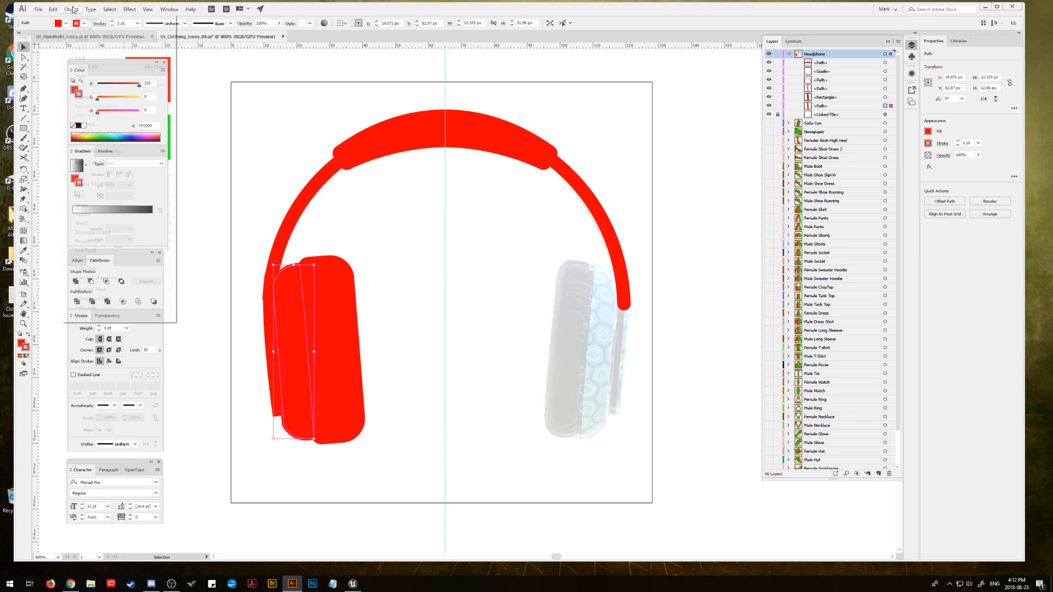
mouse_move(93, 198)
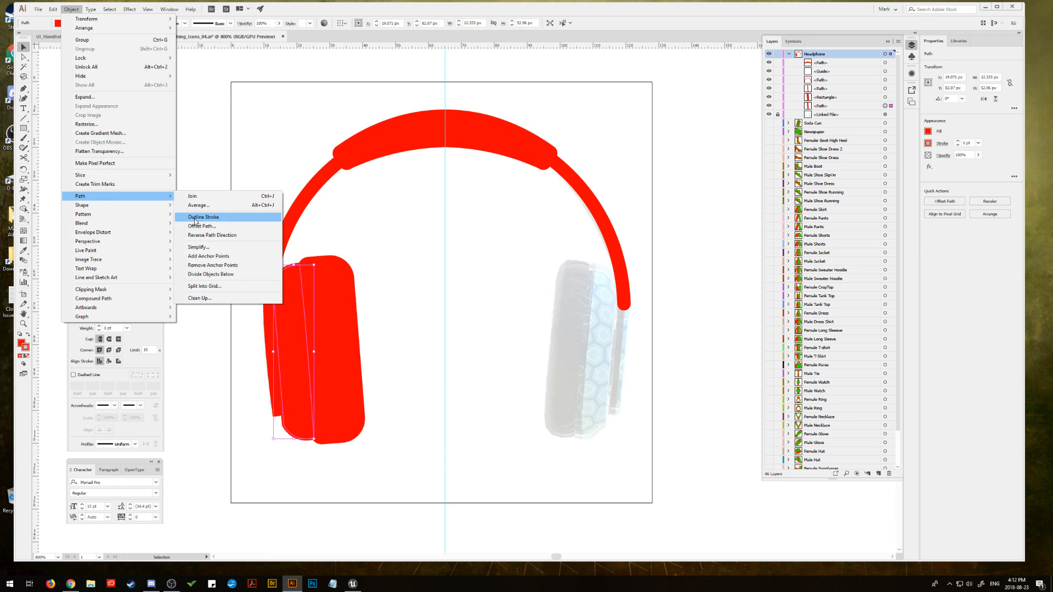
click(197, 221)
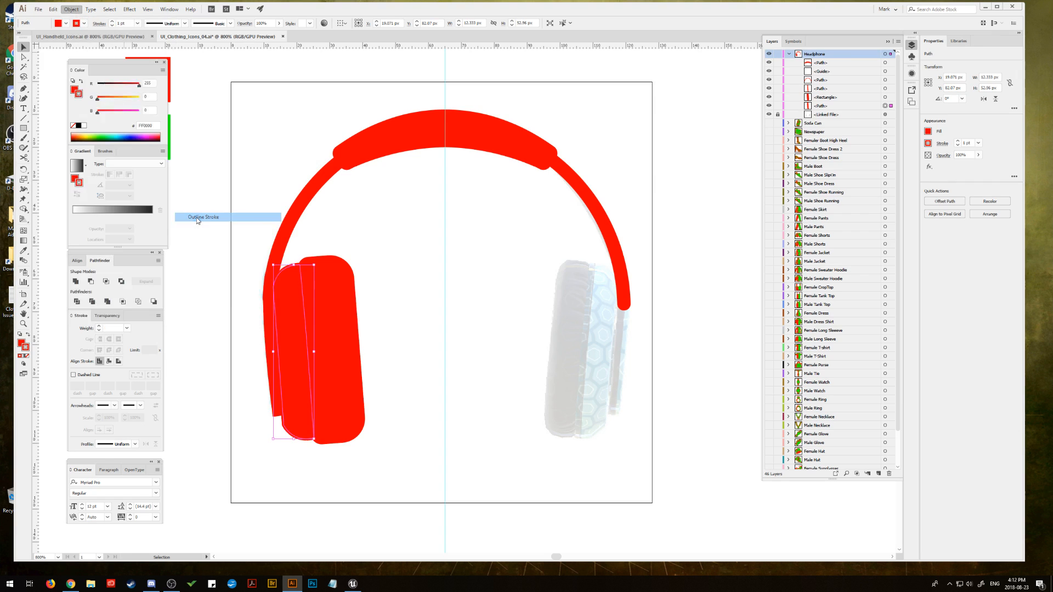
click(70, 11)
click(83, 48)
alt+click(77, 282)
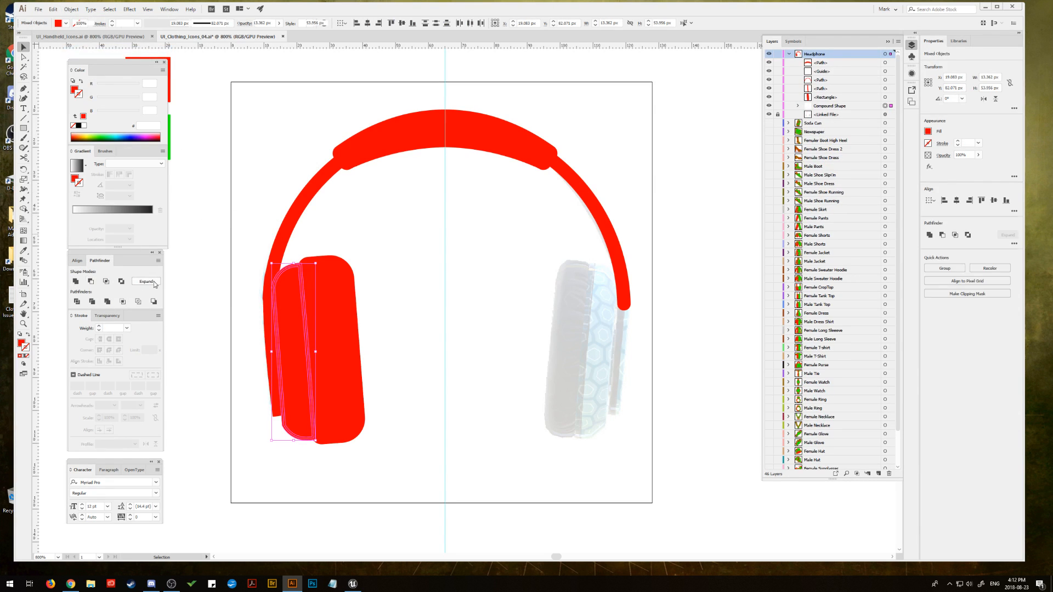
click(147, 281)
Step: Outline the stroke of the left earcup's inner cushion, ungroup the result, and unite its parts into one shape
click(333, 286)
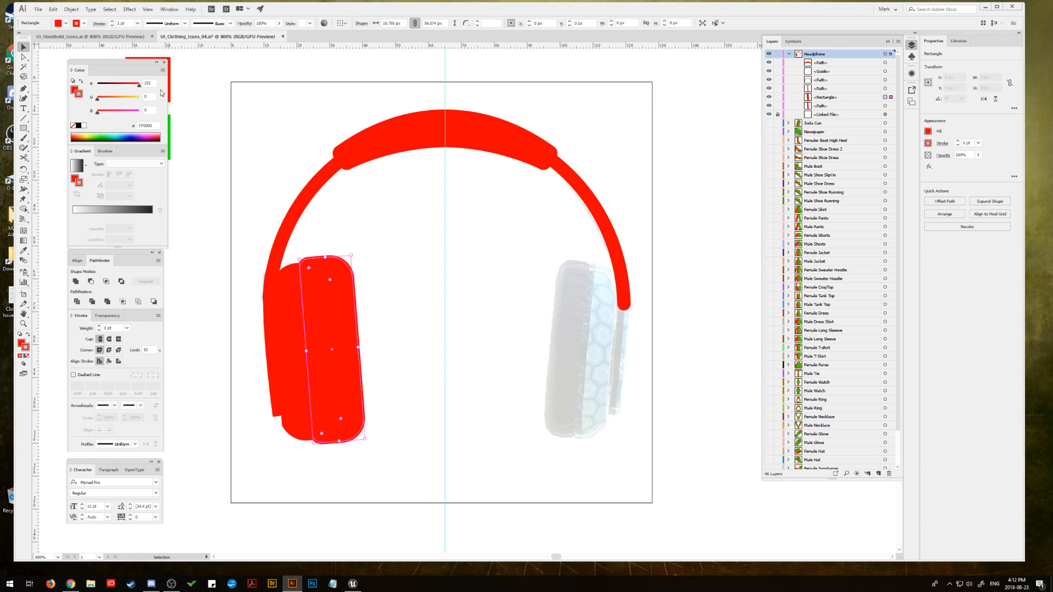
click(71, 9)
mouse_move(151, 199)
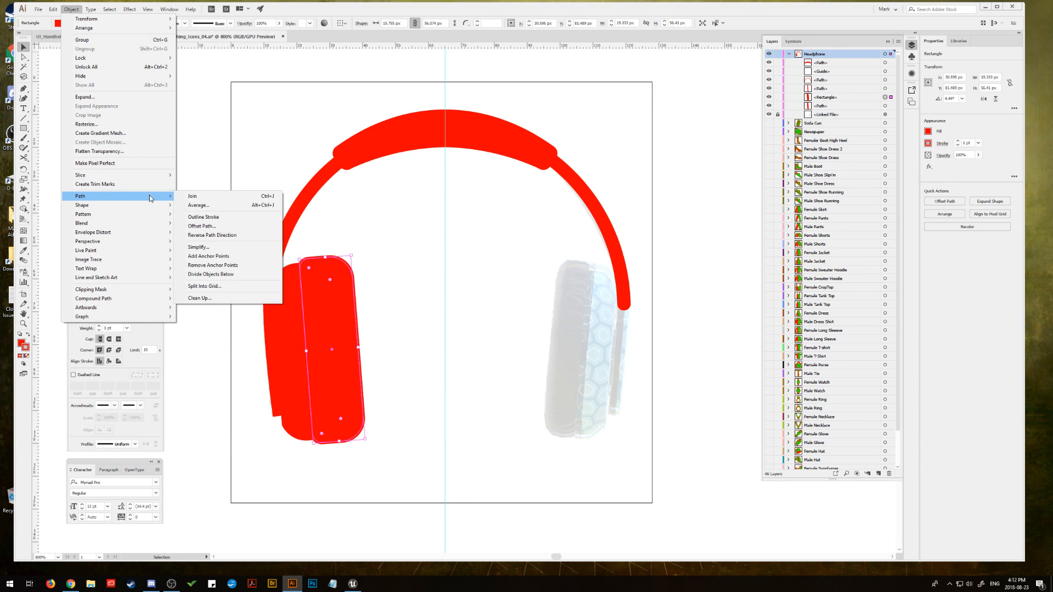
click(203, 217)
click(71, 9)
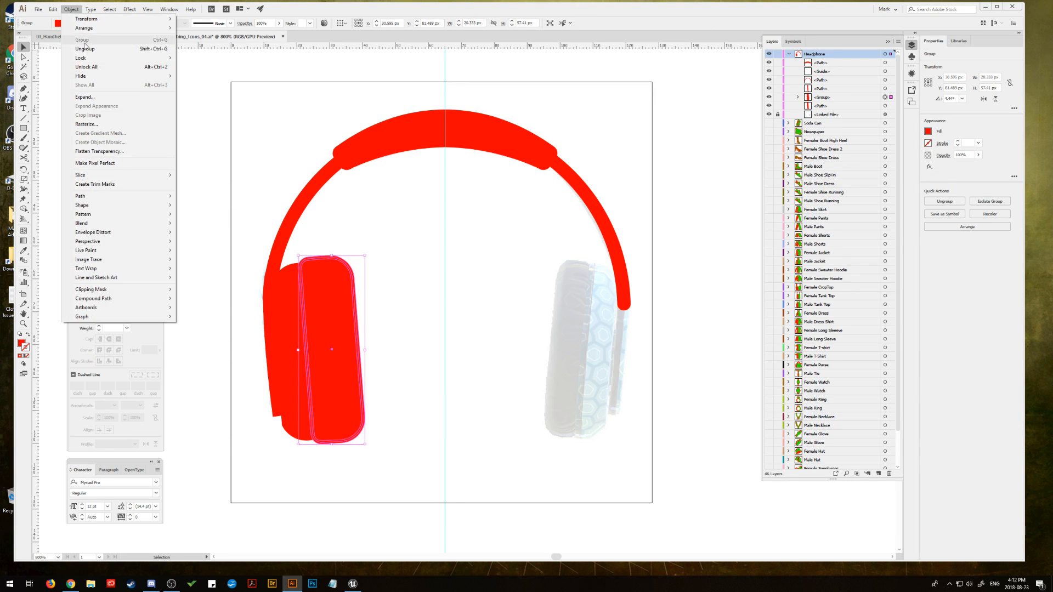
click(85, 48)
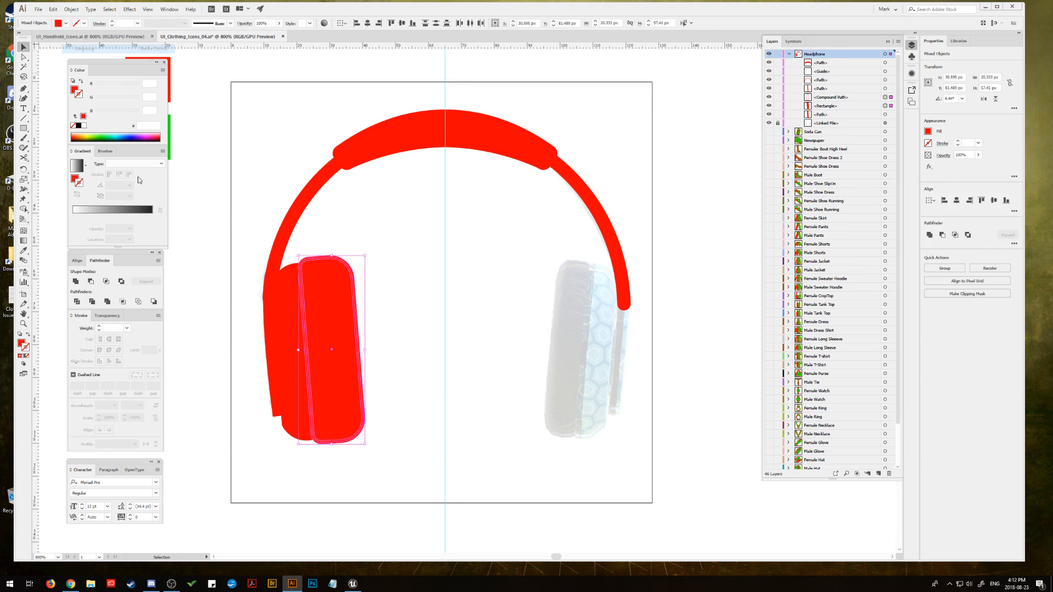
click(220, 231)
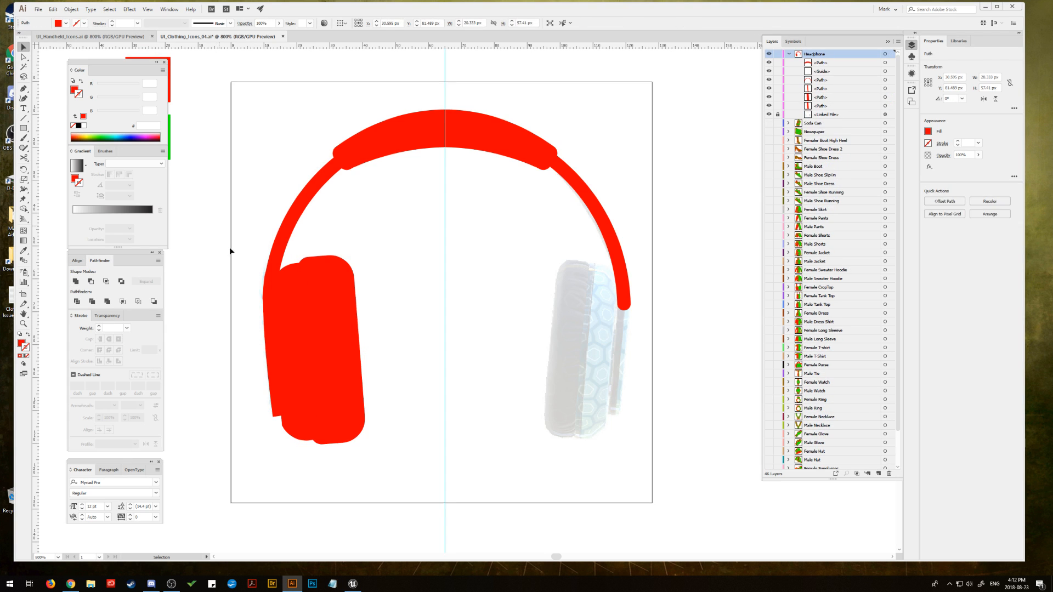
Step: Paste a copy of the left cushion behind it and subtract that copy from the earcup shell with Minus Front
click(345, 290)
shift+click(288, 297)
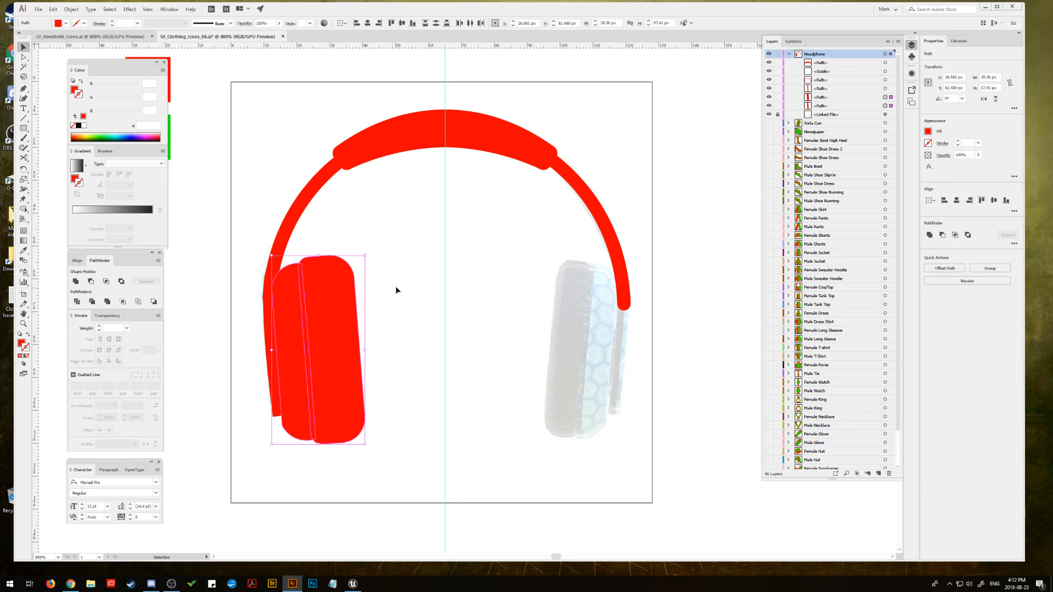
click(347, 293)
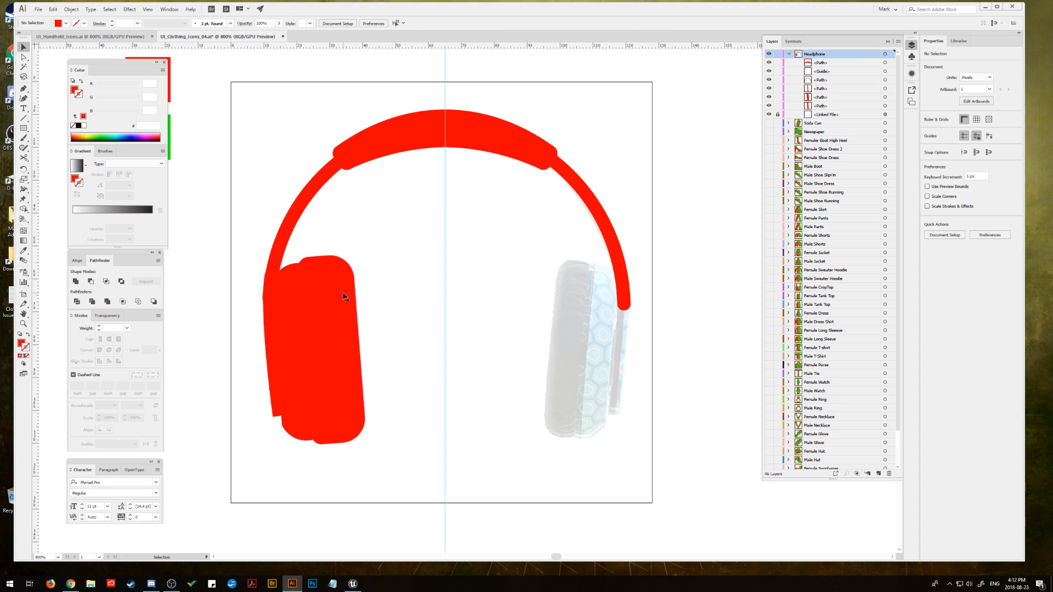
shift+click(885, 105)
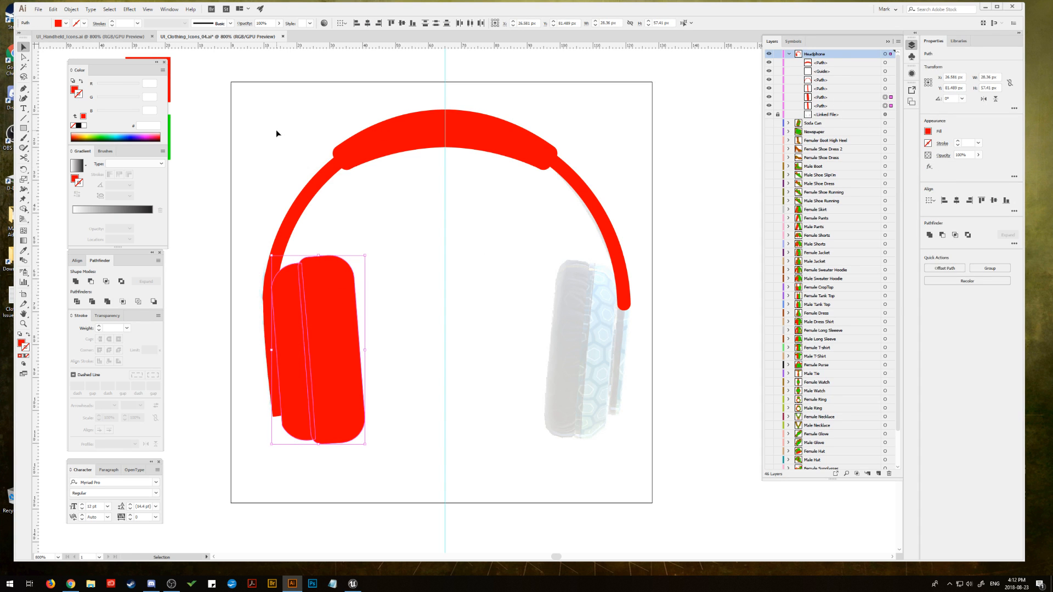
click(304, 241)
click(326, 281)
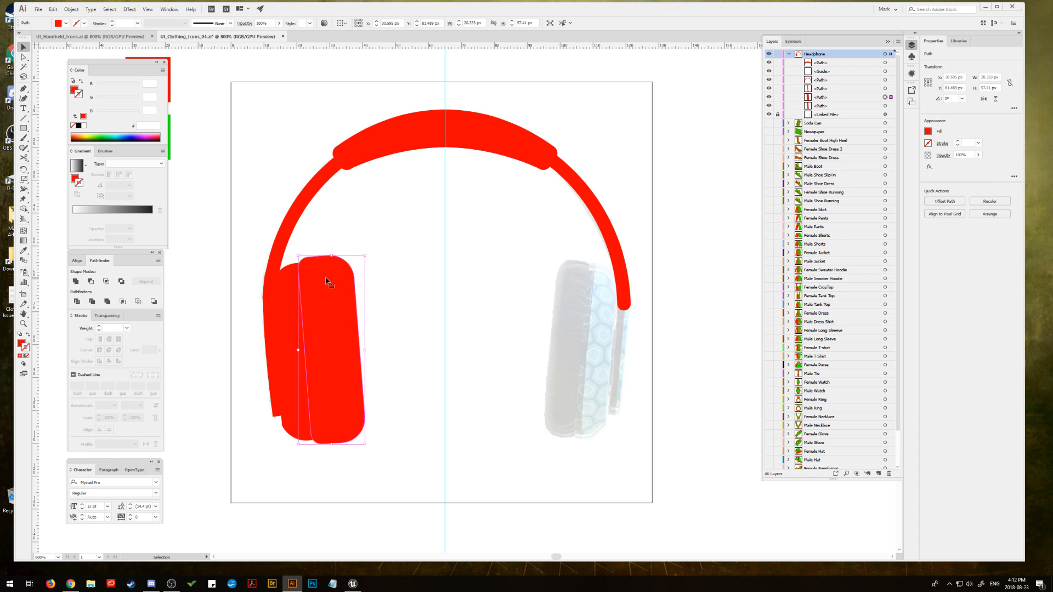
click(53, 10)
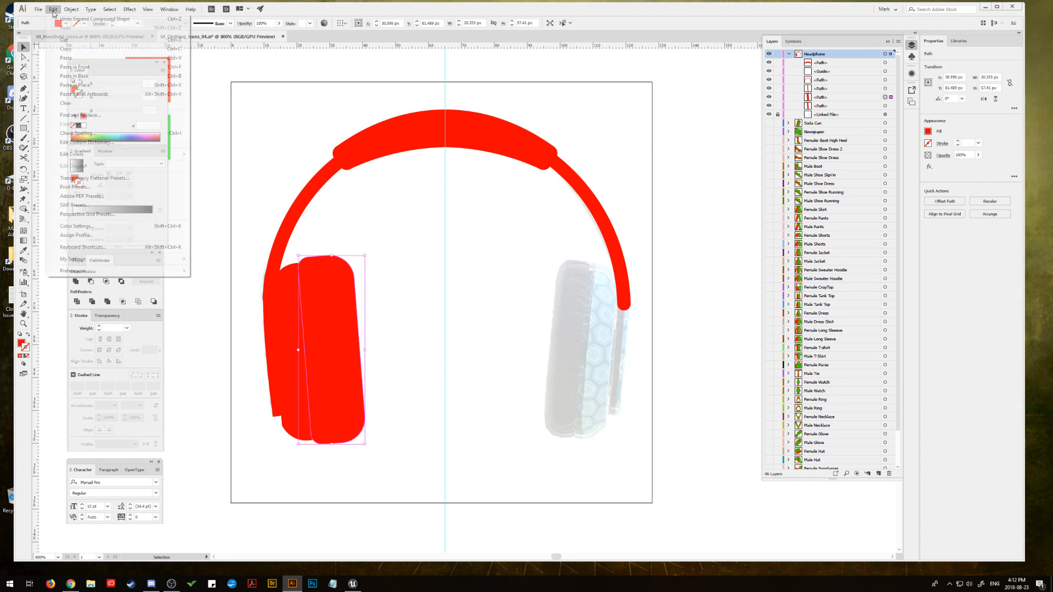
click(89, 76)
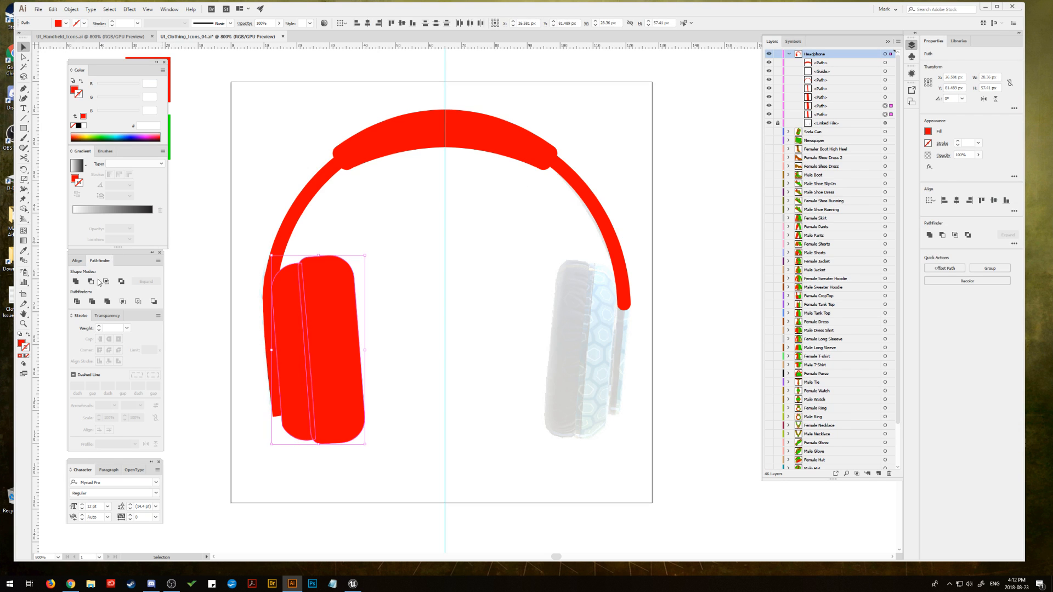
click(76, 281)
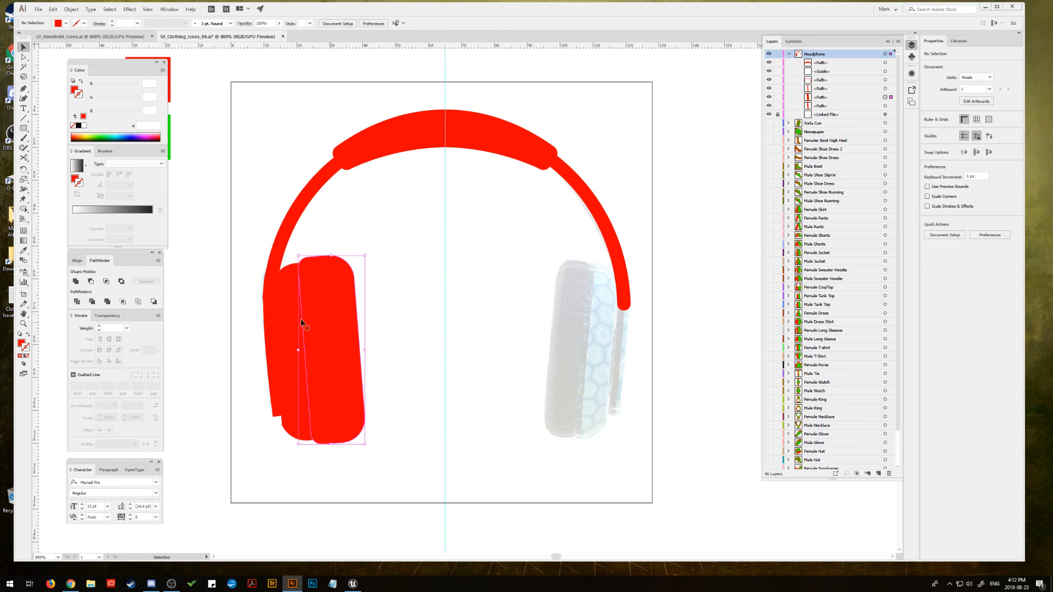
key(ctrl+z)
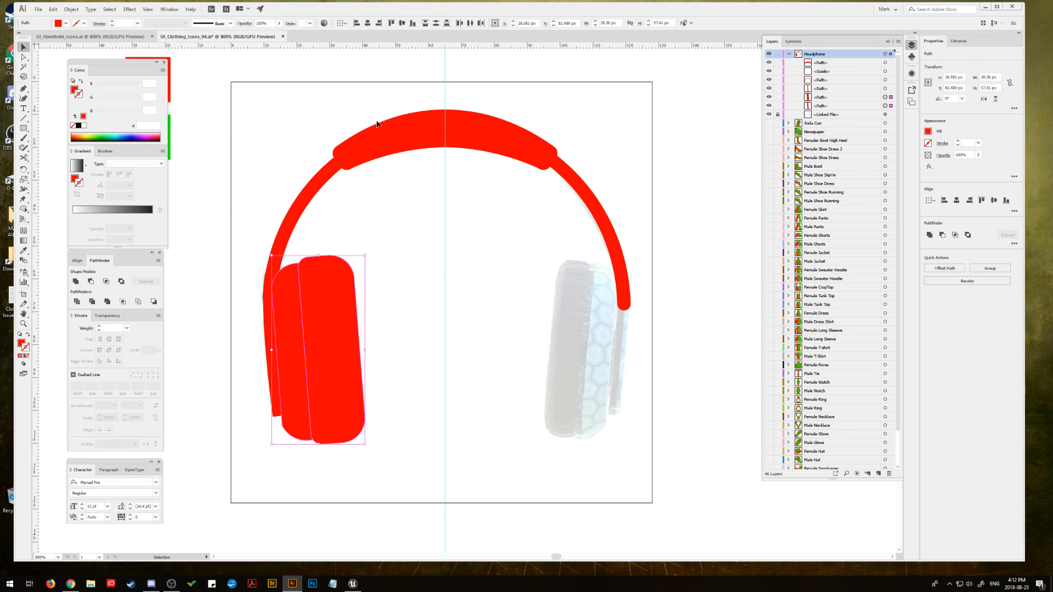
Step: Try to duplicate the left earcup's cushion, shell and outer strip toward the centre of the artboard, and undo the copy
shift+click(403, 133)
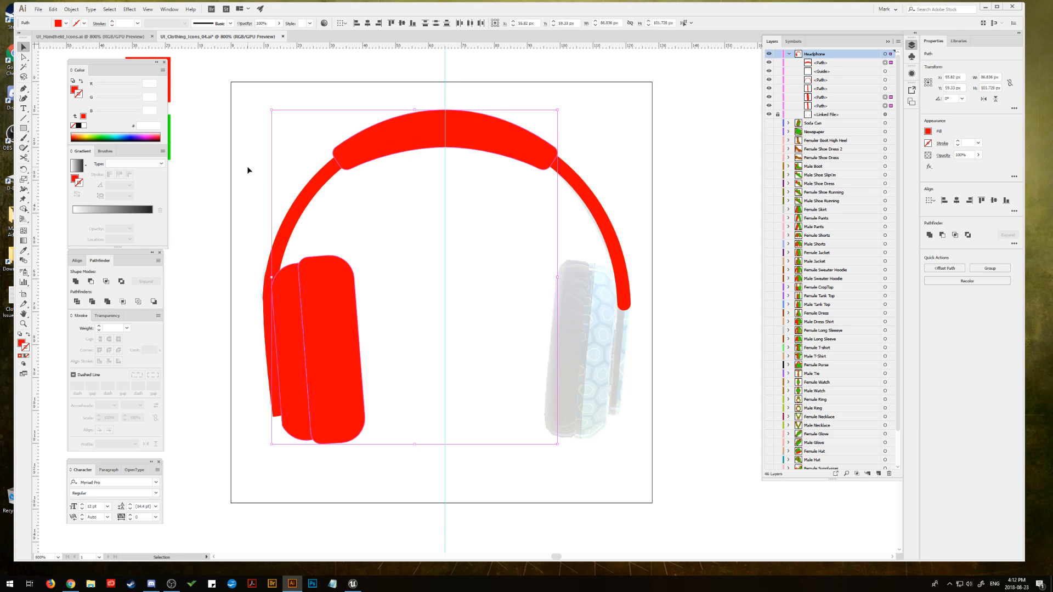
click(291, 255)
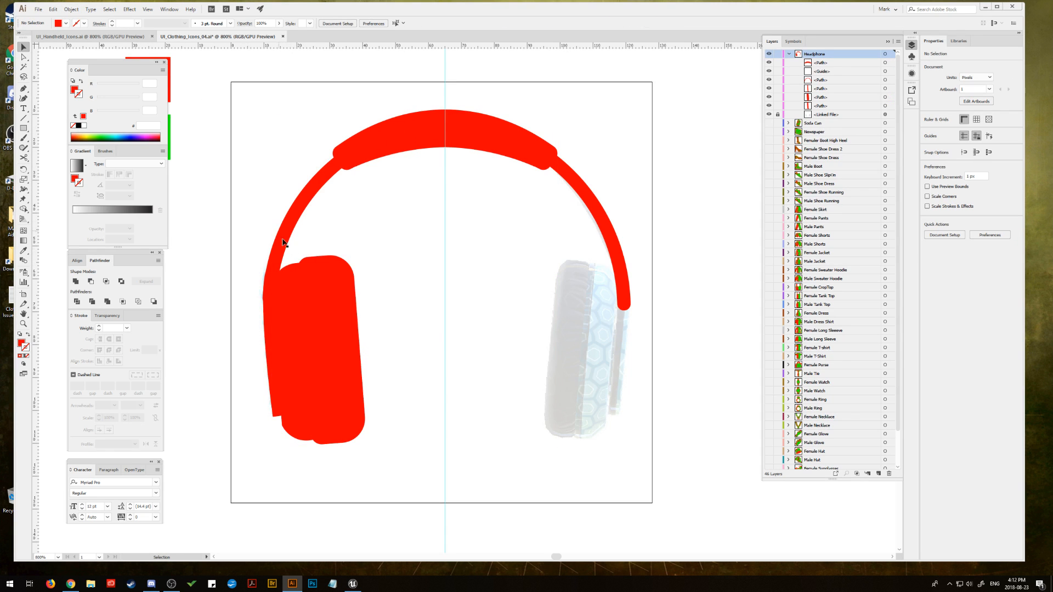
click(316, 284)
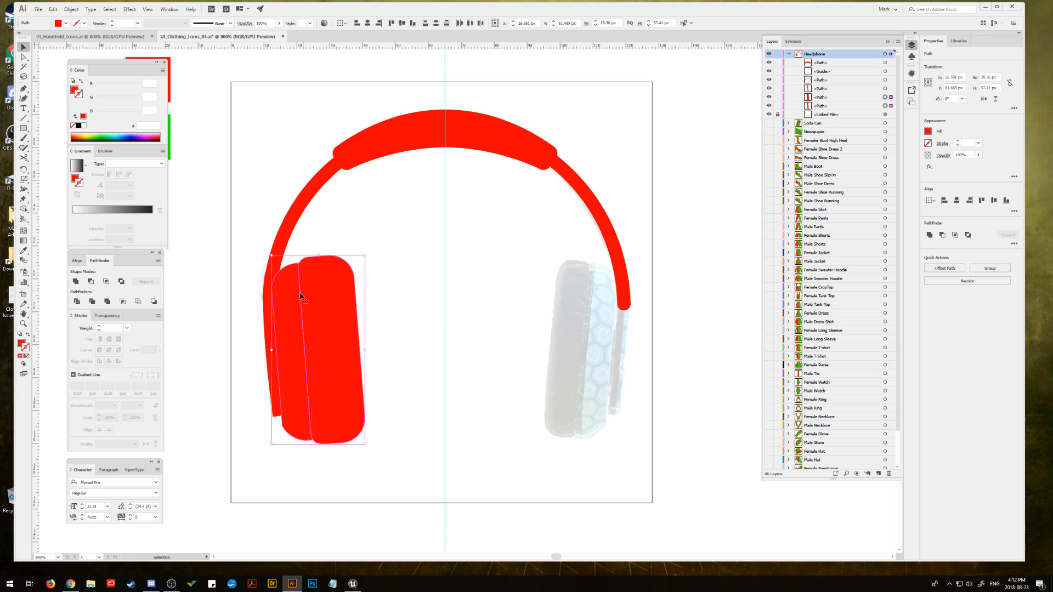
shift+click(270, 329)
drag(271, 329, 376, 319)
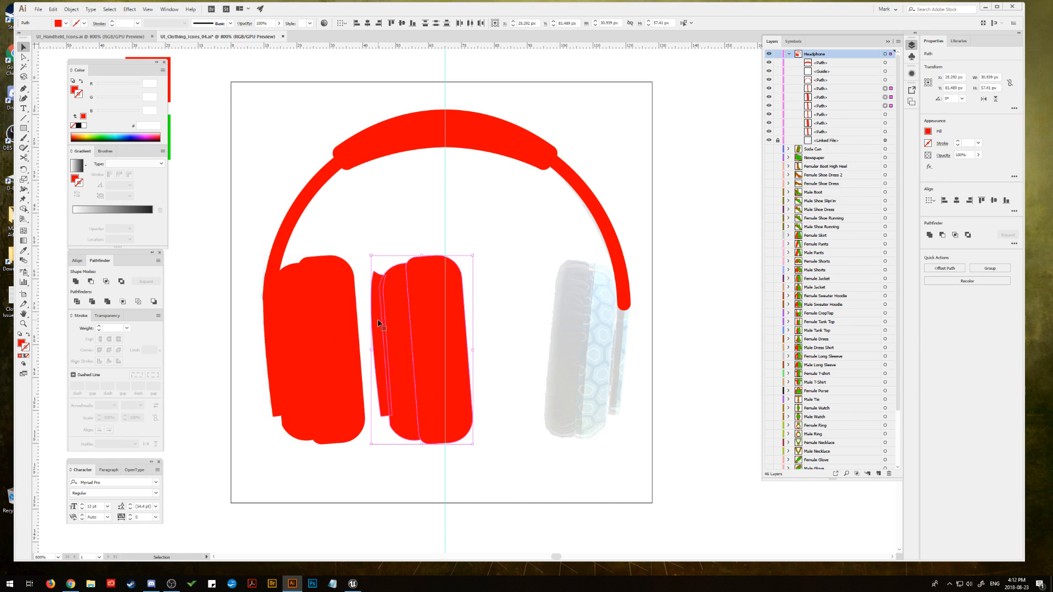
key(ctrl+z)
key(v)
click(376, 241)
Step: Draw a spacer rectangle about 25 by 7 px from the left earcup's inner edge to the vertical centre guide
key(m)
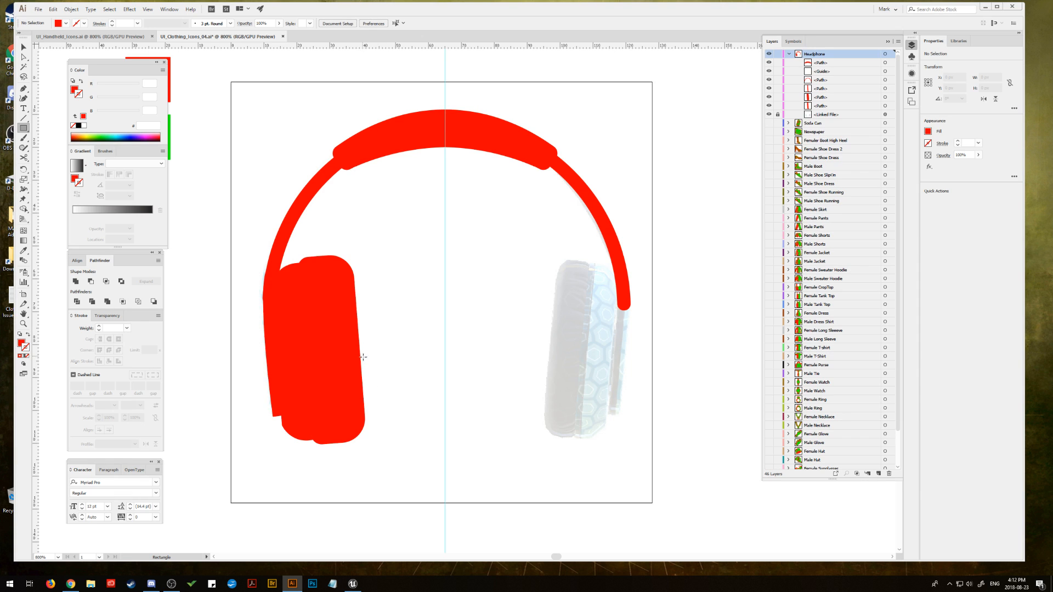
drag(364, 357, 445, 378)
key(v)
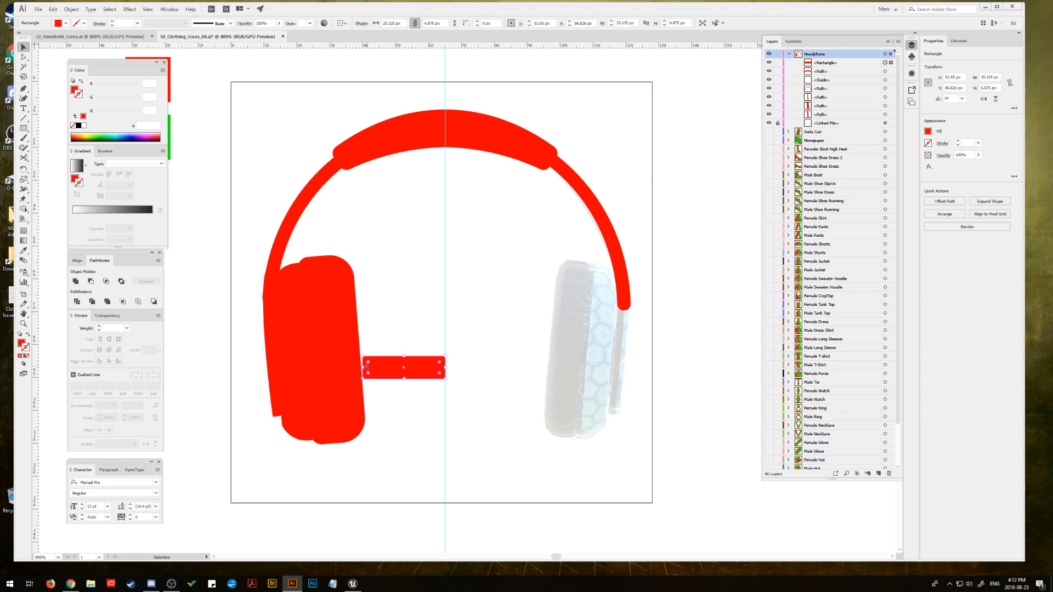
drag(363, 368, 363, 367)
Step: Duplicate the left earcup's cushion, shell and outer strip together with the spacer rectangle, placing the copy across the centre guide
shift+click(344, 347)
shift+click(294, 343)
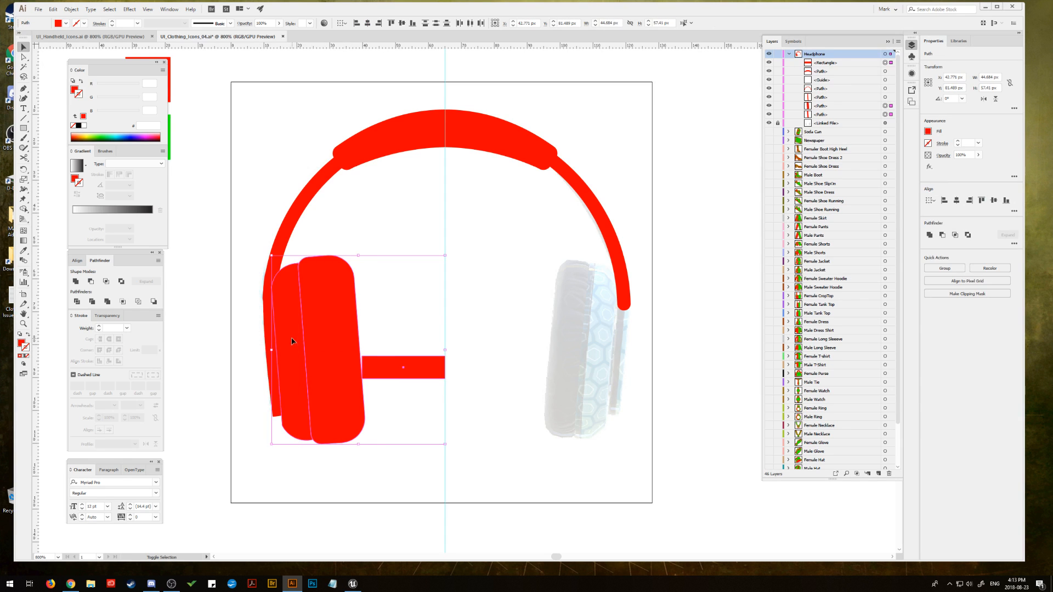
drag(271, 337, 359, 337)
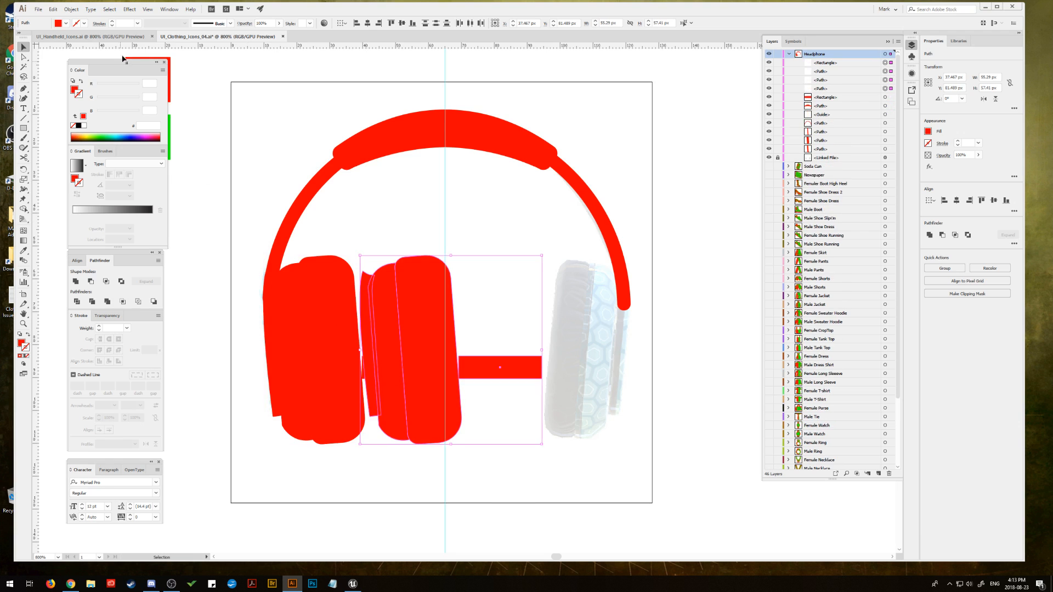
Step: Reflect the duplicated earcup and spacer across the vertical axis and align the spacer's inner end with the centre guide
click(71, 9)
mouse_move(93, 19)
click(219, 49)
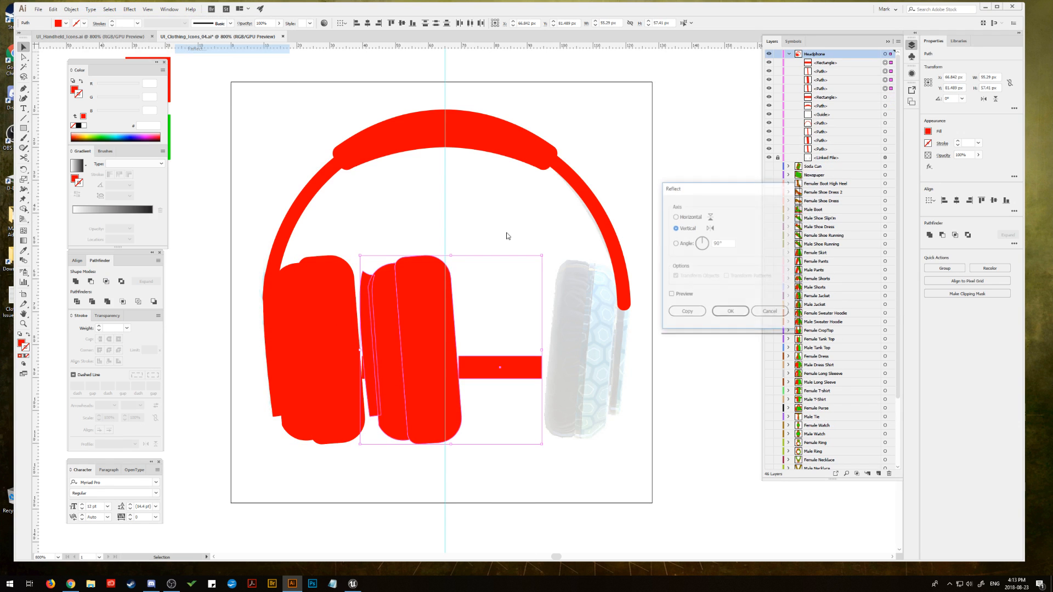
click(731, 313)
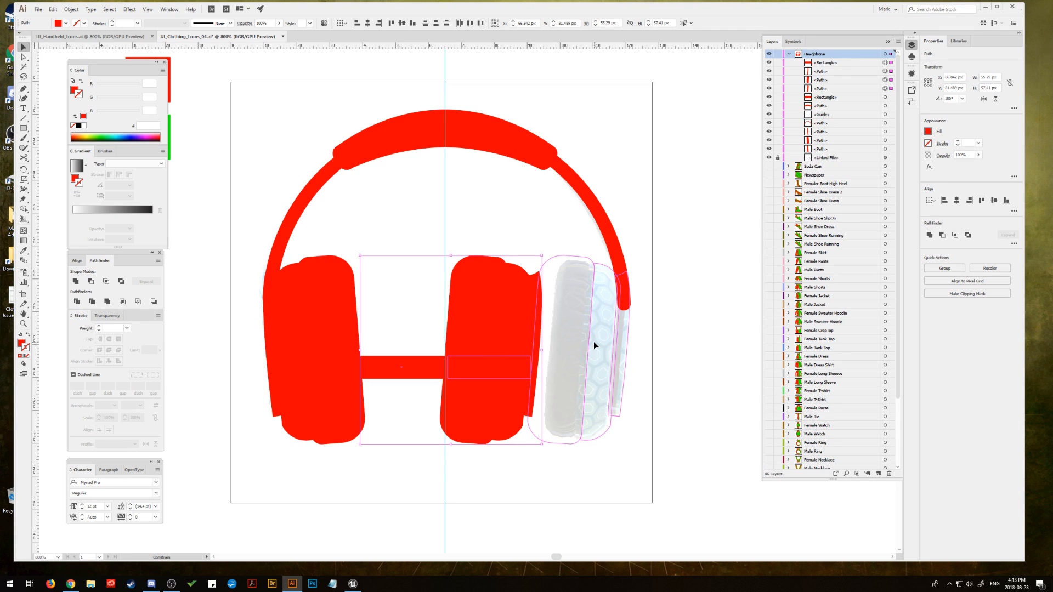
drag(594, 344, 595, 345)
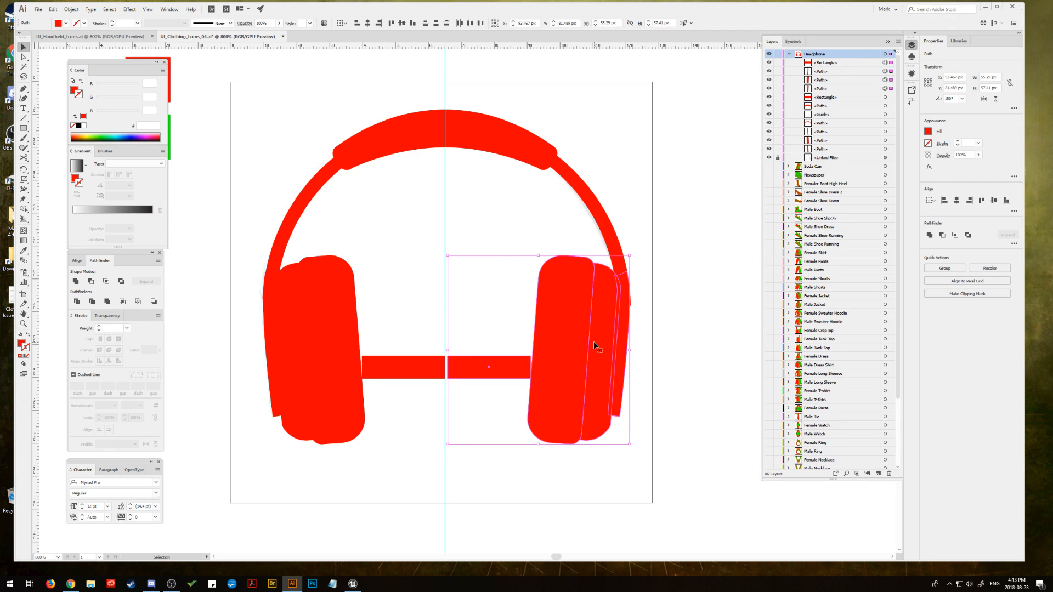
drag(594, 343, 594, 343)
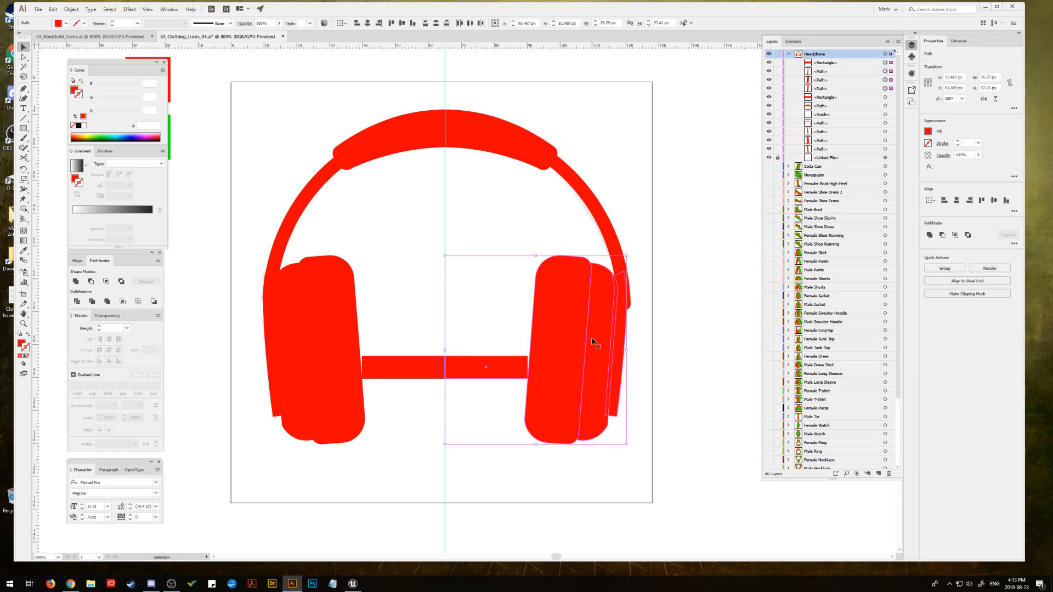
Step: Narrow the headband arc to about 111 px wide to match the mirrored earcup, and delete both spacer rectangles
click(606, 230)
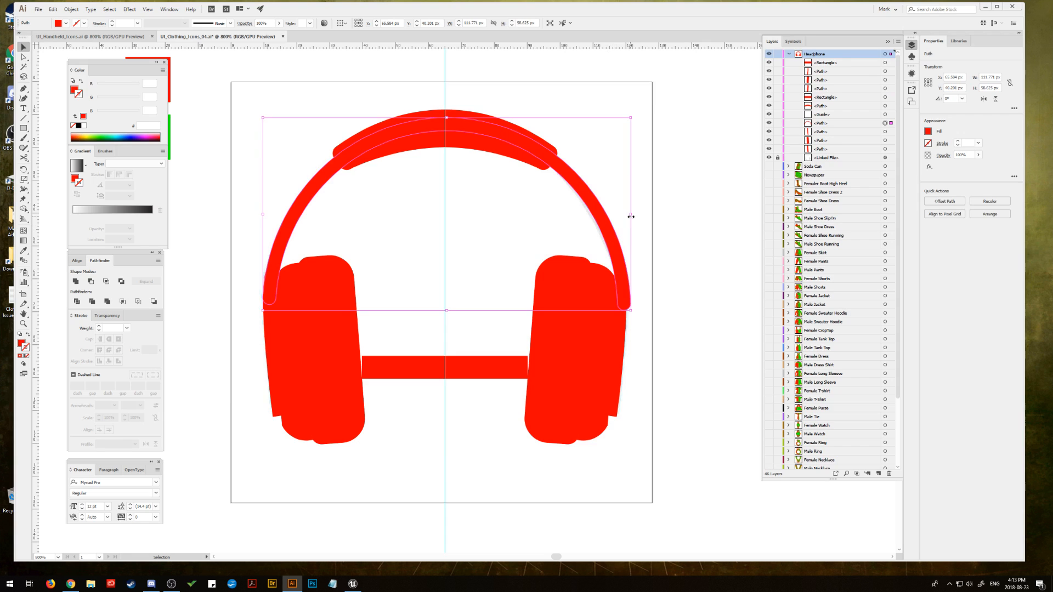
drag(631, 215, 628, 216)
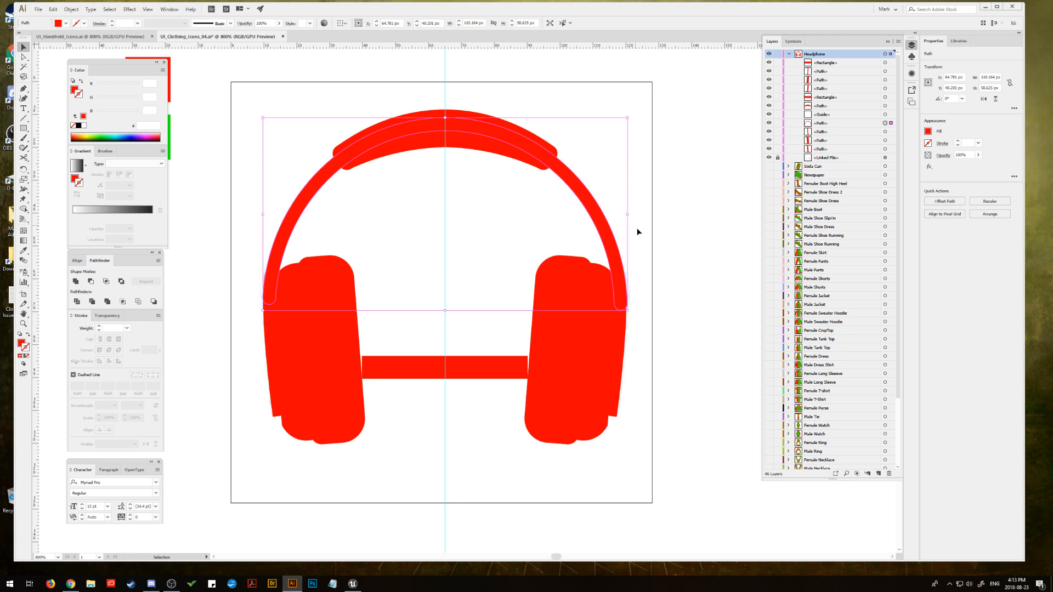
click(644, 266)
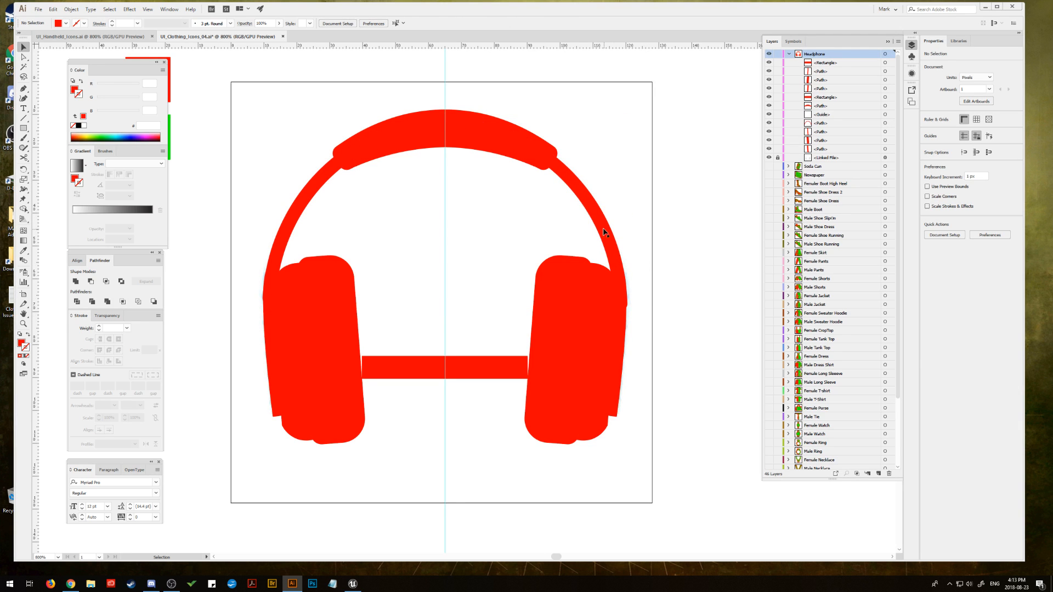
click(475, 366)
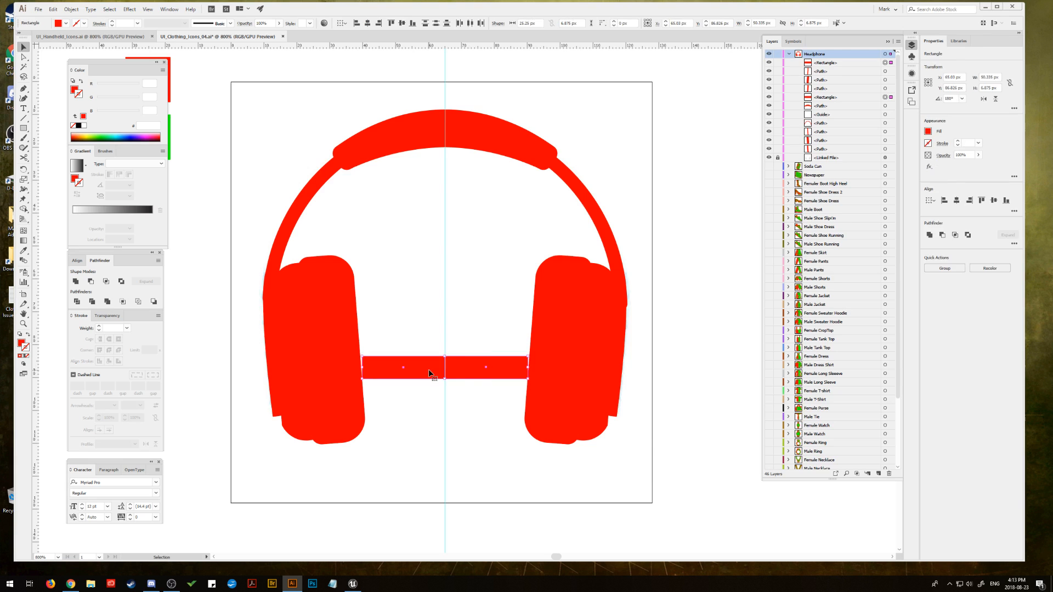
key(Delete)
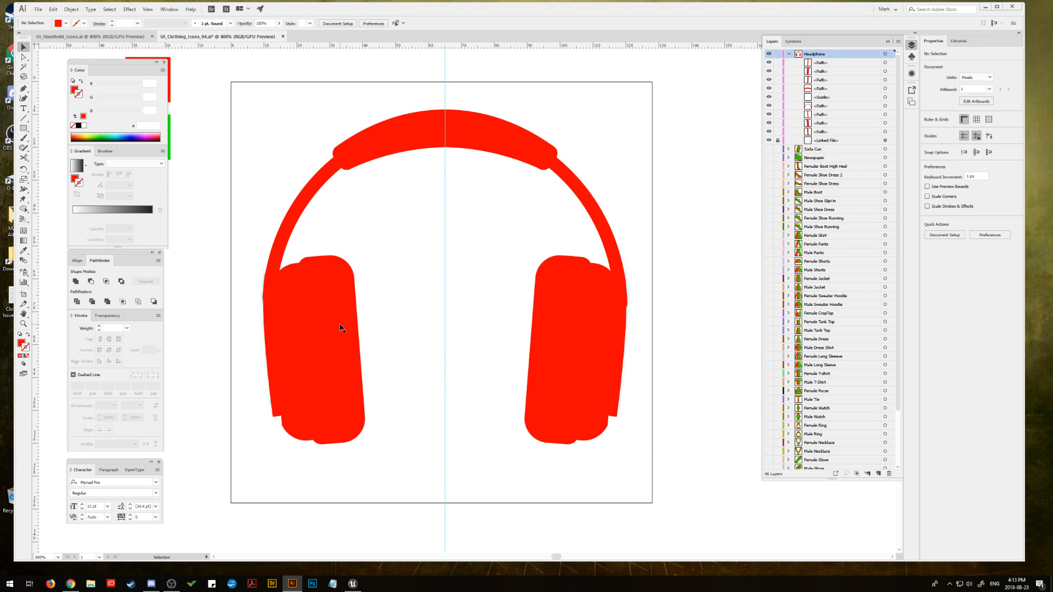
Step: Select the whole headphone drawing and scale it up proportionally to about 118 px wide within the artboard
click(343, 326)
drag(247, 98, 640, 458)
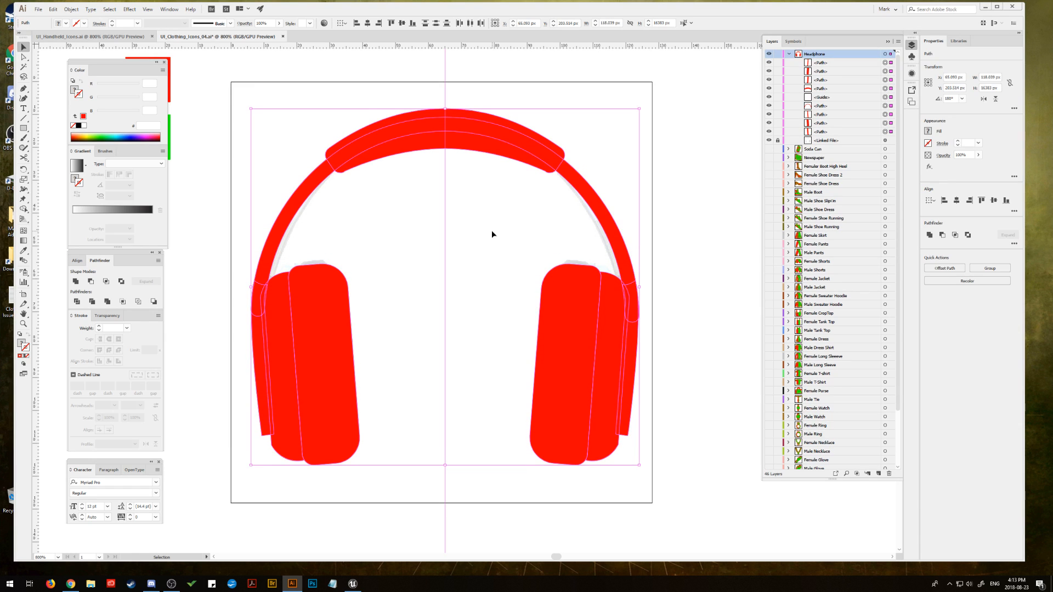
click(707, 197)
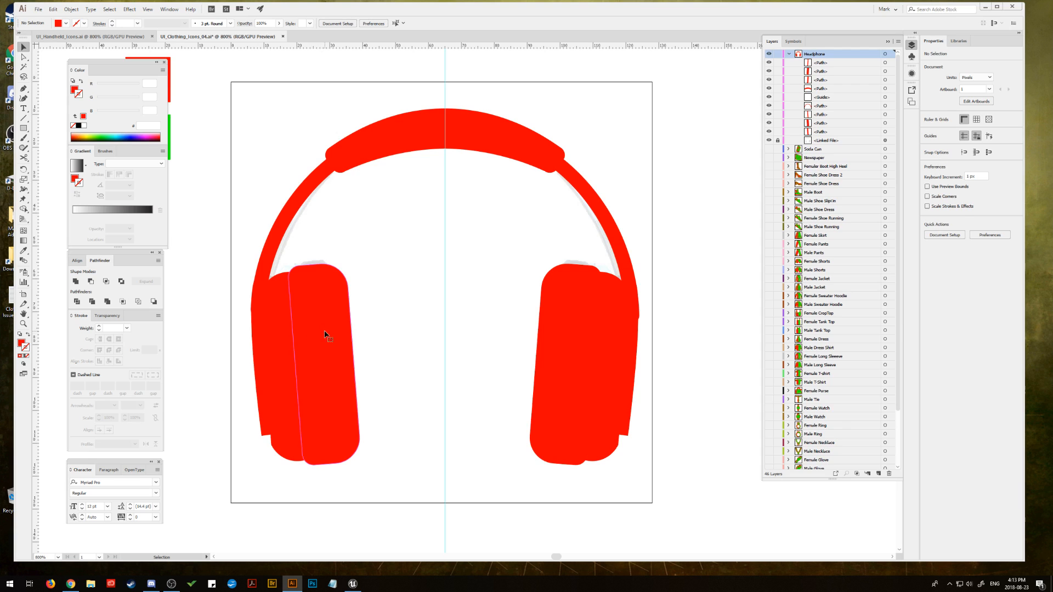
Step: Offset the paths of both earcup cushions, the right shell and the headband pad about 3 px inward
click(327, 331)
shift+click(563, 343)
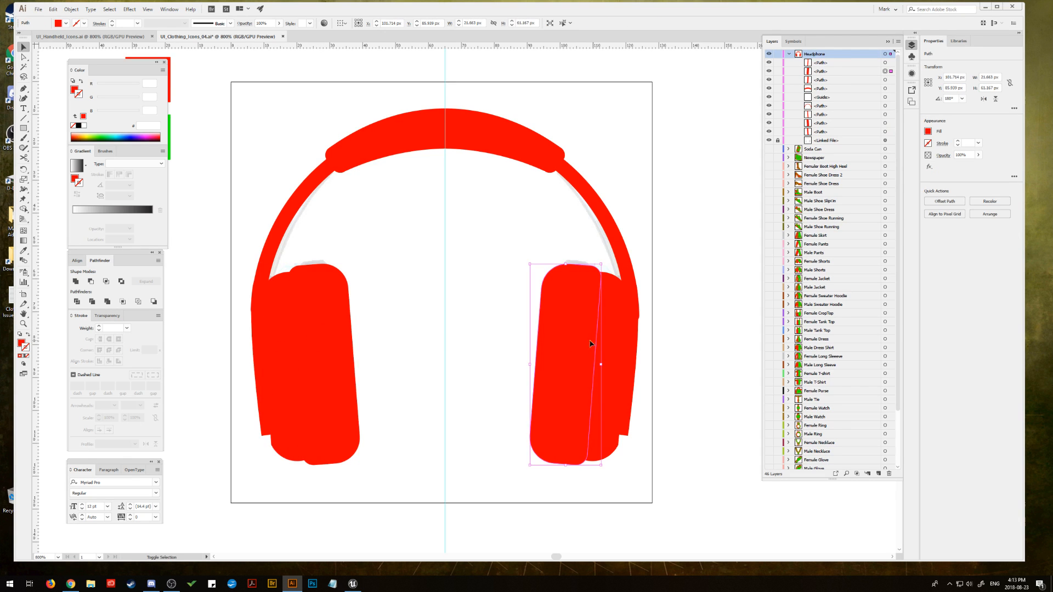
shift+click(332, 341)
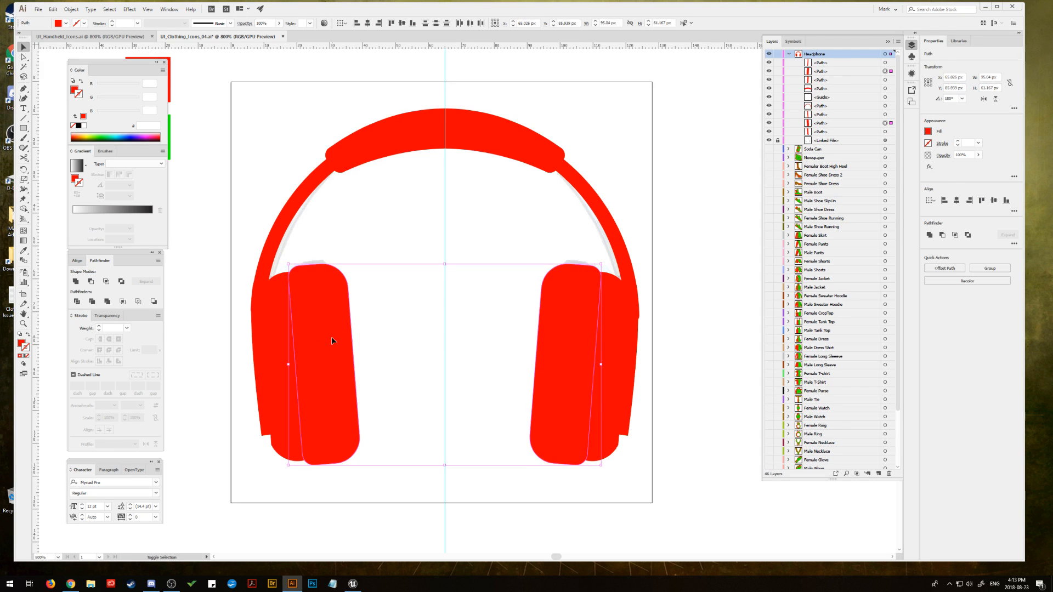
shift+click(617, 348)
shift+click(489, 141)
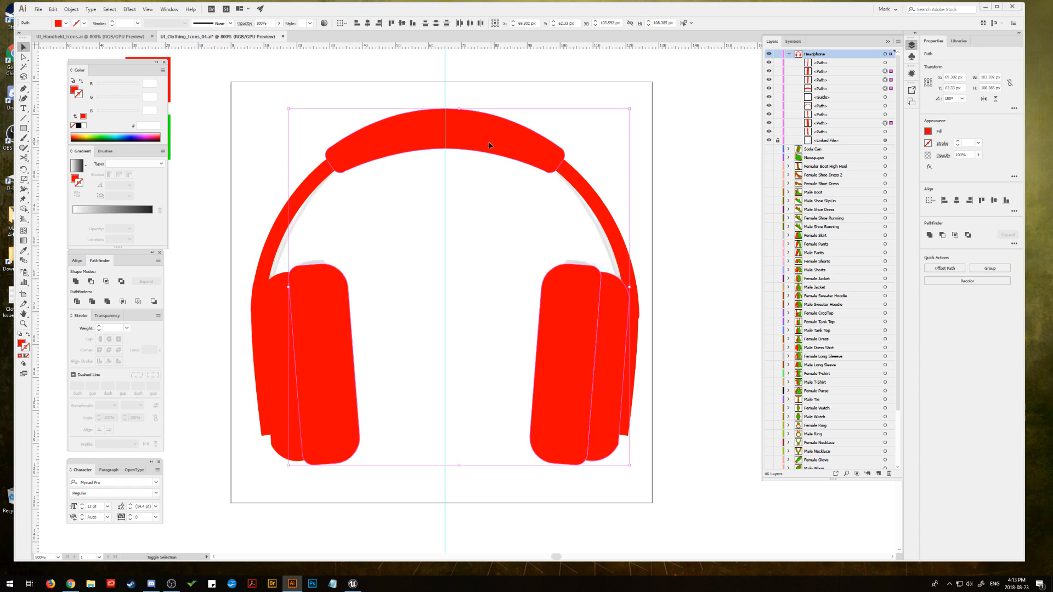
click(71, 9)
mouse_move(105, 197)
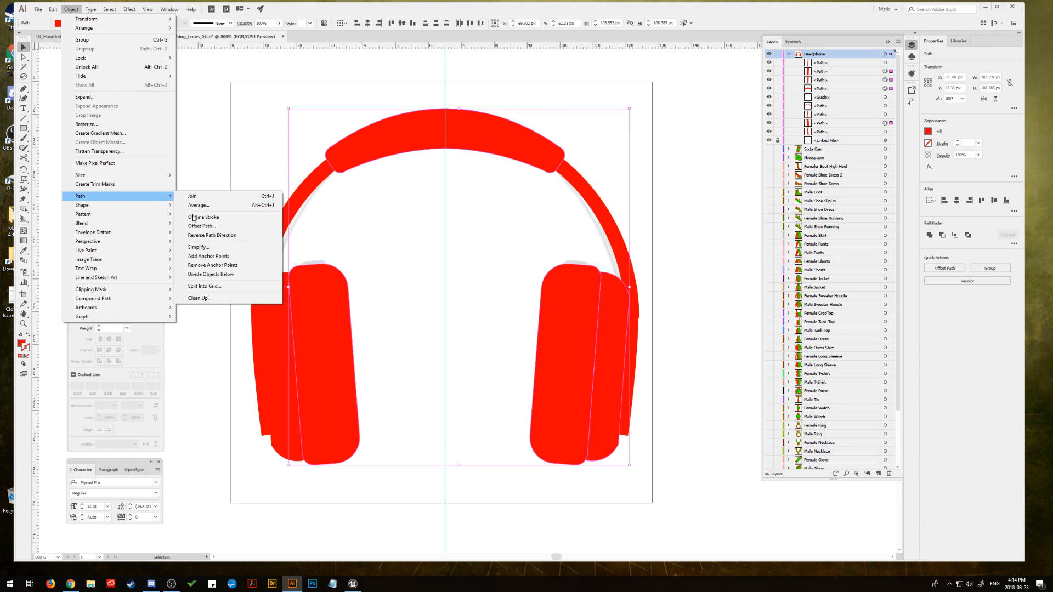
click(202, 226)
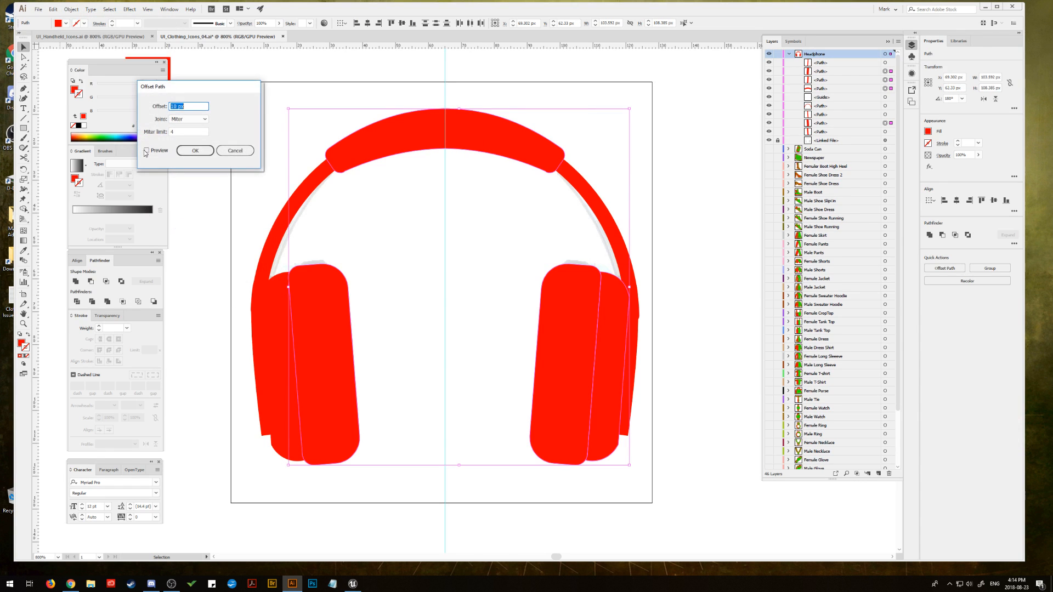
drag(177, 107, 167, 107)
text(-3)
click(195, 150)
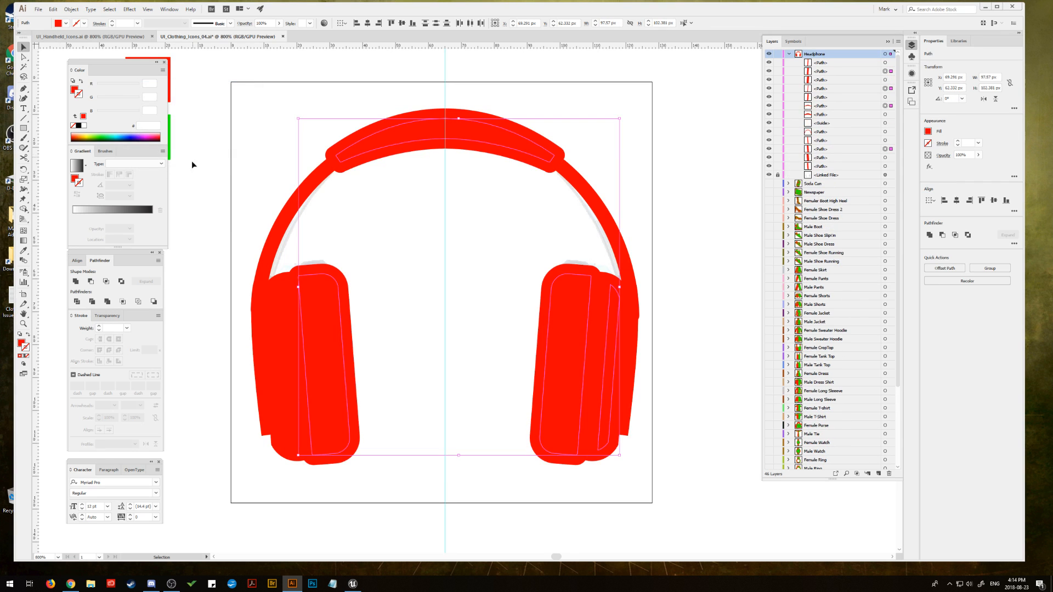
Step: Fill the inset shapes on the cushions, right shell and headband pad with the green sampled from the reference swatch
key(space)
drag(215, 209, 233, 203)
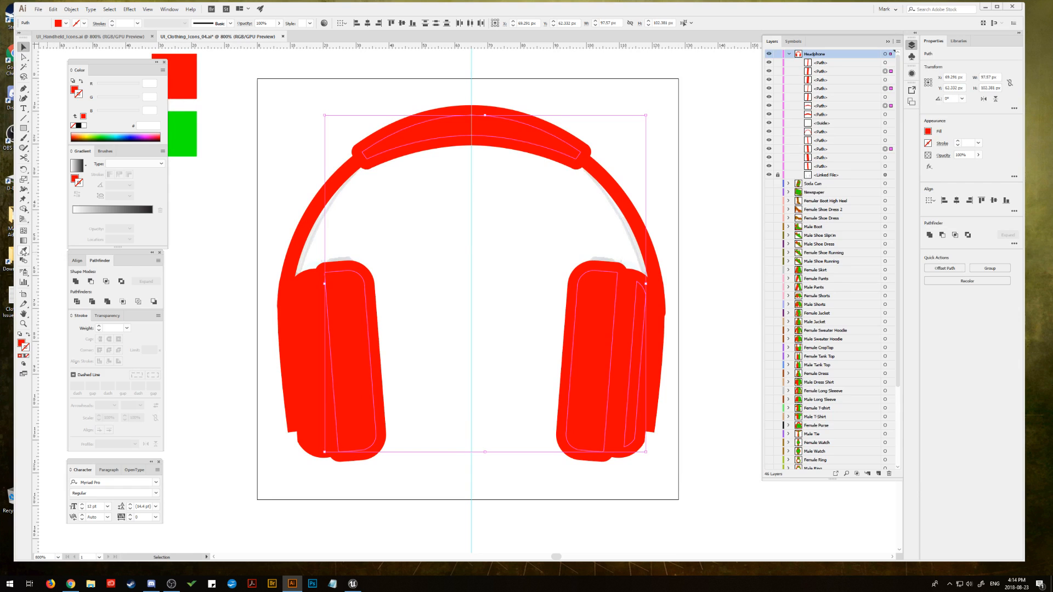
click(24, 251)
click(183, 137)
click(25, 49)
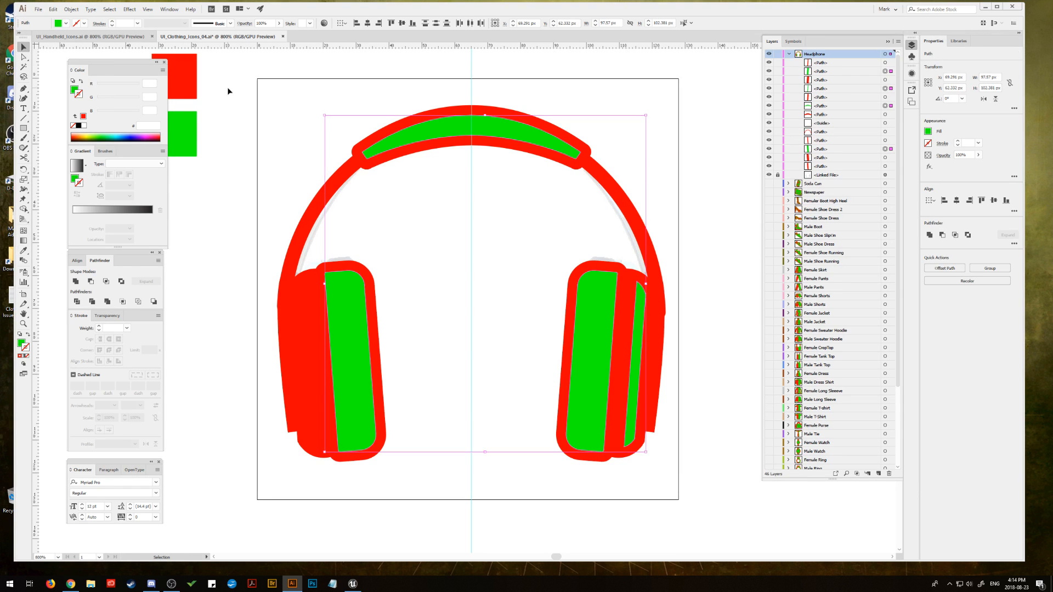
click(228, 90)
Step: Delete the linked reference photo from the Headphone layer
drag(319, 133, 279, 129)
drag(608, 152, 632, 158)
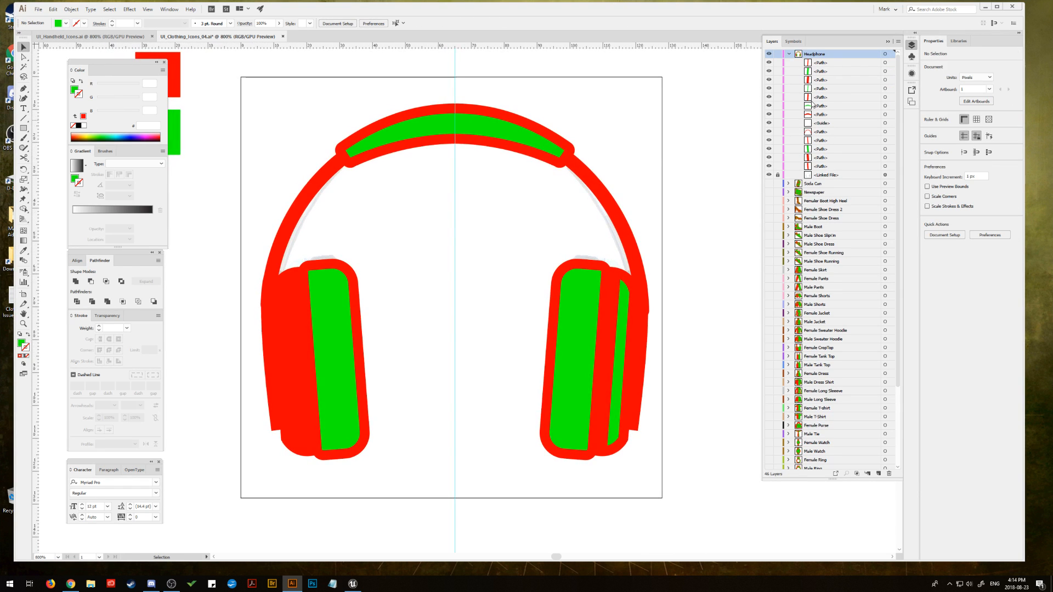
drag(843, 178, 891, 474)
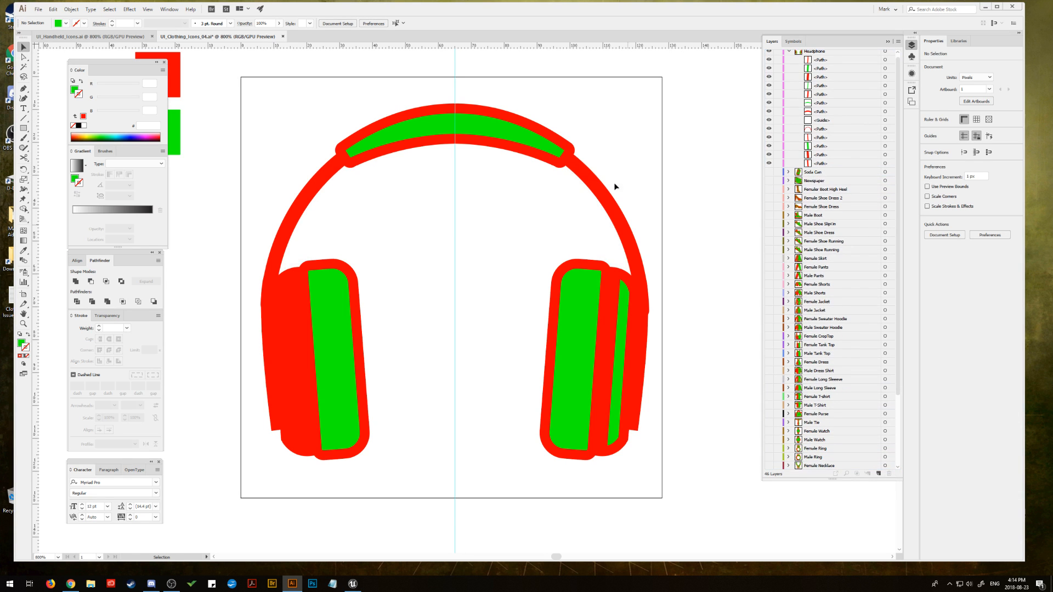
mouse_move(616, 188)
mouse_down()
mouse_move(656, 183)
mouse_move(620, 175)
mouse_up()
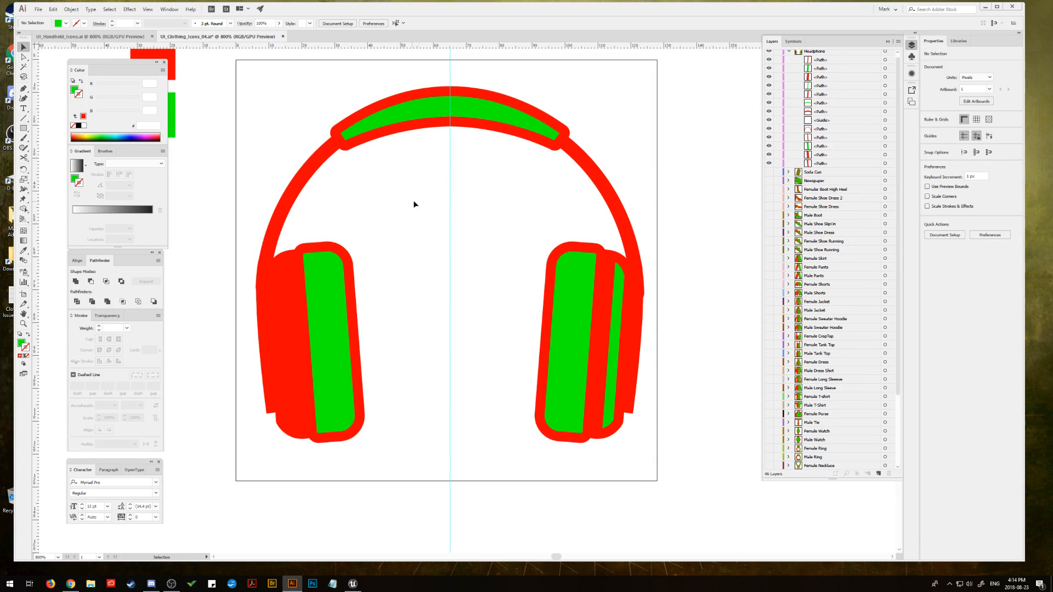
drag(414, 204, 411, 199)
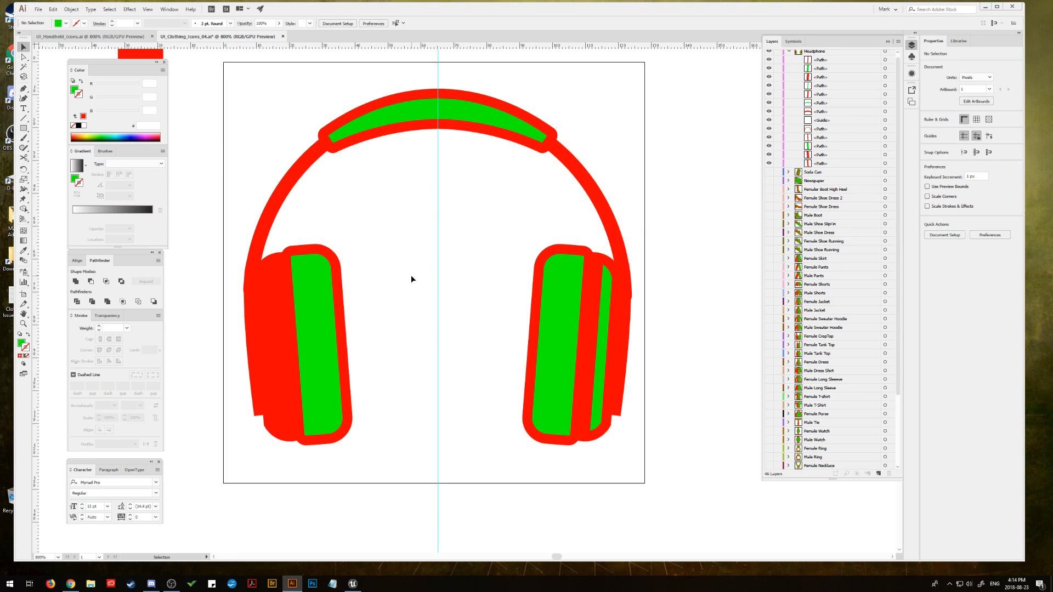
click(24, 88)
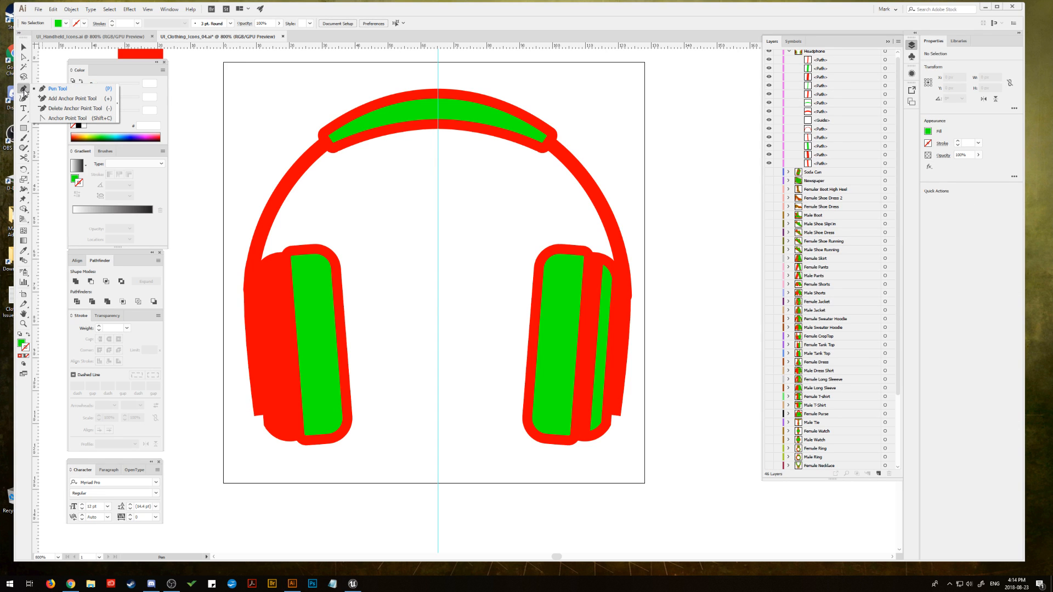
click(23, 130)
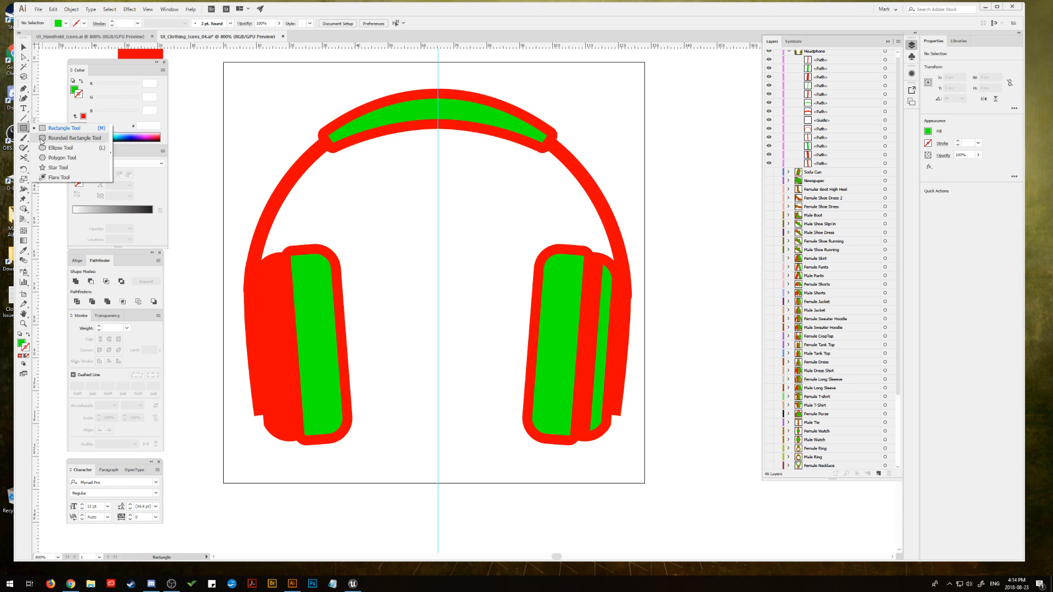
click(58, 148)
drag(420, 309, 473, 340)
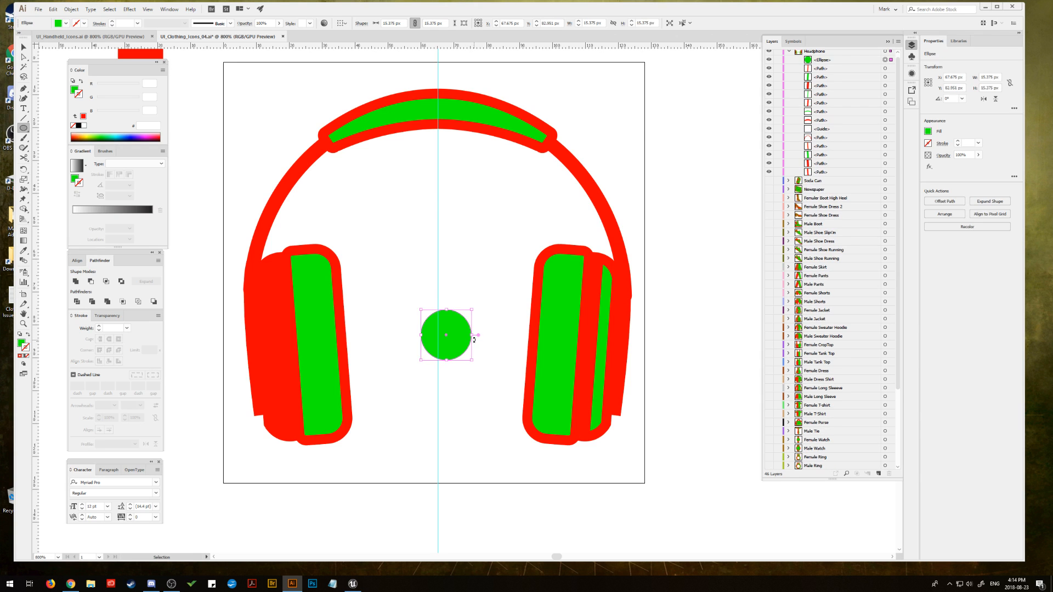
key(ctrl+z)
Step: Draw an ellipse about 15 by 12 px between the earcups as a note head and tilt it about 14° upward to the right
click(22, 43)
click(26, 131)
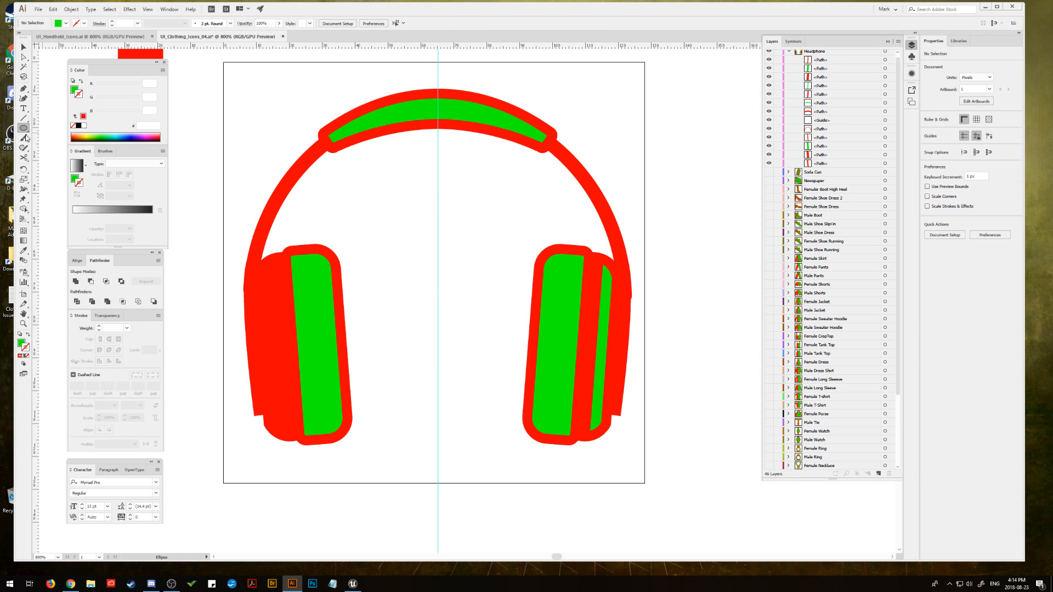
drag(417, 311, 468, 349)
click(26, 48)
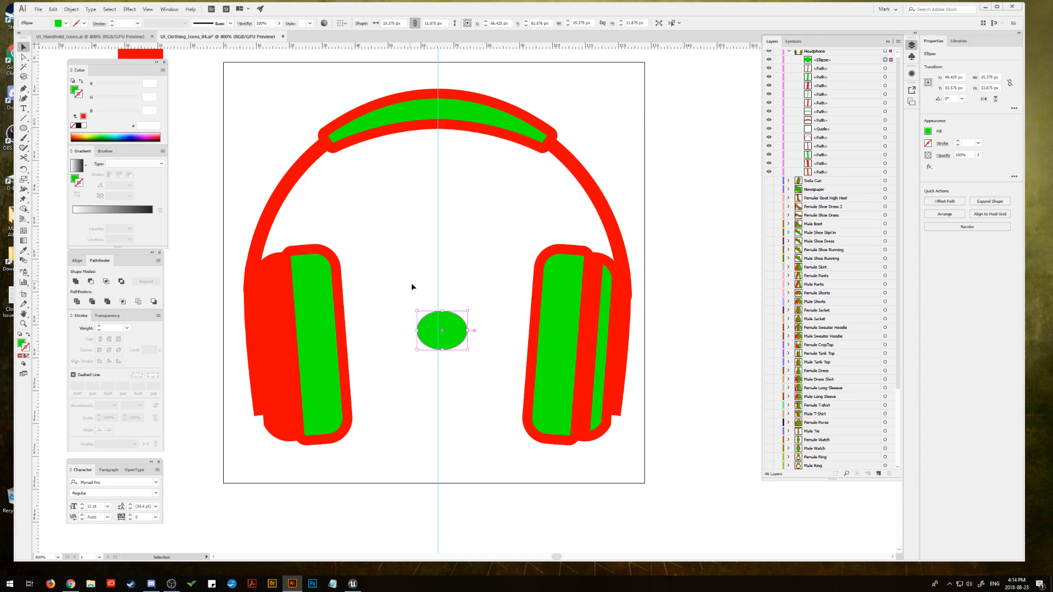
drag(471, 310, 449, 294)
Step: Recolour the tilted note head with the headphones' red and enlarge it by about a third
click(28, 252)
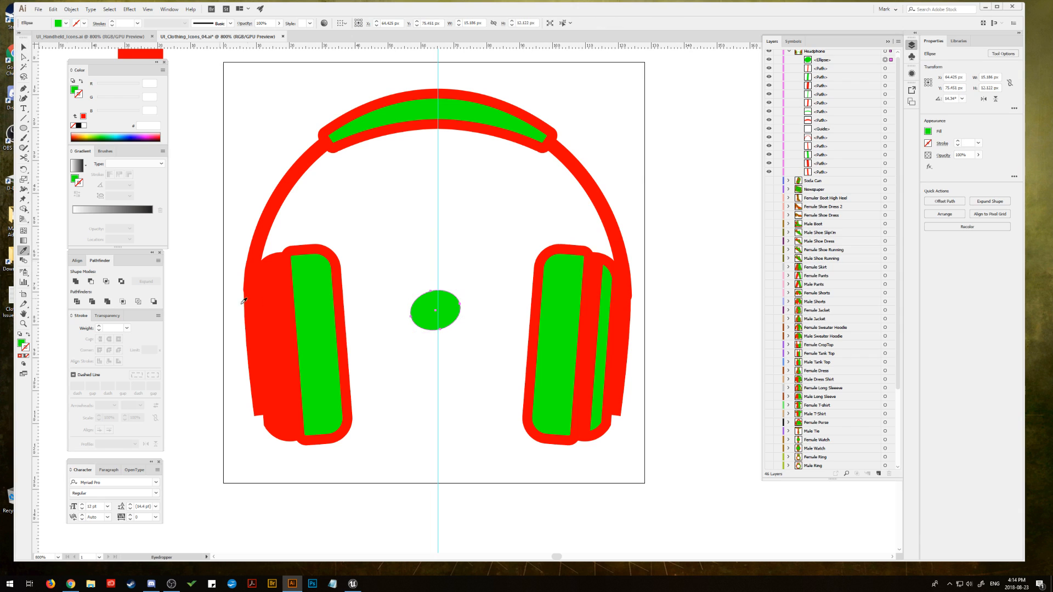
click(286, 303)
key(v)
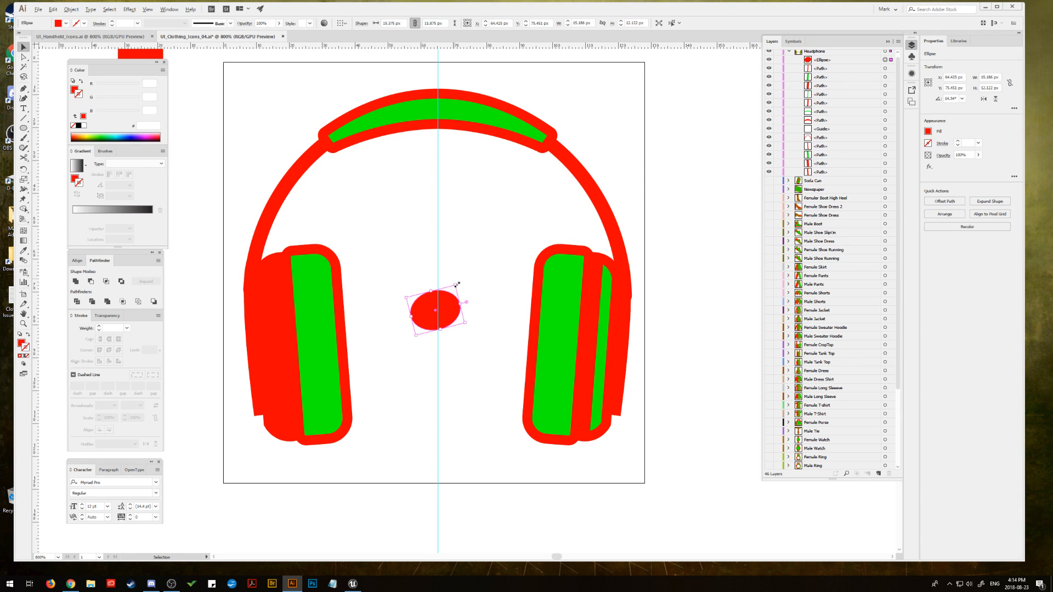
mouse_move(457, 285)
mouse_down()
mouse_move(463, 274)
mouse_move(447, 320)
mouse_move(455, 285)
mouse_up()
click(490, 257)
click(470, 273)
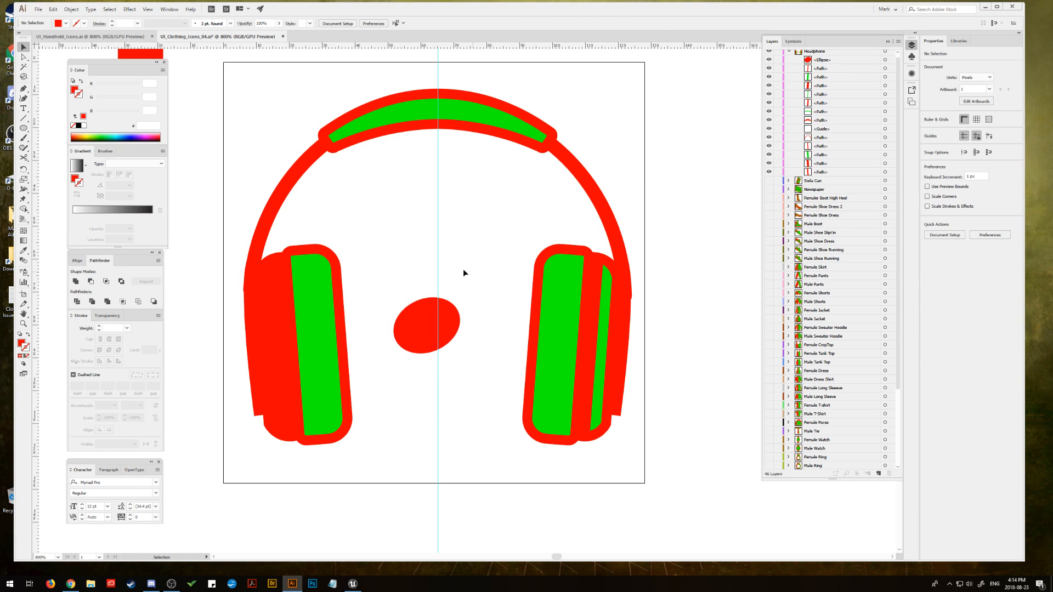
Step: Draw a vertical stem about 26 px long up from the note head's right edge, with a red 3 pt round-capped stroke
click(23, 118)
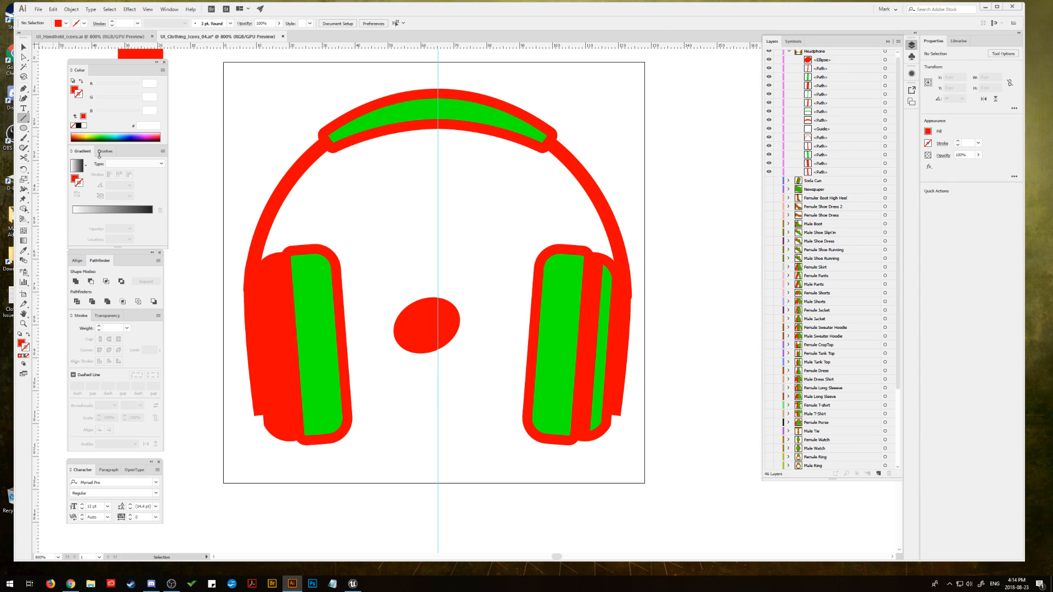
click(454, 317)
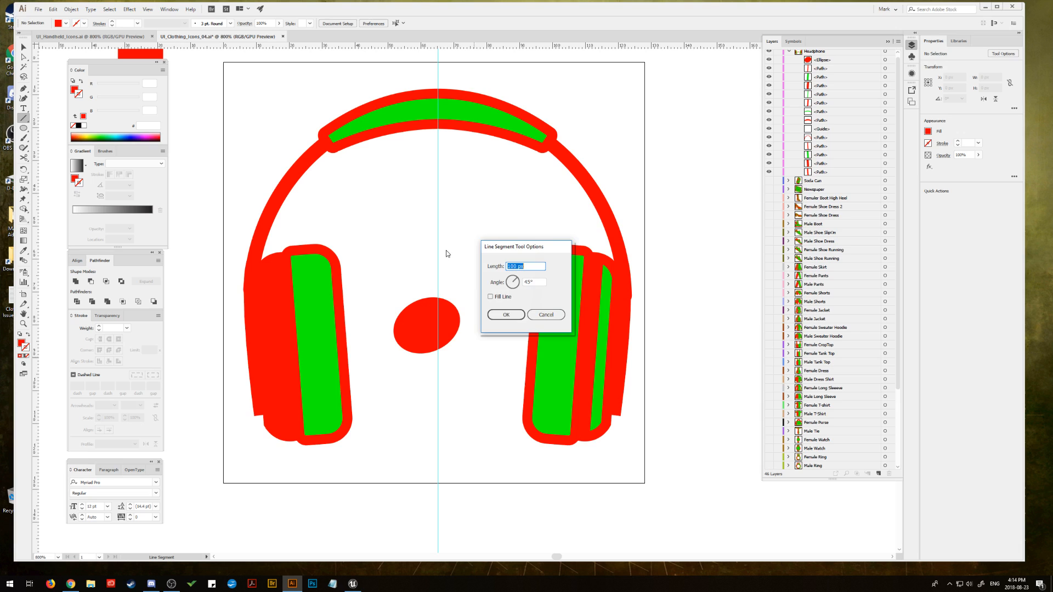
click(544, 316)
drag(454, 311, 445, 227)
click(19, 356)
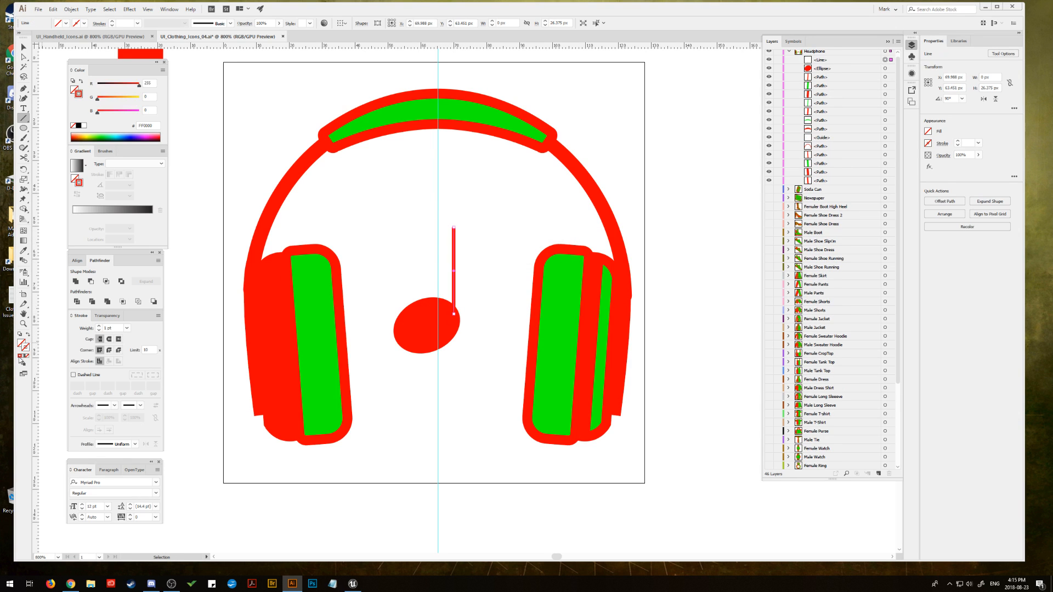
click(99, 327)
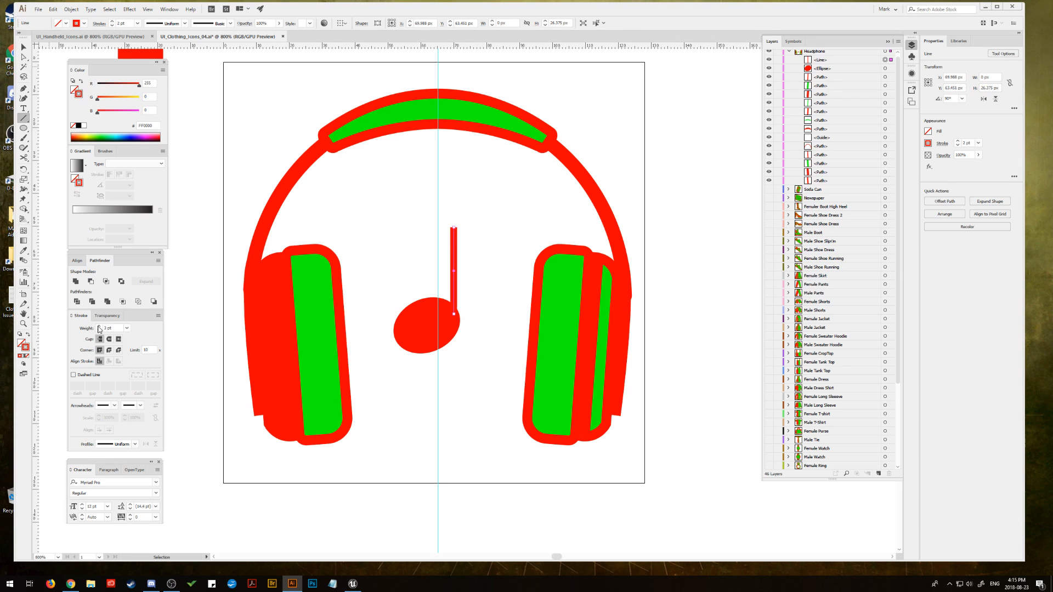
click(109, 340)
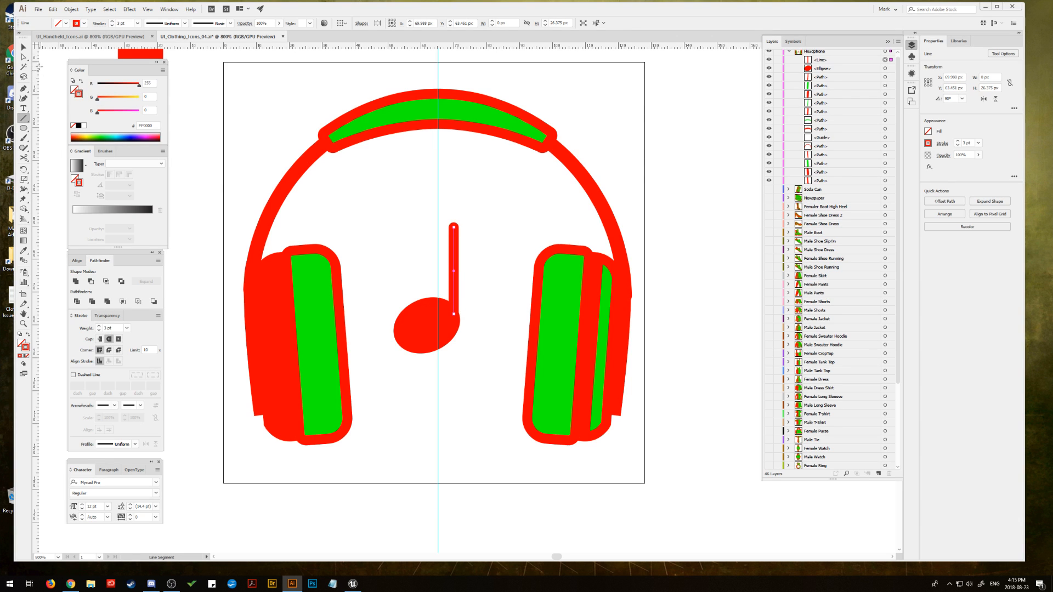
Step: Shift the stem slightly right so it lines up with the note head's right edge
key(v)
click(383, 206)
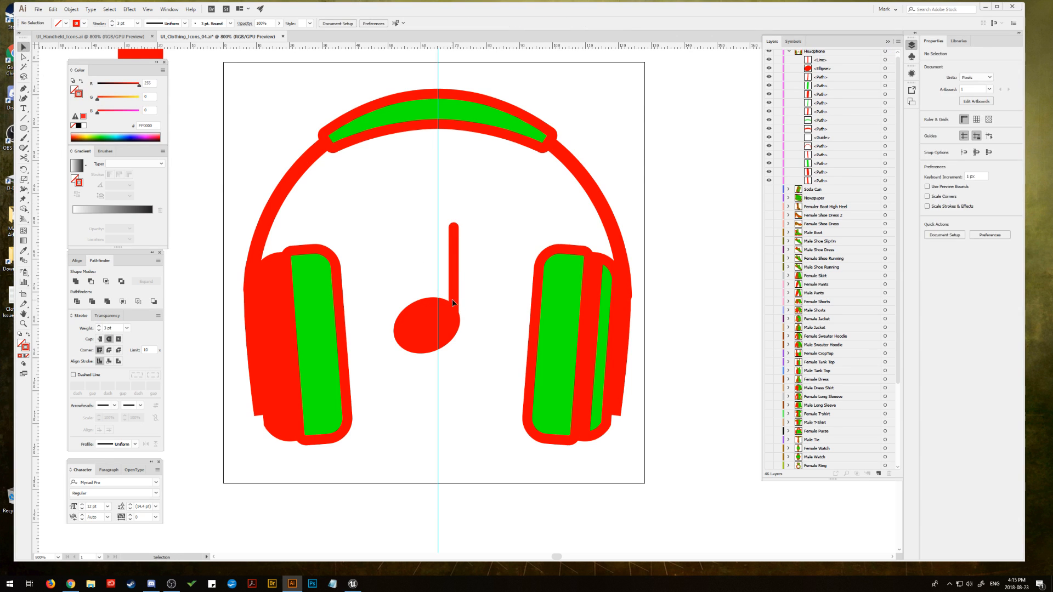
click(453, 302)
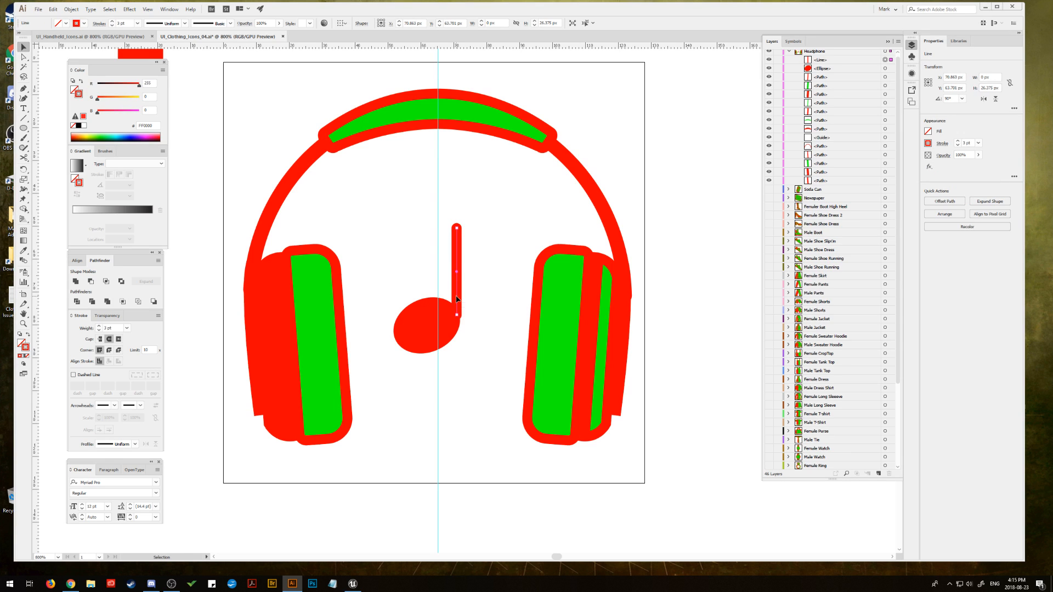
drag(457, 299, 454, 299)
click(475, 255)
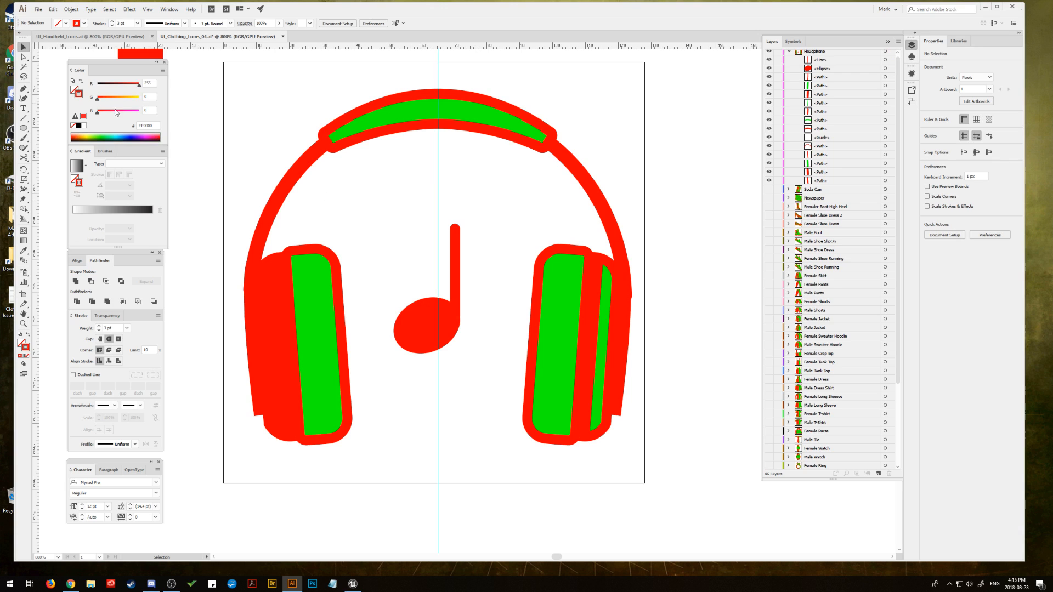
Step: Draw a closed curved flag from the top of the stem out to the right with the Pen tool, filled red without a stroke
click(23, 89)
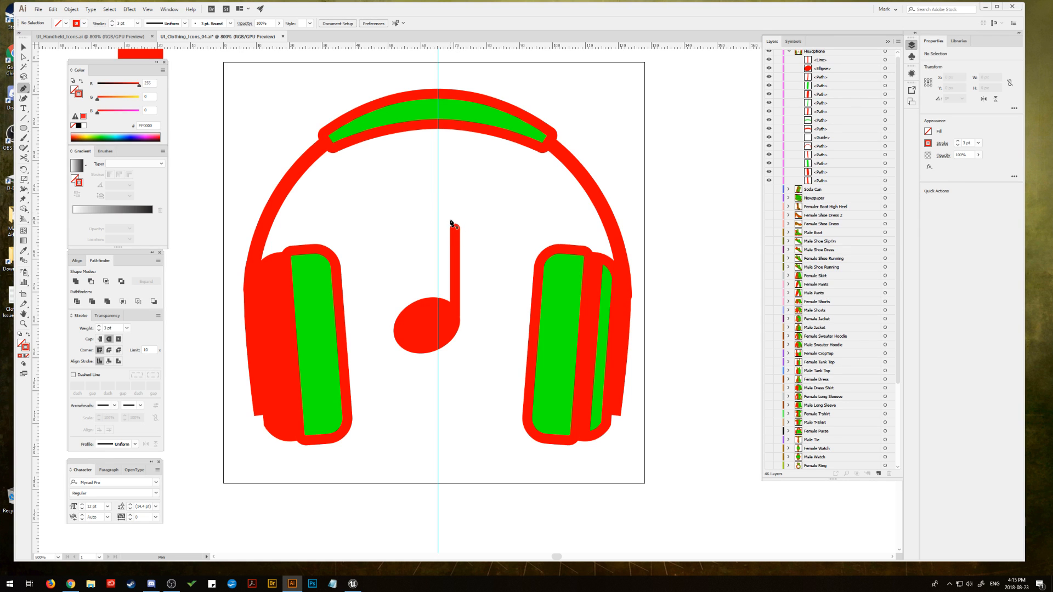
click(450, 219)
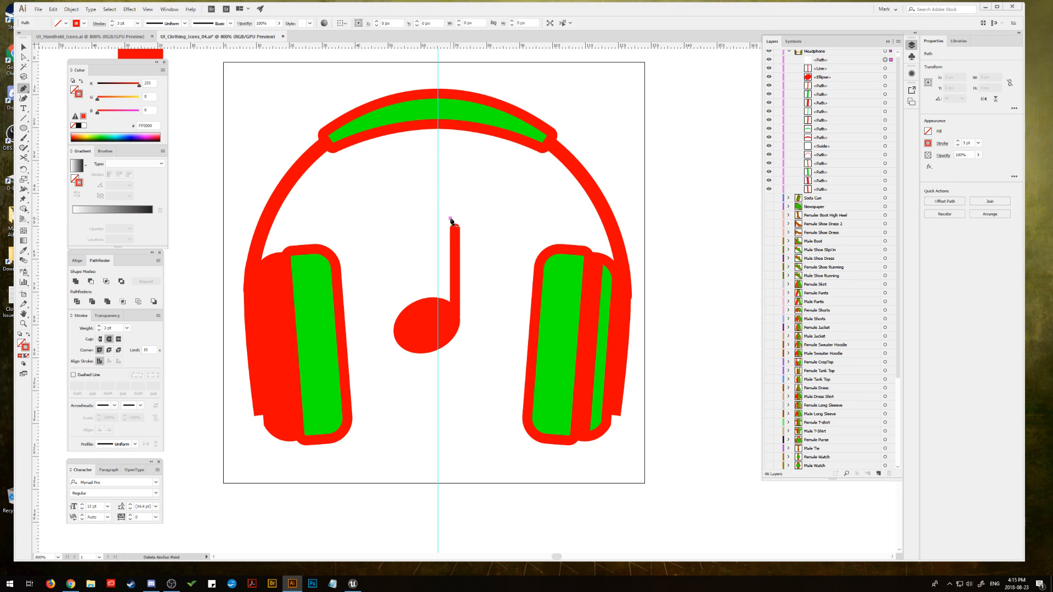
click(451, 259)
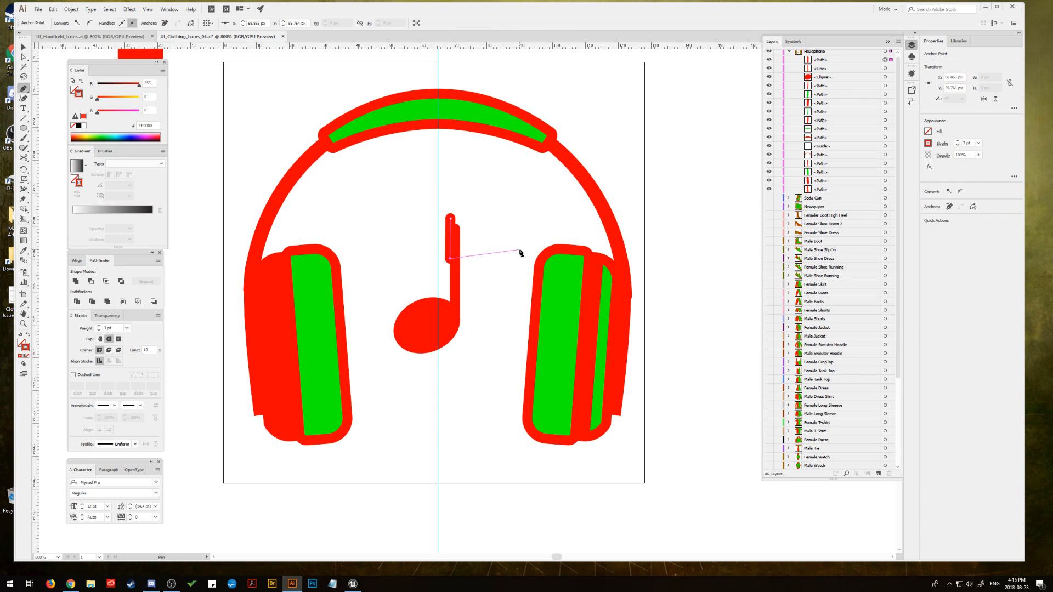
drag(511, 263, 524, 280)
drag(450, 219, 384, 229)
click(28, 336)
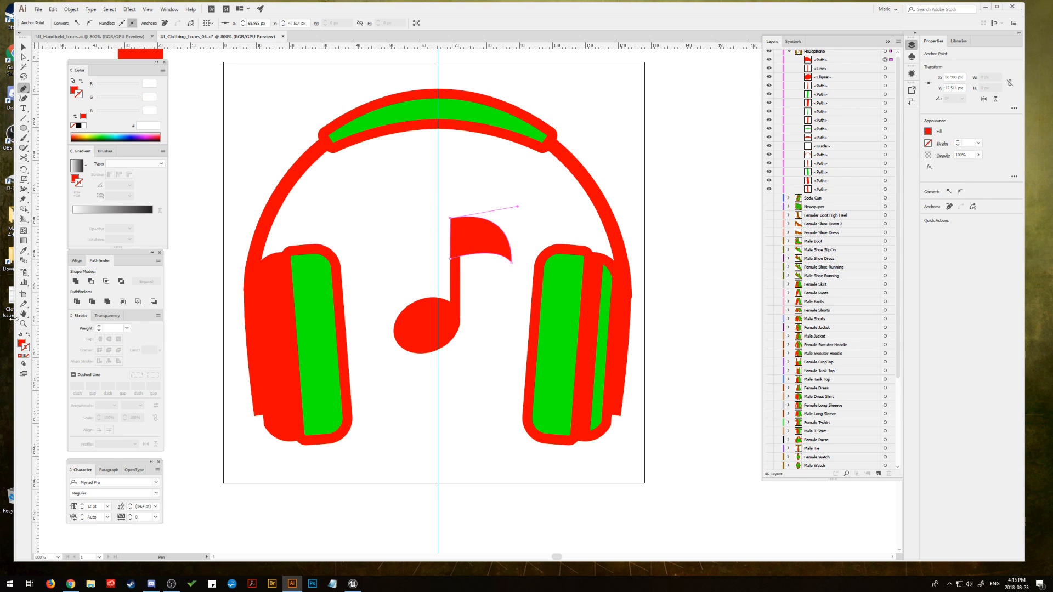
Step: Stretch the note's flag upward by about a third, keeping its lower edge in place
click(24, 48)
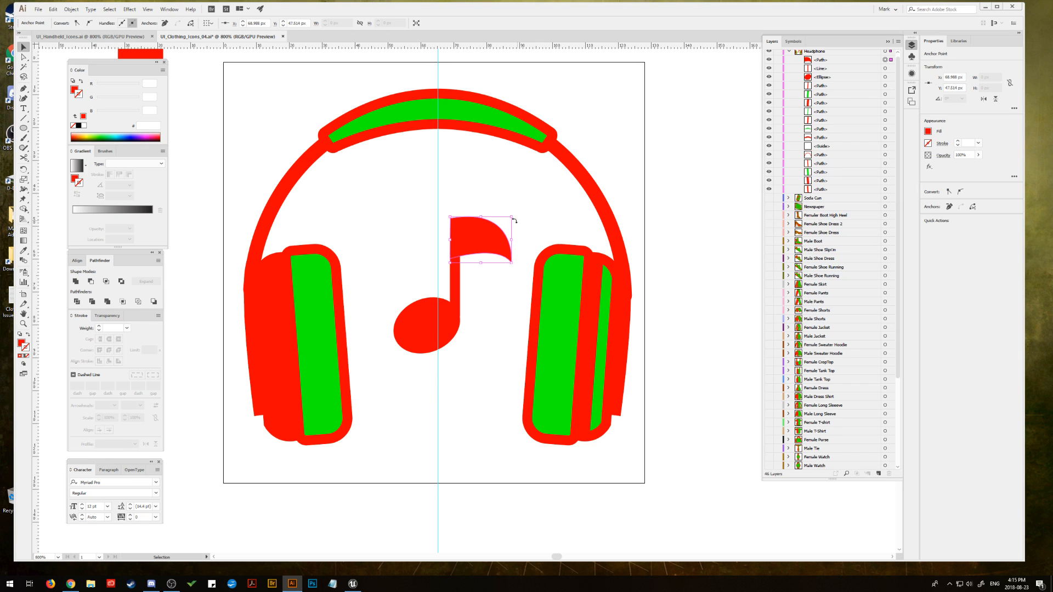
mouse_move(511, 216)
mouse_down()
mouse_move(533, 198)
mouse_move(513, 231)
mouse_up()
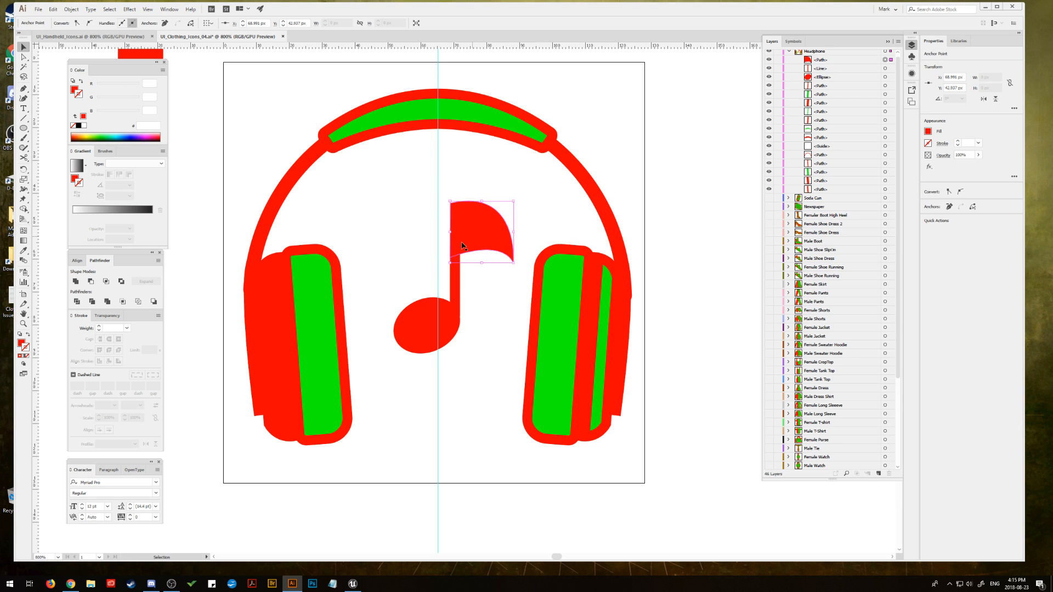
click(437, 251)
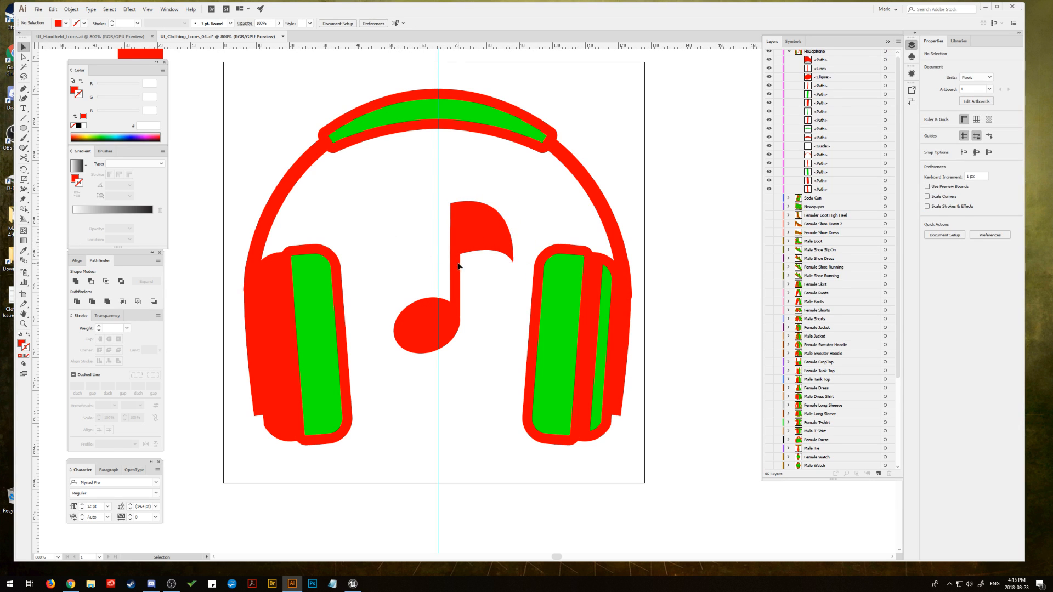
Step: Lock the vertical centre guide, then shift the whole music note, tilt it slightly counterclockwise and enlarge it
drag(476, 351, 475, 352)
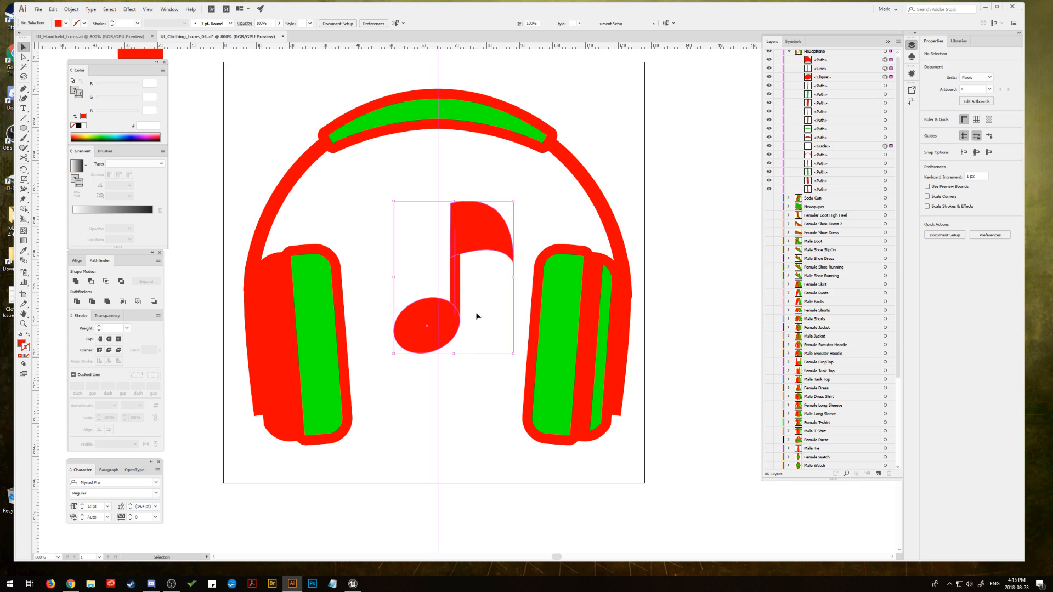
click(779, 148)
drag(470, 236, 459, 239)
mouse_move(505, 198)
mouse_down()
mouse_move(494, 183)
mouse_move(506, 195)
mouse_up()
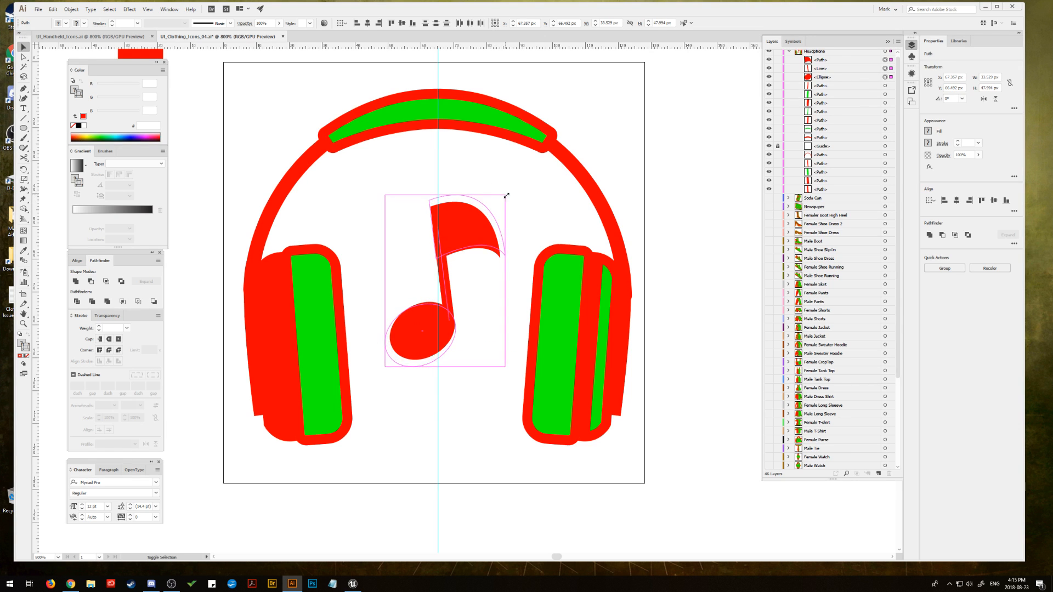
click(521, 195)
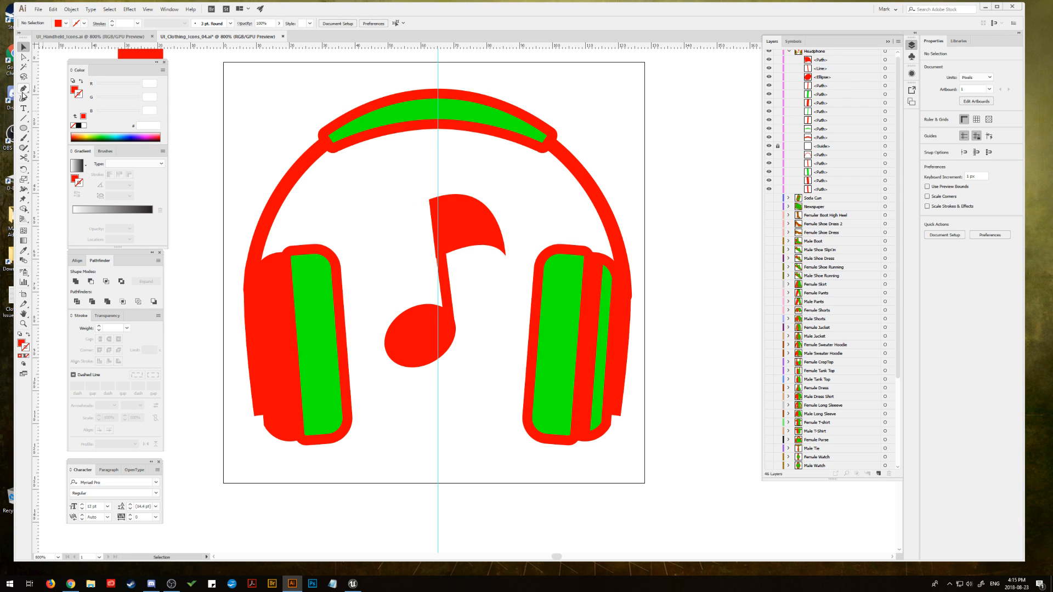
Step: Draw a closed wavy flag with a curled tip from the top of the note's stem using the Pen tool, filled red without a stroke
click(23, 89)
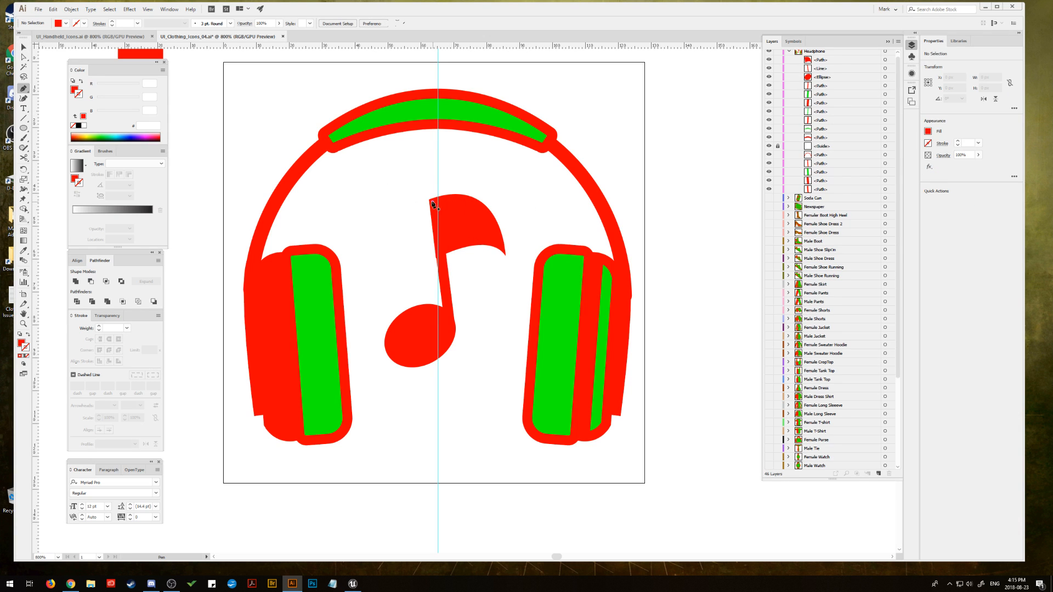
click(433, 203)
drag(492, 205, 531, 227)
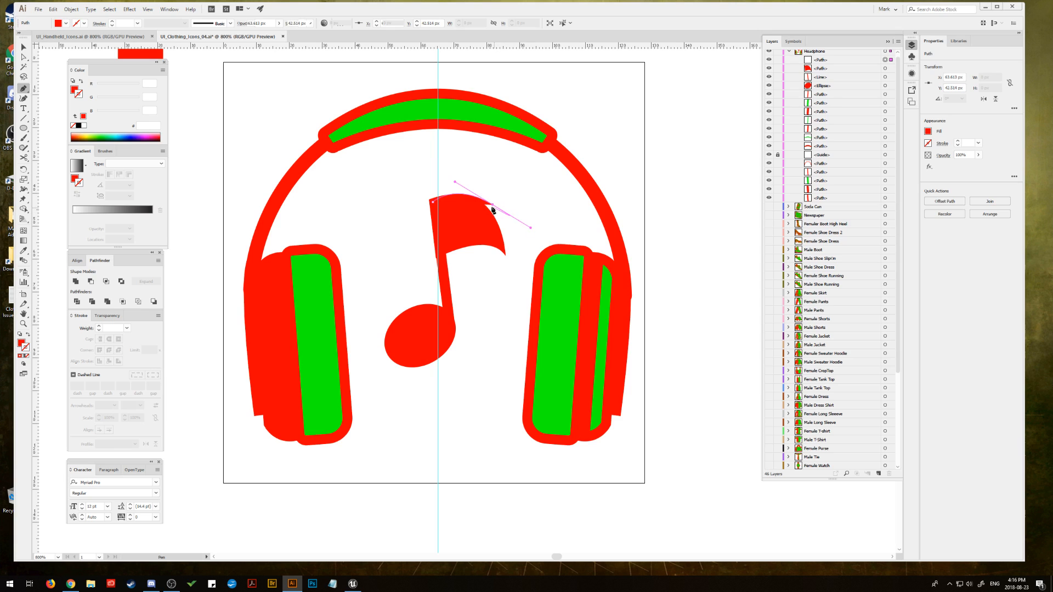
click(492, 205)
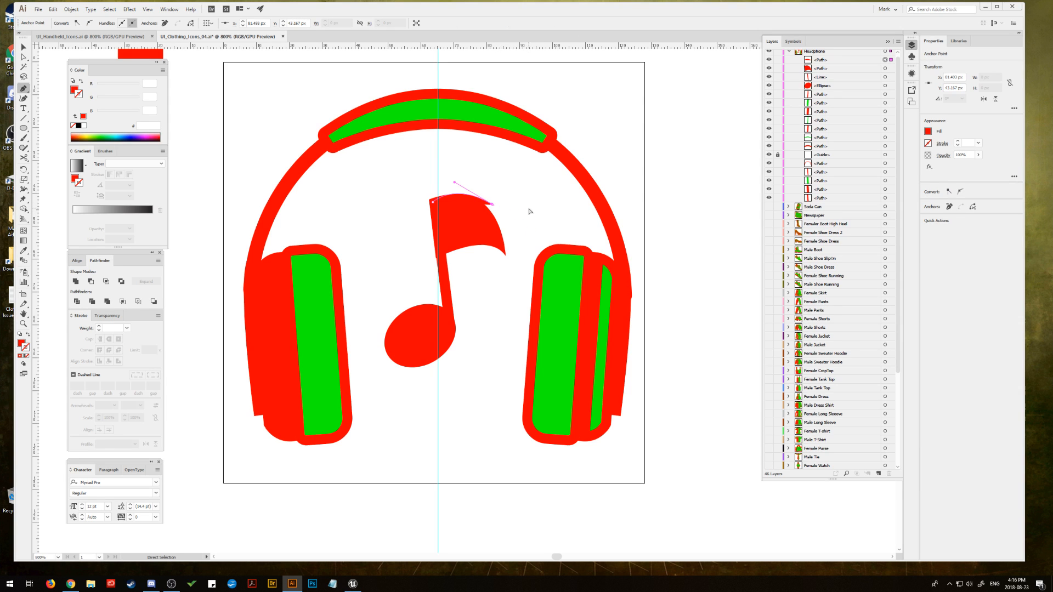
drag(492, 205, 531, 228)
click(533, 208)
mouse_move(442, 252)
mouse_down()
mouse_move(346, 262)
mouse_move(477, 236)
mouse_move(412, 229)
mouse_move(441, 261)
mouse_move(430, 267)
mouse_up()
click(479, 244)
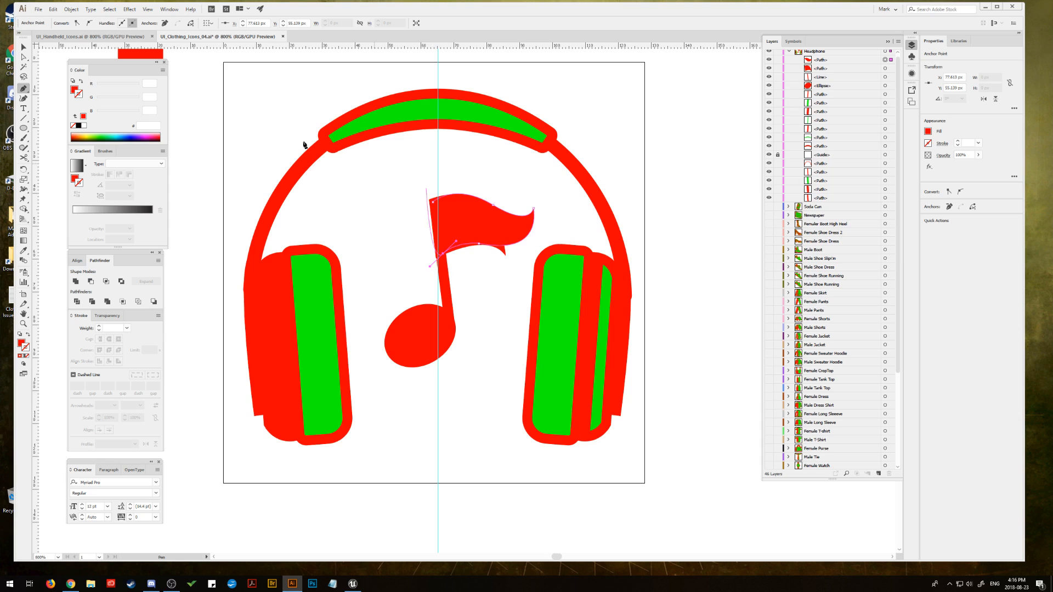
click(443, 254)
click(432, 206)
Step: Delete the old curved flag and fit the new wavy flag onto the top of the note's stem
key(v)
click(358, 200)
click(506, 253)
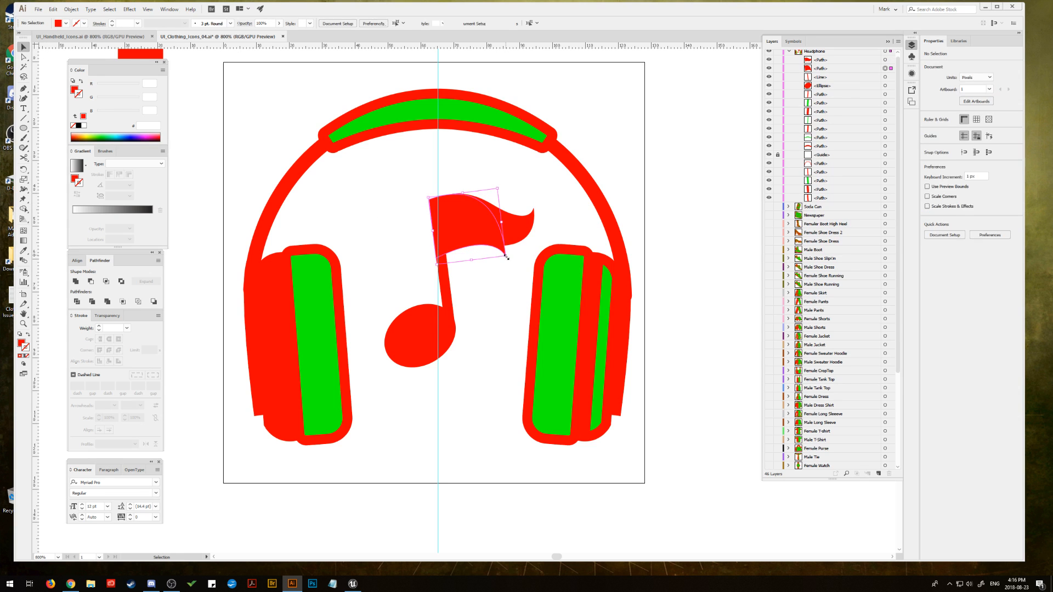
key(Delete)
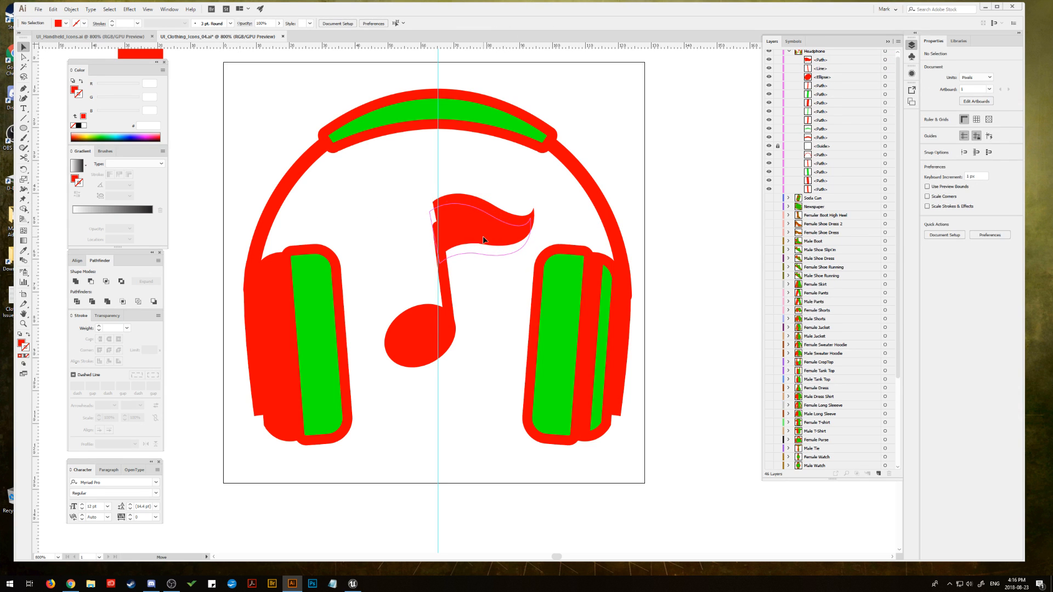
click(489, 235)
drag(526, 208, 530, 206)
Step: Tilt the whole music note further counterclockwise and enlarge it to about 49 by 59 px
drag(402, 265, 469, 340)
drag(534, 198, 532, 165)
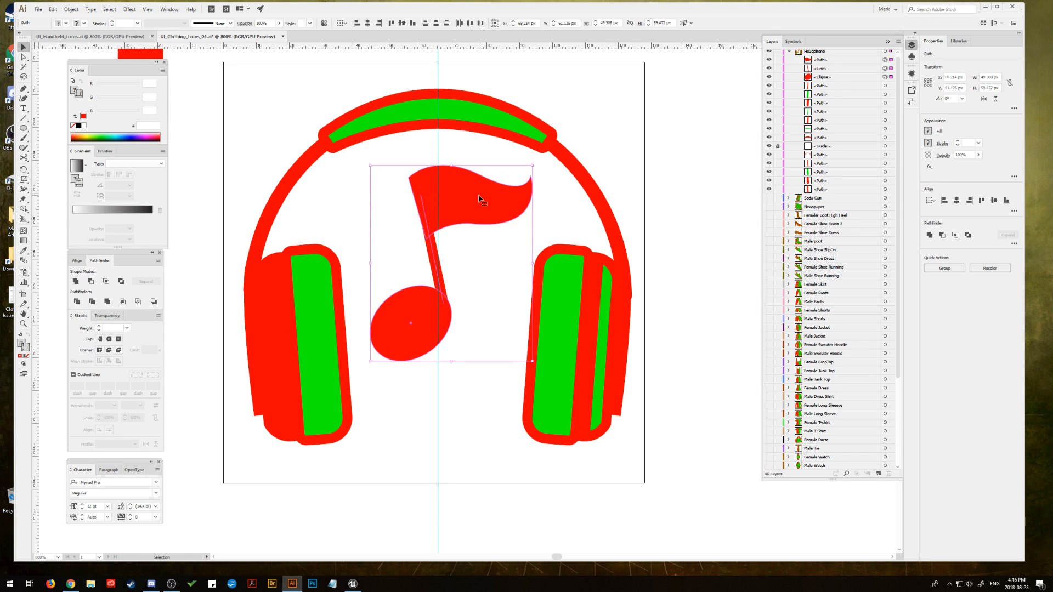
click(548, 214)
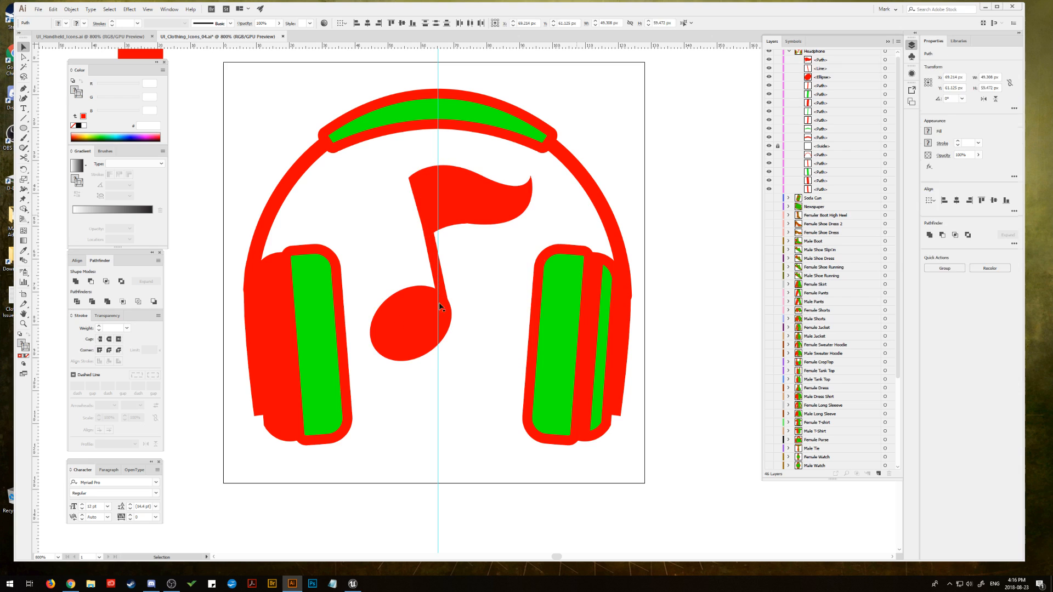
Step: Draw a slanted four-sided shape over the outer part of the left earcup's green panel and subtract it, leaving a narrow inner strip
click(318, 320)
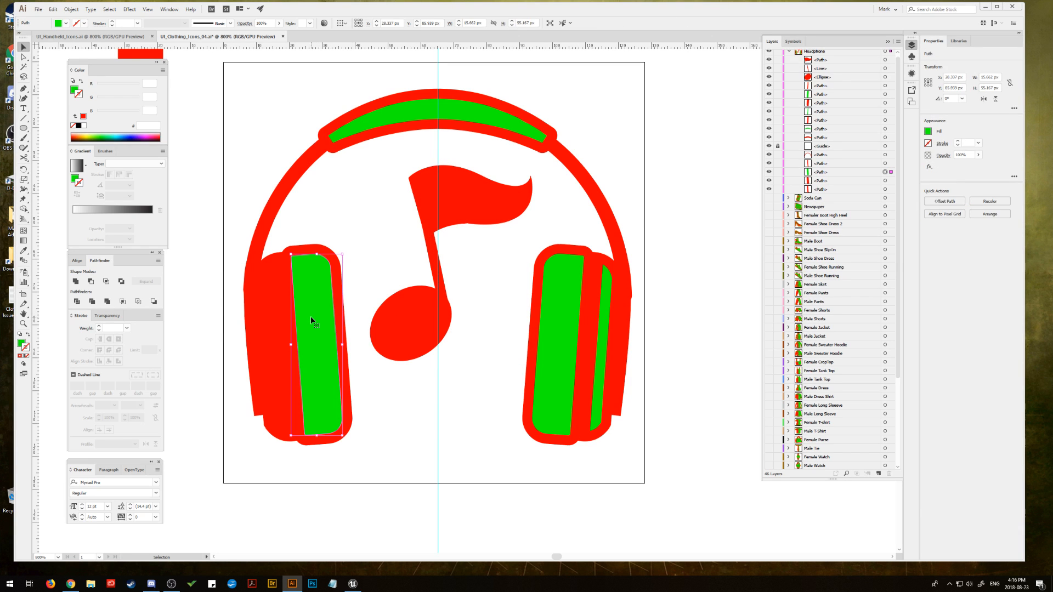
click(313, 214)
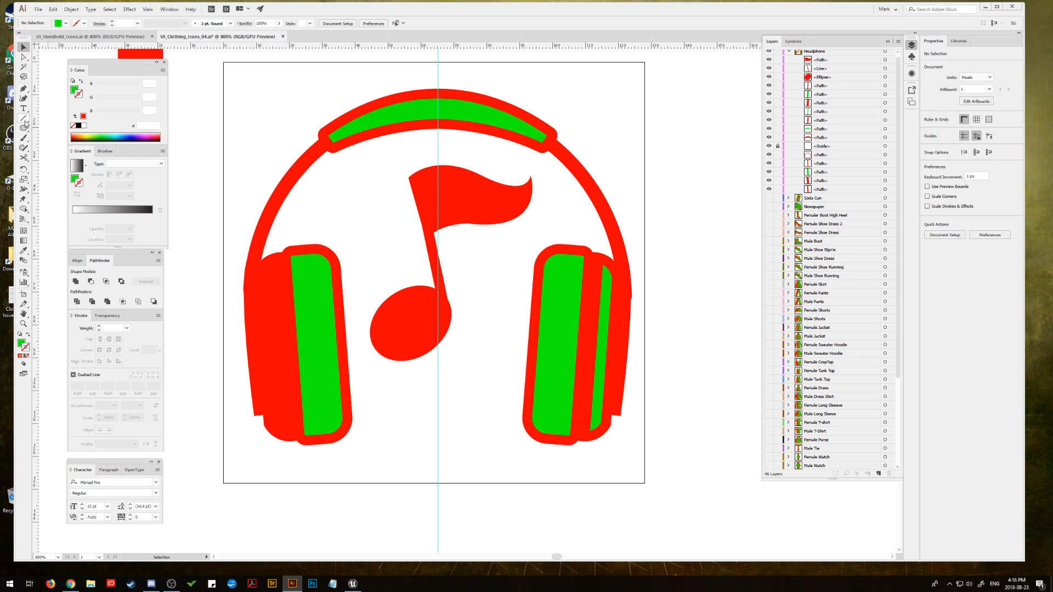
click(23, 88)
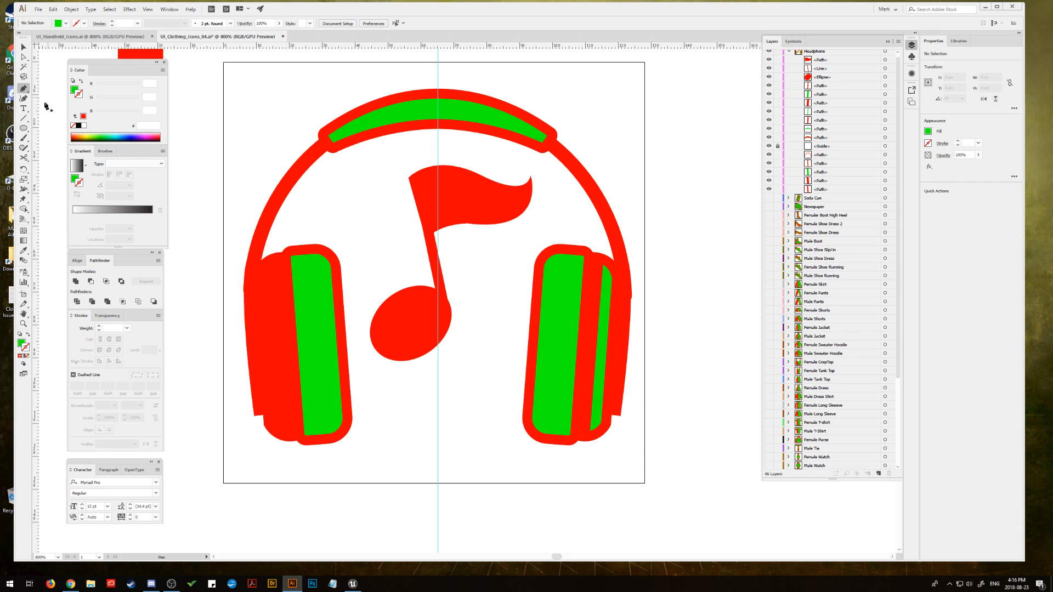
click(311, 241)
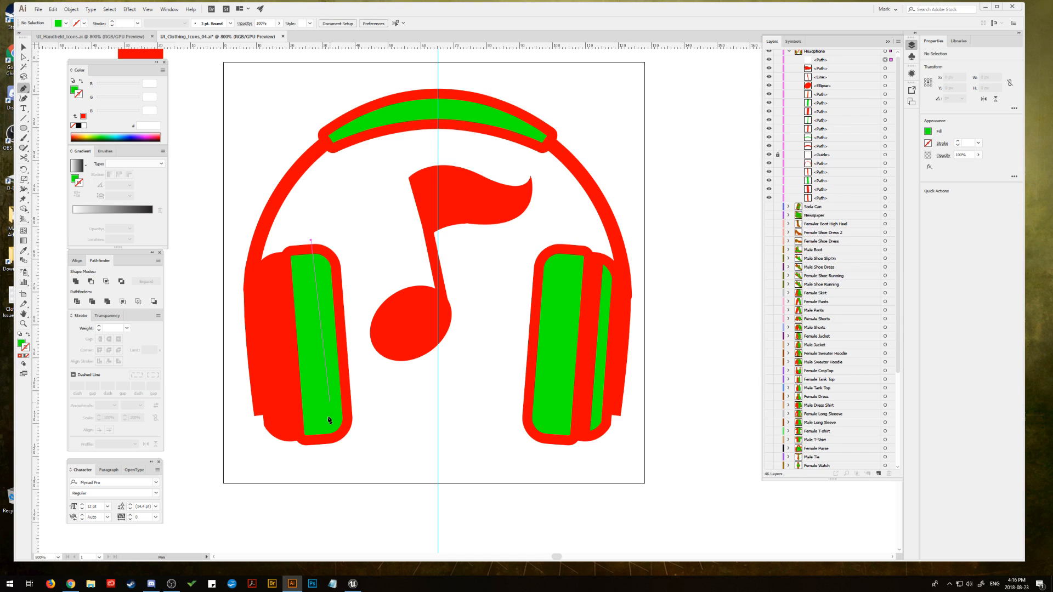
click(327, 454)
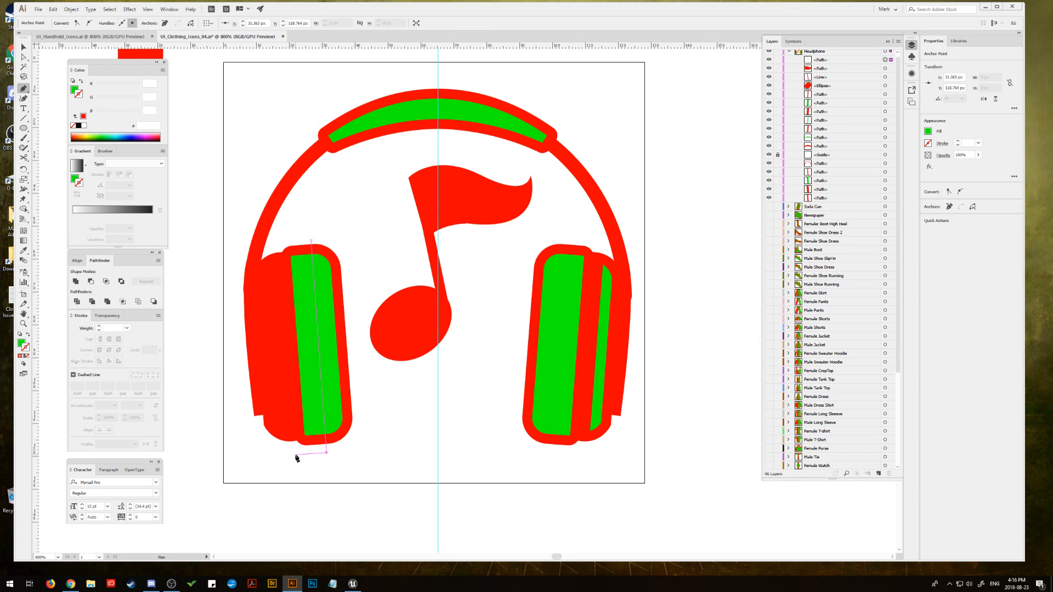
click(296, 456)
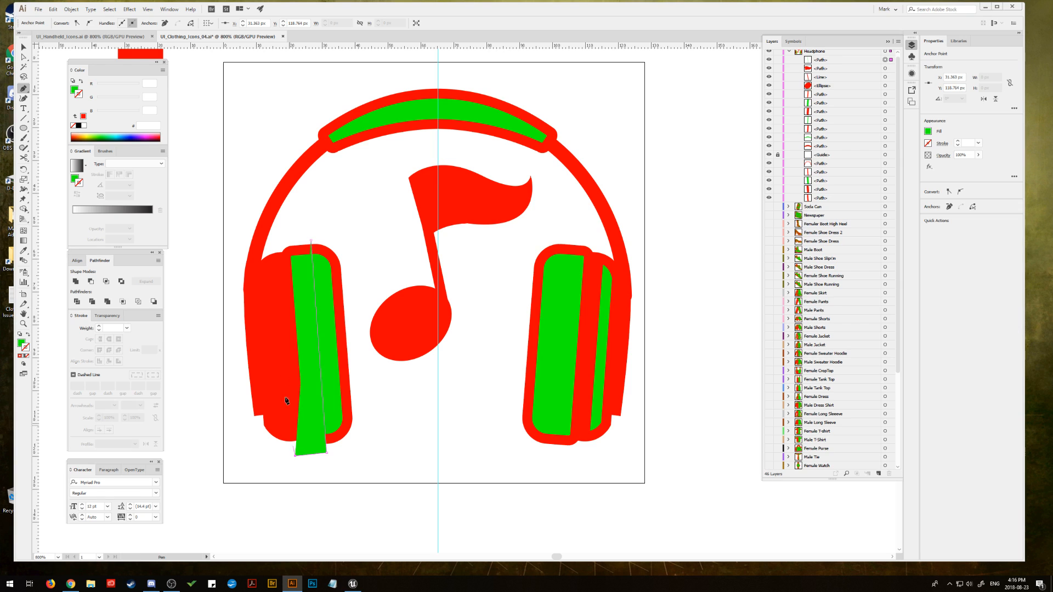
click(278, 239)
click(311, 241)
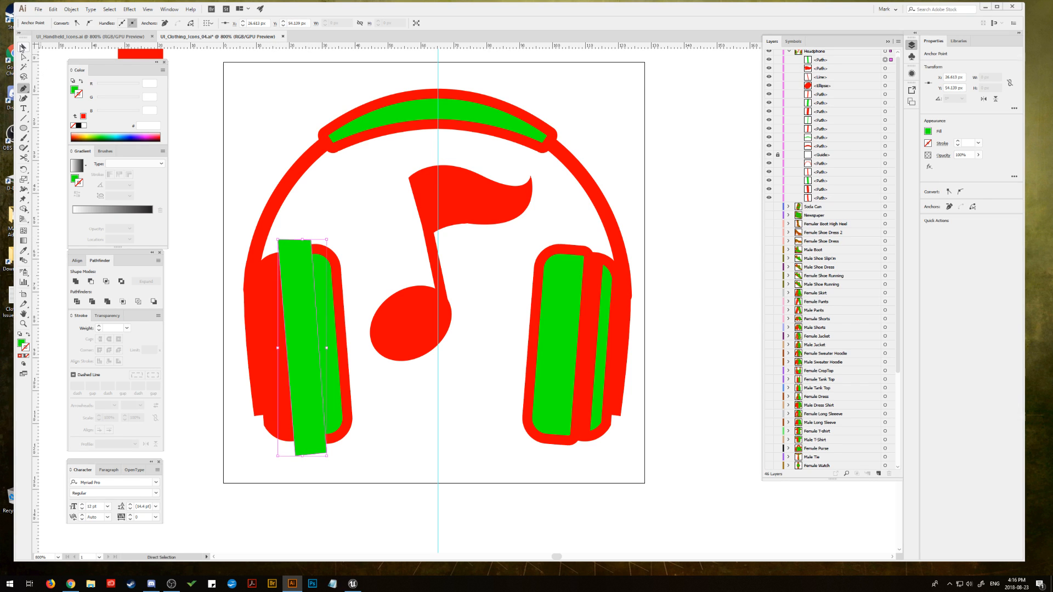
key(v)
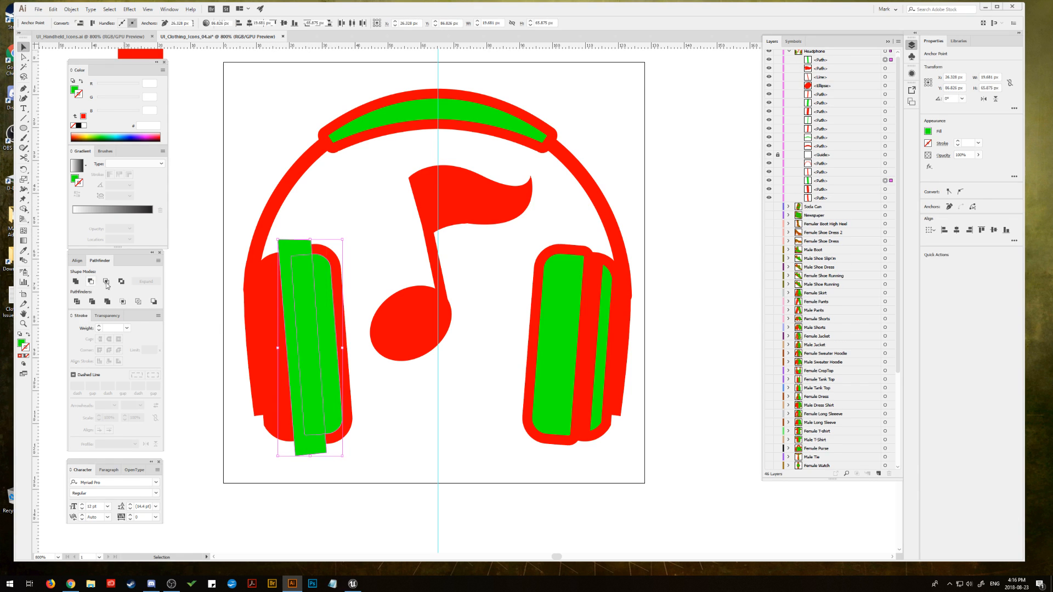
alt+click(91, 282)
click(225, 205)
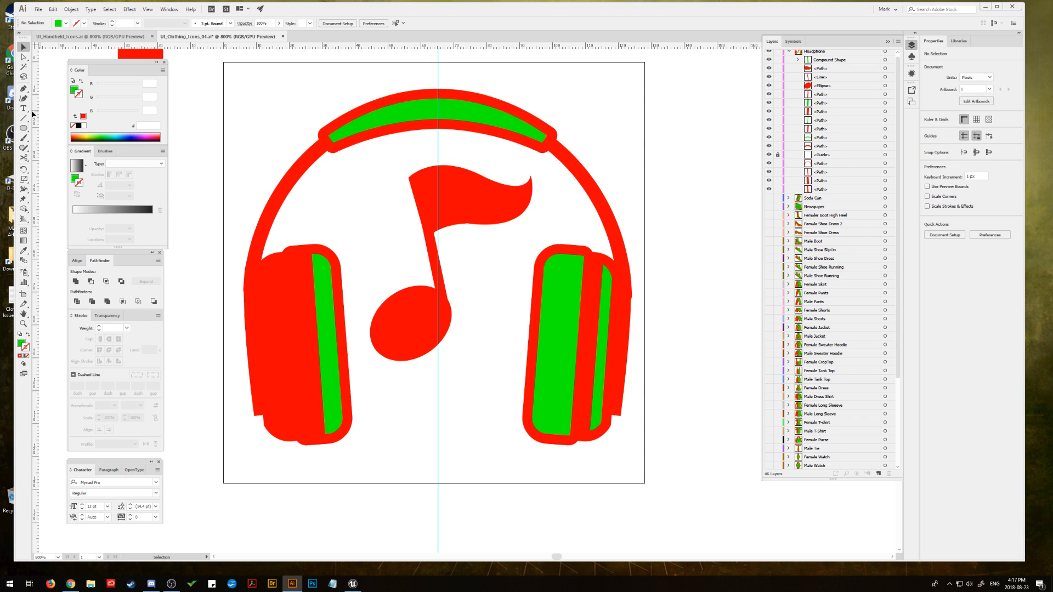
Step: Draw a slanted line along the outer part of the left earcup with a green 3 pt round-capped stroke and no fill
key(p)
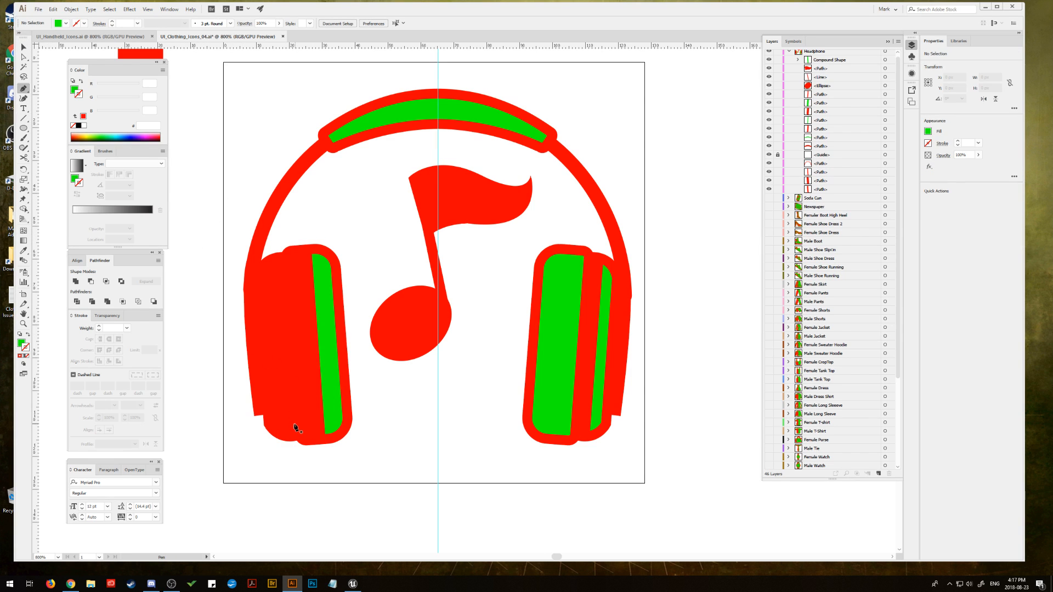
click(292, 425)
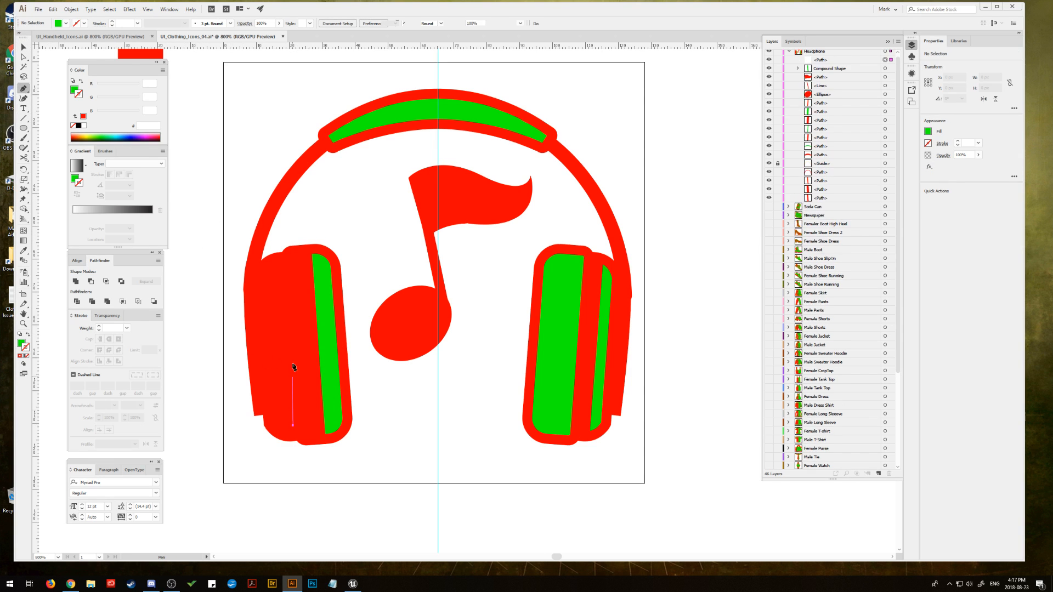
click(283, 271)
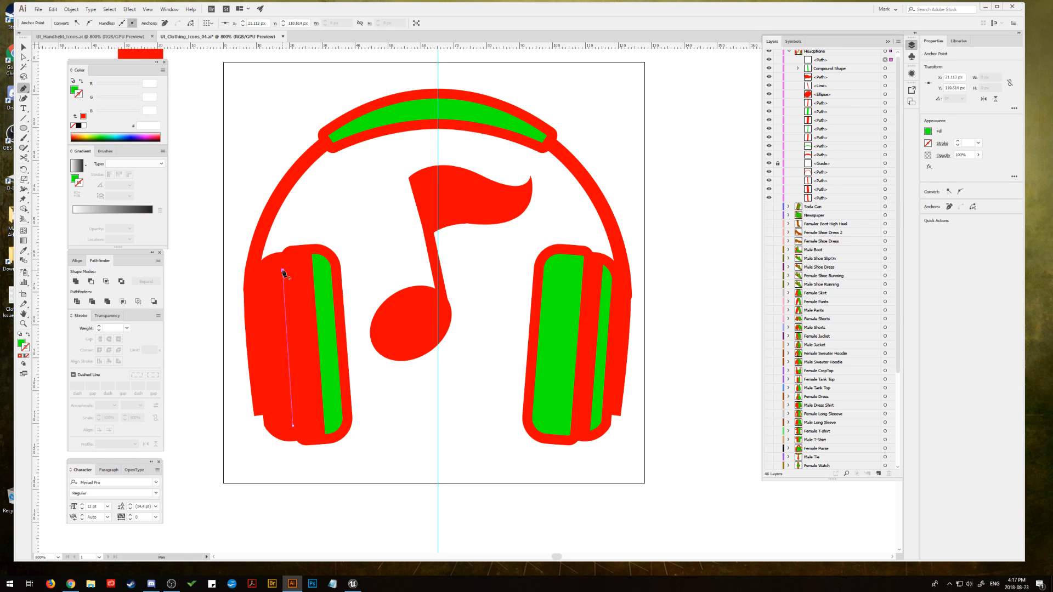
click(28, 334)
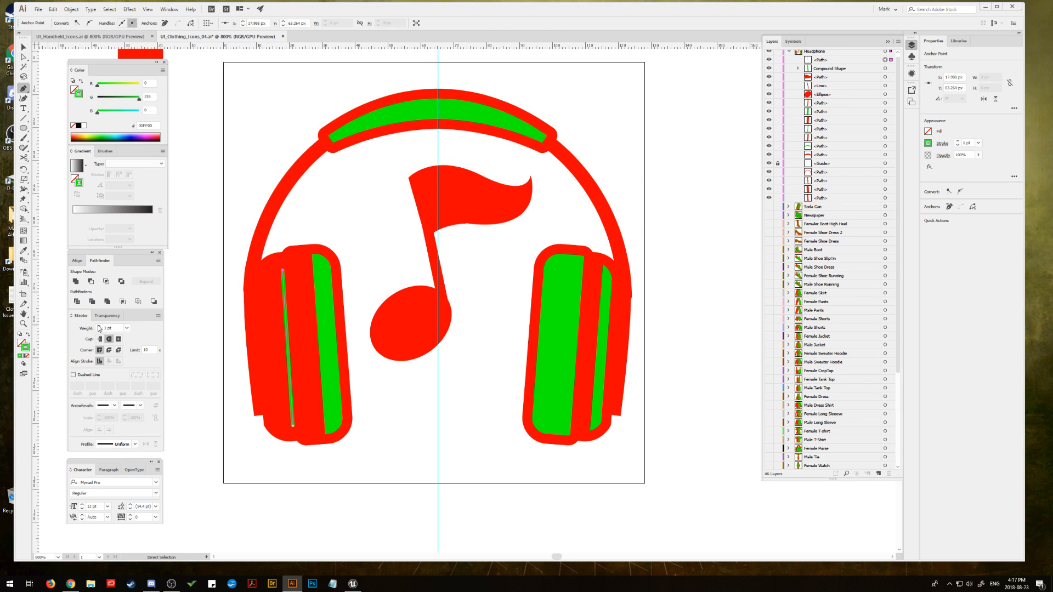
click(100, 327)
click(99, 327)
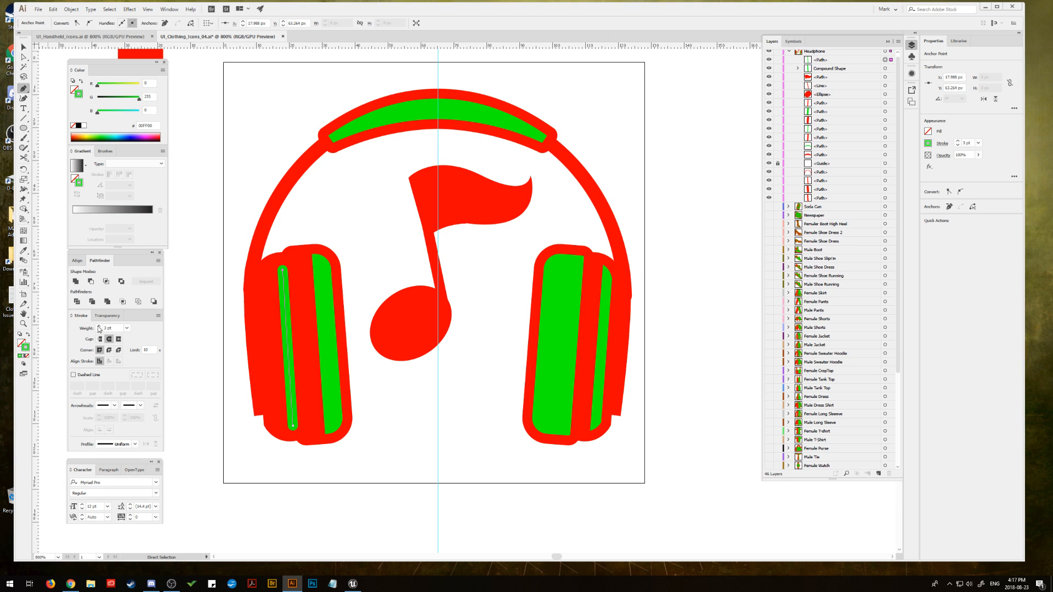
click(24, 47)
click(228, 96)
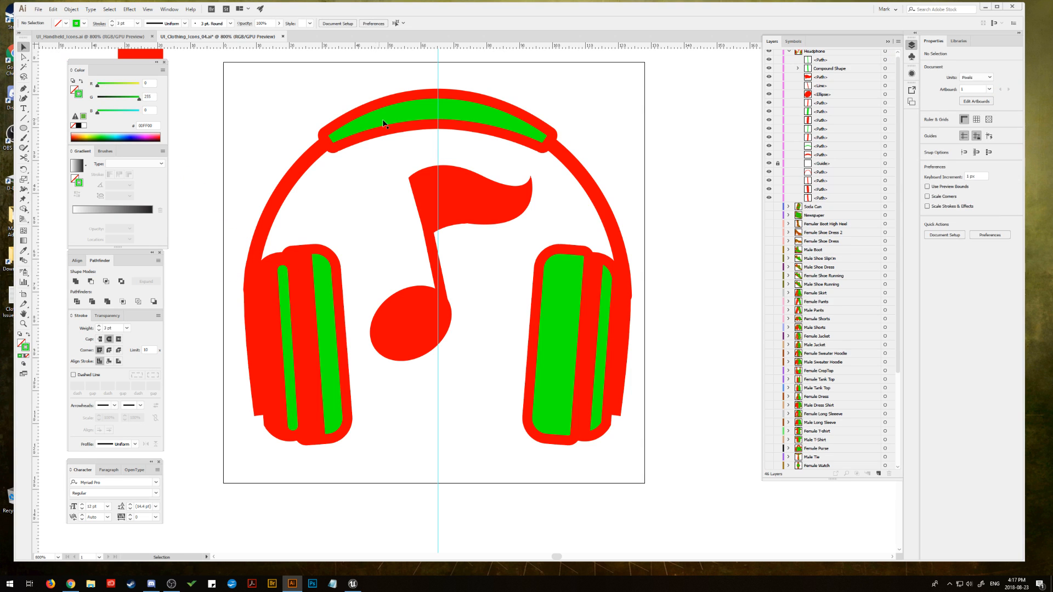
Step: Draw a rectangle about 38 by 22.6 px over the headband panel's left half up to the guide and subtract it from the panel
click(383, 123)
click(23, 131)
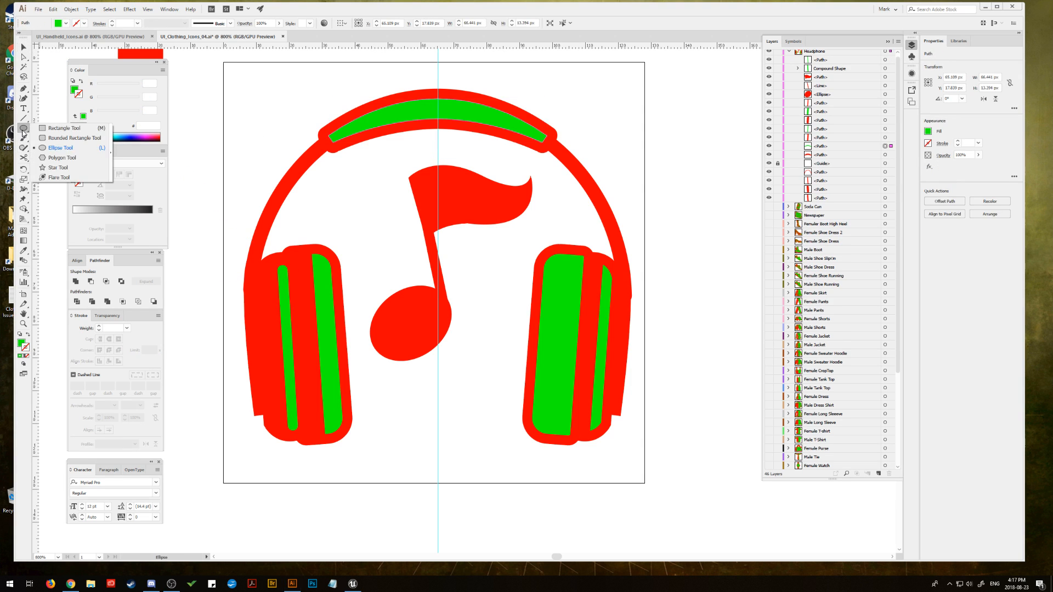
click(64, 128)
drag(313, 79, 438, 153)
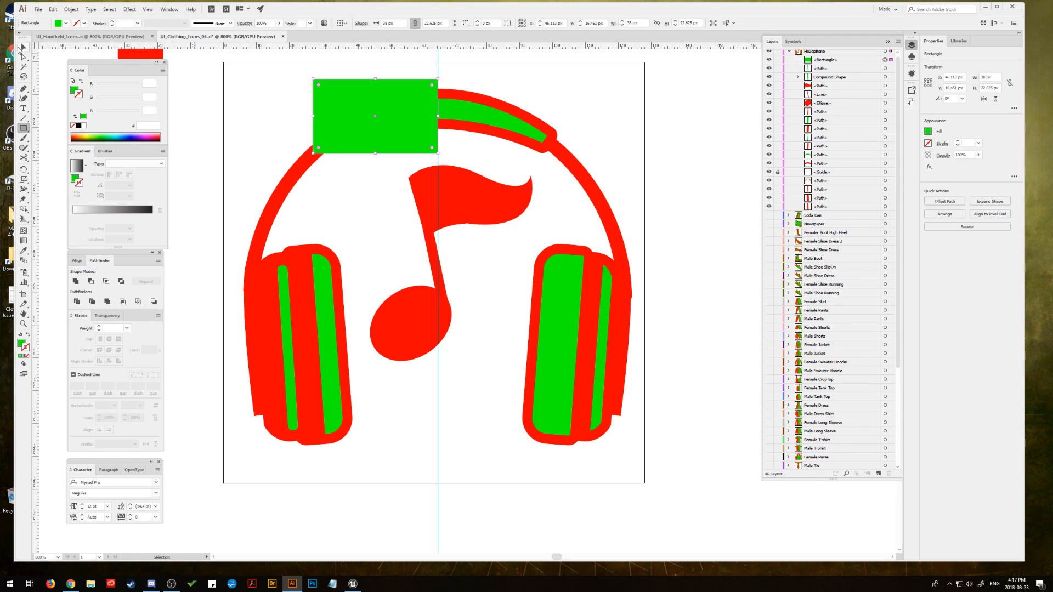
click(21, 48)
shift+click(466, 104)
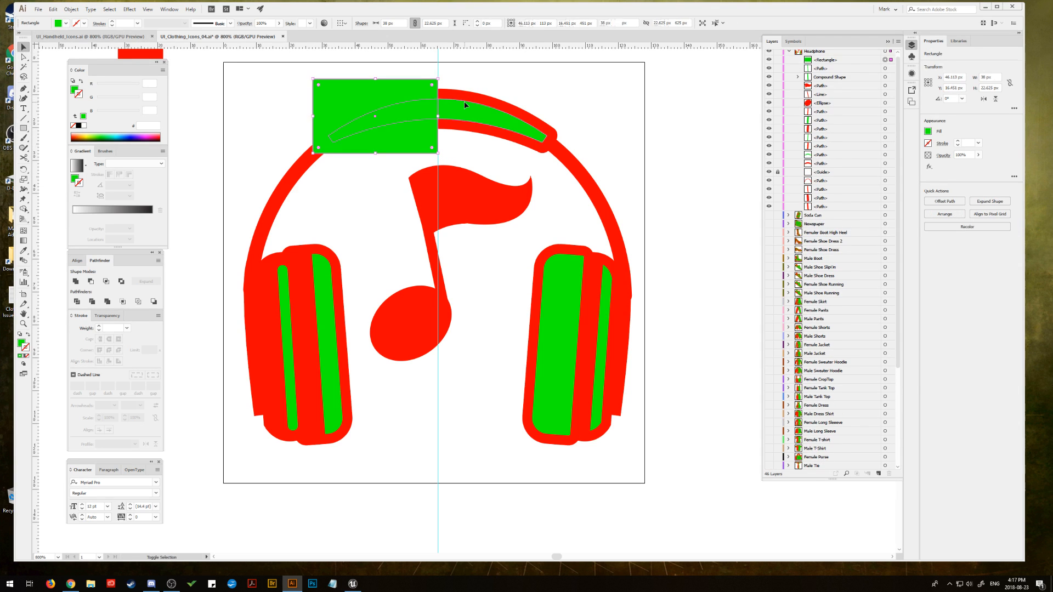
click(91, 282)
click(240, 141)
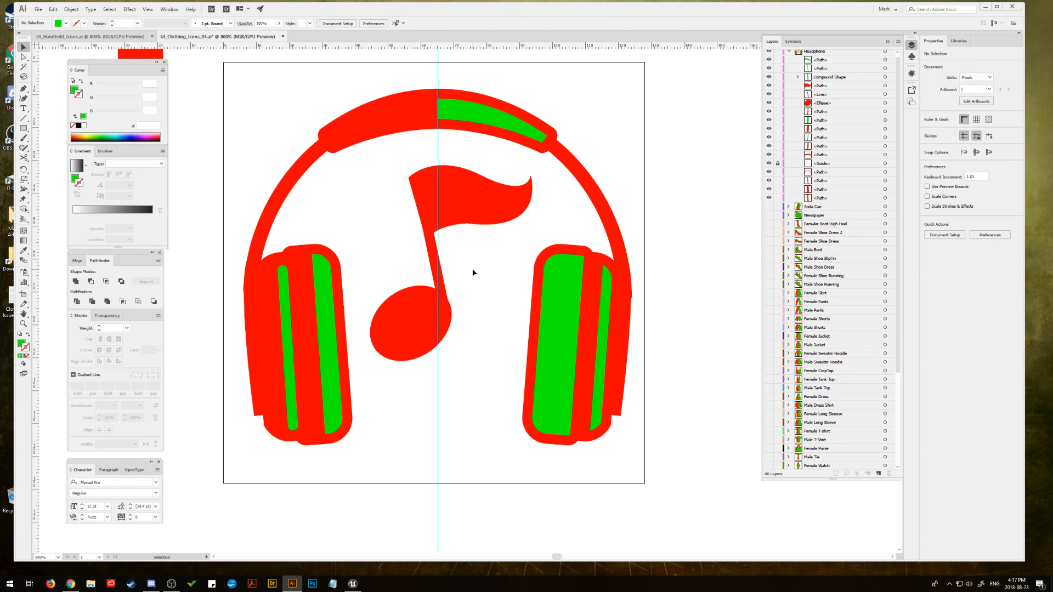
Step: Convert the note stem's stroke to an outlined shape and unite it with the note head into one expanded path
click(423, 316)
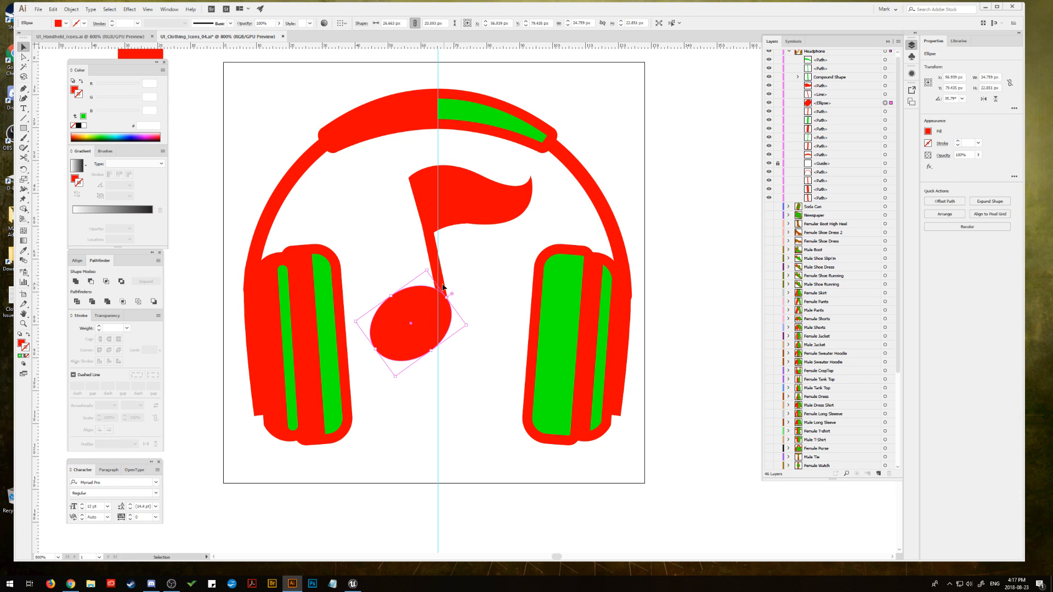
click(440, 281)
click(71, 9)
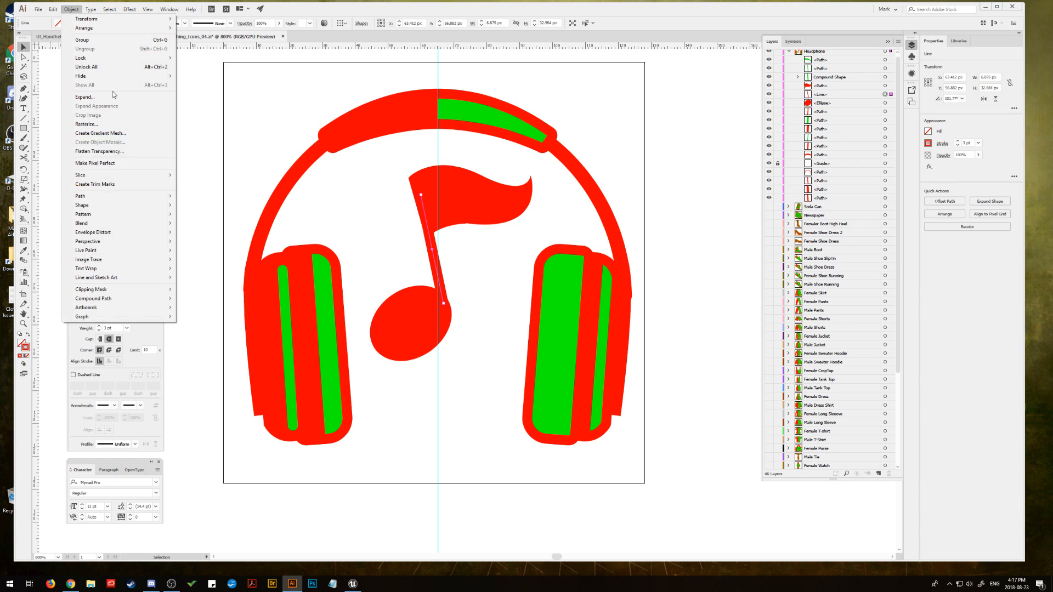
mouse_move(93, 196)
click(209, 218)
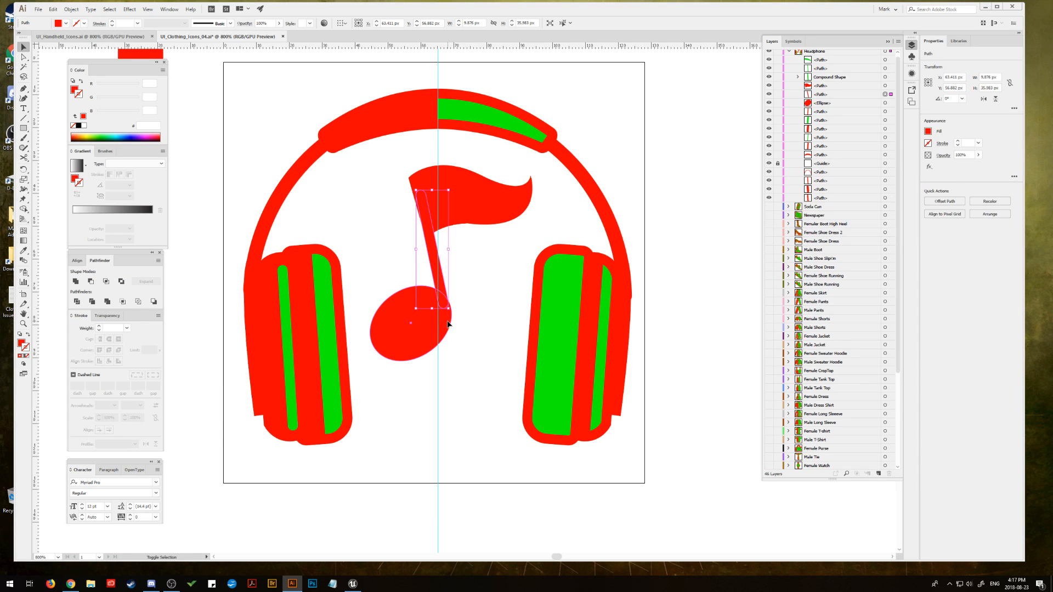
shift+click(442, 326)
alt+click(76, 281)
click(147, 282)
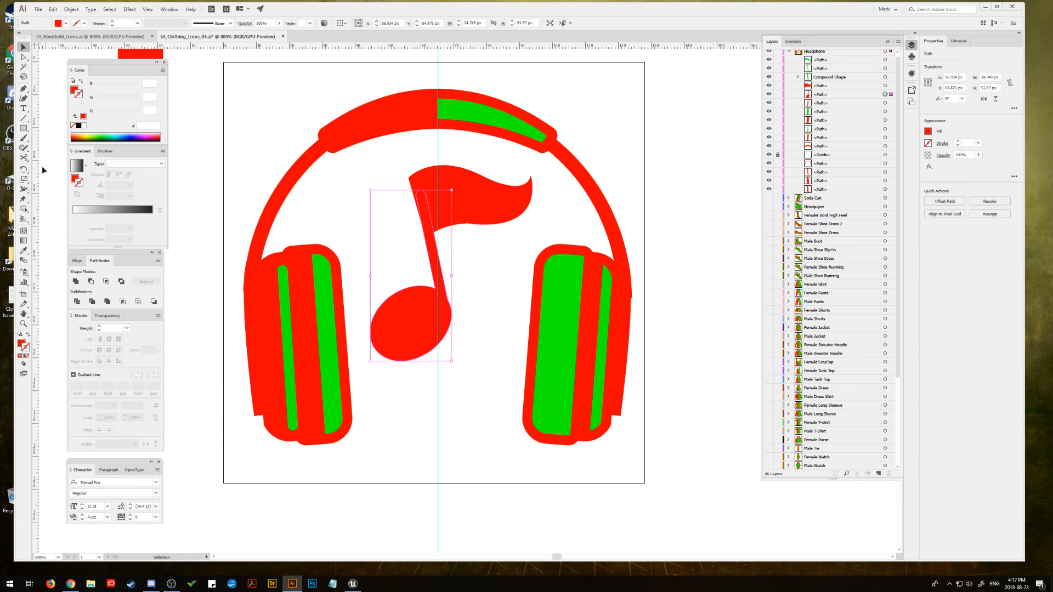
Step: Smooth the note's outline where the outer edge of the stem meets the note head, using the Smooth tool
click(24, 159)
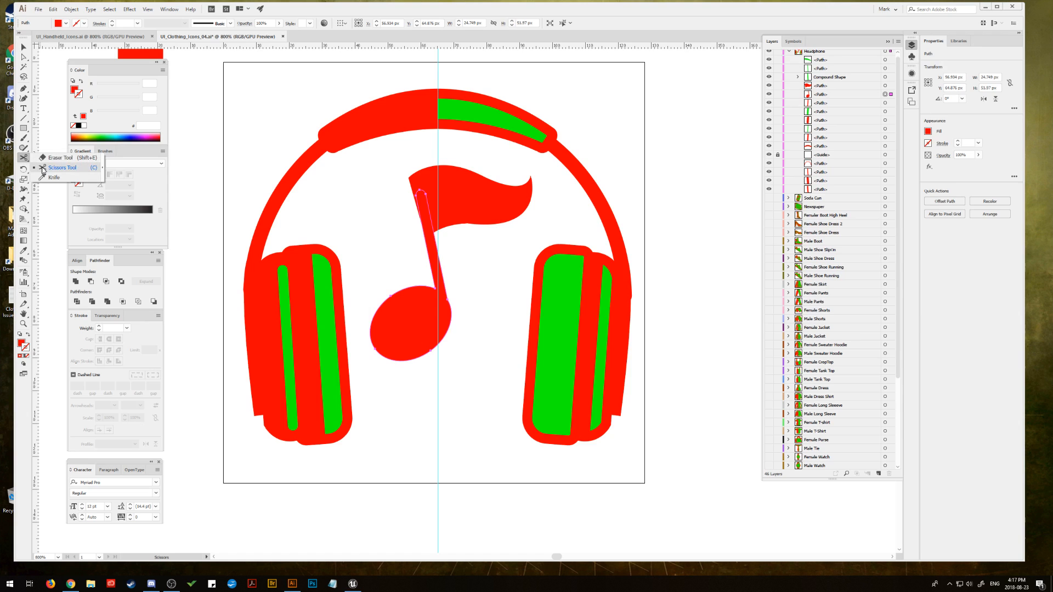
click(25, 149)
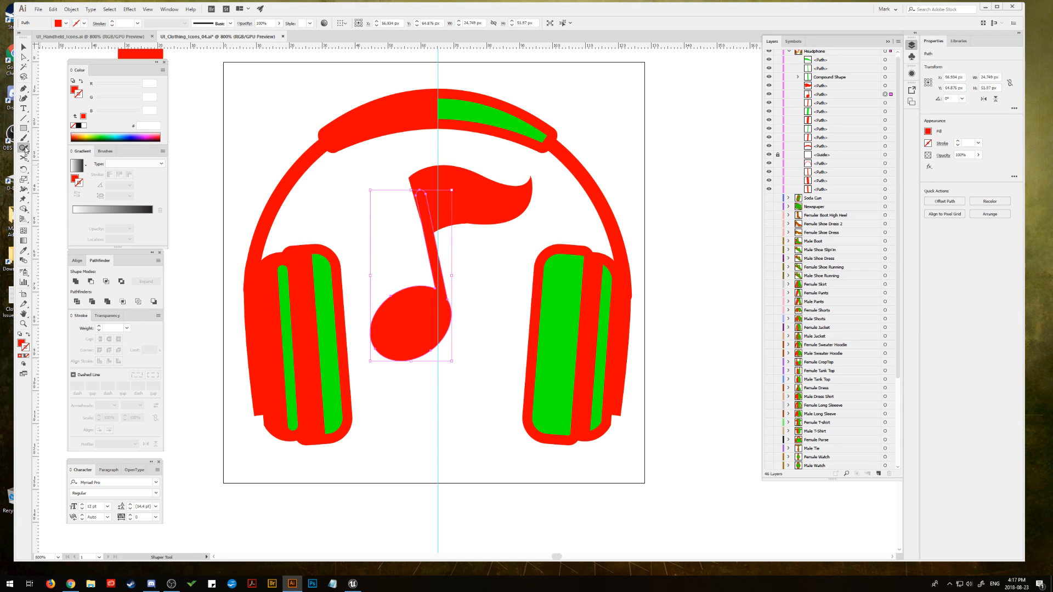
drag(26, 149, 55, 167)
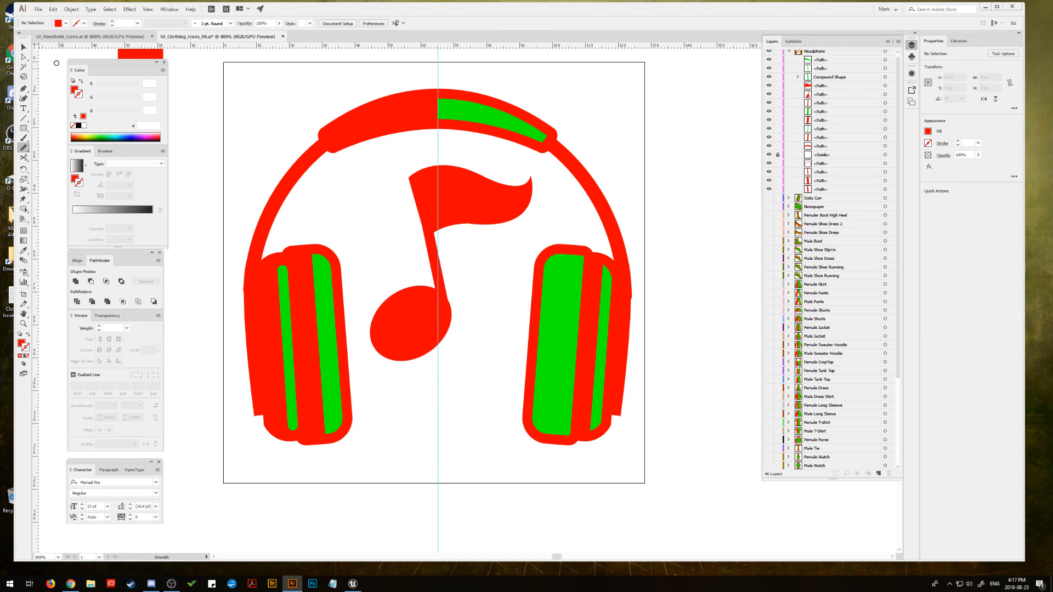
click(23, 47)
click(402, 328)
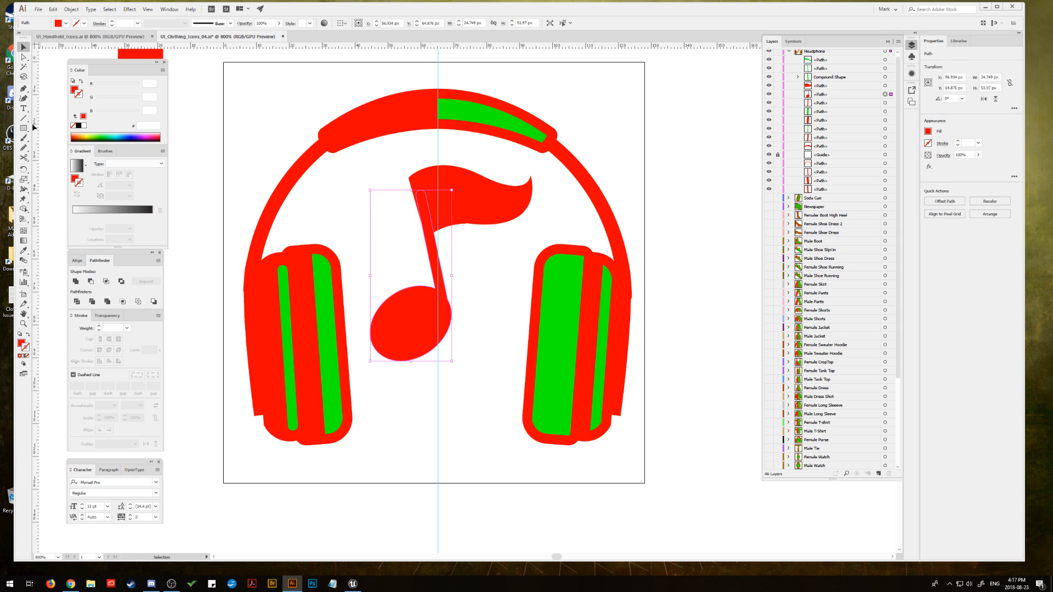
click(24, 147)
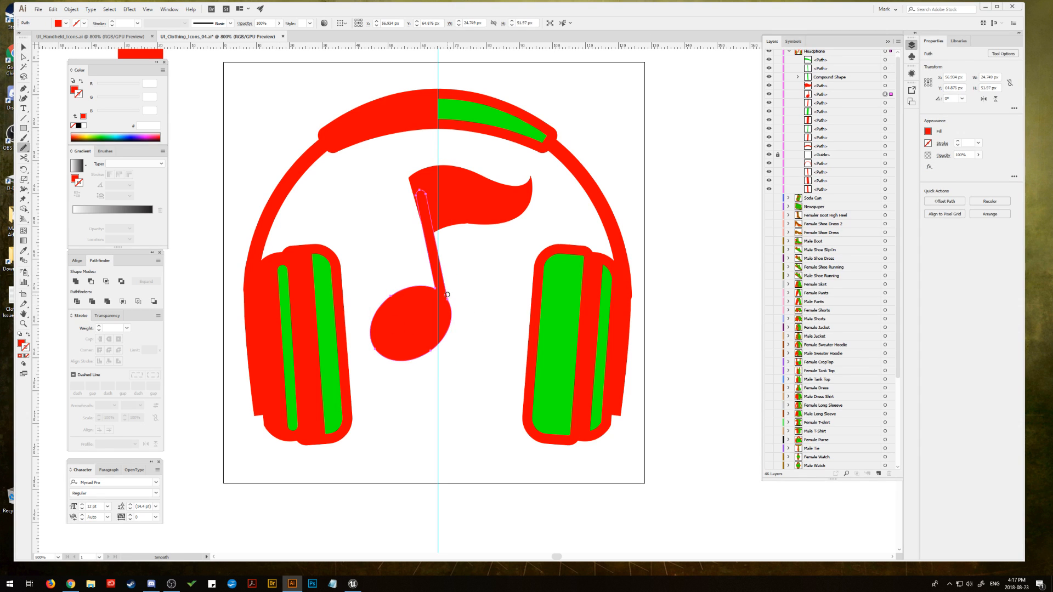
mouse_move(447, 294)
mouse_down()
mouse_move(444, 322)
mouse_move(444, 277)
mouse_move(450, 333)
mouse_move(453, 273)
mouse_up()
click(25, 48)
click(473, 293)
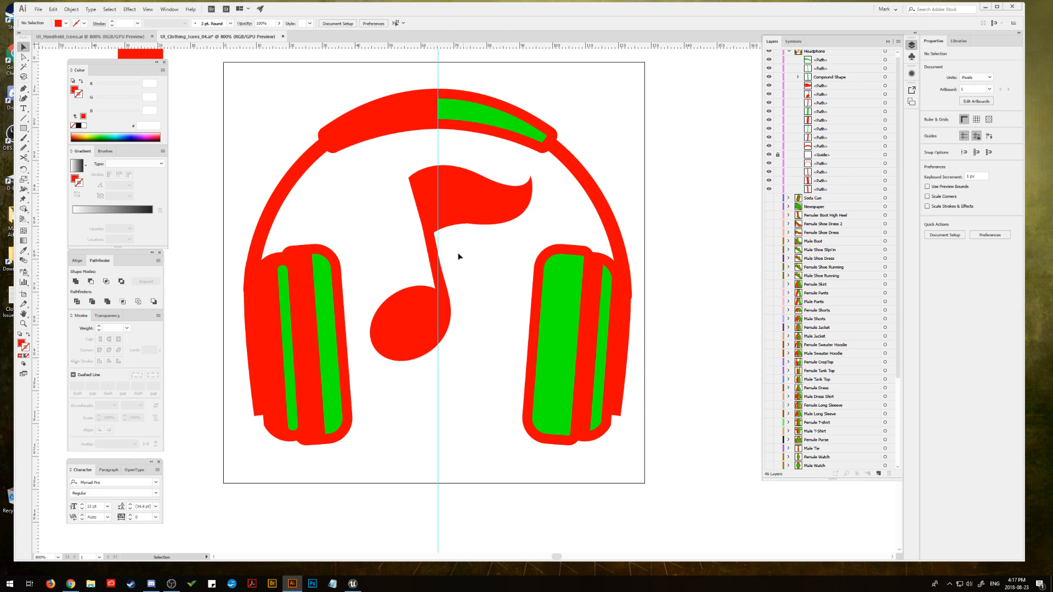
Step: Move the anchor point at the upper end of the note stem out to the flag's pointed upper-left corner
click(24, 323)
click(417, 273)
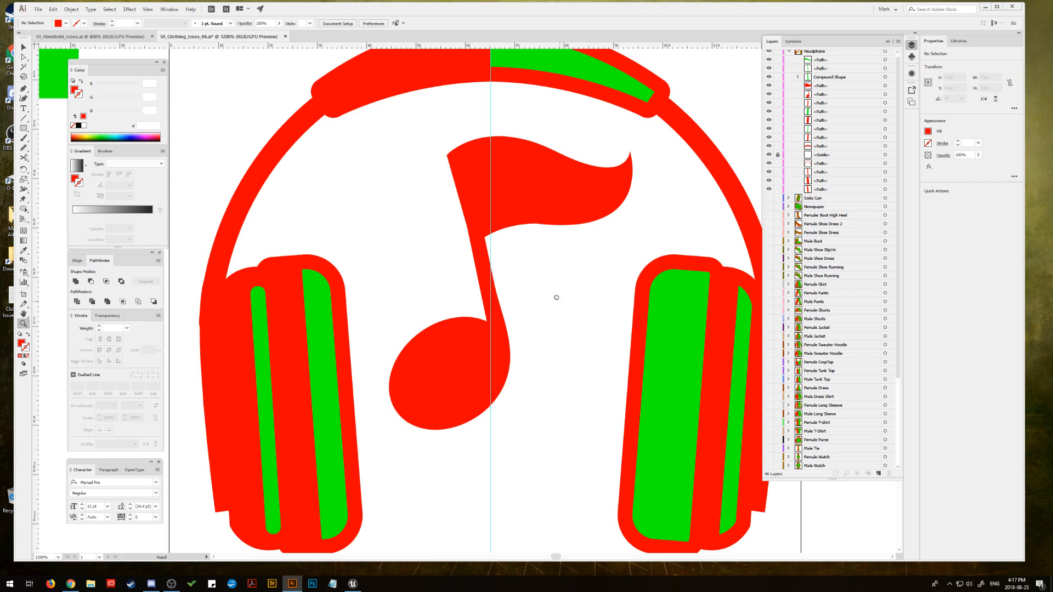
click(24, 58)
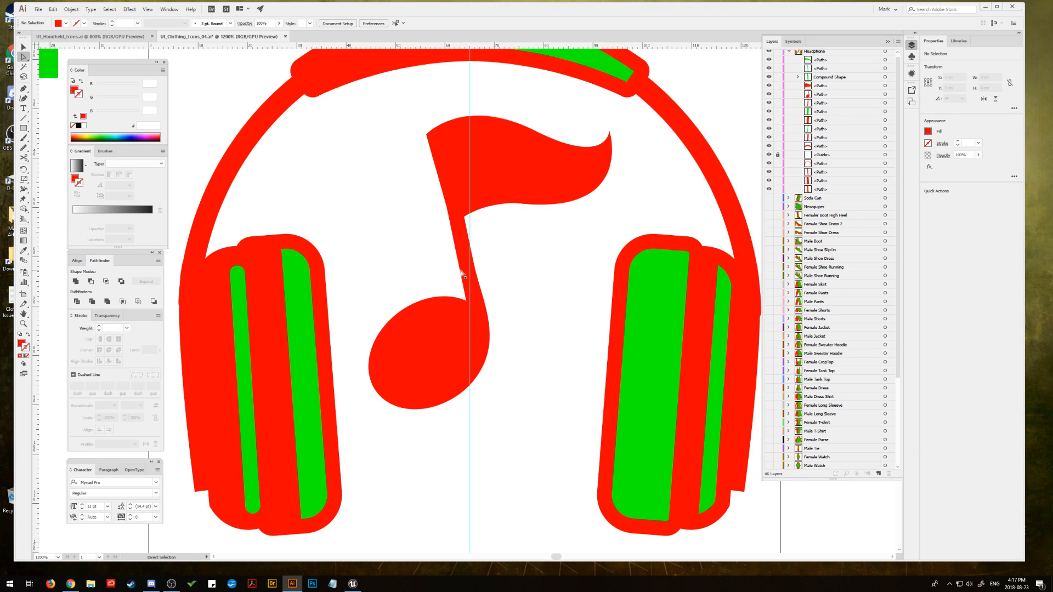
click(447, 185)
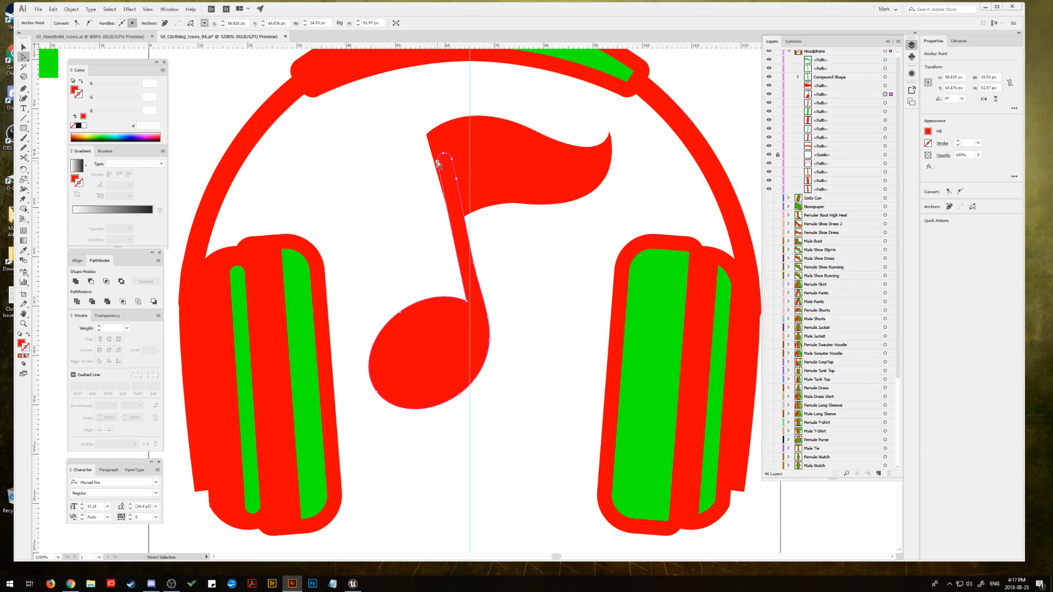
drag(438, 162, 426, 137)
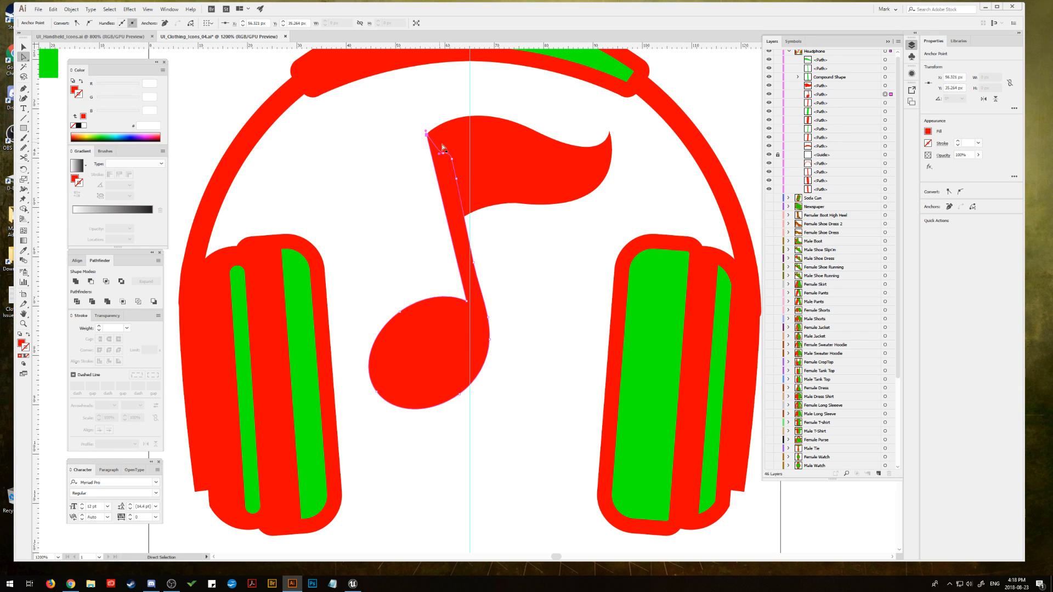
click(527, 250)
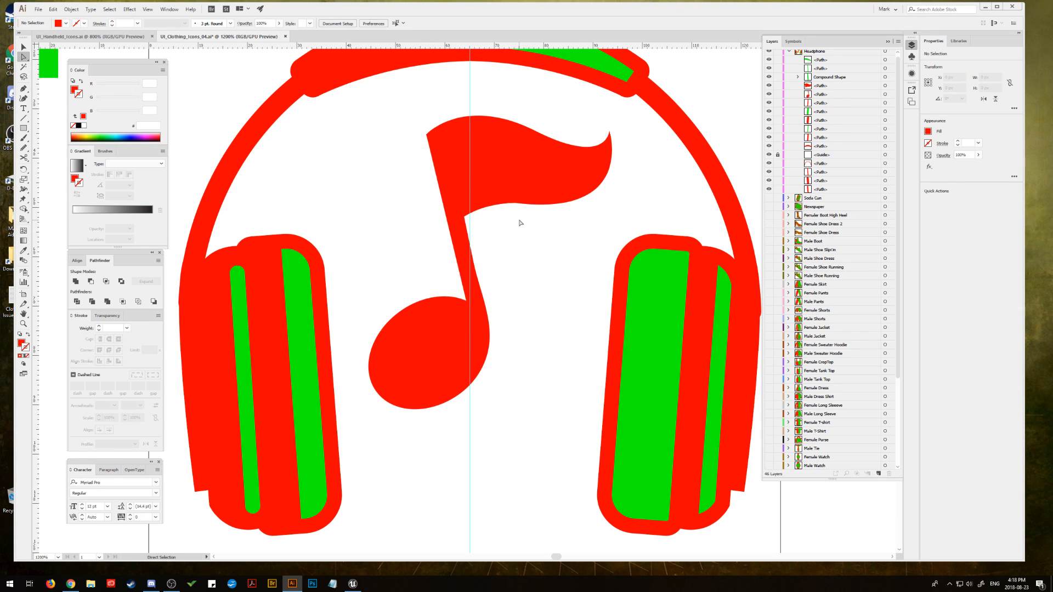
Step: Slightly round the sharp corner at the outer tip of the music note's flag
click(558, 171)
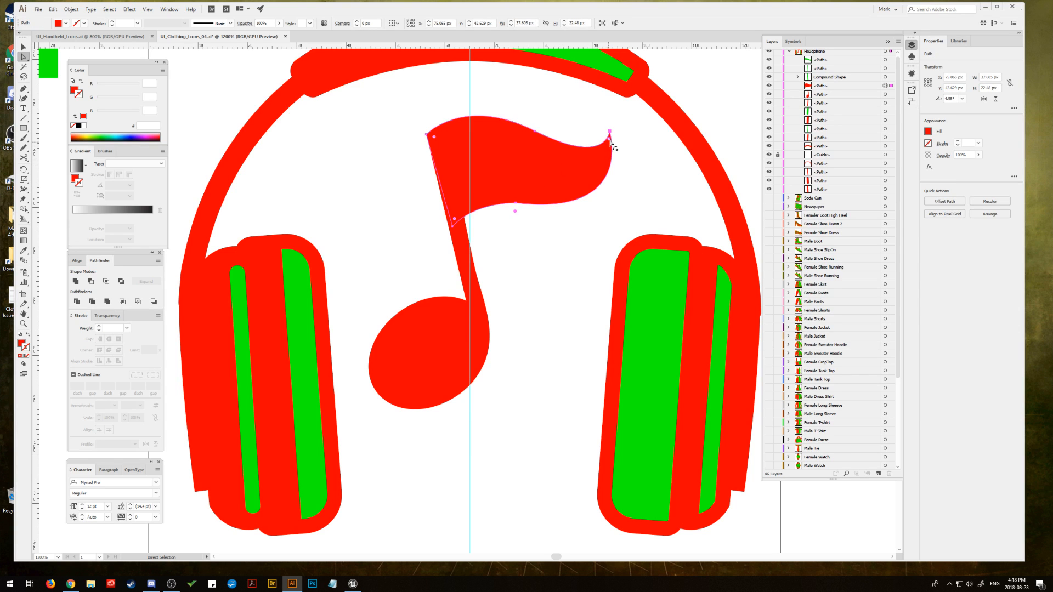
drag(610, 140, 611, 142)
click(633, 176)
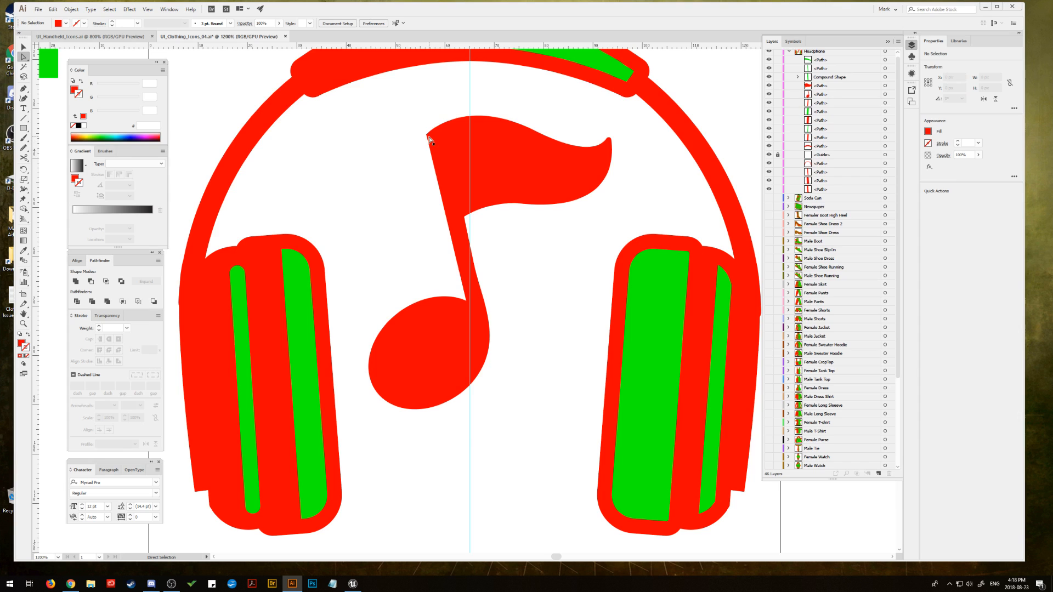
Step: Unite the note's flag with the stem and head into a single shape
click(23, 47)
click(464, 187)
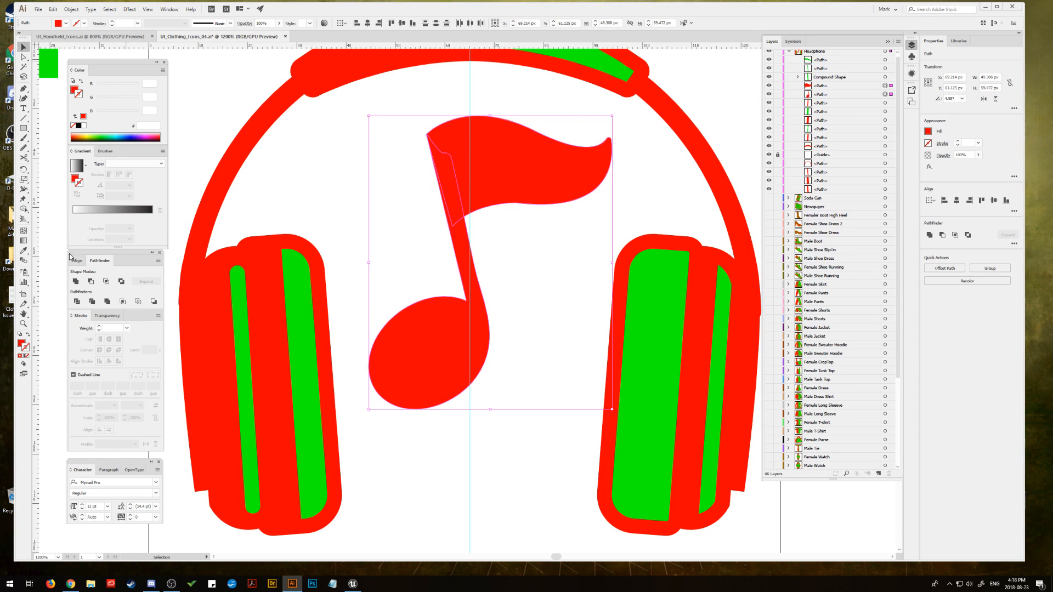
click(76, 281)
click(371, 181)
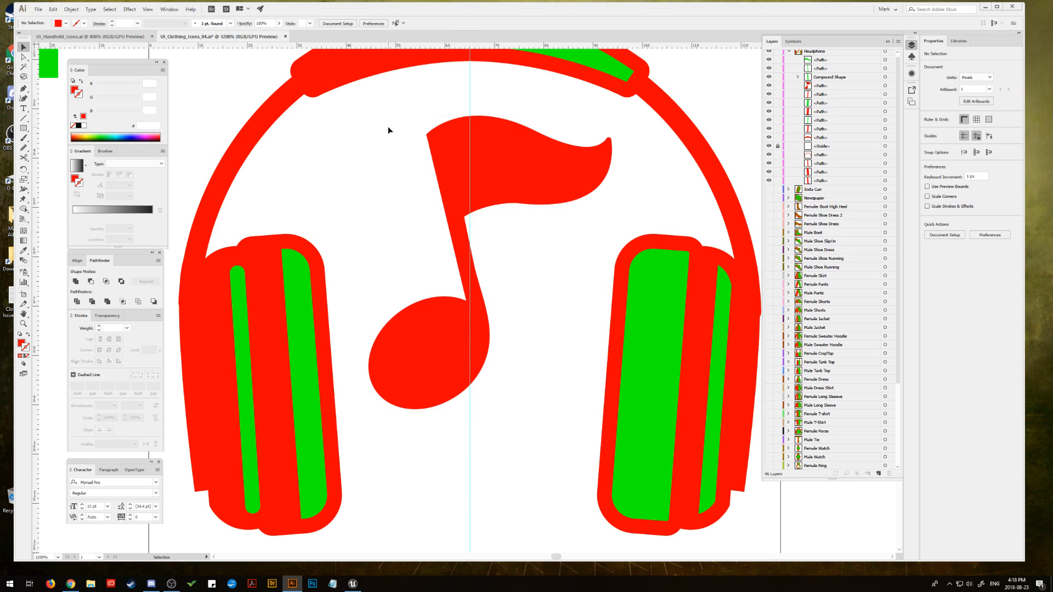
Step: Create an inset copy of the music note with Offset Path at -3 px, mitered joins and a miter limit of 4
click(470, 181)
click(71, 9)
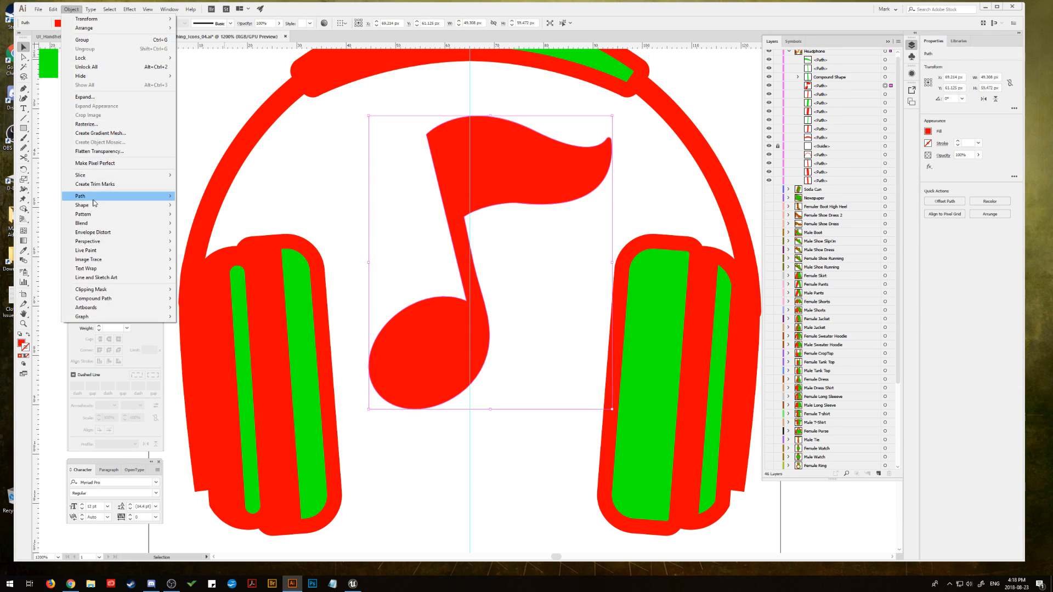
mouse_move(94, 197)
click(201, 226)
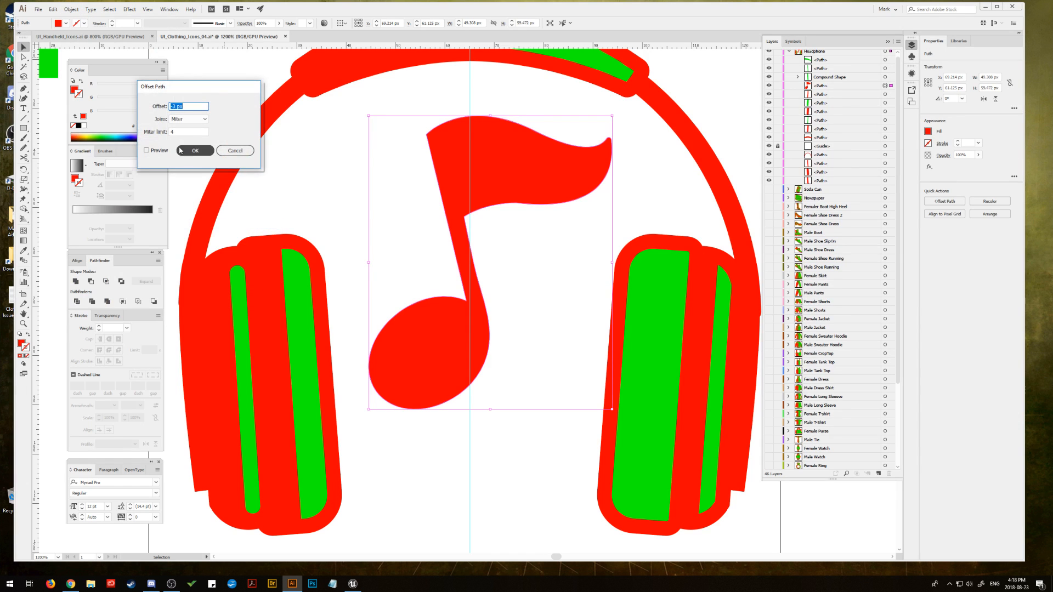
click(185, 151)
Step: Fill the note's inset shape with the green sampled from the right earcup's panel using the Eyedropper
key(i)
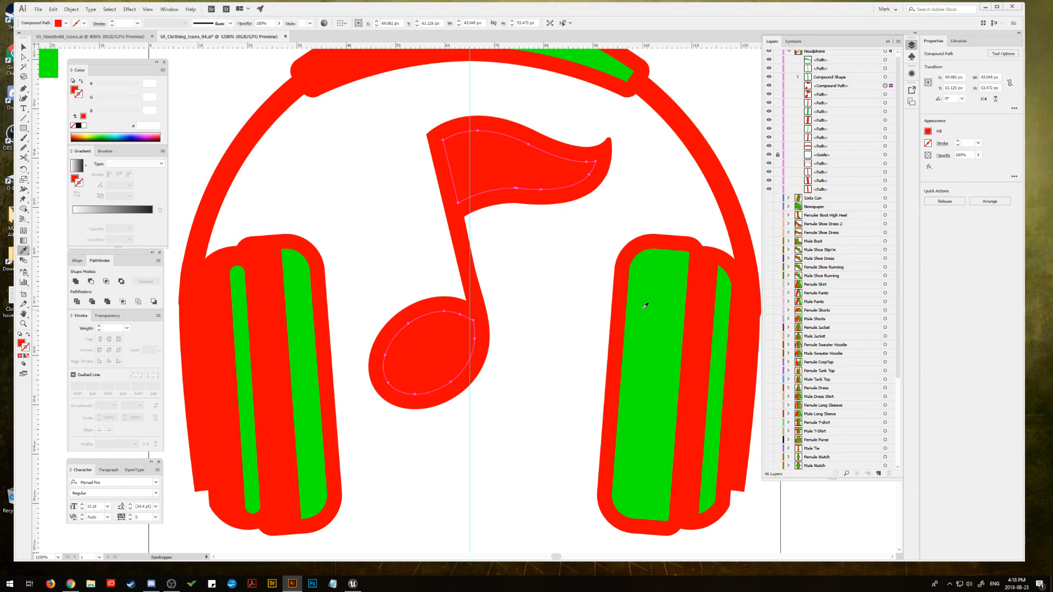
click(642, 306)
click(24, 46)
click(377, 226)
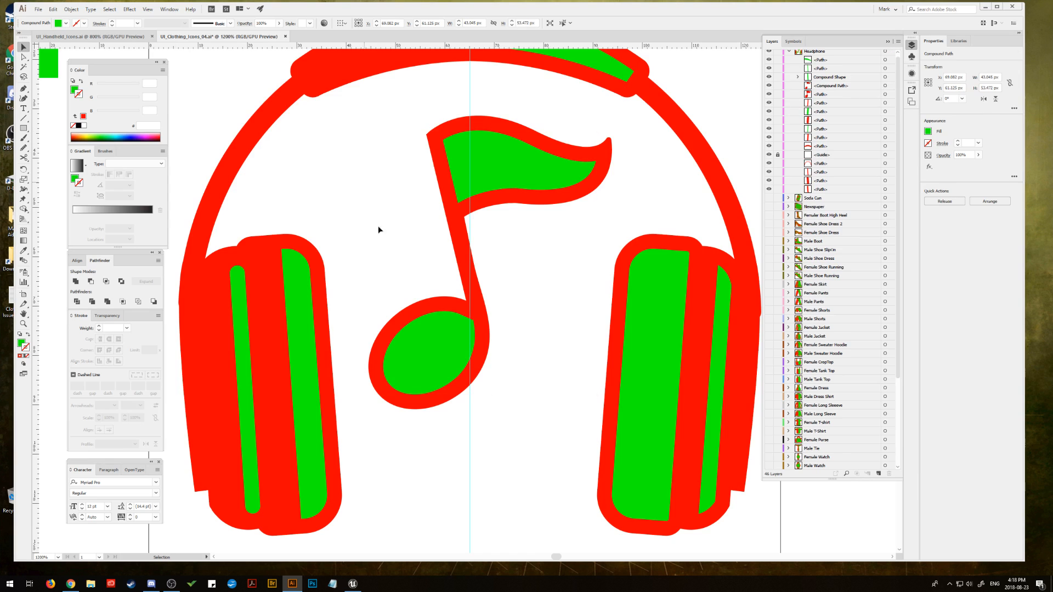
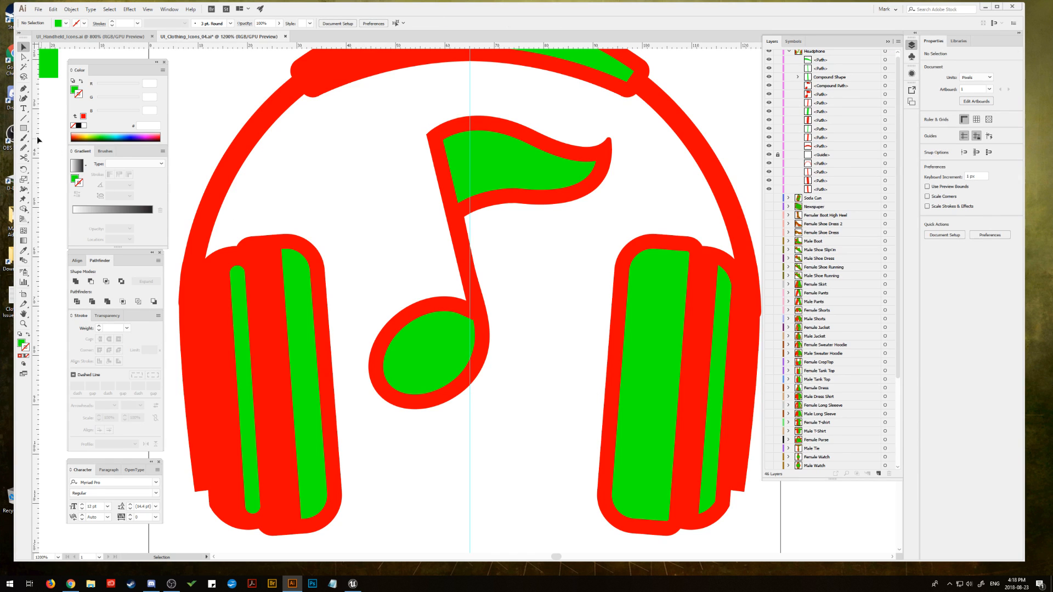
Step: Draw a closed Pen shape with a curved inner edge over the left part of the note head's green inset
click(24, 129)
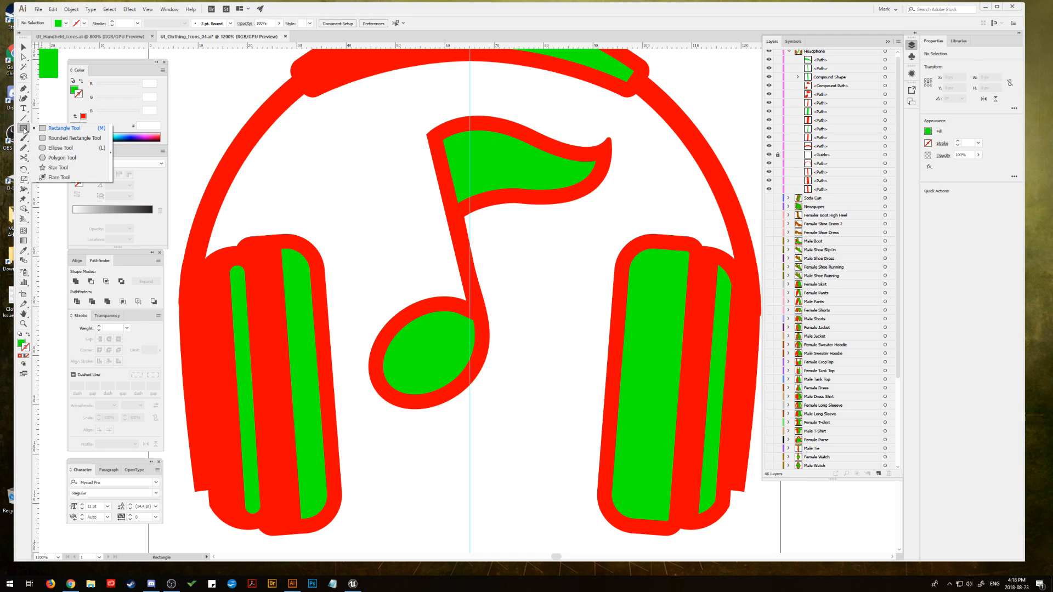
key(p)
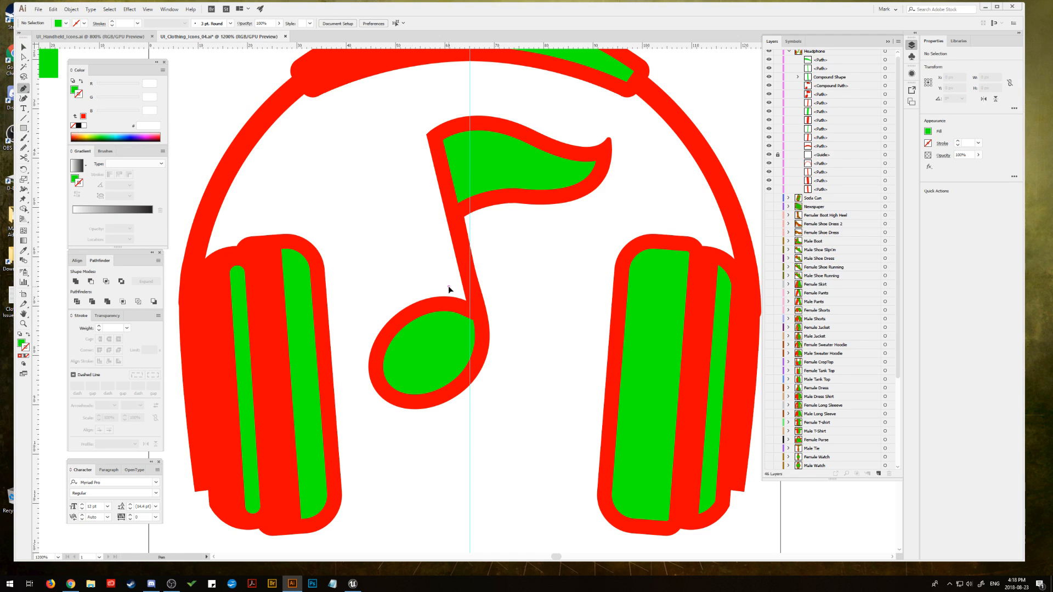
click(449, 286)
drag(392, 404, 314, 433)
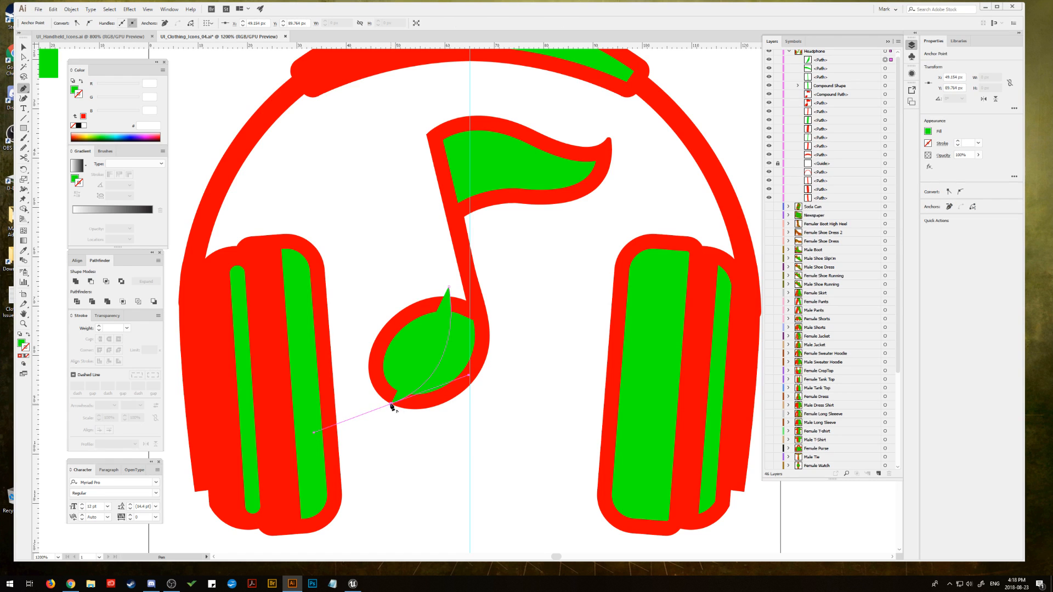
click(391, 403)
click(361, 379)
click(366, 307)
click(427, 270)
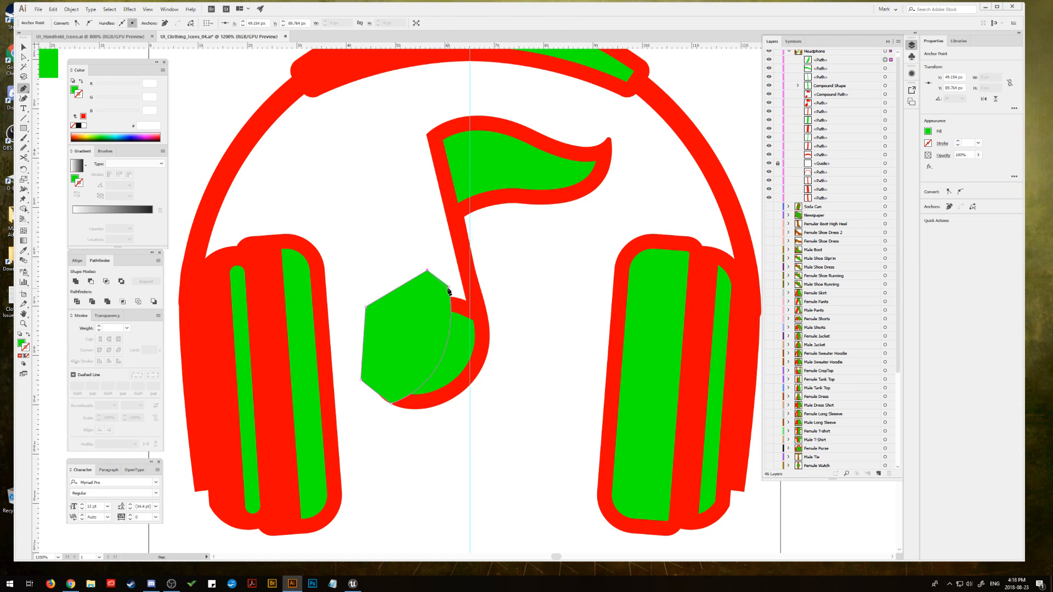
click(449, 287)
Step: Subtract the drawn shape from the note's green inset with Minus Front, leaving a crescent highlight on the head
key(v)
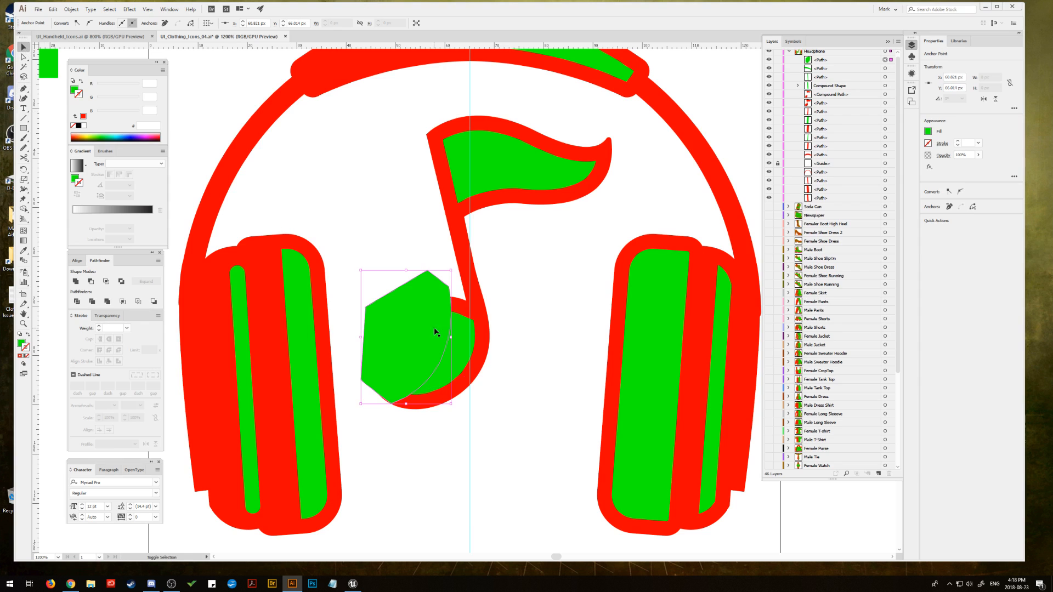
click(453, 347)
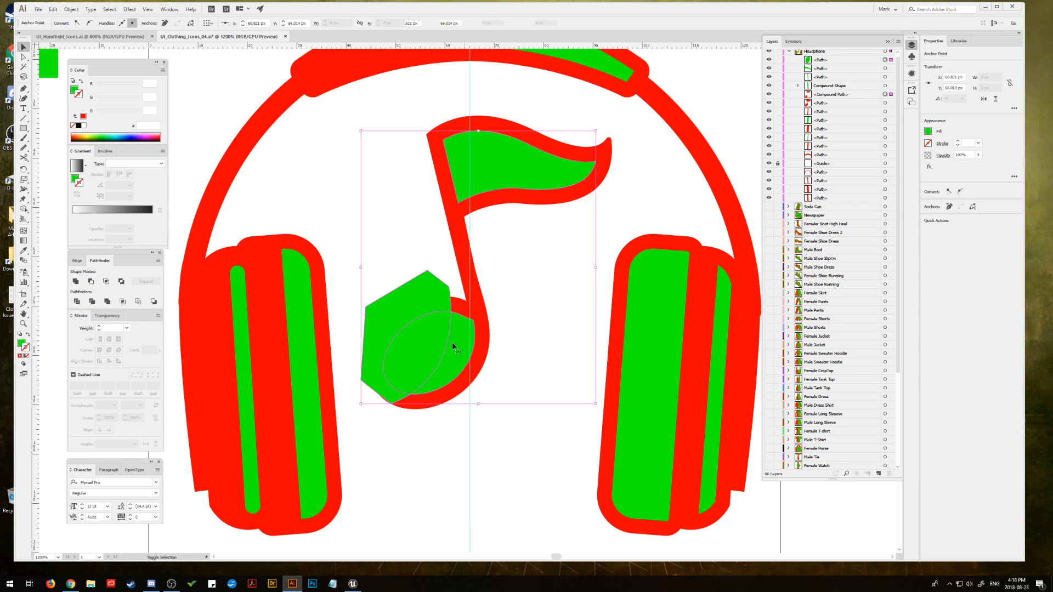
click(91, 281)
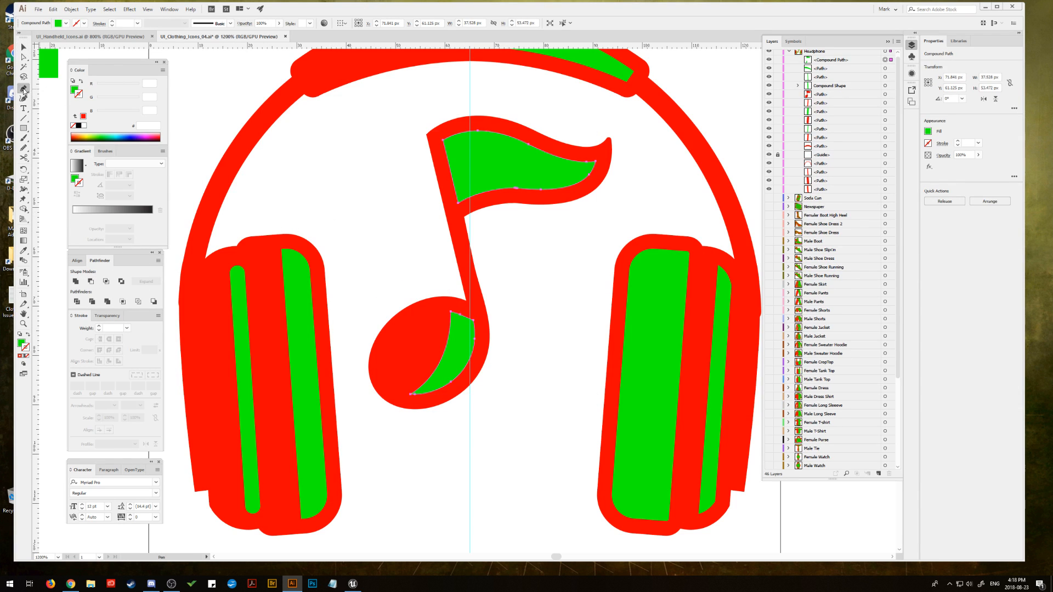
Step: Round the upper-right corner of the green crescent on the note head
click(23, 57)
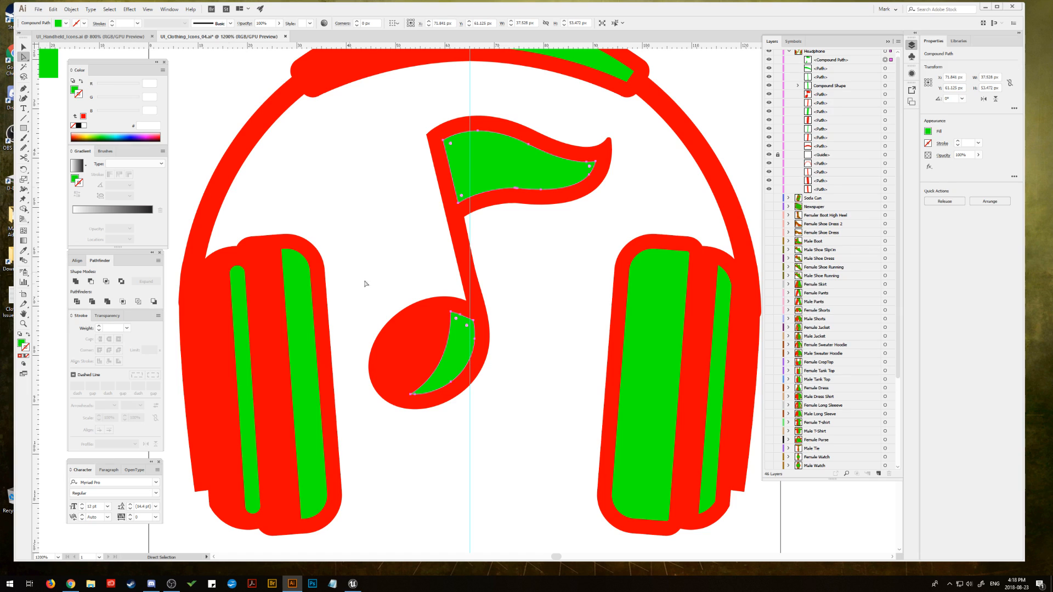
click(474, 321)
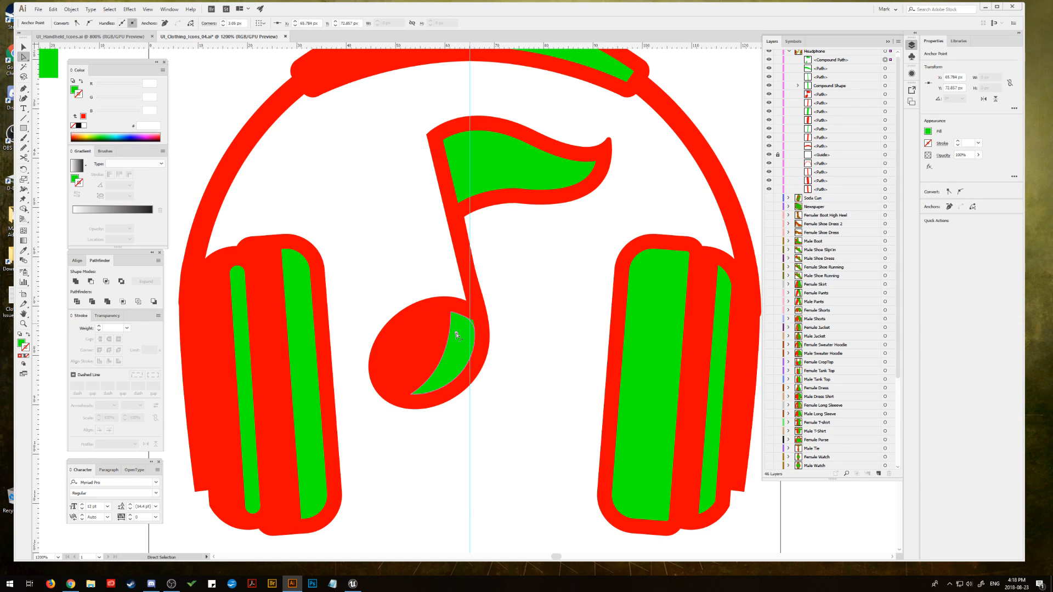
click(450, 333)
click(386, 231)
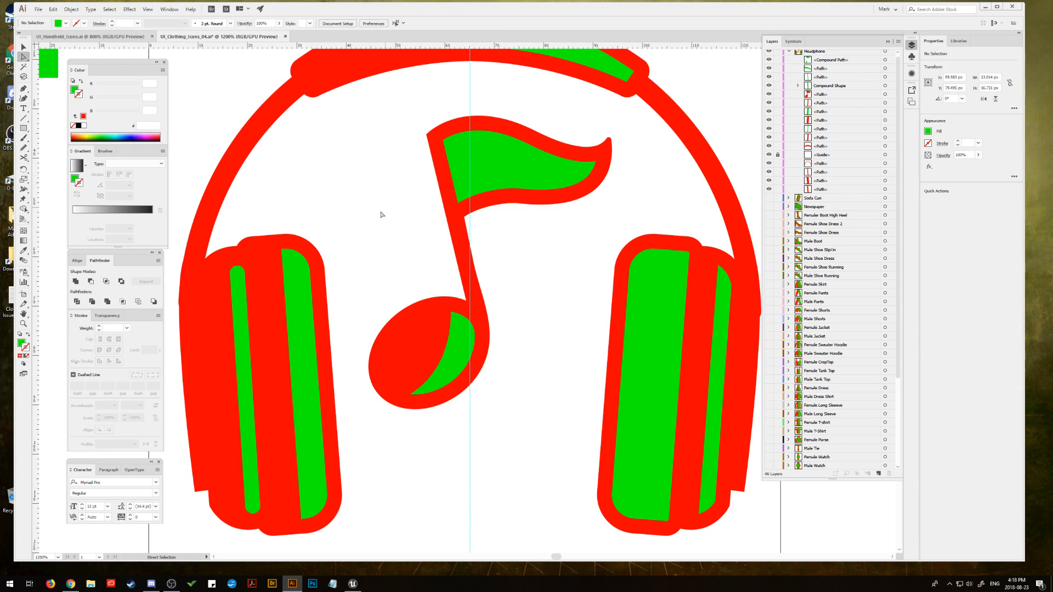
click(483, 183)
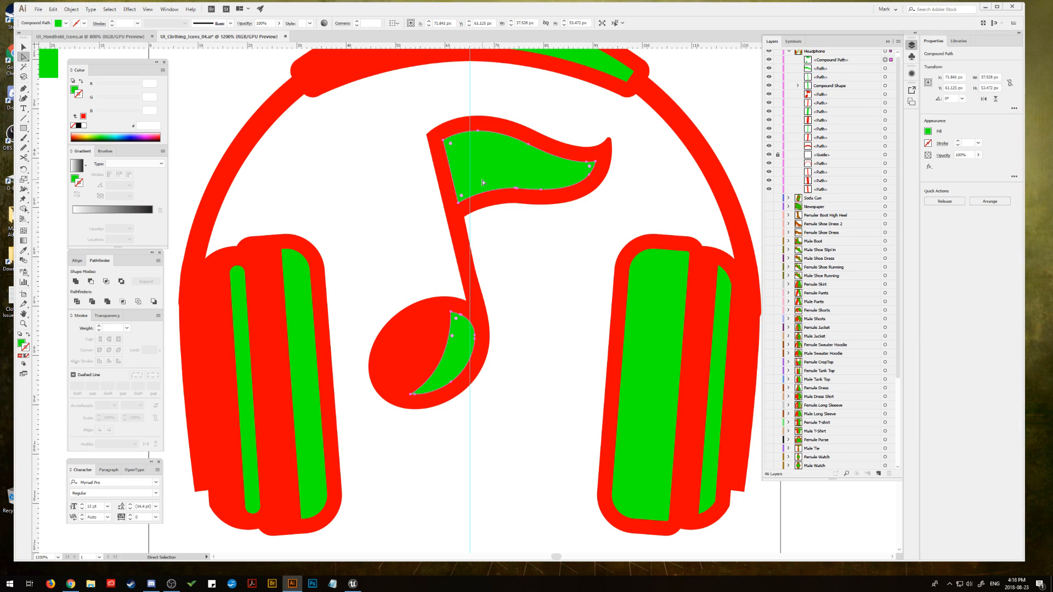
click(24, 47)
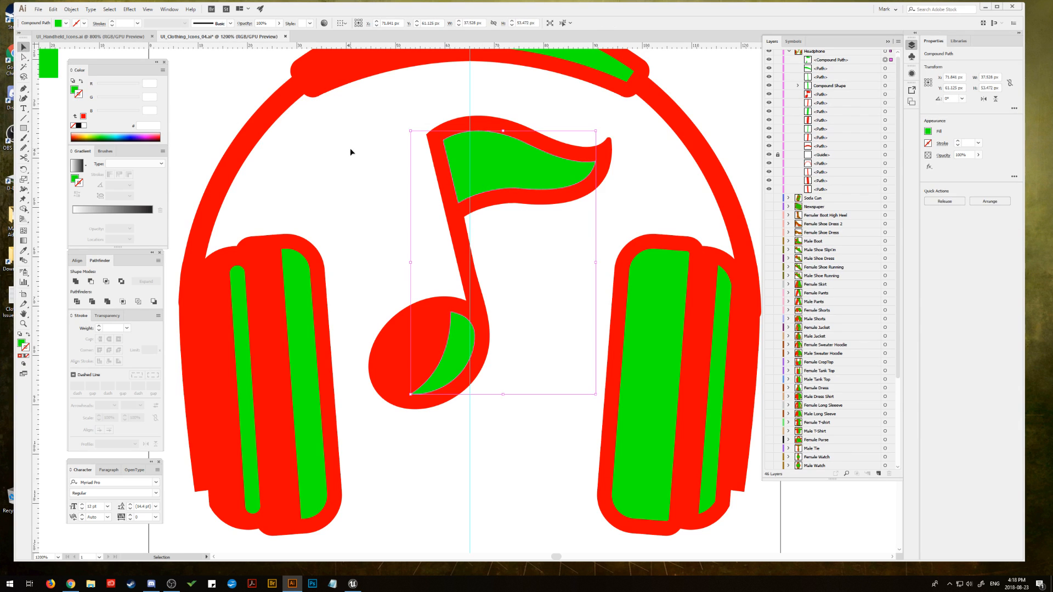
click(366, 153)
Step: Draw a closed Pen shape with a wavy upper edge over the lower half of the flag's green inset
click(24, 89)
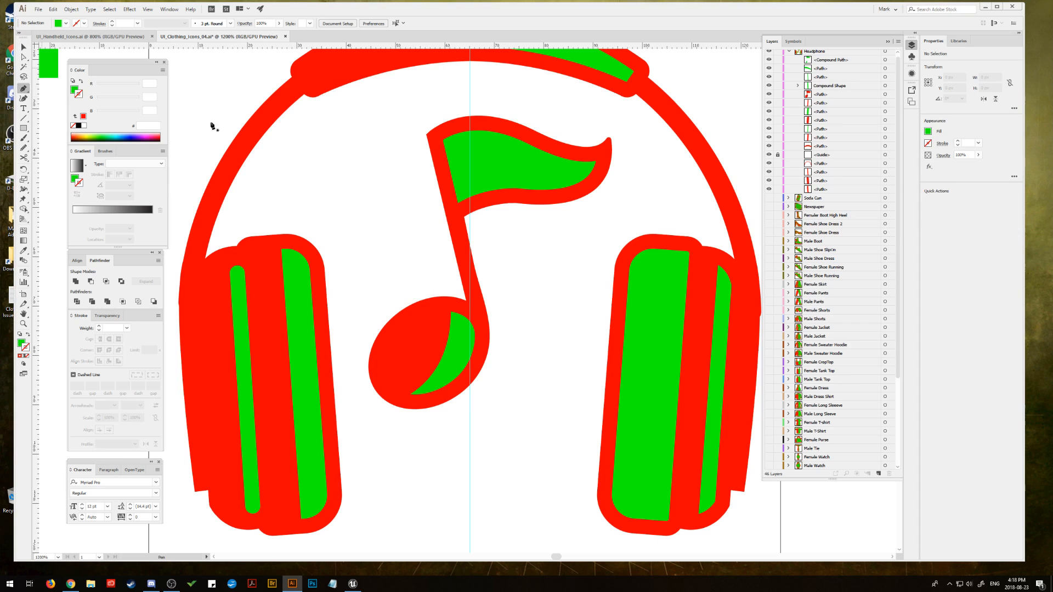
click(425, 183)
drag(560, 174, 659, 204)
click(560, 174)
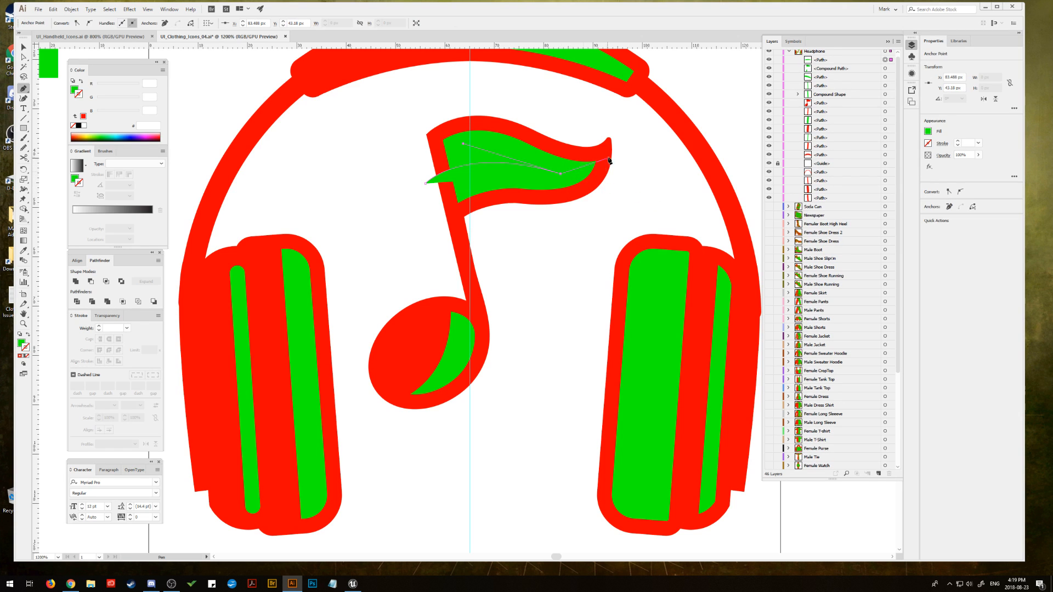
drag(604, 152, 613, 129)
click(604, 152)
click(595, 211)
click(549, 219)
click(497, 225)
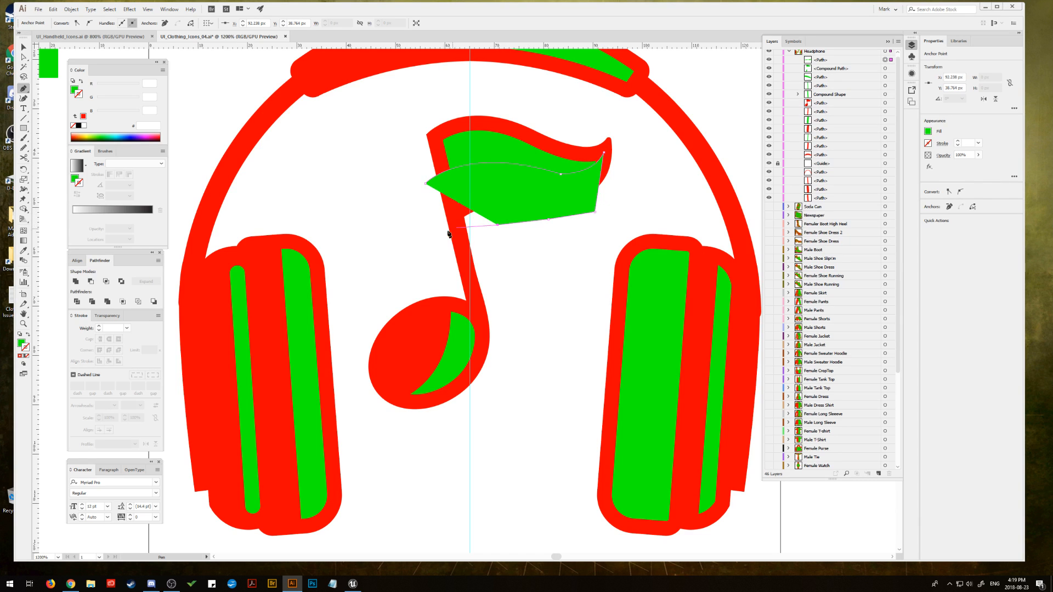
click(442, 237)
click(426, 183)
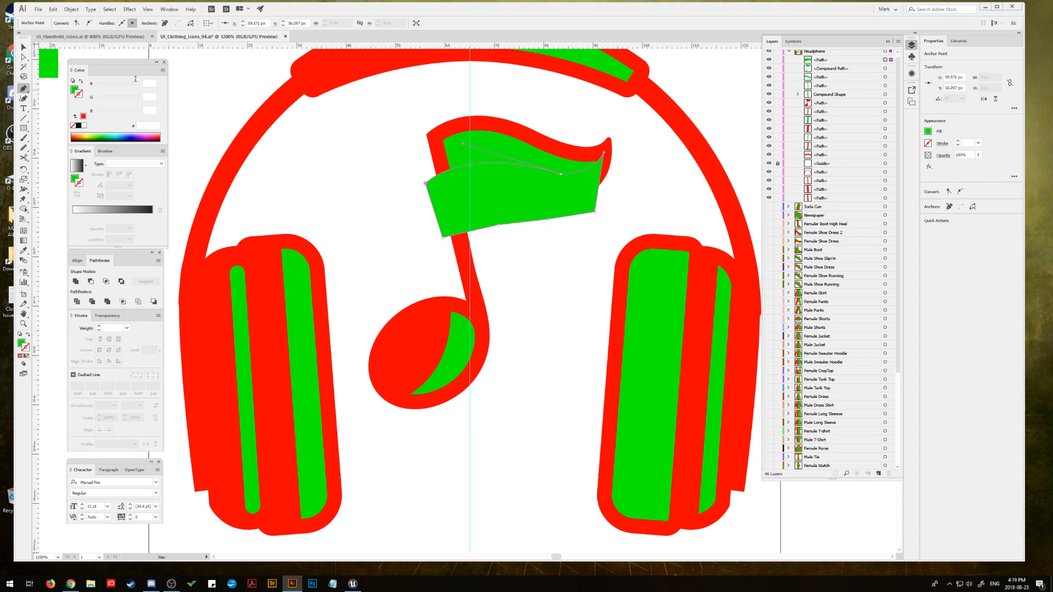
Step: Subtract the wavy shape from the note's green inset with Minus Front, leaving a highlight along the flag's upper edge
click(25, 55)
click(24, 49)
shift+click(481, 148)
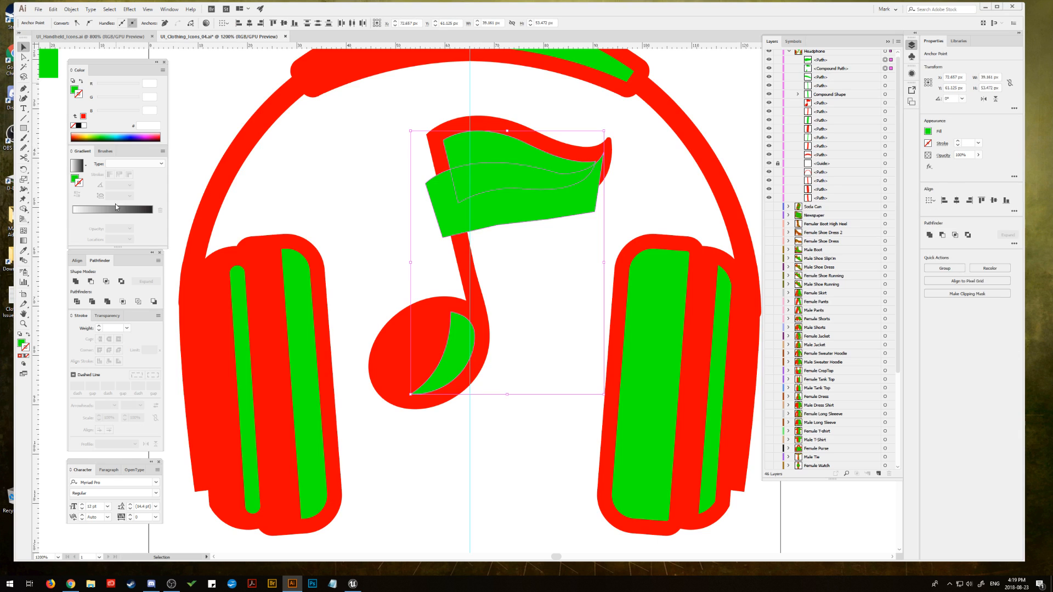
click(91, 281)
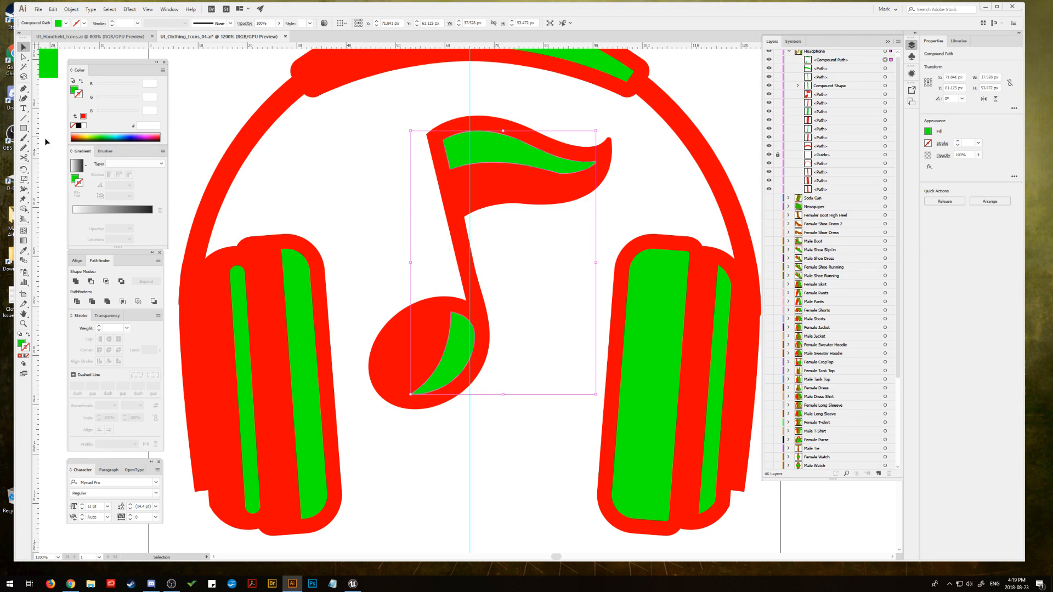
Step: Smooth the lower curve of the flag's green highlight near its outer tip with the Smooth tool
click(23, 147)
mouse_move(566, 172)
mouse_down()
mouse_move(524, 164)
mouse_move(578, 169)
mouse_up()
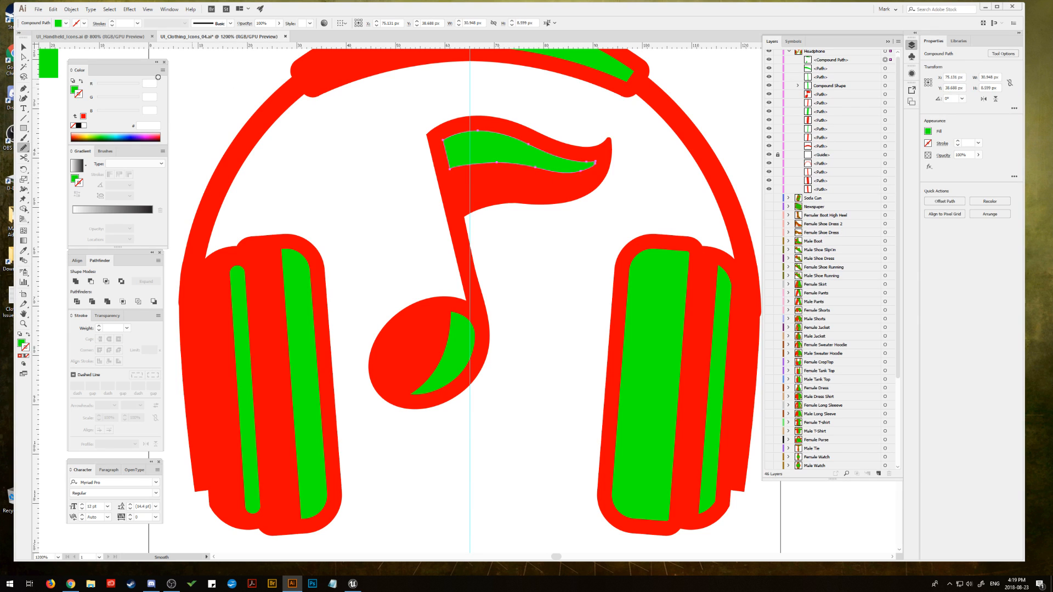
click(23, 49)
click(391, 208)
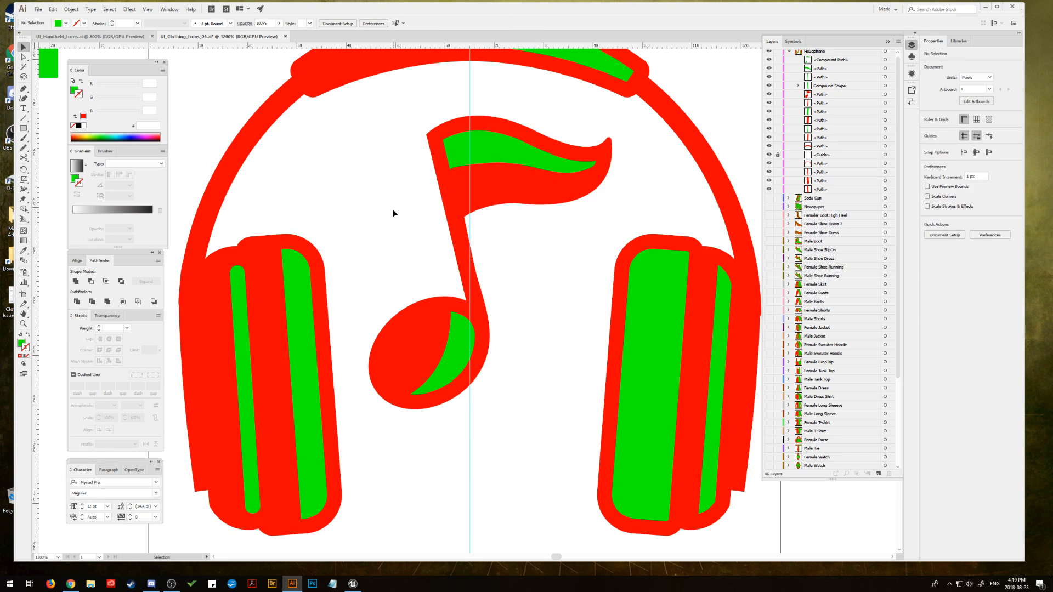
Step: Rotate the whole music note about 2° counter-clockwise and shift it slightly down and right between the earcups
key(ctrl+minus)
key(ctrl+minus)
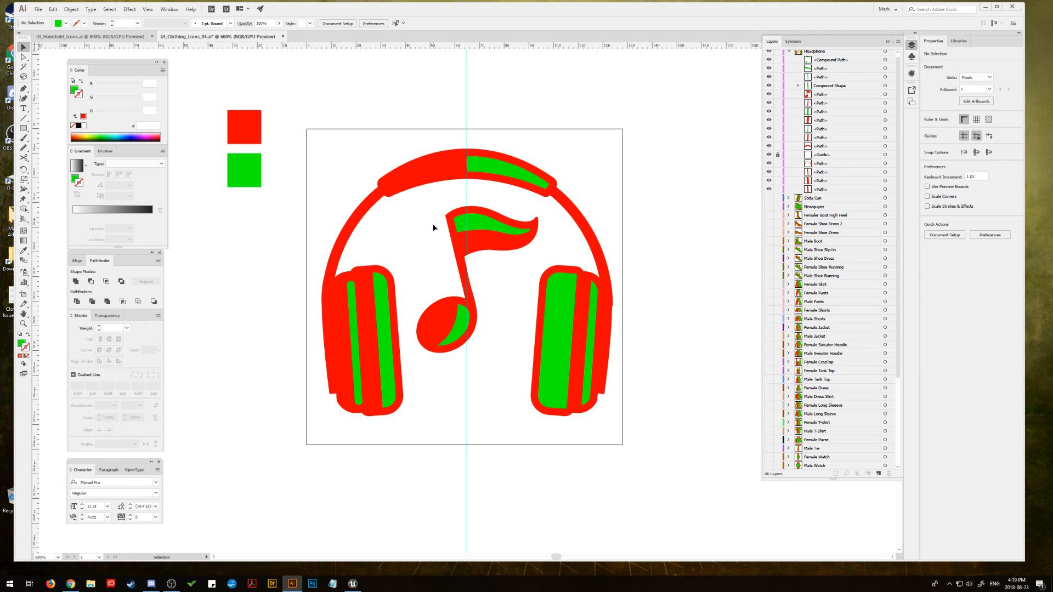
drag(420, 204, 505, 339)
drag(543, 205, 540, 202)
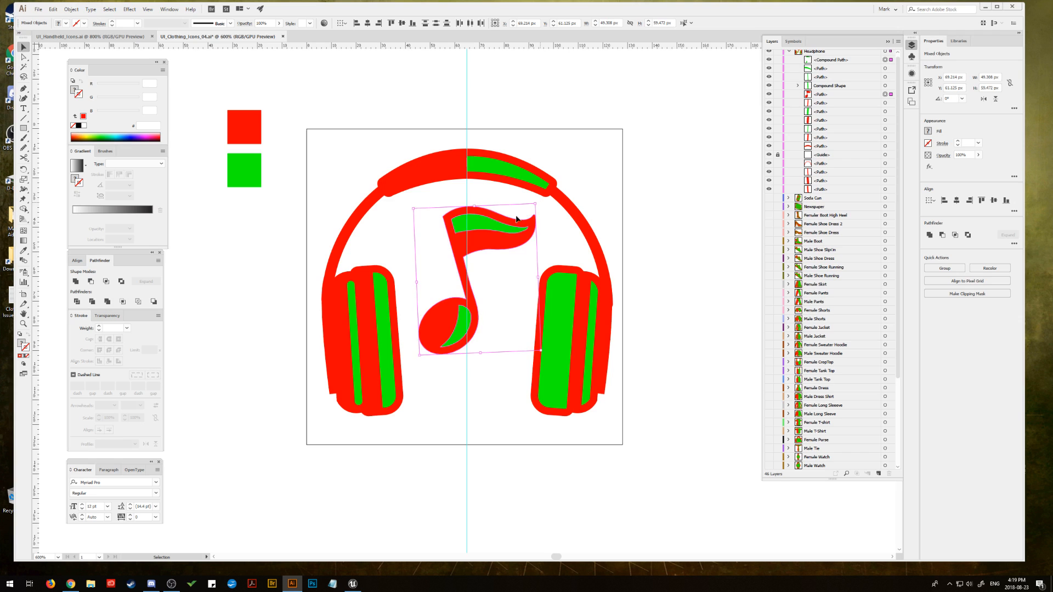
drag(498, 232, 497, 235)
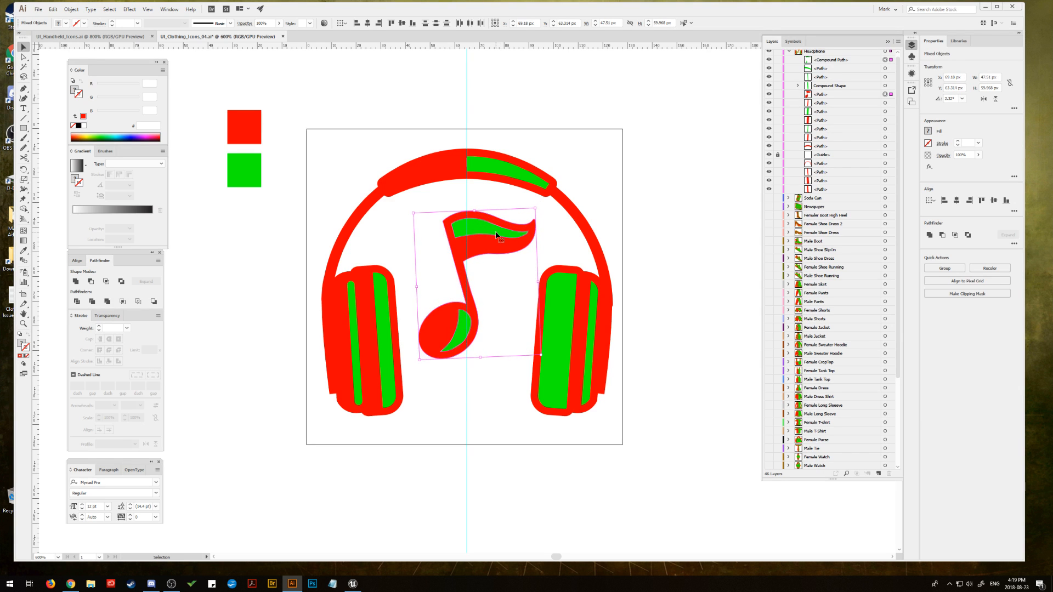
key(Right)
click(245, 236)
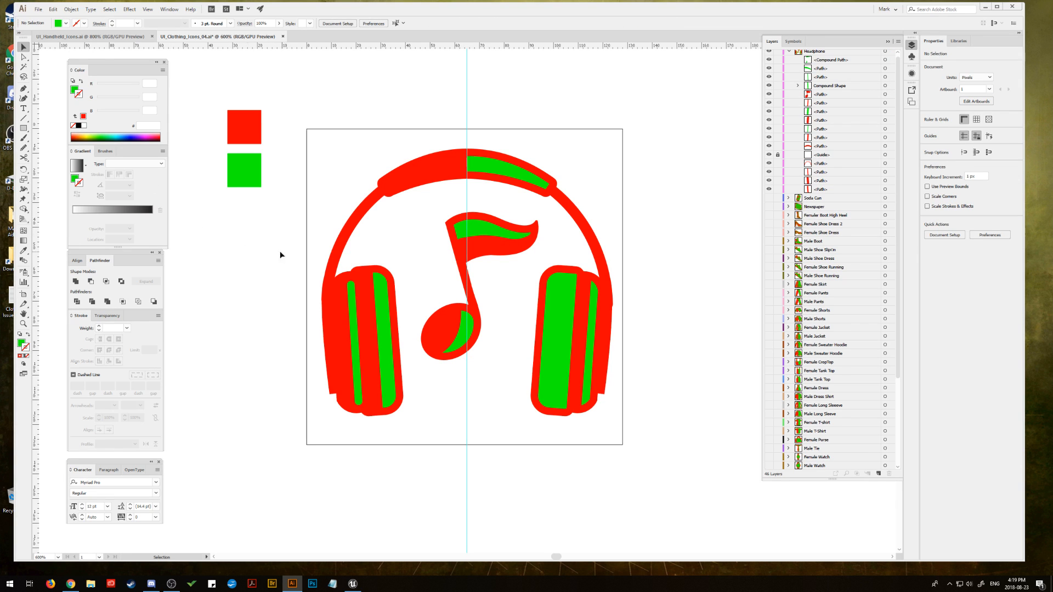
Step: Draw a short slanted line about 11 px wide across the upper part of the left earcup's narrow green stripe
click(24, 324)
click(351, 340)
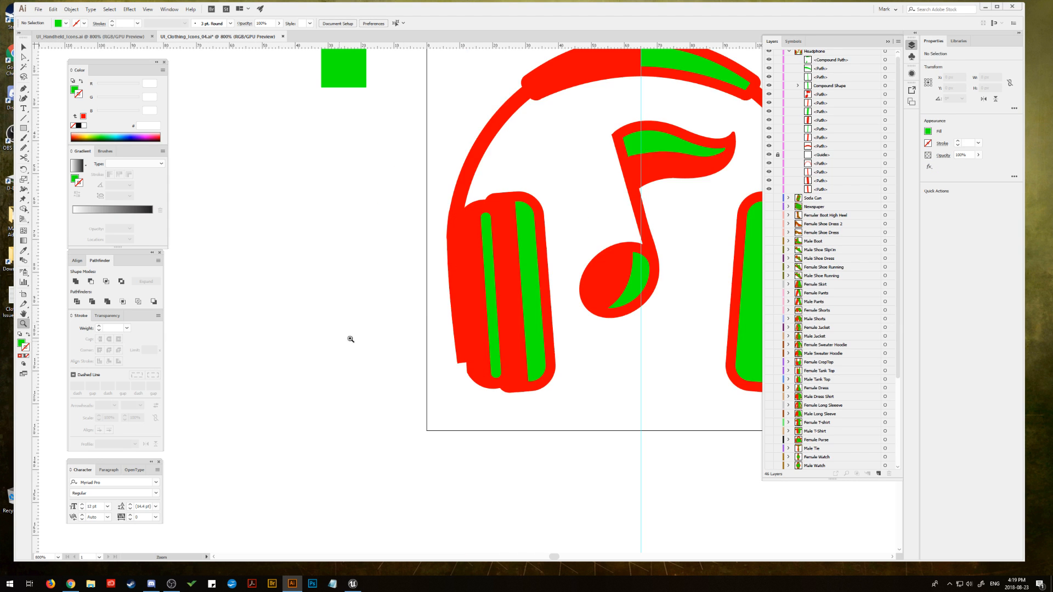
drag(351, 340, 287, 347)
click(472, 290)
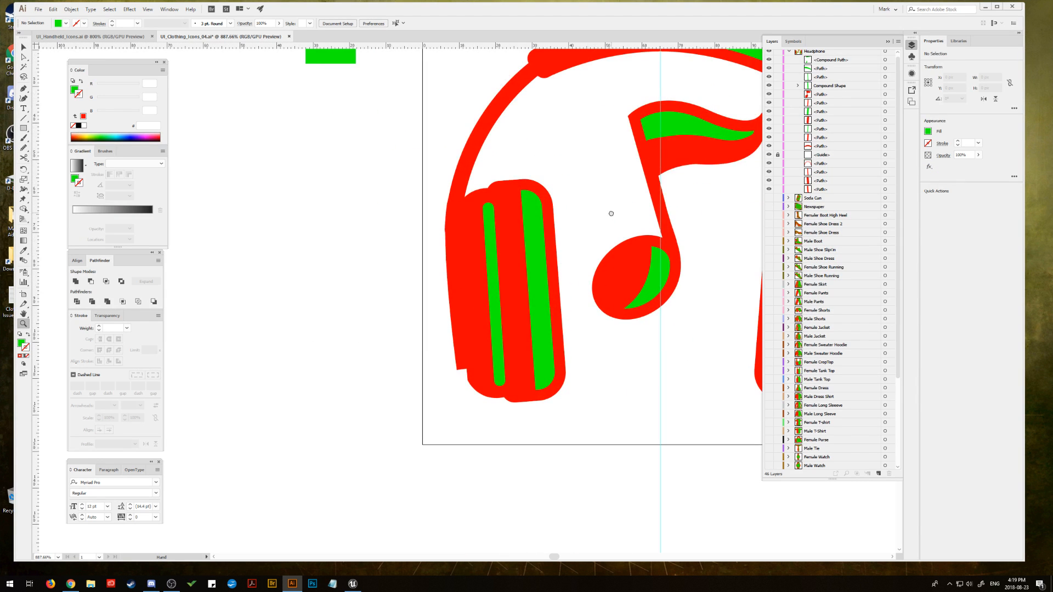
drag(611, 213, 433, 255)
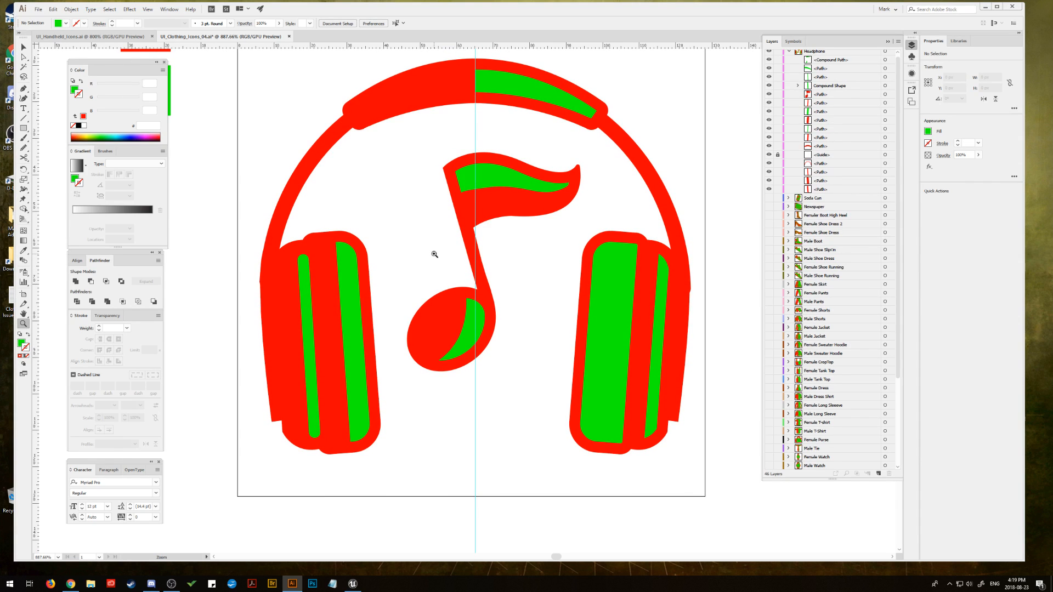
click(23, 47)
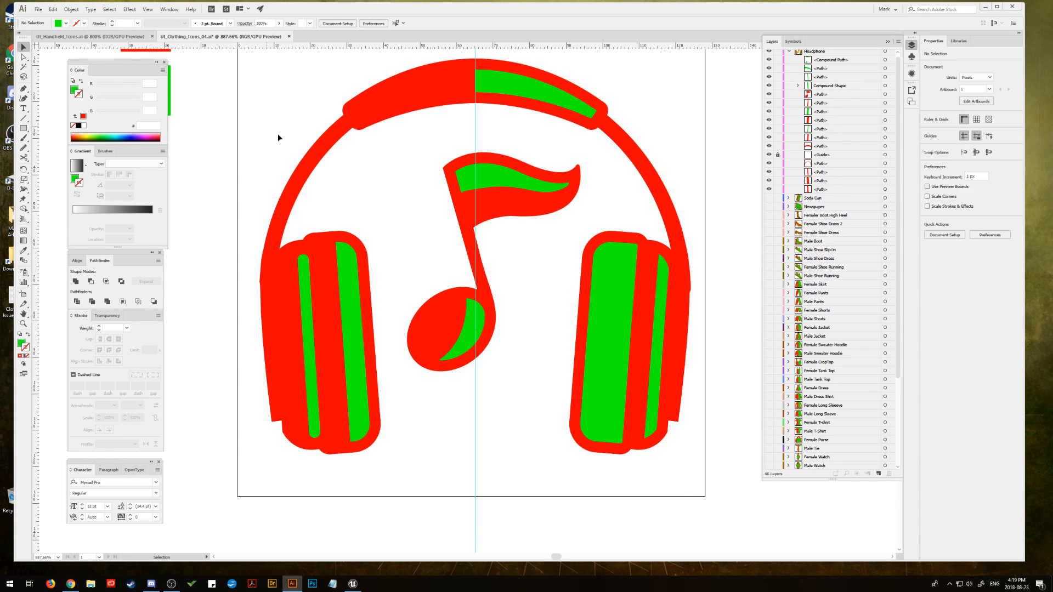
click(23, 89)
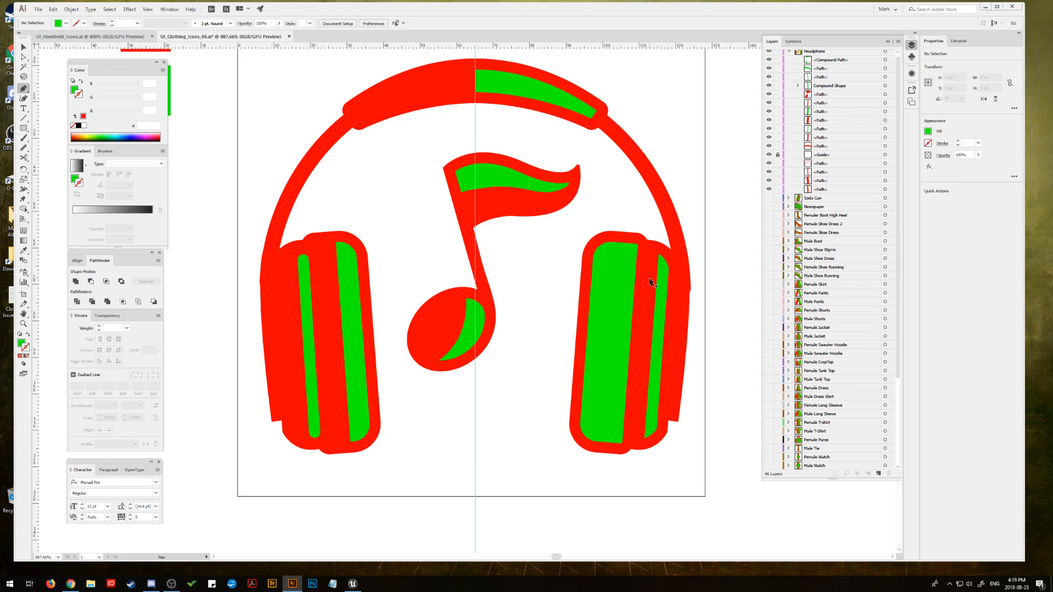
click(323, 266)
click(283, 279)
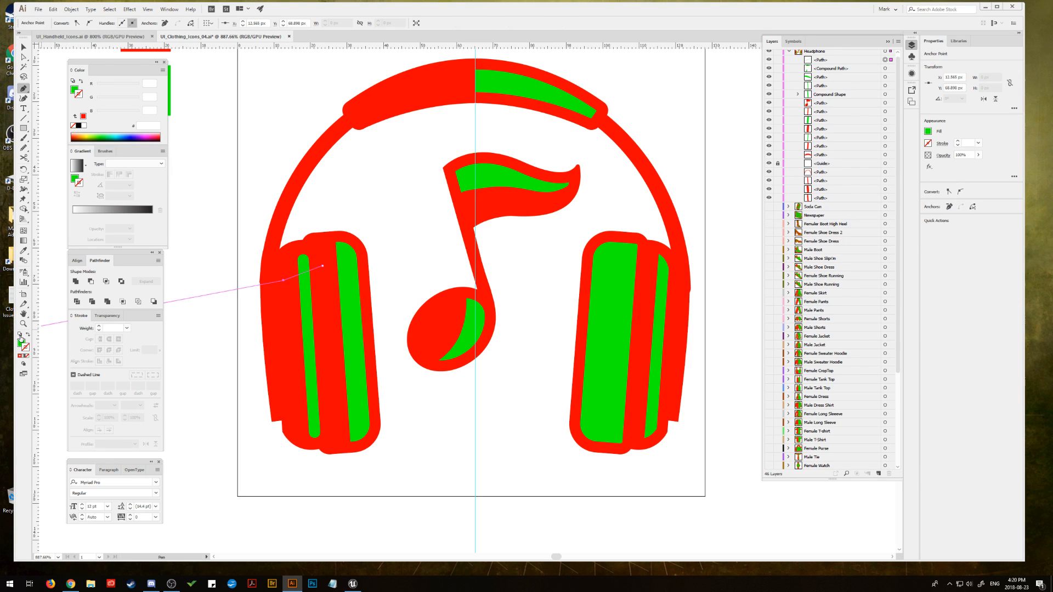
Step: Give the slanted line no fill and a red 3 pt stroke with round caps
click(20, 357)
click(21, 342)
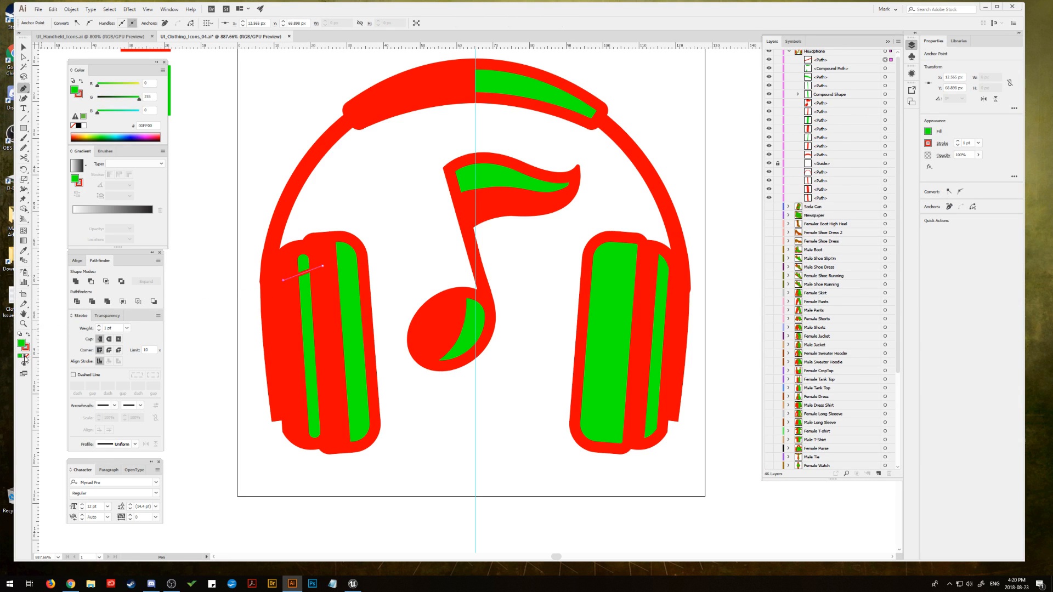
click(27, 356)
click(100, 327)
click(99, 327)
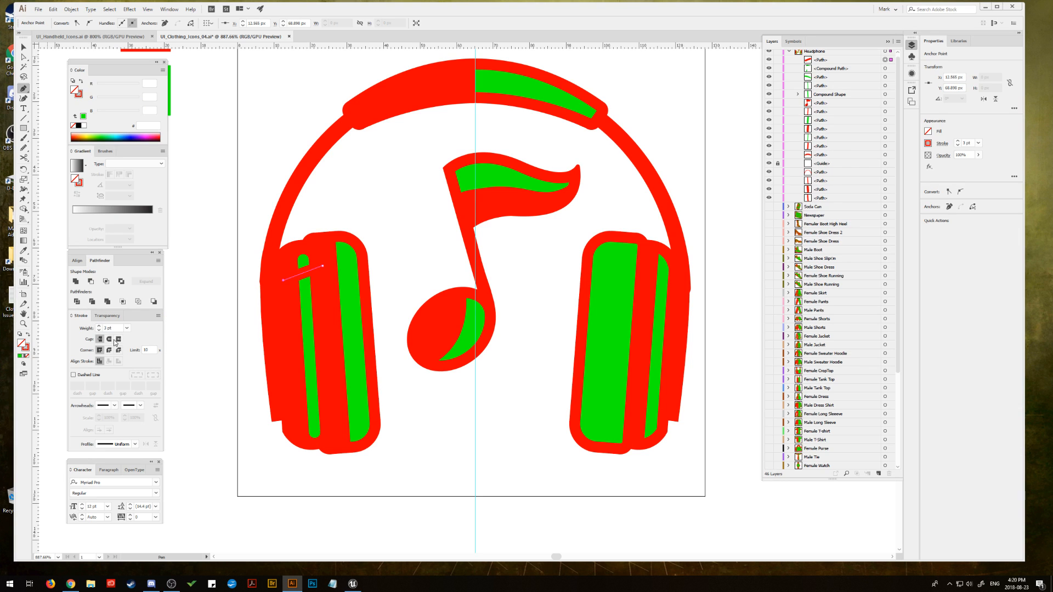
click(109, 340)
click(24, 48)
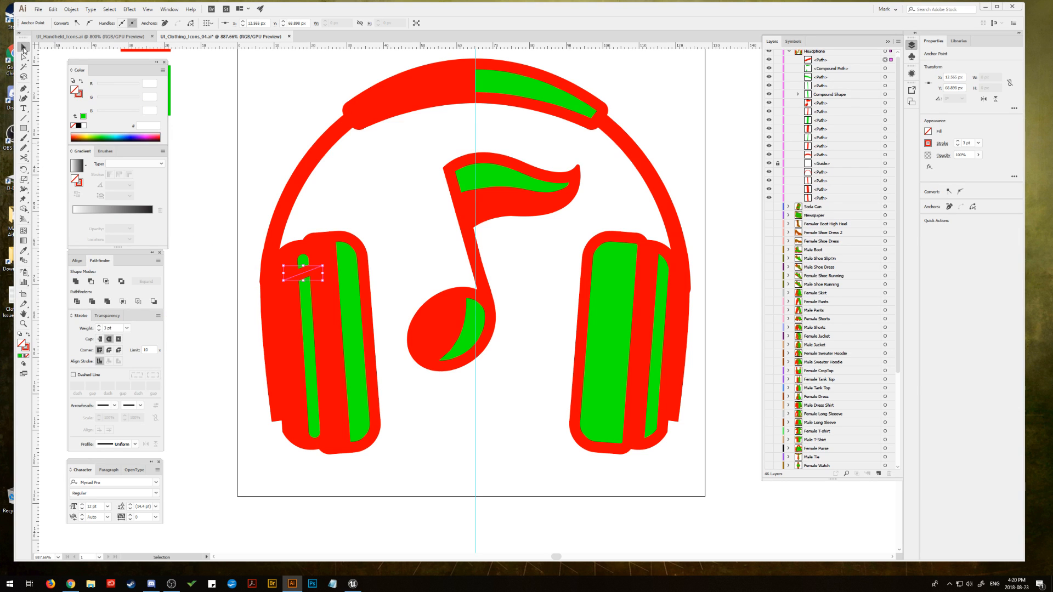
click(259, 173)
Step: Duplicate the slanted line straight down and repeat the transform to make five evenly spaced copies along the narrow green stripe
drag(307, 274, 308, 306)
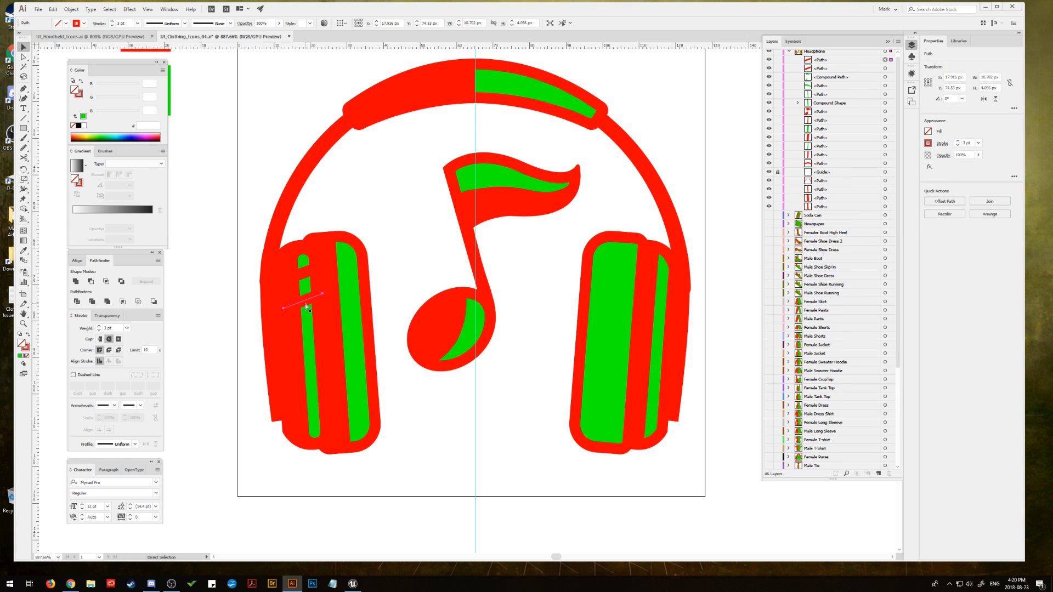
key(ctrl+d)
key(ctrl+d)
key(ctrl+d)
key(ctrl+d)
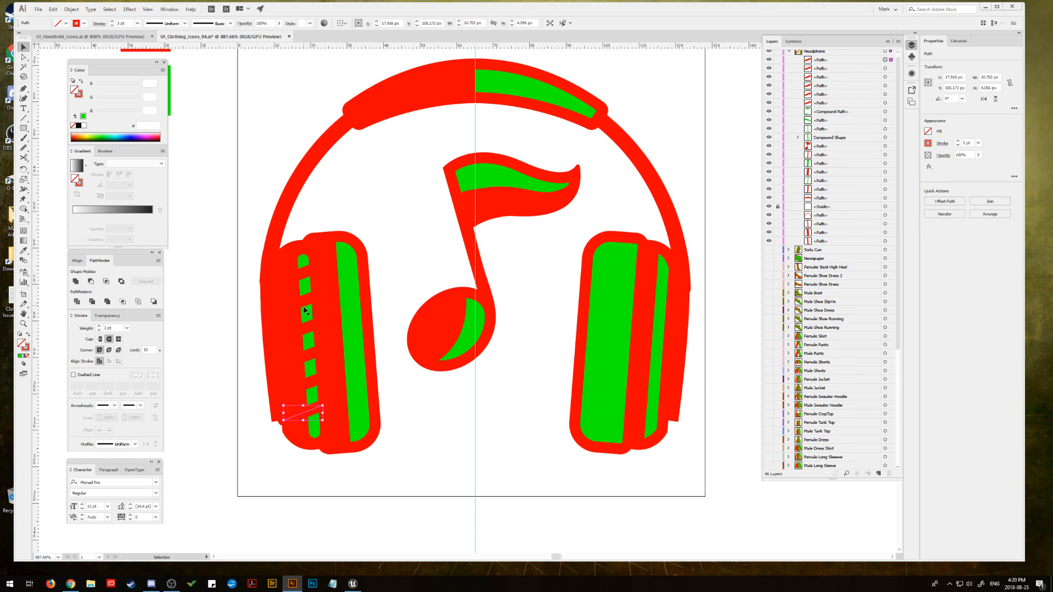
Step: Try to smooth the outer bottom corner of the red strip along the left earcup's outer edge
click(23, 57)
drag(283, 421, 290, 418)
click(278, 419)
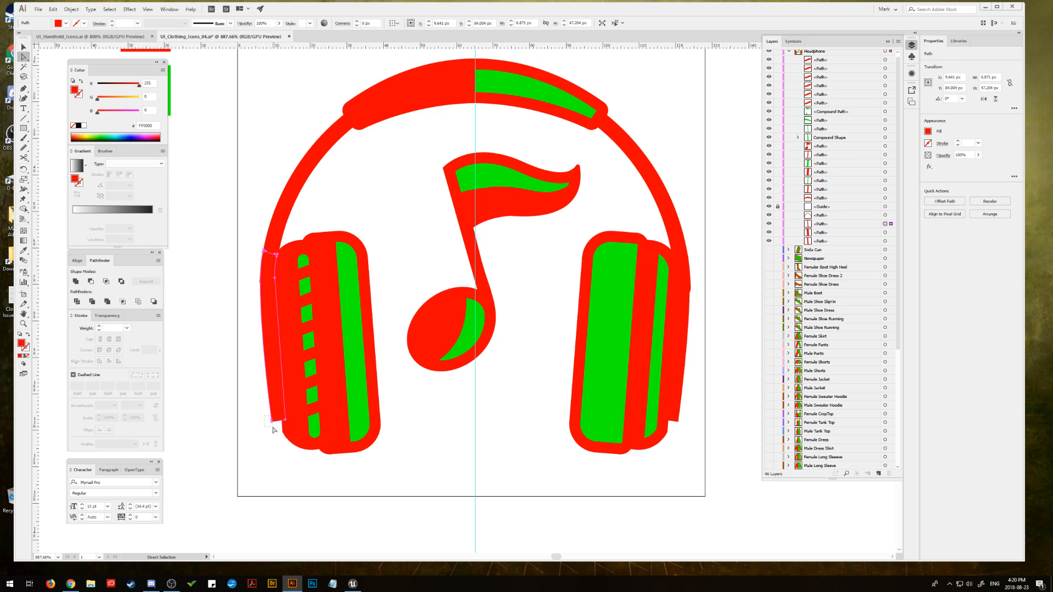
click(272, 420)
click(23, 149)
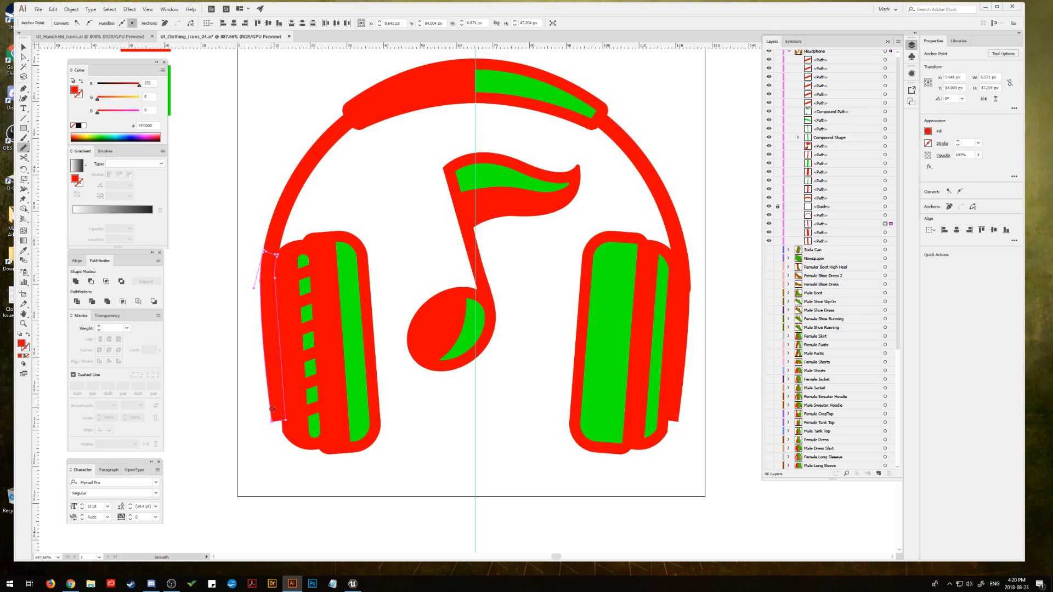
click(271, 421)
key(ctrl+z)
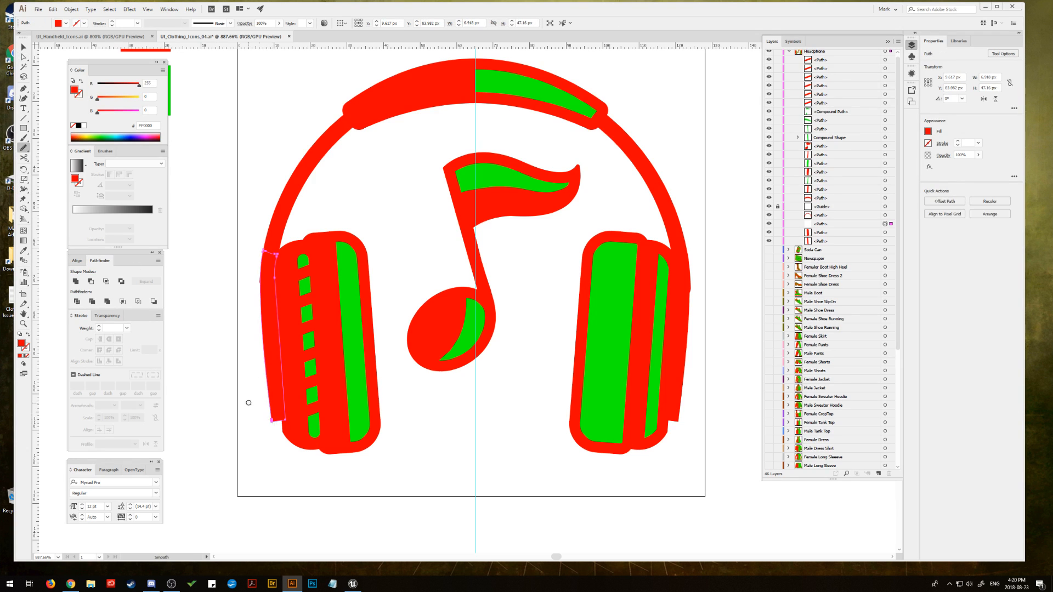
Step: Delete the lowest anchor point at the outer bottom corner of the red strip outside the left earcup
click(23, 324)
drag(254, 398, 367, 455)
drag(284, 442, 351, 399)
key(a)
click(348, 412)
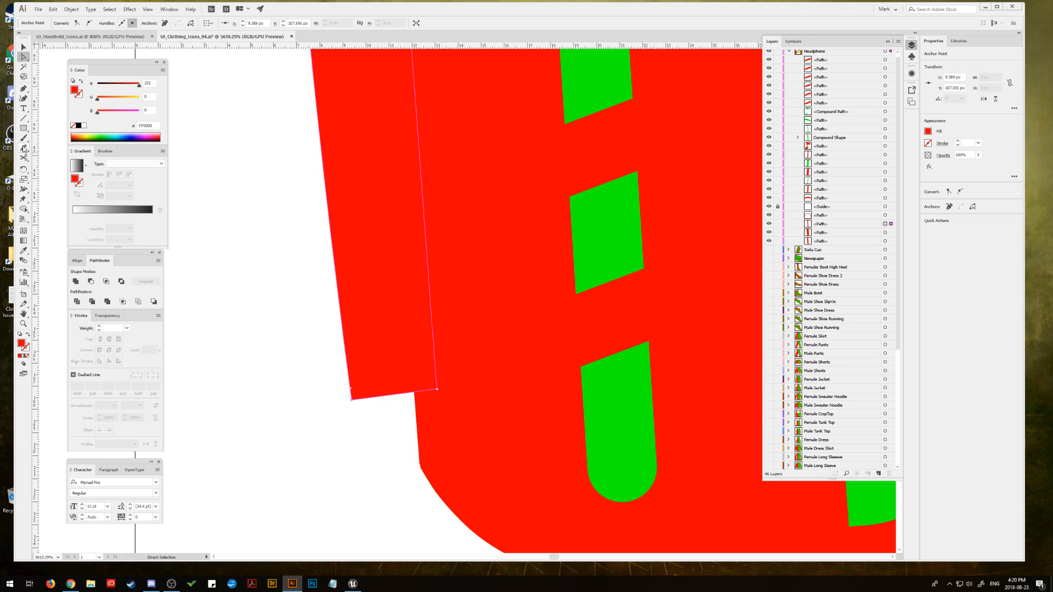
click(23, 88)
click(43, 108)
click(352, 399)
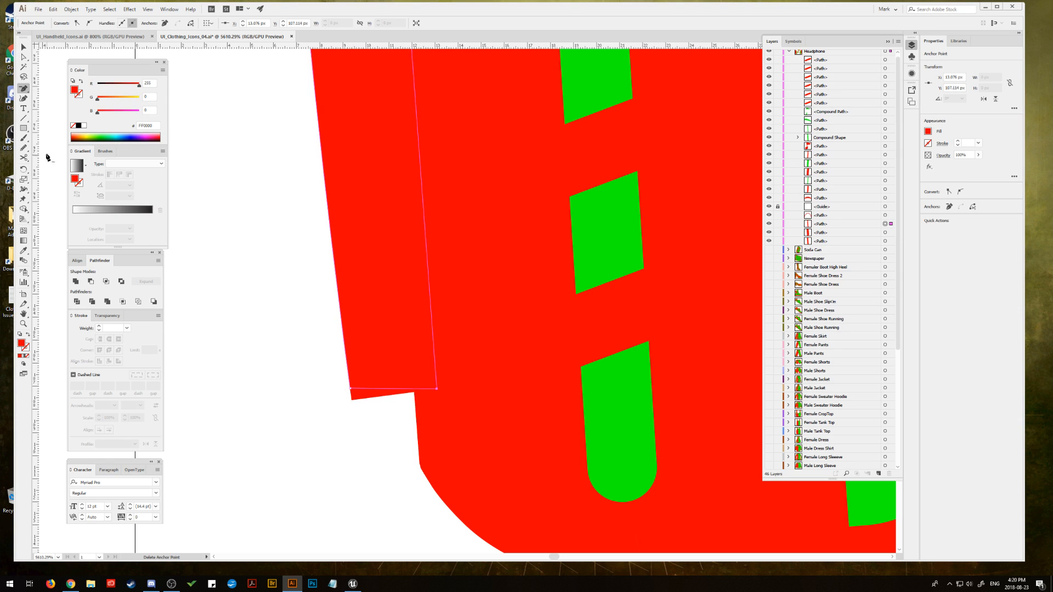
Step: Round the outer bottom corner of the left earcup's red outer strip
click(24, 57)
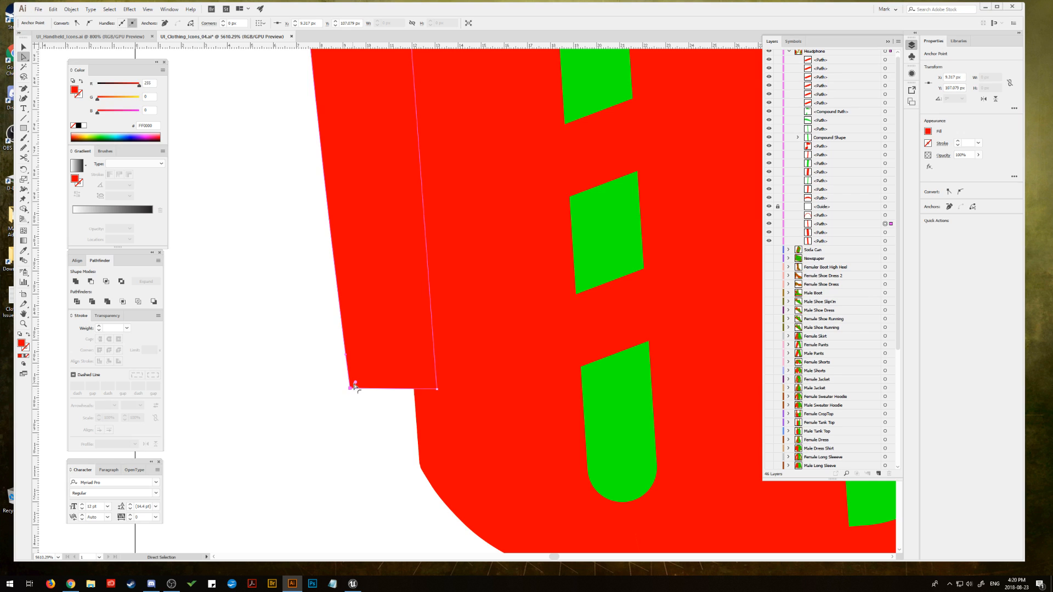
drag(354, 382, 378, 366)
click(312, 383)
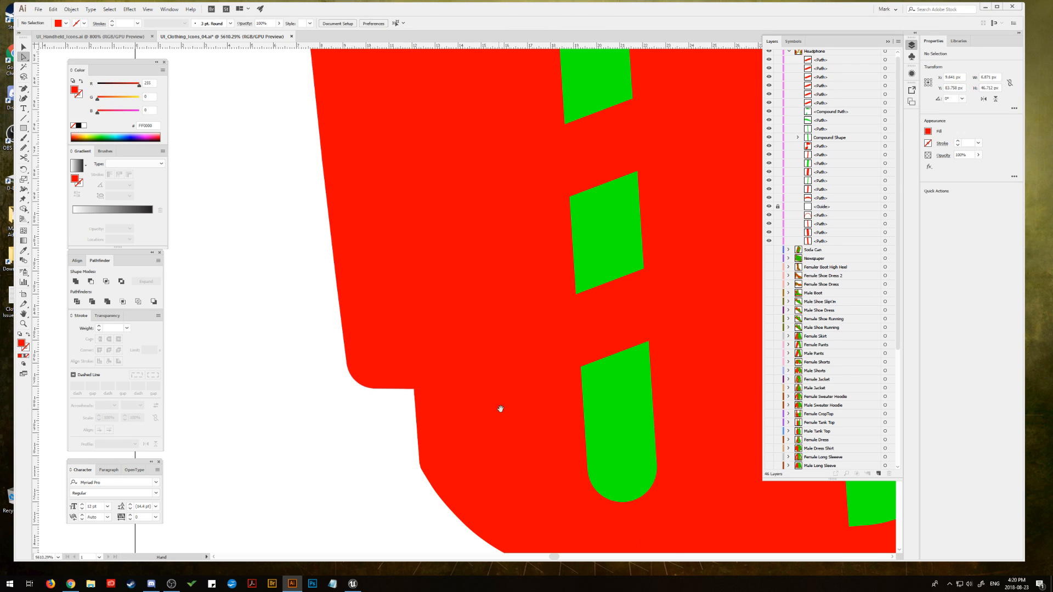
Step: Delete the lowest anchor point at the outer bottom corner of the red strip outside the right earcup
drag(729, 421, 145, 372)
drag(725, 363, 60, 351)
drag(755, 356, 82, 335)
drag(735, 351, 115, 356)
drag(302, 351, 519, 342)
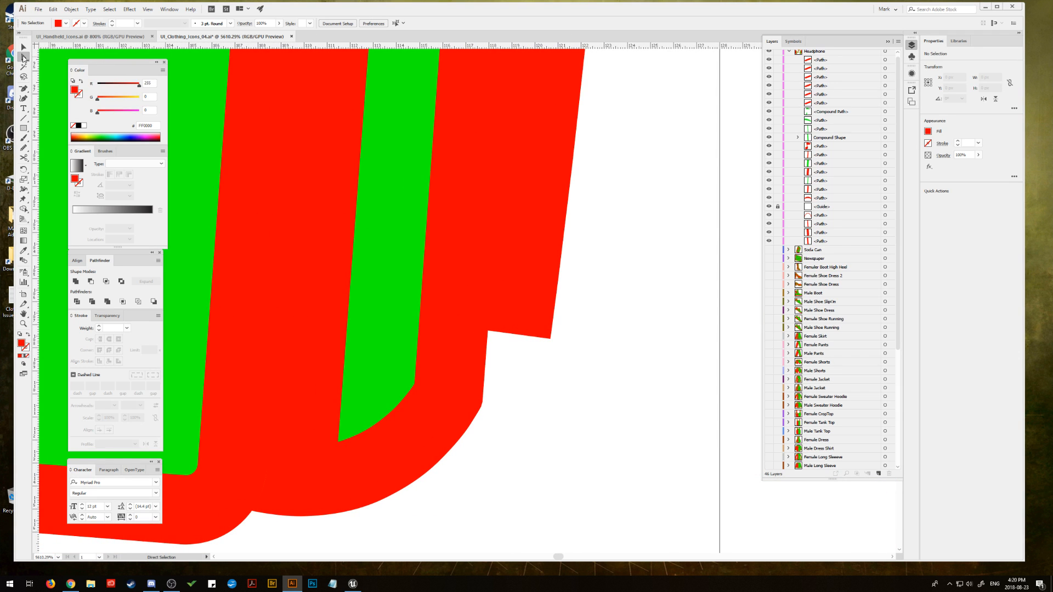
click(522, 323)
click(24, 87)
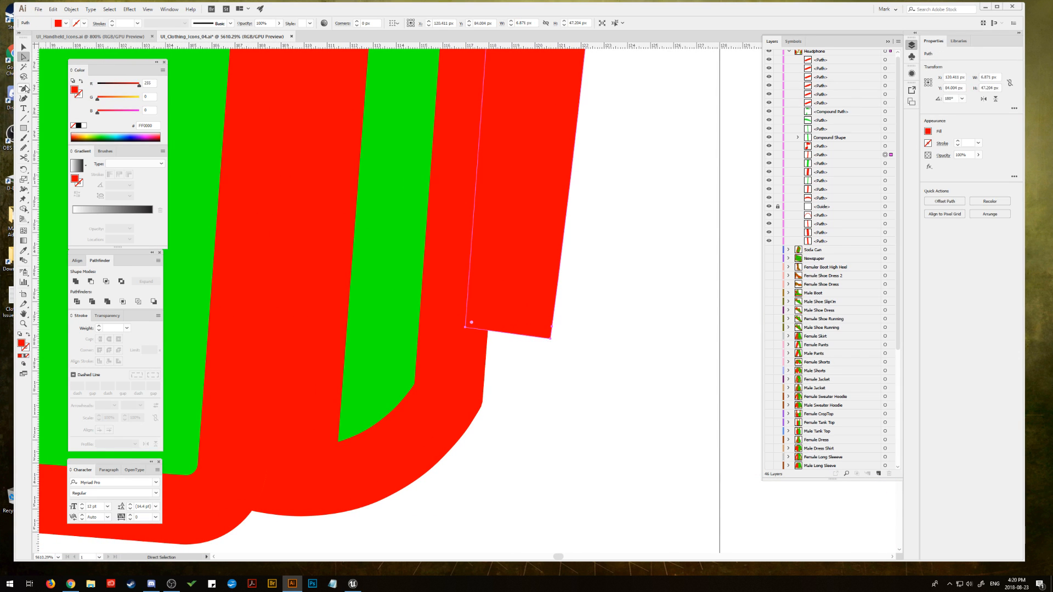
click(550, 340)
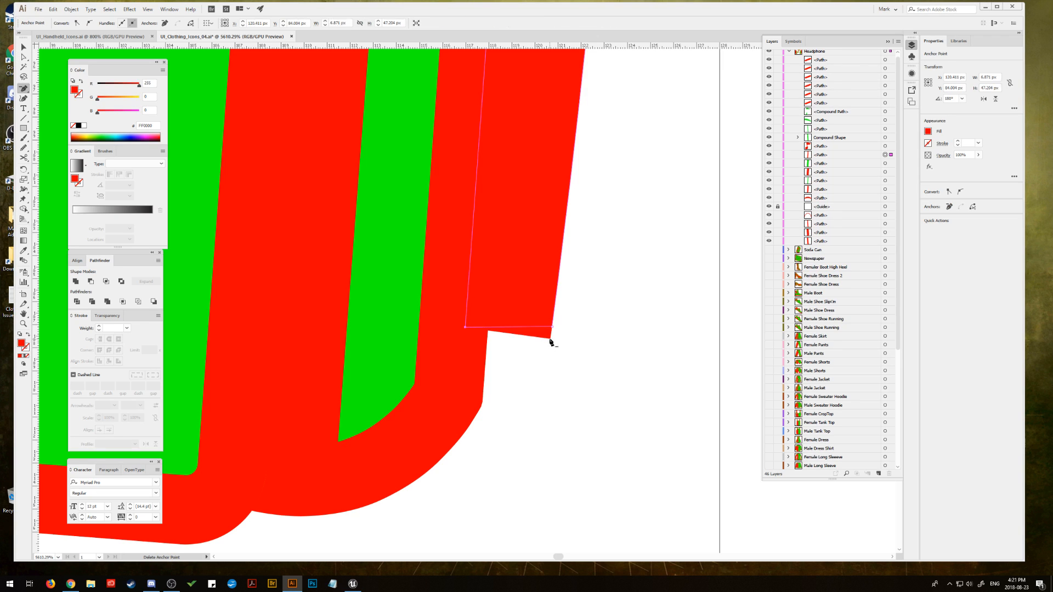
Step: Round the outer bottom corner of the right earcup's red outer strip to match the left side
click(23, 57)
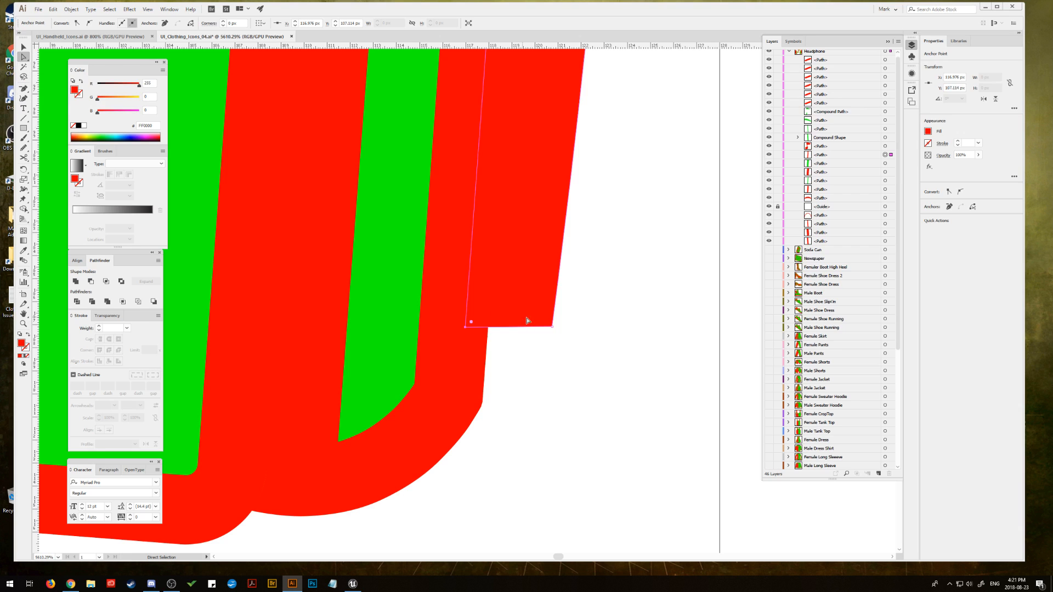
click(551, 328)
drag(547, 321, 513, 299)
click(614, 304)
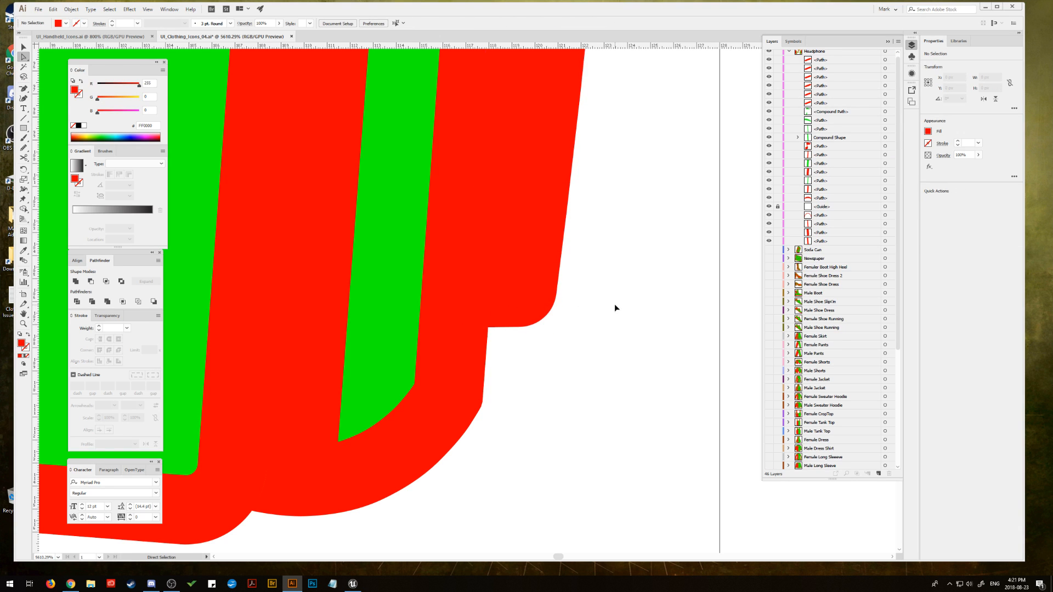
Step: Unlock the vertical centre guide in the Headphone layer and delete it
key(ctrl+minus)
key(ctrl+minus)
key(ctrl+minus)
key(ctrl+minus)
key(ctrl+minus)
key(ctrl+minus)
key(ctrl+minus)
key(space)
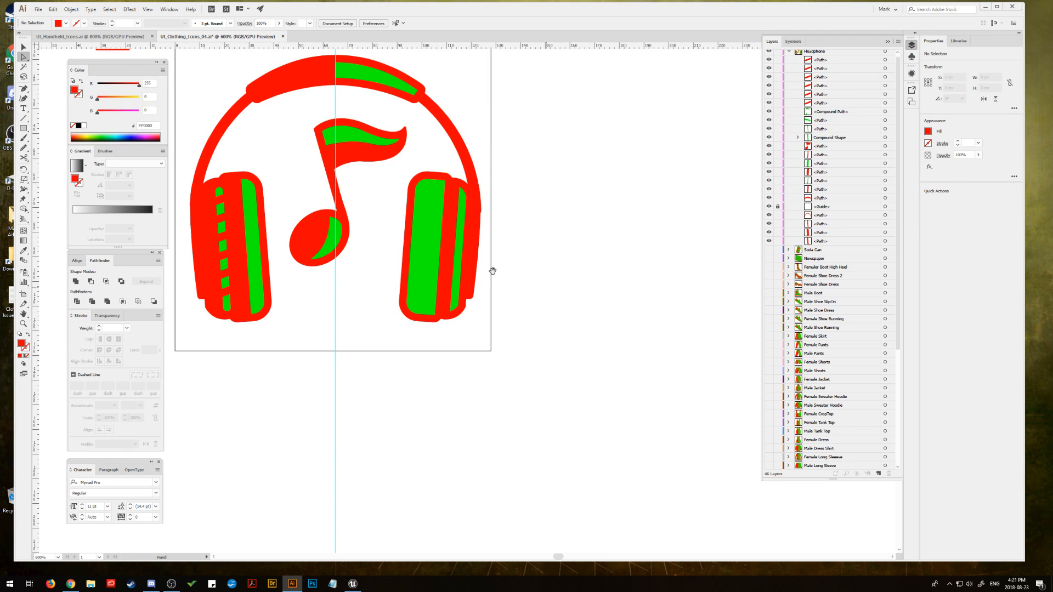
drag(427, 242, 560, 322)
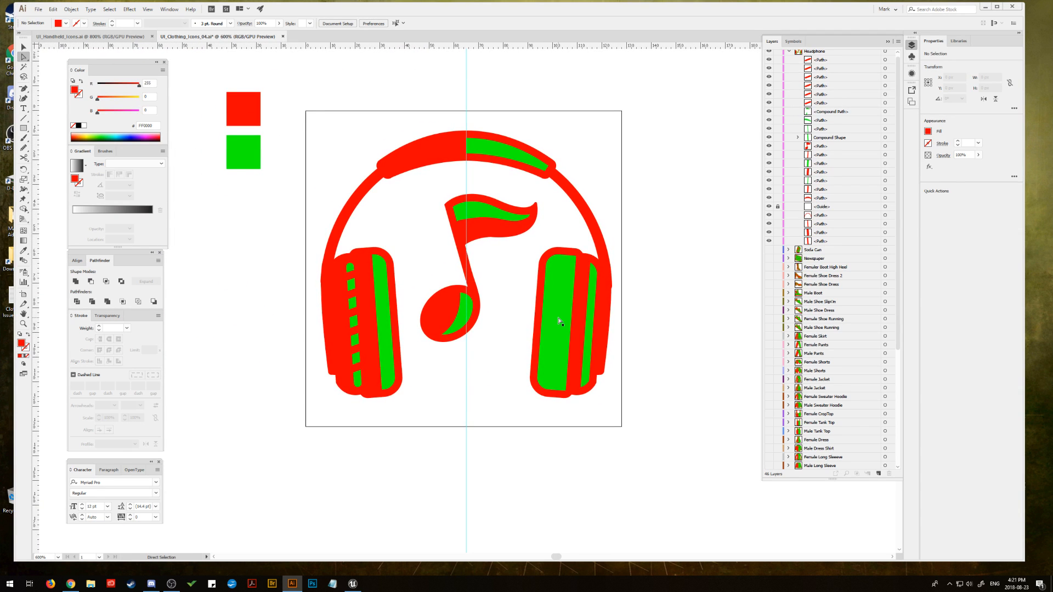
click(779, 207)
click(843, 209)
drag(843, 209, 890, 473)
Step: Group all artwork in the Headphone layer and collapse the layer
drag(686, 203, 669, 209)
scroll(841, 172, up, 1)
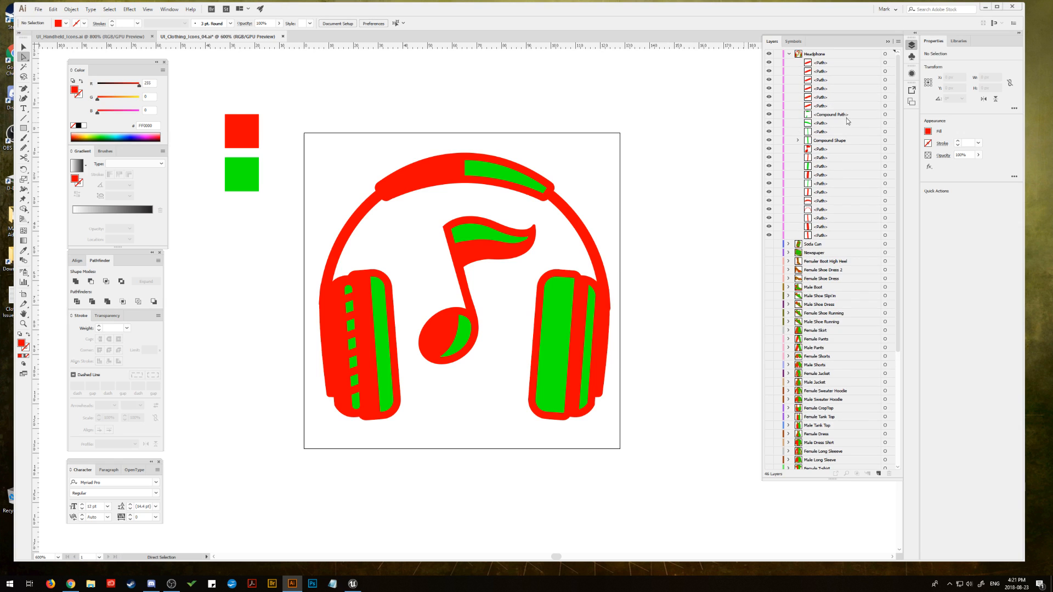
click(885, 54)
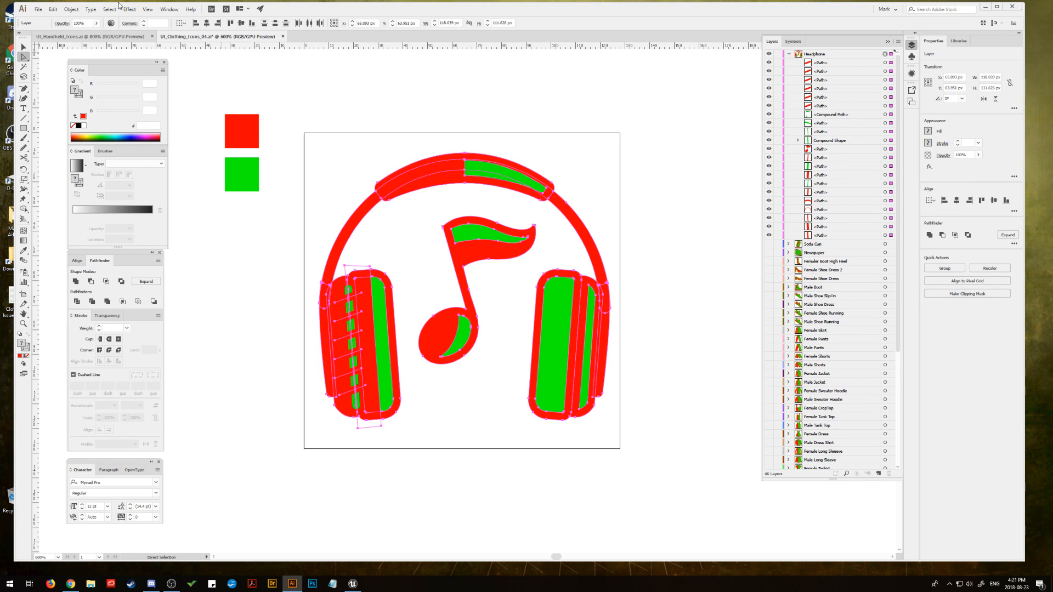
click(72, 9)
click(83, 39)
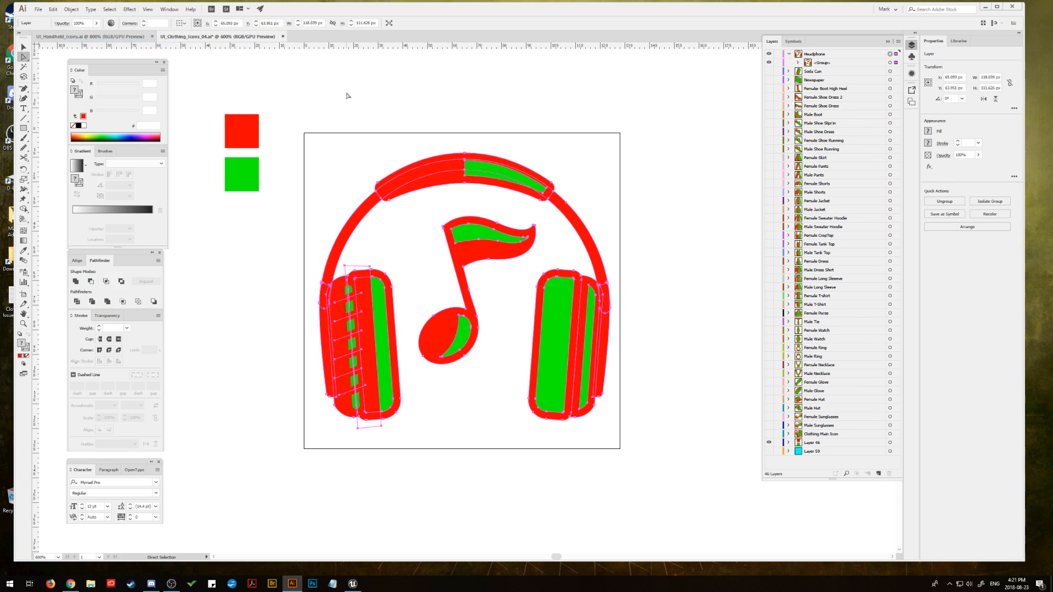
click(376, 101)
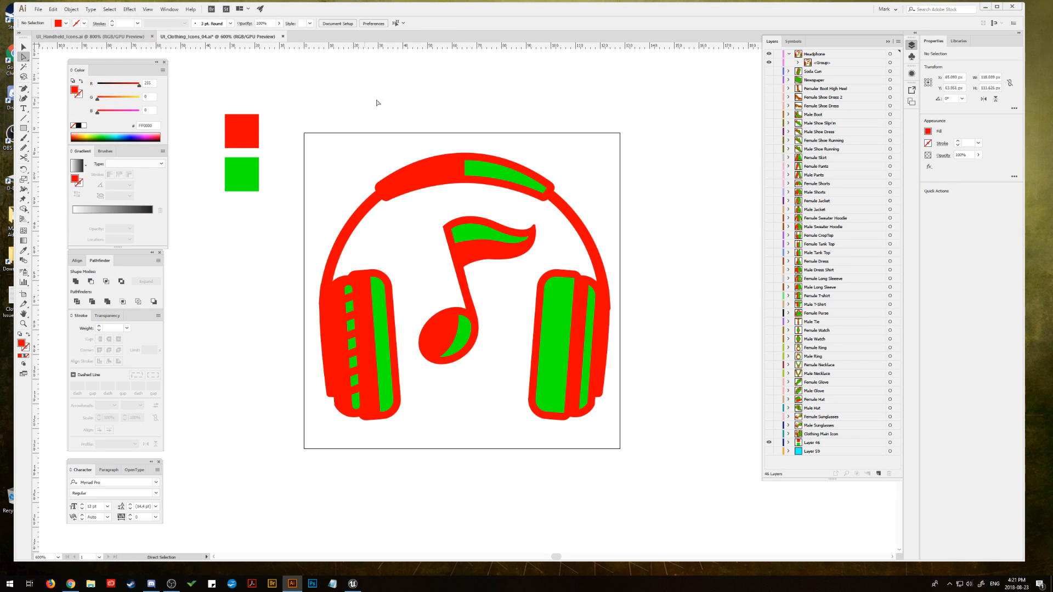
click(789, 53)
drag(541, 107, 538, 100)
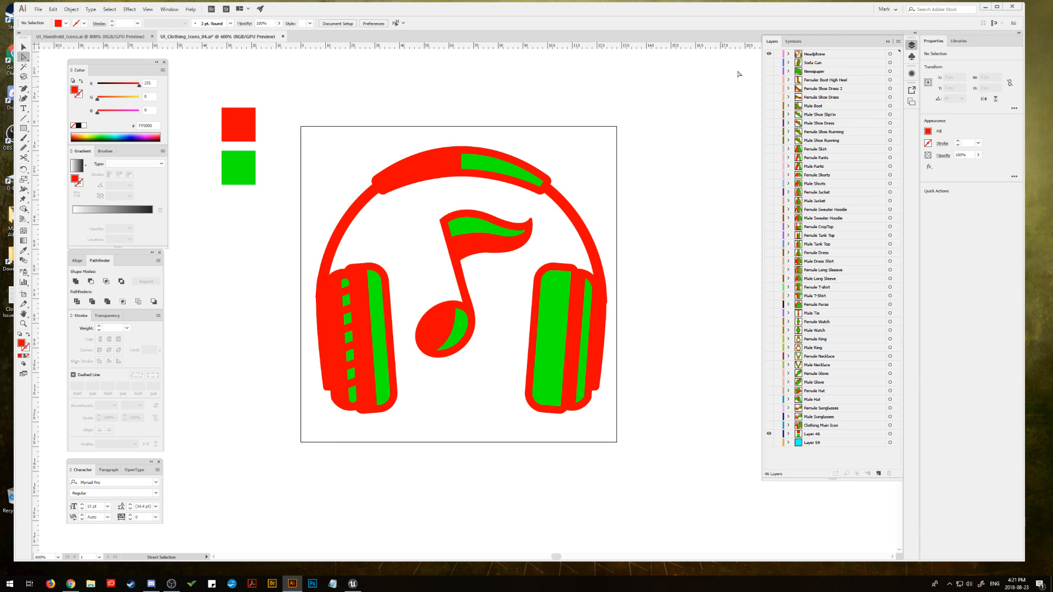
Step: Examine the thin headband arc path inside the Headphone layer's group, leaving the artwork deselected and the layer collapsed
click(789, 53)
click(798, 63)
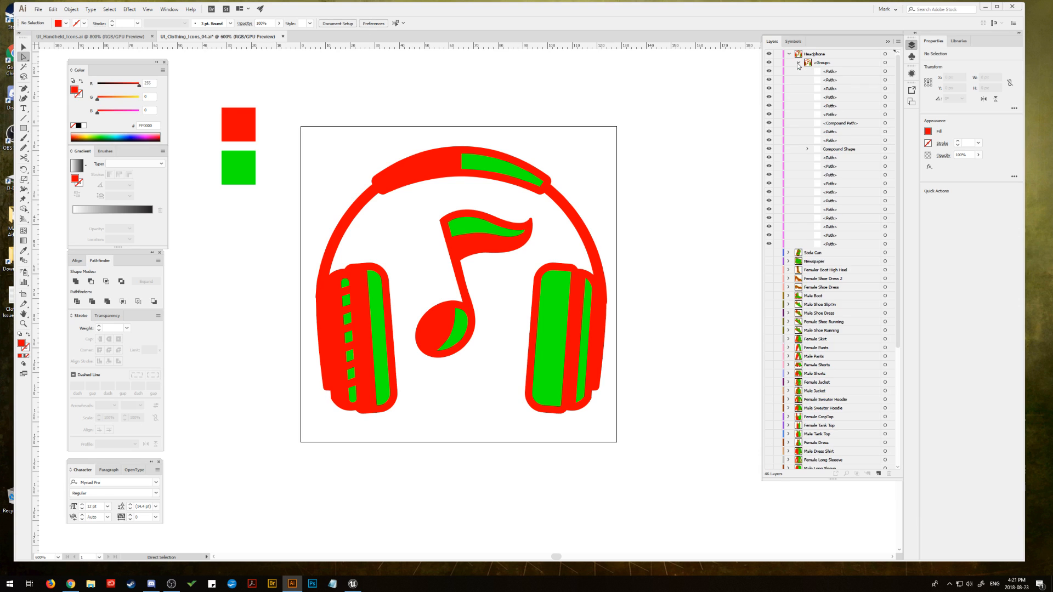
click(885, 218)
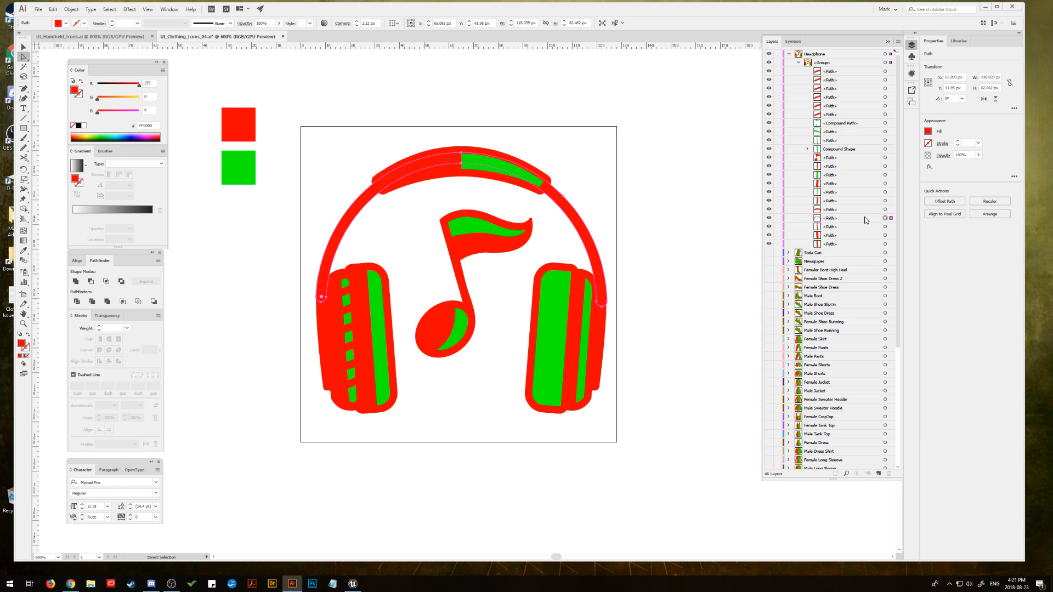
click(53, 10)
click(404, 89)
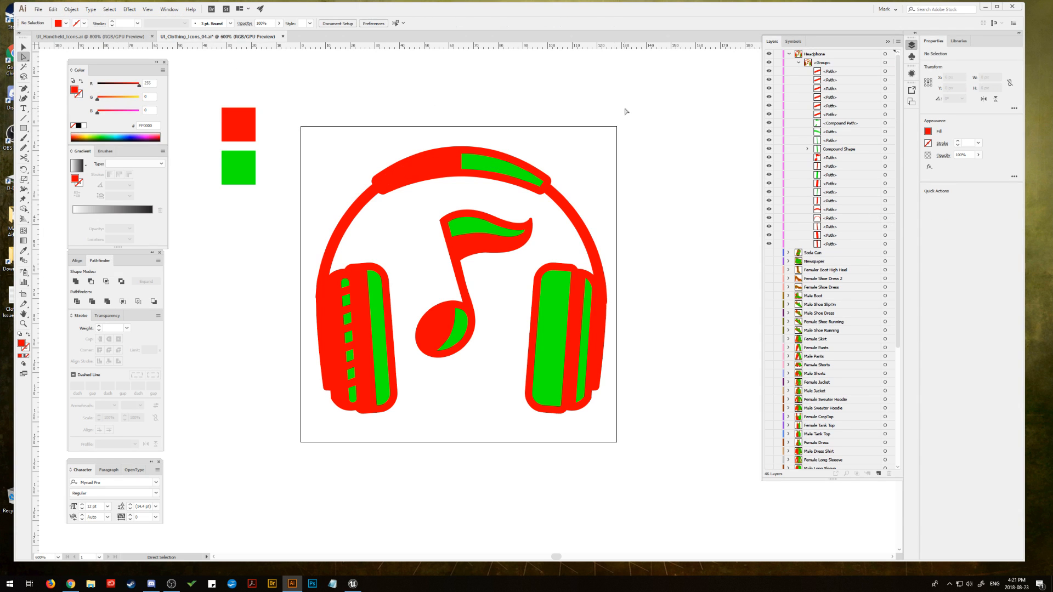
click(798, 63)
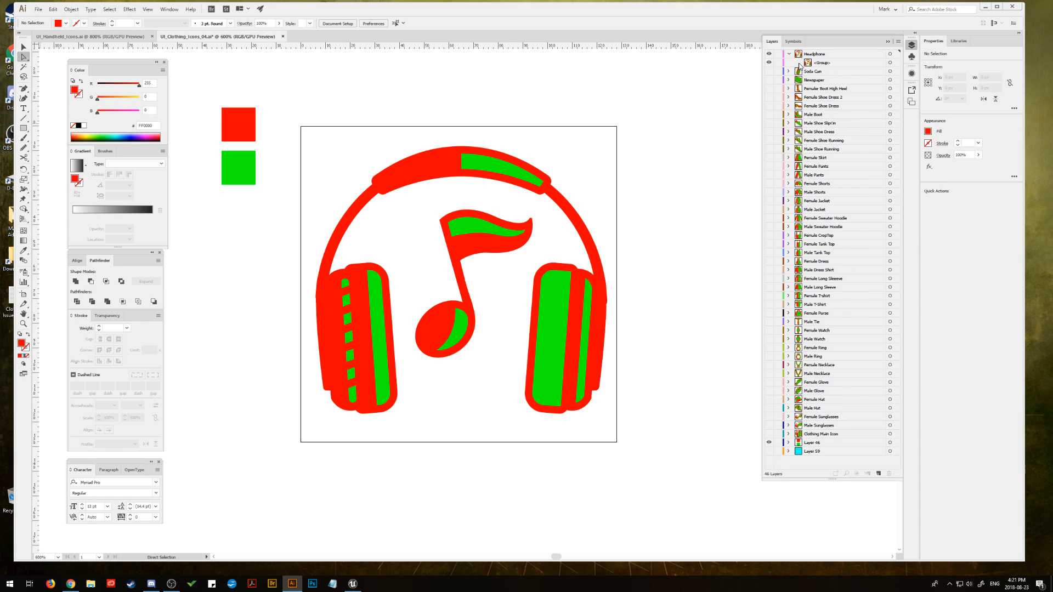
click(788, 54)
drag(546, 97, 542, 96)
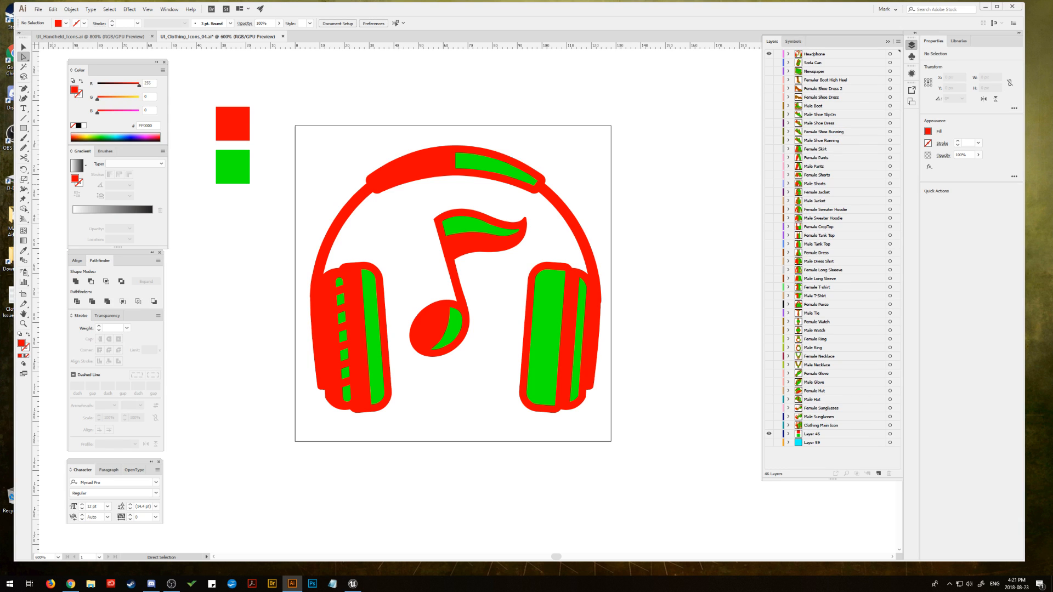
key(alt+Tab)
mouse_move(759, 8)
mouse_down()
mouse_move(756, 378)
mouse_move(751, 91)
mouse_move(766, 12)
mouse_move(777, 9)
mouse_up()
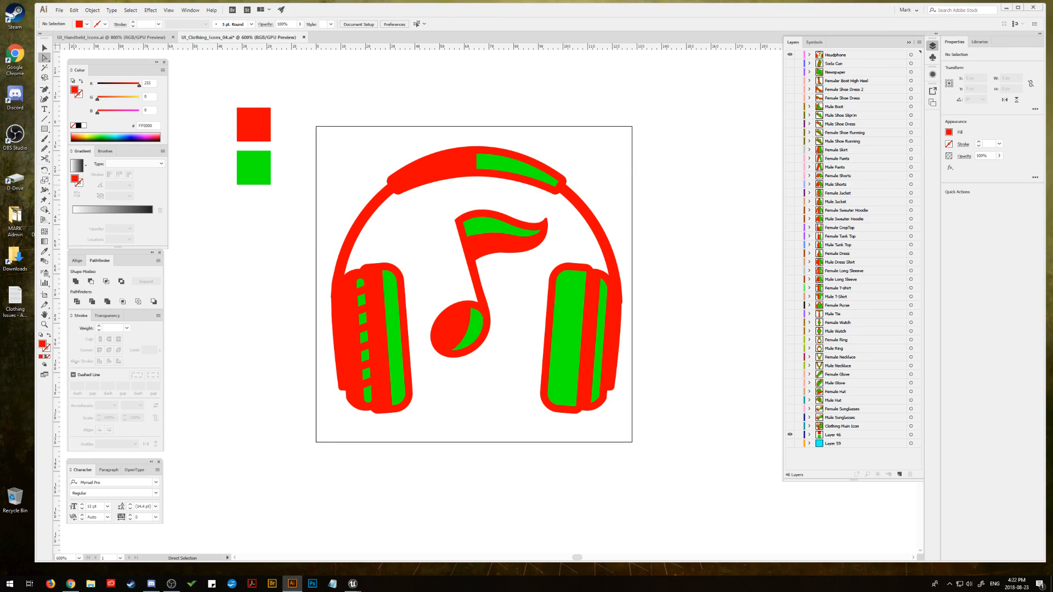
key(alt+Tab)
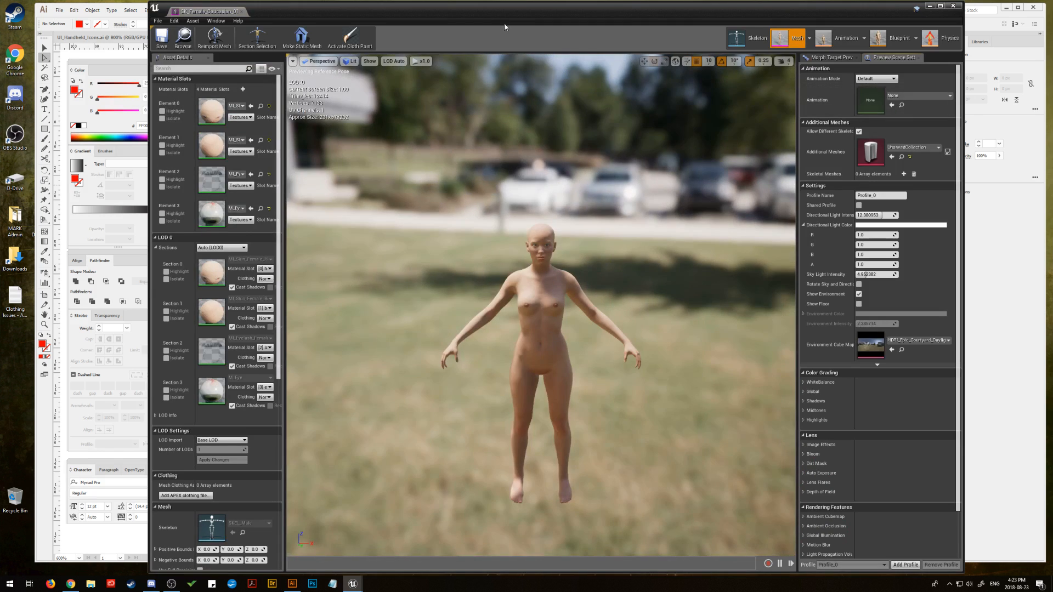
drag(550, 14, 1052, 22)
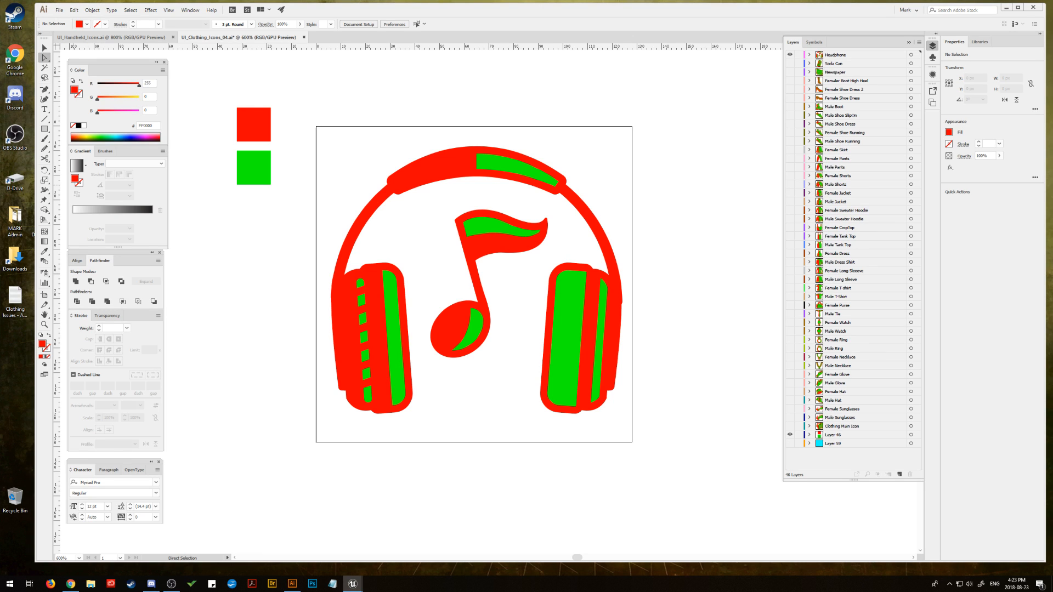
click(610, 90)
drag(599, 15, 598, 14)
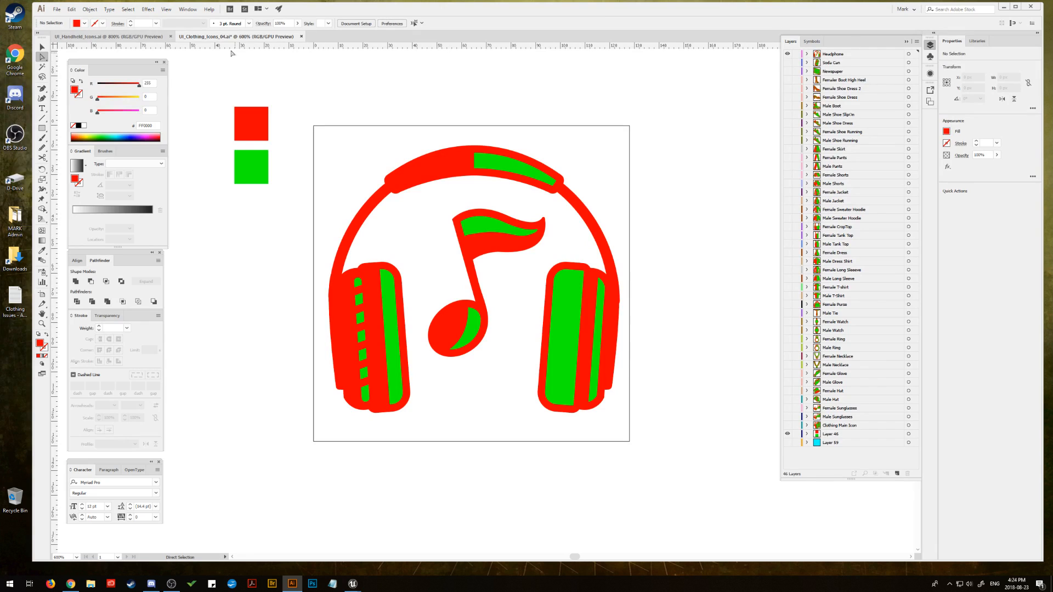
Step: Save UI_Clothing_Icons_04.ai, close it and UI_Handheld_Icons.ai, and minimize the program window
click(56, 9)
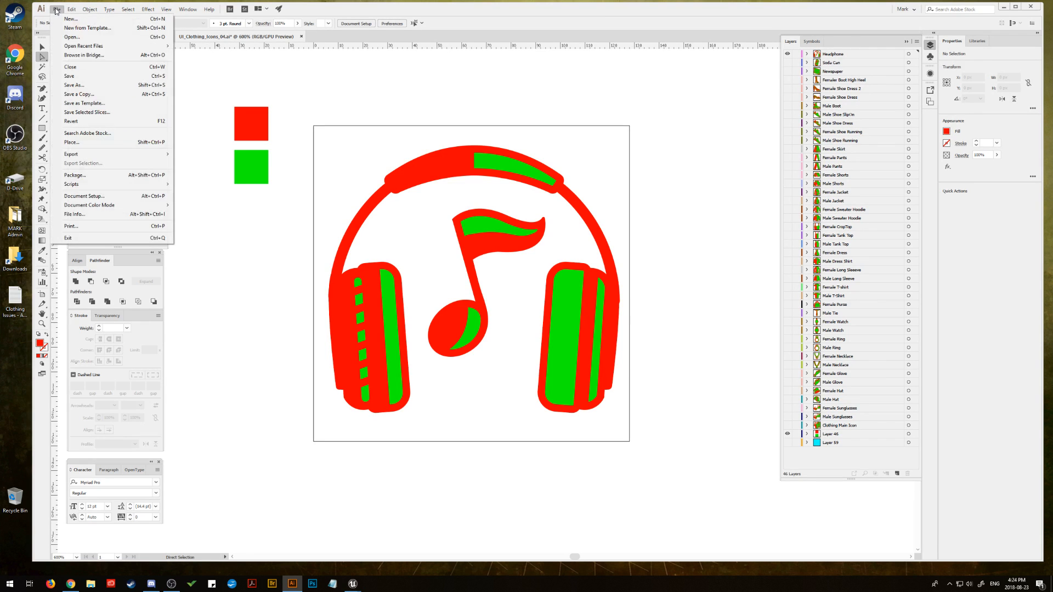
click(57, 76)
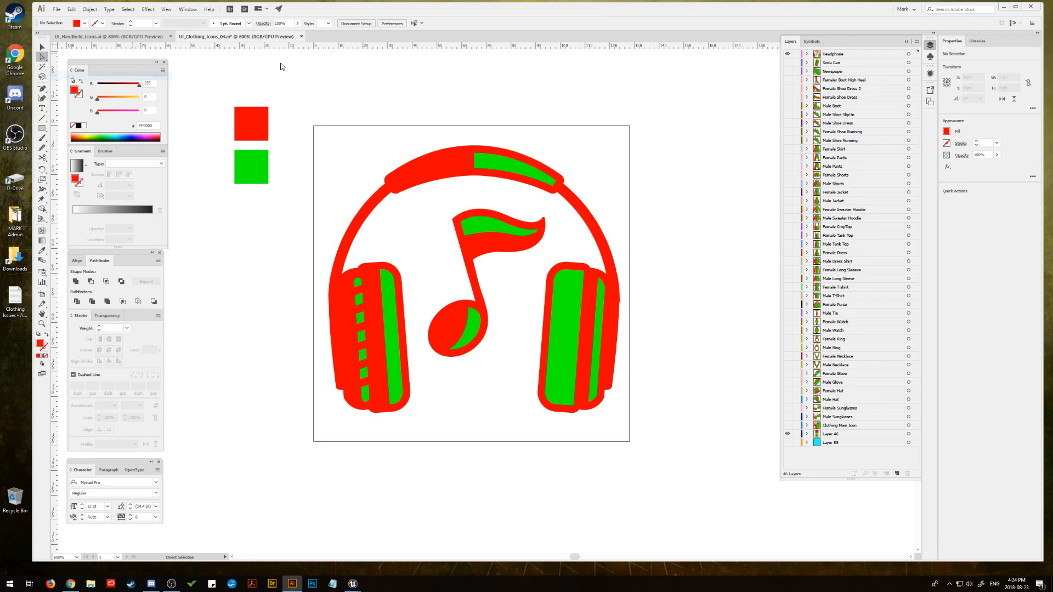
click(299, 36)
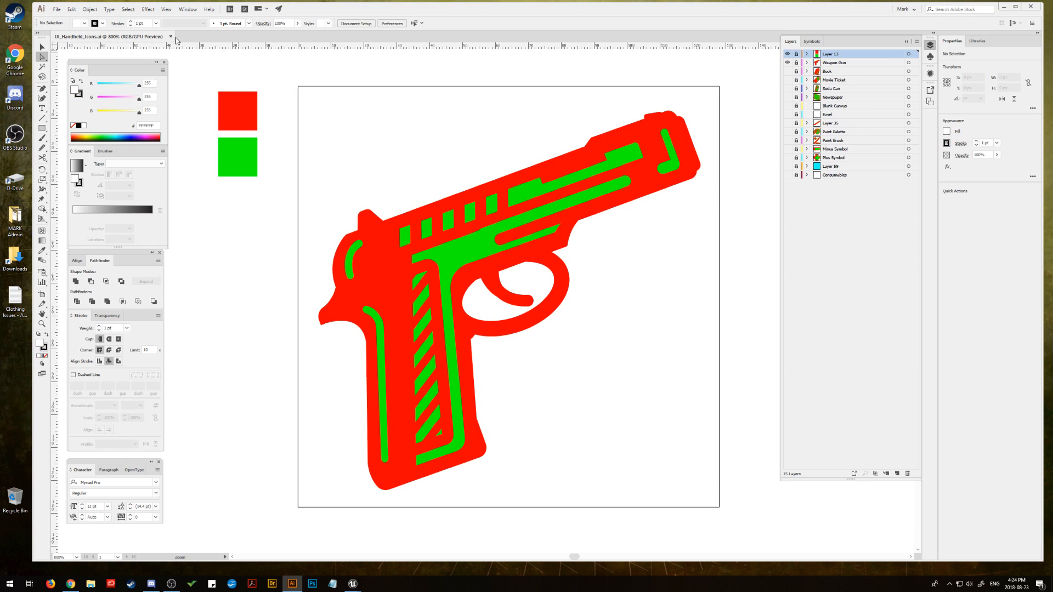
click(172, 37)
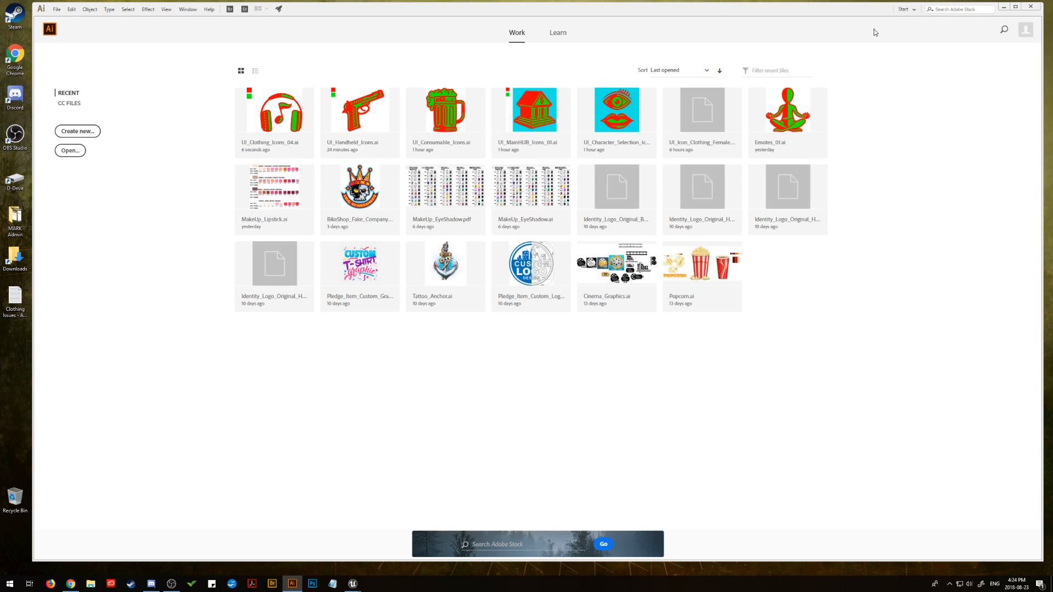
click(1004, 7)
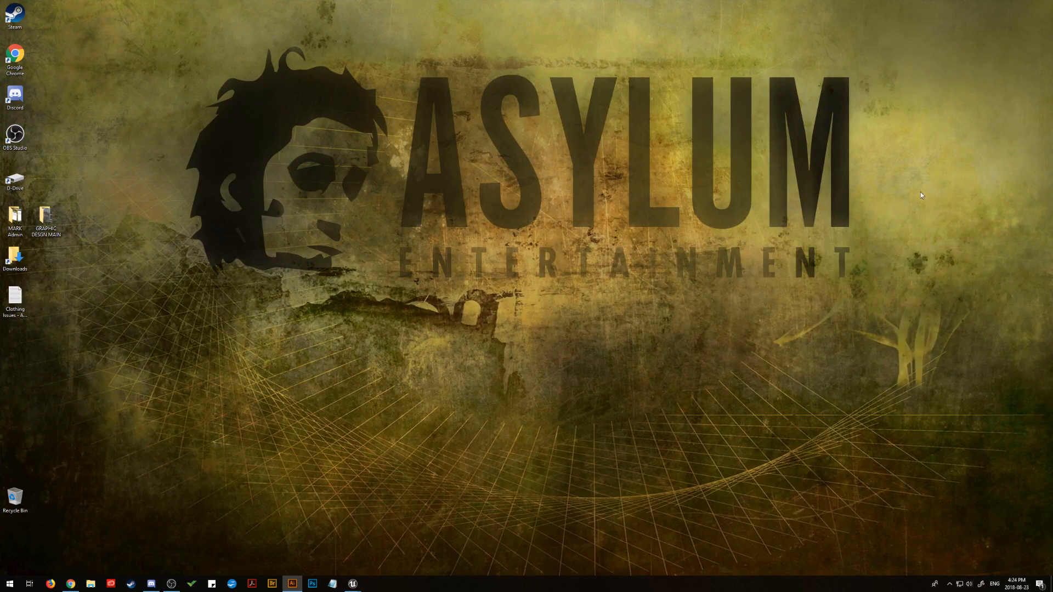
Step: Switch to Unreal Engine's female mesh editor, open the Element 0 material MI_Skin_Female_Head, and place it in a separate window beside the mesh
drag(1052, 30, 316, 4)
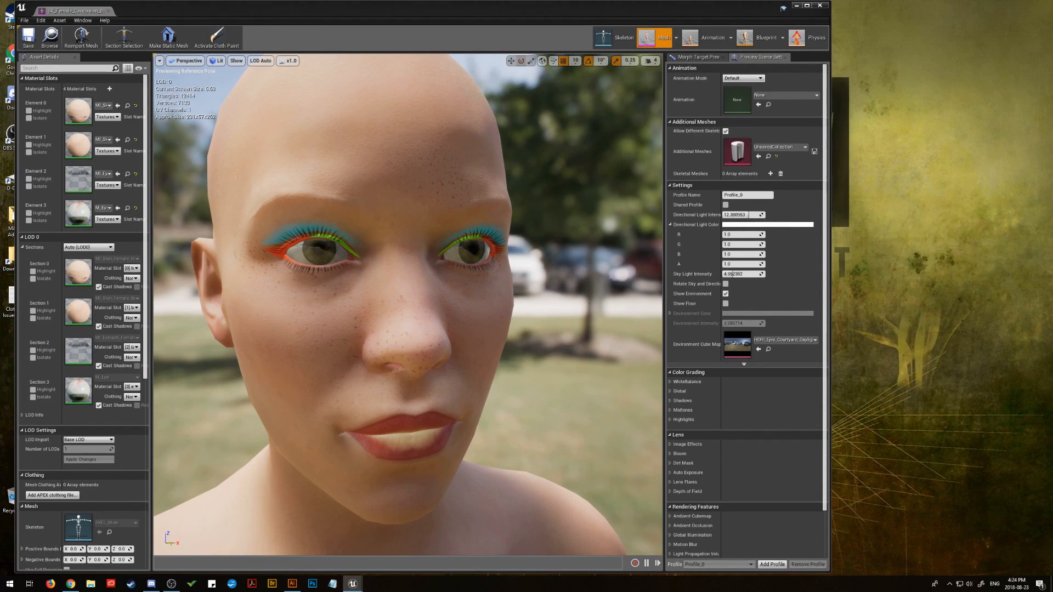
double_click(79, 109)
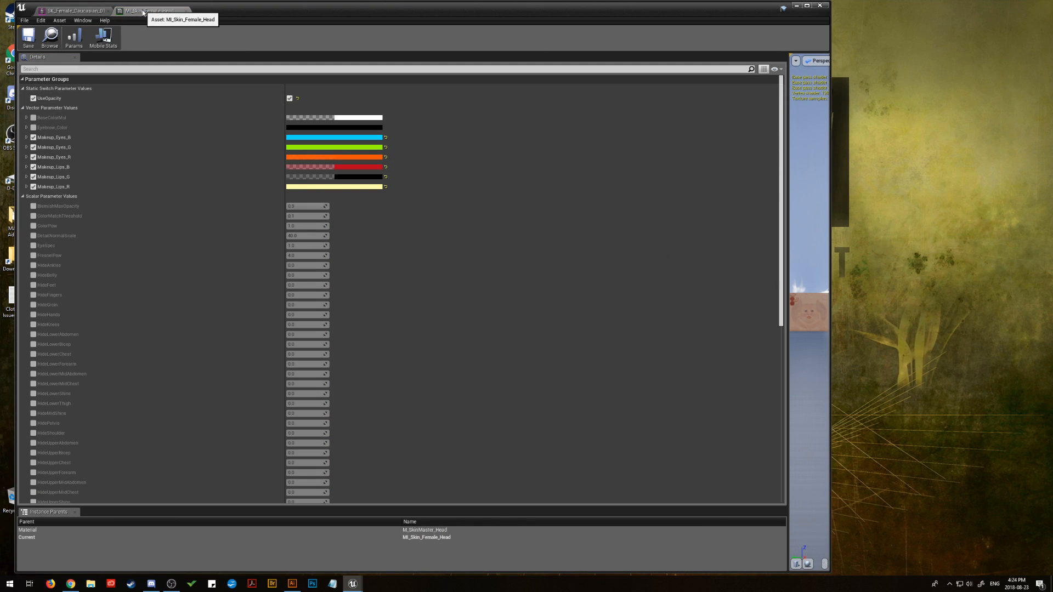
click(187, 10)
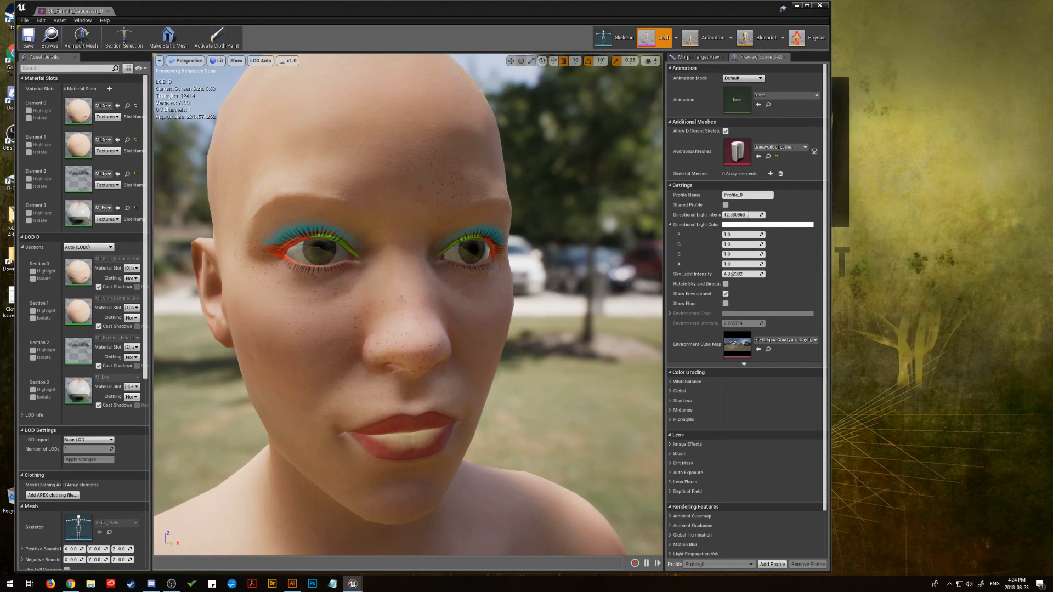
drag(1052, 17, 977, 16)
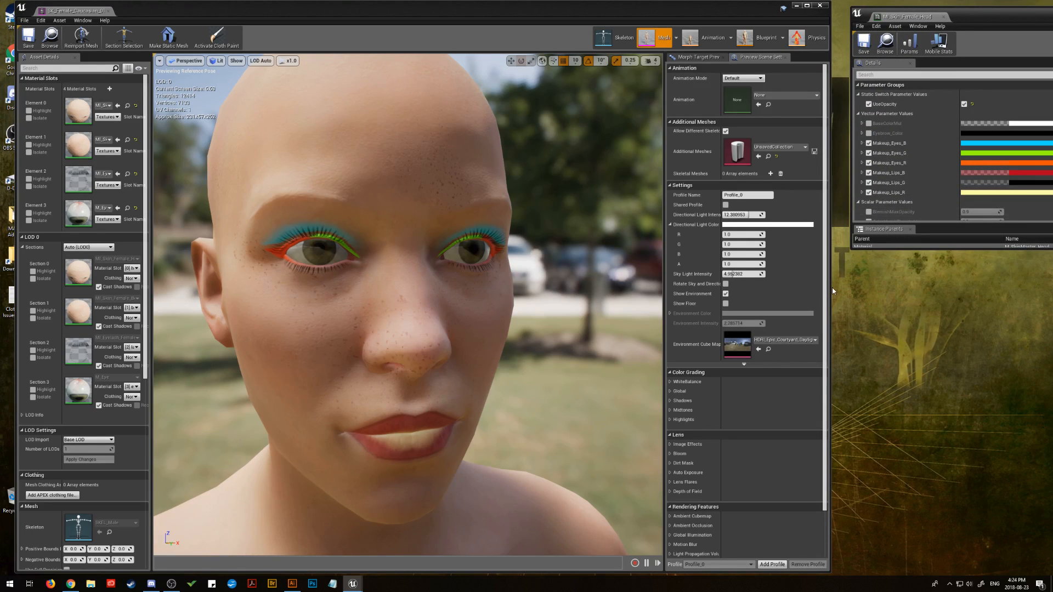
Step: Fit the mesh editor and a taller material editor side by side, and collapse the Scalar Parameter Values group
drag(830, 288, 737, 291)
drag(998, 8, 888, 3)
drag(1052, 172, 1050, 173)
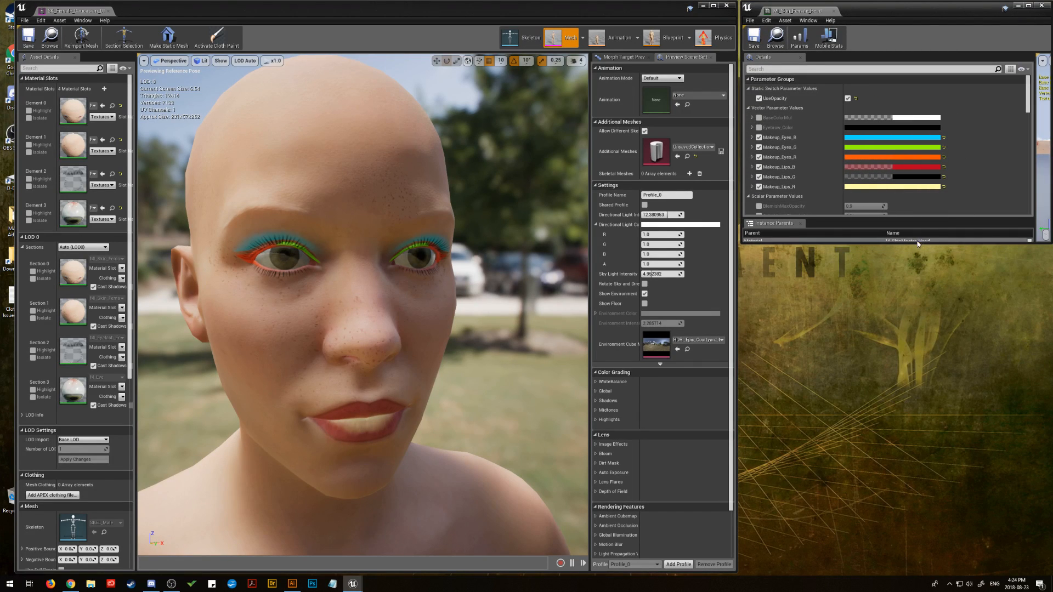
drag(919, 242, 883, 568)
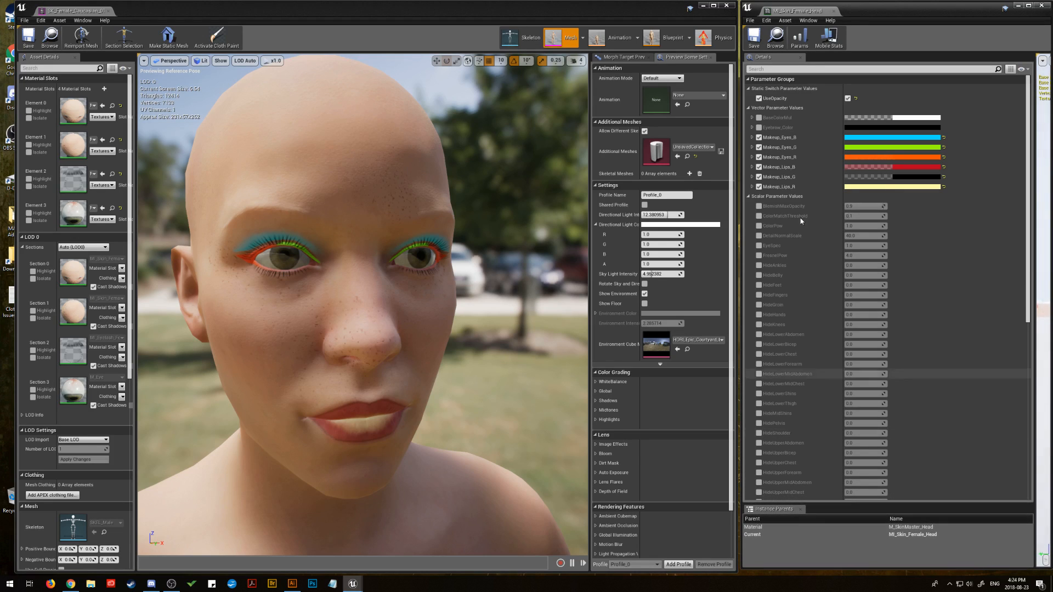
click(748, 197)
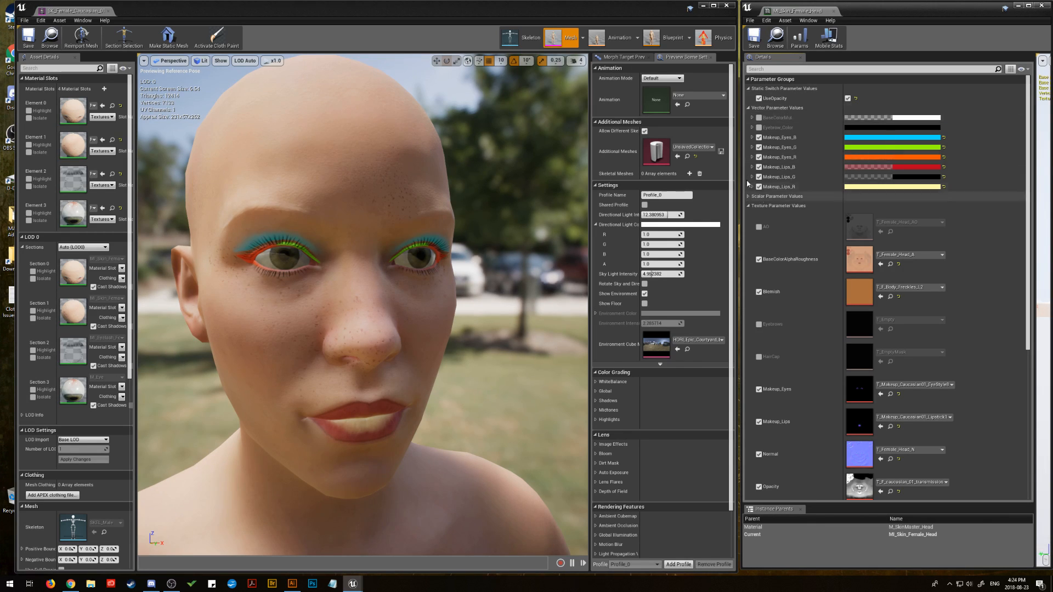
Step: Disable the R, G and B colour overrides for both Makeup_Lips and Makeup_Eyes
click(760, 158)
click(760, 157)
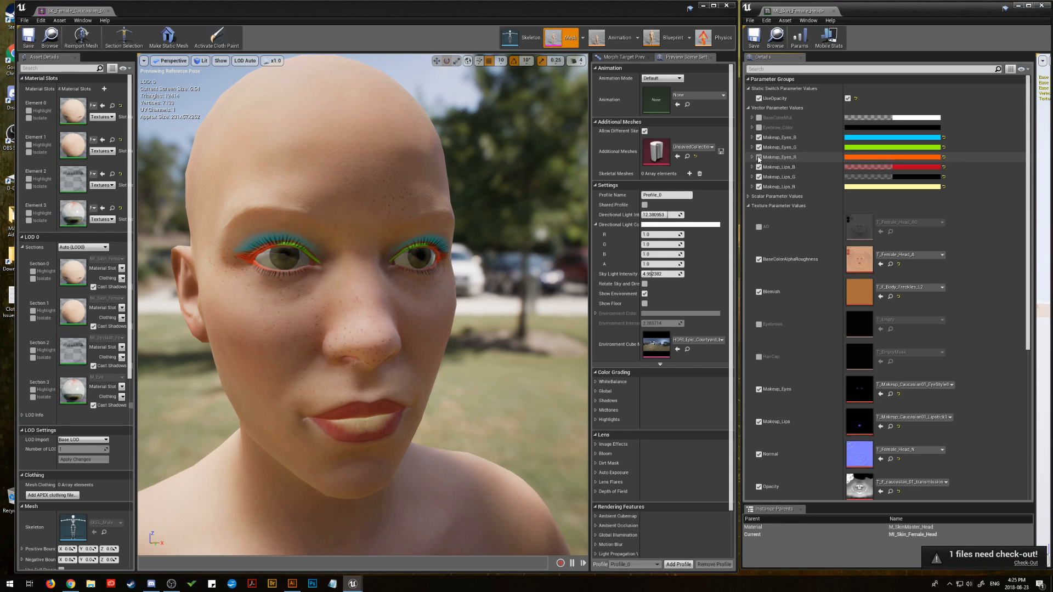
click(759, 168)
click(760, 177)
click(759, 187)
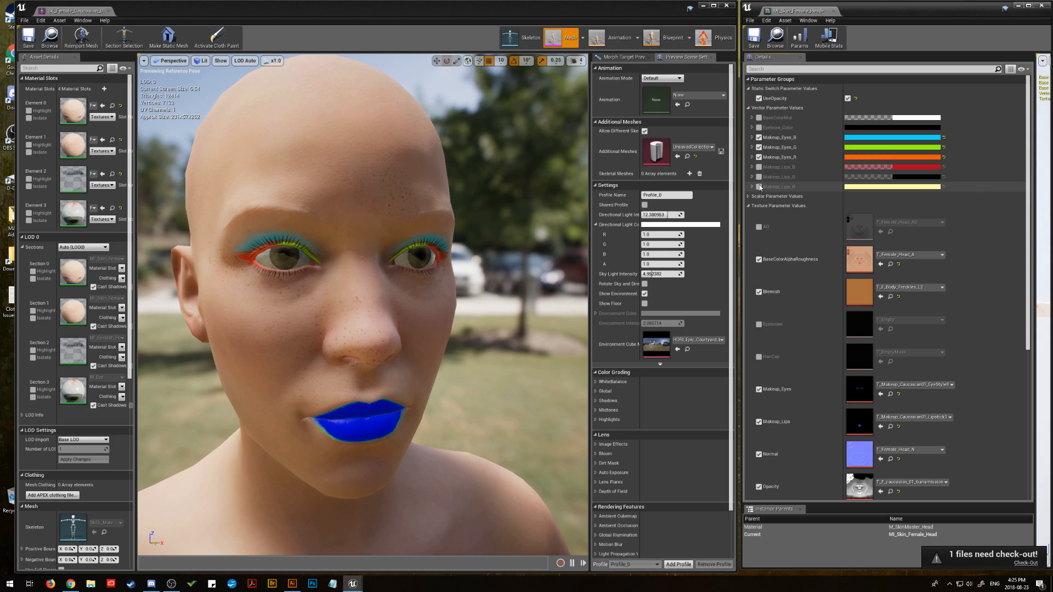
click(760, 157)
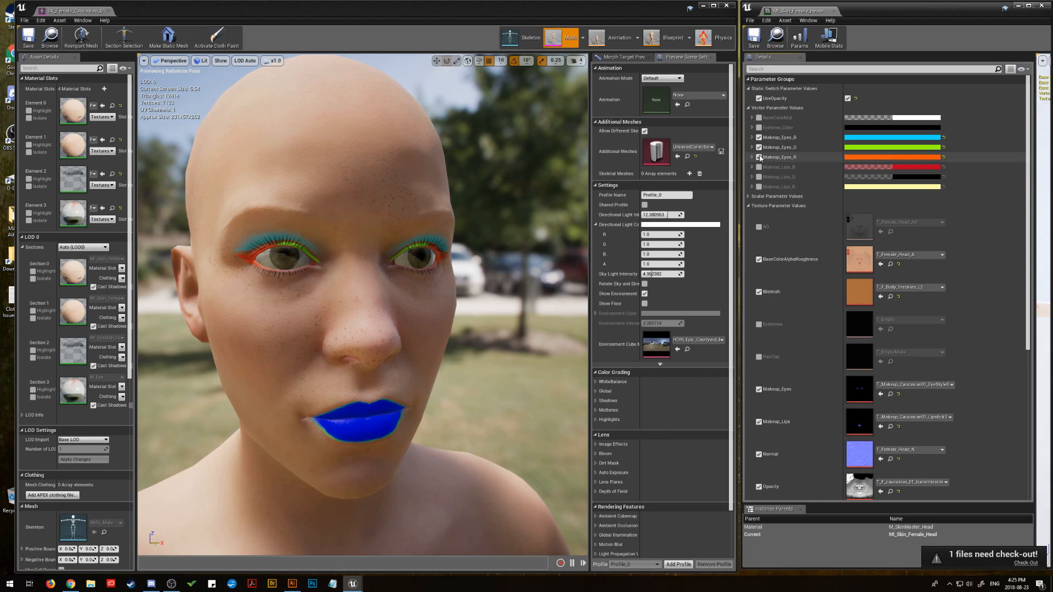
click(759, 148)
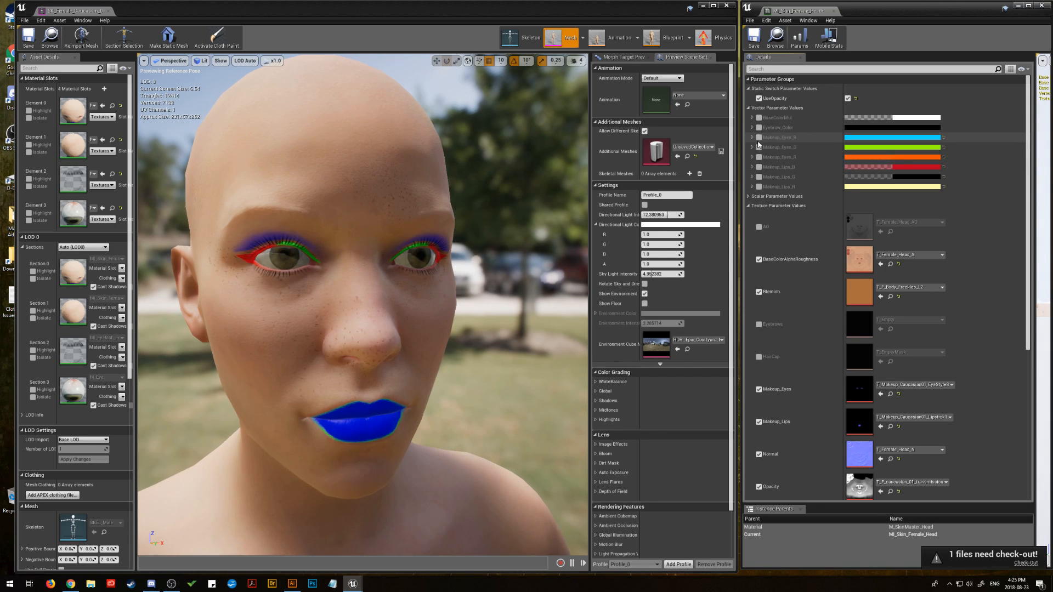
click(760, 139)
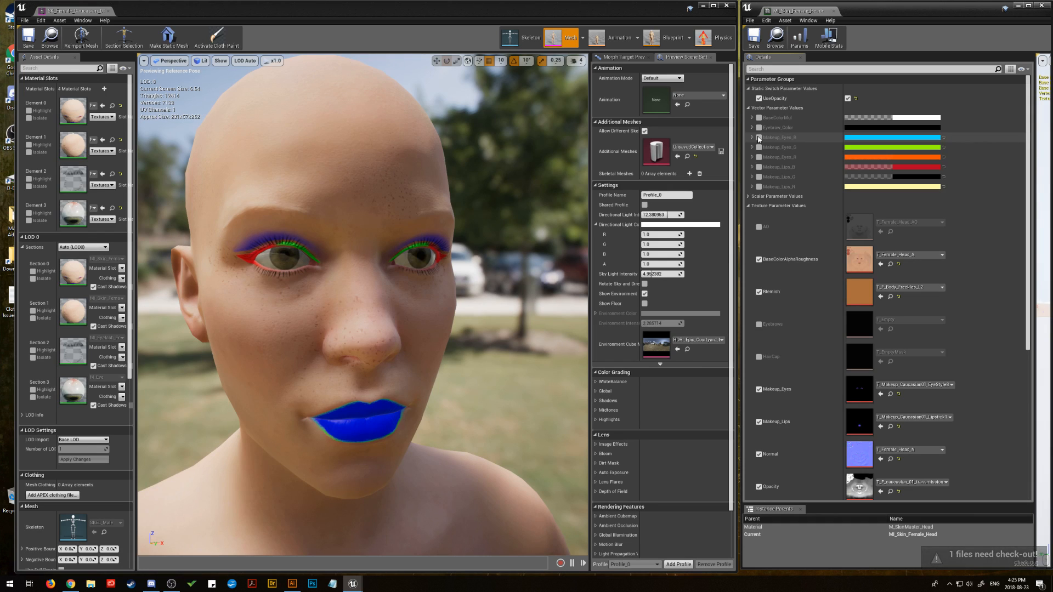
Step: Disable the Makeup_Lips and Makeup_Eyes texture overrides to remove all makeup from the face
click(759, 422)
click(759, 388)
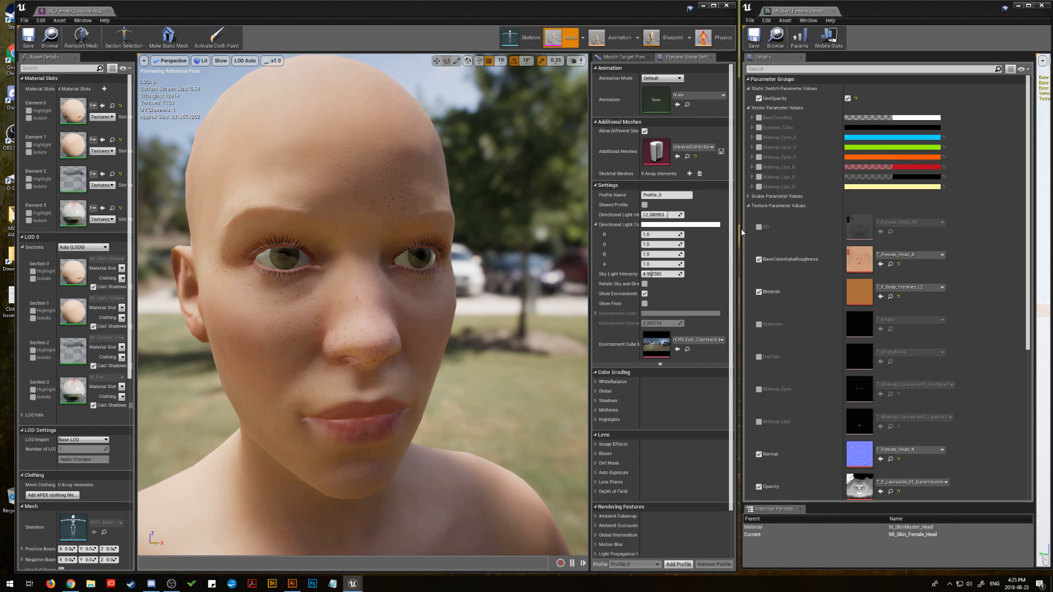
drag(742, 232, 743, 233)
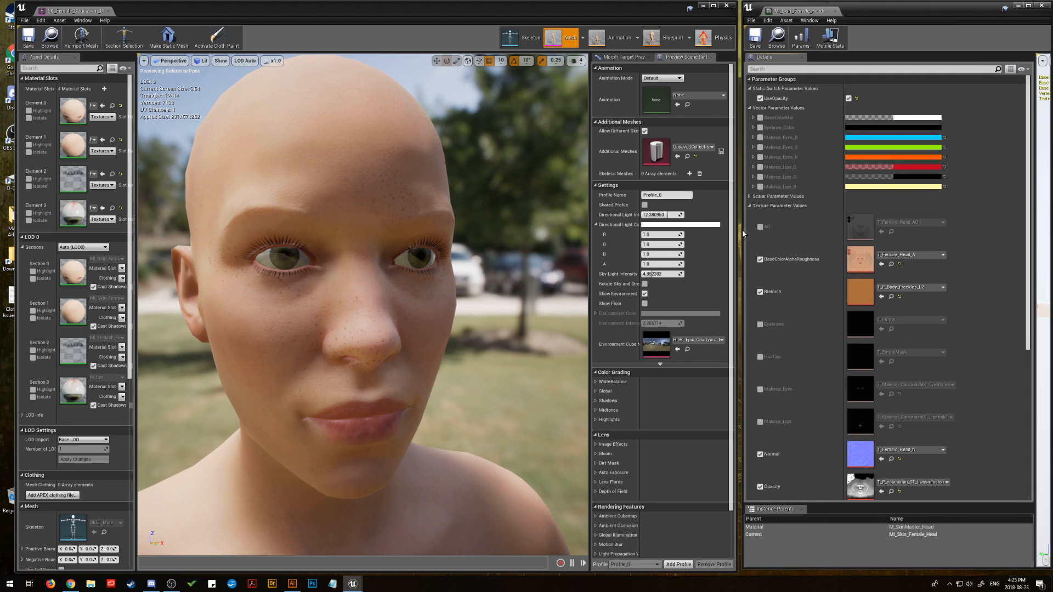
drag(743, 234, 744, 233)
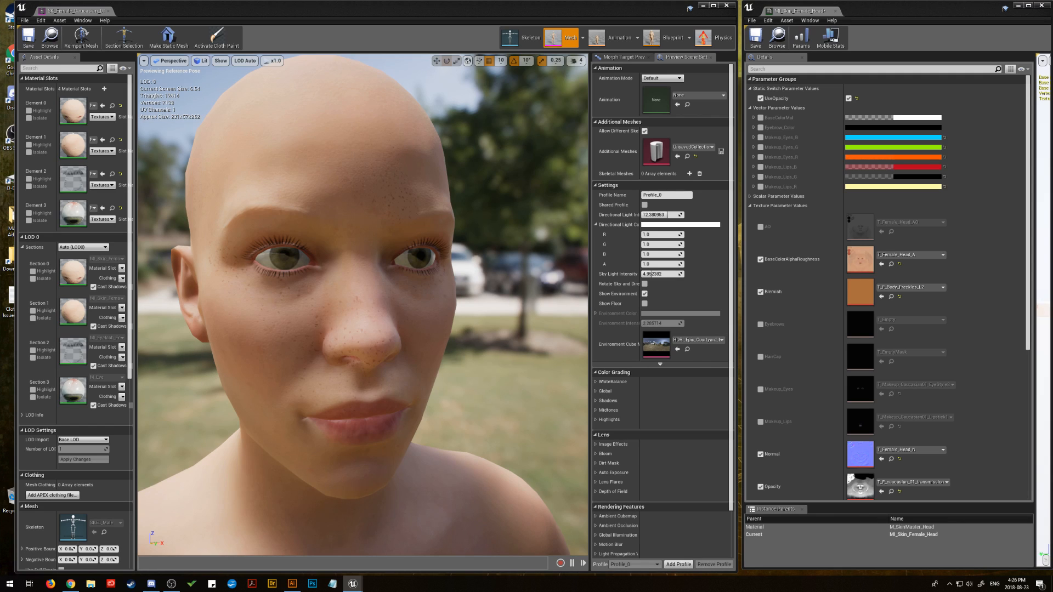
Step: Inspect the Makeup_Lips mask texture in its own editor, close it, and enable the Makeup_Lips texture override
double_click(860, 422)
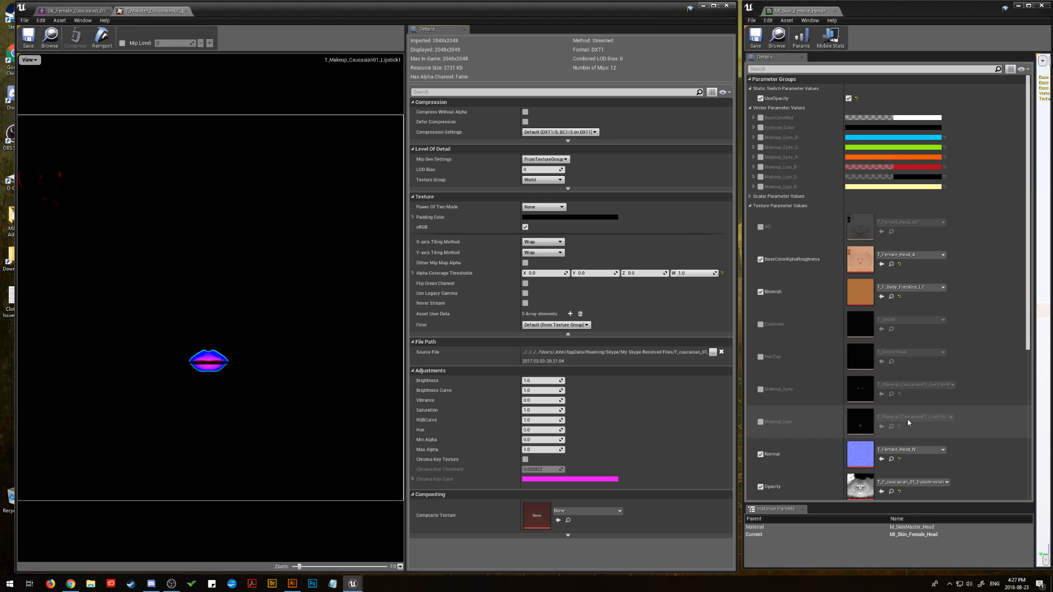
click(187, 11)
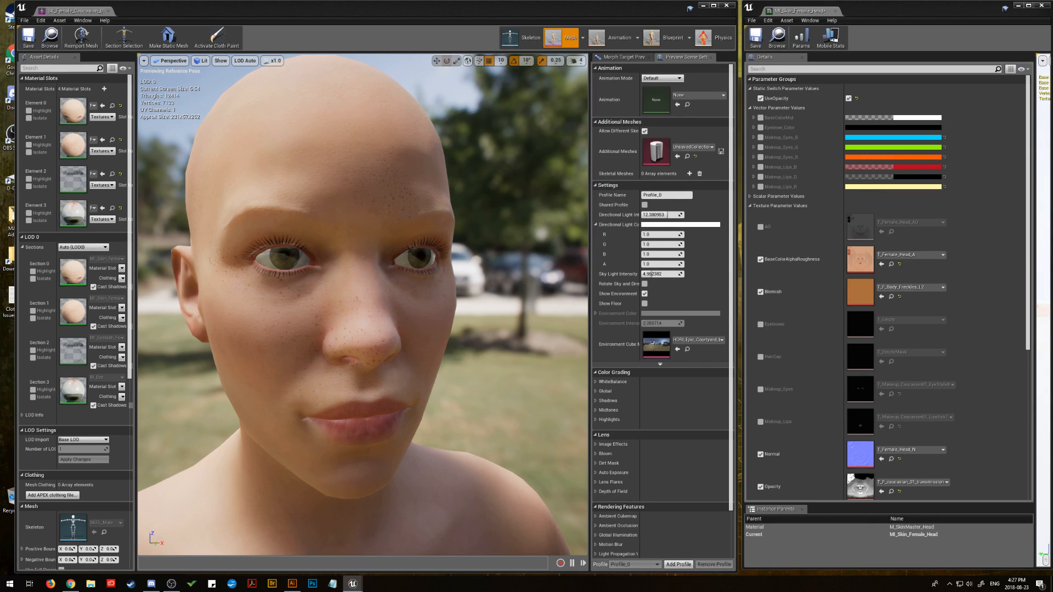
click(760, 421)
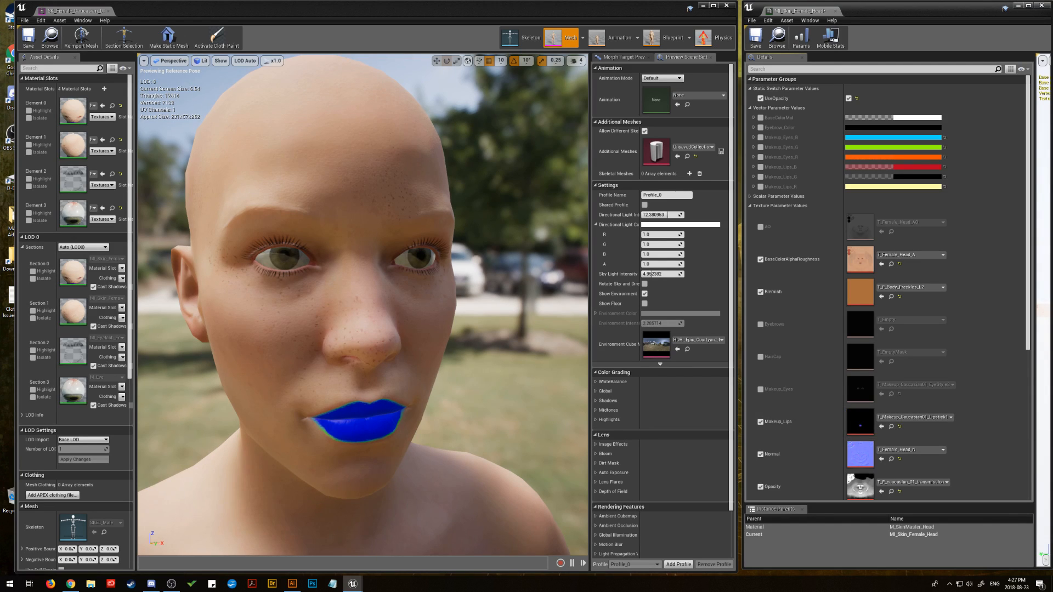
drag(790, 436, 859, 423)
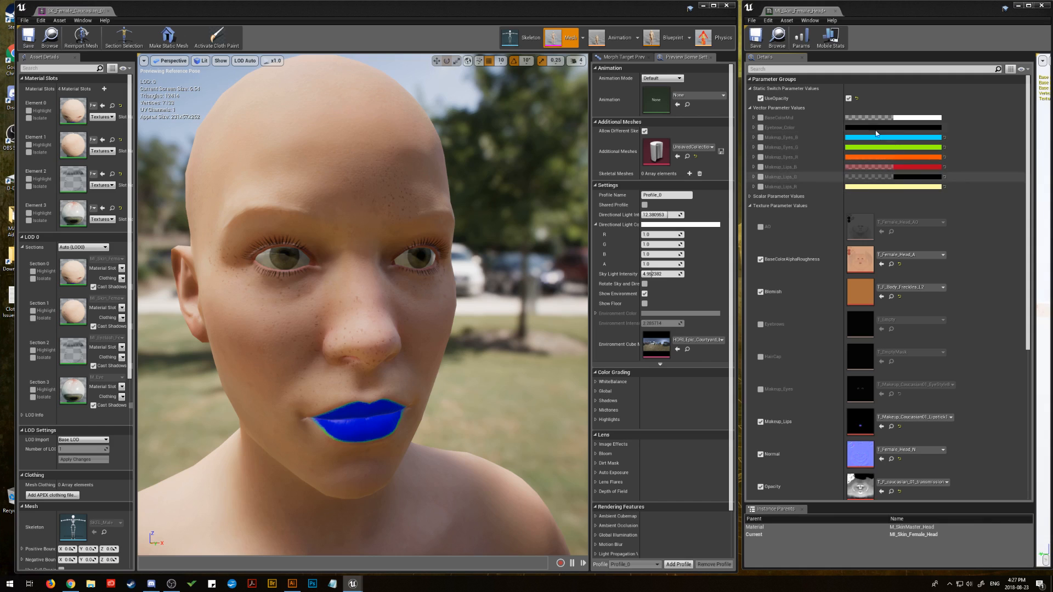
Step: Enable the Makeup_Lips_R, Makeup_Lips_G and Makeup_Lips_B colour overrides
click(761, 187)
click(761, 177)
click(761, 167)
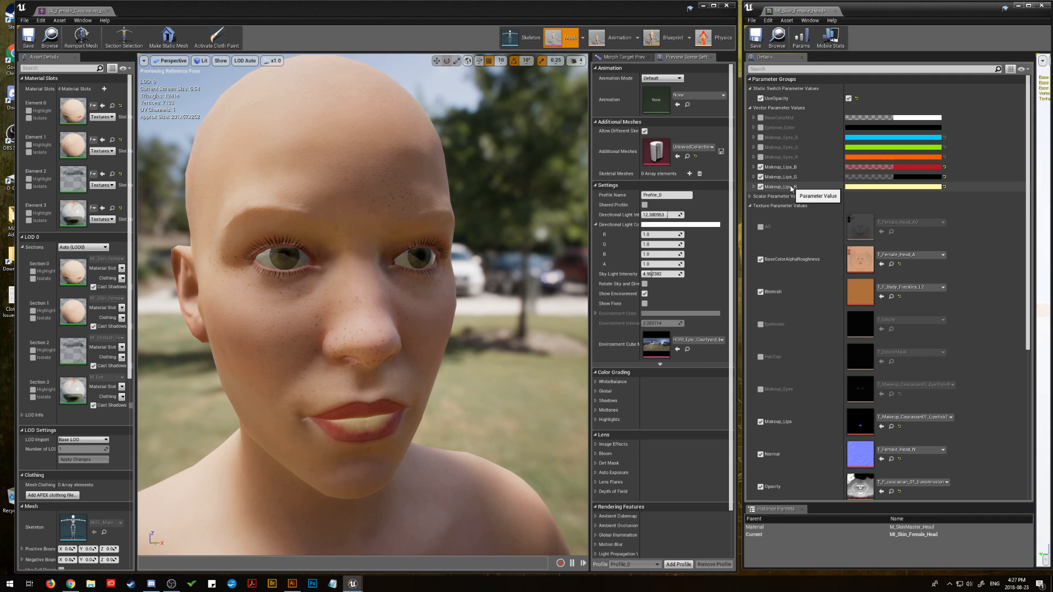
Step: Set the Makeup_Lips_B colour to purple with hue about 291 and saturation about 0.68
click(904, 169)
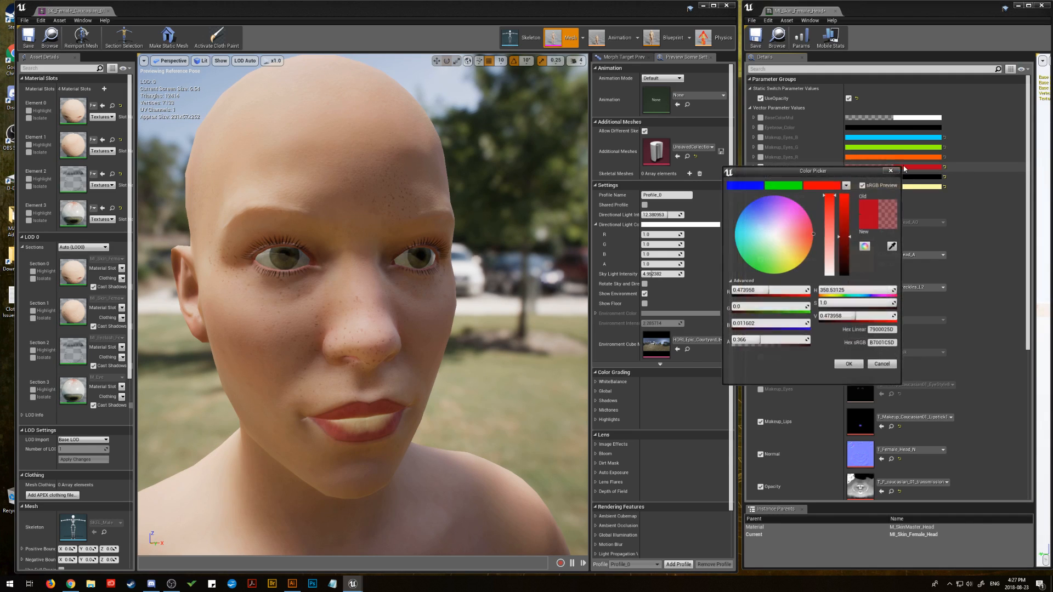
drag(802, 225, 783, 209)
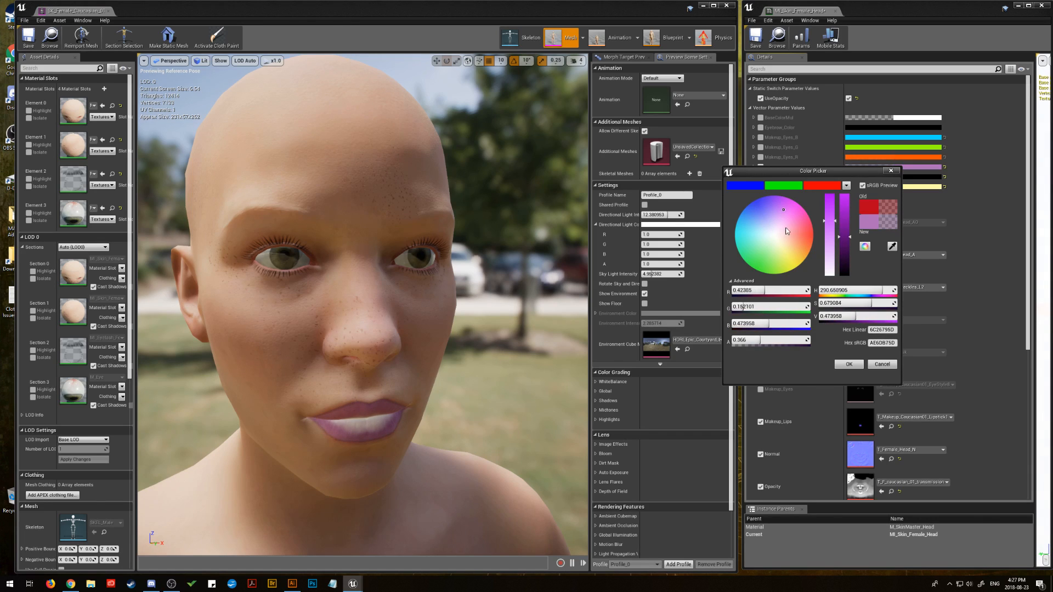
click(849, 365)
Step: Set the Makeup_Lips_G colour to light pink with hue about 302, saturation about 0.61 and value about 0.81
click(903, 179)
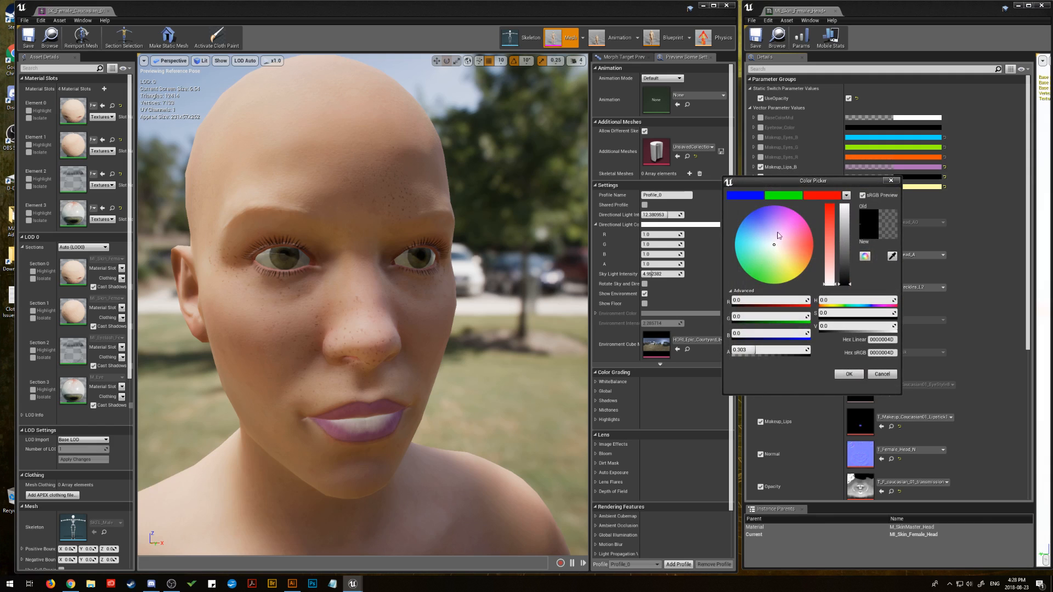
click(788, 215)
drag(789, 218, 785, 226)
drag(844, 250, 847, 221)
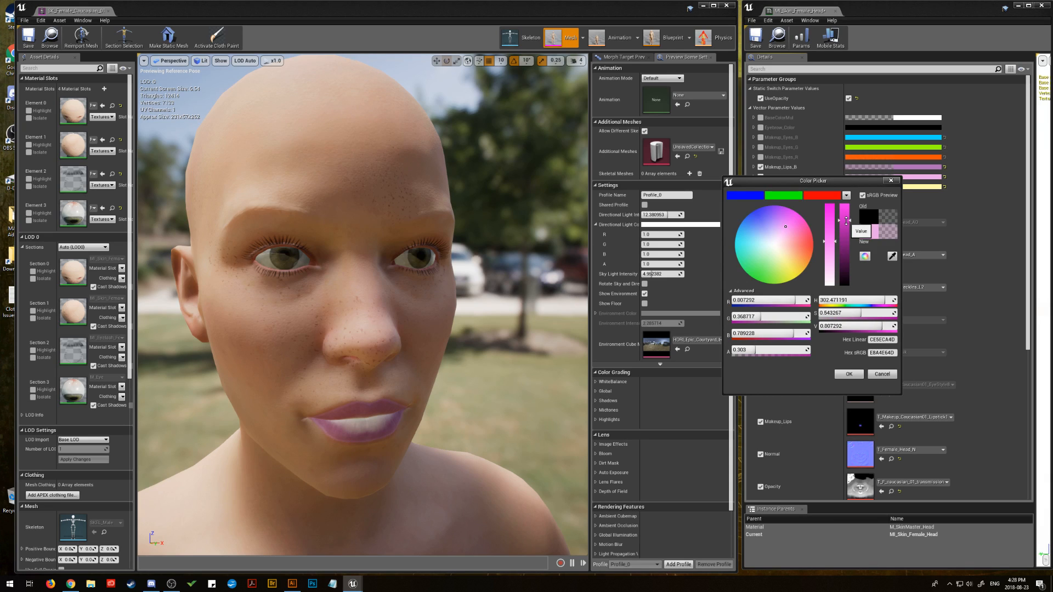
click(833, 238)
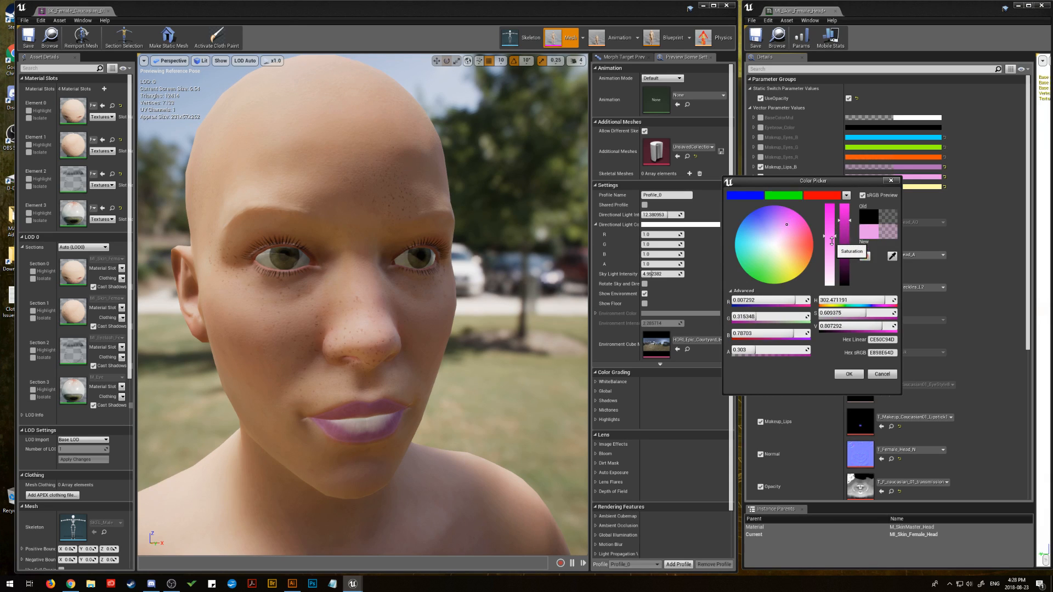
click(848, 374)
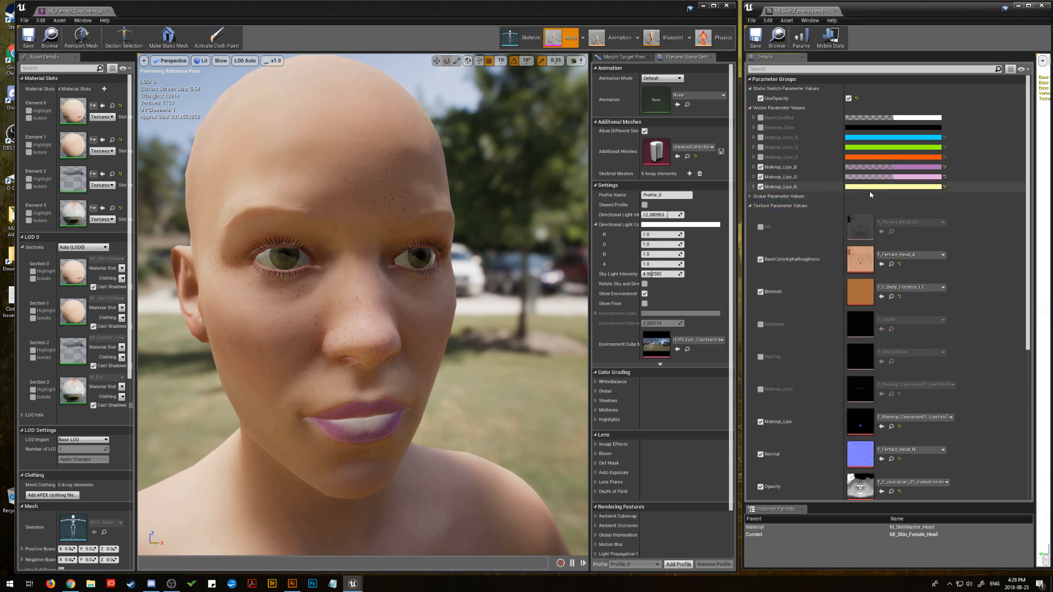
Step: Set the Makeup_Lips_R colour to a paler yellow with saturation about 0.37 and alpha about 0.24
click(878, 190)
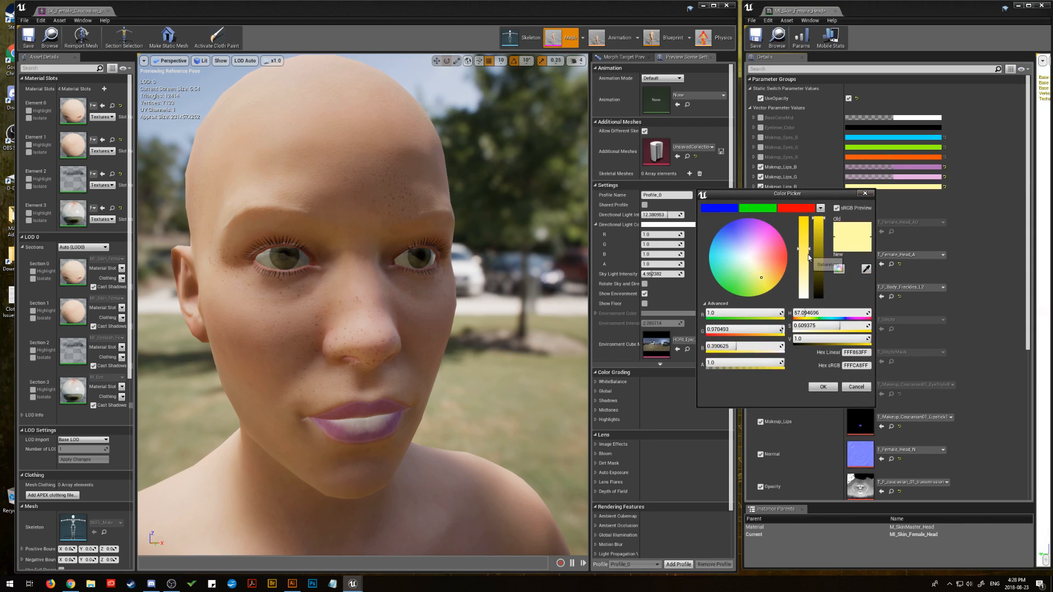
mouse_move(804, 256)
mouse_down()
mouse_move(805, 293)
mouse_move(805, 268)
mouse_up()
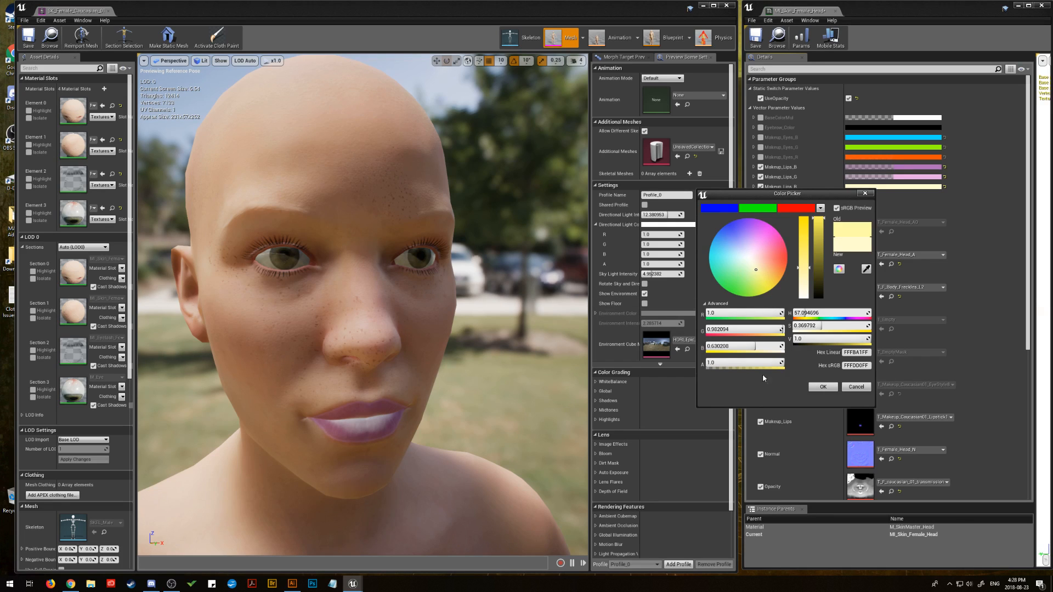
drag(769, 363, 726, 363)
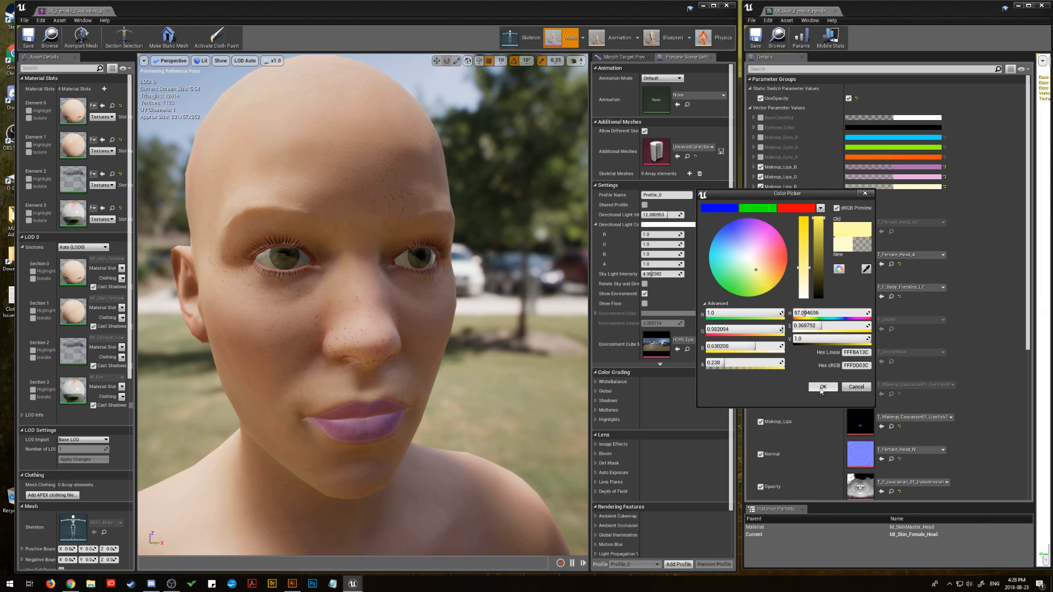
click(822, 388)
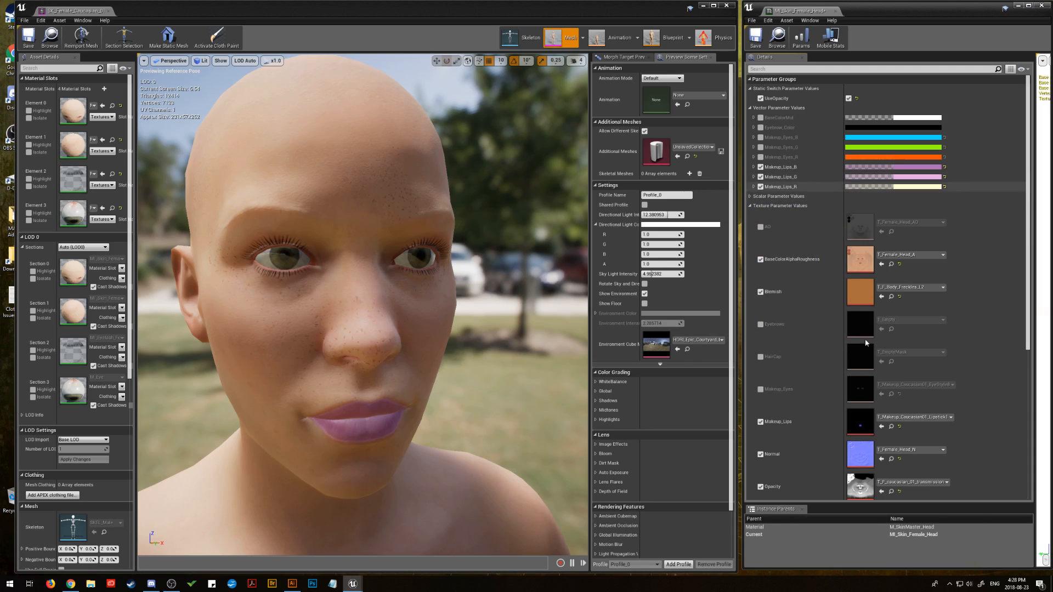
Step: Compare the face with and without lipstick by toggling the Makeup_Lips texture override, leaving it enabled
click(762, 423)
click(762, 422)
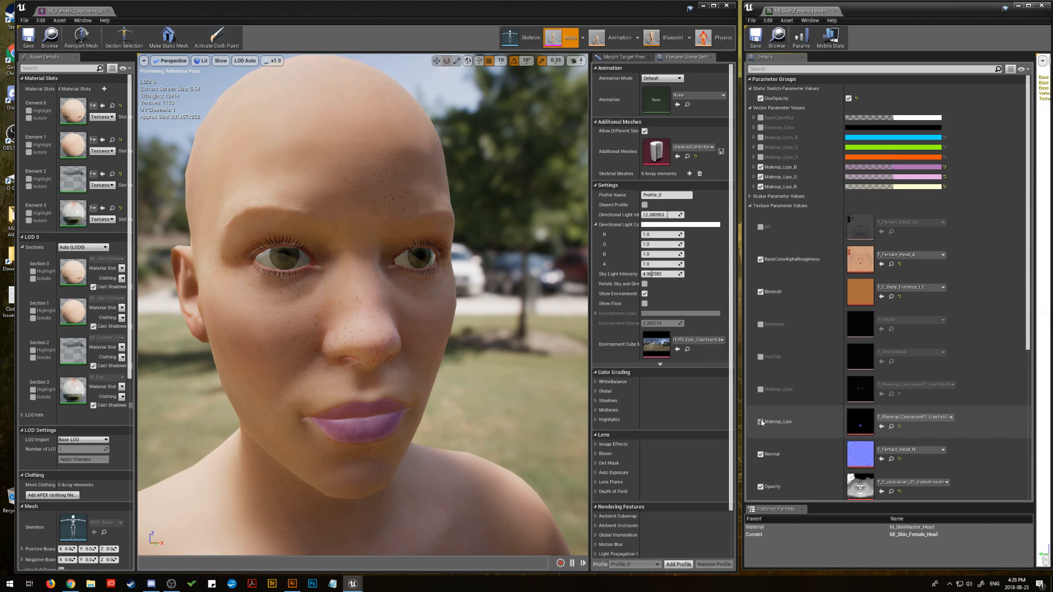
click(762, 423)
click(762, 422)
click(763, 423)
click(763, 423)
click(764, 423)
click(763, 424)
click(764, 423)
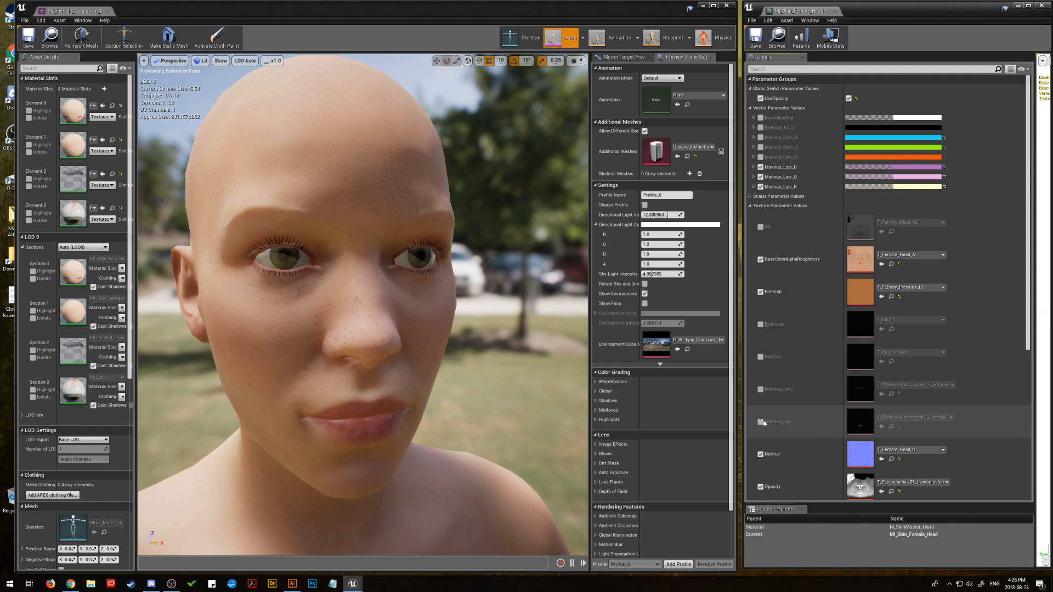
click(763, 424)
click(764, 424)
click(764, 424)
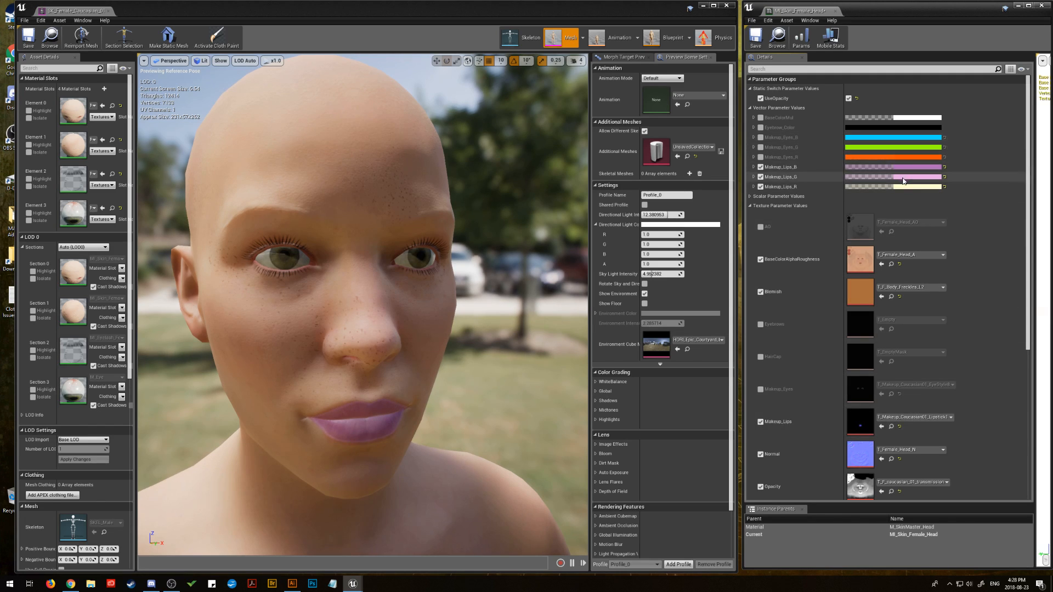
Step: Increase the alpha of the purple Makeup_Lips_B colour slightly
click(916, 167)
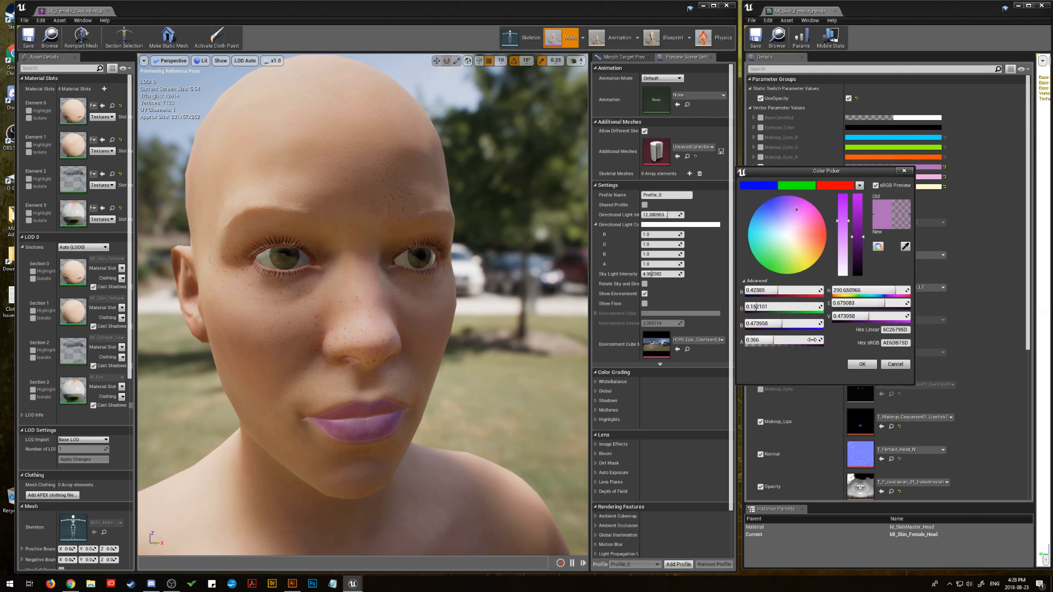
mouse_move(781, 341)
mouse_down()
mouse_move(822, 341)
mouse_move(768, 341)
mouse_move(791, 340)
mouse_up()
click(854, 365)
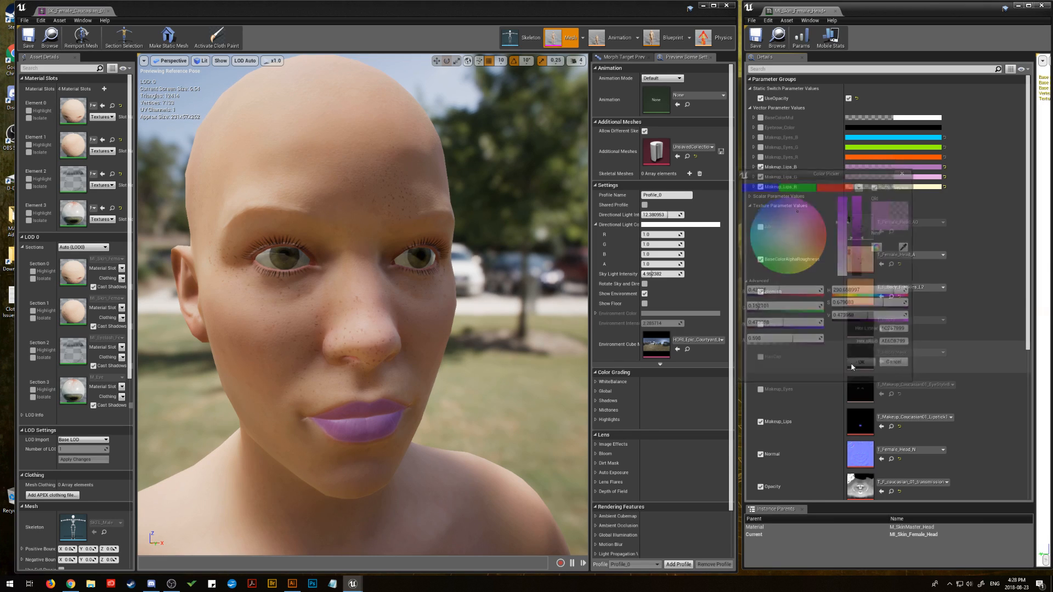
Step: Check the stronger purple lipstick against bare lips by switching the Makeup_Lips texture repeatedly, ending with it on
click(762, 421)
click(763, 421)
click(762, 421)
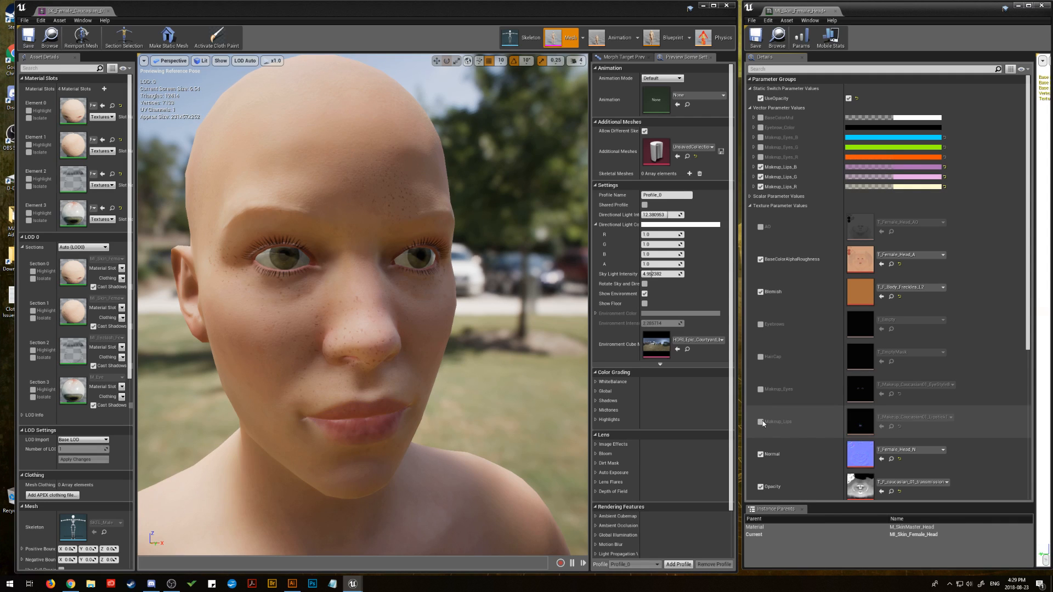
click(763, 421)
click(761, 422)
click(761, 421)
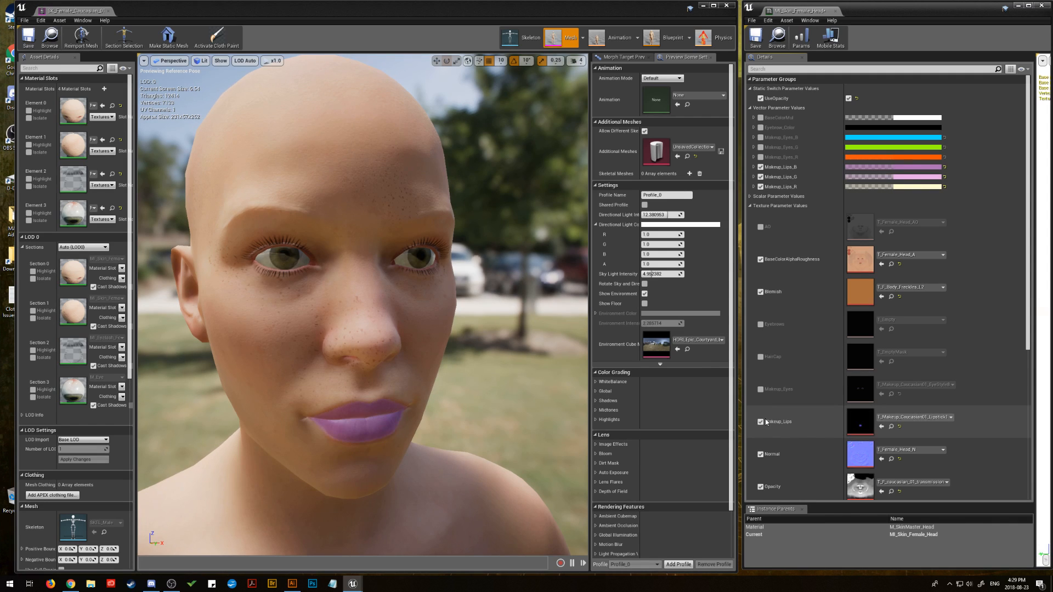
click(762, 419)
click(762, 419)
click(762, 422)
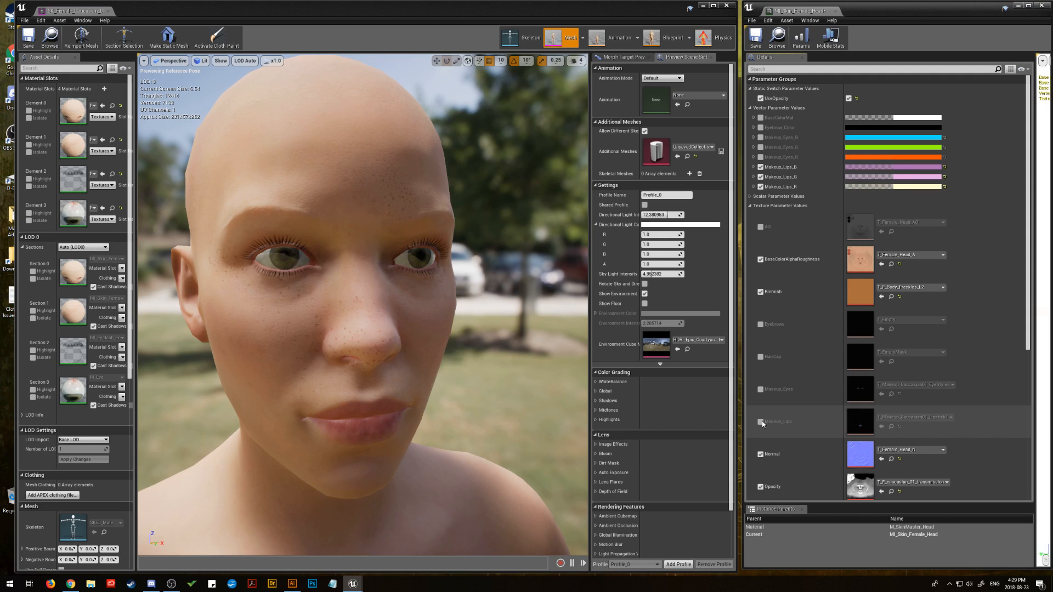
click(761, 421)
click(761, 422)
click(762, 421)
click(762, 421)
click(762, 421)
click(762, 421)
click(762, 422)
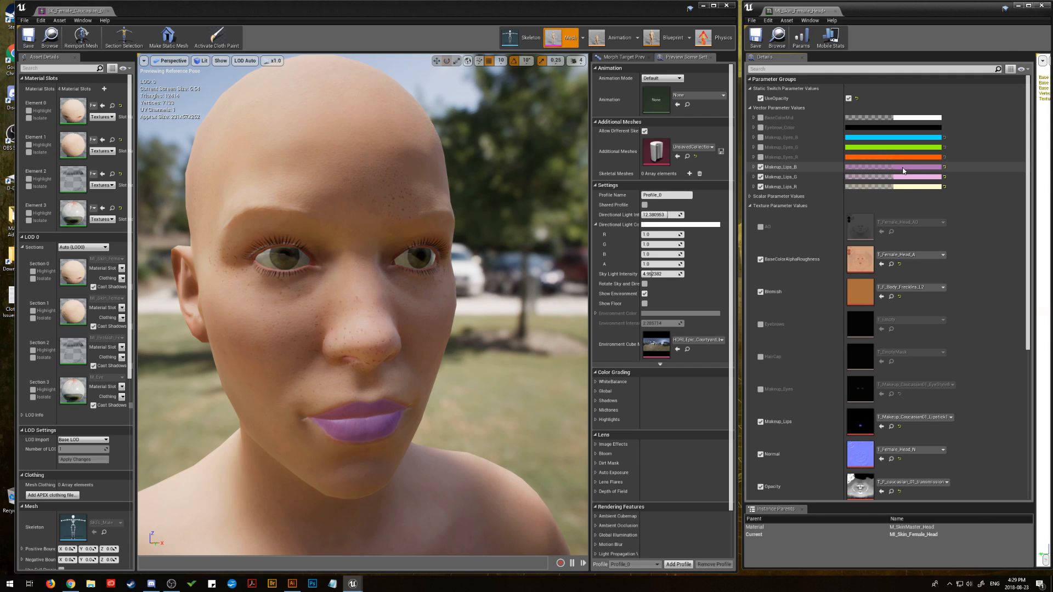
click(761, 157)
click(761, 147)
click(761, 138)
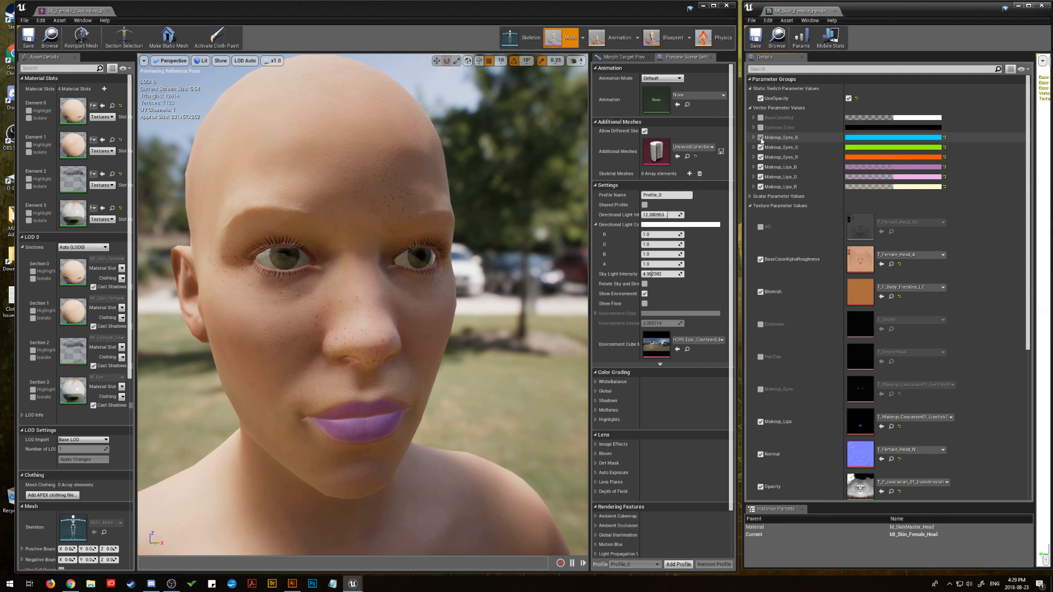
click(761, 137)
click(761, 147)
click(760, 157)
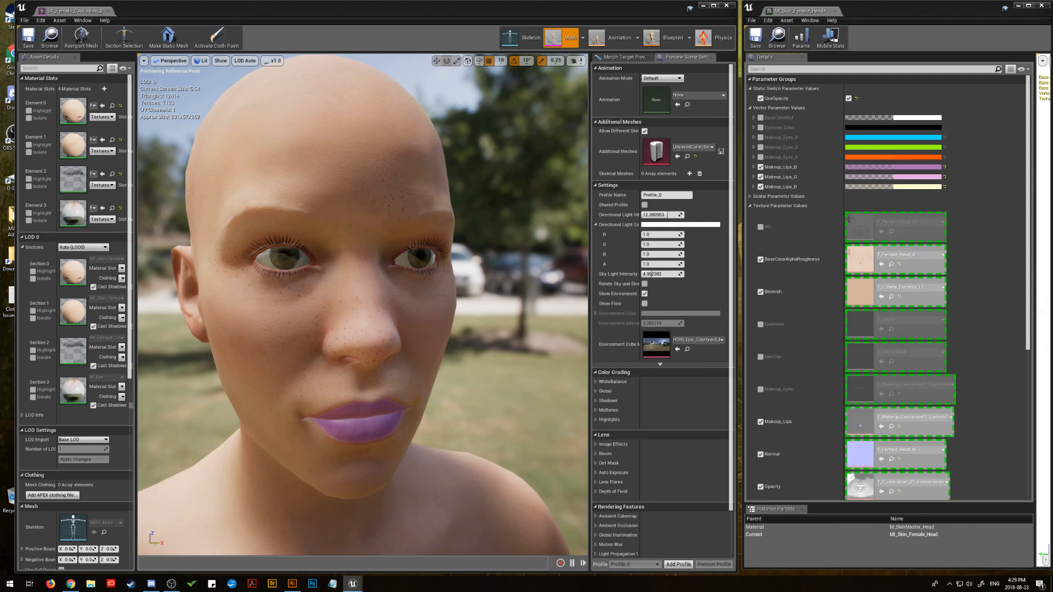
Step: Assign the T_Makeup_Caucasian01_EyeStyle8 mask to the Makeup_Eyes texture parameter and enable its override
drag(1052, 384, 880, 397)
click(758, 390)
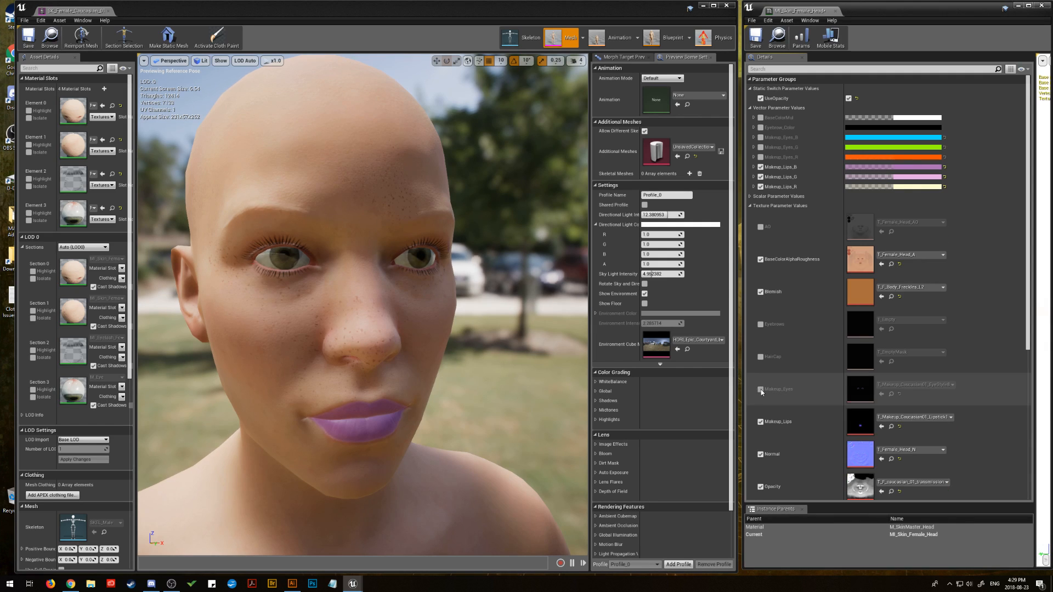
click(761, 389)
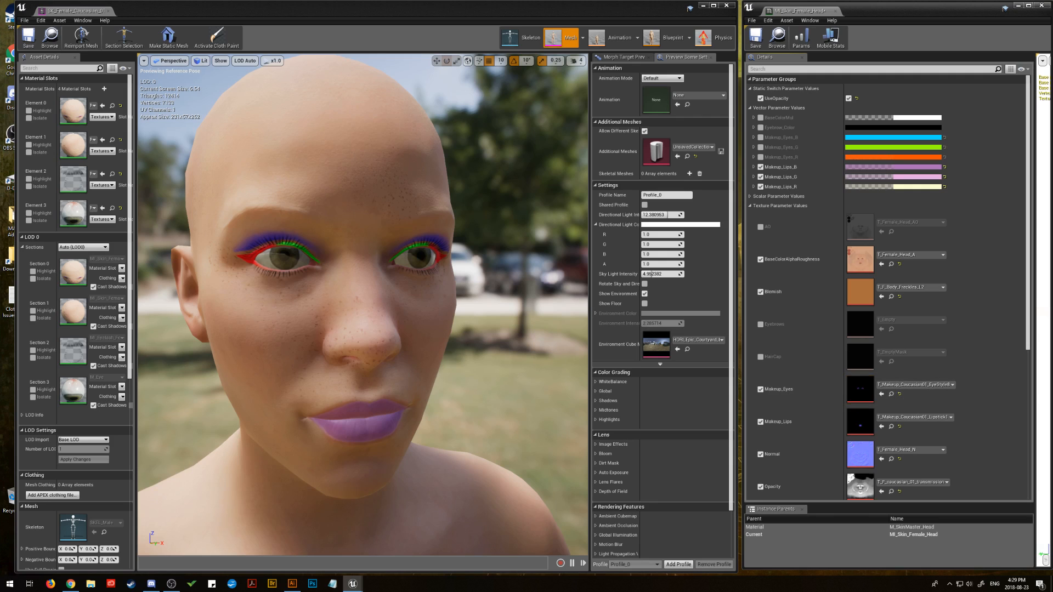
Step: Try the eye makeup masks EyeStyle1 to EyeStyle3 in turn on the Makeup_Eyes texture parameter
drag(1052, 384, 861, 392)
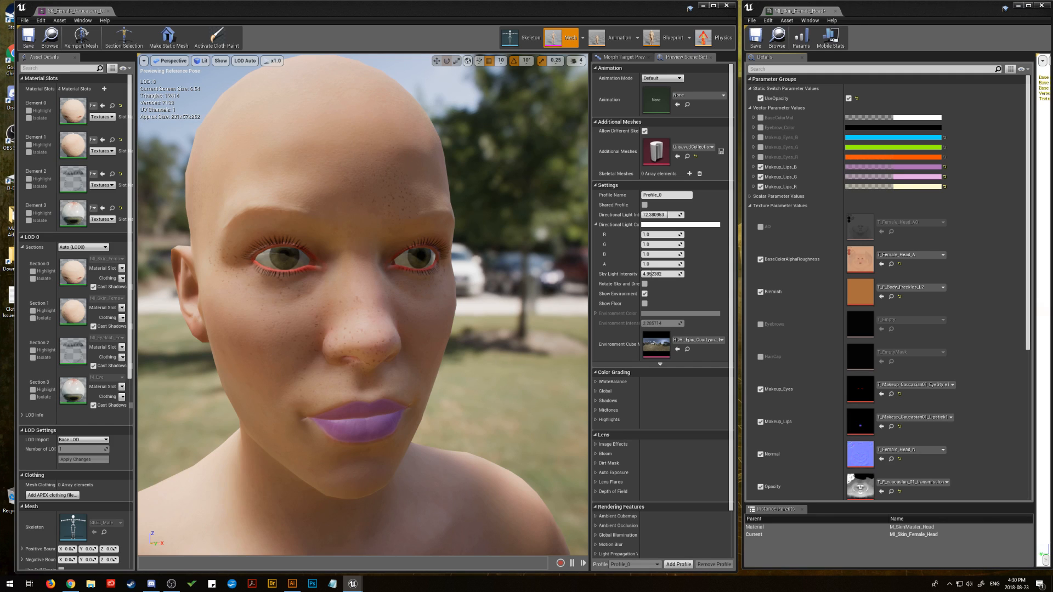
drag(1052, 373, 859, 387)
drag(1052, 351, 859, 387)
Step: Enable the Makeup_Eyes_R colour override and set it to black with an alpha of about 0.56
click(760, 158)
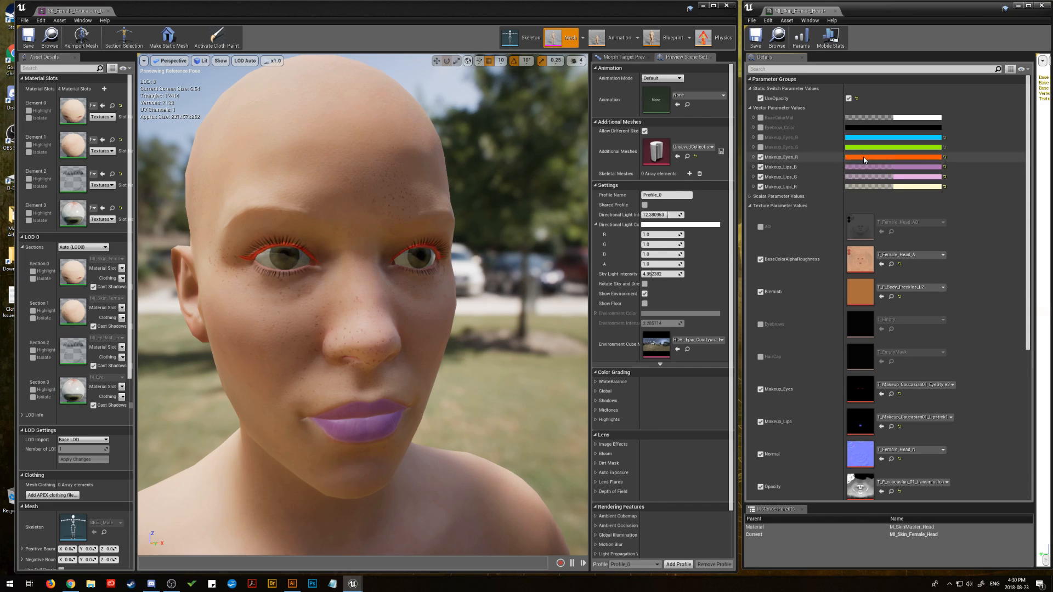
click(865, 157)
drag(989, 207, 989, 270)
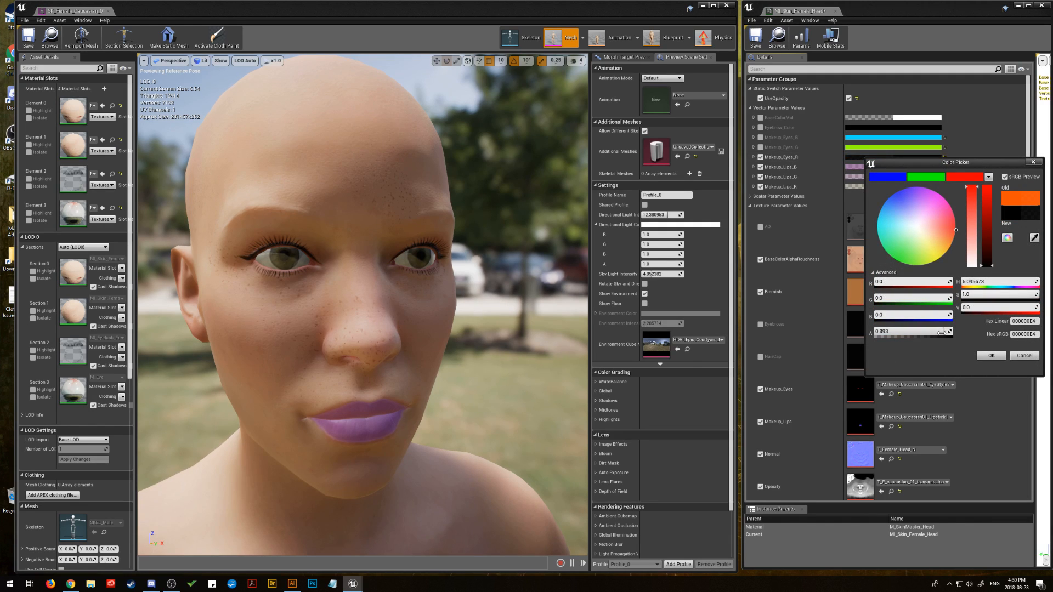
drag(943, 333, 917, 332)
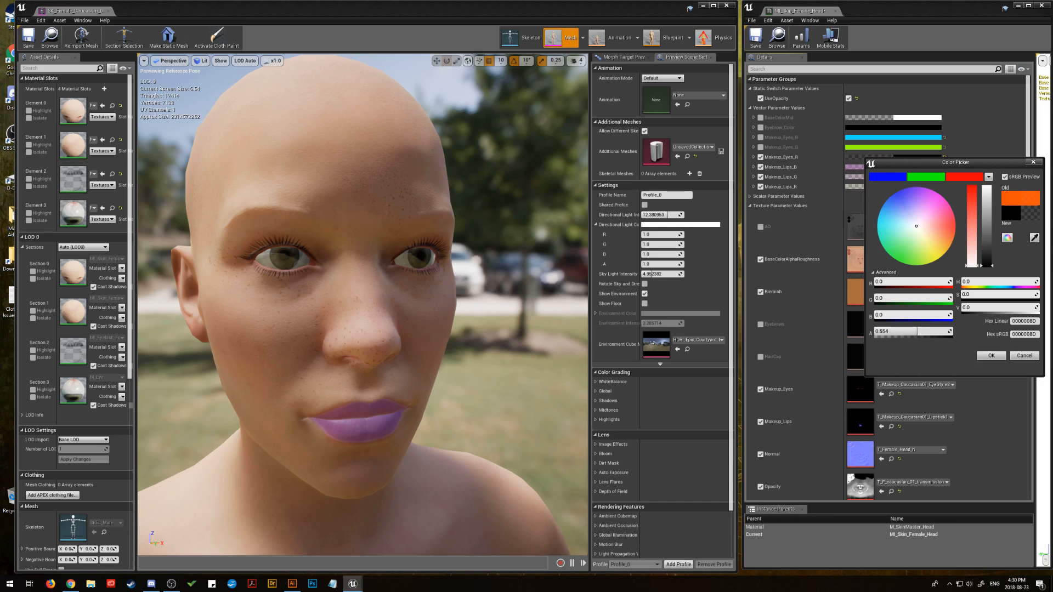
click(992, 356)
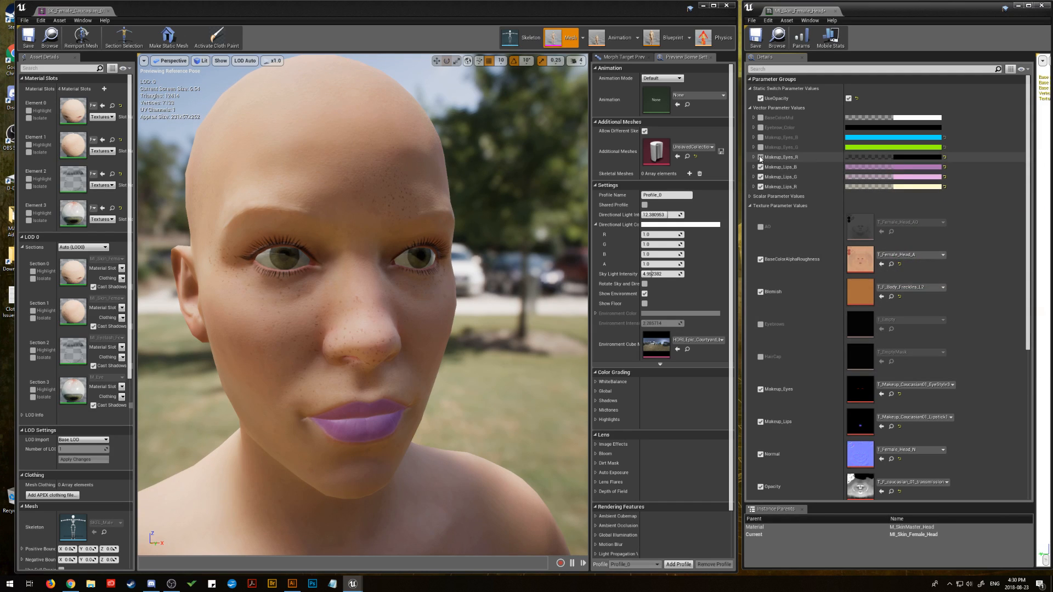
Step: Compare the black eyeliner with the raw red mask by toggling the Makeup_Eyes_R override repeatedly, leaving it off
click(761, 157)
click(761, 157)
click(761, 157)
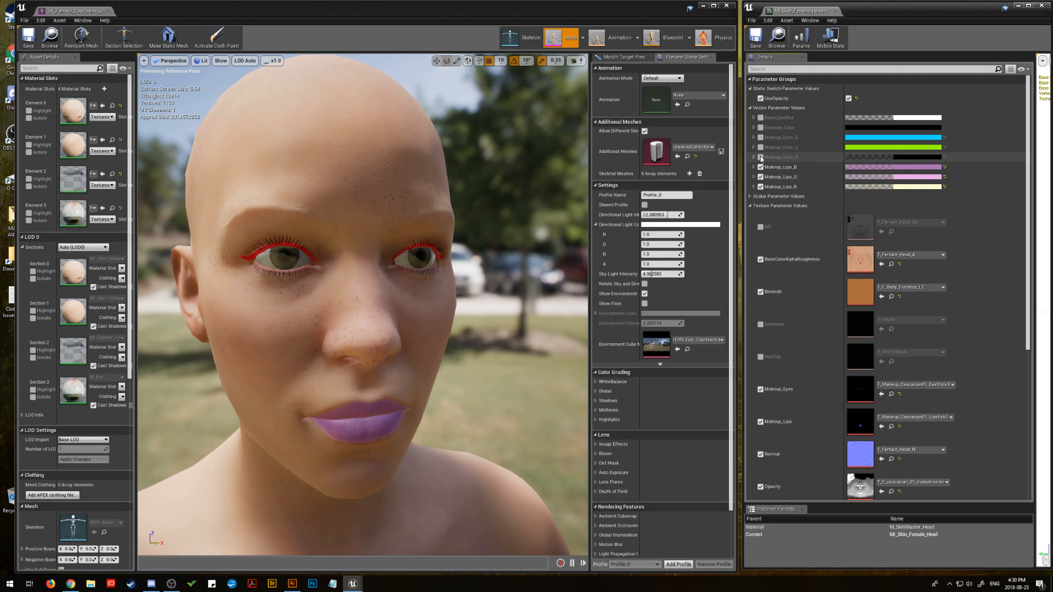
click(761, 158)
click(760, 158)
click(761, 157)
click(761, 158)
click(760, 157)
click(761, 157)
click(761, 157)
click(760, 158)
click(761, 158)
click(760, 158)
click(760, 158)
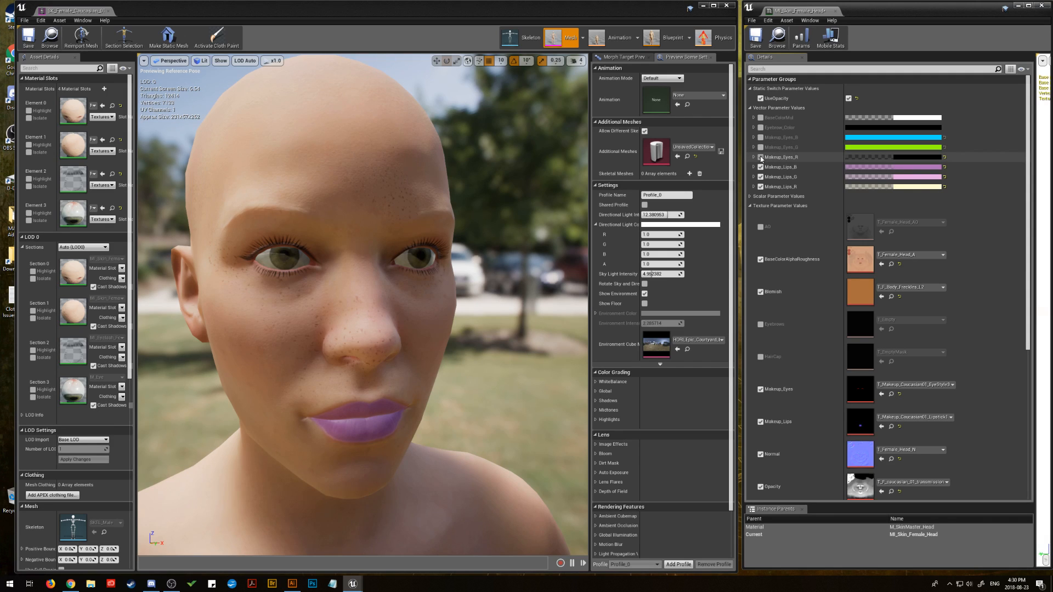
click(760, 157)
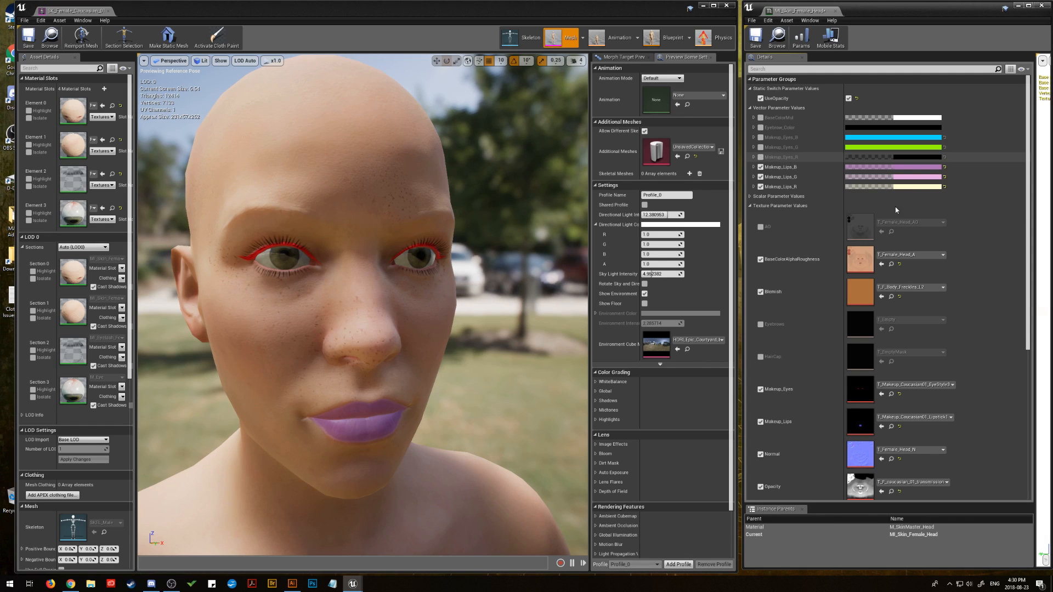
Step: Swap the Makeup_Eyes texture through the masks EyeStyle4 to EyeStyle7, ending with EyeStyle8
drag(1052, 365, 861, 391)
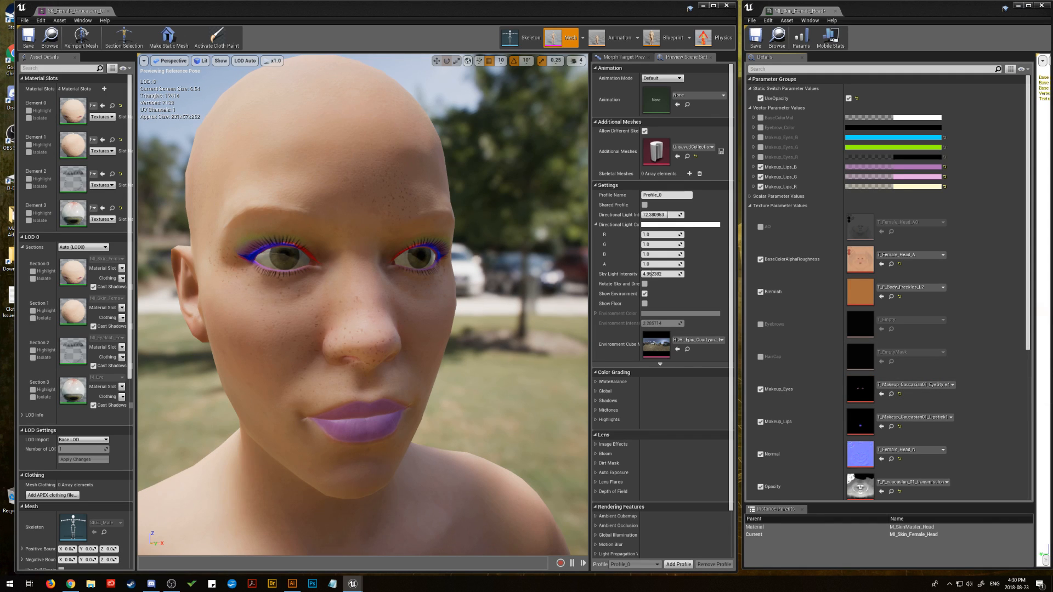
drag(1052, 378, 858, 392)
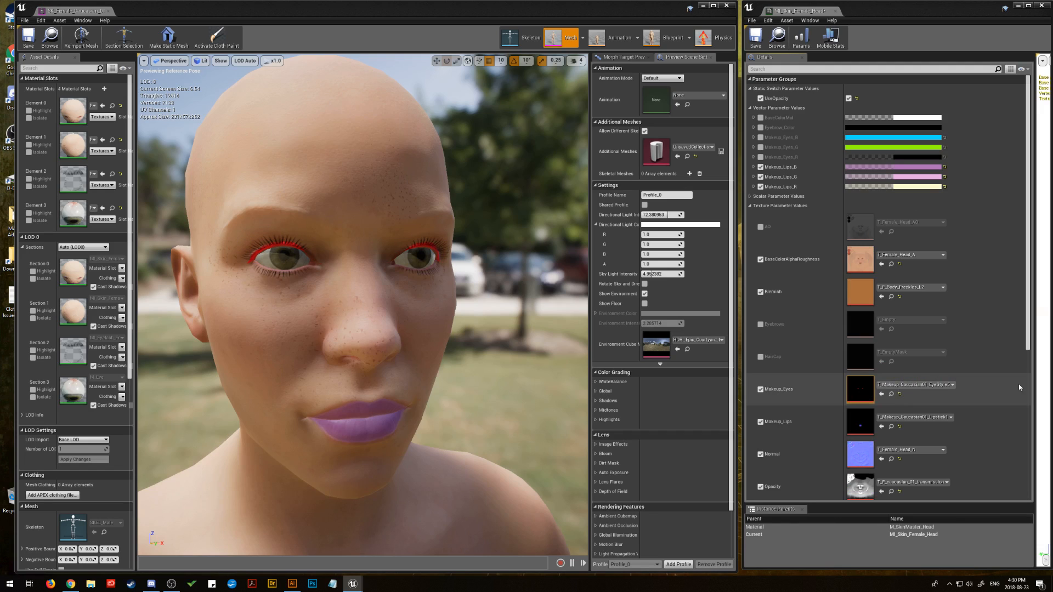
drag(1052, 378, 859, 389)
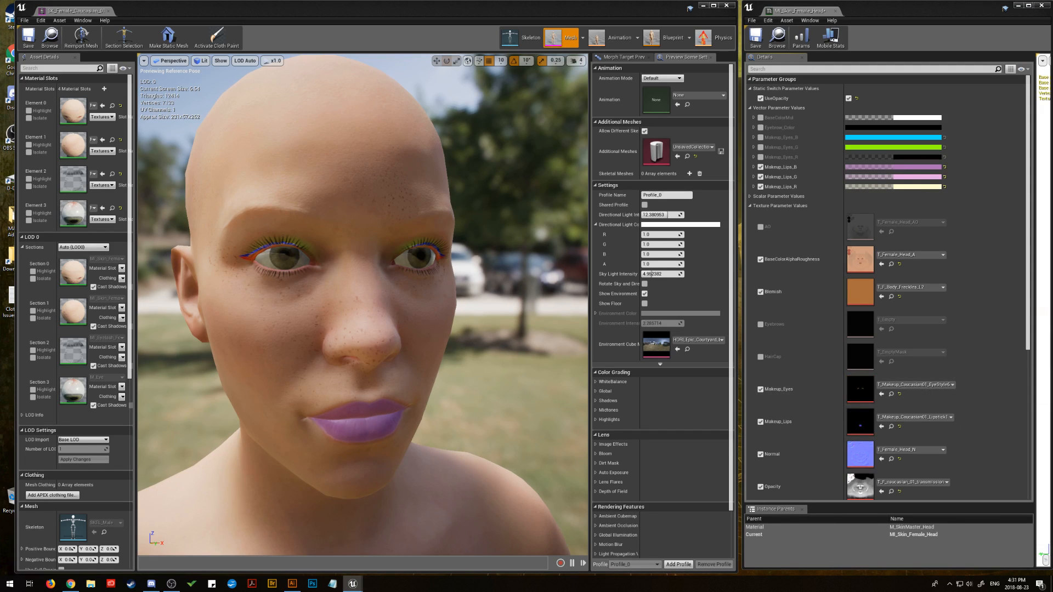
drag(1052, 378, 862, 391)
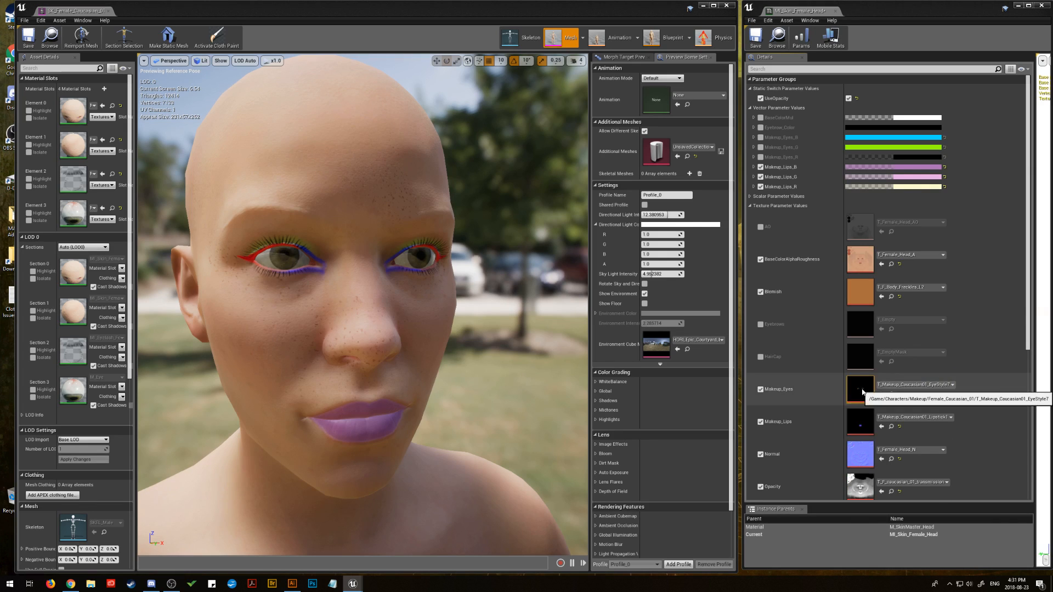
drag(1052, 378, 863, 390)
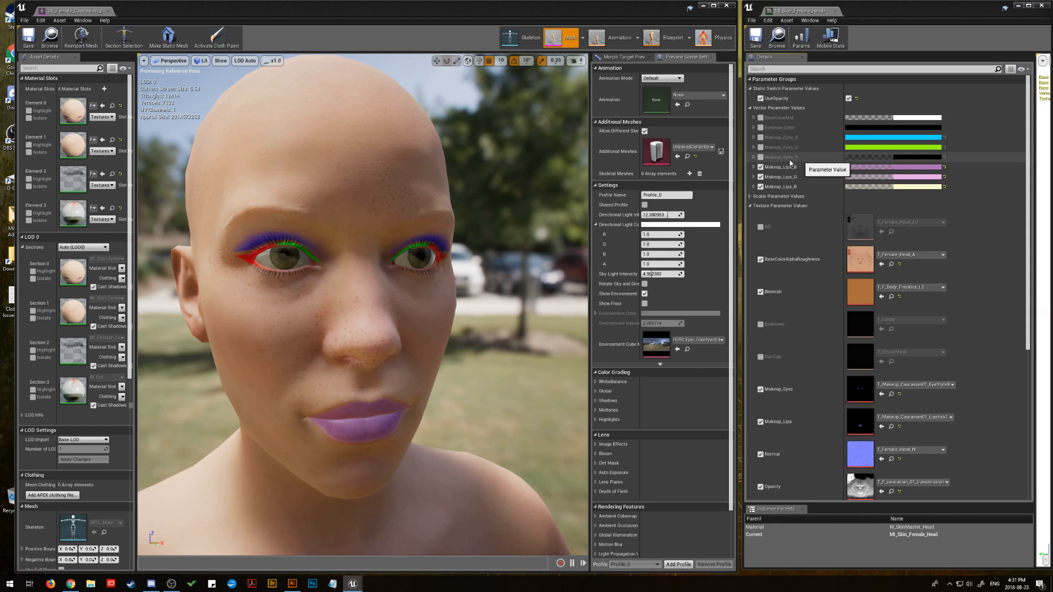
Step: Enable the Makeup_Eyes_R, Makeup_Eyes_G and Makeup_Eyes_B colour overrides
click(760, 157)
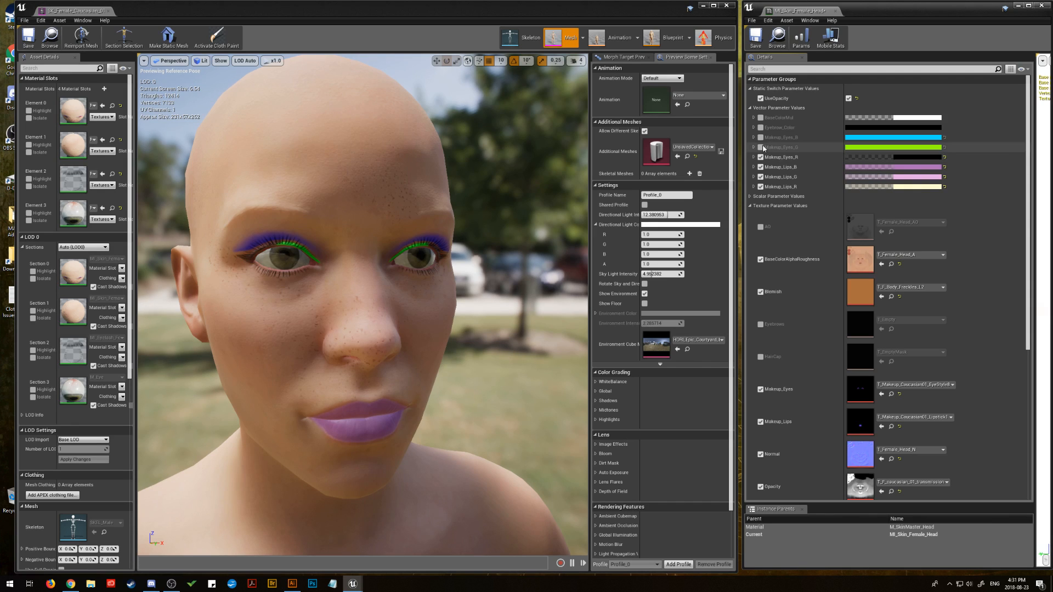
click(761, 148)
click(761, 138)
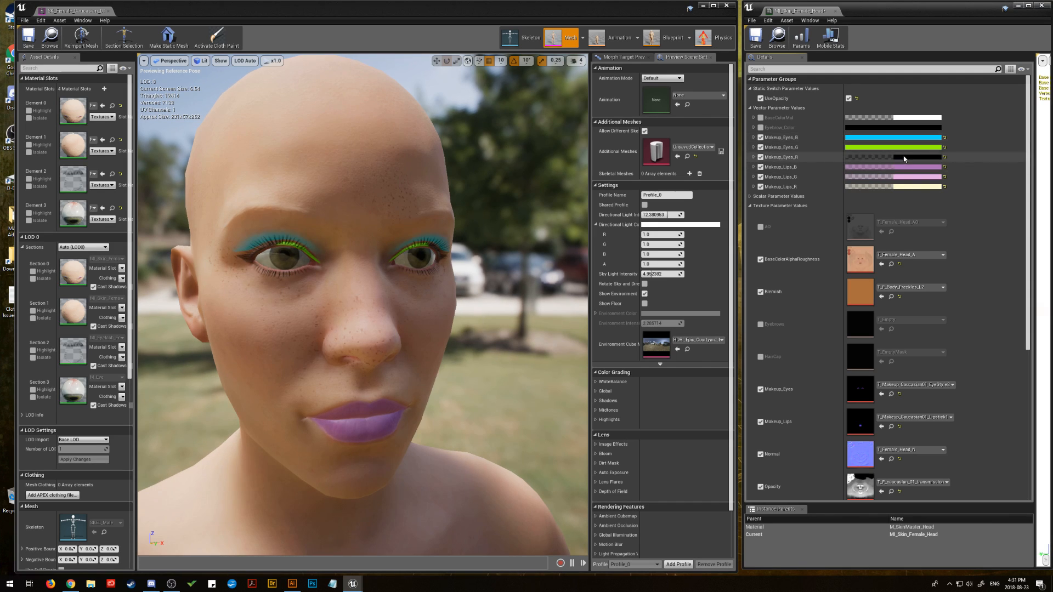
click(877, 148)
click(821, 232)
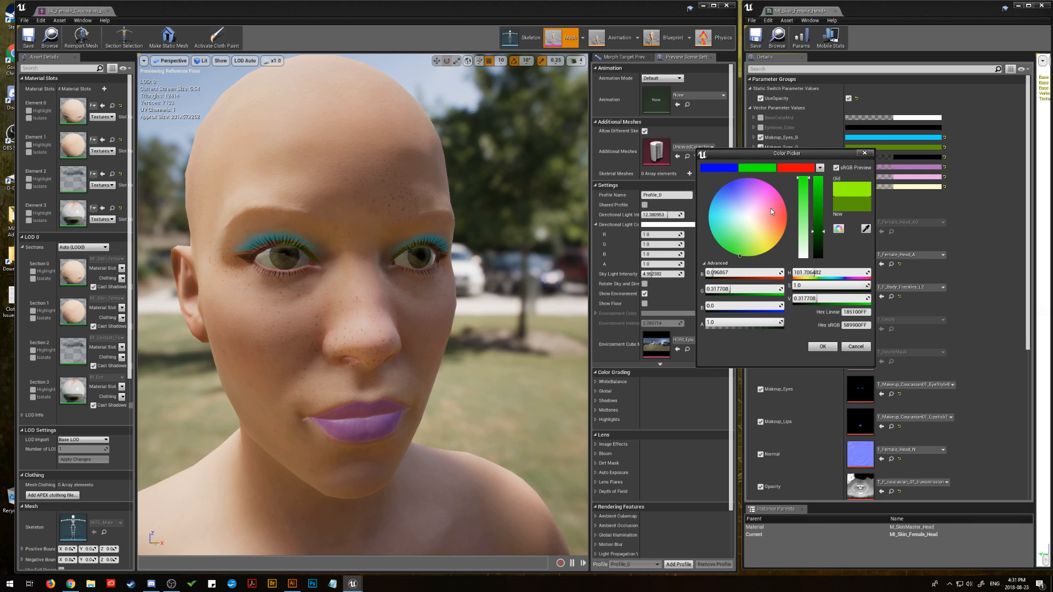
click(855, 347)
Step: Copy the hex sRGB value AE6DB799 of the purple Makeup_Lips_B colour
click(910, 167)
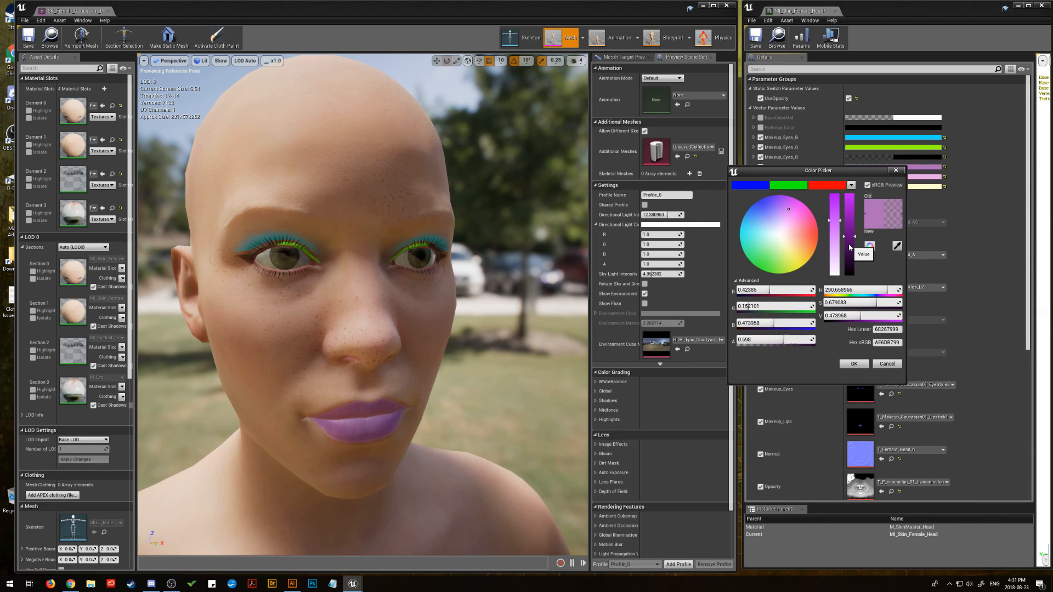
click(880, 342)
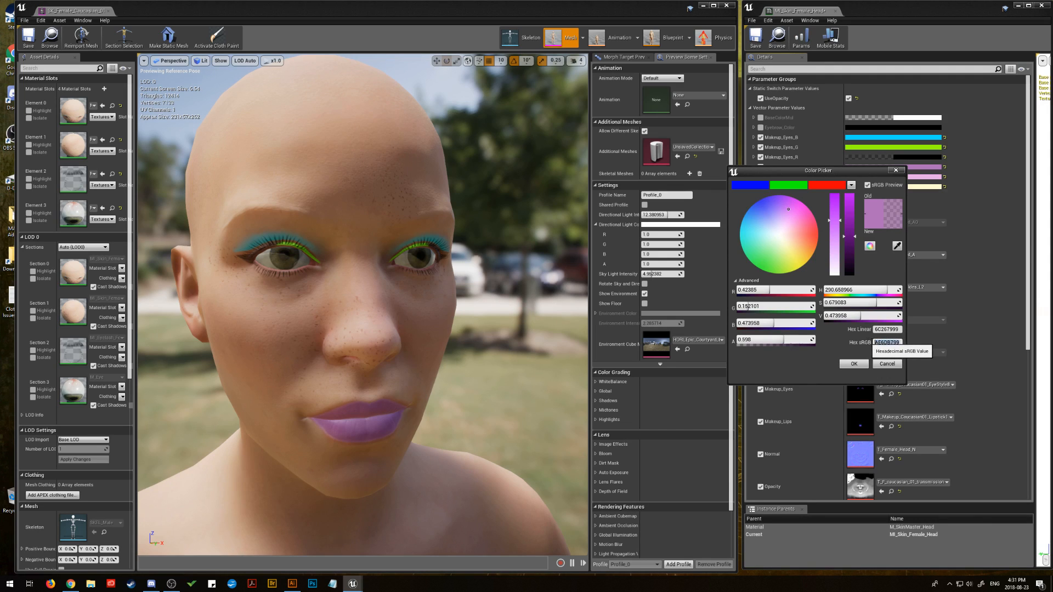
right_click(883, 342)
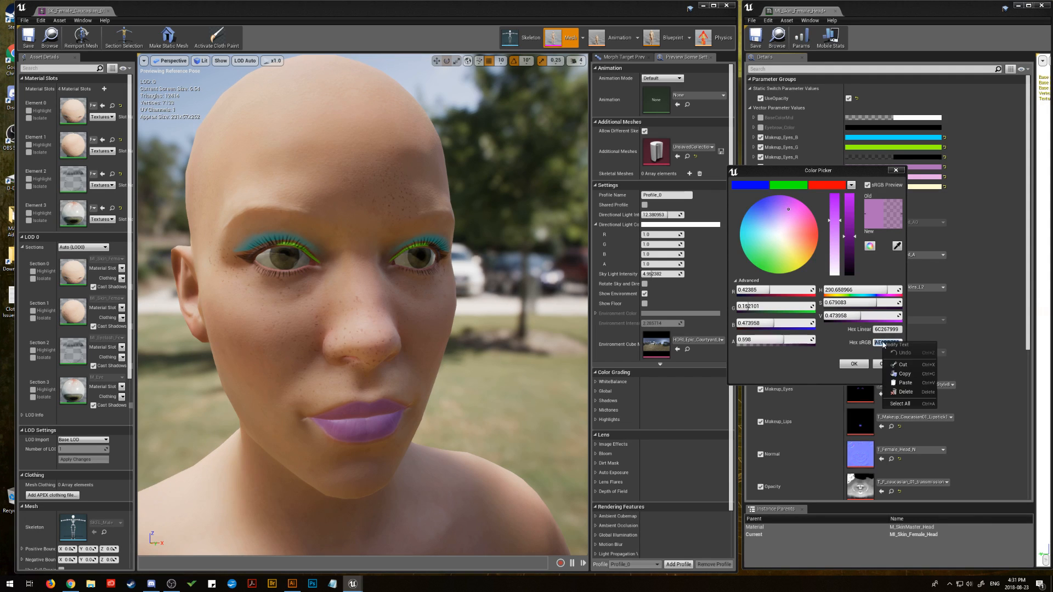
click(905, 373)
click(855, 365)
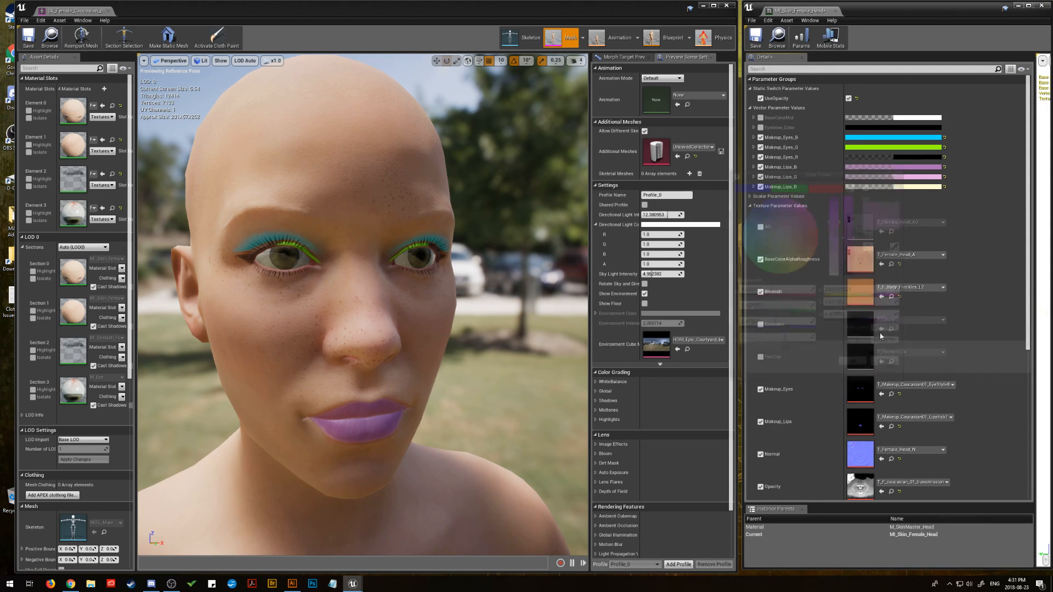
Step: Set the Makeup_Eyes_G colour to the copied hex sRGB value AE6DB799
click(910, 148)
mouse_move(773, 215)
mouse_down()
mouse_move(767, 202)
mouse_move(789, 227)
mouse_move(778, 189)
mouse_move(753, 219)
mouse_move(770, 194)
mouse_move(764, 228)
mouse_move(784, 189)
mouse_move(772, 199)
mouse_up()
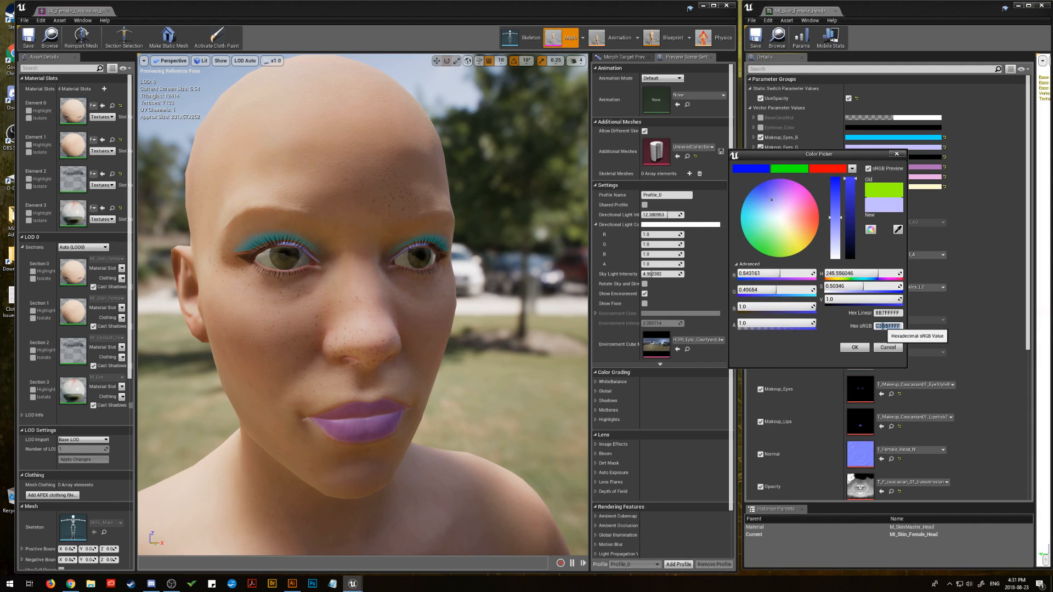
right_click(883, 329)
click(905, 358)
click(854, 347)
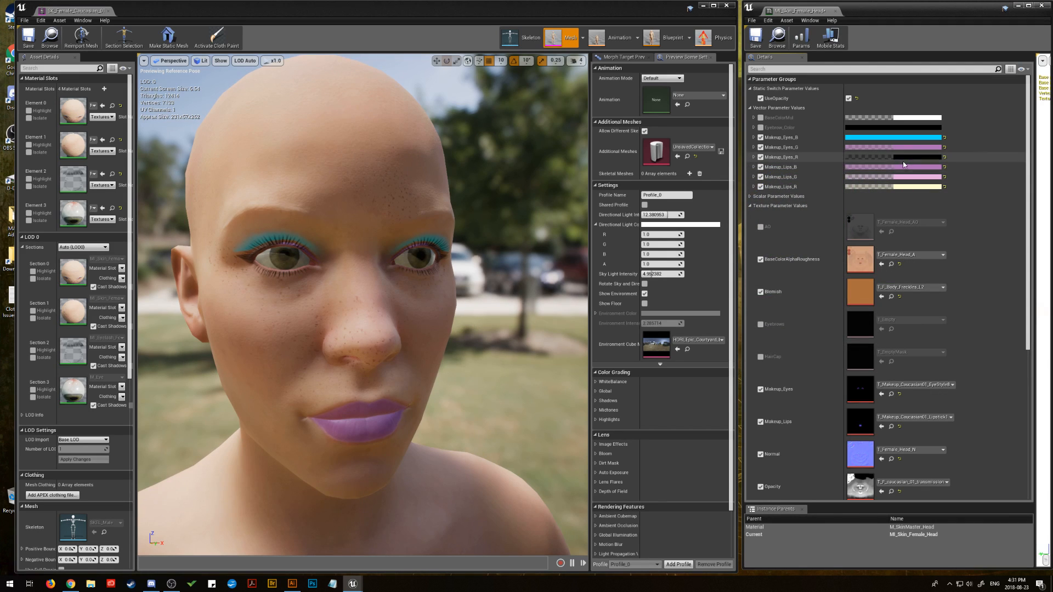
Step: Darken the purple Makeup_Eyes_G colour by lowering its brightness value
click(906, 151)
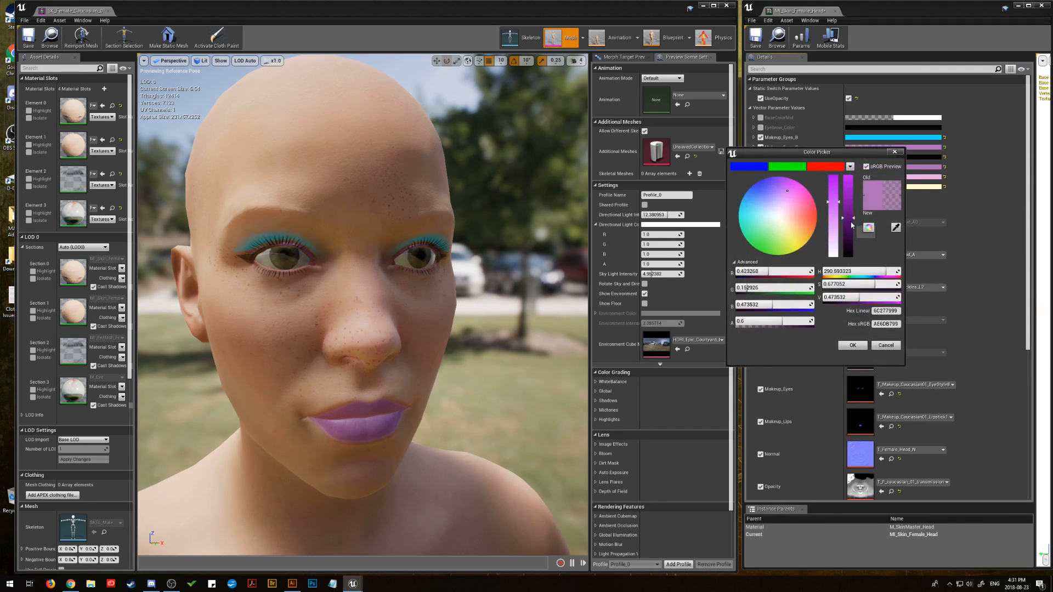
drag(851, 226, 851, 241)
click(854, 346)
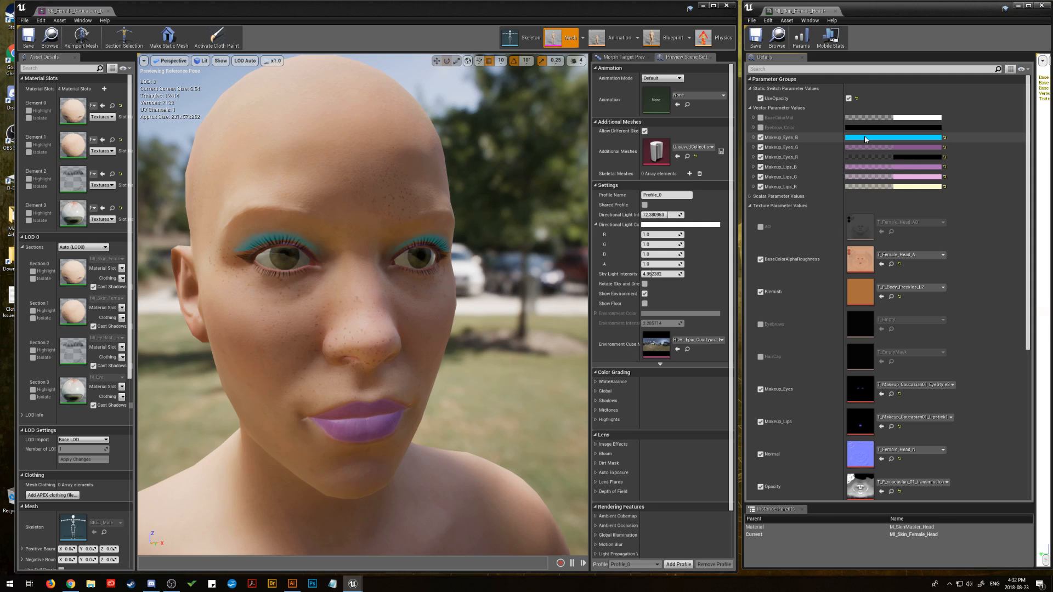
Step: Raise the alpha of the black Makeup_Eyes_R colour to about 0.72
click(913, 157)
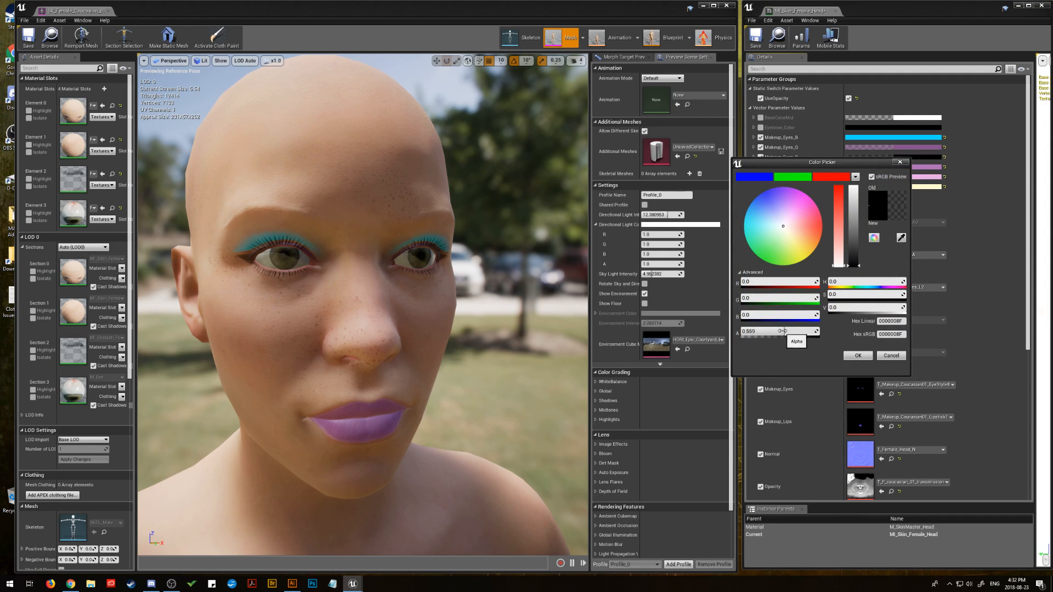
drag(783, 331, 798, 331)
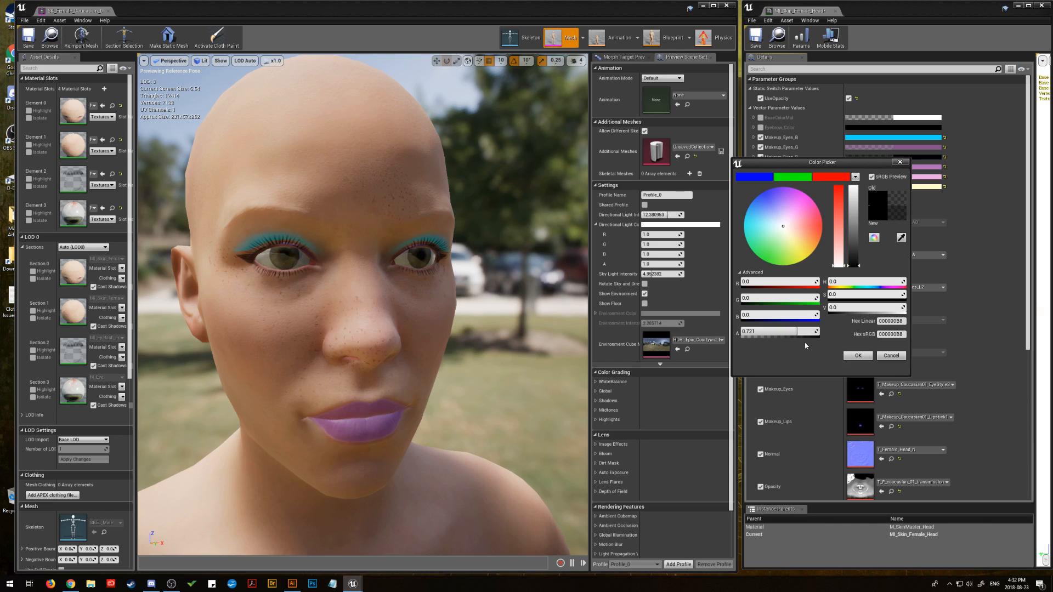
click(859, 355)
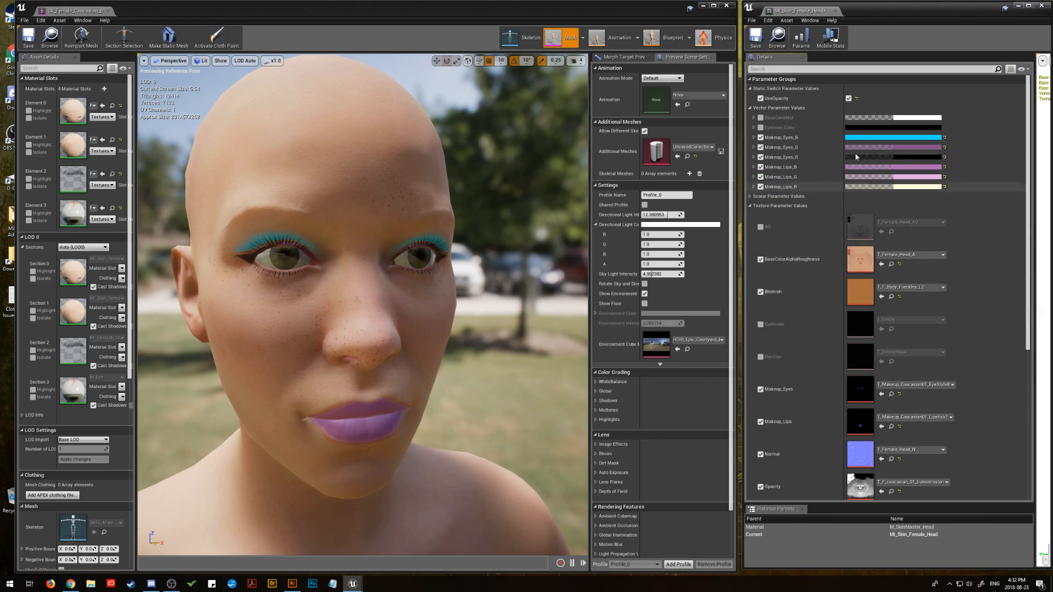
Step: Copy the hex sRGB value E8ABE64D of the pink Makeup_Lips_G colour
click(910, 180)
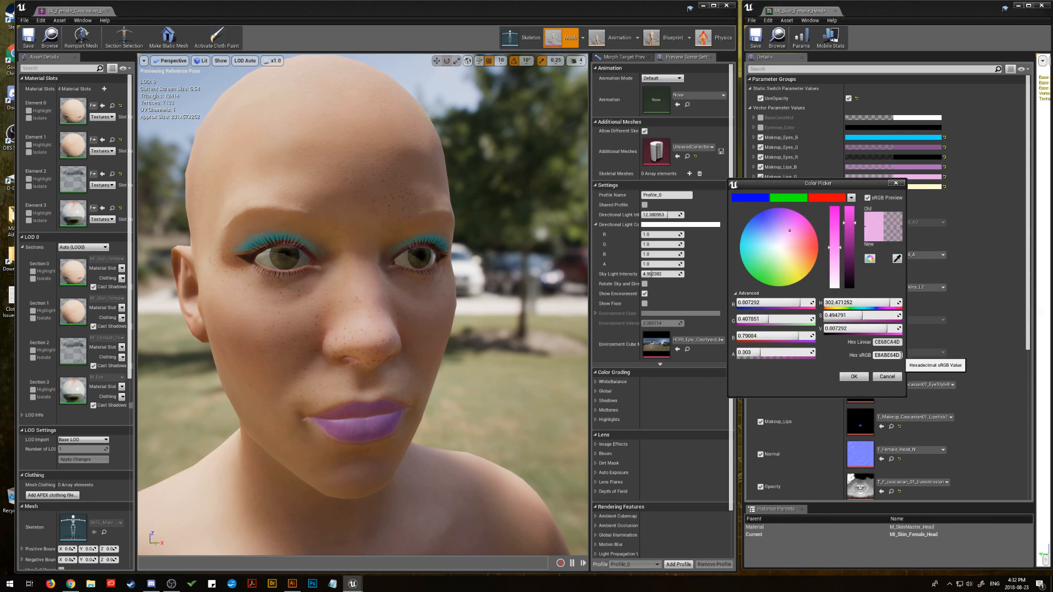
click(900, 355)
right_click(885, 355)
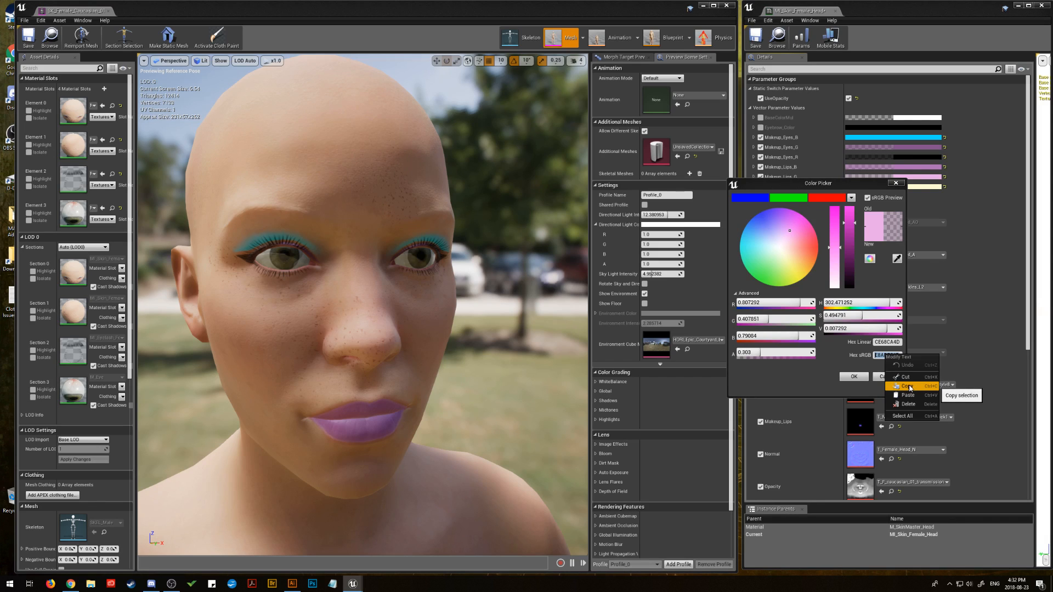
click(909, 387)
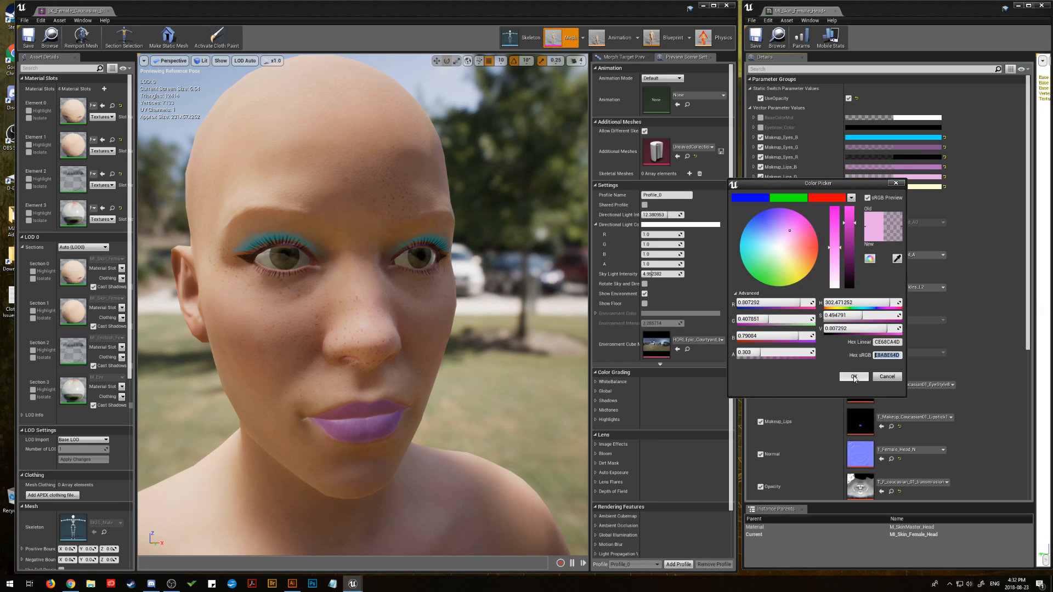
click(855, 377)
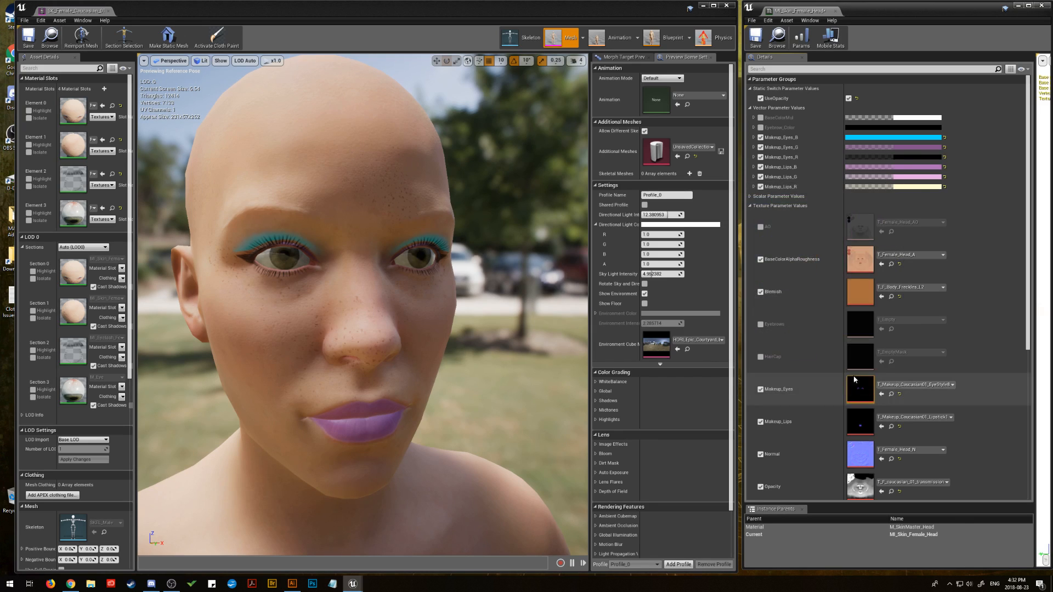
Step: Set the Makeup_Eyes_B colour to the copied hex sRGB value of Makeup_Lips_G
click(907, 137)
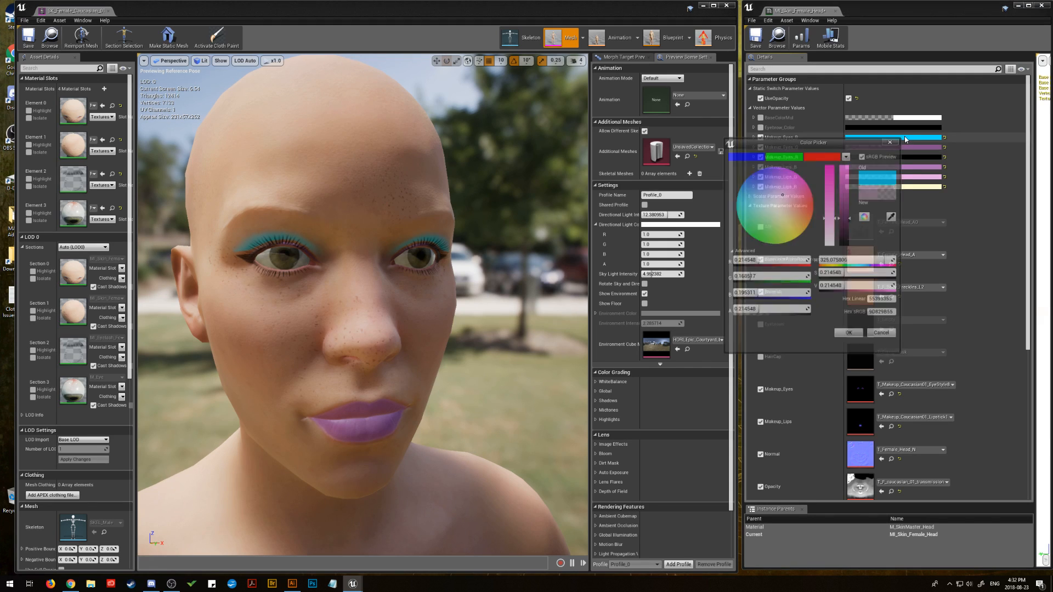
right_click(883, 315)
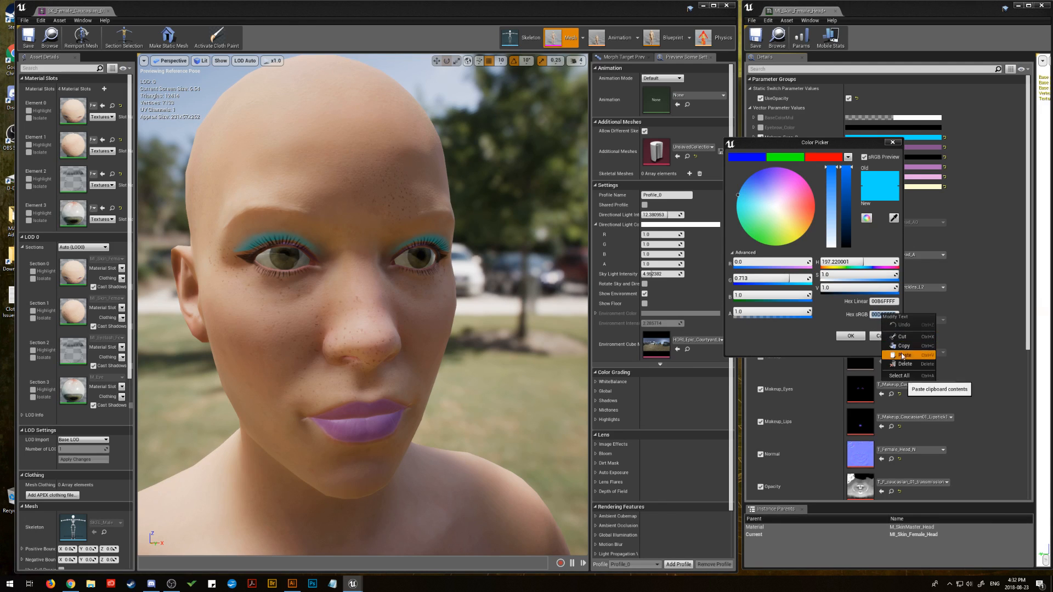
click(906, 340)
click(854, 339)
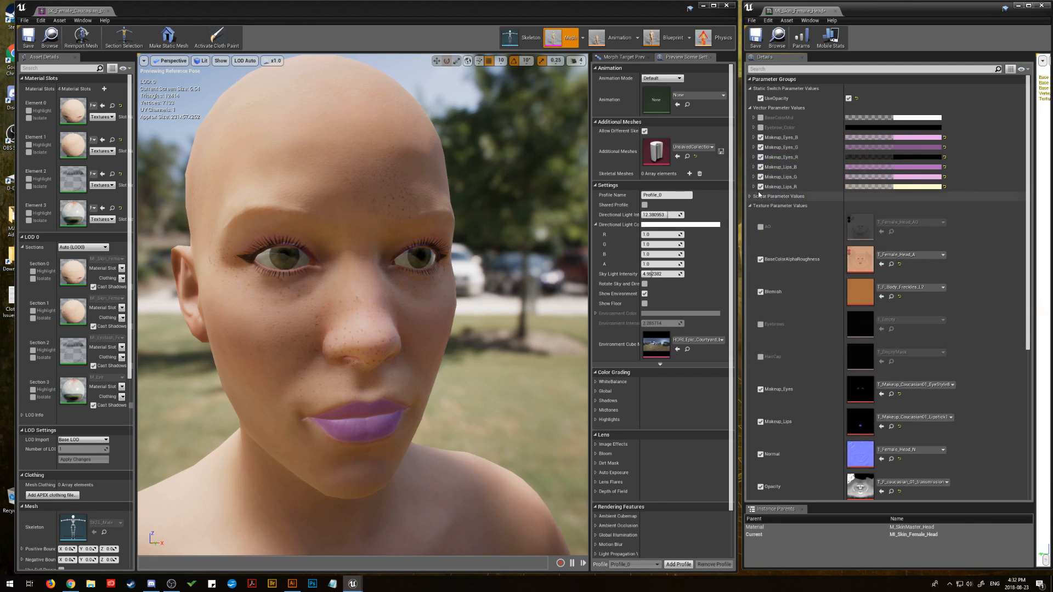
Step: Deepen the Makeup_Eyes_B colour to about 0.93 saturation and 0.42 brightness value, with alpha about 0.33
click(906, 137)
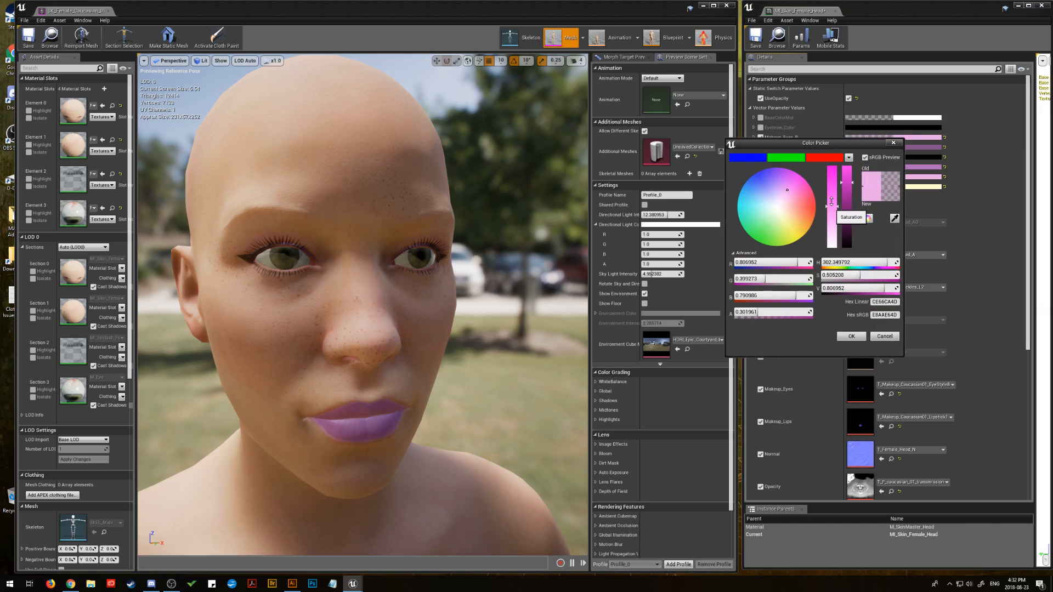
drag(828, 203, 829, 195)
drag(757, 313, 809, 313)
drag(845, 183, 852, 203)
mouse_move(802, 312)
mouse_down()
mouse_move(782, 313)
mouse_move(812, 312)
mouse_up()
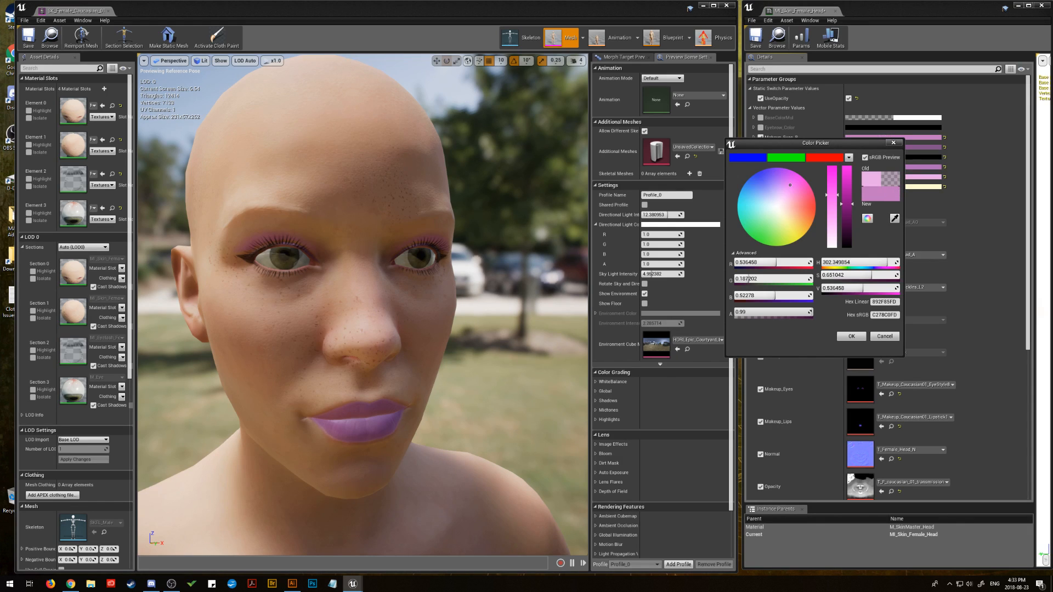
mouse_move(832, 195)
mouse_down()
mouse_move(832, 174)
mouse_move(851, 171)
mouse_move(852, 219)
mouse_move(852, 166)
mouse_up()
mouse_move(864, 210)
mouse_down()
mouse_move(851, 211)
mouse_move(849, 172)
mouse_move(849, 213)
mouse_up()
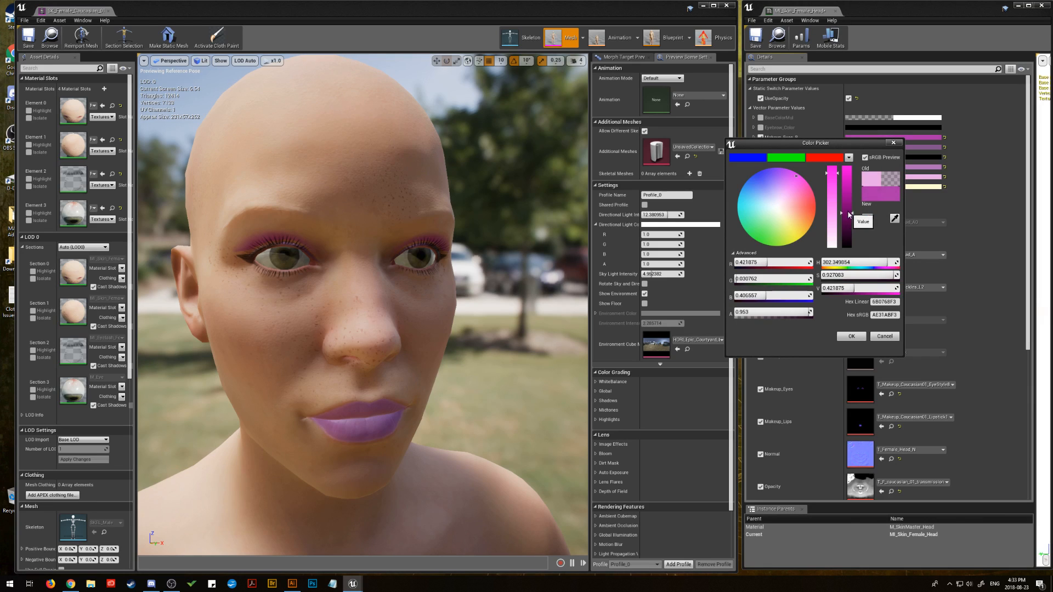
drag(806, 312, 763, 311)
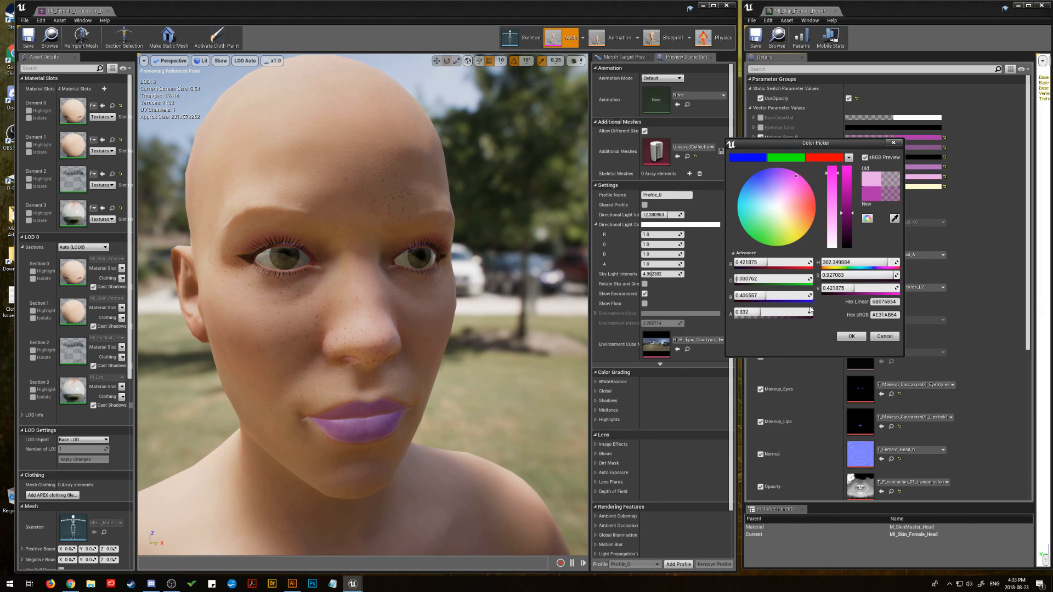
click(851, 337)
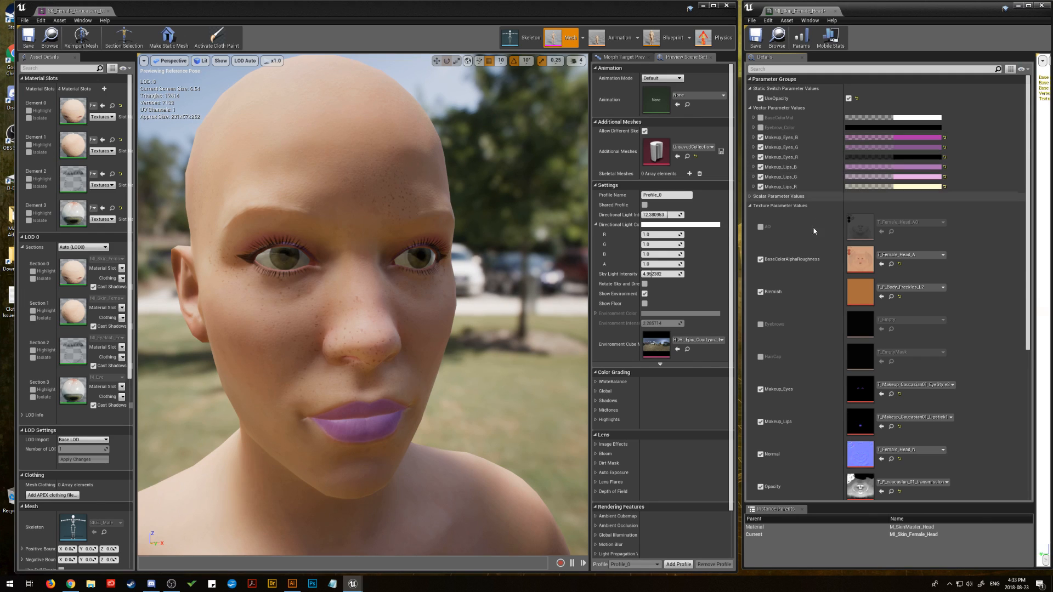
Step: Toggle the Makeup_Eyes and Makeup_Lips texture overrides off and on to compare the face with and without makeup, leaving both enabled
click(760, 389)
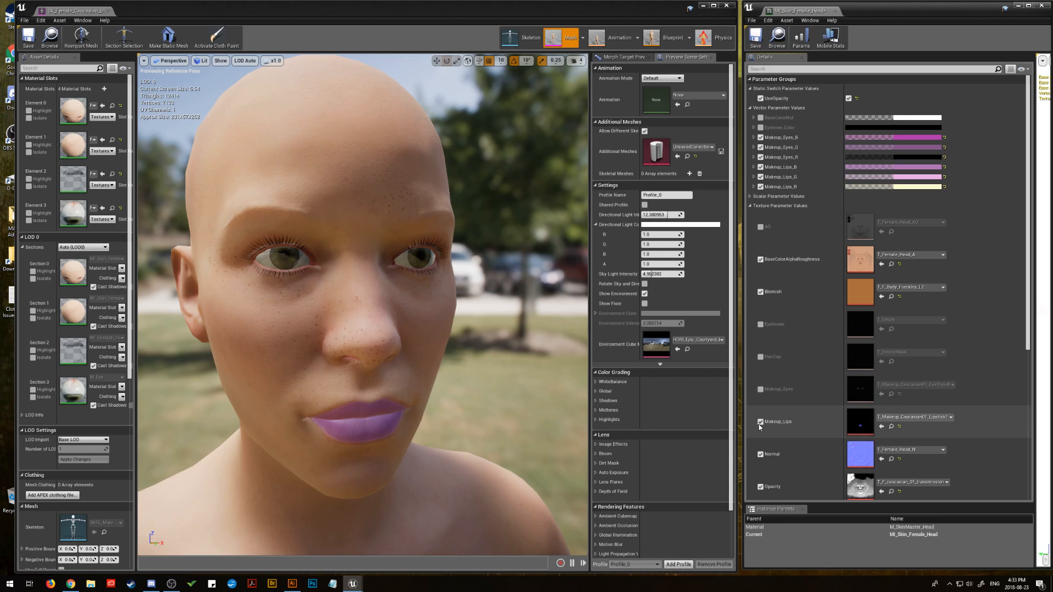
click(760, 422)
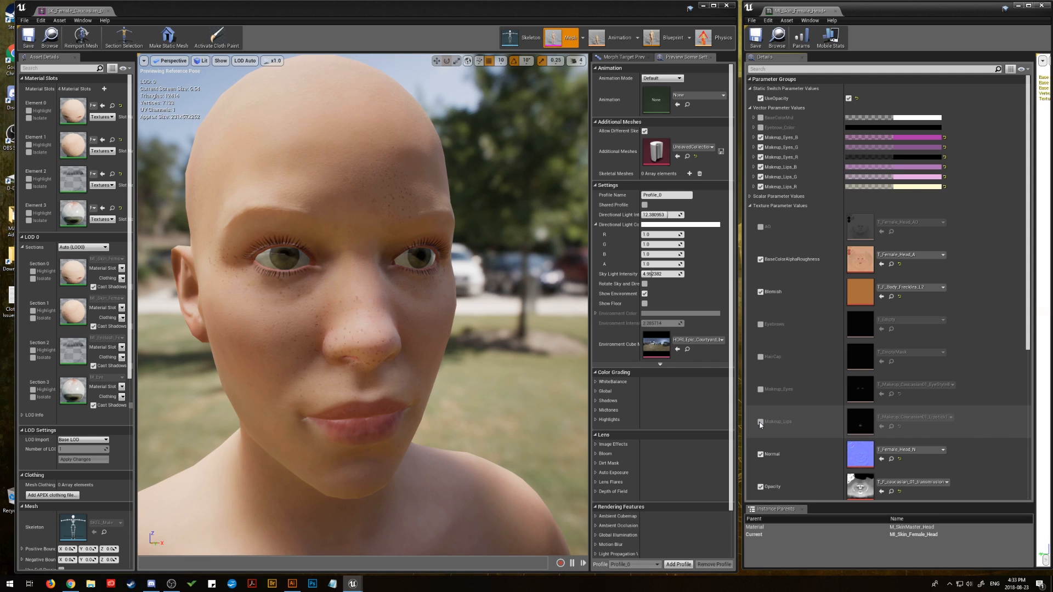
click(760, 423)
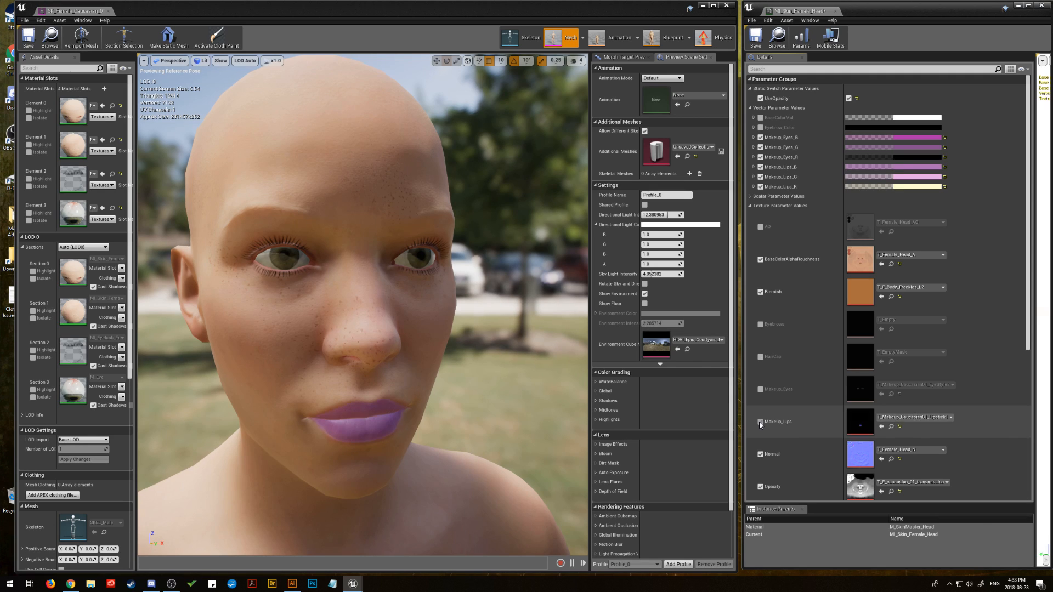
click(762, 389)
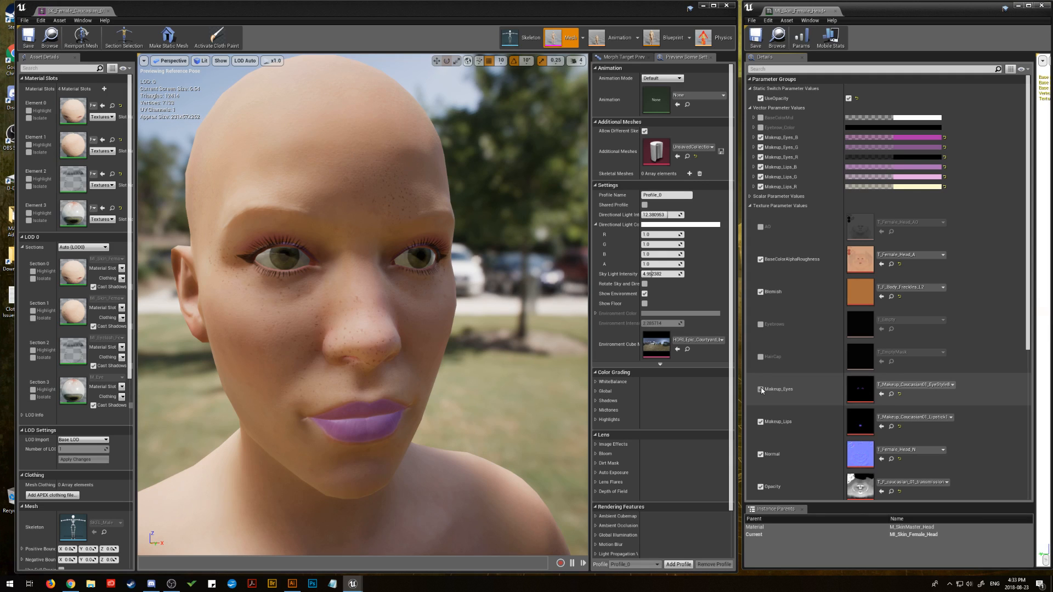
click(761, 389)
click(761, 389)
click(761, 389)
click(761, 389)
click(761, 389)
click(760, 389)
click(761, 422)
click(761, 389)
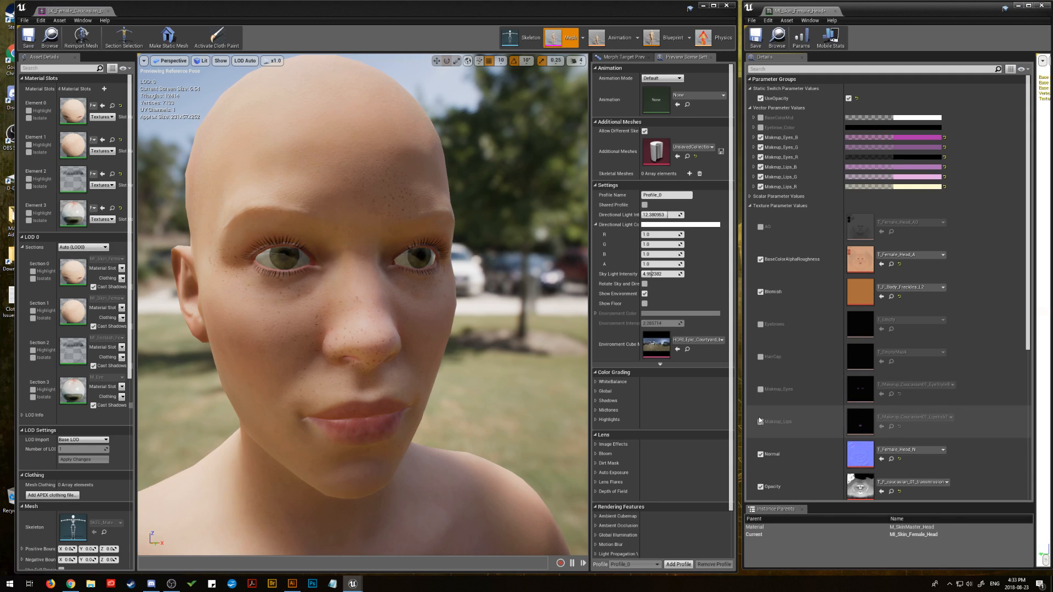
click(760, 422)
click(760, 389)
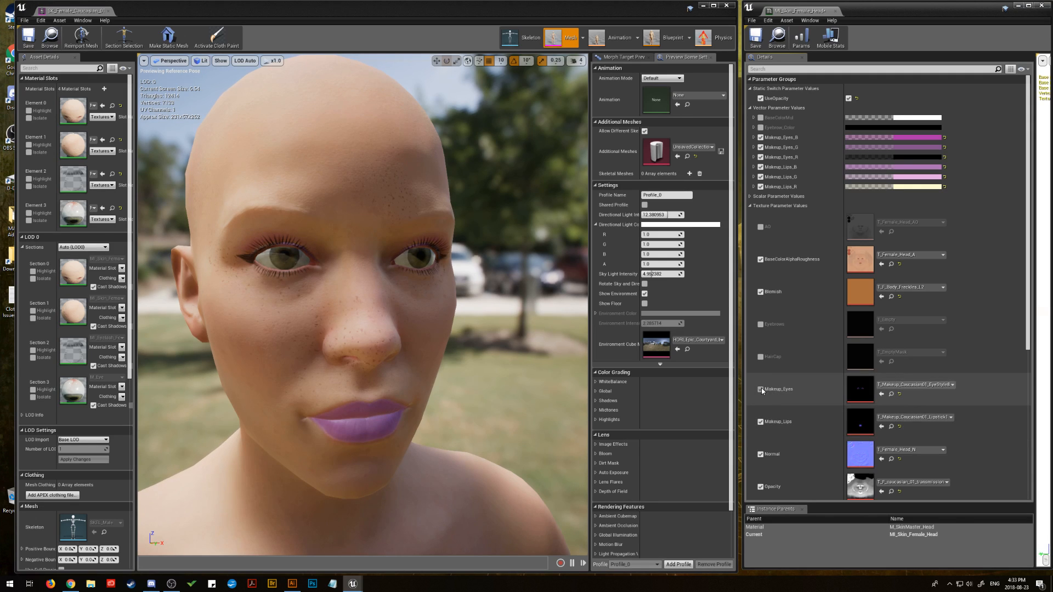
click(760, 389)
click(760, 389)
click(761, 390)
click(760, 389)
click(760, 422)
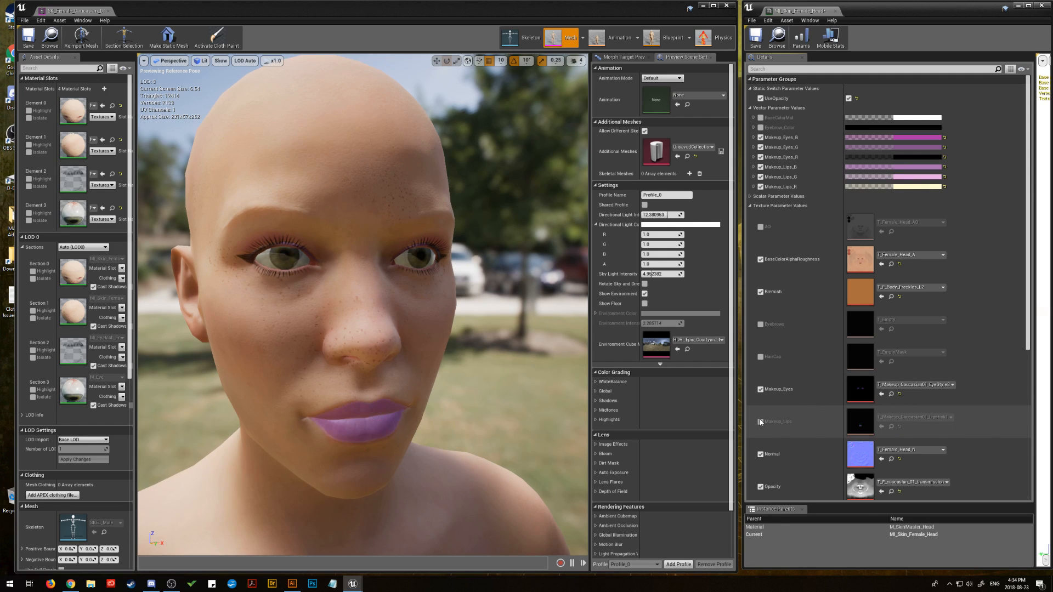
click(760, 422)
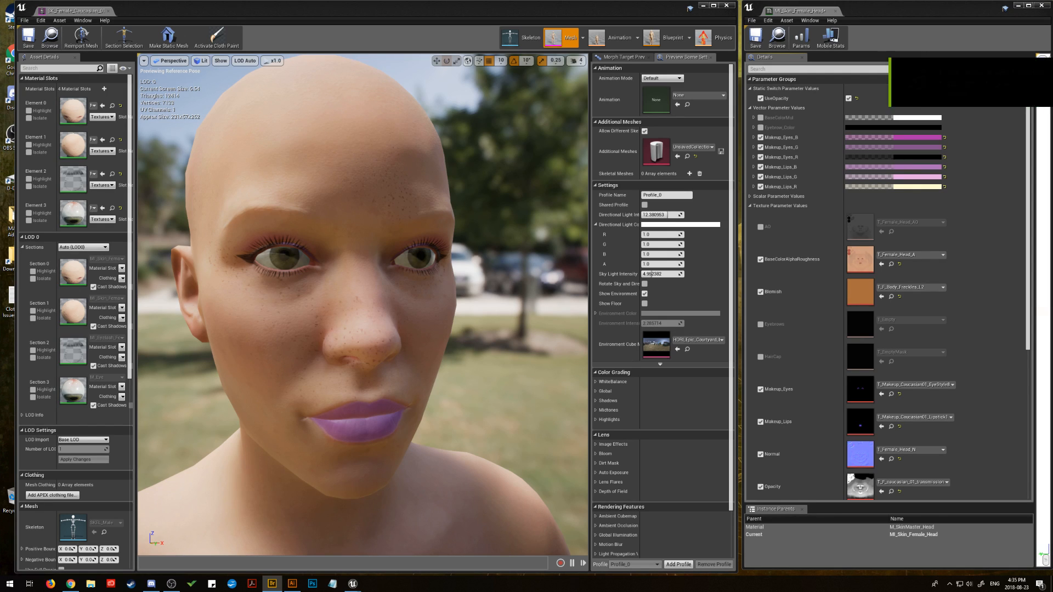
Step: Switch to the Make-Up folder in Adobe Bridge, enlarge the window, and preview the Caucasian1, Asian2, Asian1 and African1 EyeStyles sheets
drag(1052, 38, 323, 16)
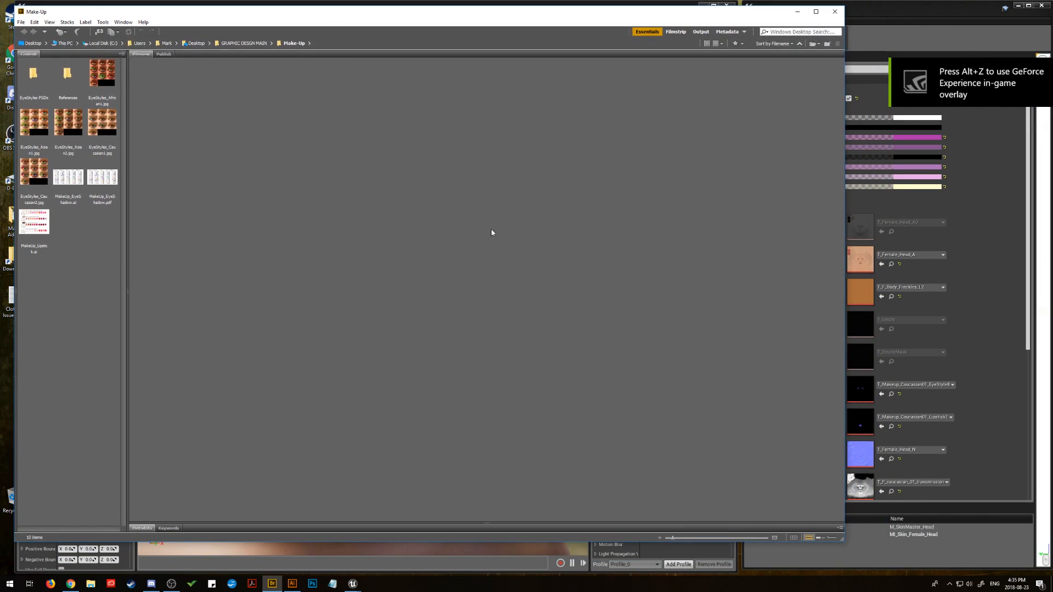
drag(843, 542, 1010, 558)
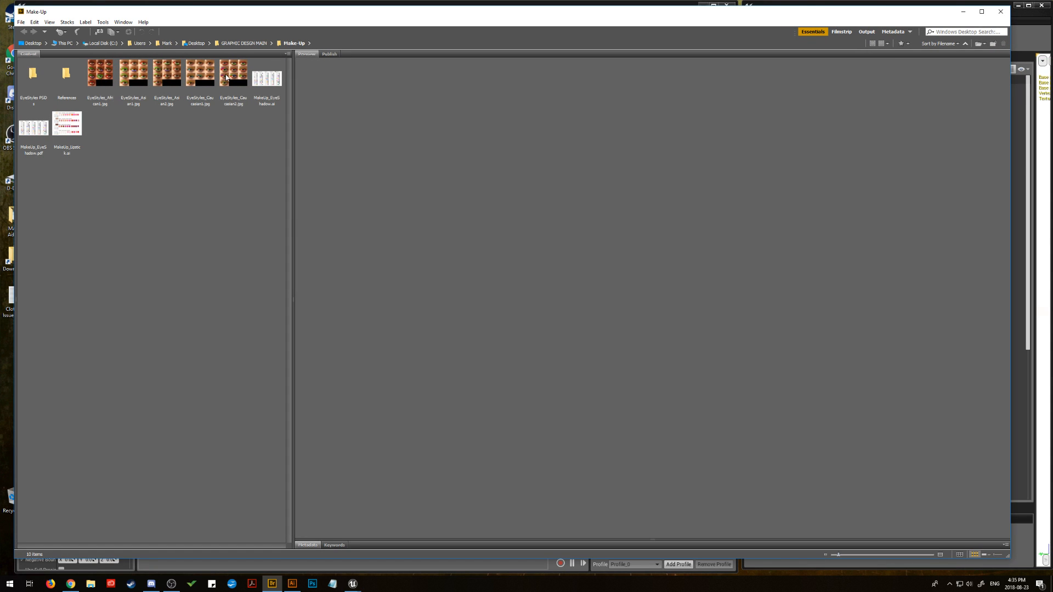
click(202, 76)
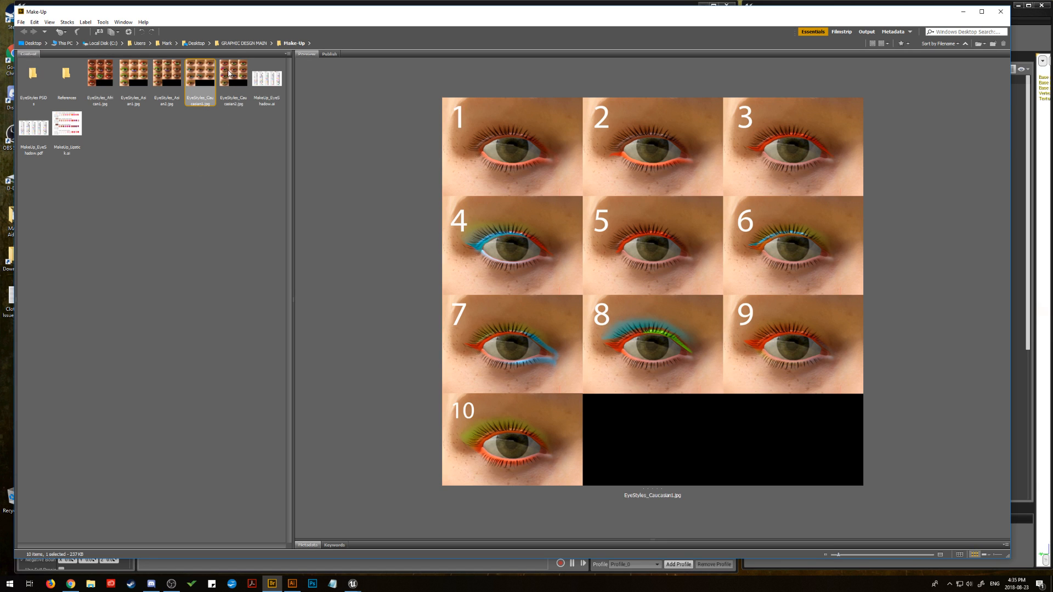
click(167, 73)
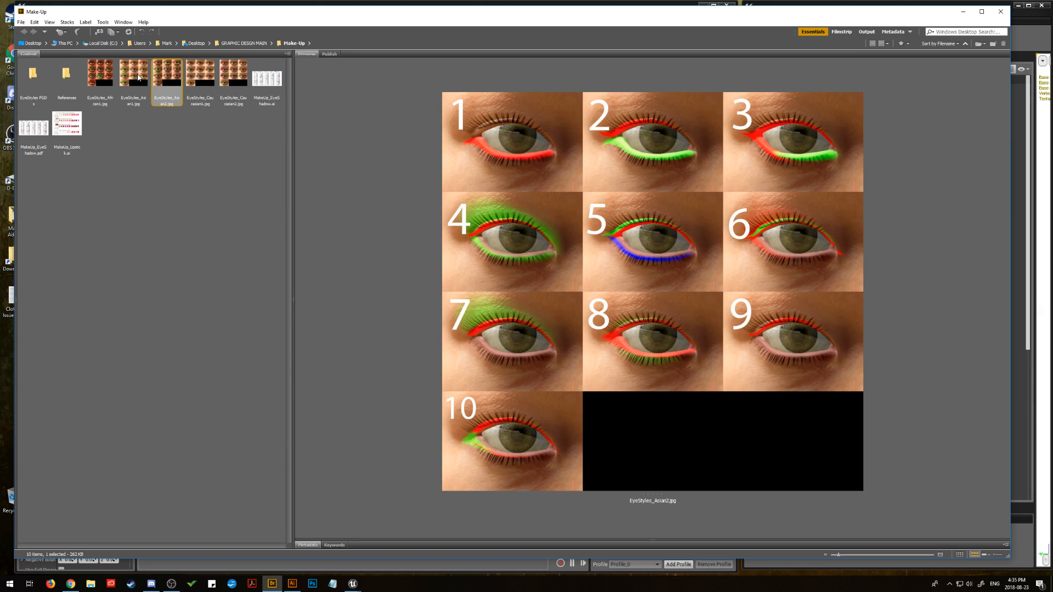
click(138, 78)
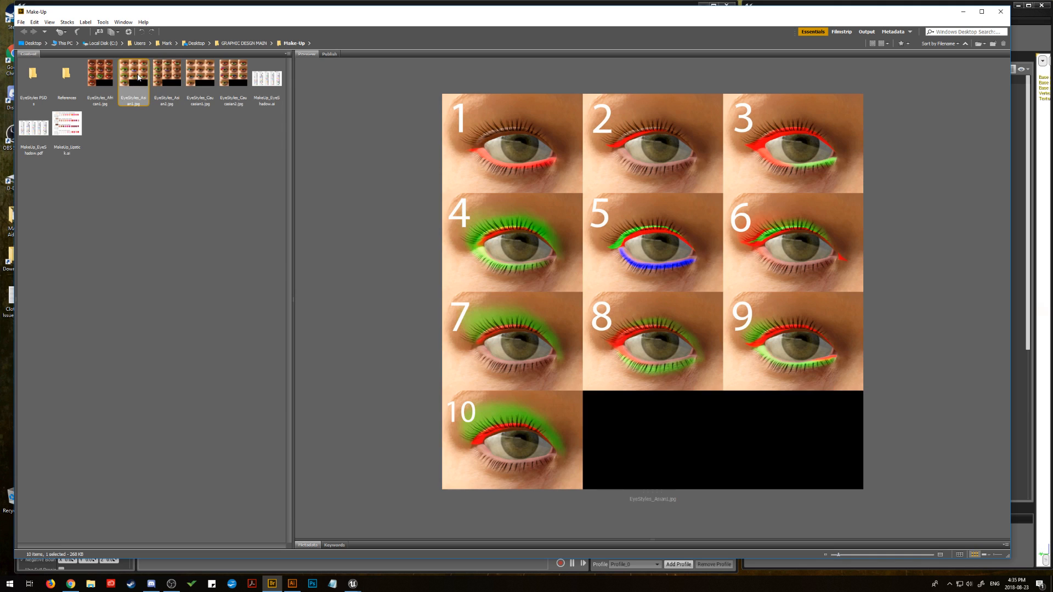
click(108, 77)
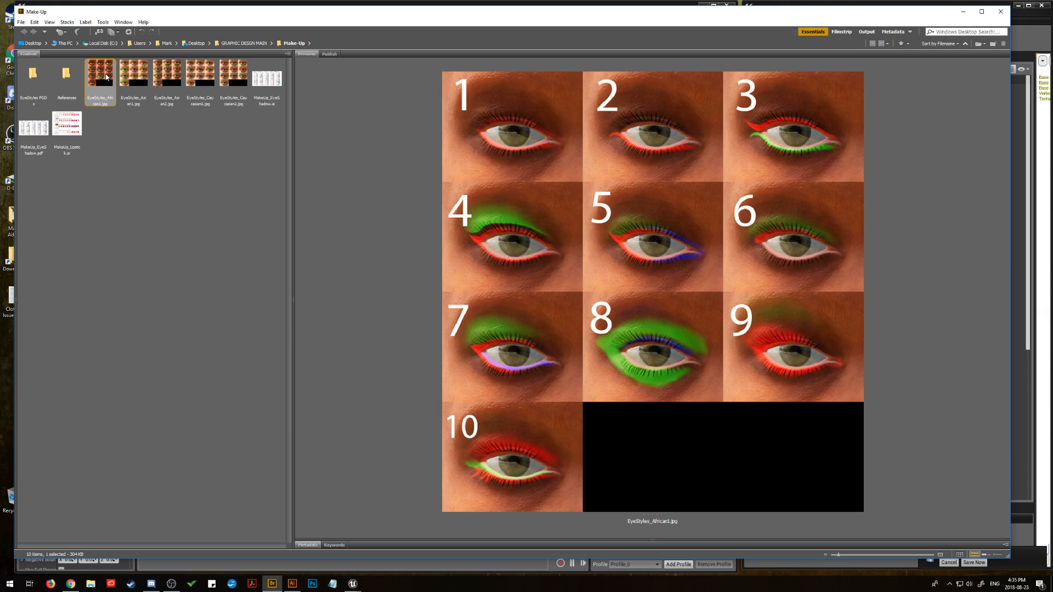
Step: Examine the MakeUp_Lipstick.ai and MakeUp_EyeShadow.pdf colour charts in a widened preview area
click(70, 129)
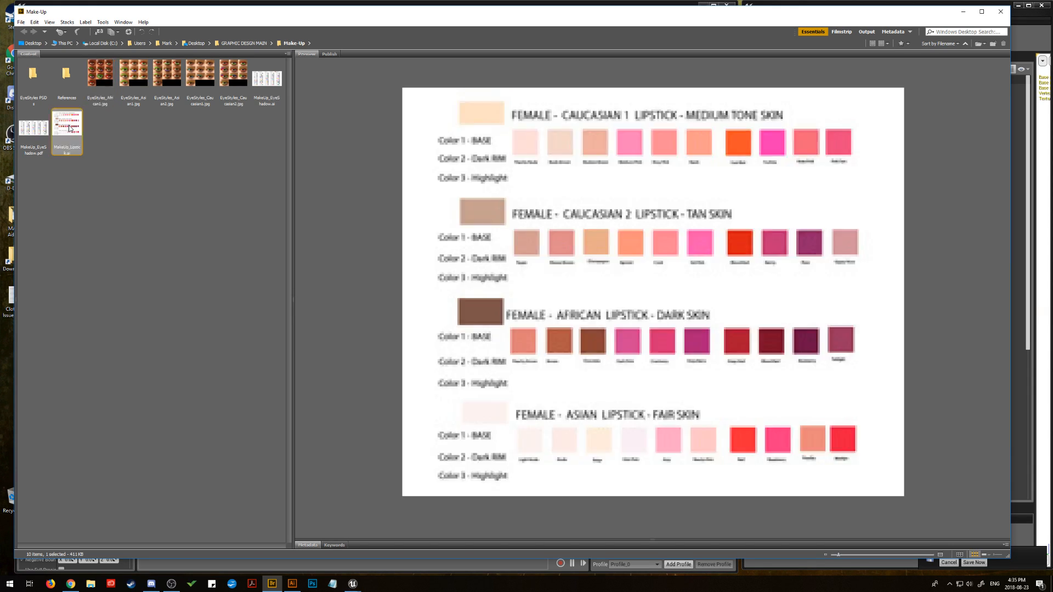
drag(292, 299, 212, 299)
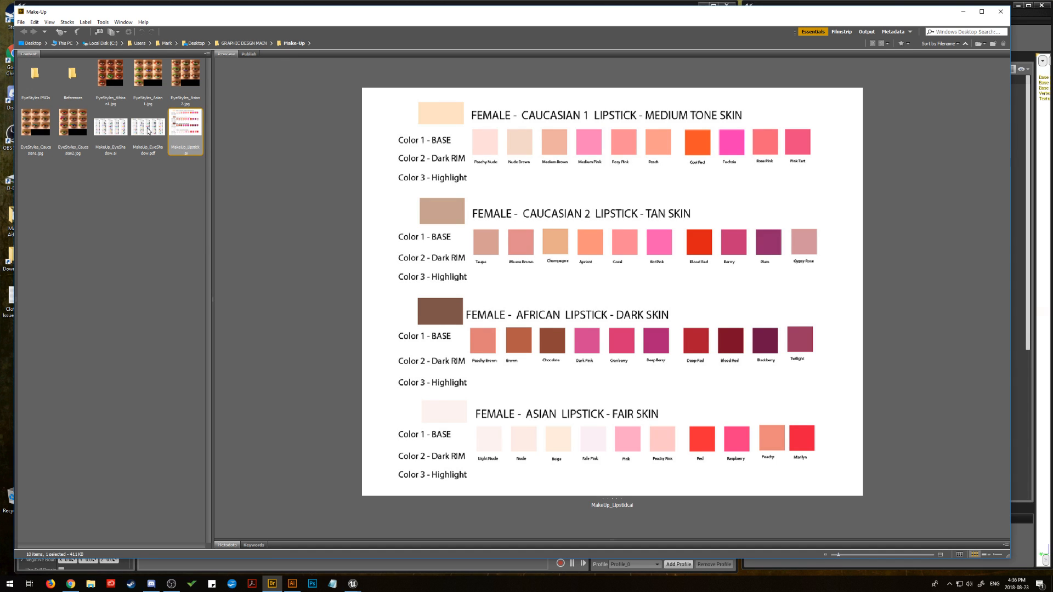
click(148, 130)
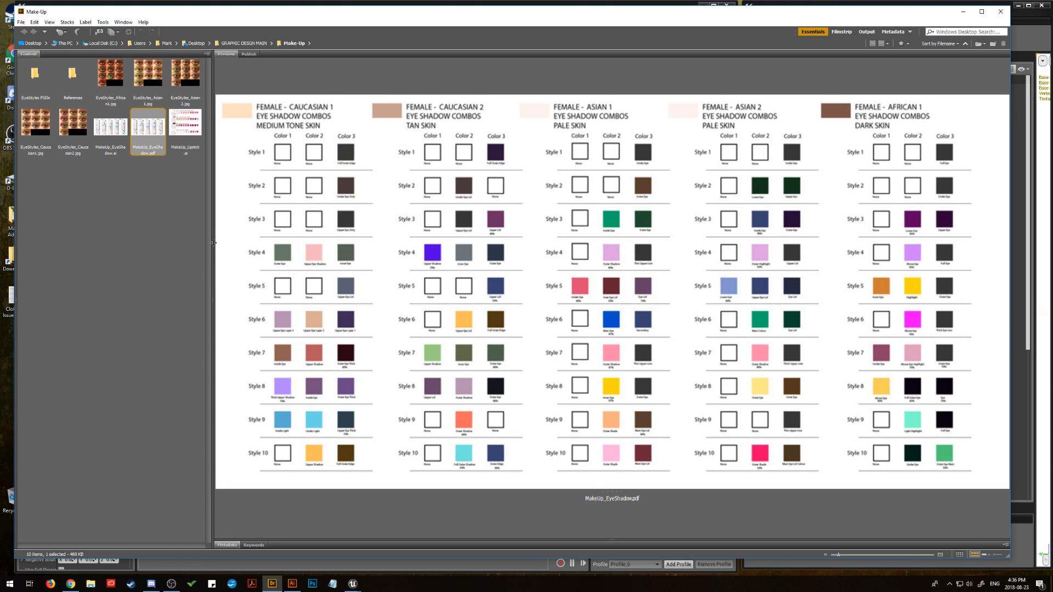
drag(213, 241, 147, 240)
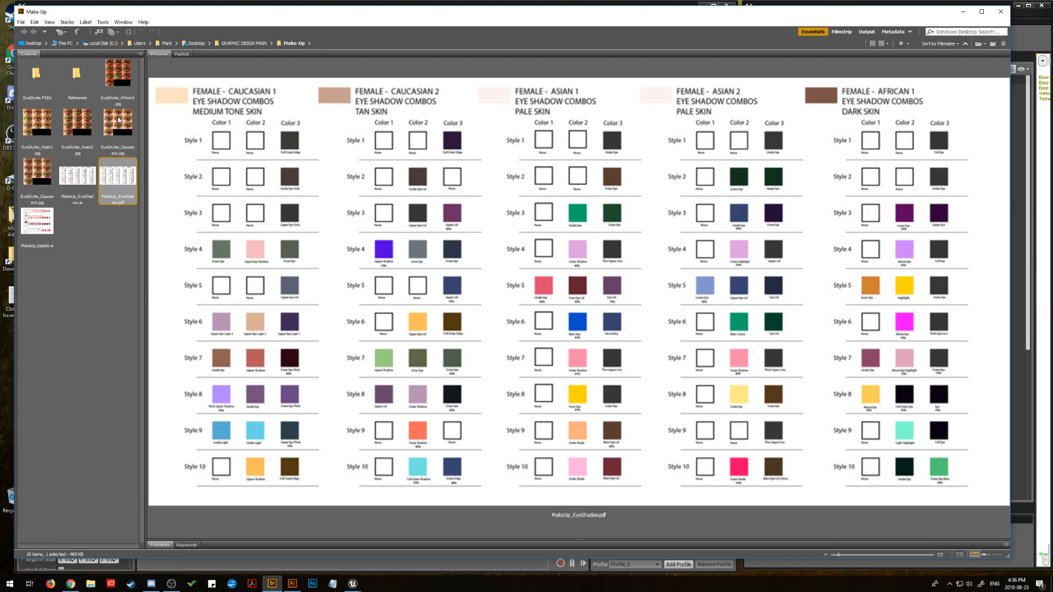
click(44, 225)
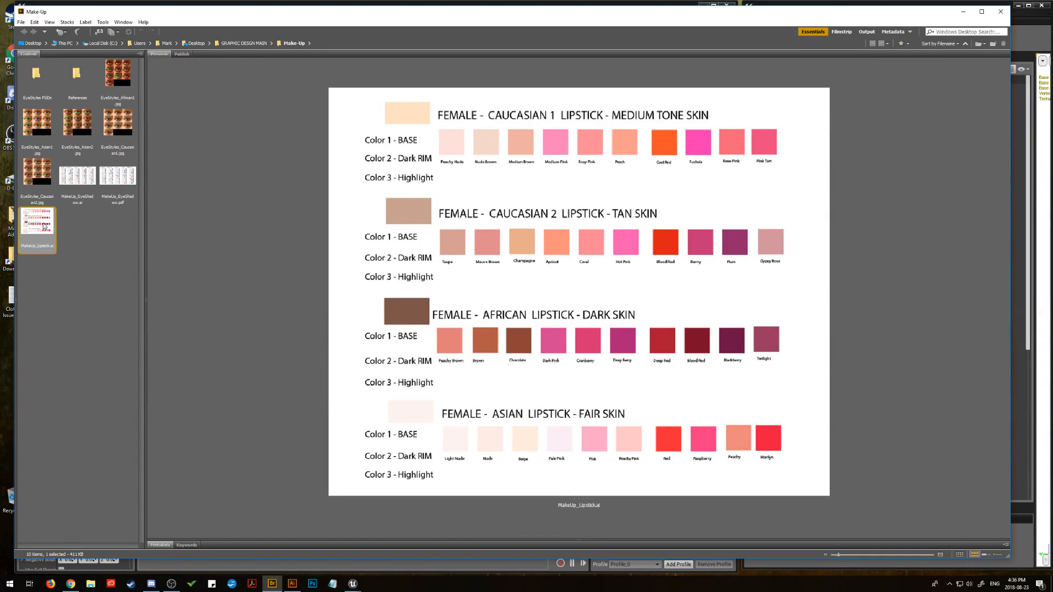
Step: Preview the Caucasian2, Asian2 and African1 EyeStyles sheets, and close Adobe Bridge to return to Unreal Engine
click(36, 170)
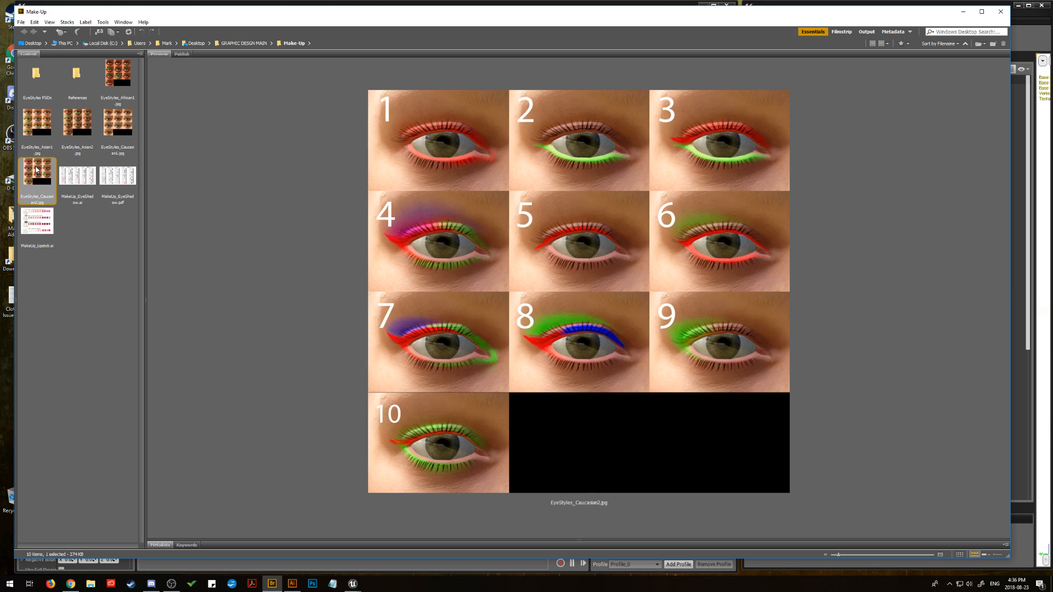
click(86, 122)
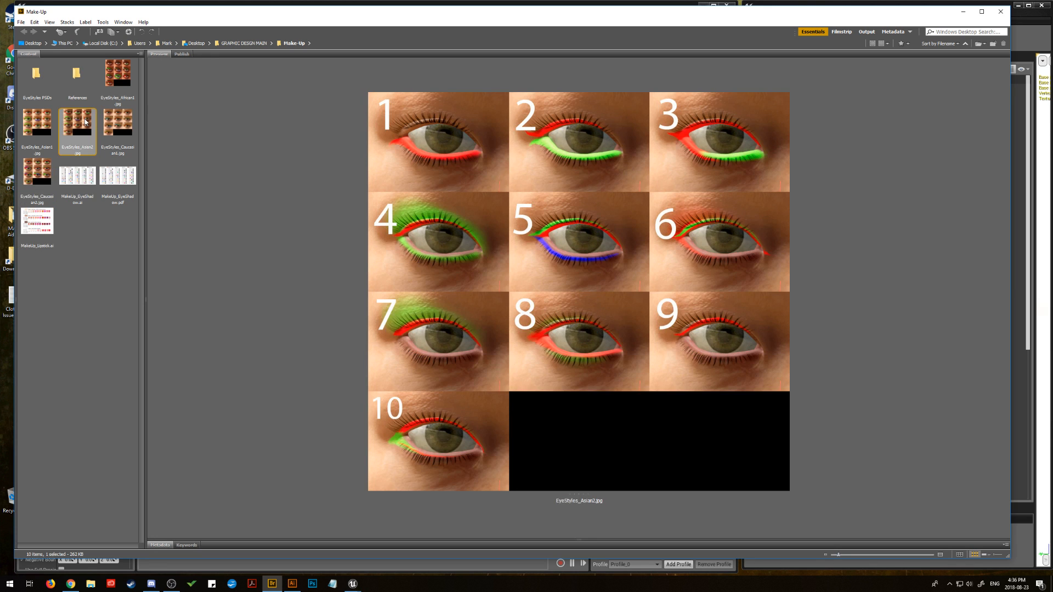
click(118, 77)
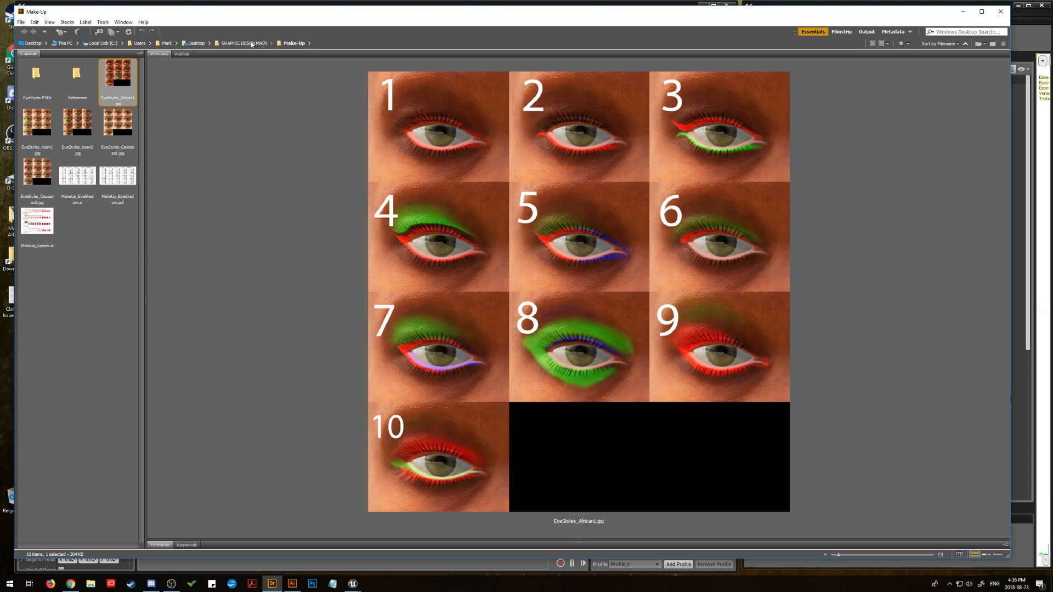
click(1000, 11)
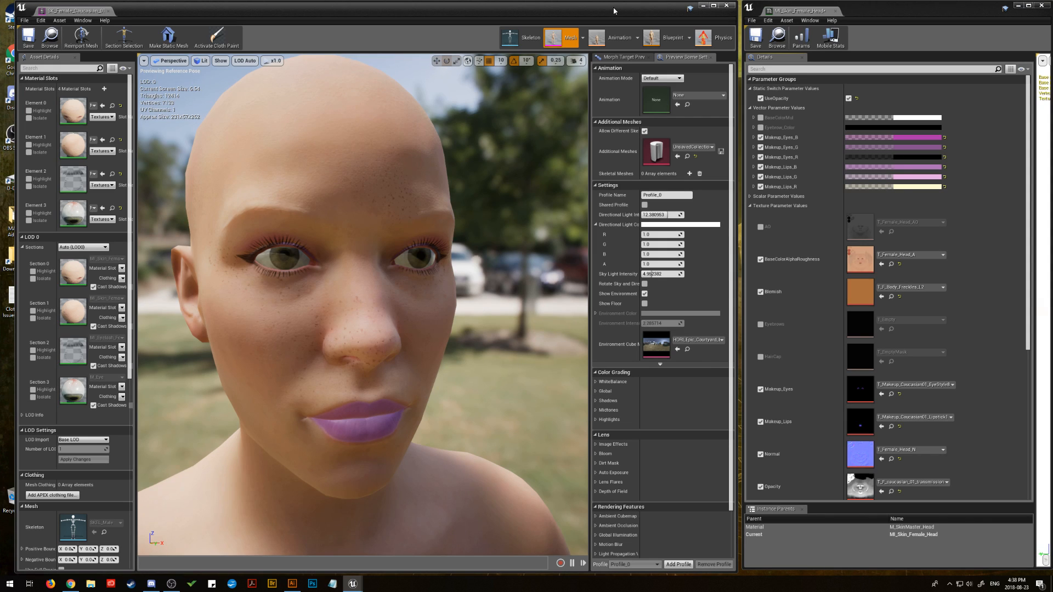
Step: Try SK_H_Ponytail_F_Caucasian_01 in a new additional skeletal mesh element, and clear the assignment
click(689, 174)
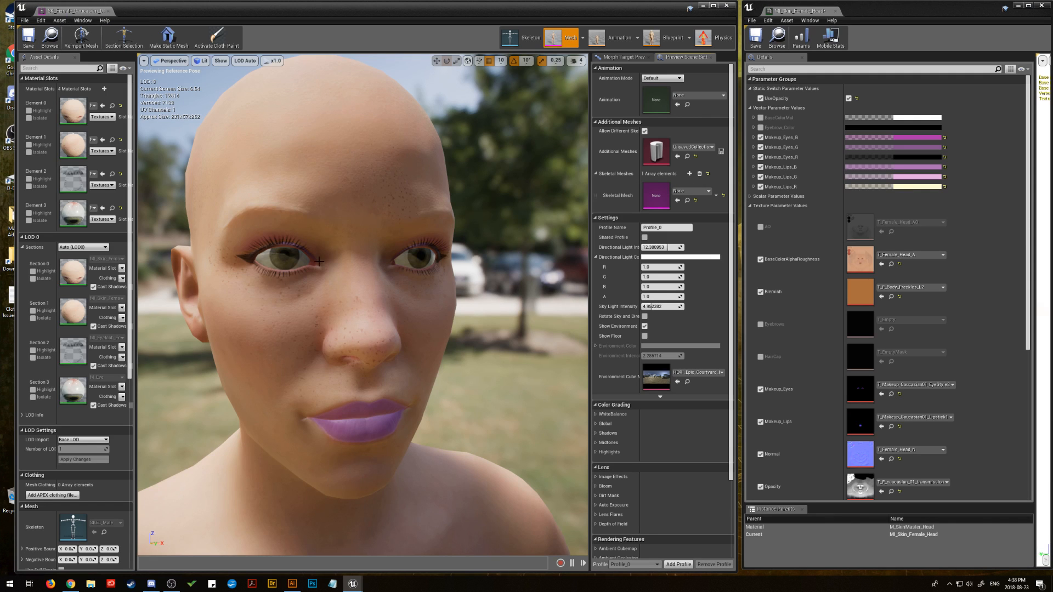
drag(312, 265, 356, 287)
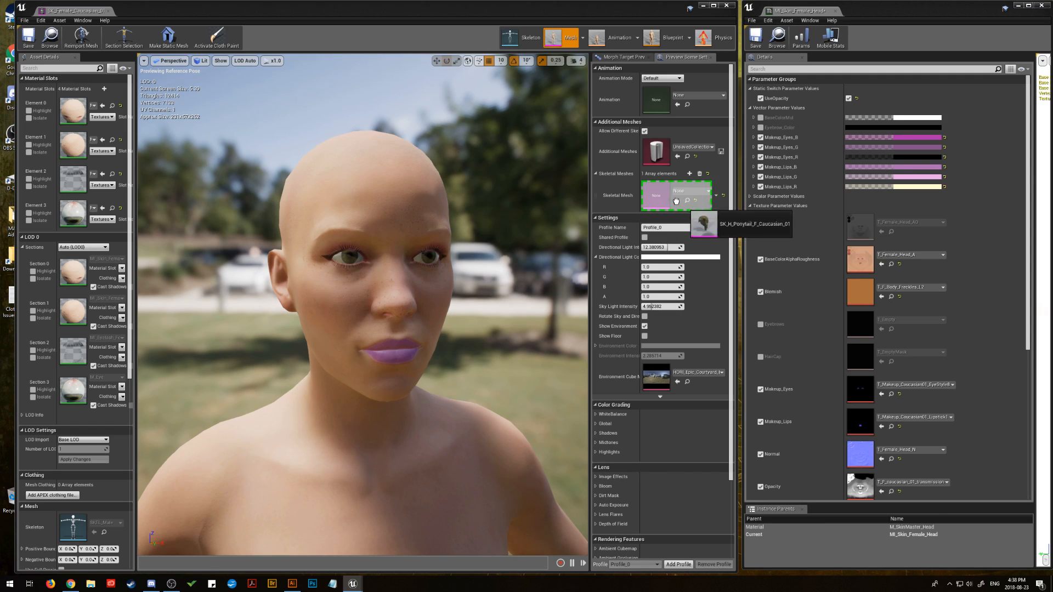
drag(674, 199, 658, 196)
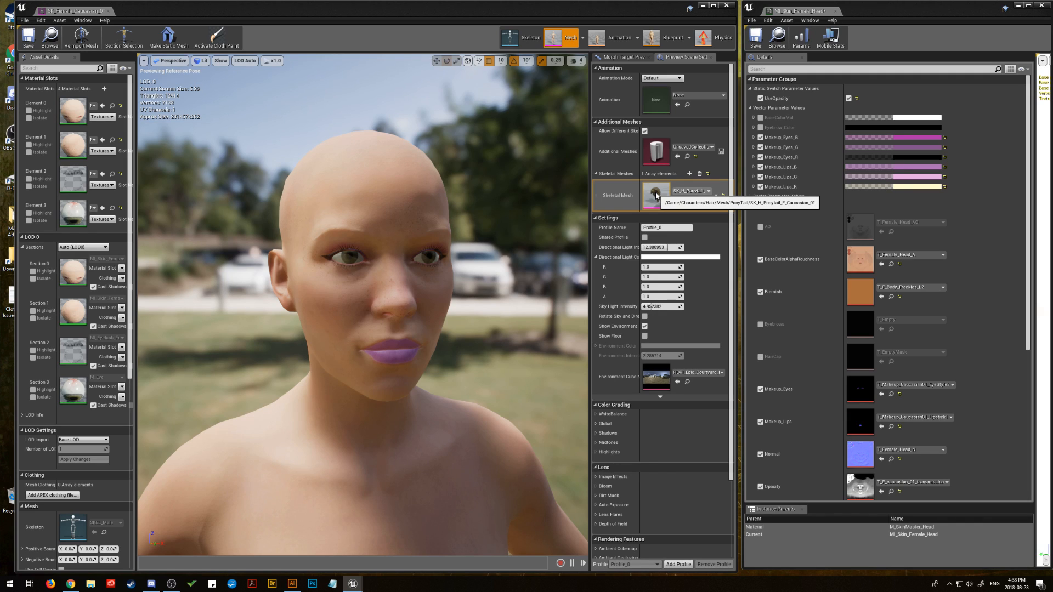
click(700, 190)
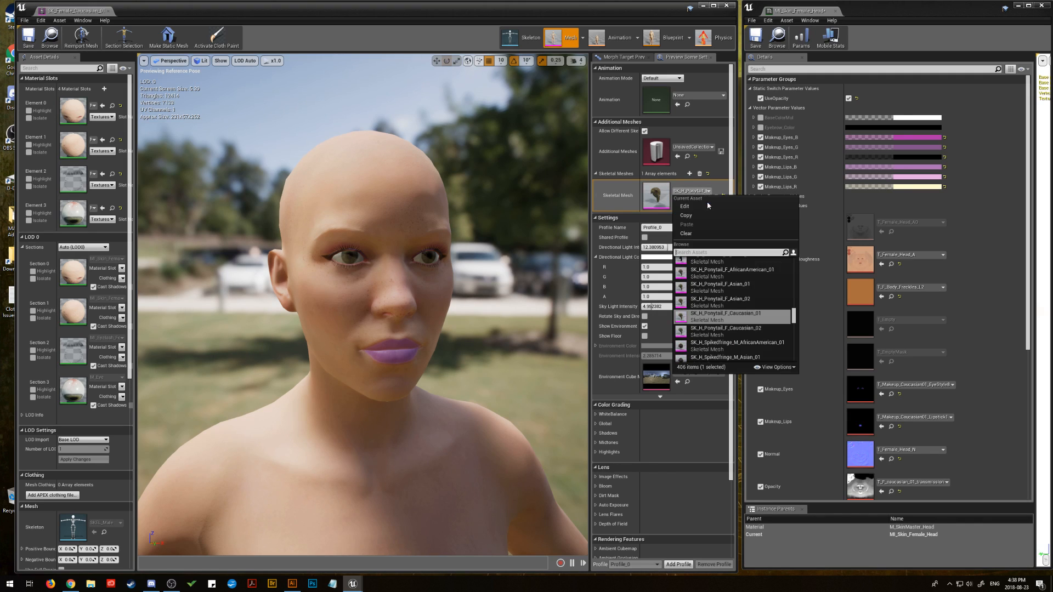
click(707, 233)
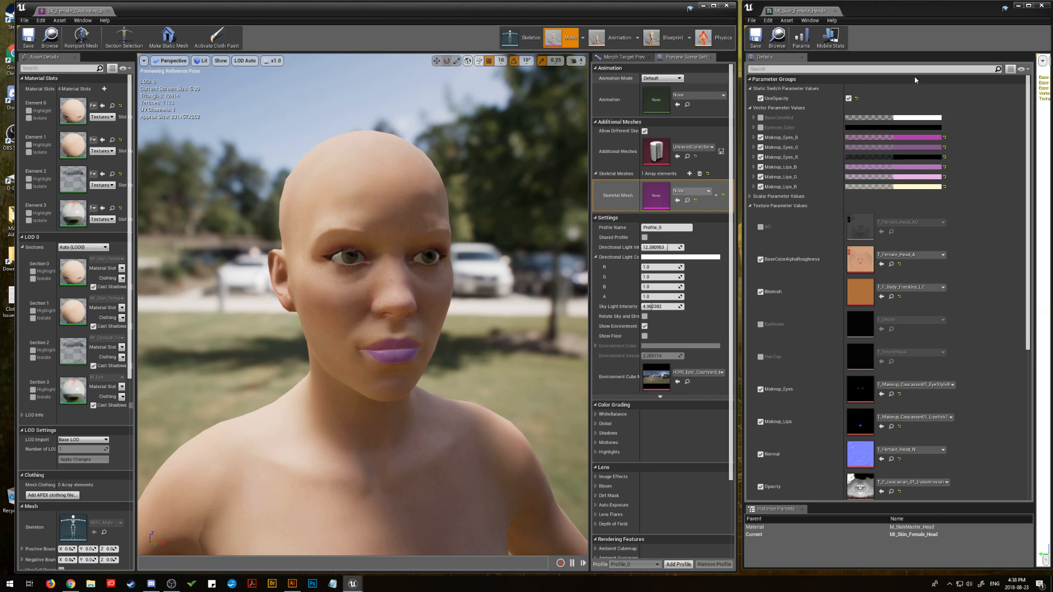
Step: Switch to Adobe Illustrator and open the recent file UI_Clothing_Icons_04.ai
mouse_move(291, 585)
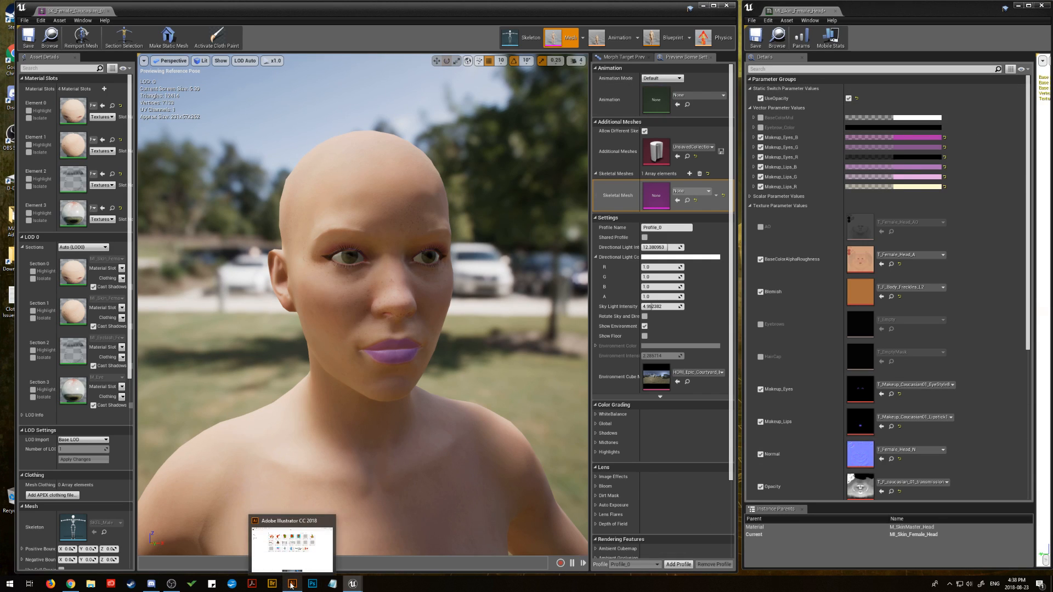
click(291, 586)
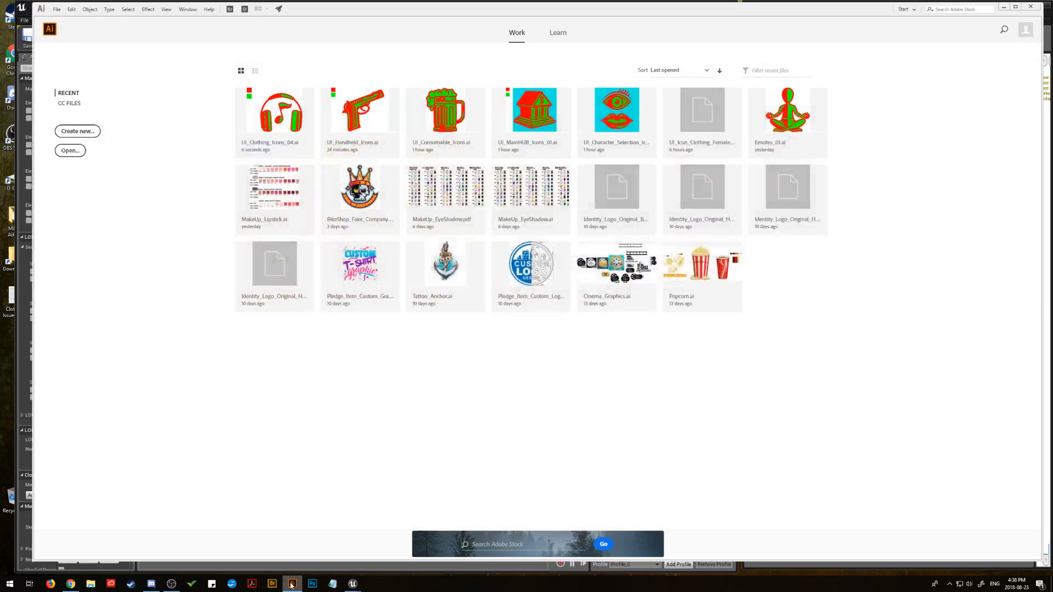
click(278, 110)
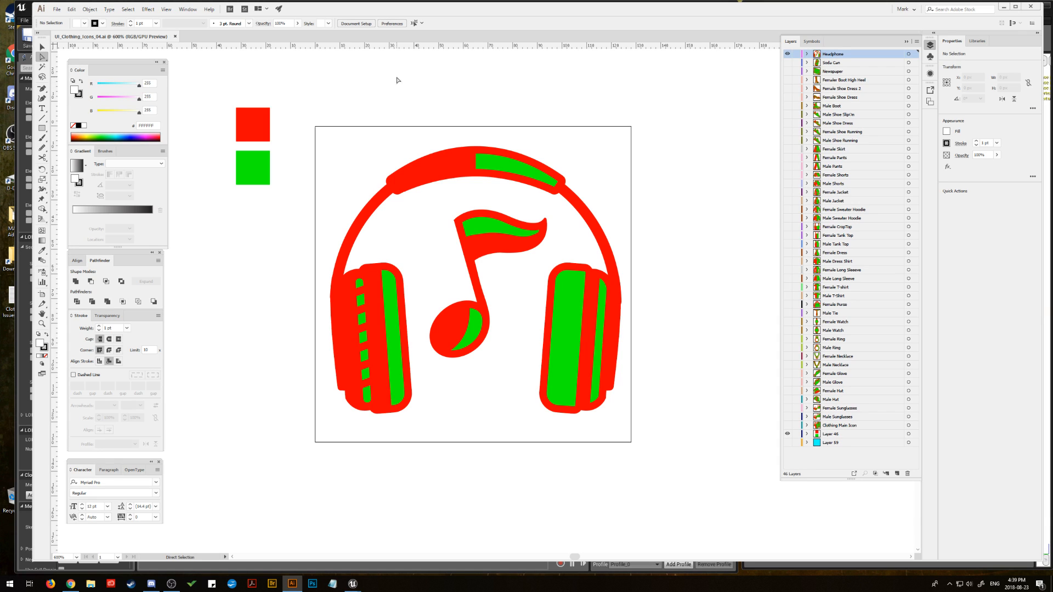
Step: Create a new layer above the Headphone layer and name it Mask
click(897, 474)
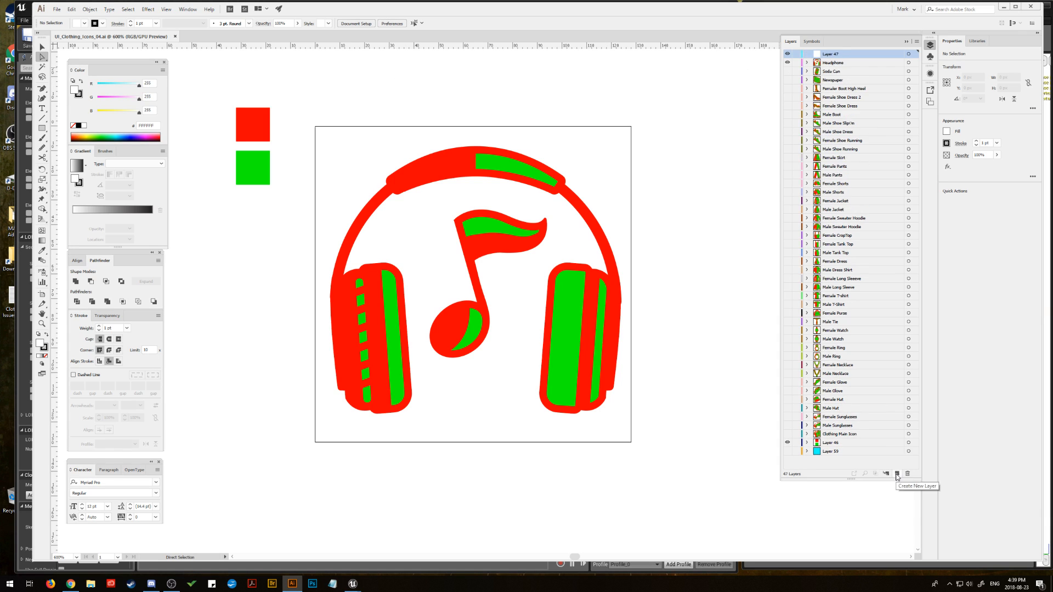
double_click(828, 54)
text(Ma)
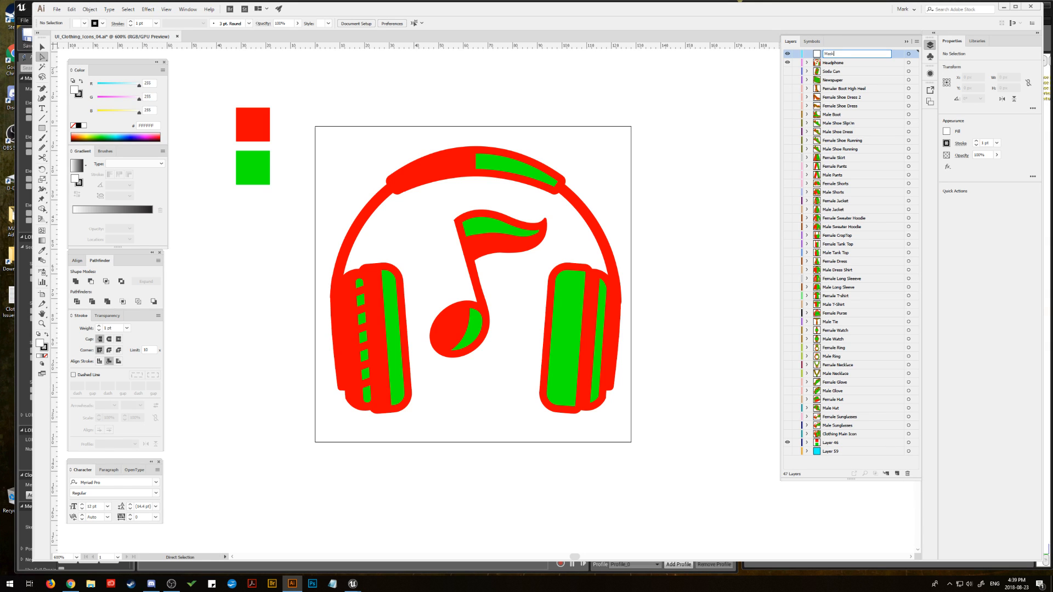
text(sk)
key(Return)
click(57, 10)
click(72, 142)
click(317, 116)
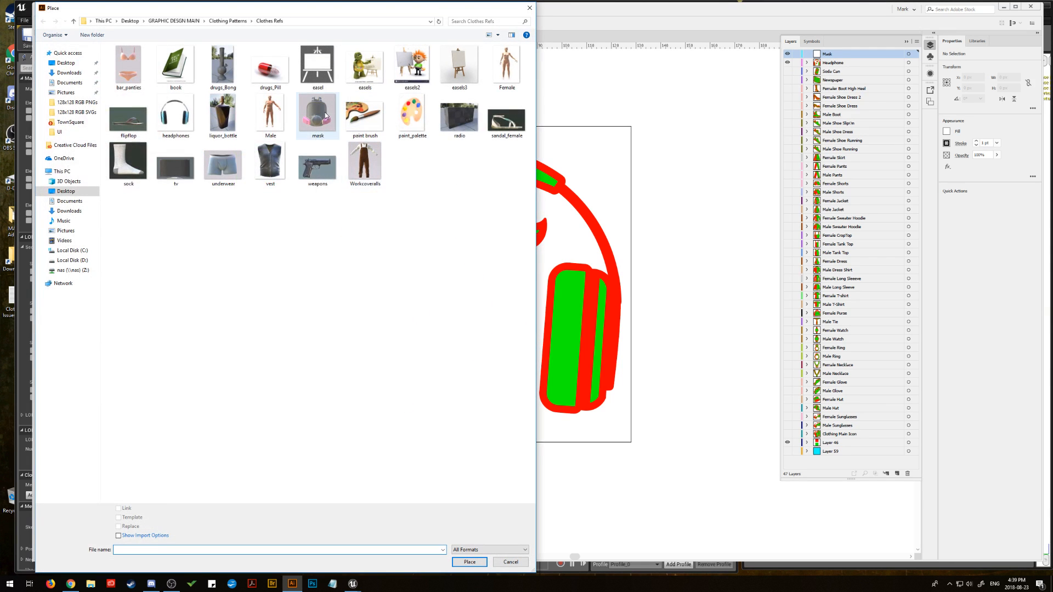
click(510, 561)
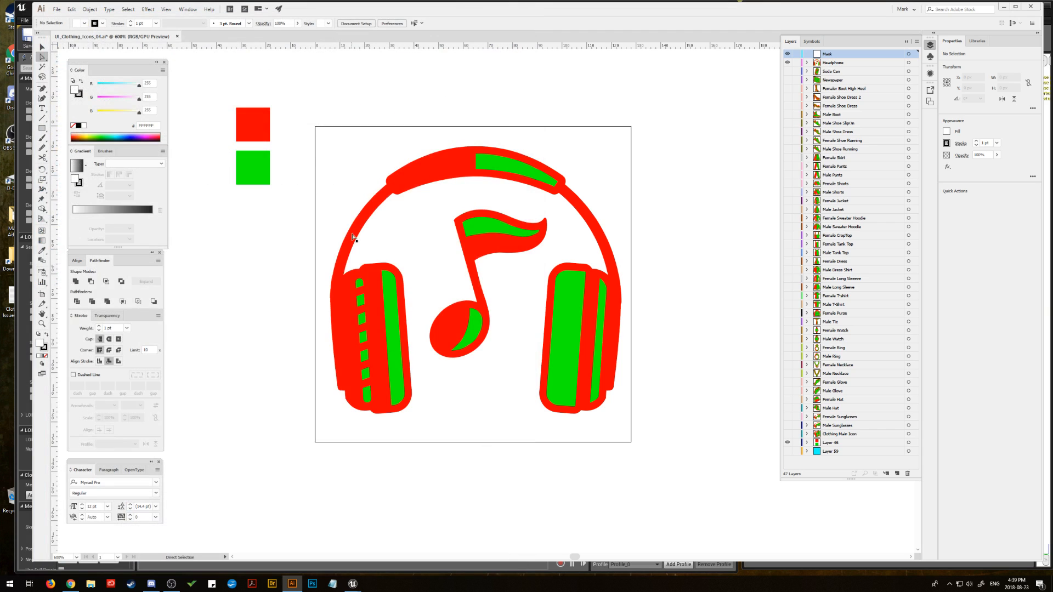
Step: Place the mask reference image from the Clothes Refs folder as a linked file on the Mask layer
click(56, 9)
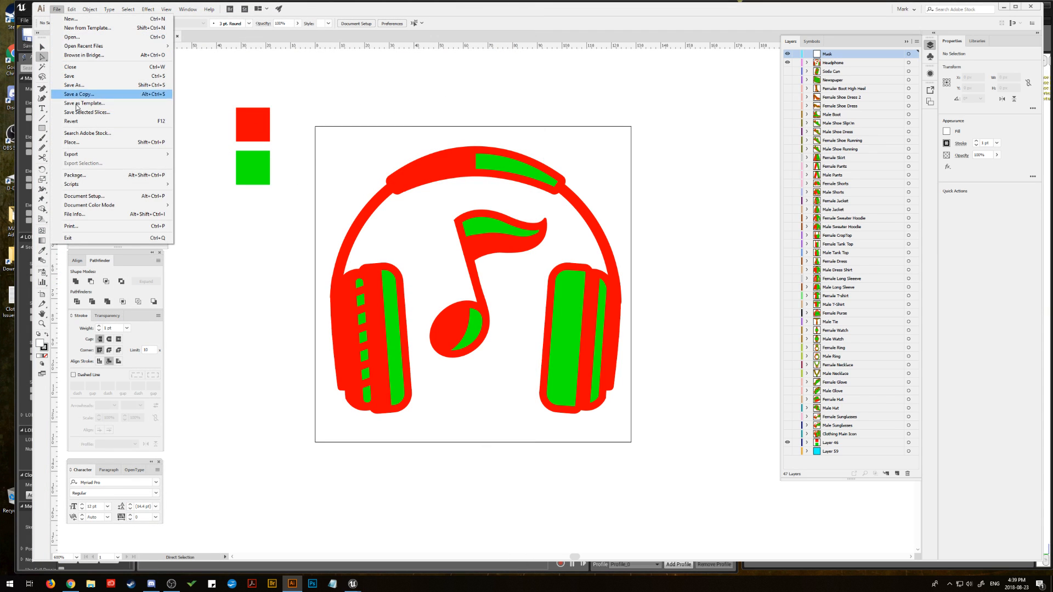
click(73, 142)
key(Escape)
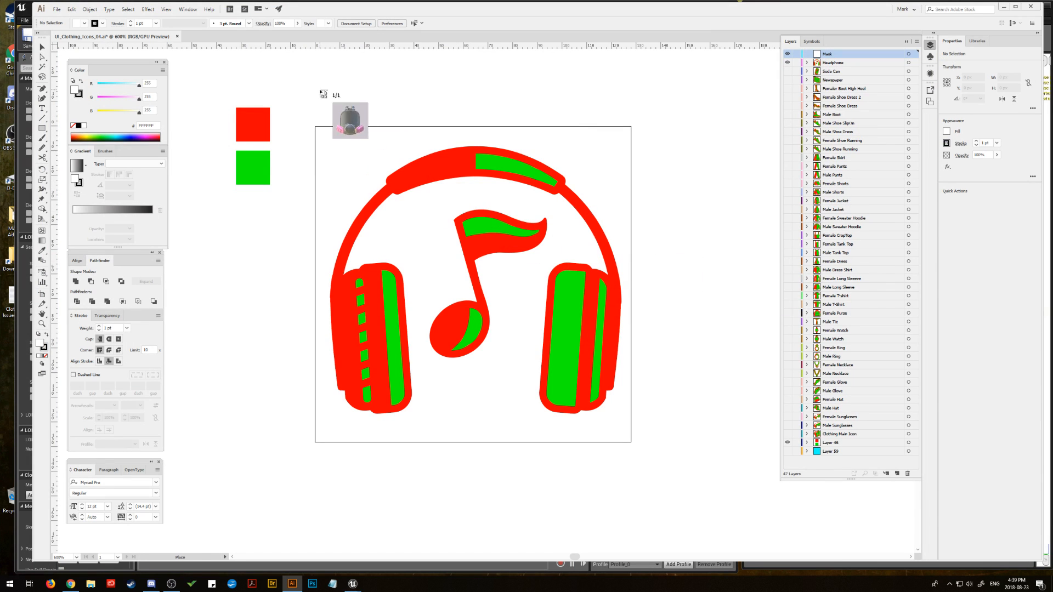
click(336, 77)
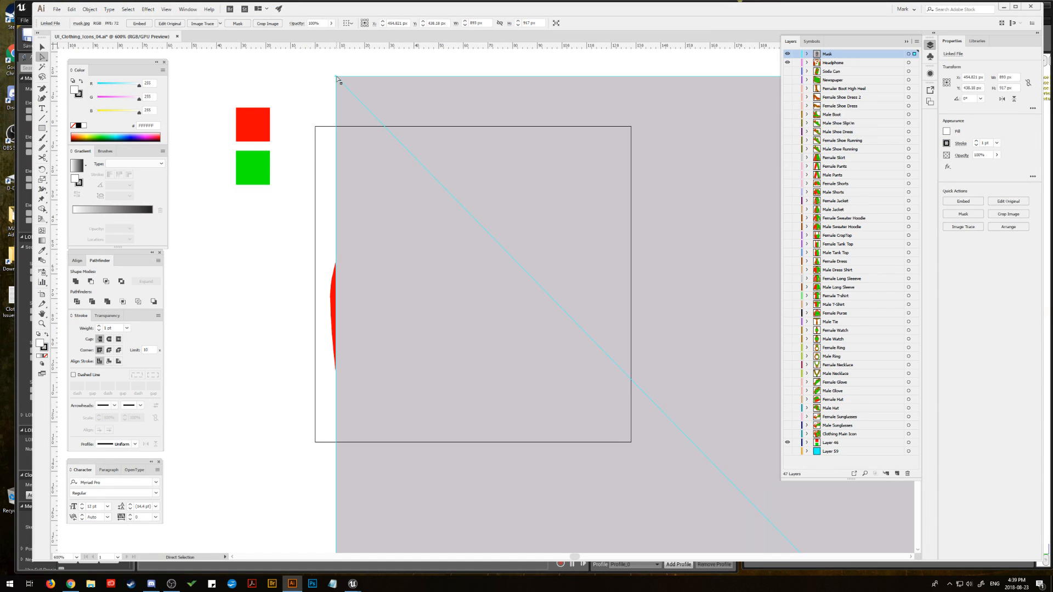
Step: Scale the mask image to about 128 px high beside the artboard, and lock and hide the Headphone layer
key(ctrl+1)
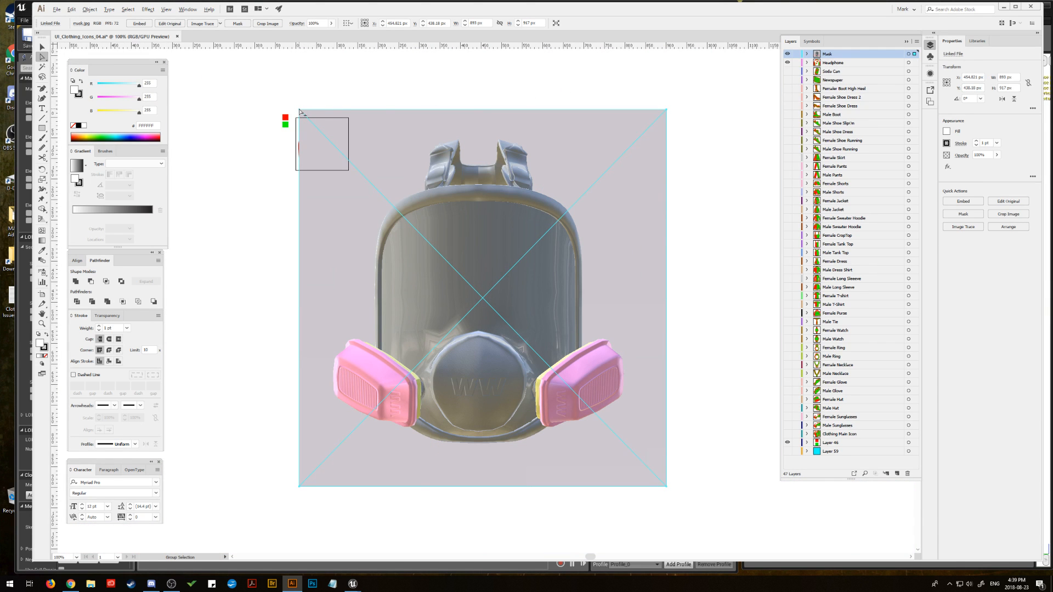
key(v)
drag(298, 110, 402, 117)
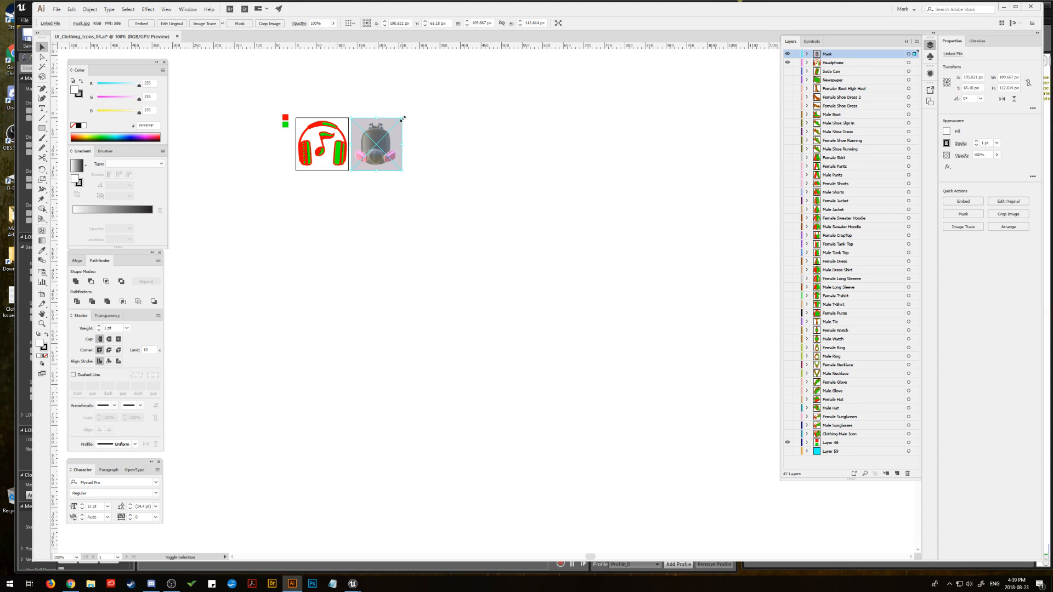
click(796, 62)
click(788, 62)
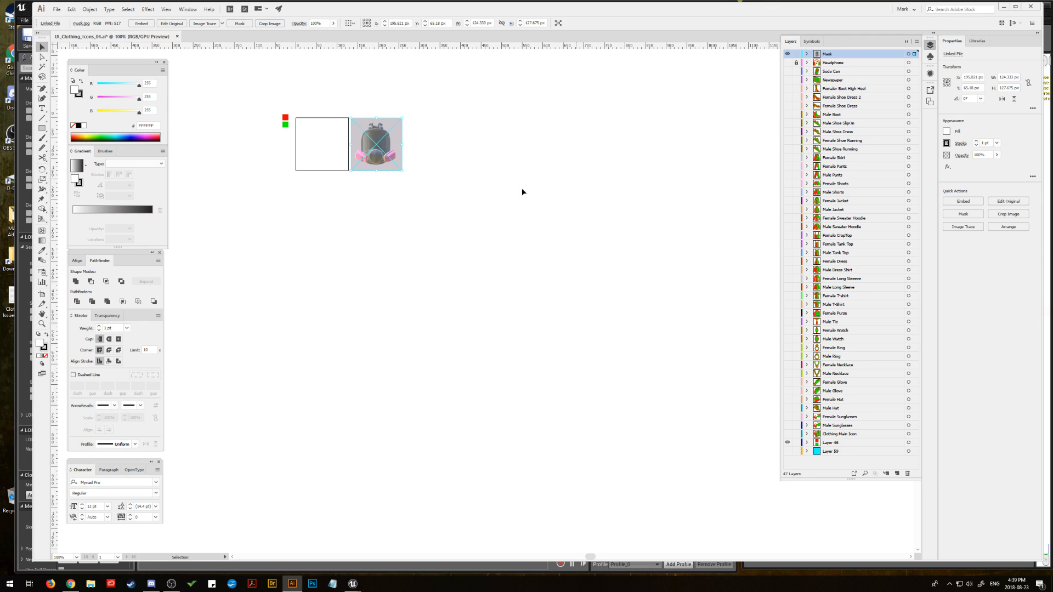
Step: Move the mask image onto the artboard and enlarge it to about 132 px high so it covers the artboard
click(43, 325)
click(319, 162)
click(492, 261)
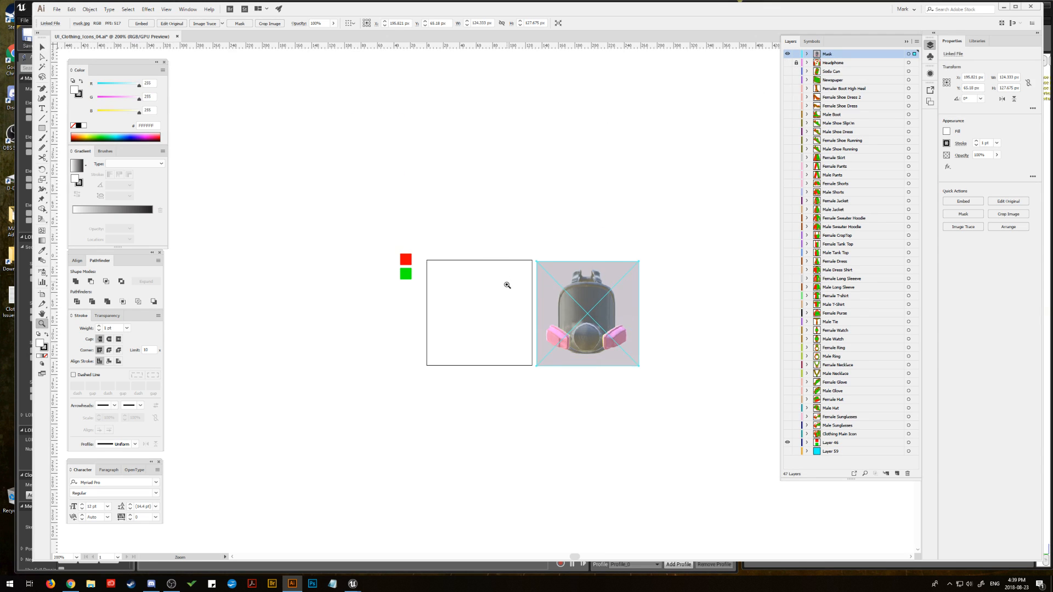
click(507, 287)
click(496, 299)
click(464, 302)
drag(455, 299, 484, 219)
key(v)
drag(688, 272, 374, 265)
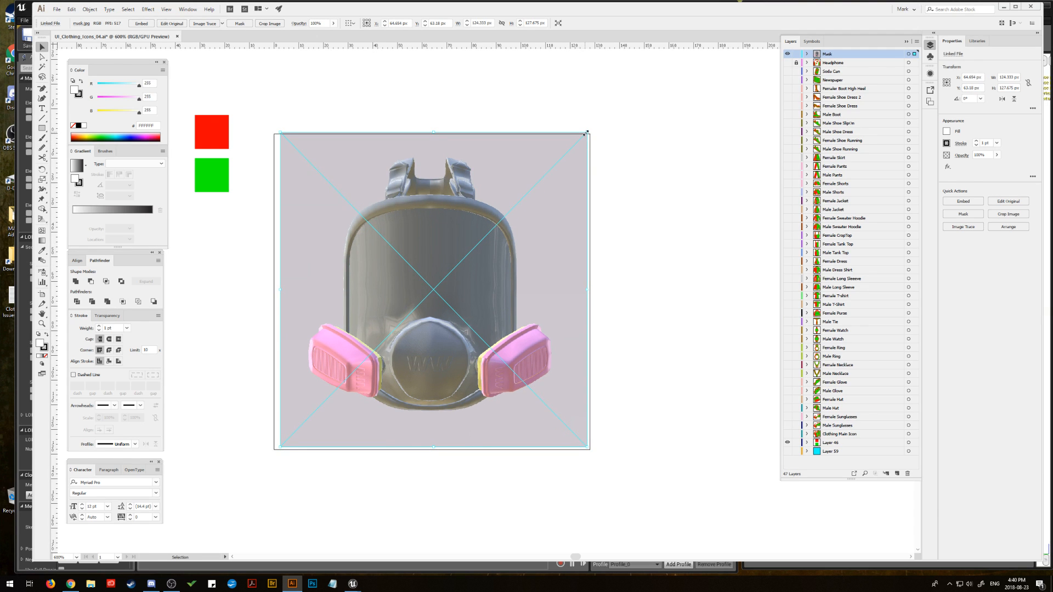
drag(586, 133, 592, 127)
click(656, 185)
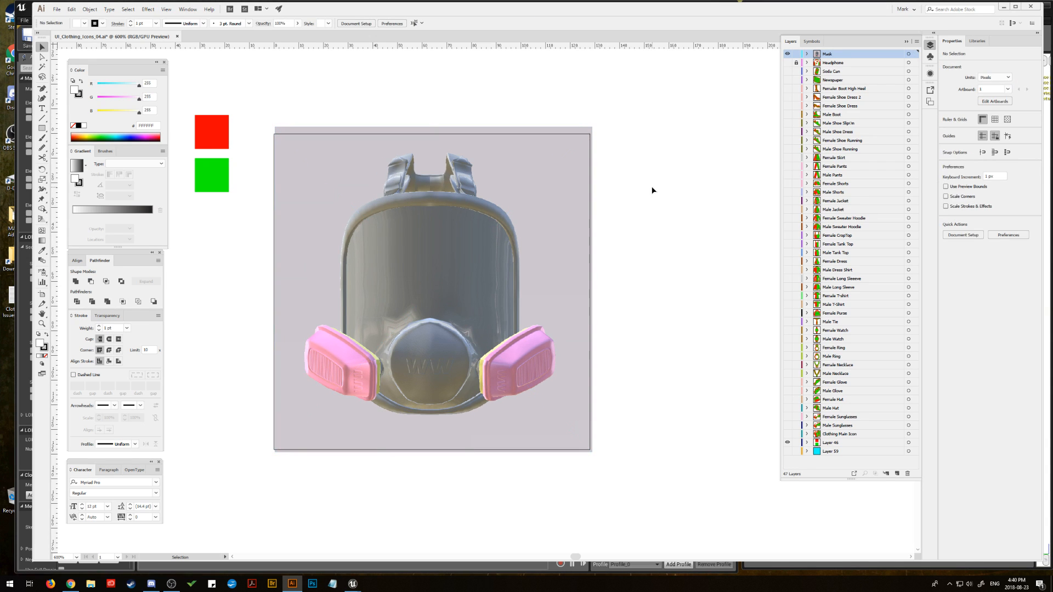
Step: Reduce the mask image's opacity to 38% and deselect it
click(527, 218)
click(106, 317)
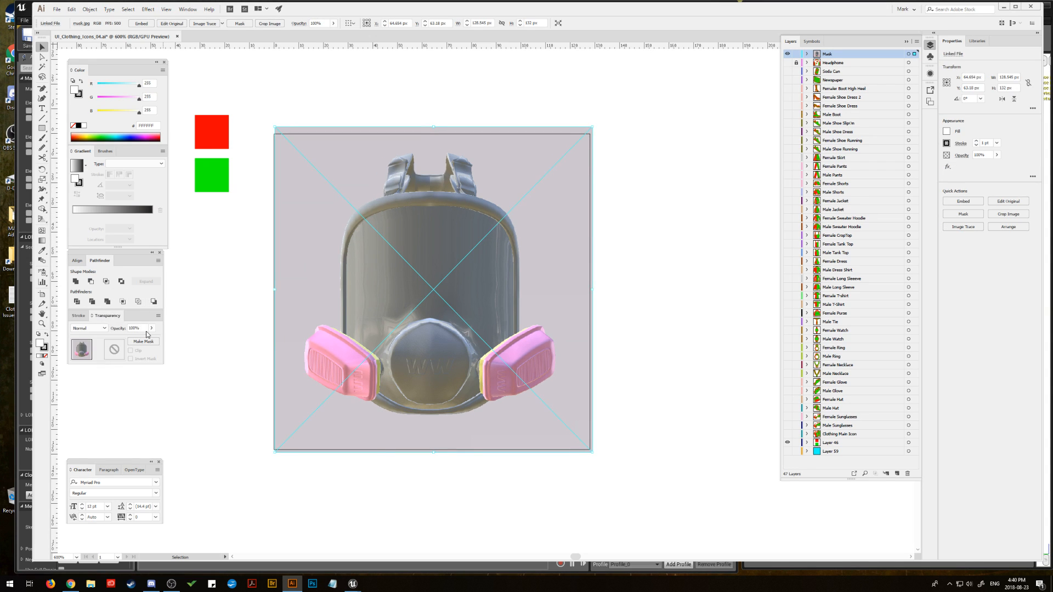
click(152, 328)
drag(154, 338, 133, 340)
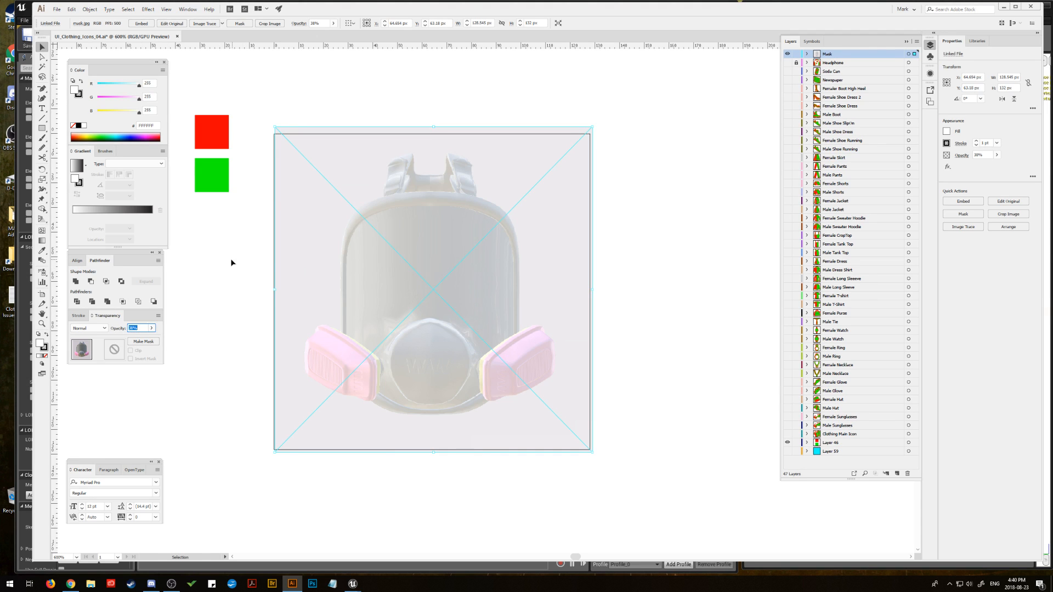
click(230, 259)
Step: Lock the linked mask image inside the Mask layer
key(space)
drag(384, 247, 406, 242)
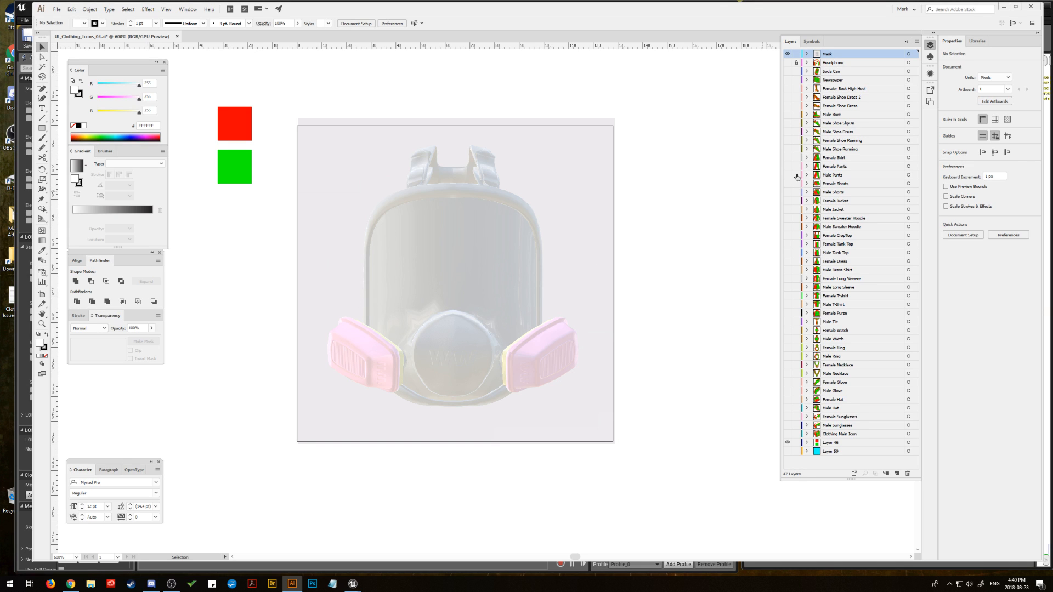
click(42, 324)
click(467, 318)
drag(469, 295, 515, 320)
click(488, 311)
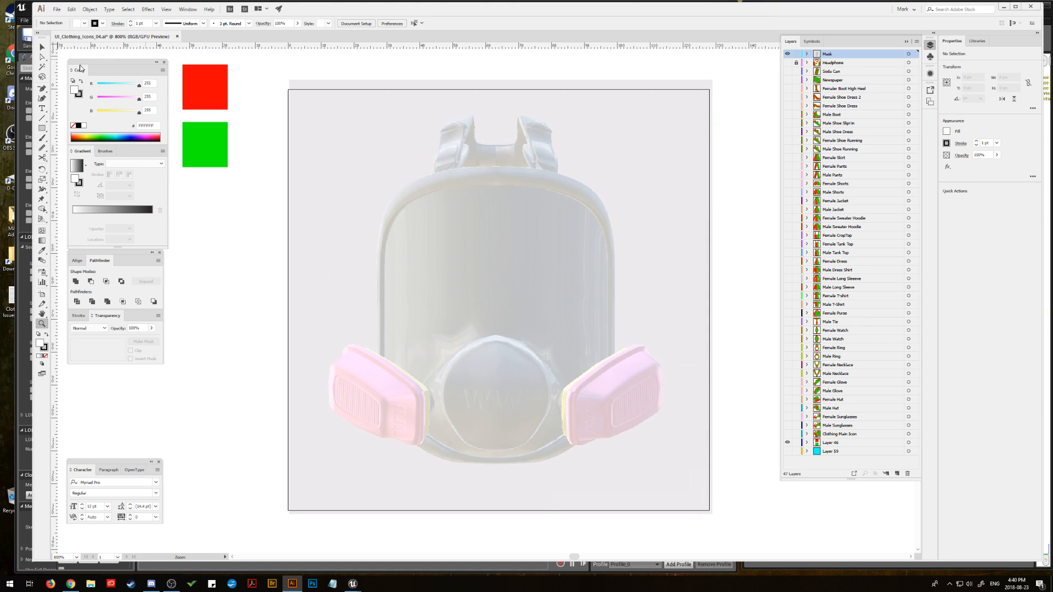
click(42, 48)
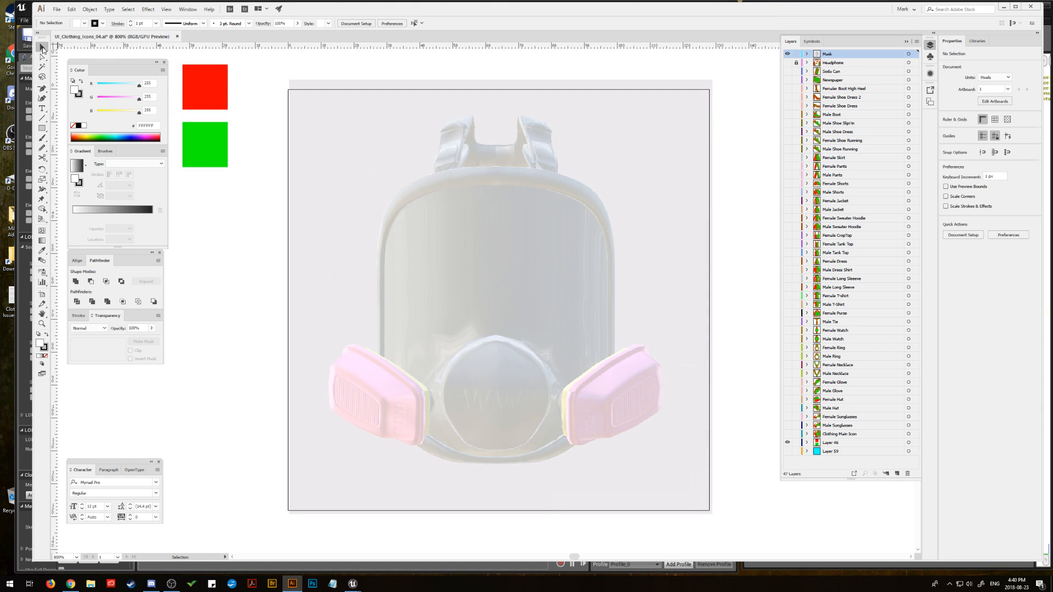
click(807, 54)
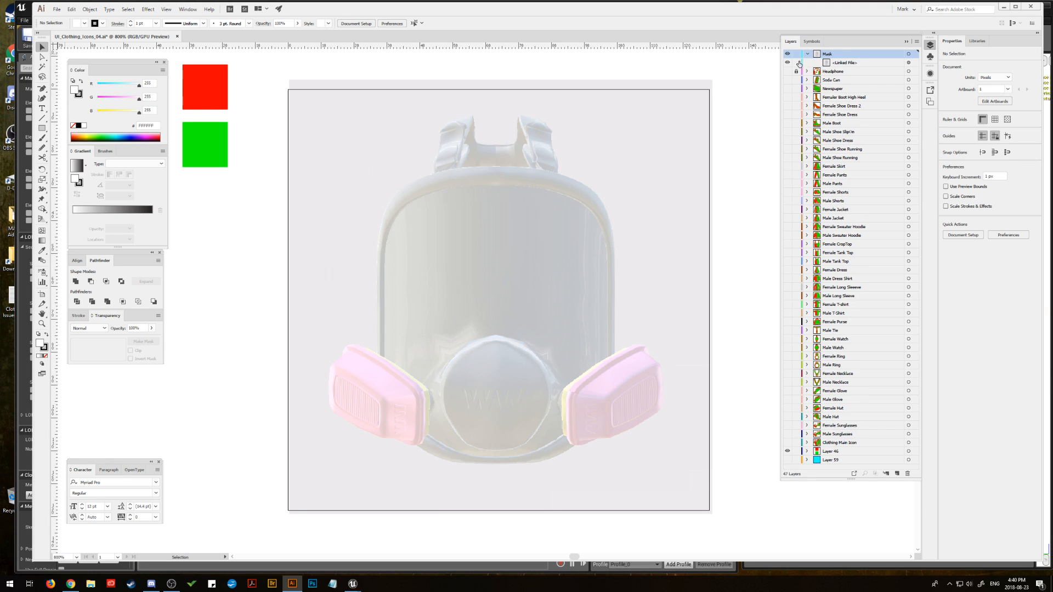
click(797, 63)
Step: Sample the red reference square with the Eyedropper and swap it to the stroke, leaving no fill
click(42, 89)
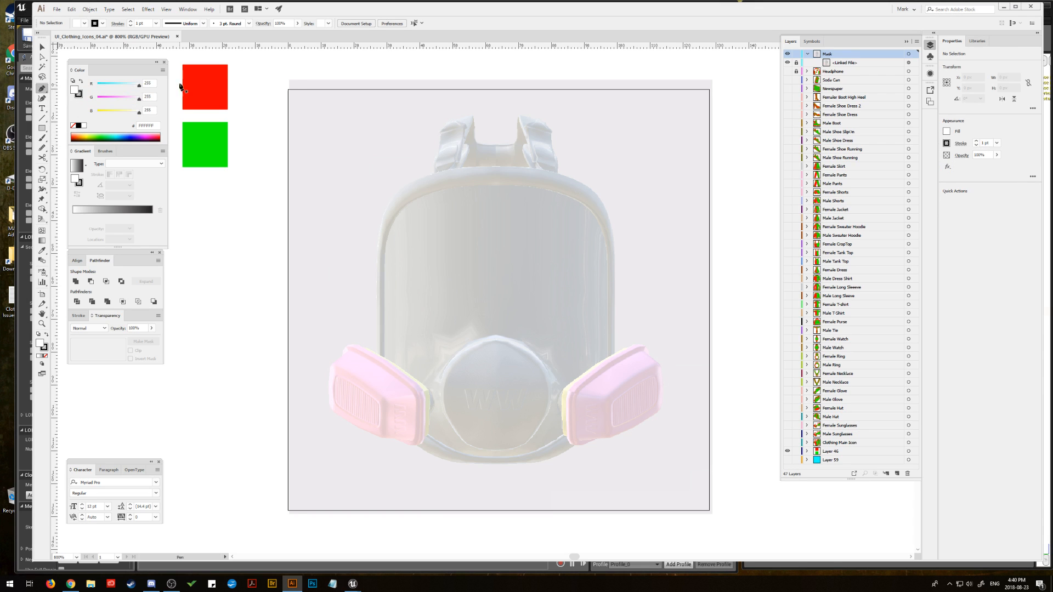
click(42, 250)
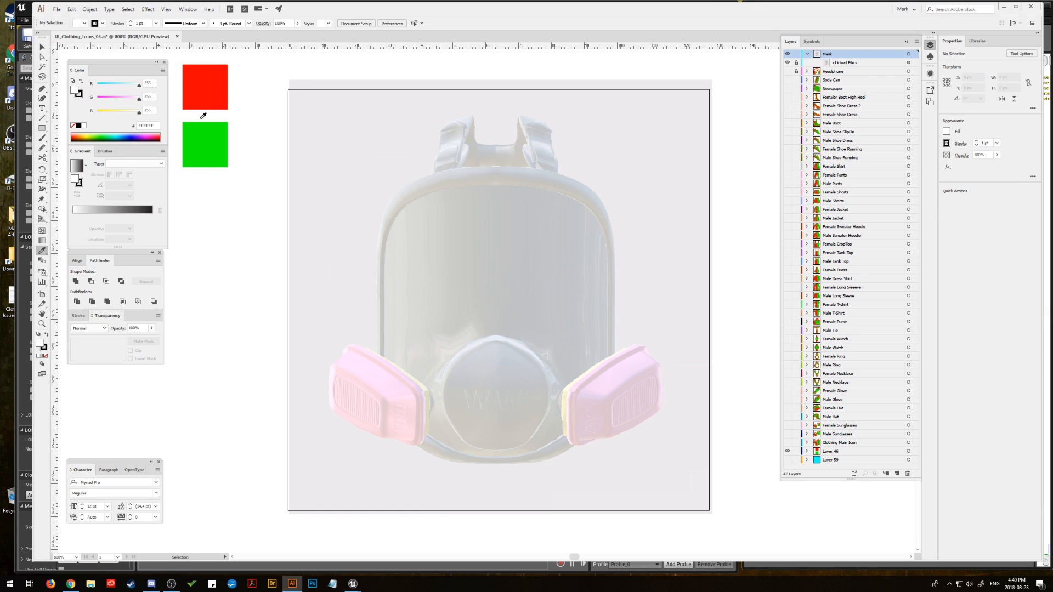
click(225, 88)
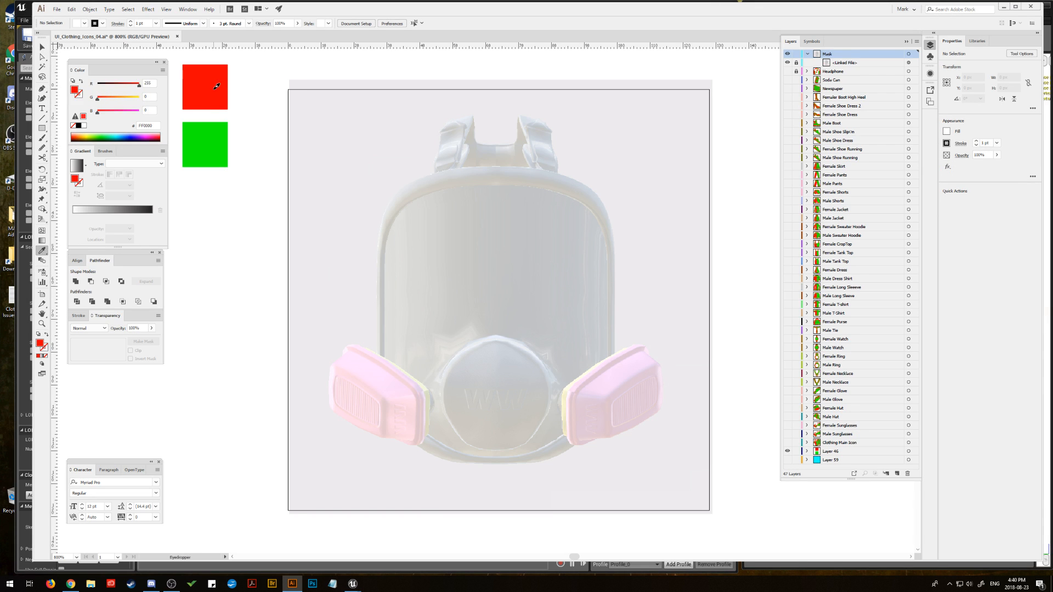
click(47, 335)
Step: Trace the left half of the mask body with the Pen tool as a closed path along the vertical centre line
click(42, 89)
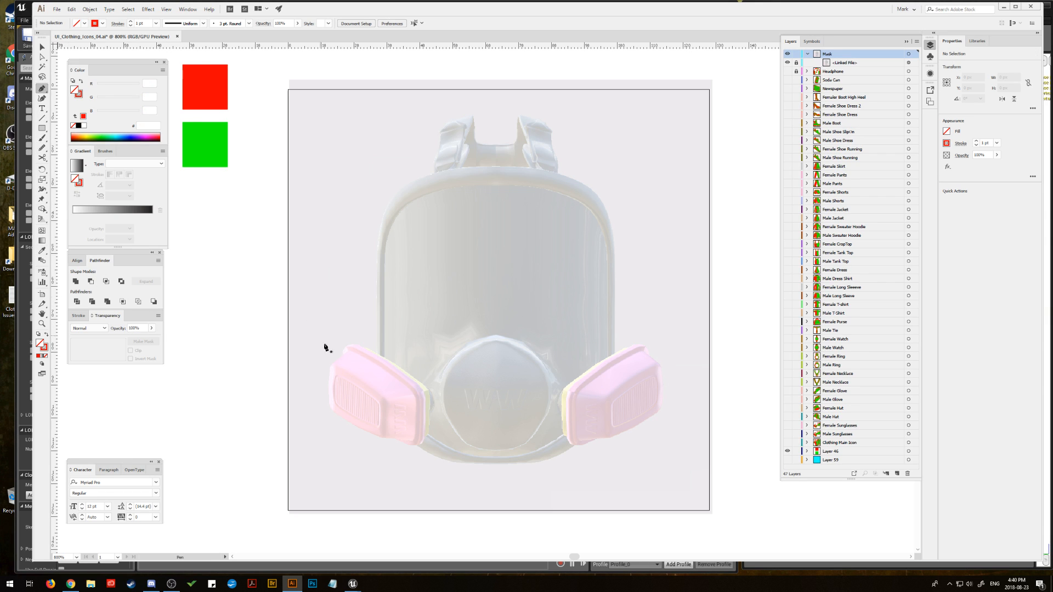
click(376, 357)
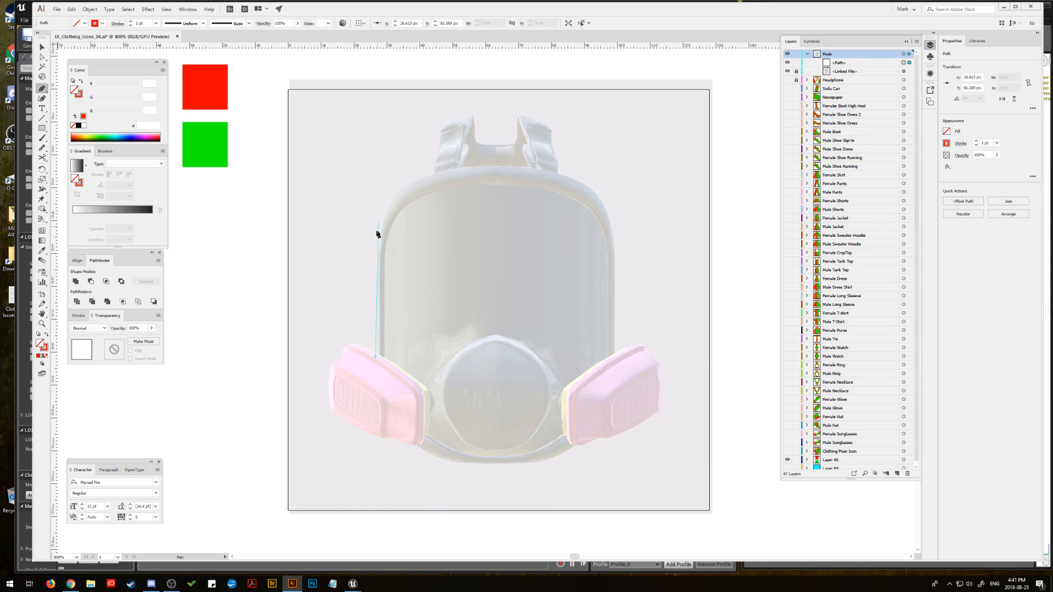
click(376, 262)
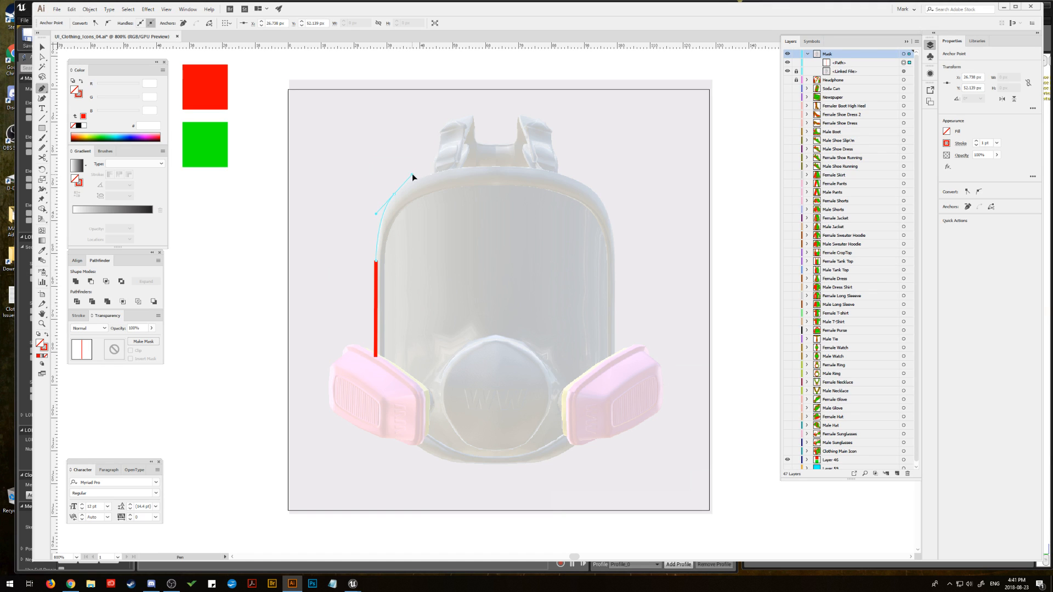
drag(413, 173, 411, 175)
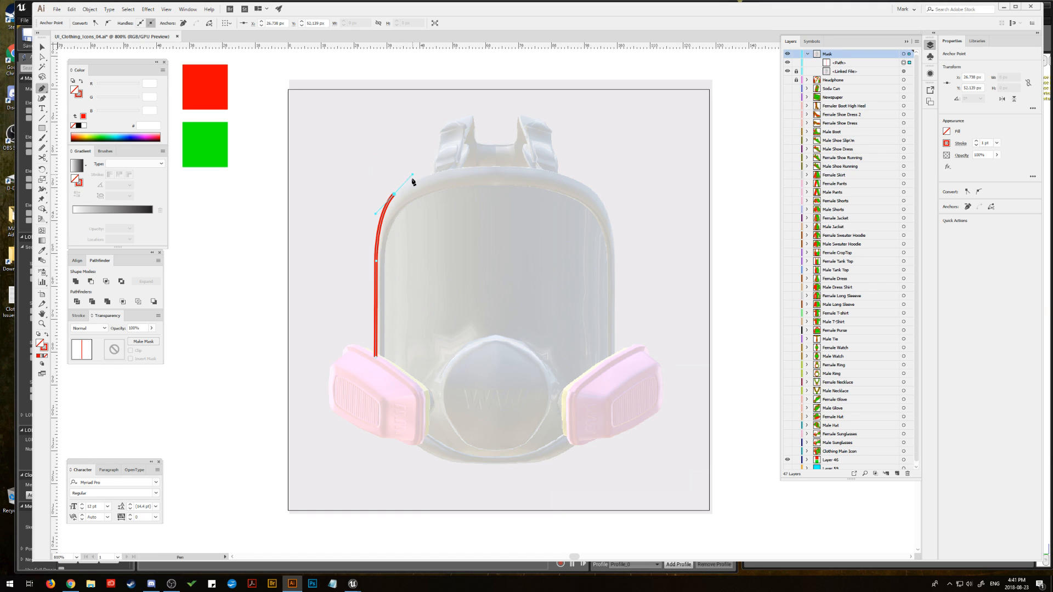
ctrl+click(467, 170)
drag(517, 169, 519, 164)
click(466, 167)
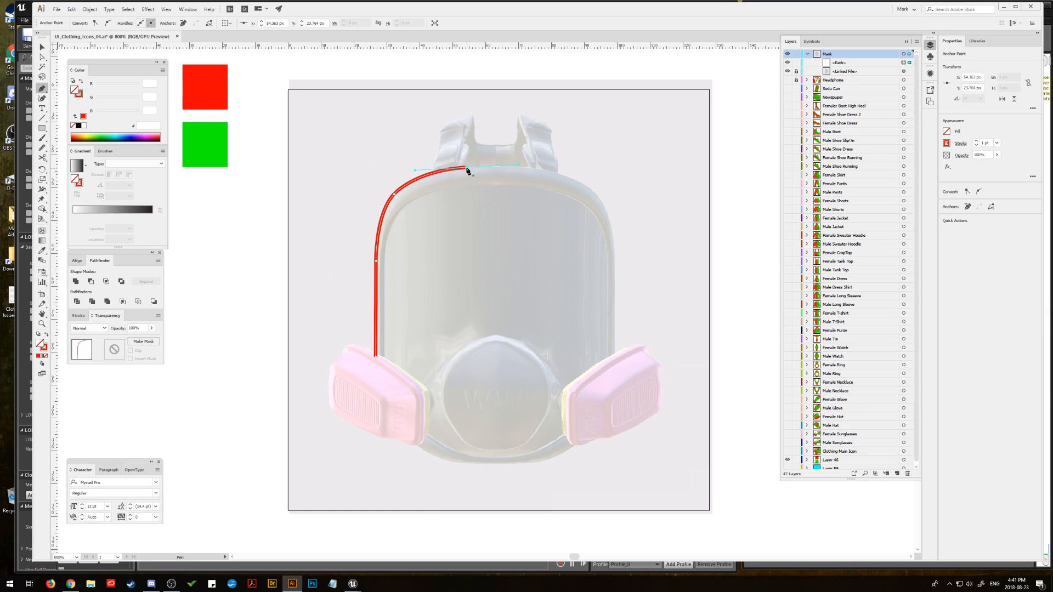
click(496, 165)
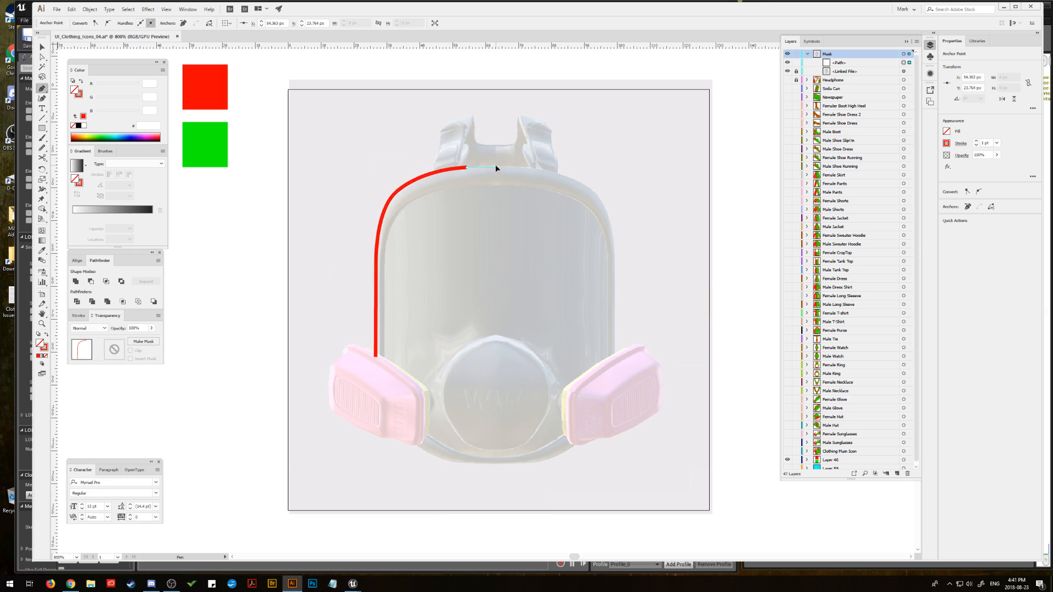
shift+click(495, 463)
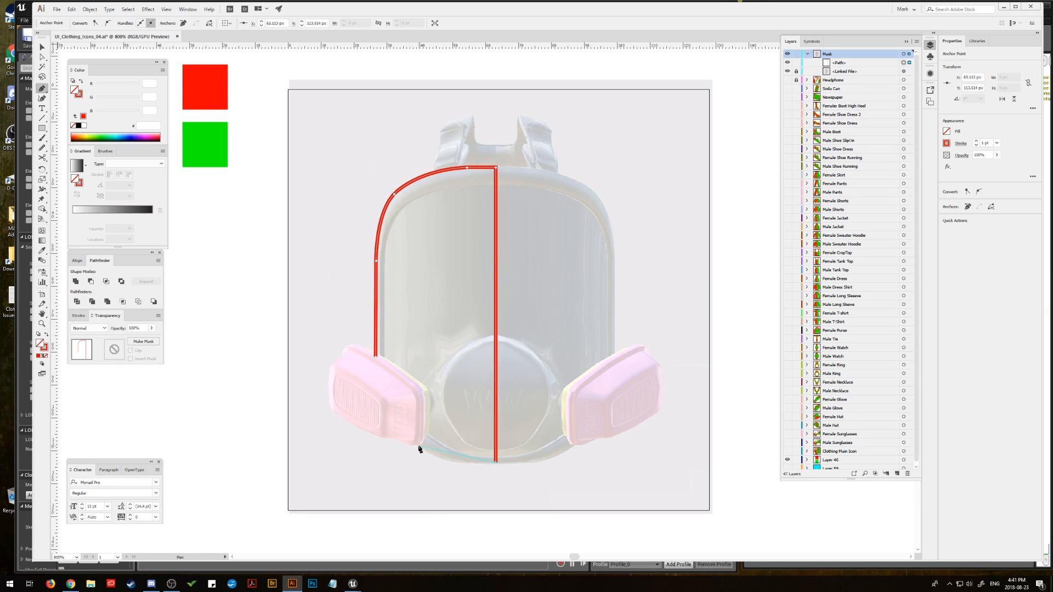
drag(419, 449, 387, 421)
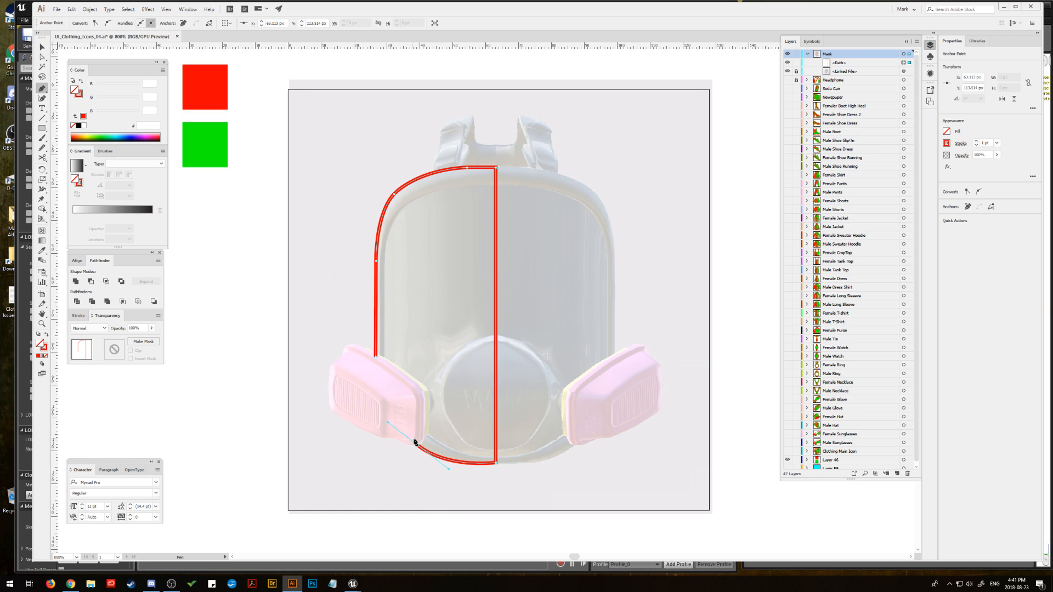
click(376, 359)
Step: Deselect the traced half of the mask body and examine its outline against the reference image
click(42, 48)
click(325, 276)
key(space)
drag(339, 276, 356, 264)
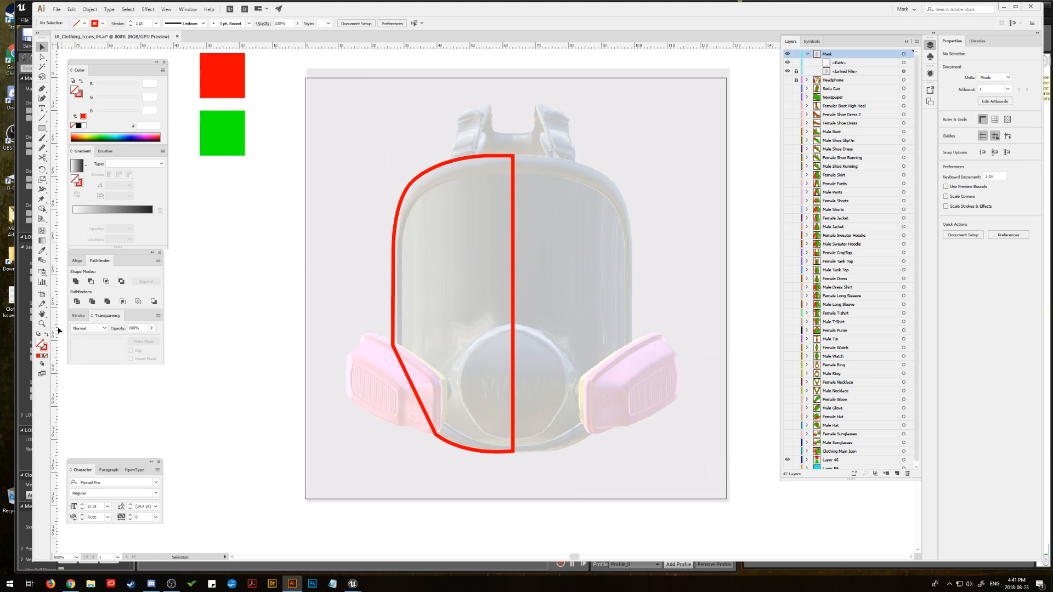
click(41, 323)
drag(452, 311, 544, 305)
key(space)
click(42, 48)
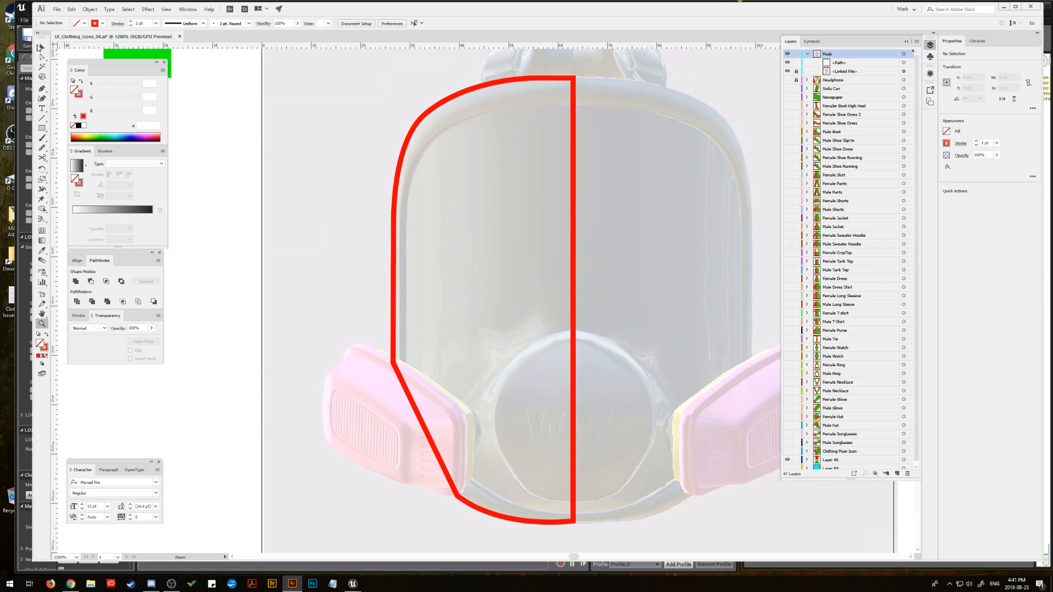
key(space)
drag(428, 203, 401, 192)
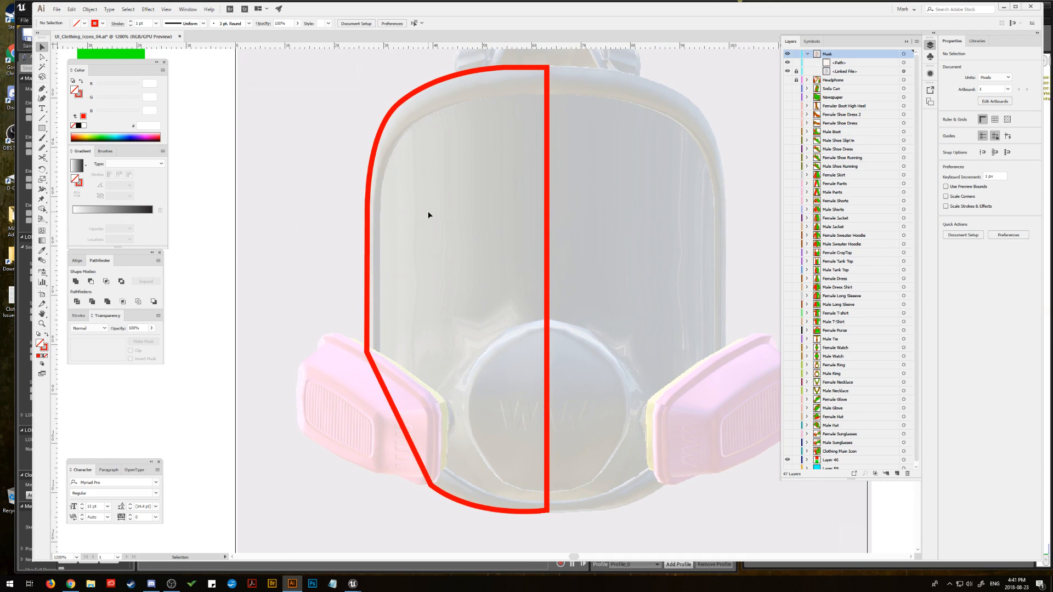
Step: Trace the inner edge of the yellow rim beside the left pink filter with the Pen tool, down to its lower end
click(42, 324)
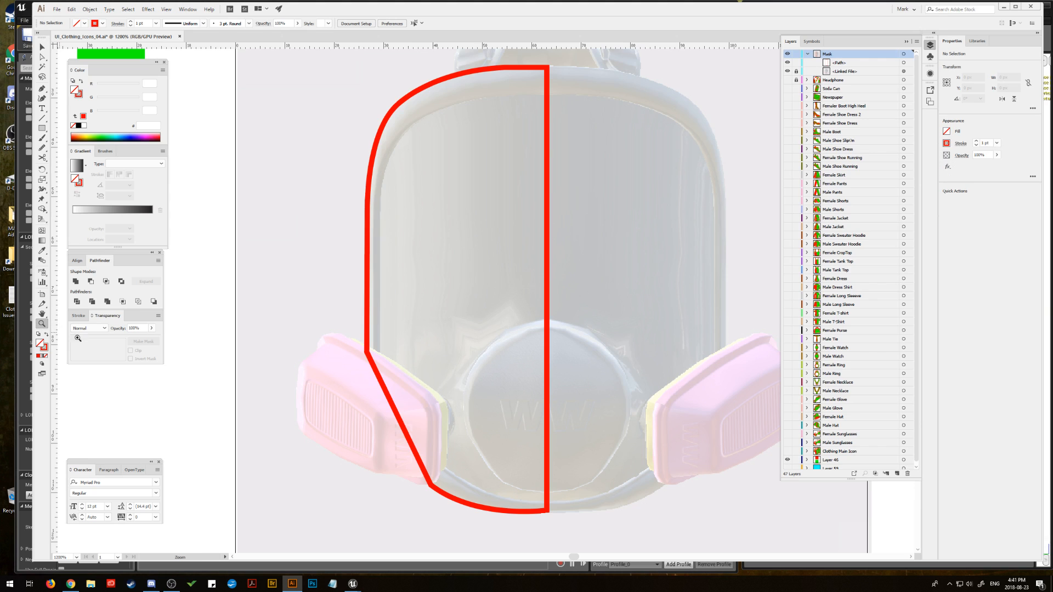
click(383, 380)
click(466, 323)
key(space)
drag(441, 325, 384, 332)
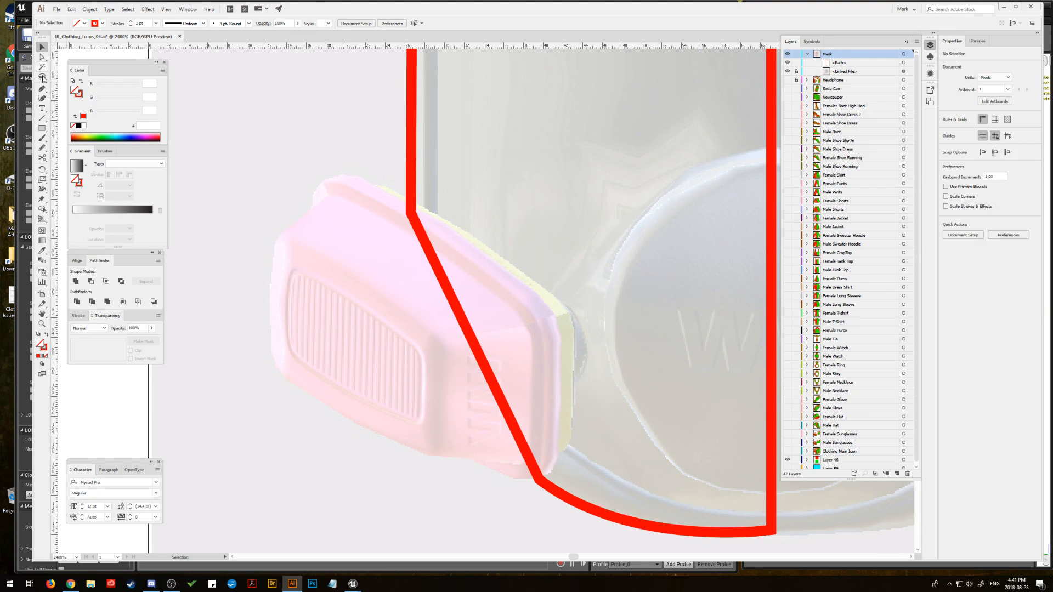
click(42, 88)
click(373, 187)
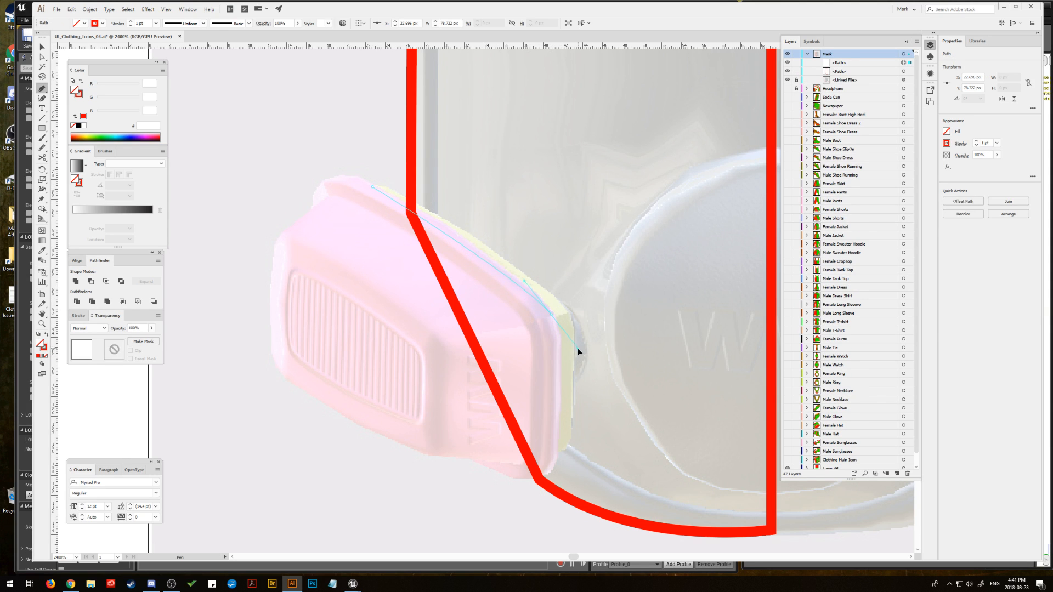
drag(577, 348, 604, 383)
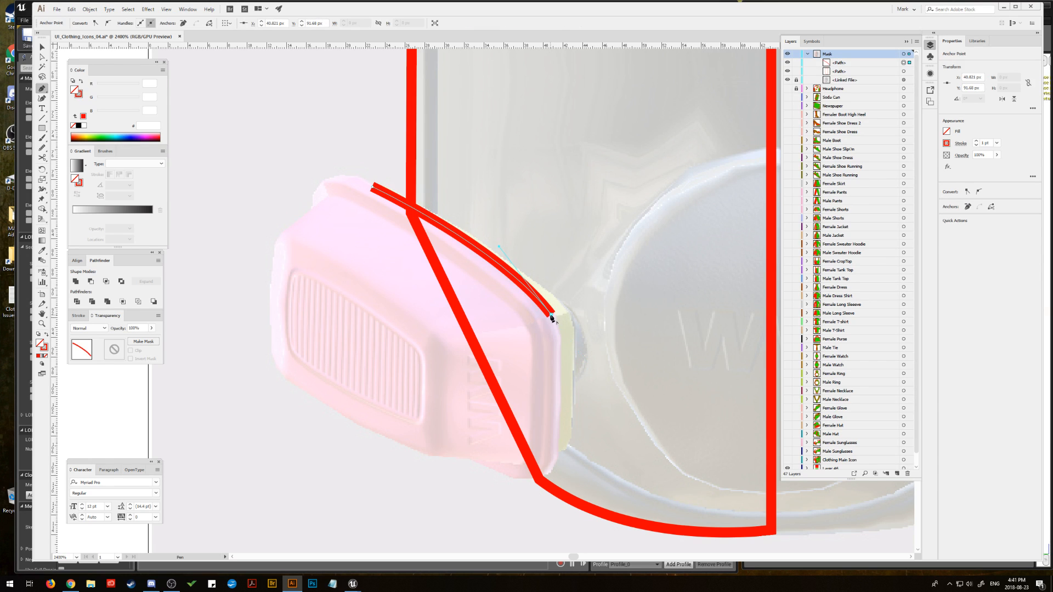
click(560, 355)
drag(559, 377, 559, 382)
click(560, 355)
click(559, 450)
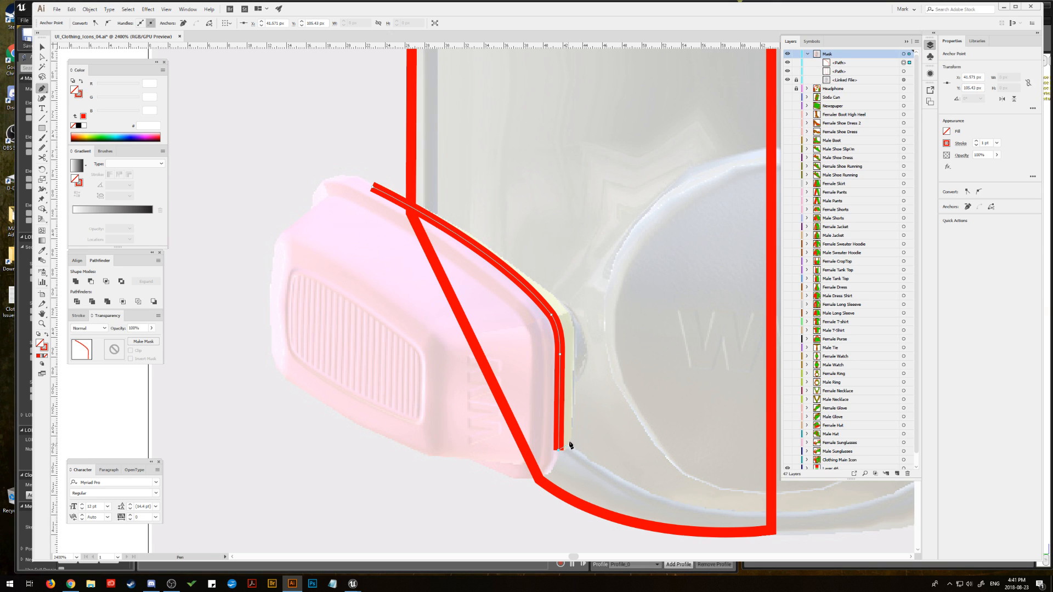
Step: Continue the path up the outer edge of the left filter's yellow rim and close it at the starting anchor
drag(573, 403, 573, 402)
click(572, 426)
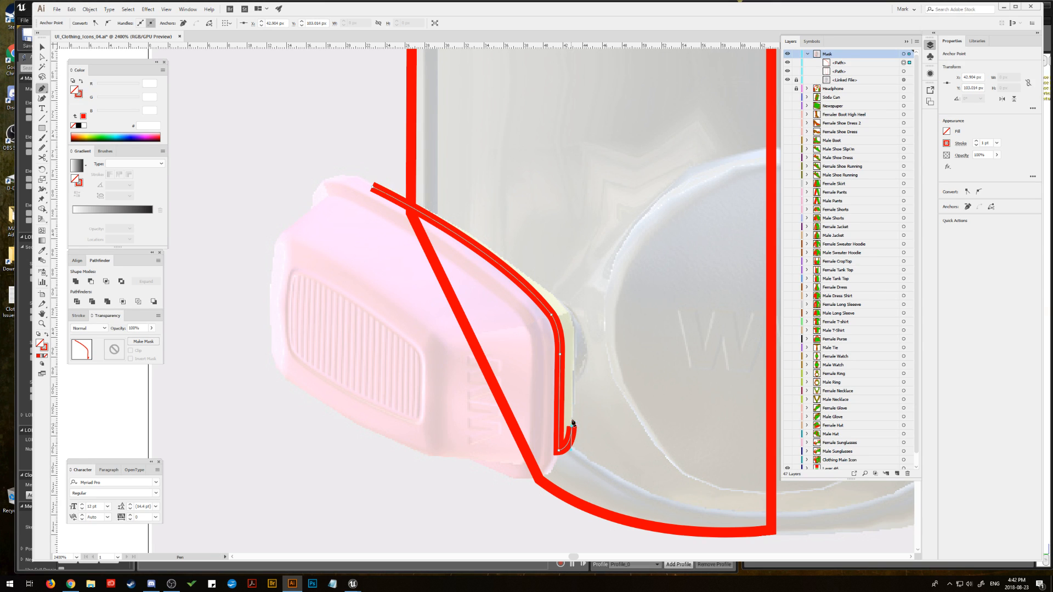
click(575, 333)
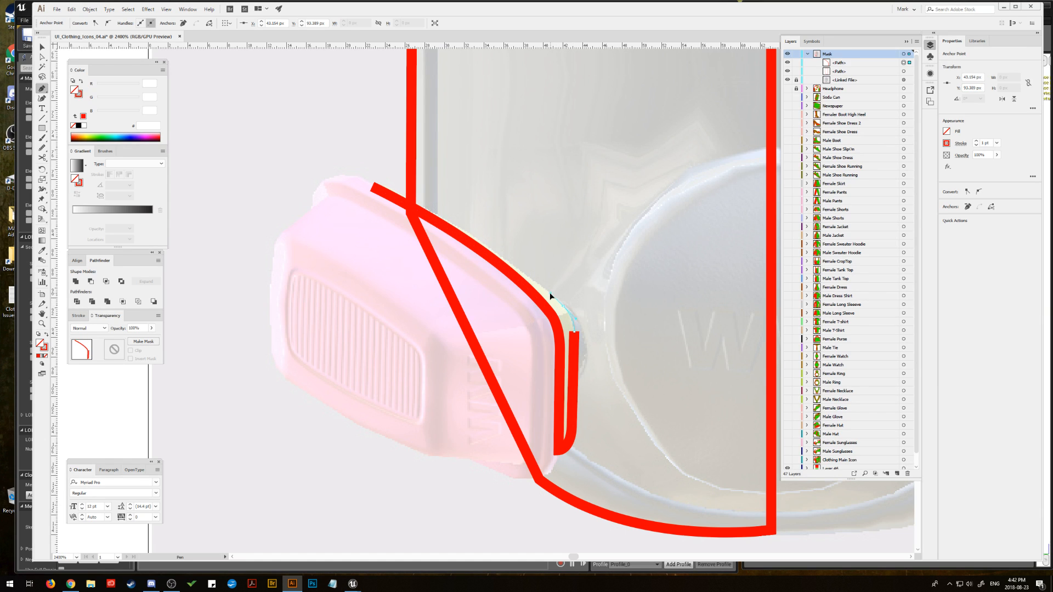
click(565, 306)
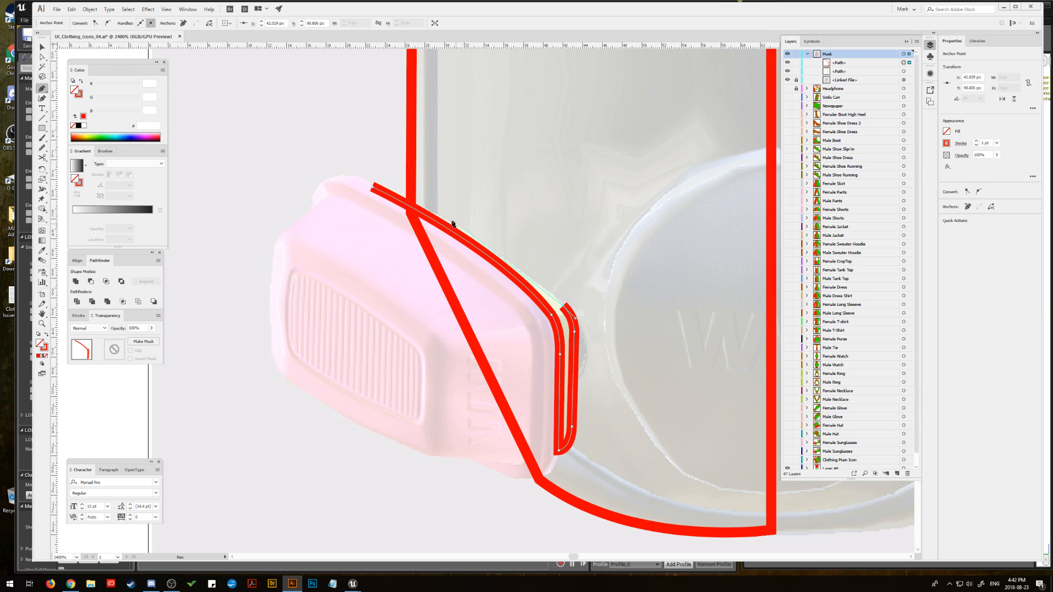
drag(377, 184, 270, 150)
click(378, 184)
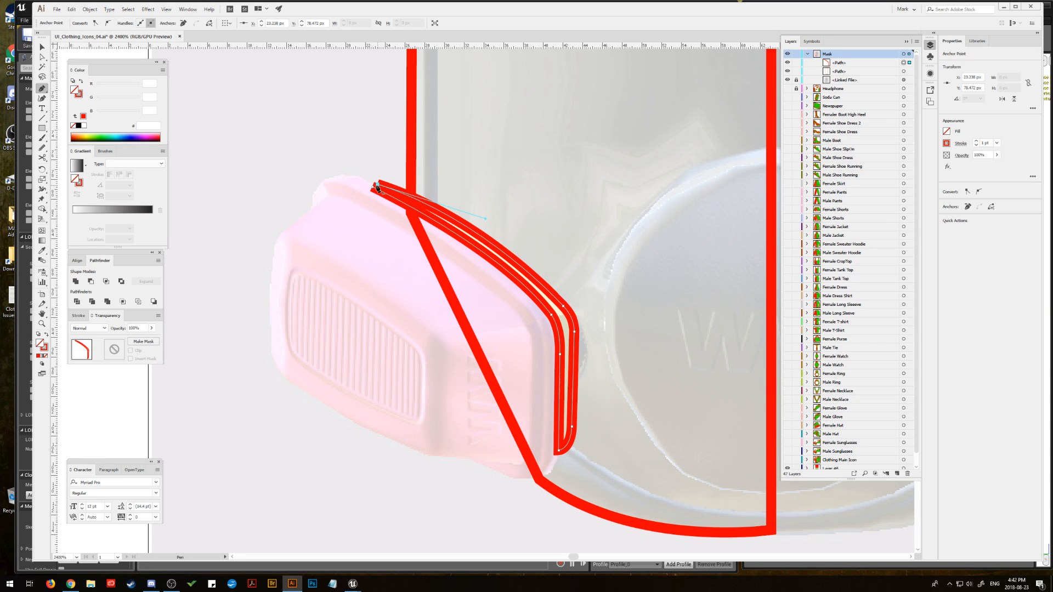
click(372, 186)
Step: Swap the rim shape's red stroke to its fill, refine its outer anchor points and upper curve handle, and deselect it
key(ctrl)
click(47, 335)
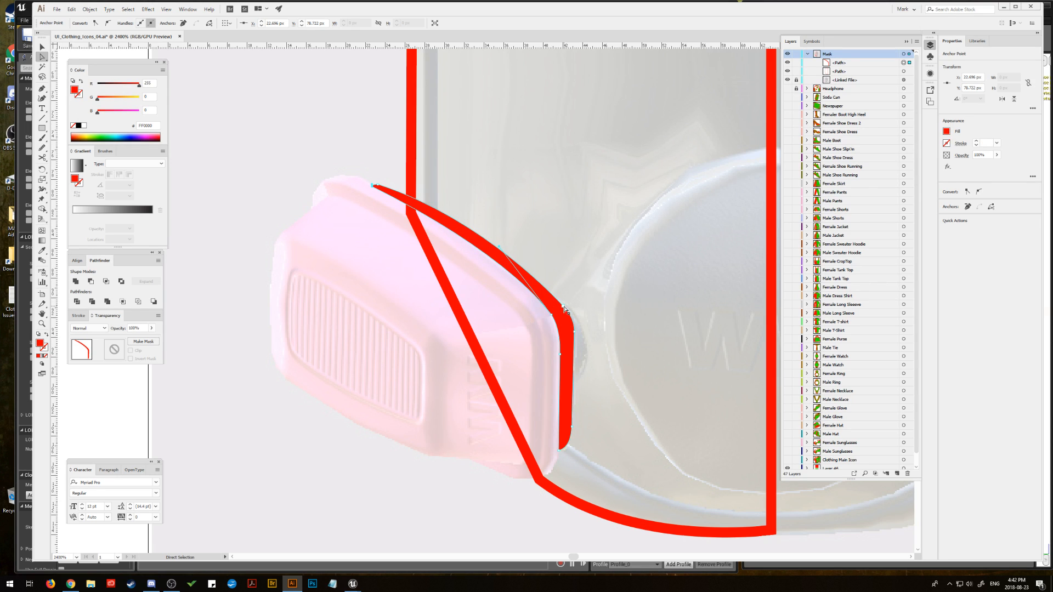
click(566, 310)
drag(565, 309, 576, 333)
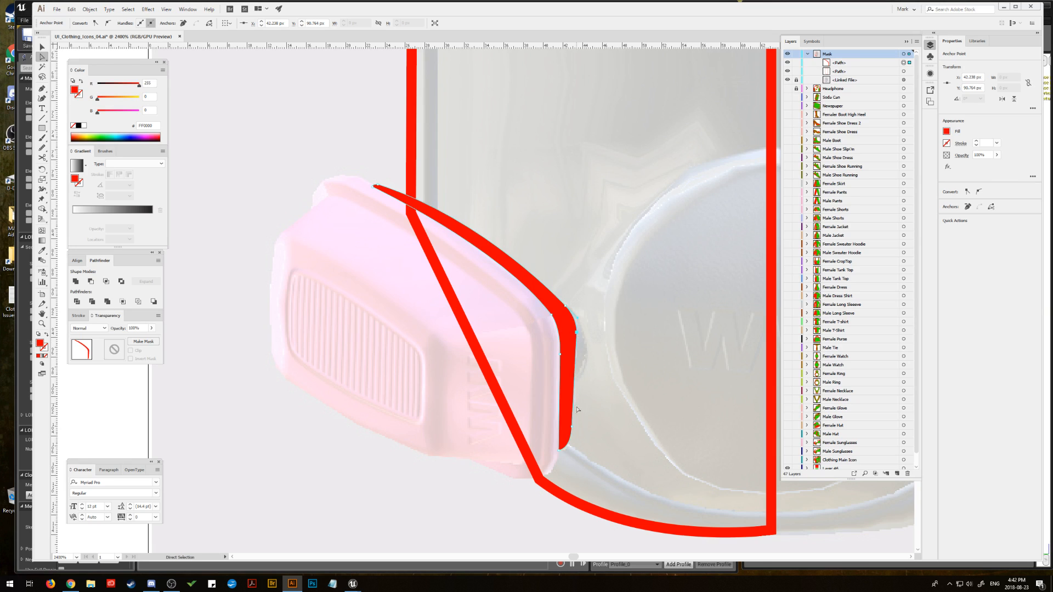
drag(572, 426, 576, 426)
click(379, 186)
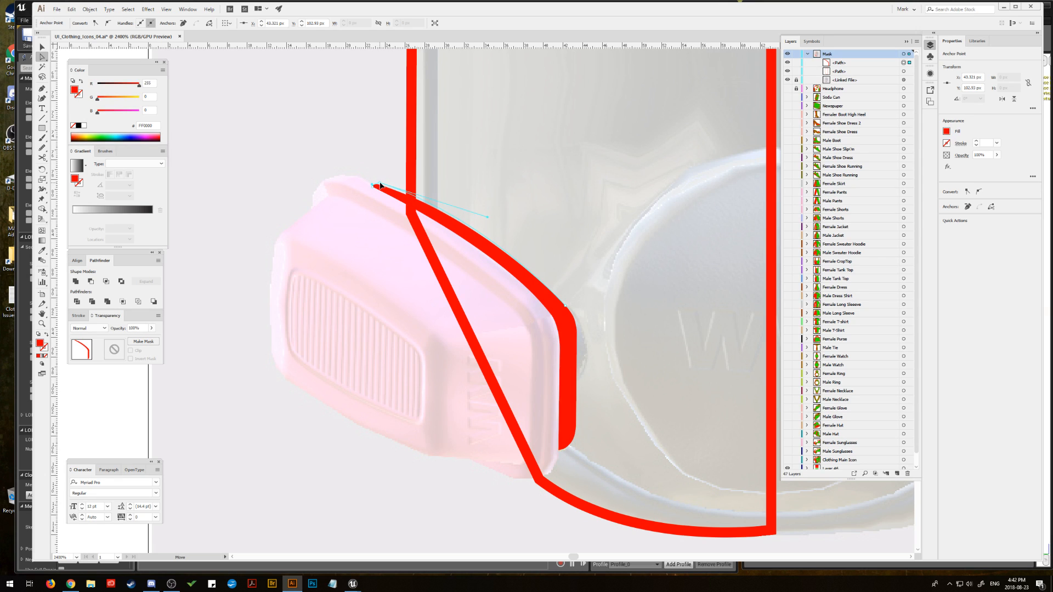
drag(383, 186, 384, 186)
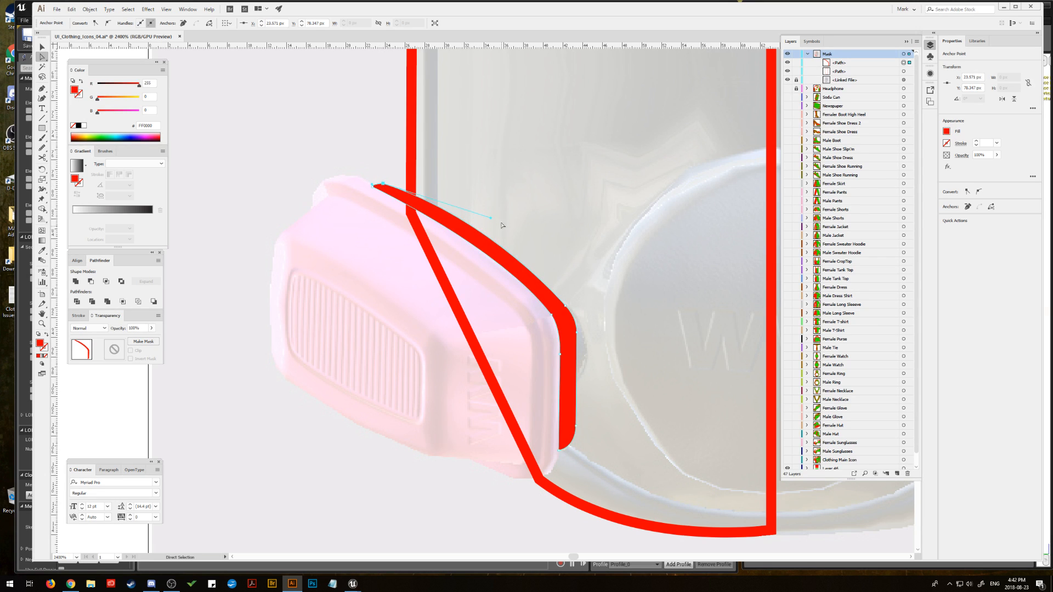
drag(489, 220, 507, 232)
key(v)
click(250, 102)
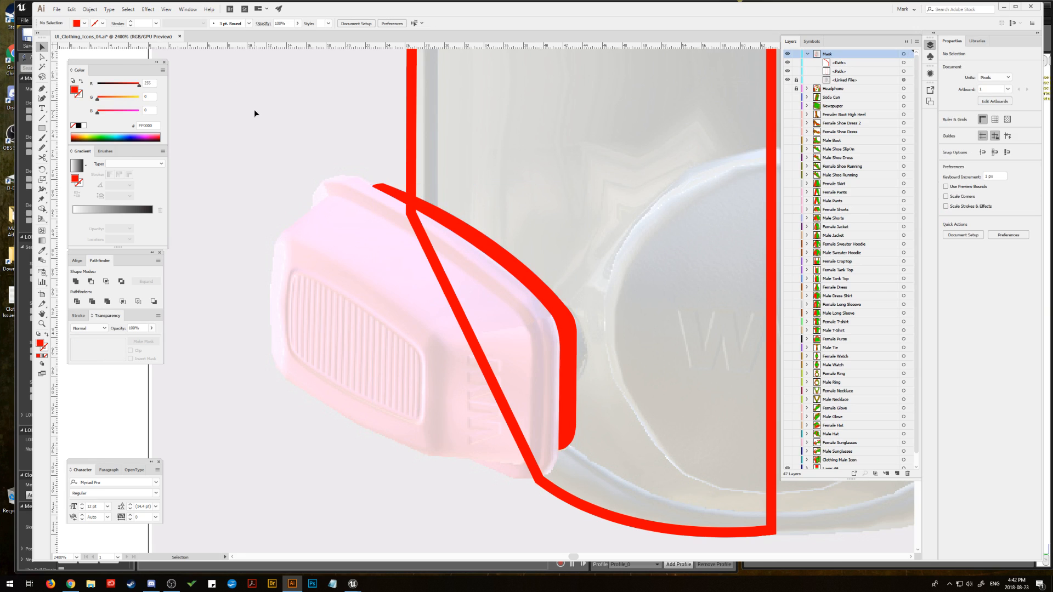
Step: Begin a red-filled Pen path around the upper outer corner of the left pink filter
click(42, 88)
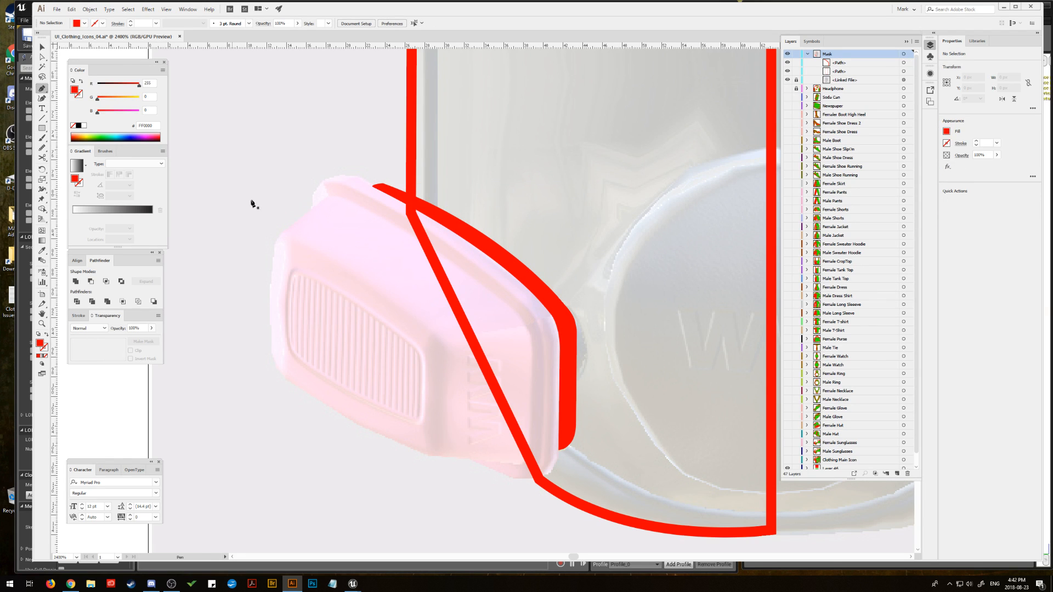
click(310, 216)
click(312, 196)
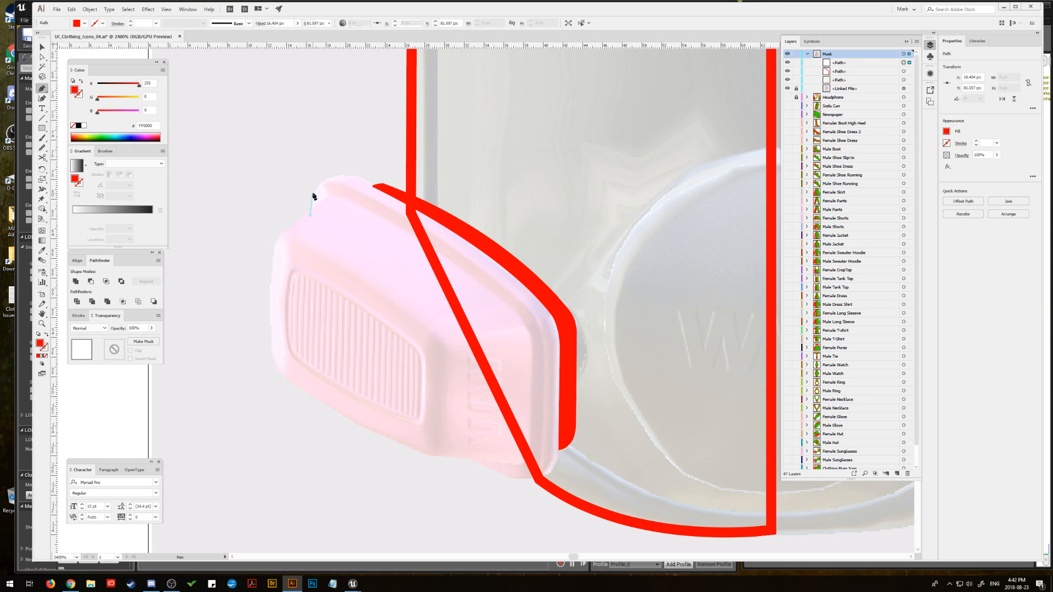
click(340, 182)
drag(356, 176, 395, 184)
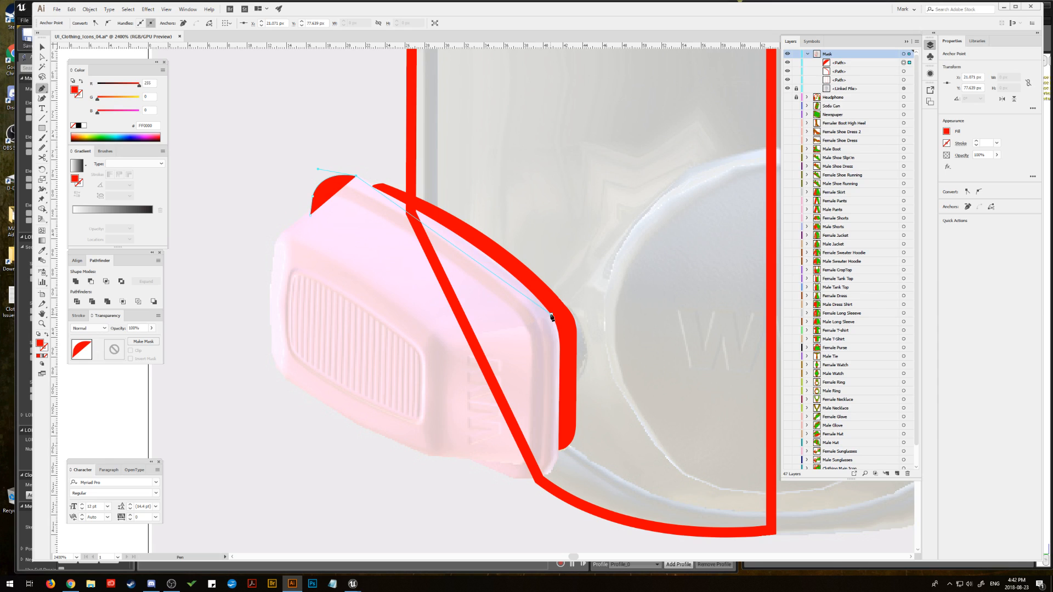
Step: Extend the path along the left filter's upper edge with a curved anchor and swap its red fill to the stroke
drag(552, 317, 578, 370)
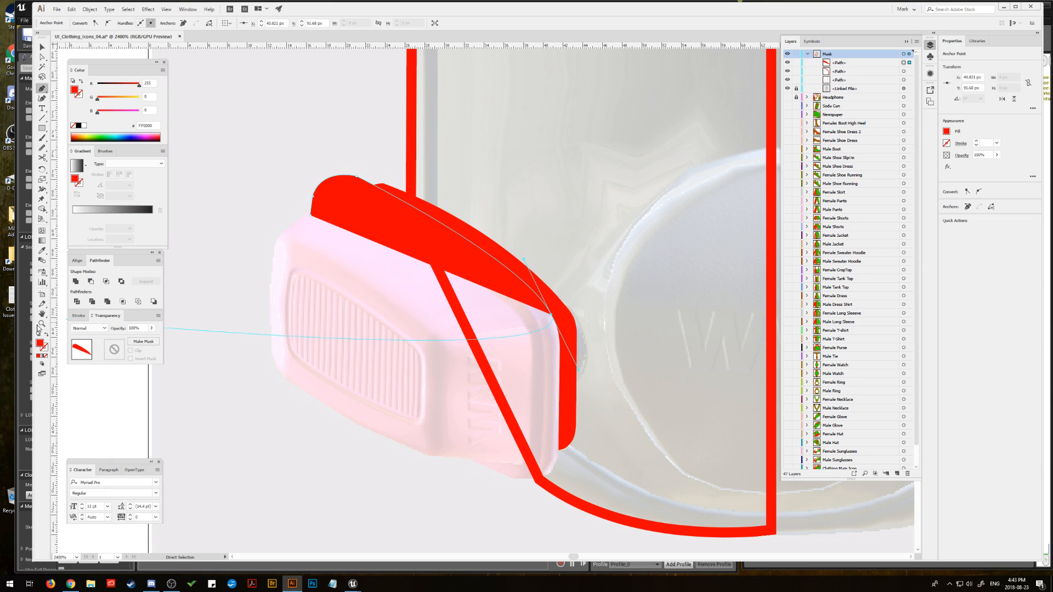
click(47, 335)
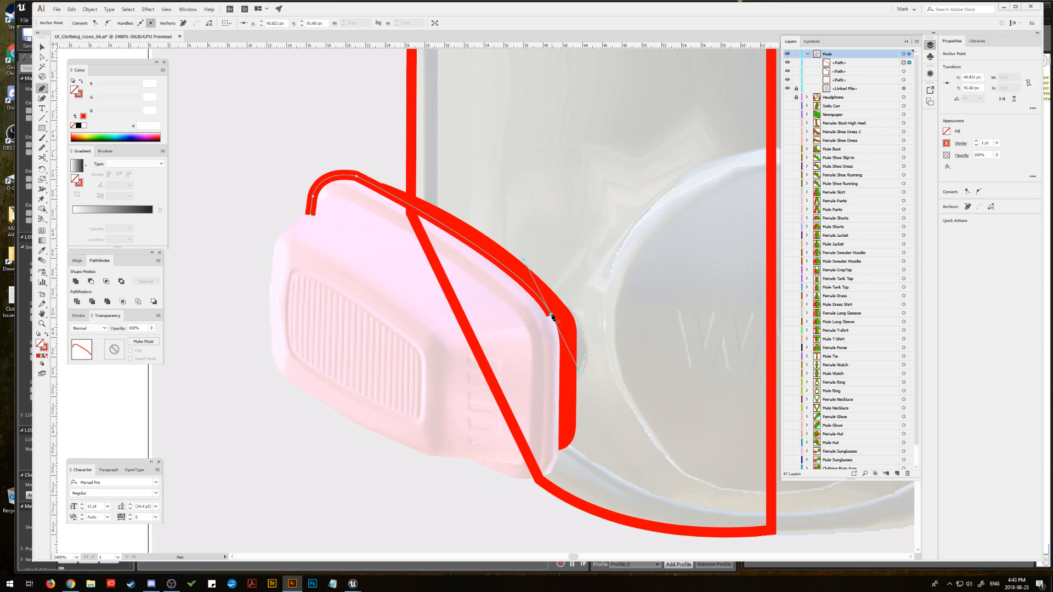
click(78, 316)
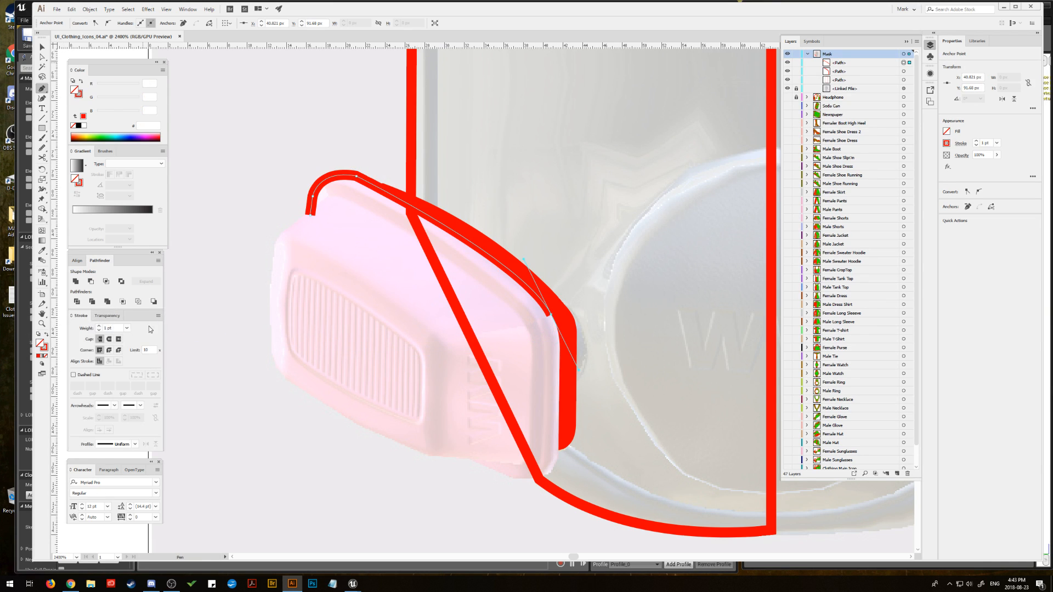
Step: Continue the red-stroked path down the filter's edge beside the rim and curve it around the lower corner
click(551, 315)
drag(560, 378, 556, 424)
key(ctrl+z)
drag(560, 377, 555, 426)
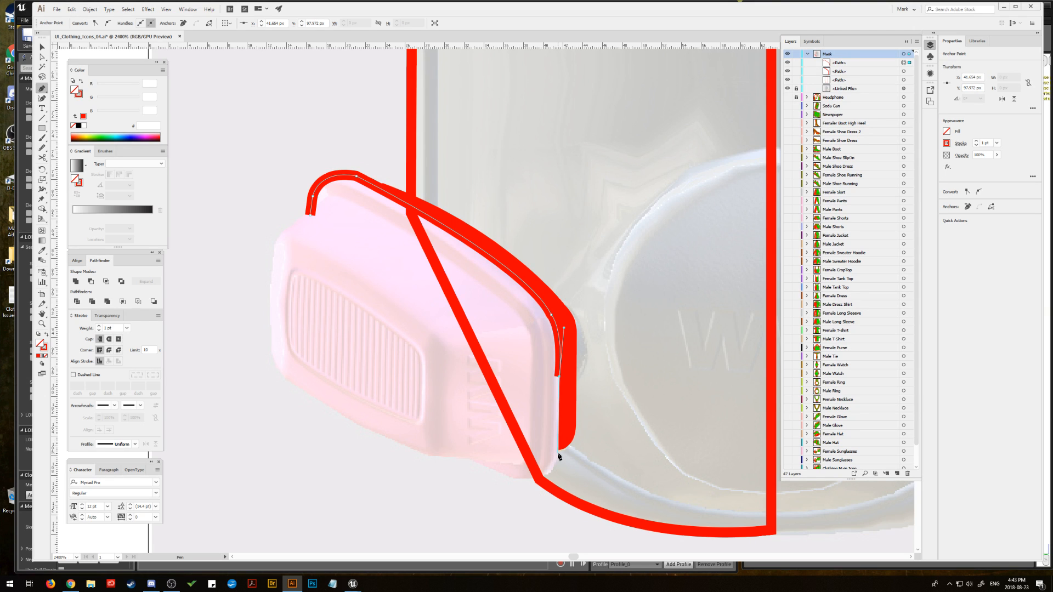
drag(557, 453, 475, 469)
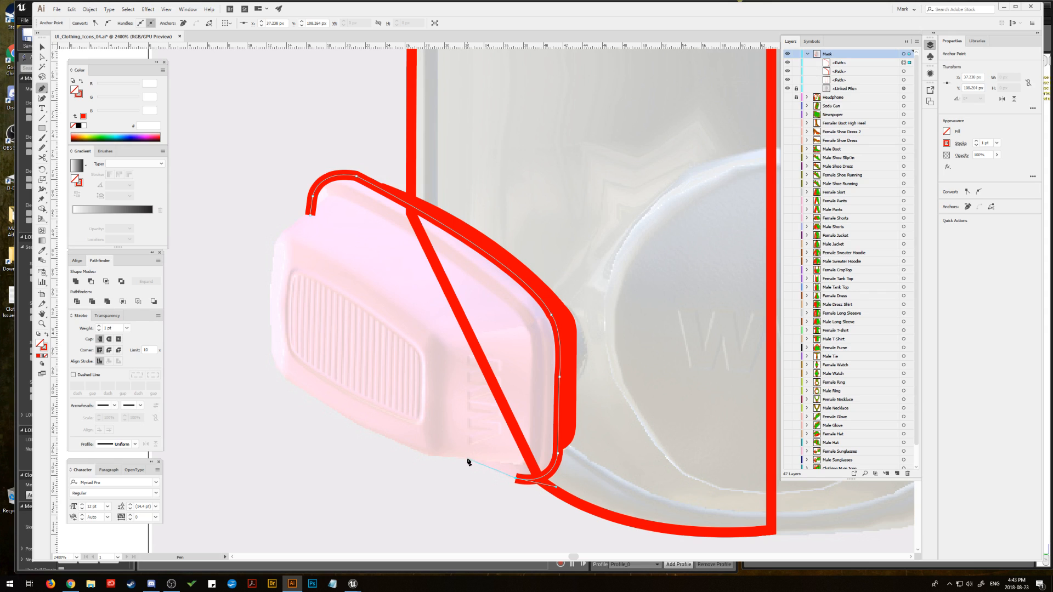
Step: Run the path back along the lower edge and the border of the ribbed front face, closing it at the starting anchor
click(467, 459)
click(458, 454)
click(464, 332)
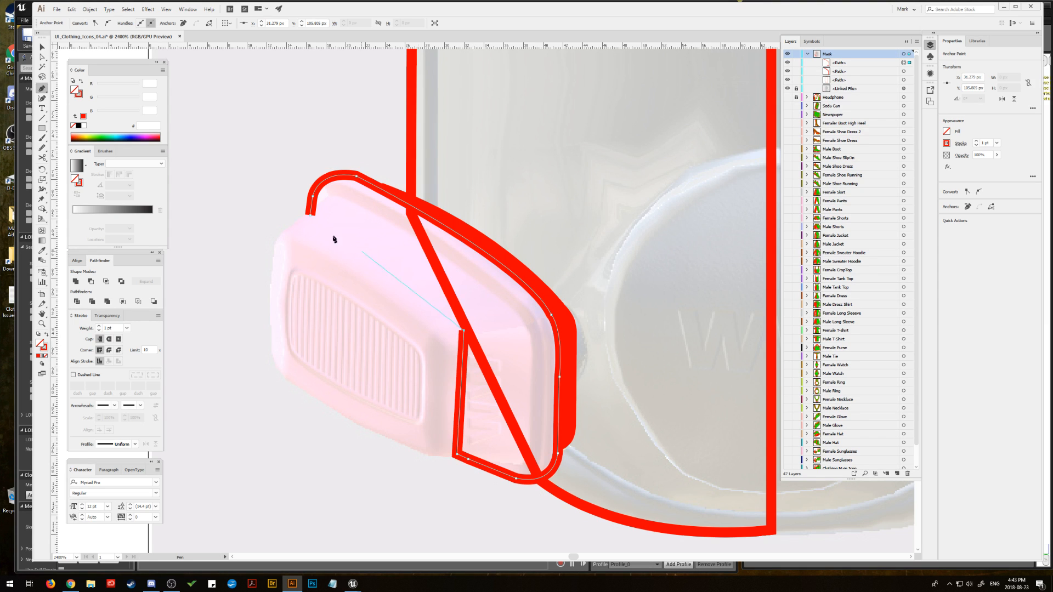
click(310, 215)
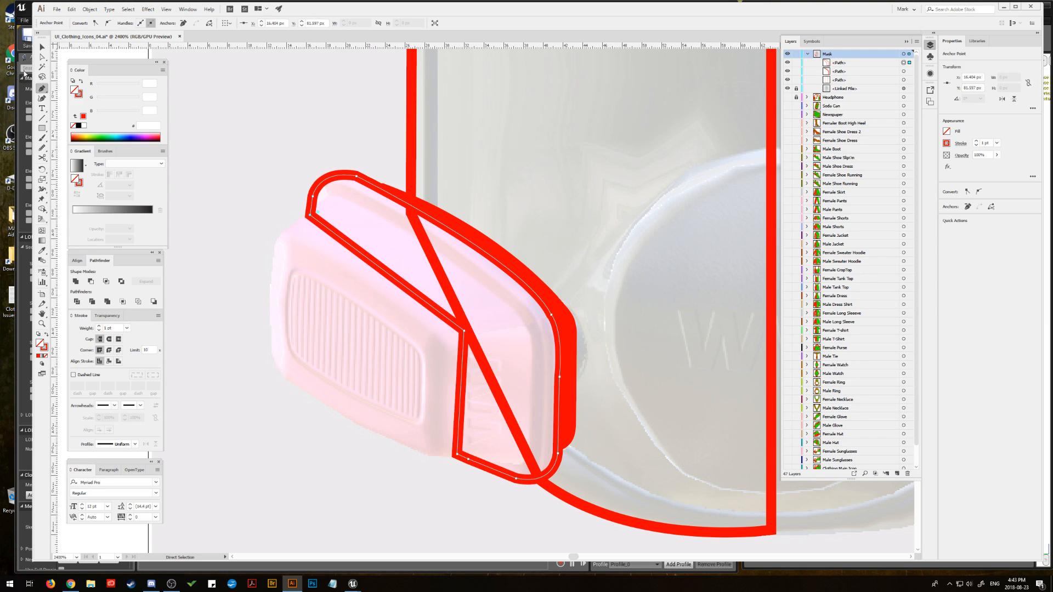
Step: Round the closed path's inner corner by about 3.5 px and nudge the anchor at its upper end slightly inward
key(a)
click(464, 332)
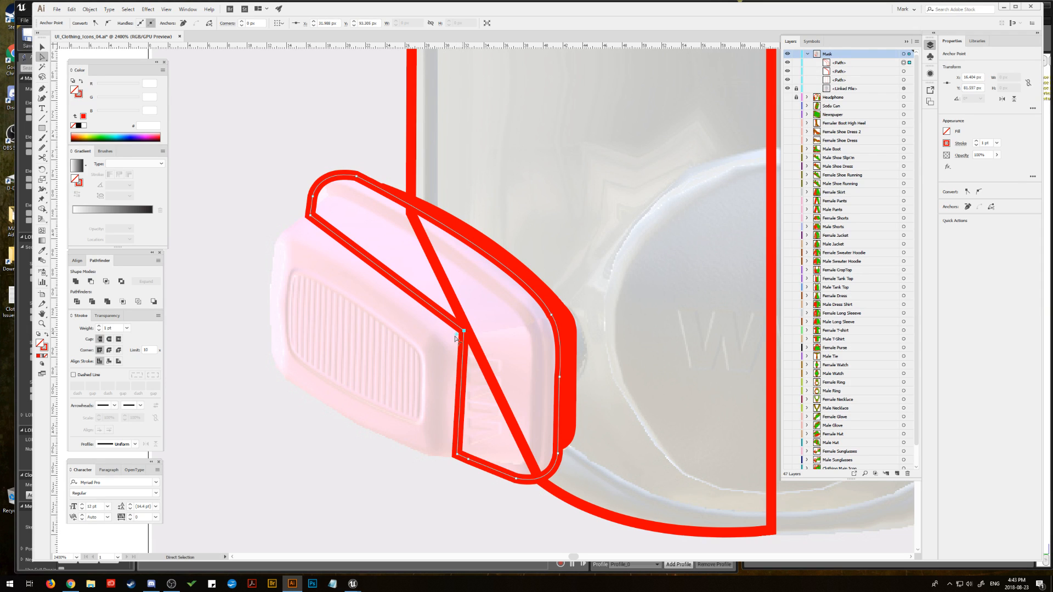
drag(456, 335, 431, 350)
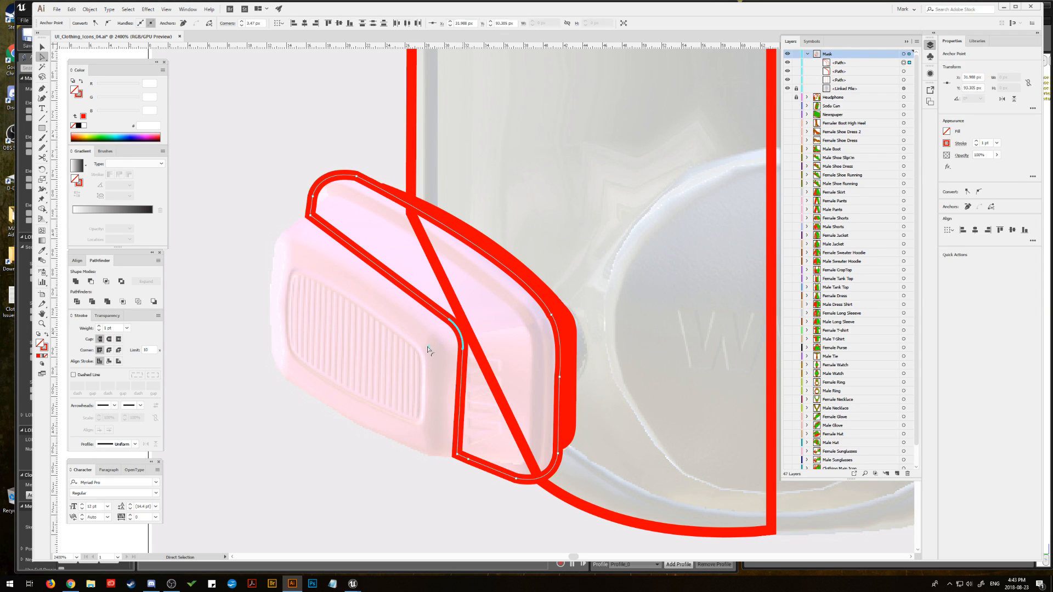
click(311, 215)
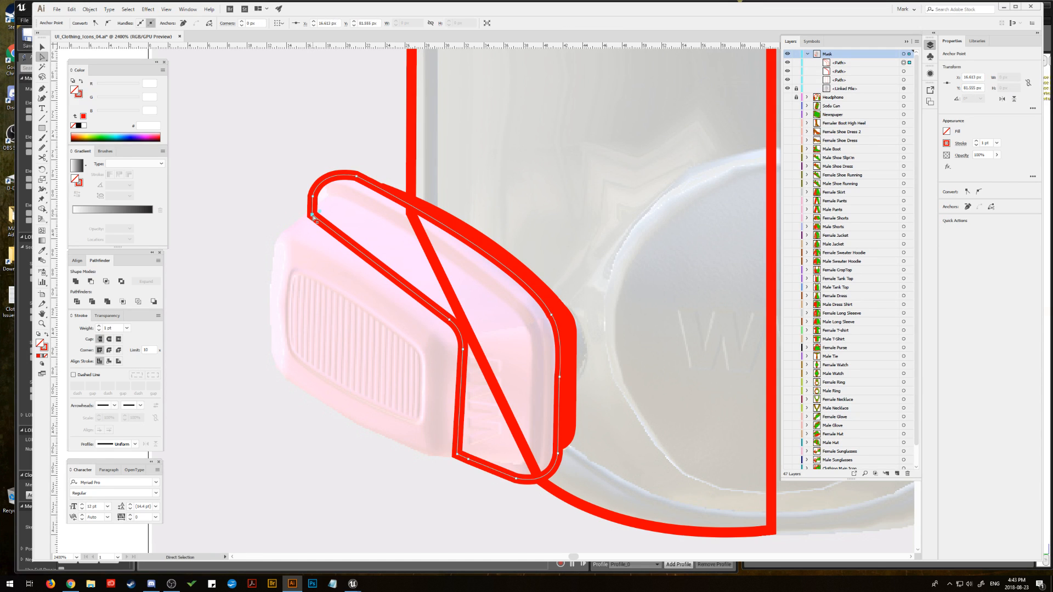
drag(314, 217, 316, 217)
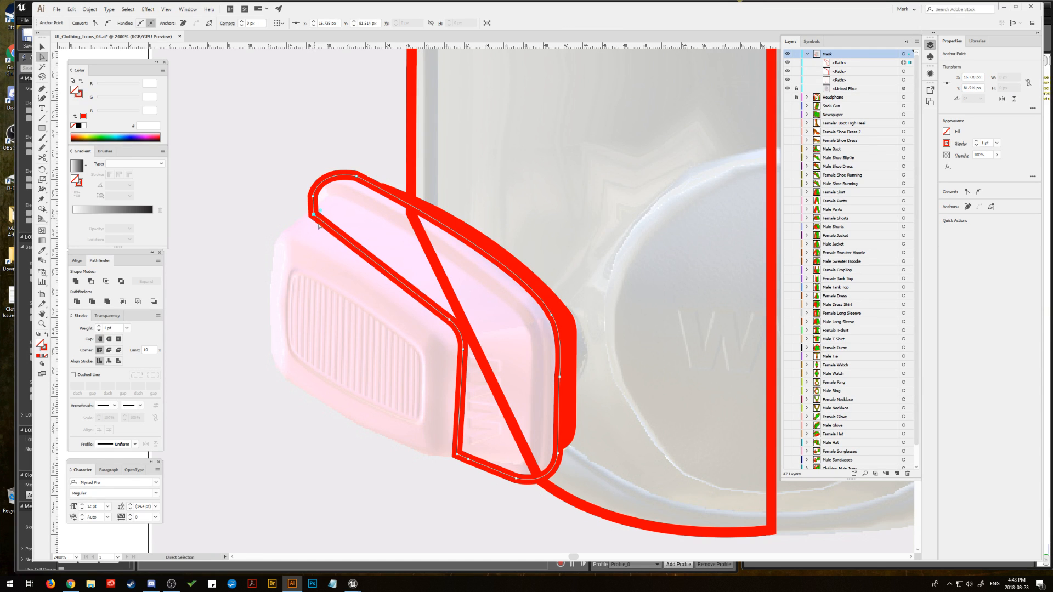
Step: Adjust the rounded inner corner's anchors and shift the shape's lower corner anchor along the filter's bottom edge
click(458, 327)
shift+click(463, 350)
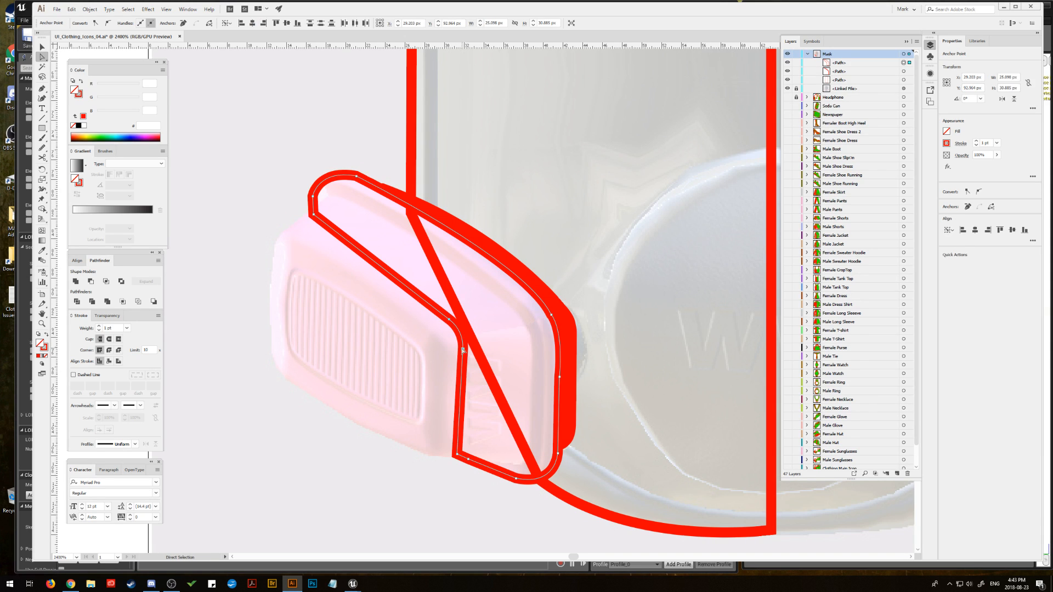
click(463, 350)
drag(463, 349, 451, 315)
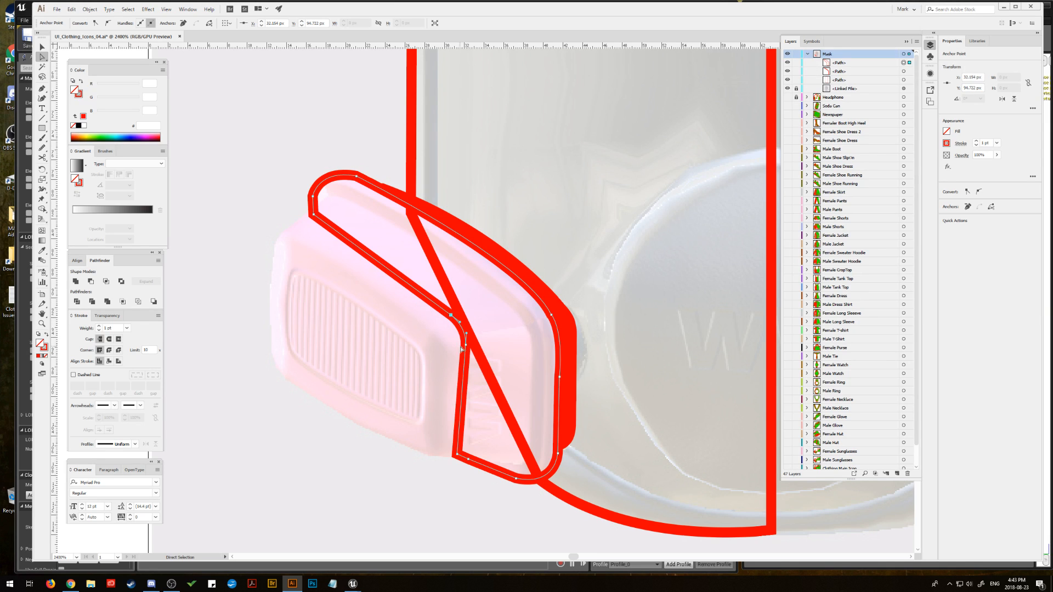
drag(458, 454, 471, 461)
click(471, 462)
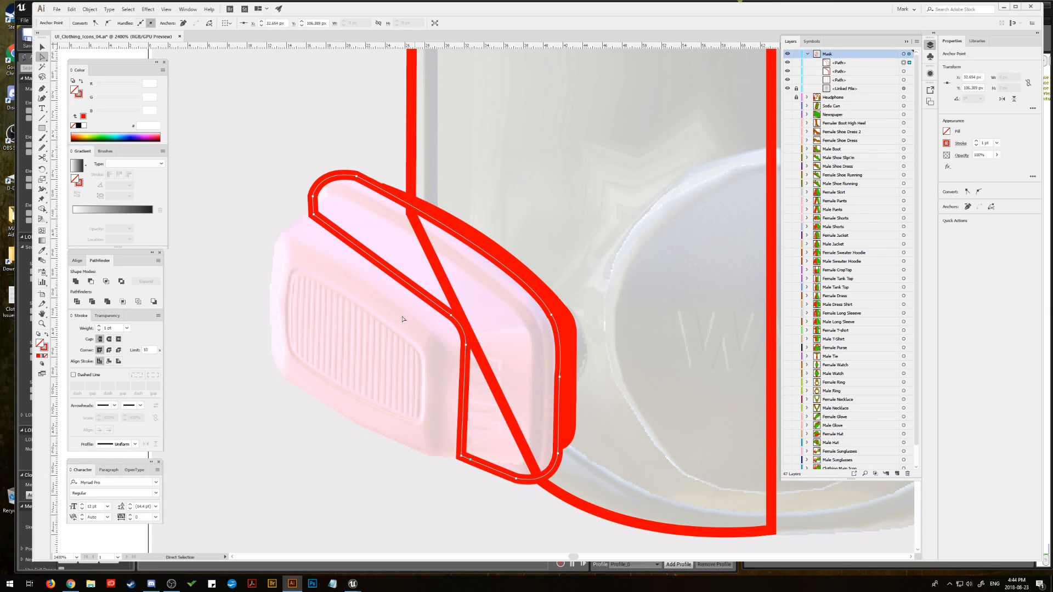
Step: Swap the filter side shape's red stroke to its fill and deselect it
click(45, 48)
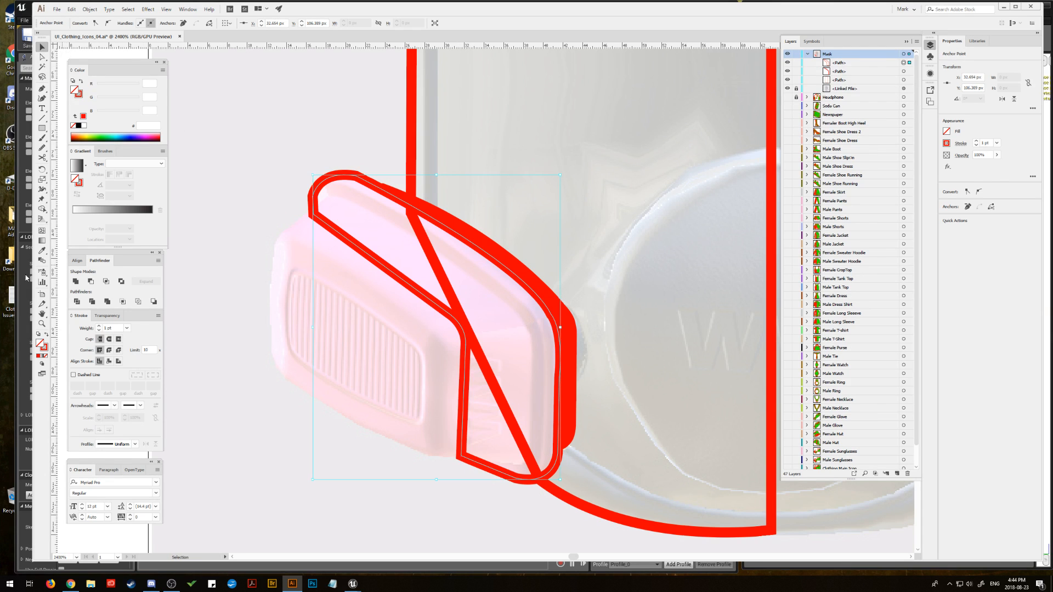
click(47, 334)
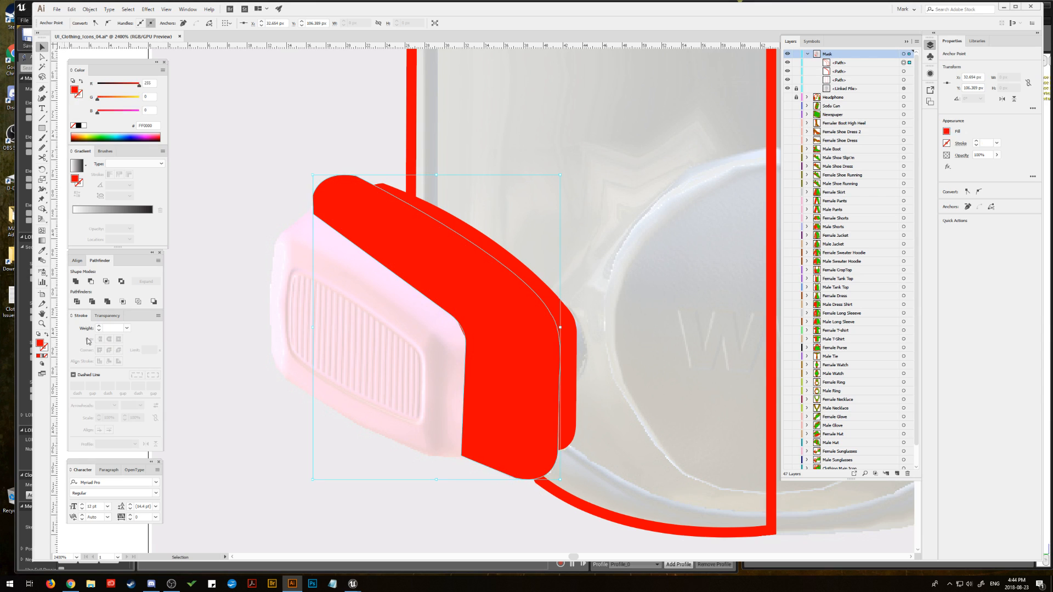
click(249, 189)
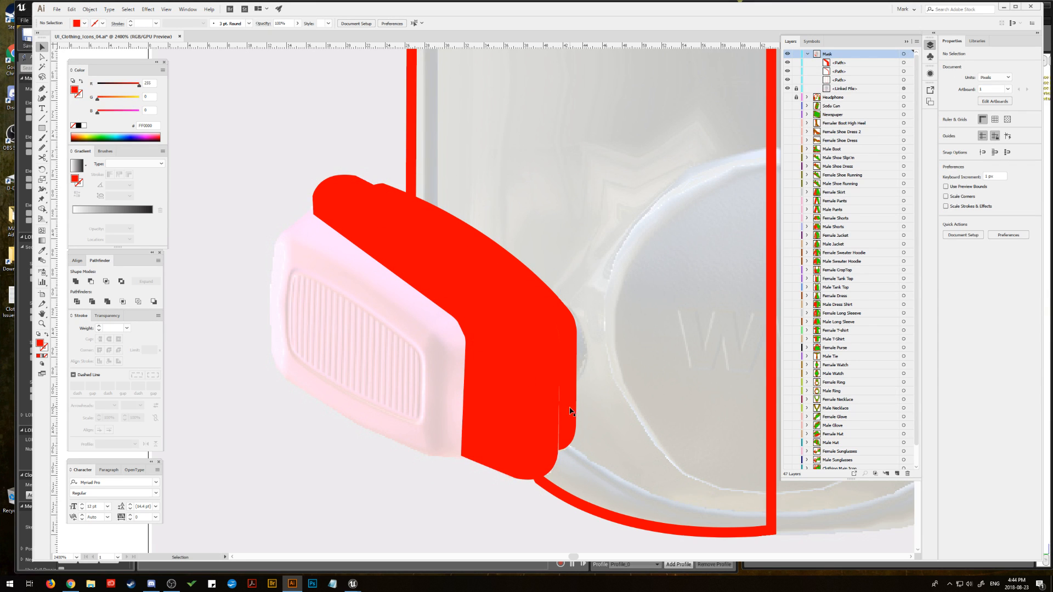
Step: Enlarge the red filter side shape slightly to cover the gap beside the rim shape, and deselect it
click(570, 412)
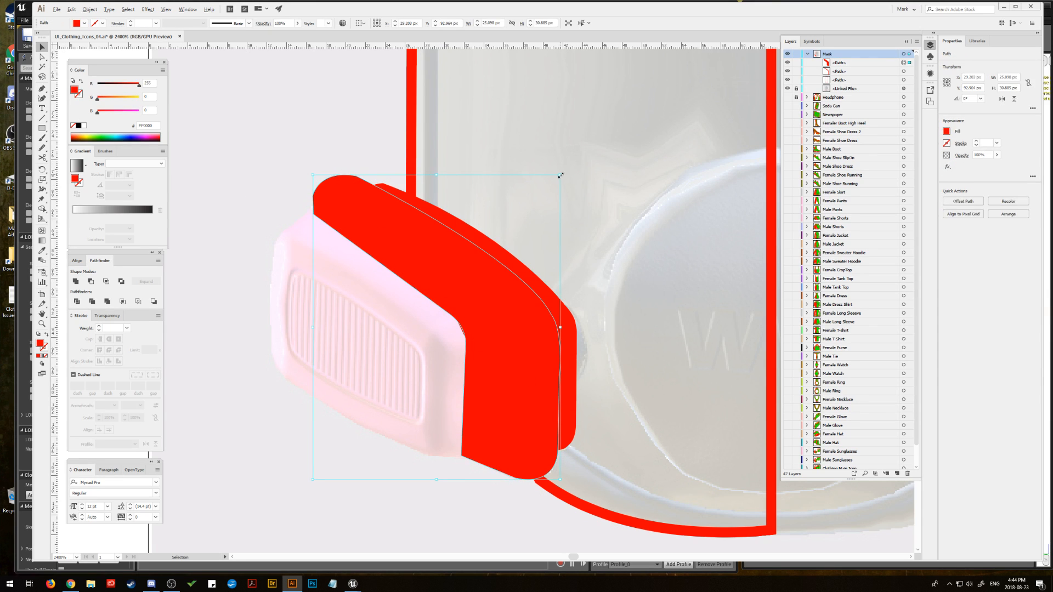
drag(561, 176, 563, 172)
click(596, 186)
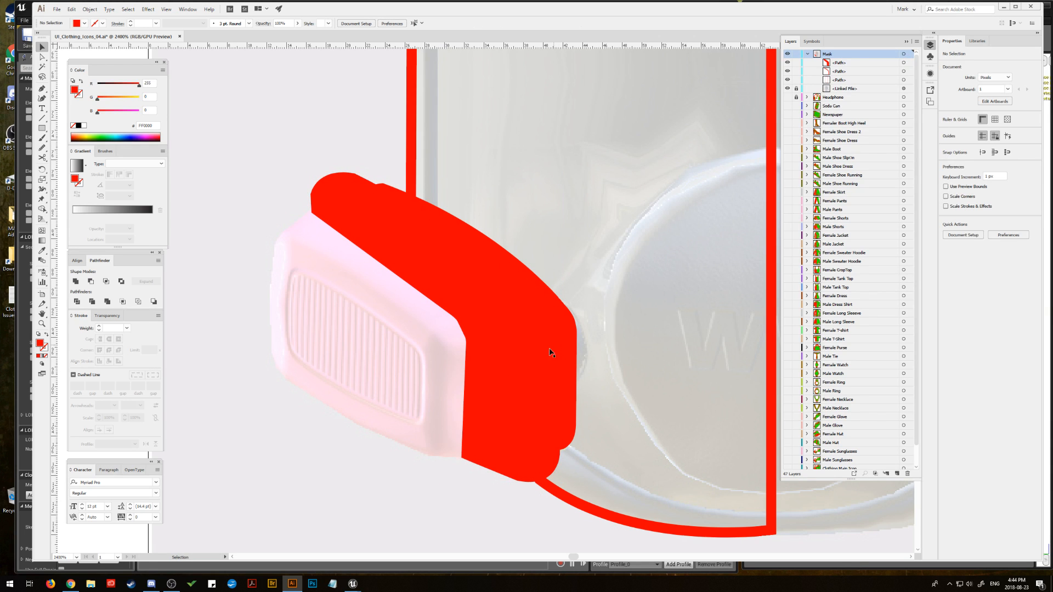
Step: Start a red-filled Pen path at the lower corner of the left filter's ribbed front face and trace its curved bottom edge
click(42, 324)
drag(414, 336, 427, 335)
key(space)
drag(427, 335, 439, 323)
click(439, 322)
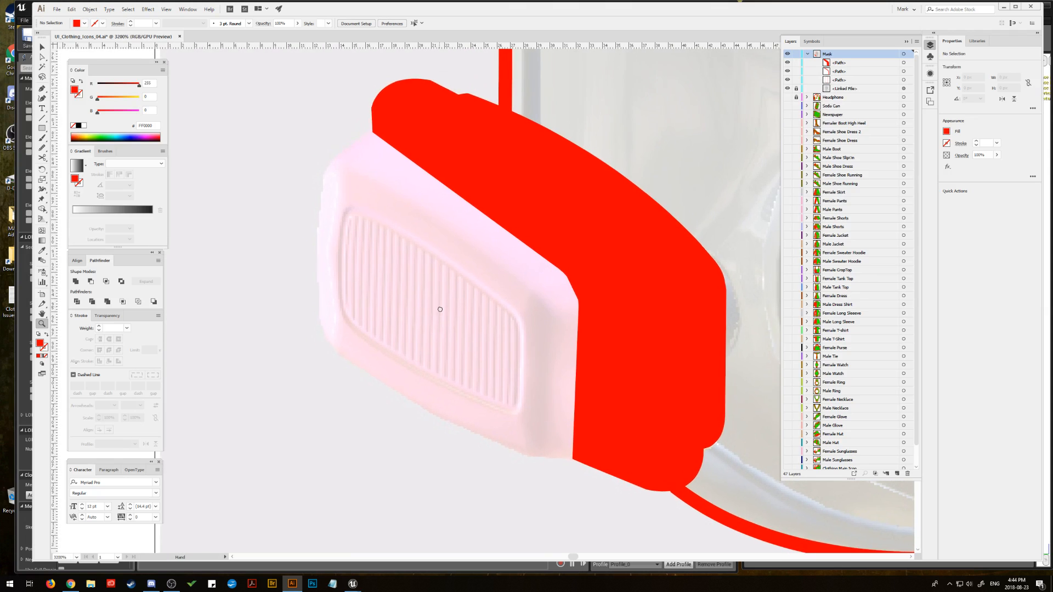
click(42, 48)
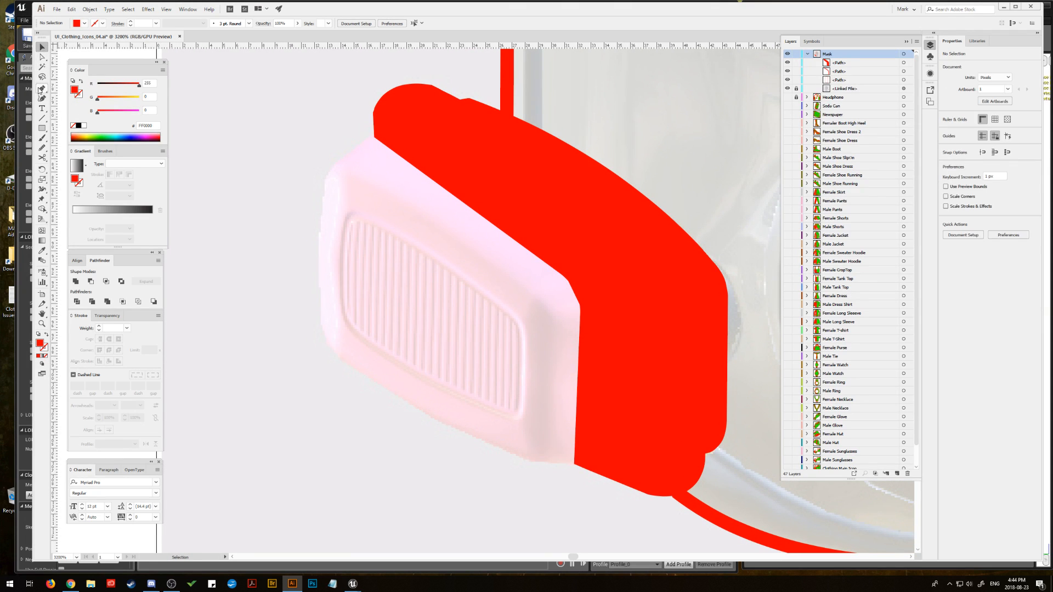
click(42, 89)
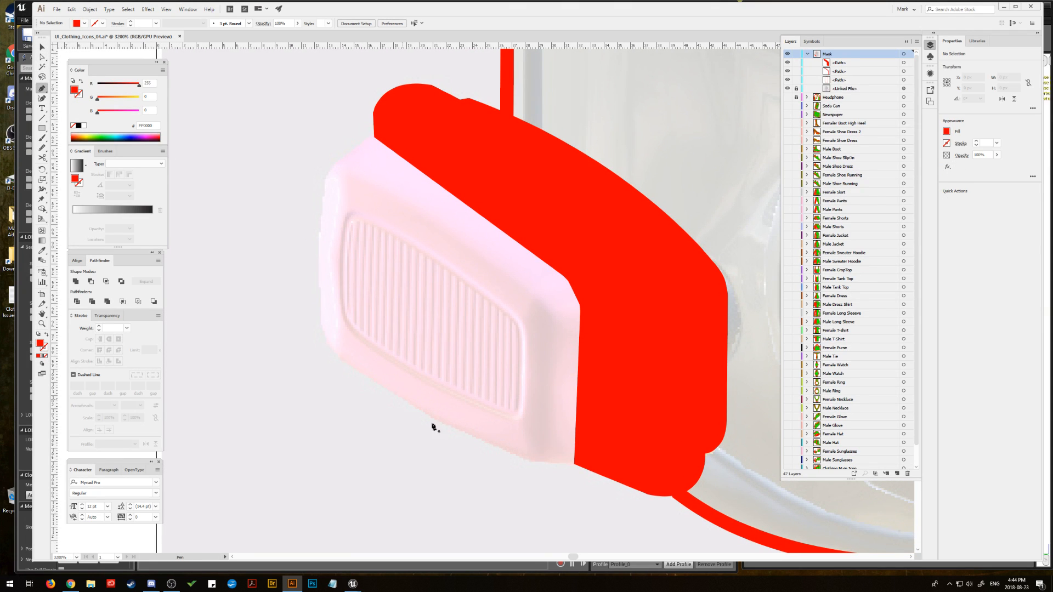
click(581, 464)
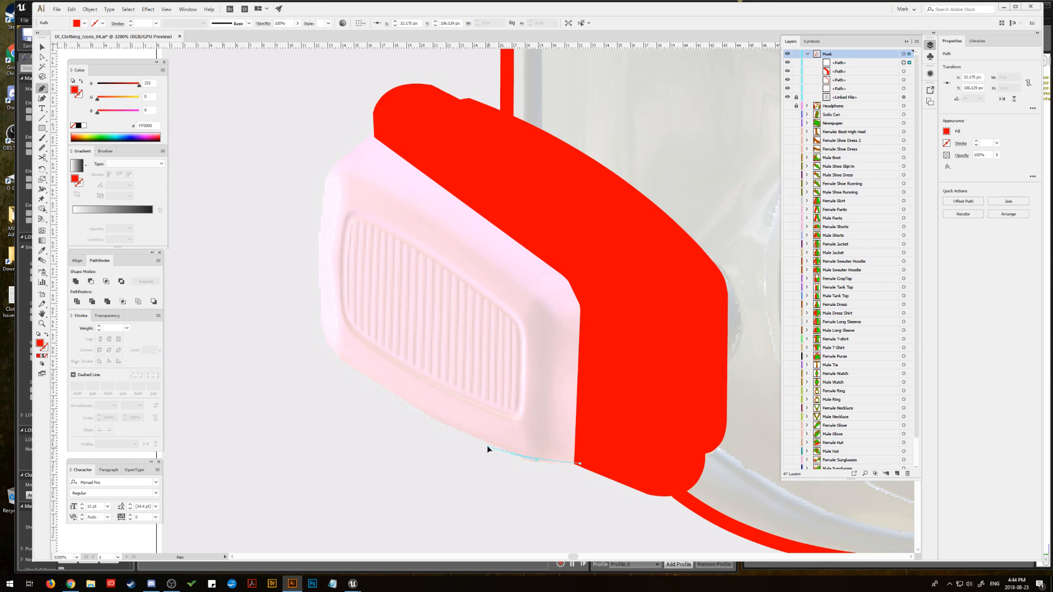
drag(488, 439, 488, 440)
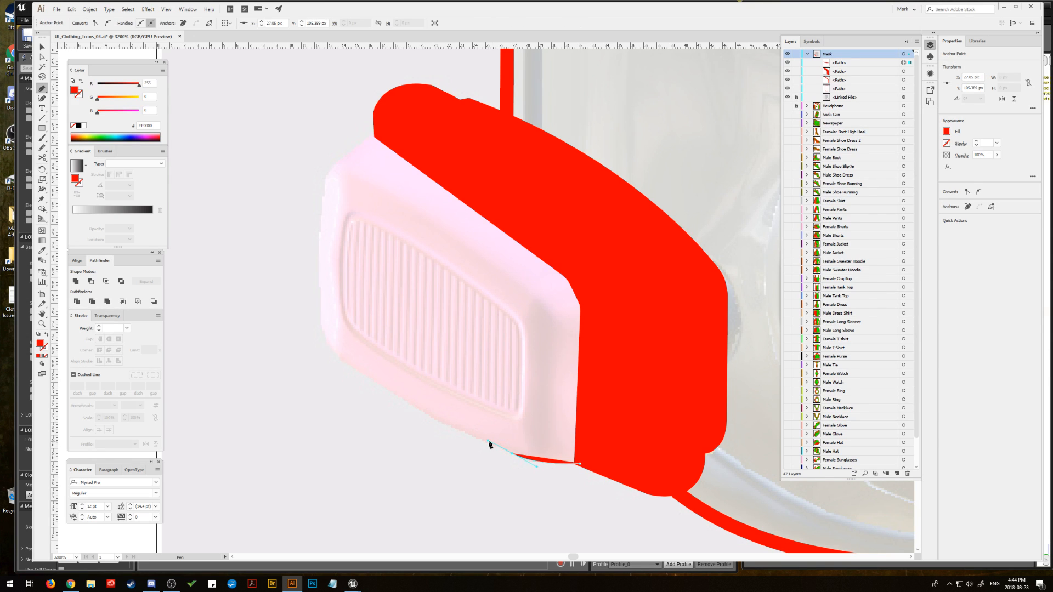
key(ctrl+z)
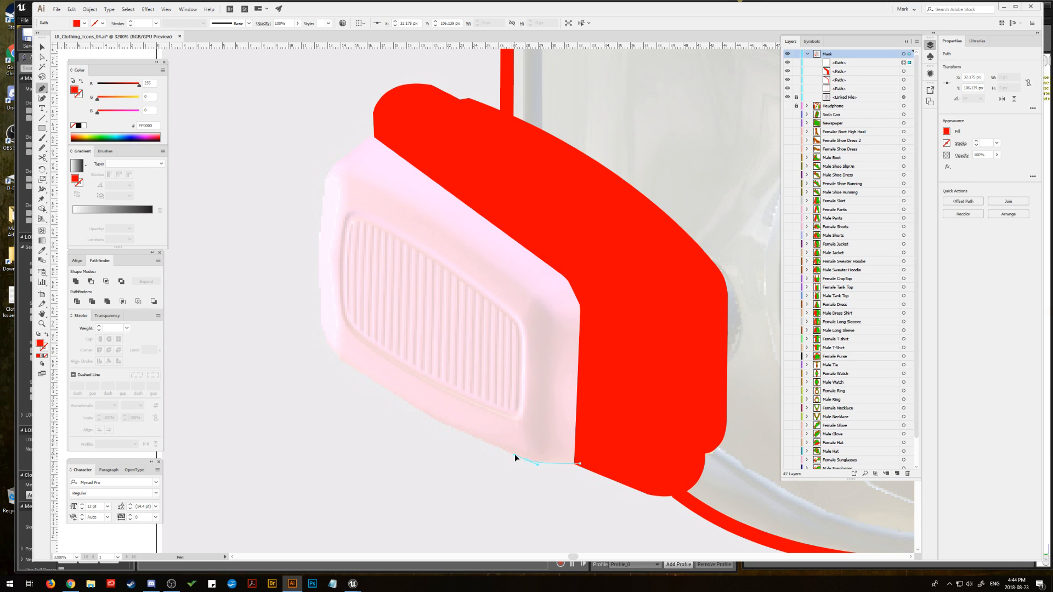
drag(525, 460, 447, 425)
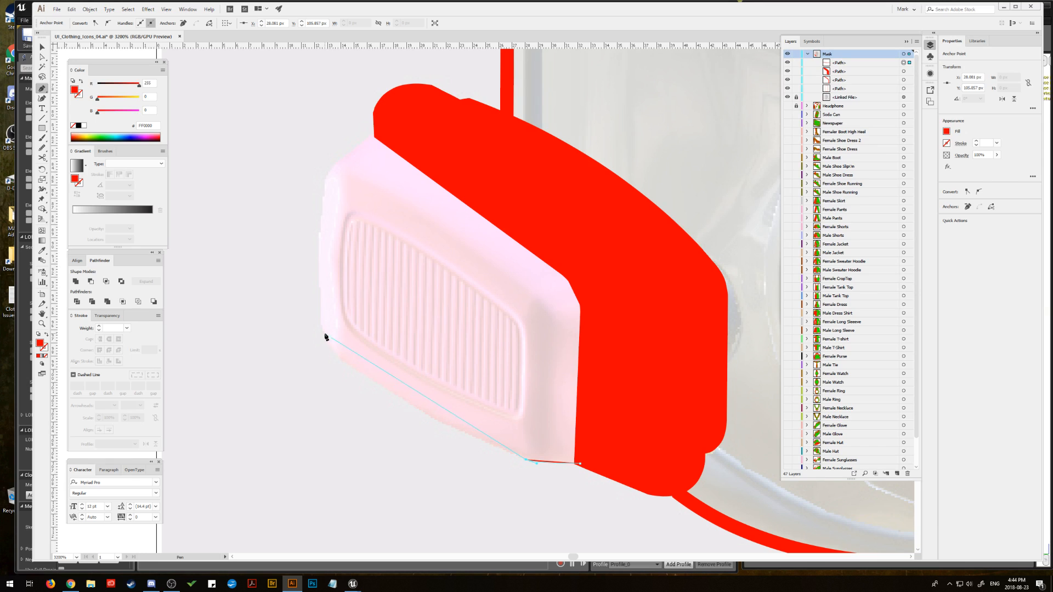
drag(337, 358, 265, 295)
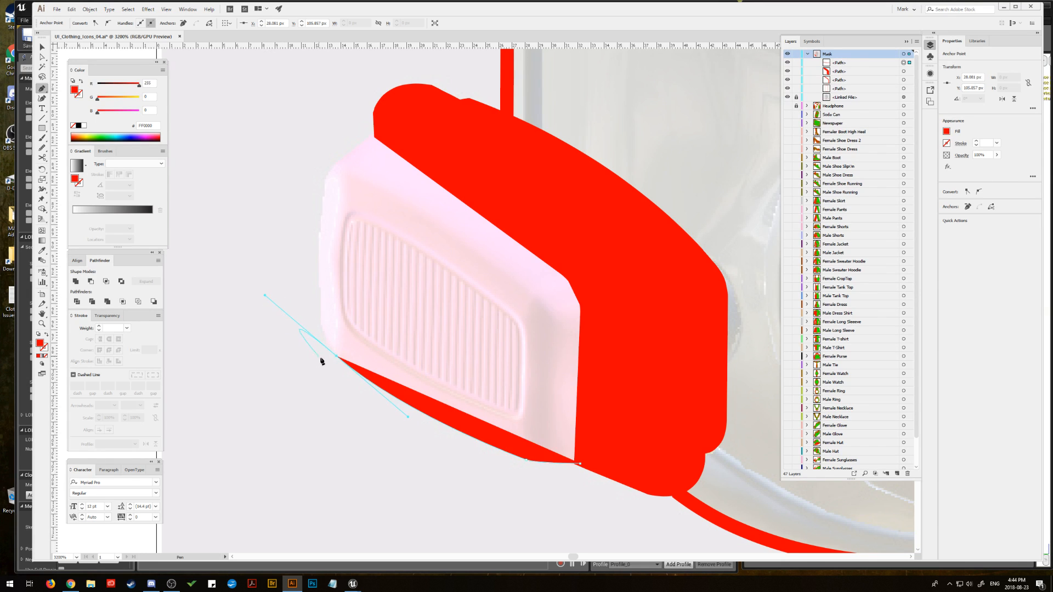
Step: Continue the path around the front face's lower outer corner, up its outer edge and around the upper corner
drag(320, 312, 321, 283)
click(320, 312)
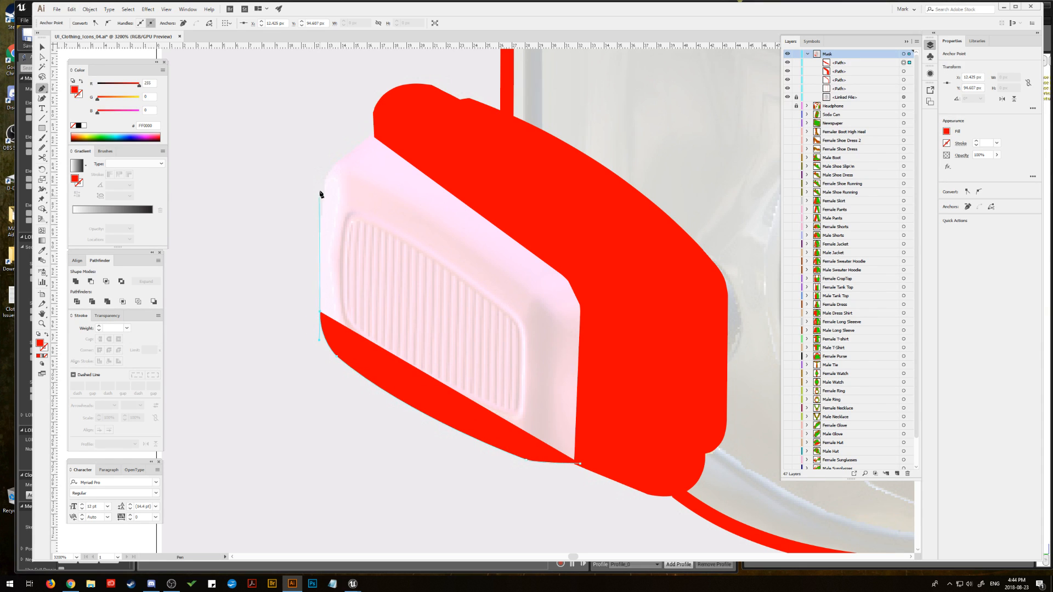
drag(325, 183, 331, 143)
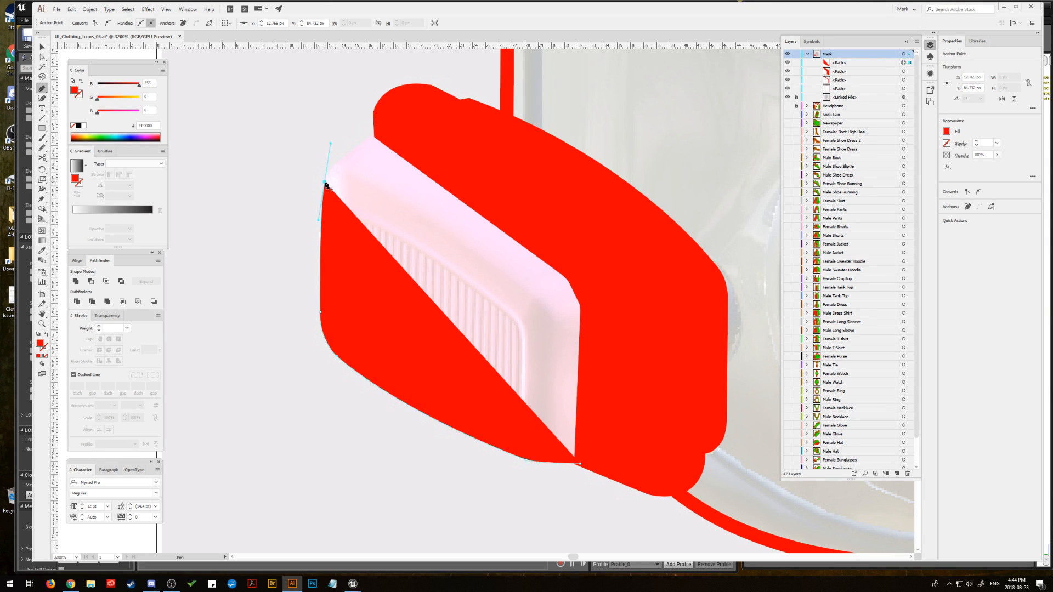
click(326, 184)
click(341, 159)
click(342, 158)
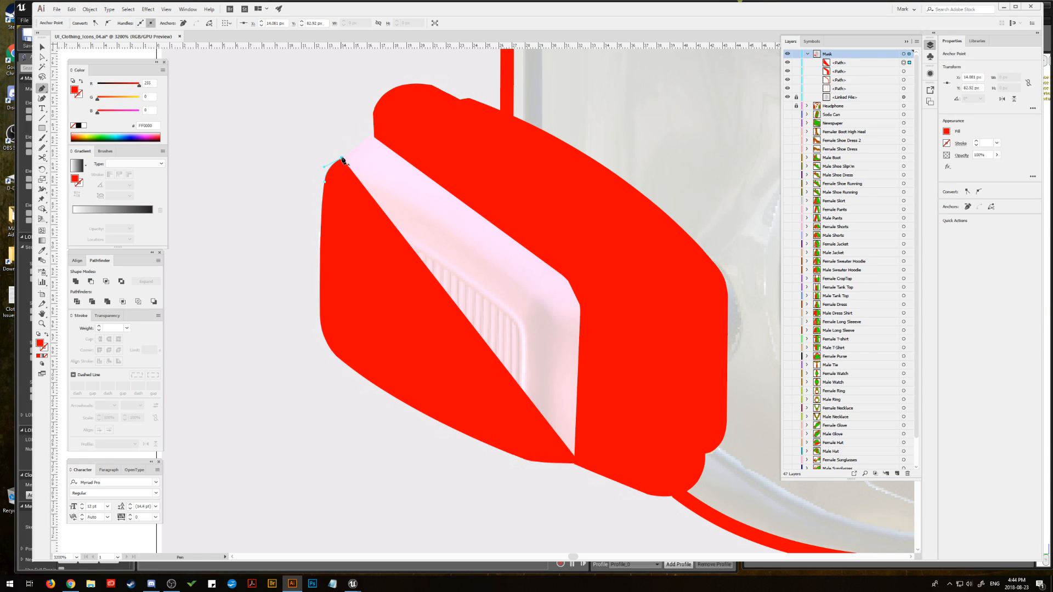
Step: Close the front face path with a corner overlapping the red filter side shape, and deselect it
click(376, 135)
click(571, 276)
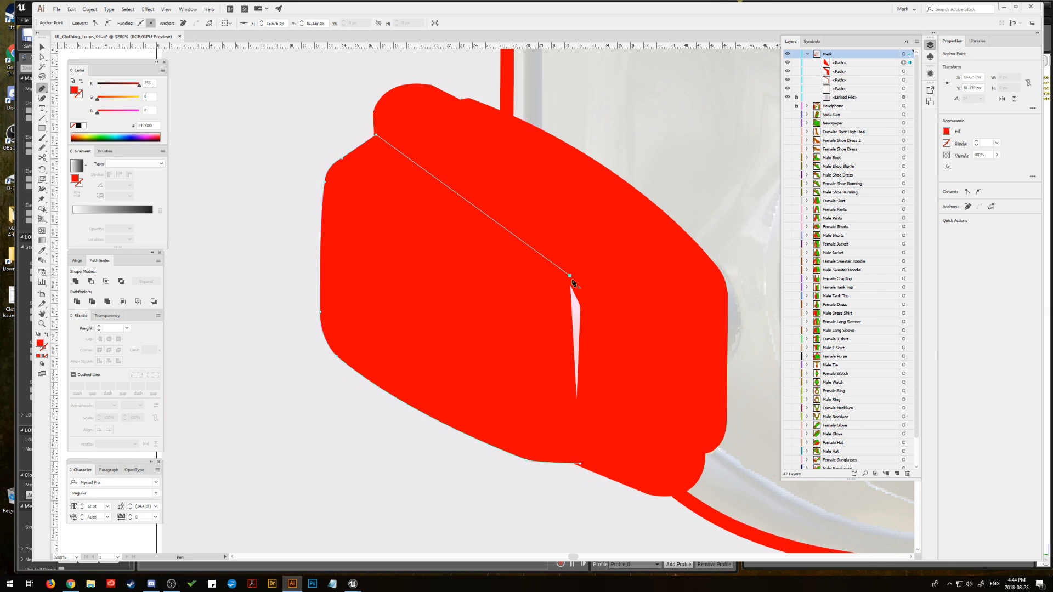
click(584, 302)
key(ctrl+z)
key(ctrl+z)
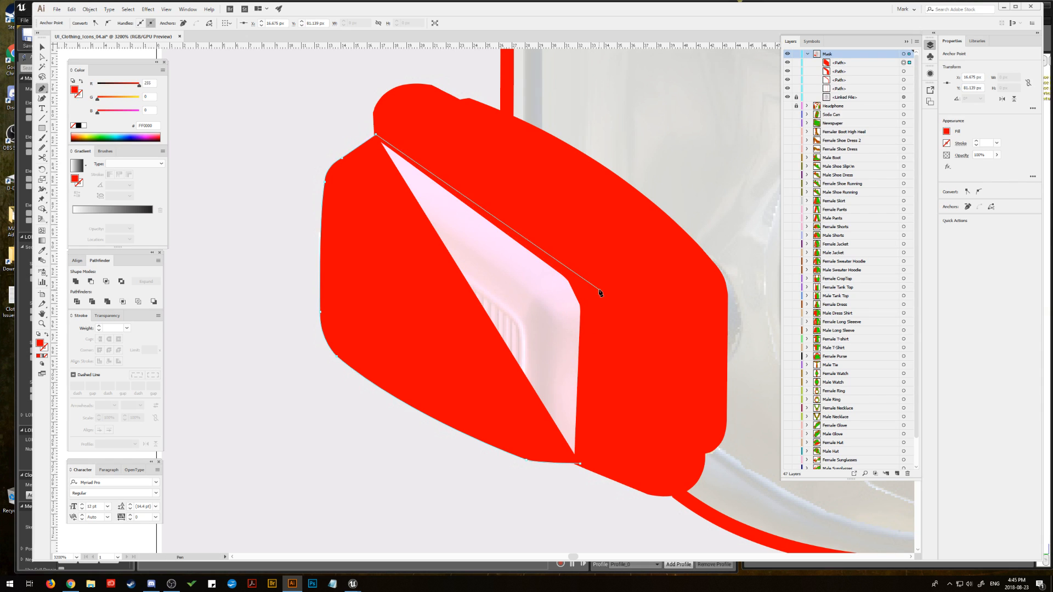
click(597, 296)
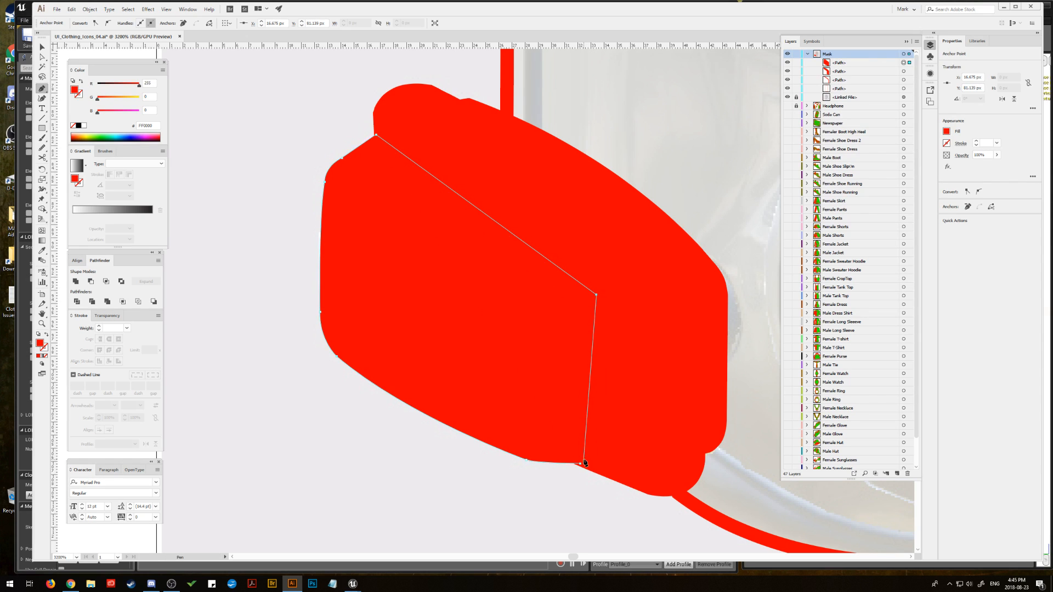
click(582, 466)
key(v)
click(176, 84)
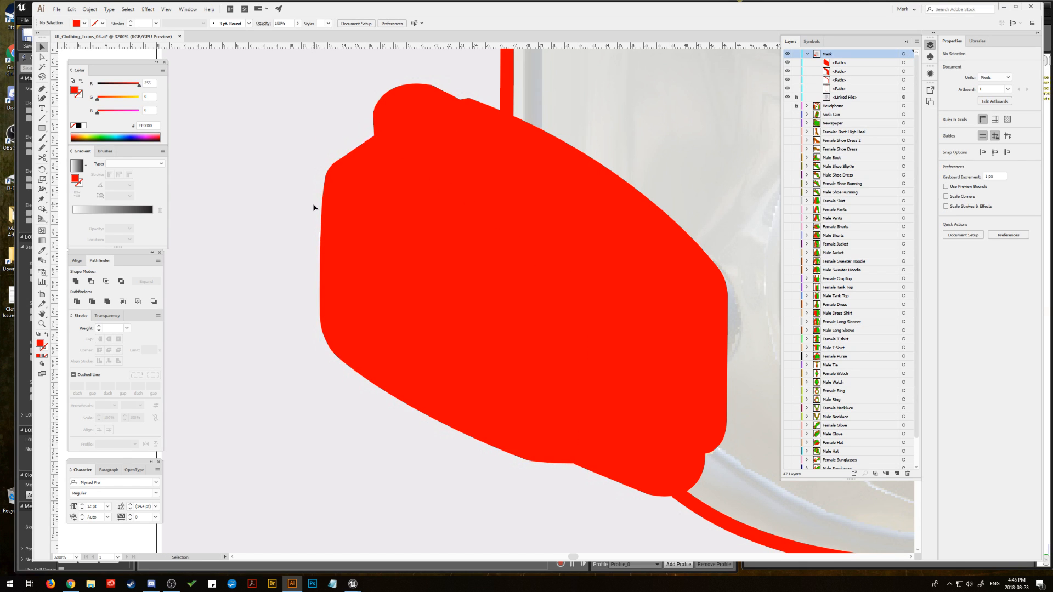
Step: Swap fill and stroke on the left filter's front face, side and rim shapes so they become red outlines, and deselect them
click(388, 254)
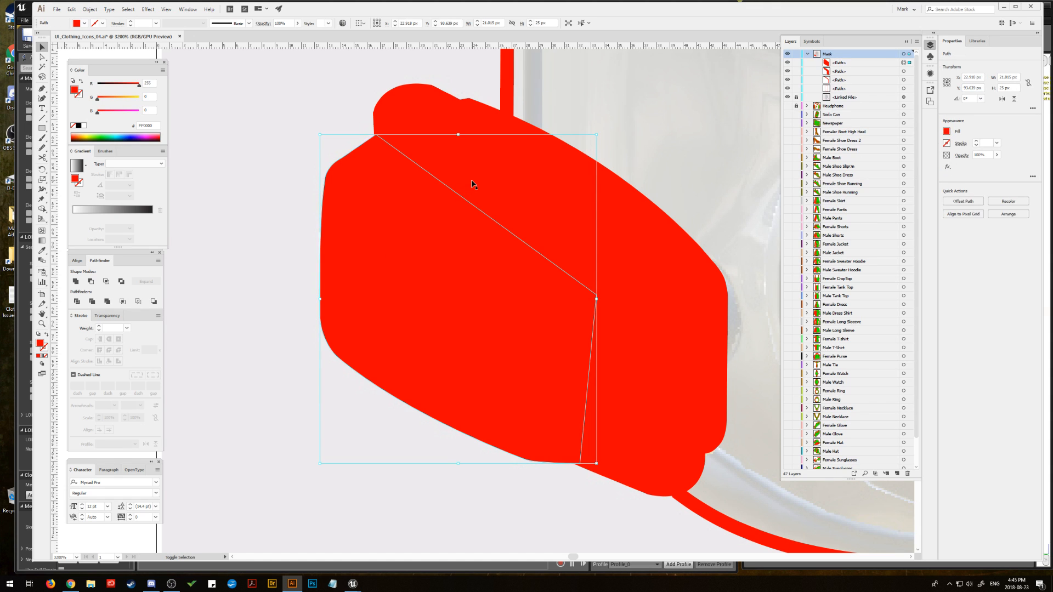
shift+click(506, 165)
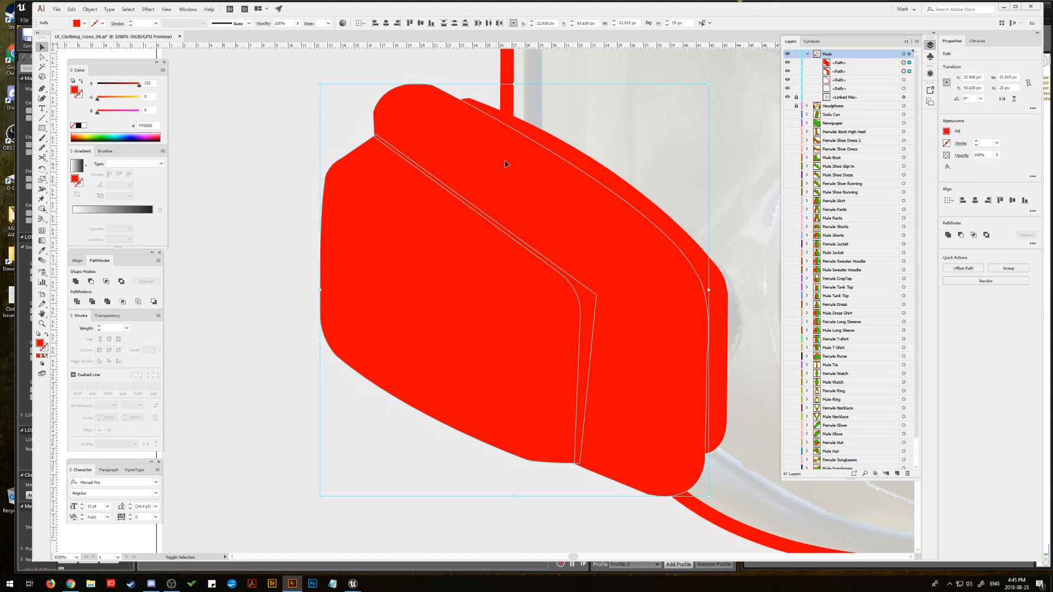
click(47, 335)
click(251, 287)
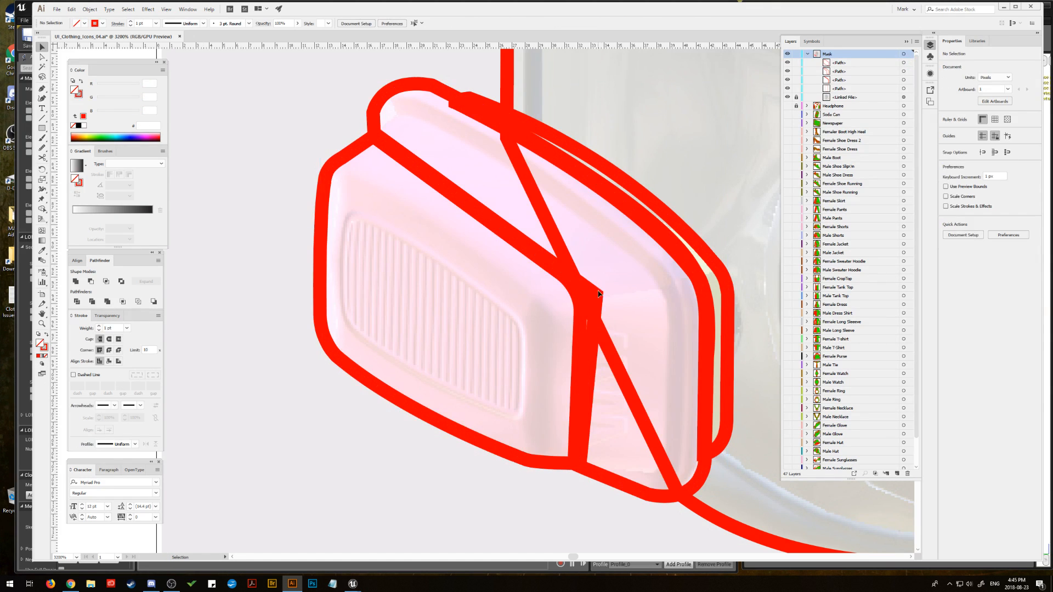
Step: Round the front face outline's inner corner where it overlaps the filter side shape, and deselect the outlines
click(599, 297)
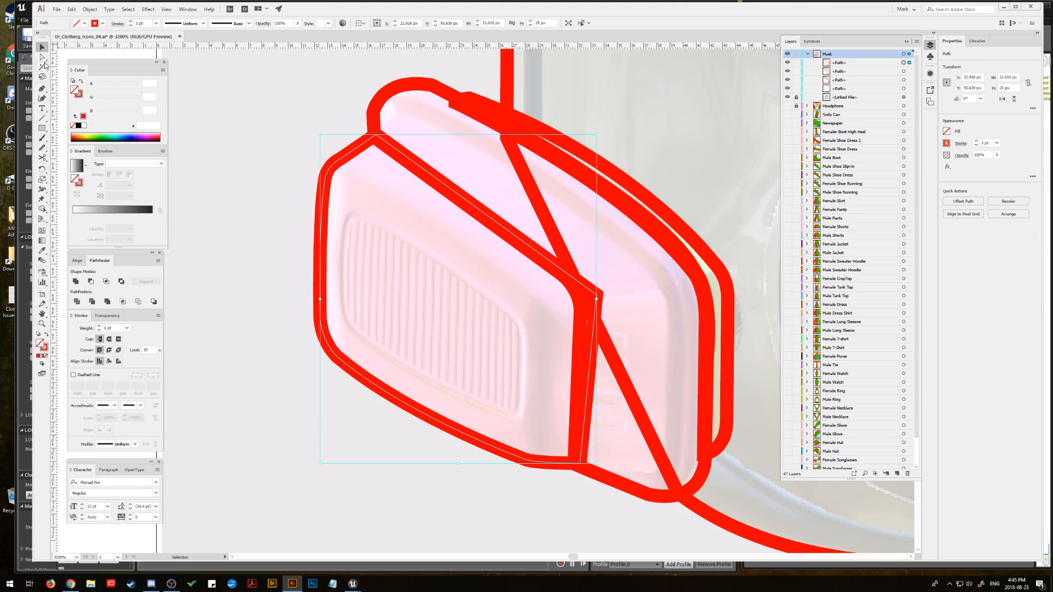
click(43, 57)
drag(590, 300, 544, 304)
click(591, 300)
click(581, 310)
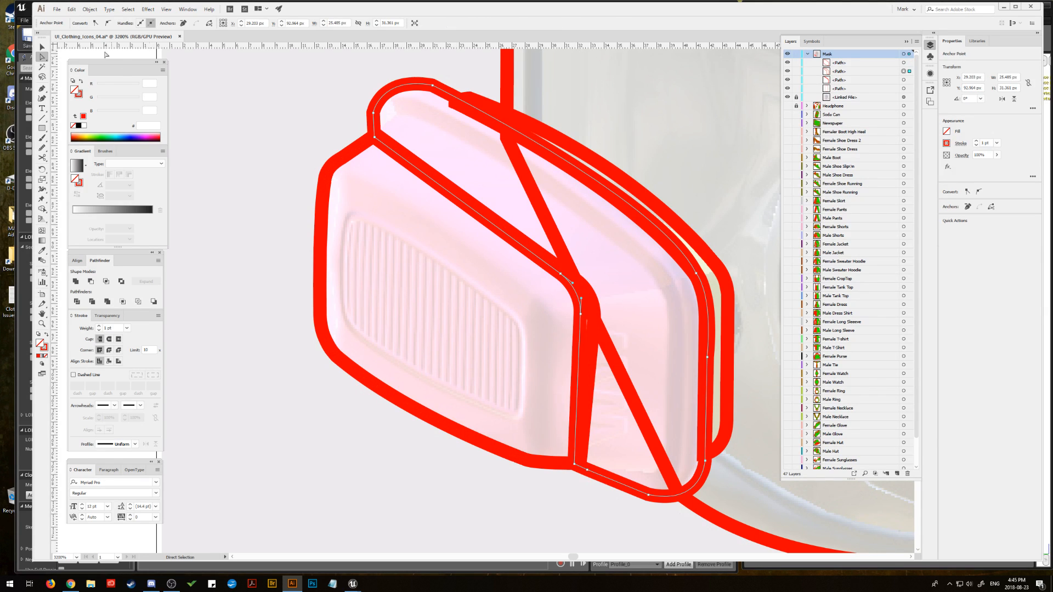
click(42, 46)
click(223, 84)
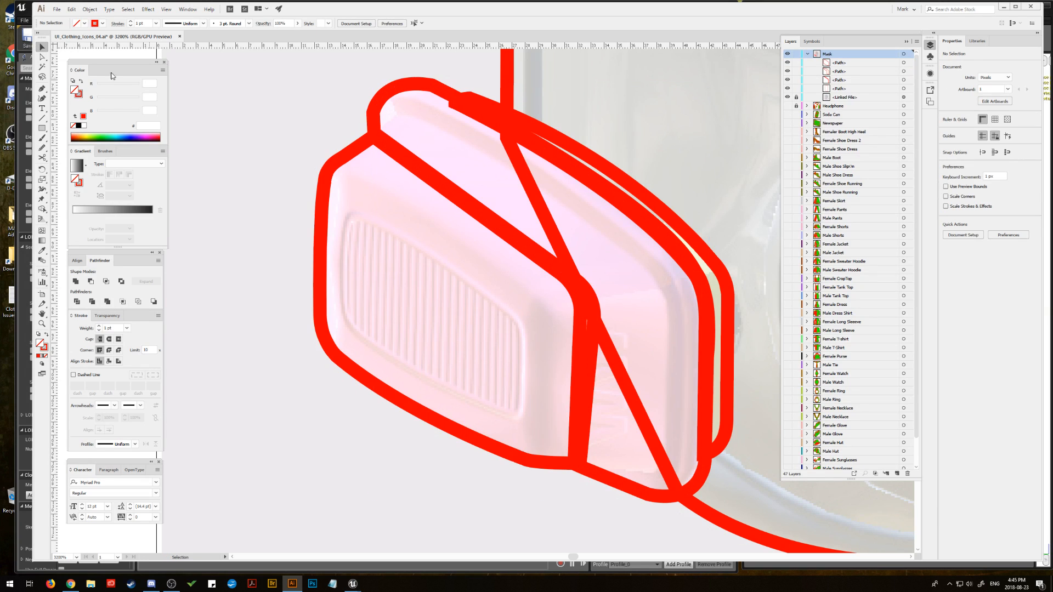
Step: Start a red-stroked Pen path inside the filter side, tracing its lower edge, vertical edge and long curved upper edge
click(41, 88)
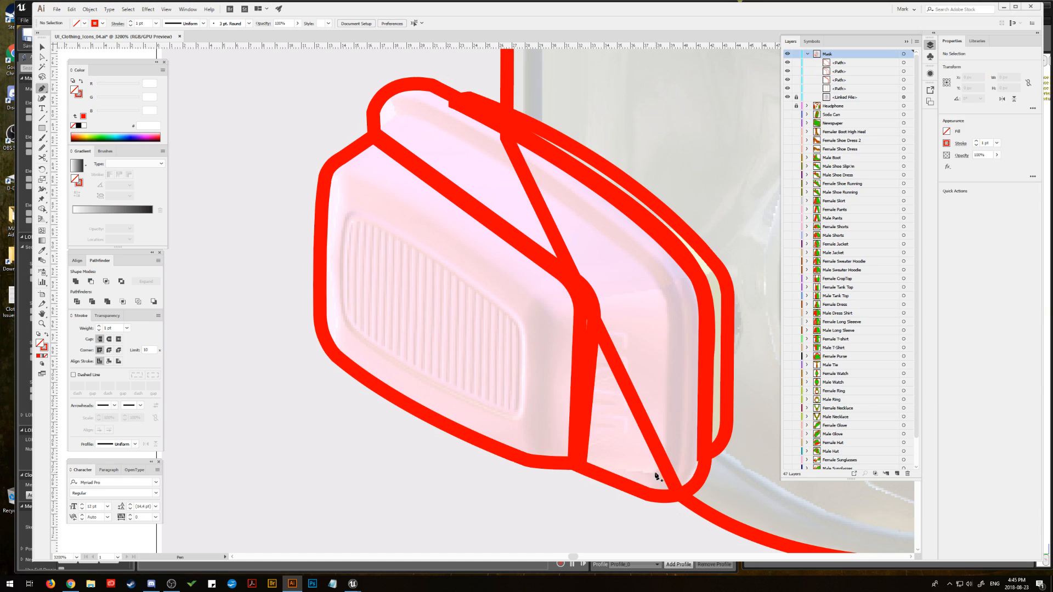
click(579, 465)
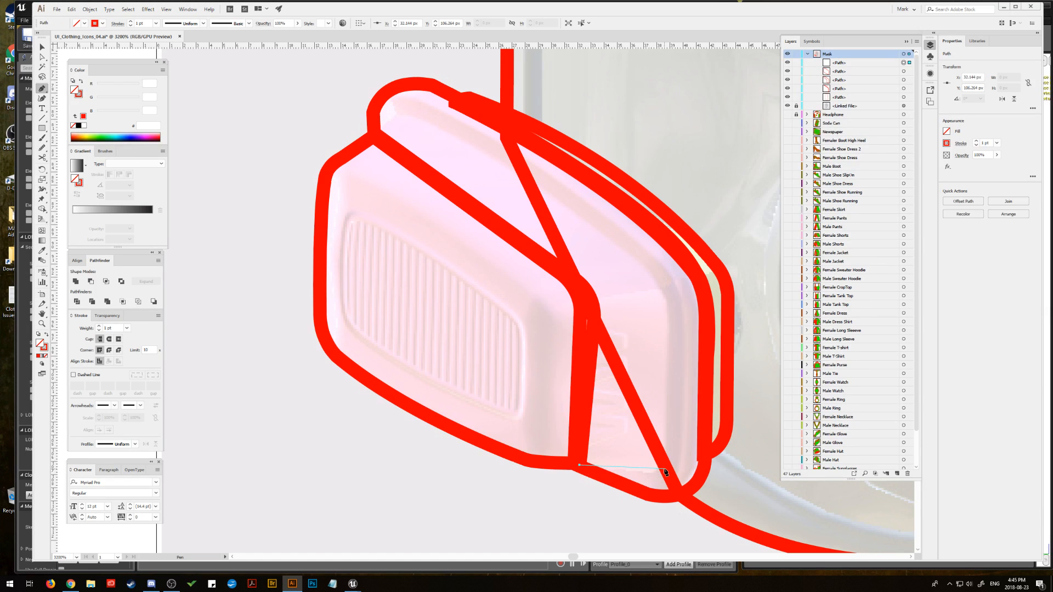
click(661, 469)
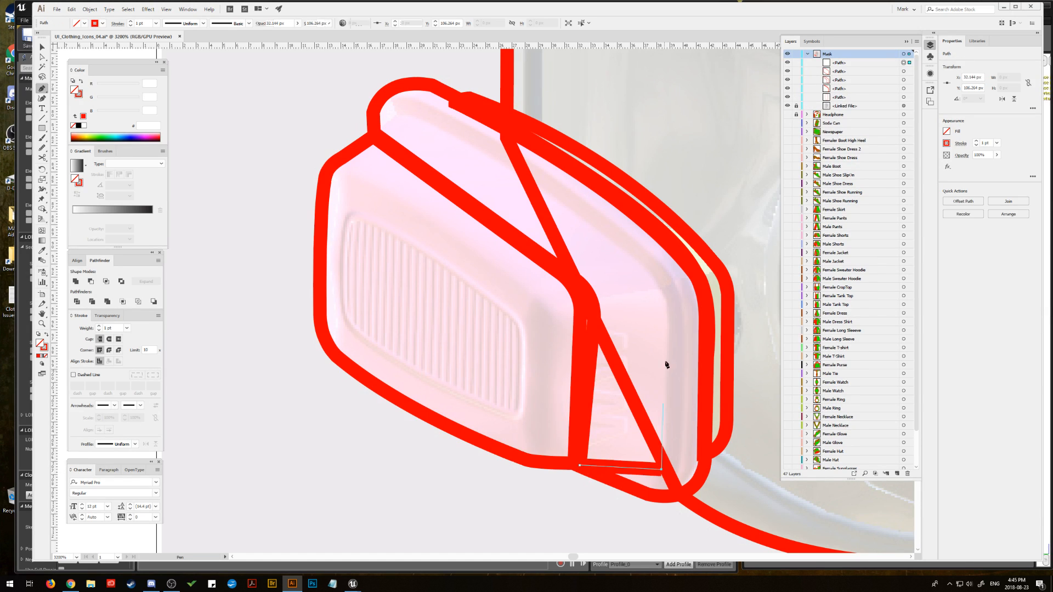
click(670, 304)
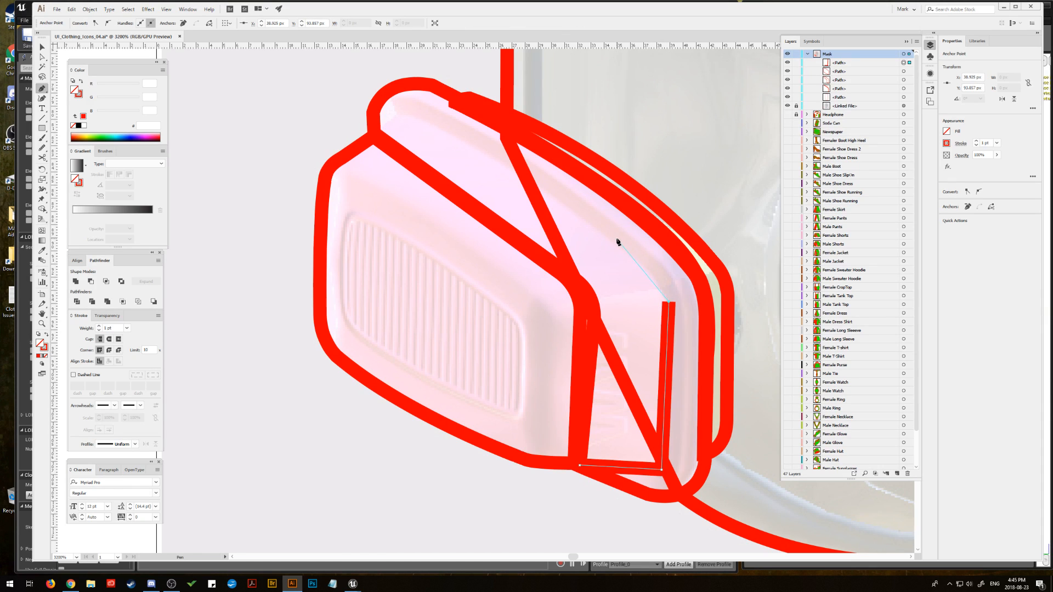
mouse_move(398, 114)
mouse_down()
mouse_move(265, 68)
mouse_move(256, 76)
mouse_up()
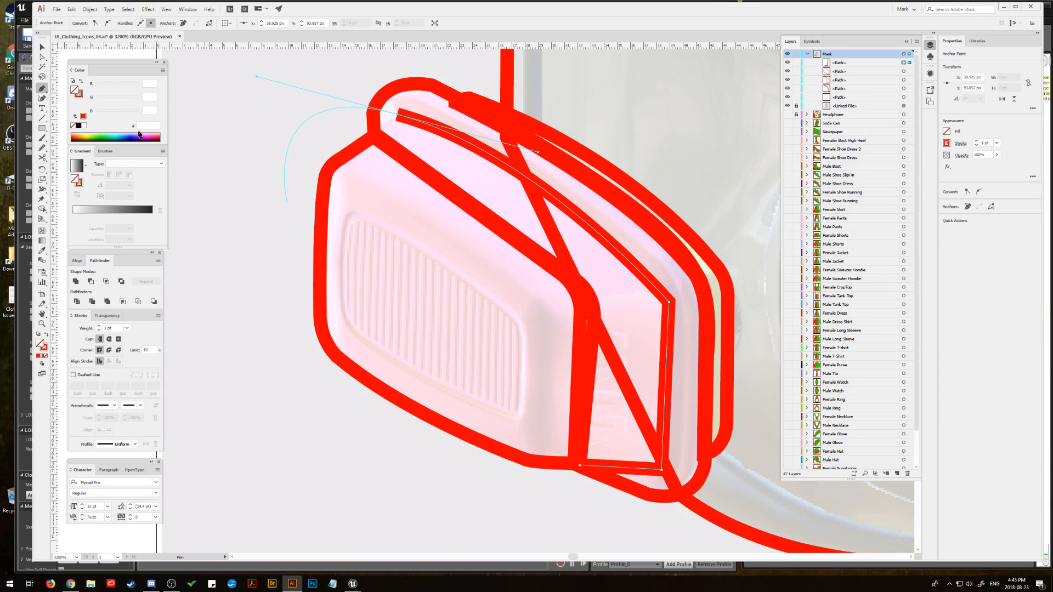
Step: Round the new path's two outer corners and pick up its open upper end with the Pen tool
key(a)
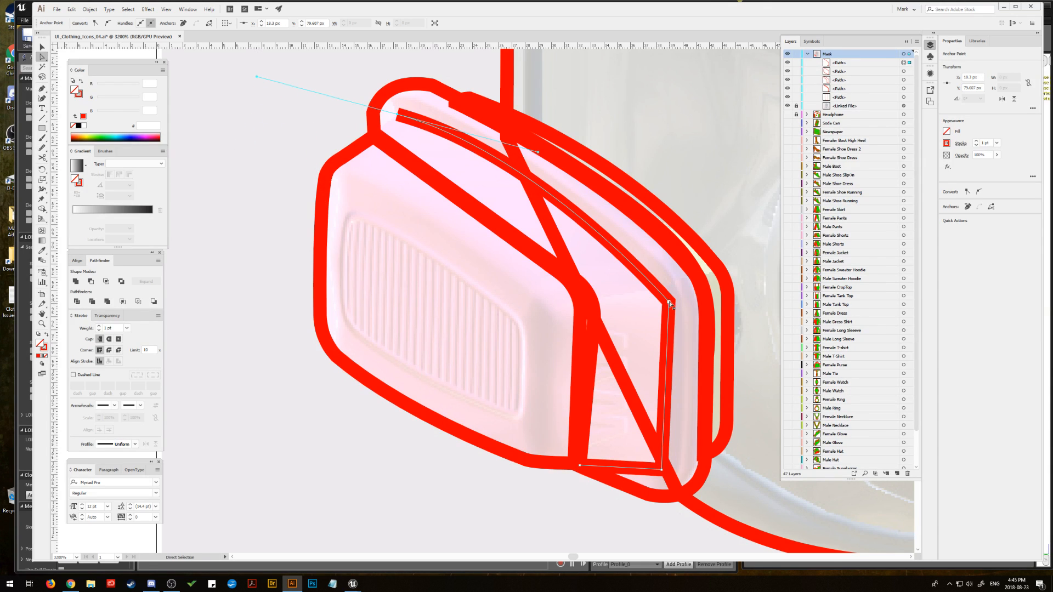
click(670, 300)
drag(663, 303, 631, 323)
click(662, 470)
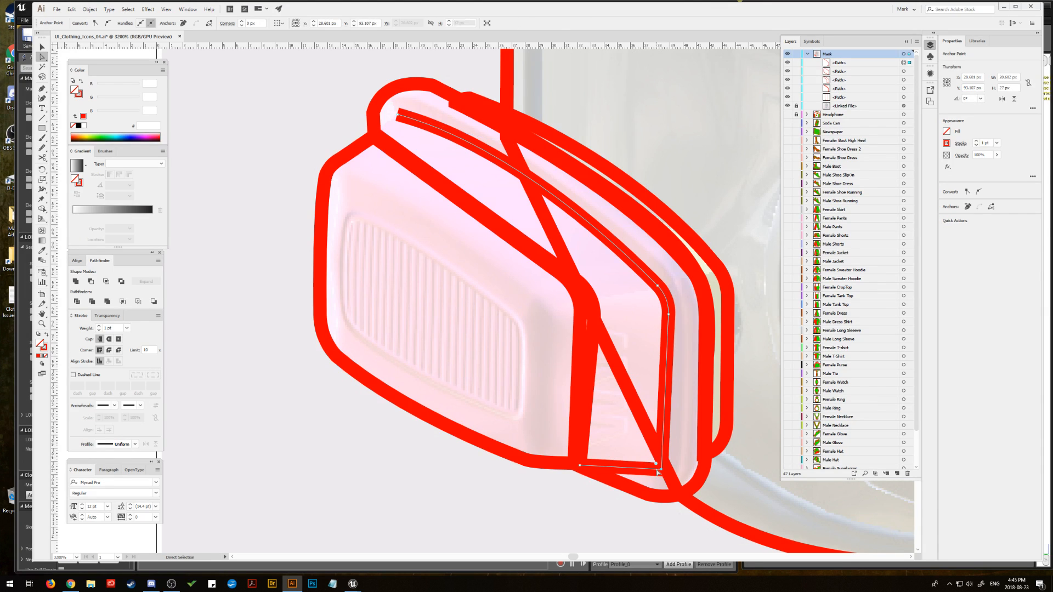
drag(633, 450, 634, 448)
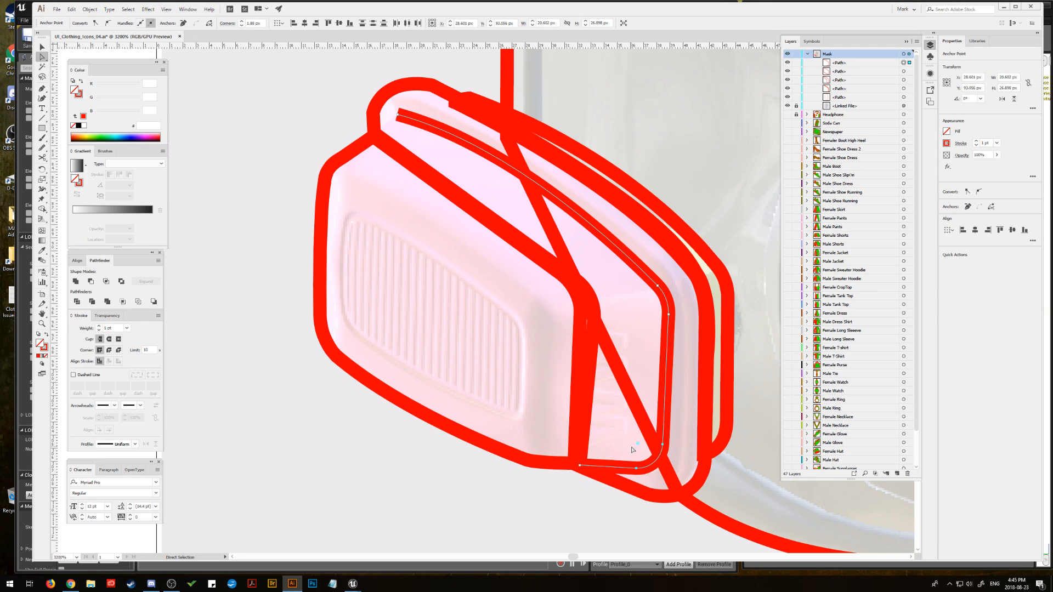
click(42, 88)
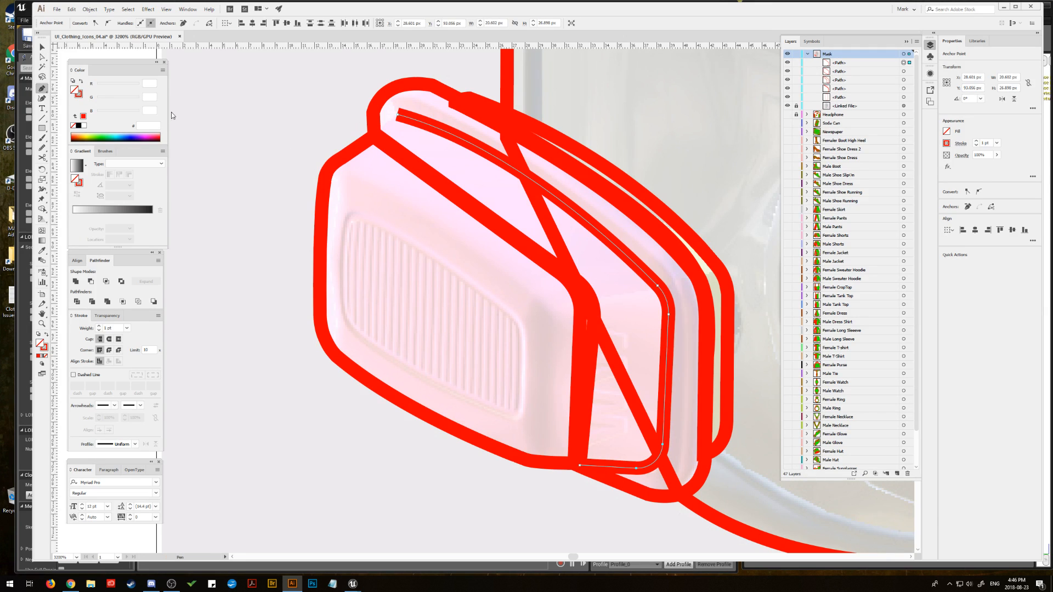
click(398, 116)
click(369, 141)
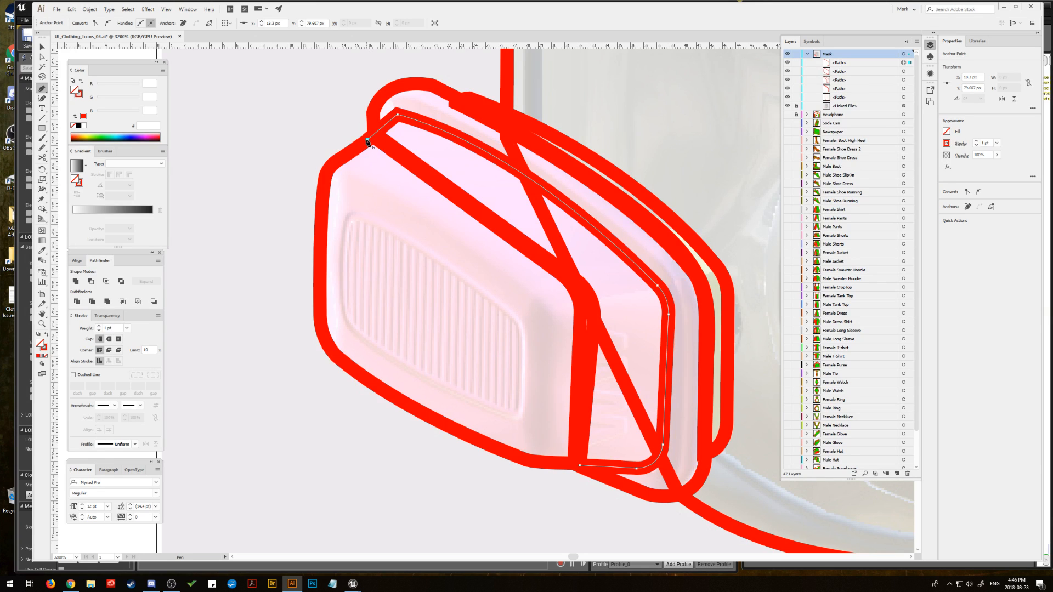
click(575, 286)
key(ctrl+z)
key(ctrl+z)
drag(397, 86, 410, 68)
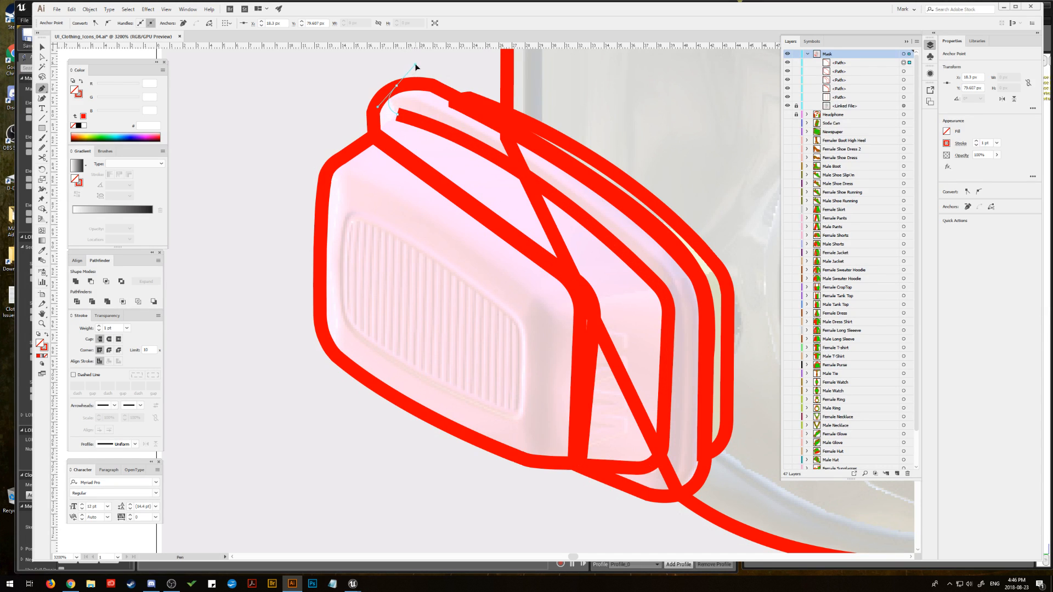
key(ctrl+z)
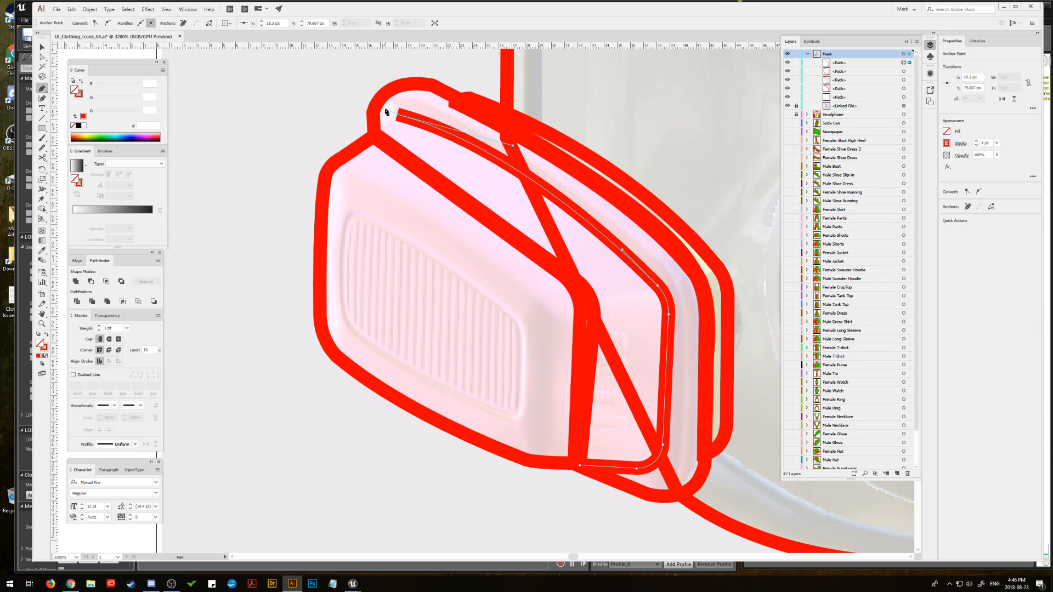
Step: Continue the path around the filter side's narrow upper tip and onto its outer top edge
drag(380, 109, 442, 105)
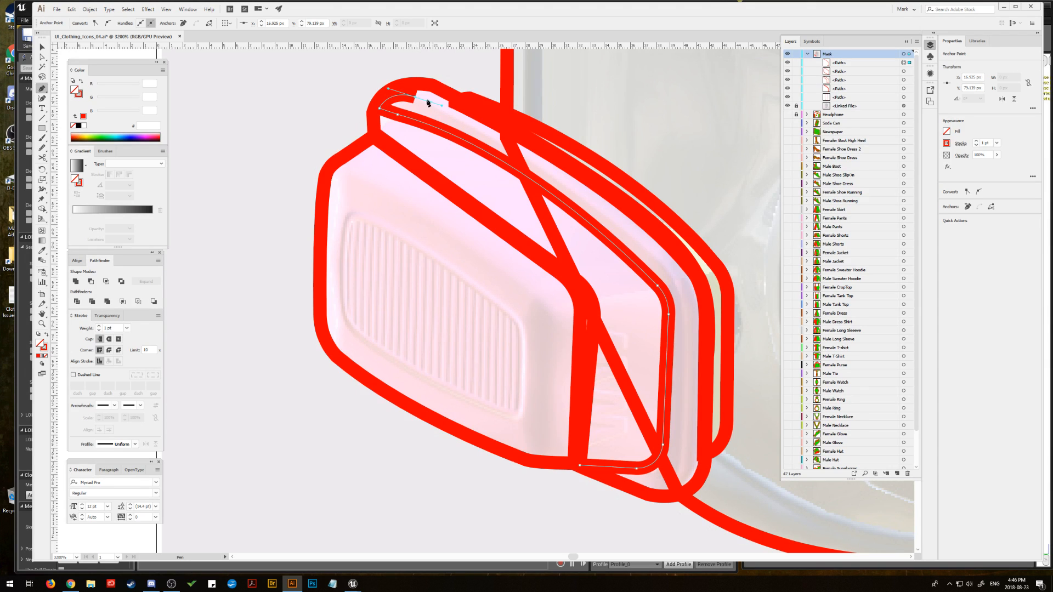
click(415, 98)
key(ctrl+z)
key(ctrl+z)
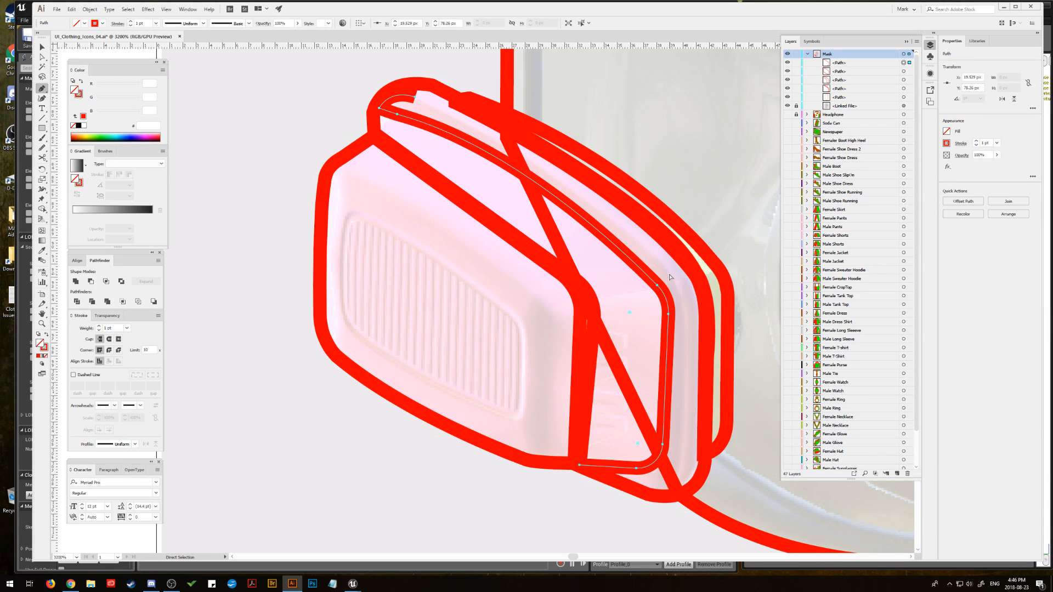
drag(458, 108, 524, 142)
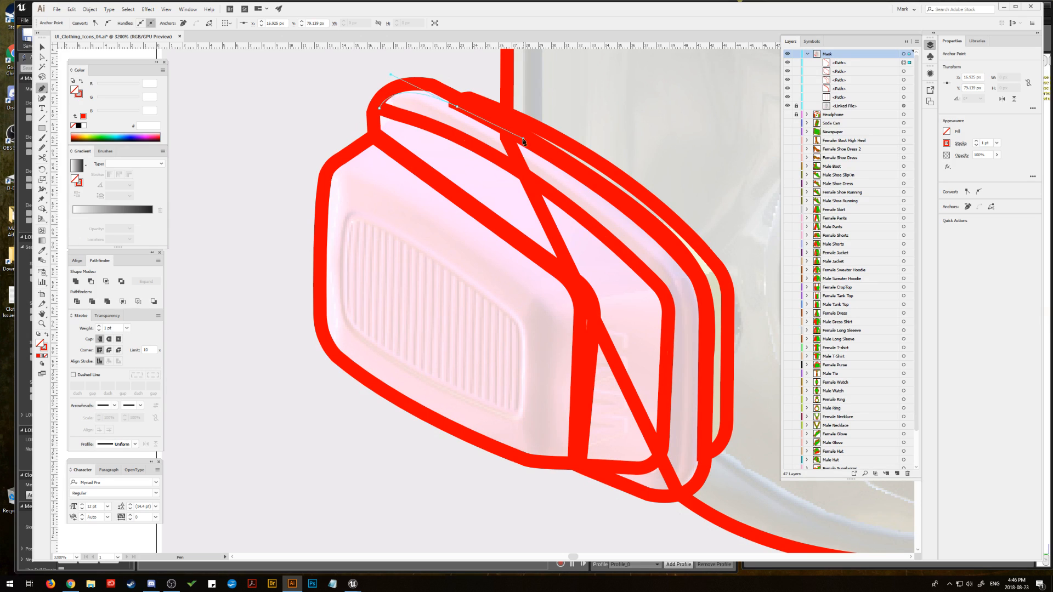
click(457, 106)
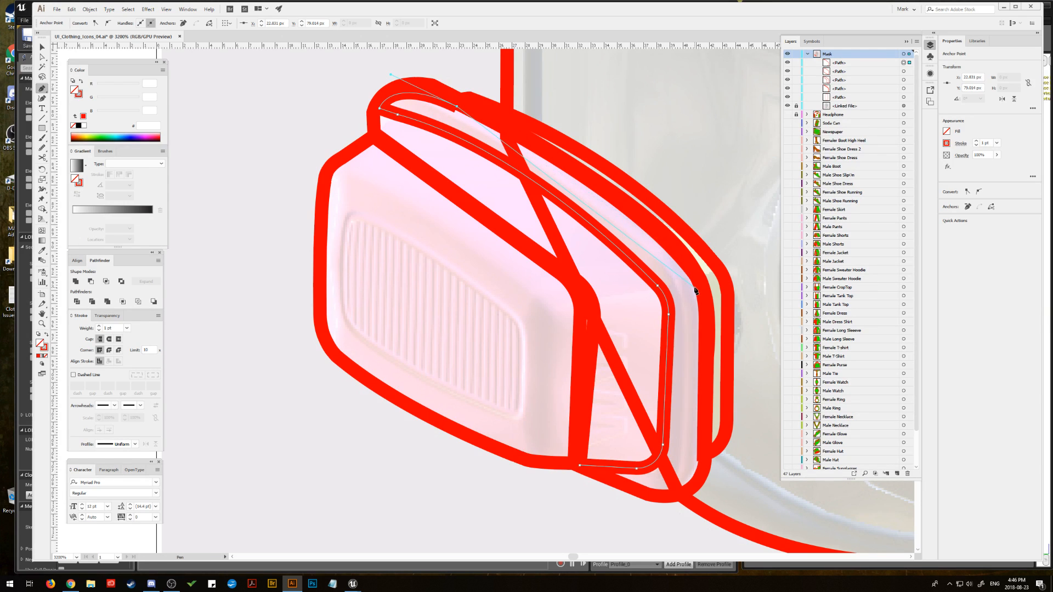
Step: Continue the path down the filter side's outer edge and close it around the lower corner to form a band
drag(698, 296, 706, 363)
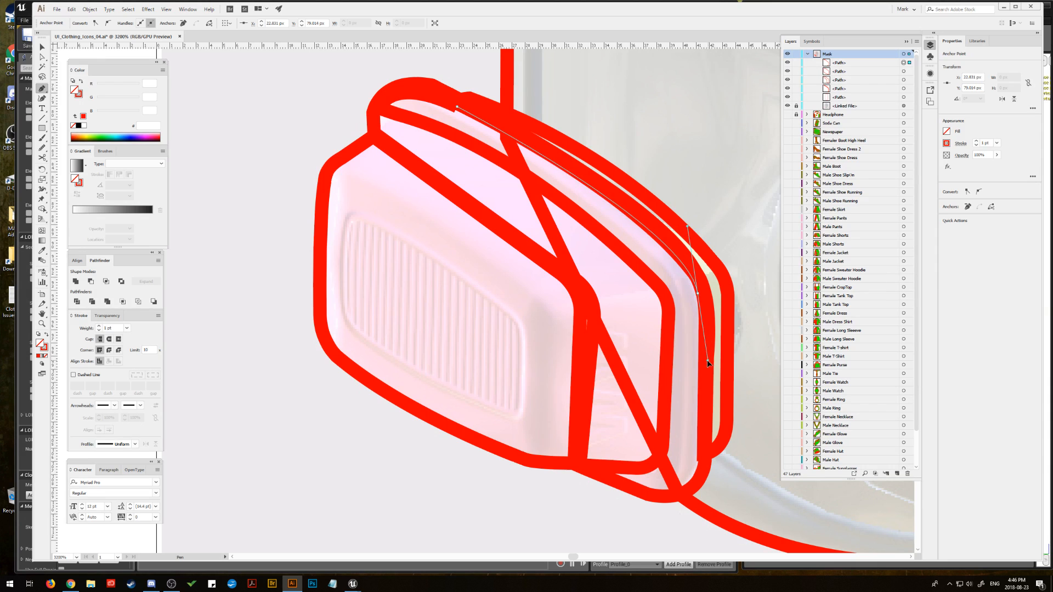
click(697, 294)
scroll(698, 395, down, 3)
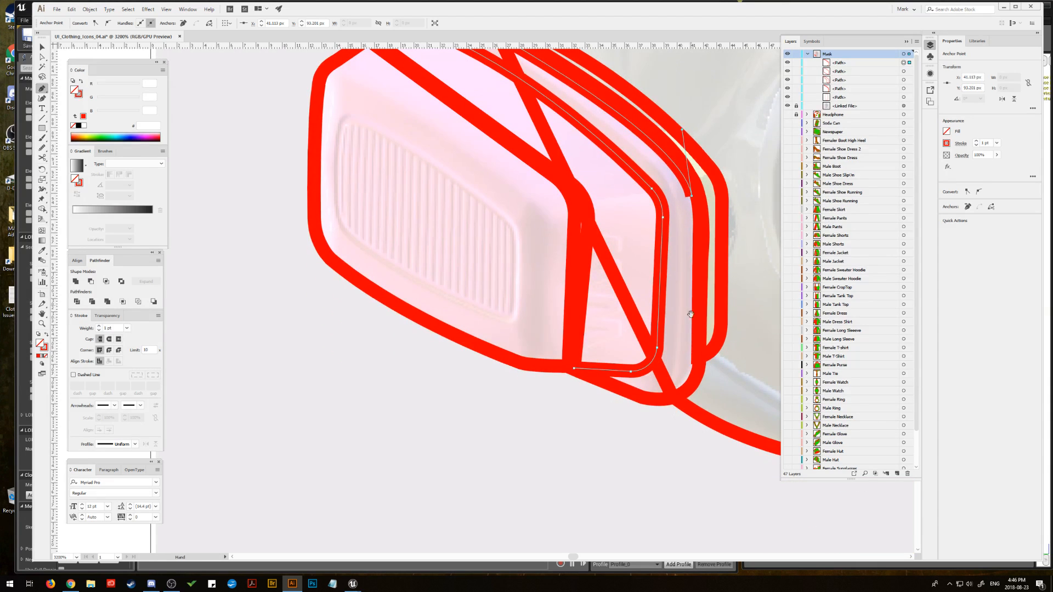
click(692, 366)
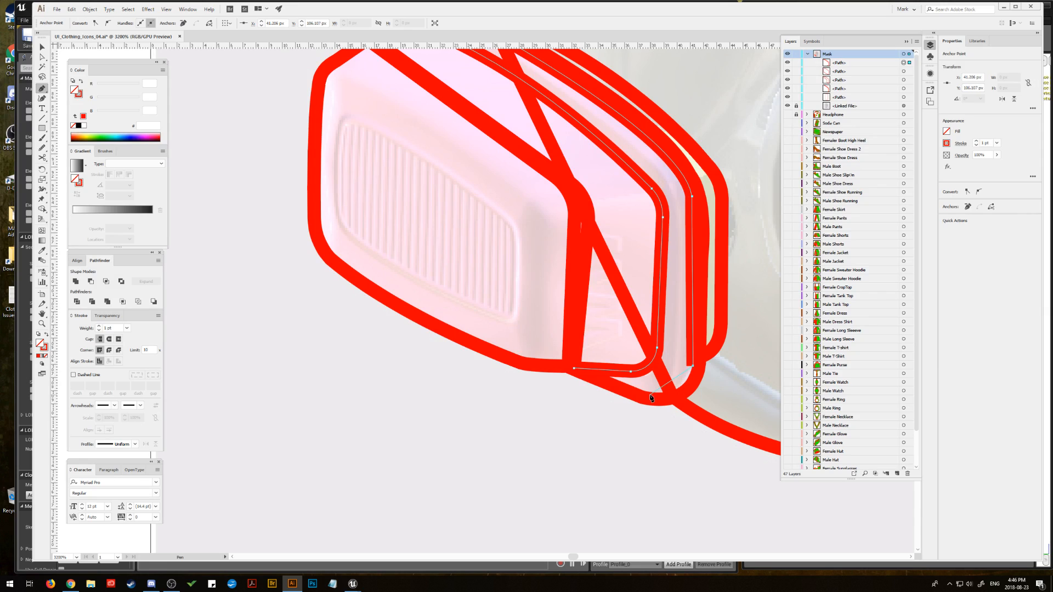
drag(651, 395, 608, 393)
click(575, 370)
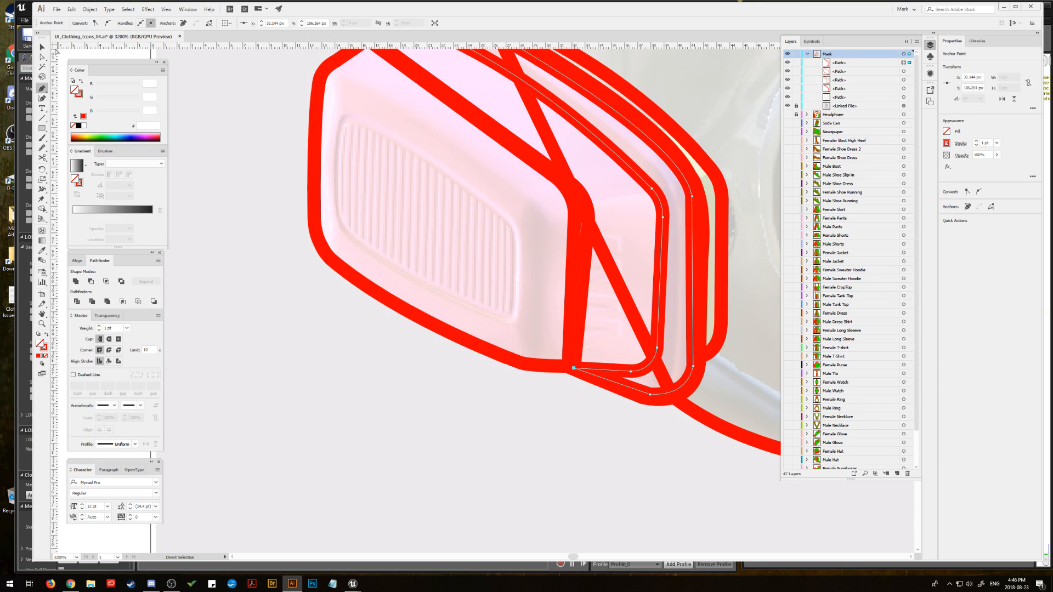
Step: Fine-tune the closed band's curves at its lower corner and narrow upper tip, and deselect it
key(a)
drag(651, 396, 648, 395)
drag(630, 285, 613, 328)
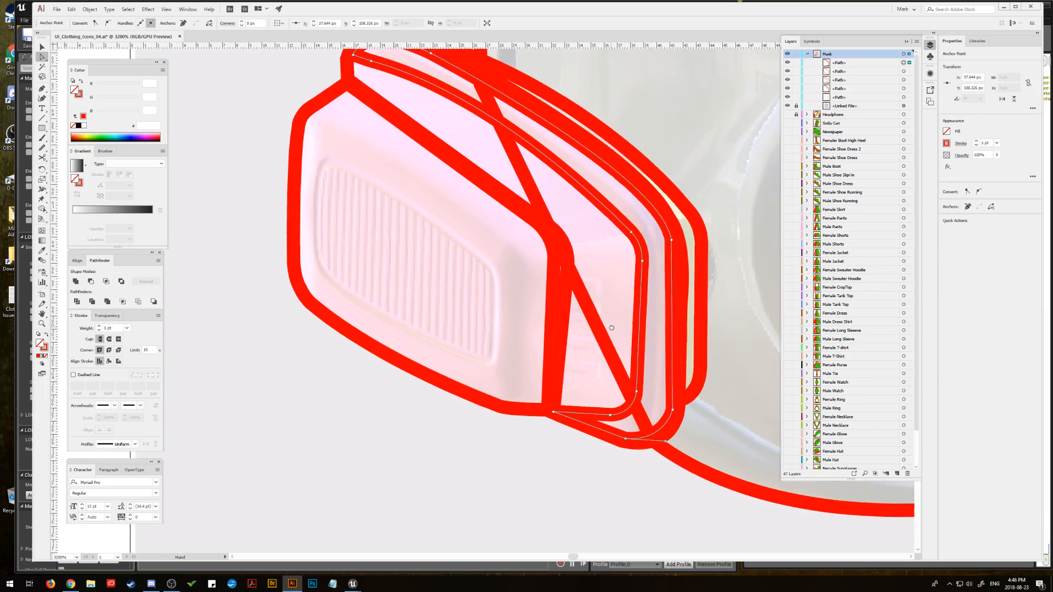
drag(549, 195, 582, 250)
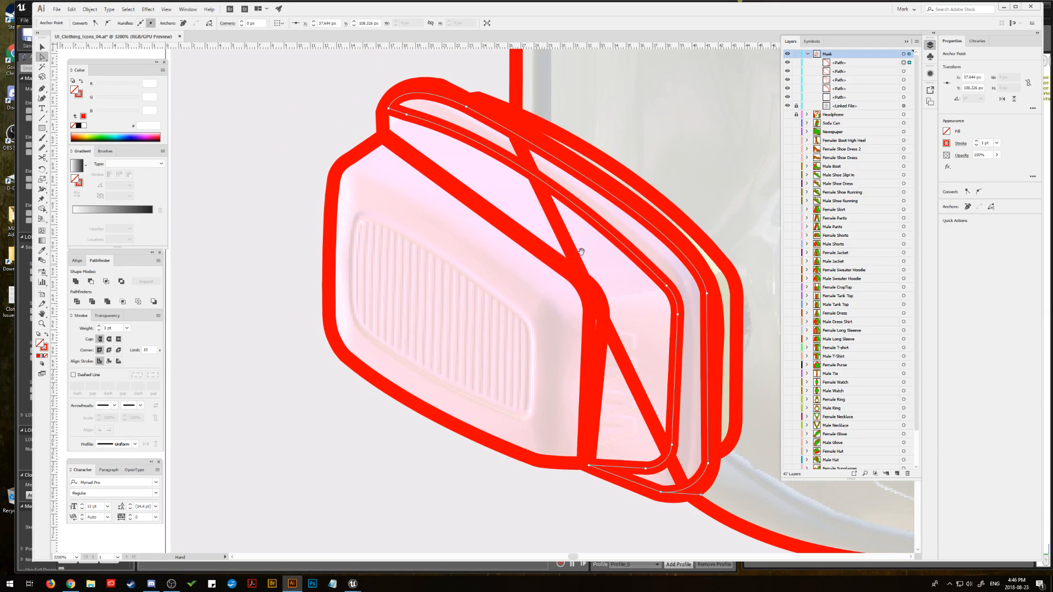
drag(407, 117, 528, 155)
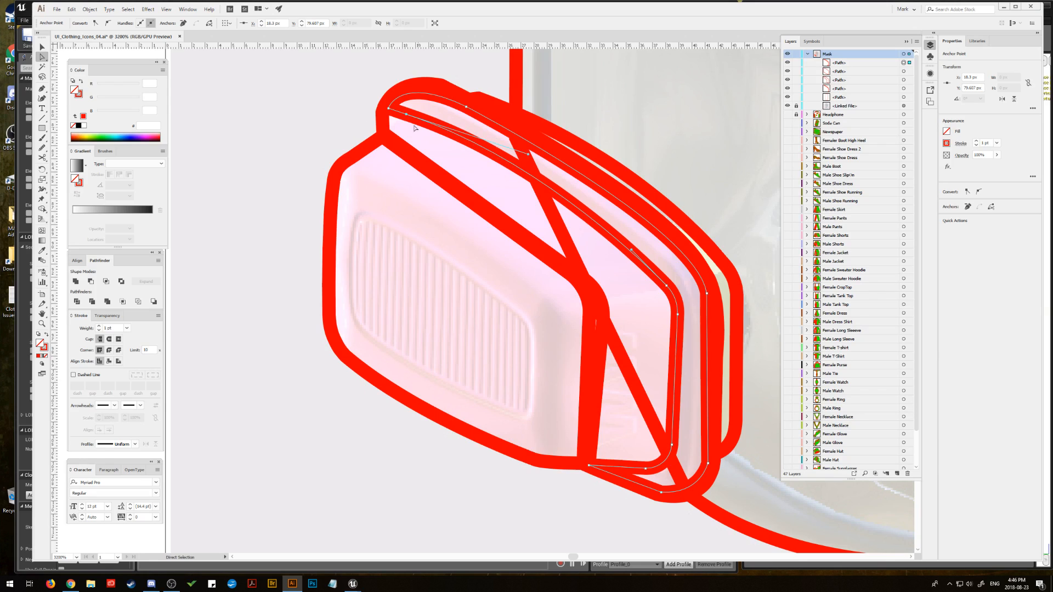
drag(407, 116, 408, 116)
click(296, 155)
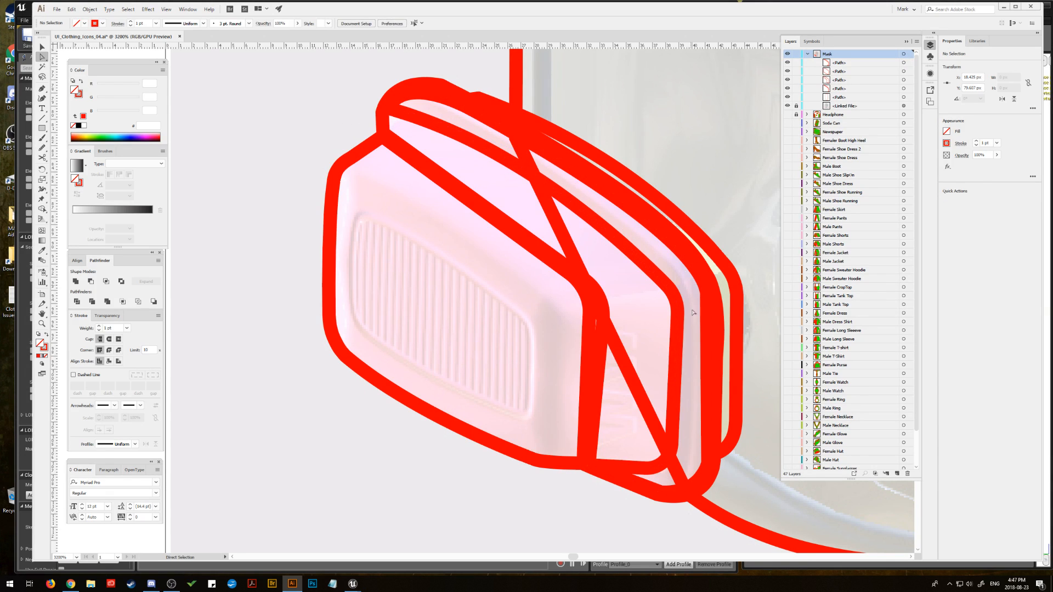
Step: Start a Pen path at the ribbed grille's lower corner nearest the filter side and trace its straight edge upward
click(715, 347)
click(714, 326)
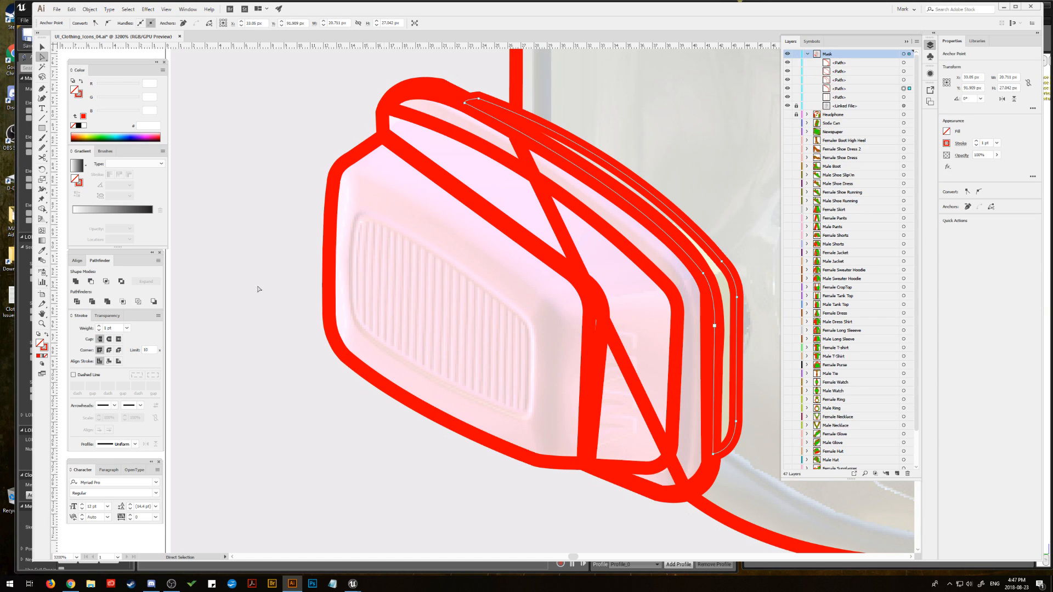
click(41, 88)
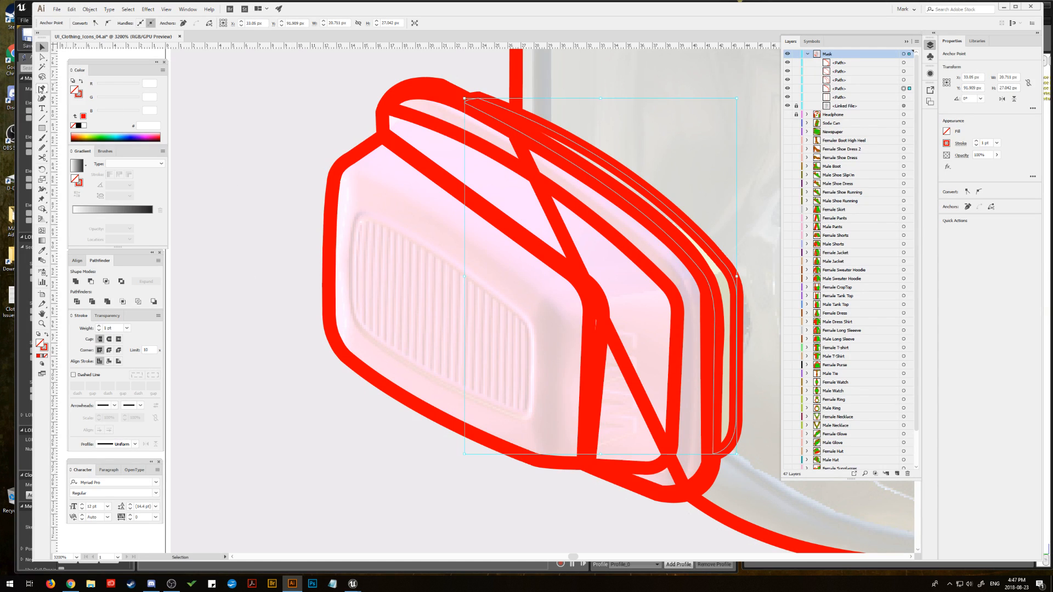
click(529, 417)
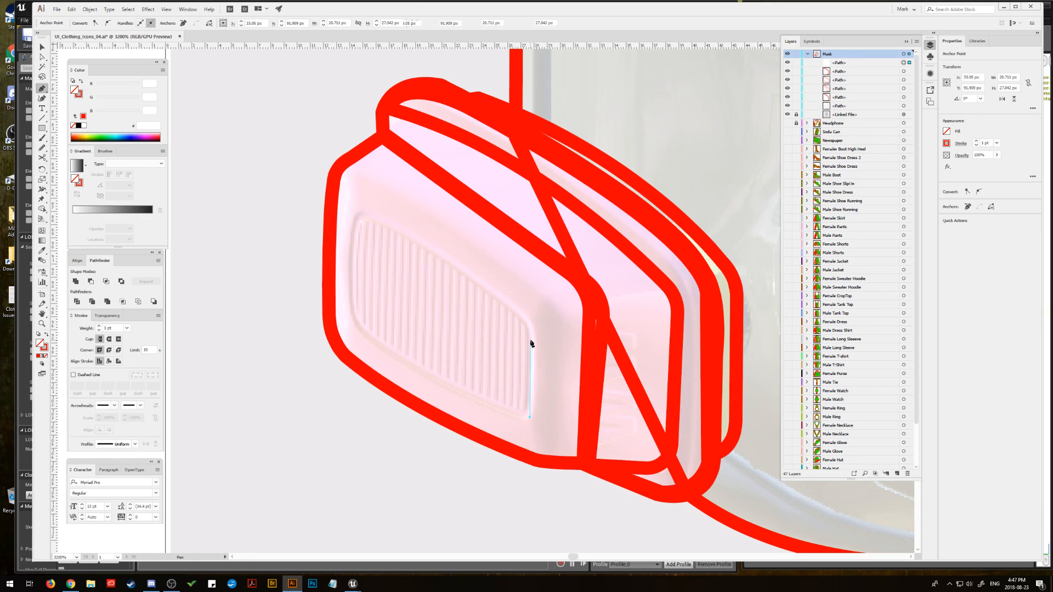
click(533, 333)
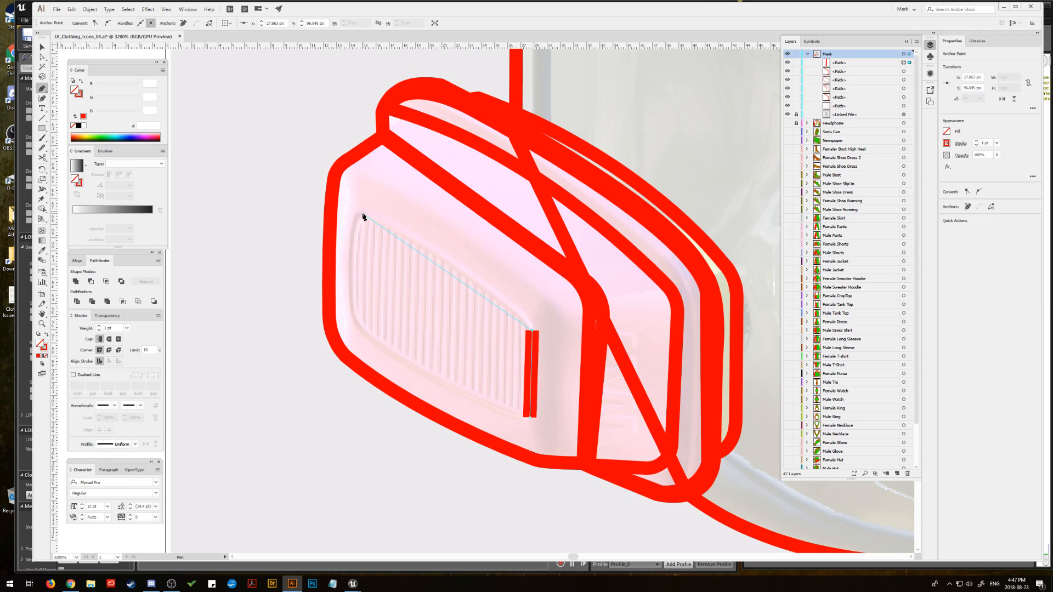
Step: Continue the ribbed grille's path along its curved upper edge and down its far side, then close it with a curved lower edge
drag(363, 215, 324, 208)
drag(234, 162, 238, 156)
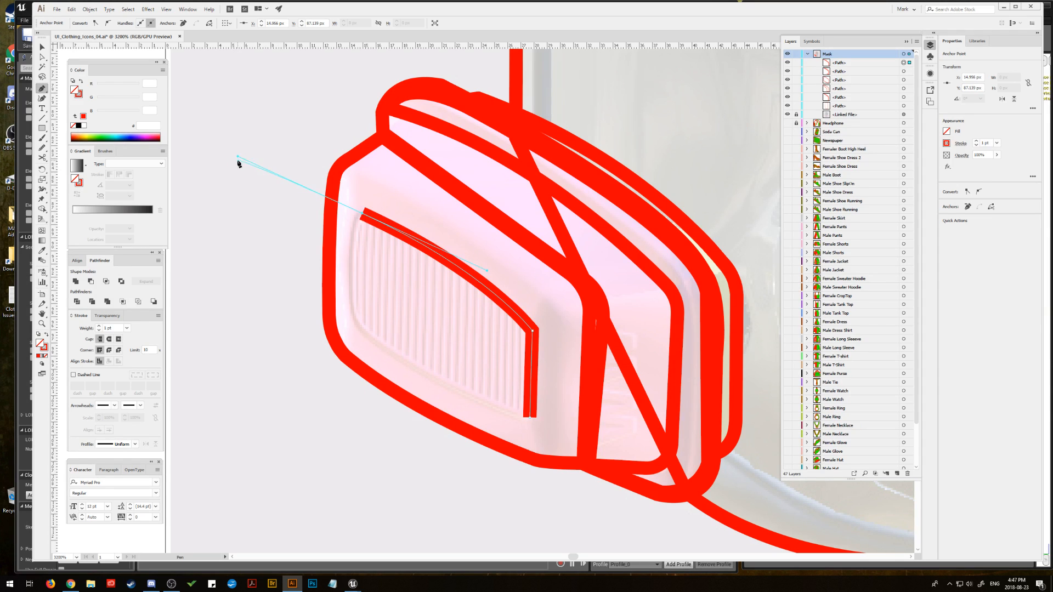
click(363, 215)
click(356, 318)
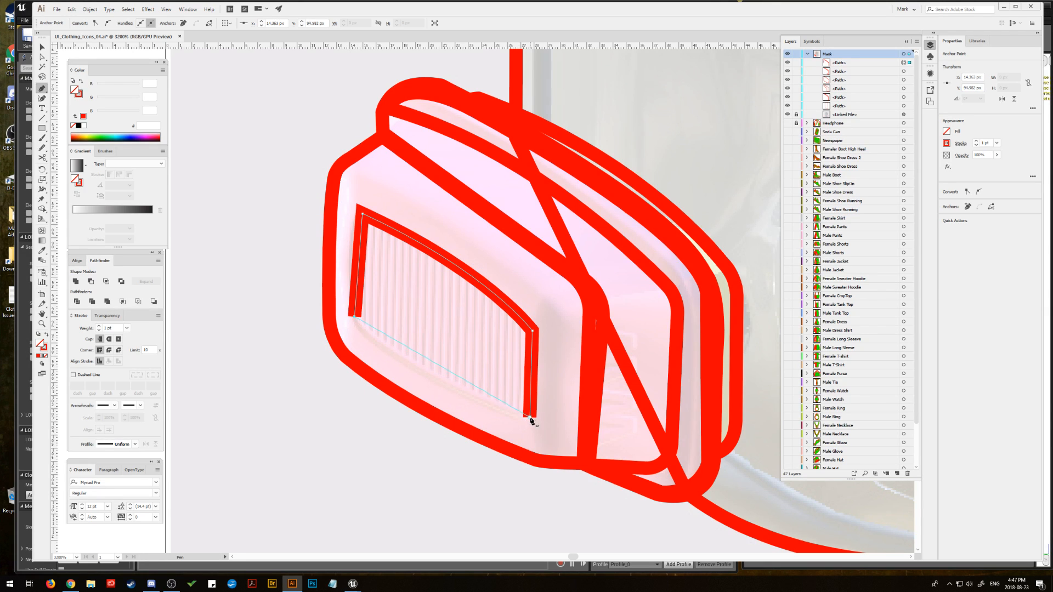
drag(530, 418, 704, 484)
Step: Round the grille outline's upper and lower corners on the edge farthest from the filter side
click(42, 57)
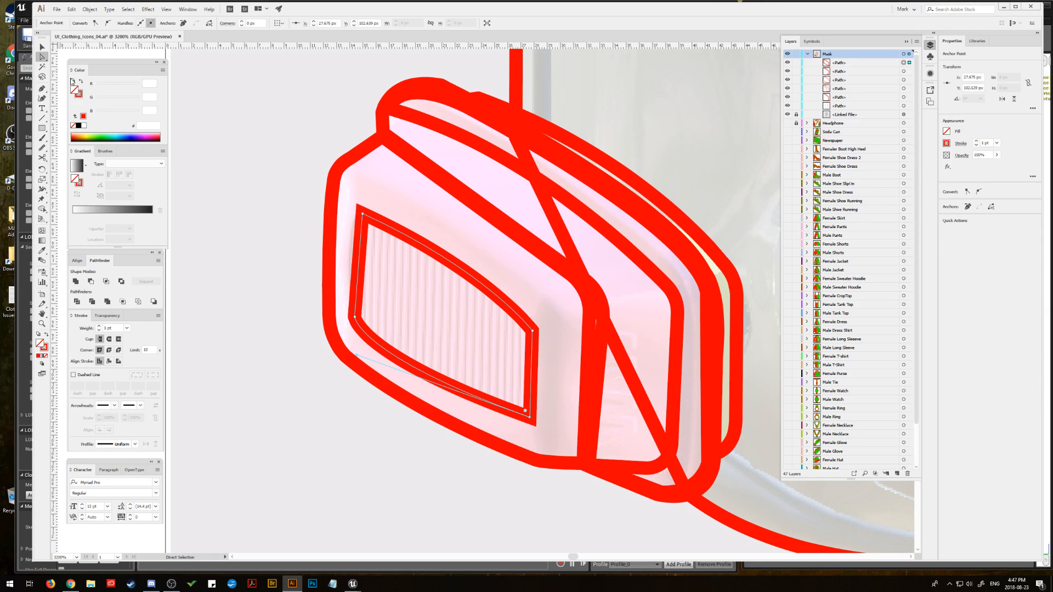
click(363, 215)
drag(366, 222, 379, 240)
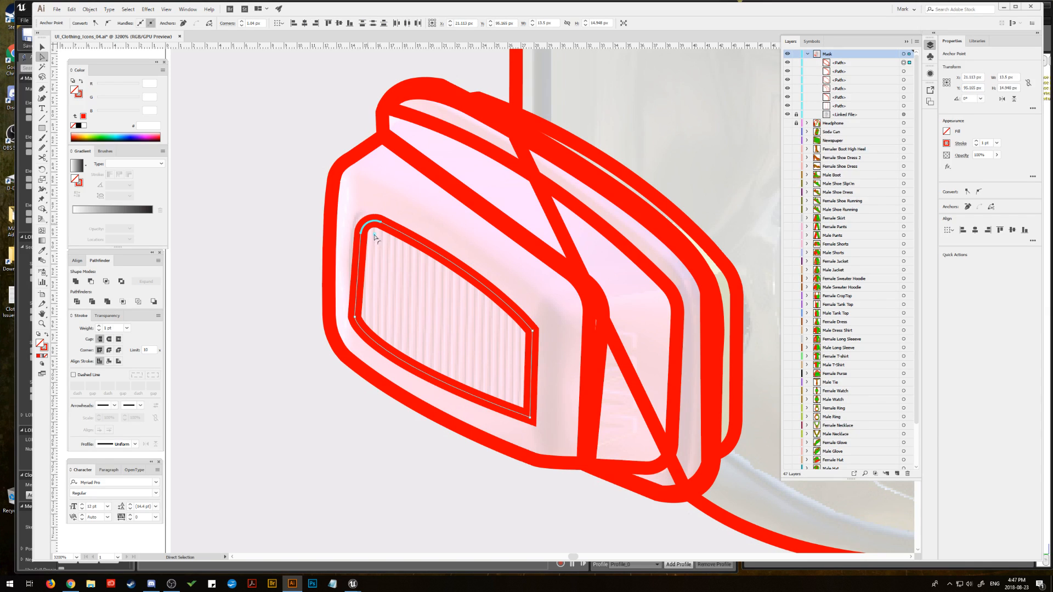
click(370, 318)
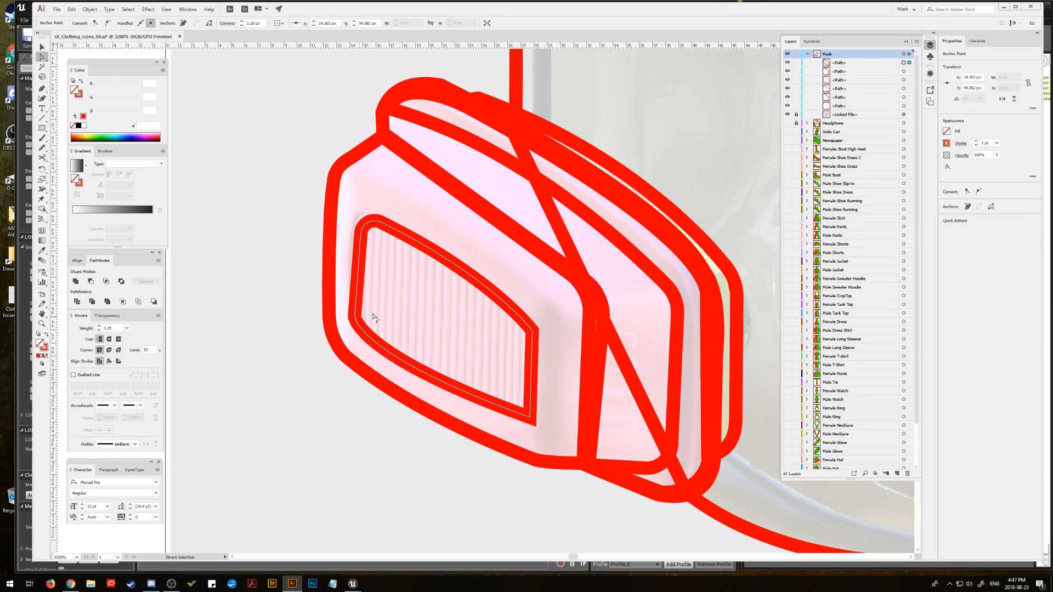
Step: Refine the rounding at the grille outline's far corners and reposition their anchor points to even out the edge between them
click(374, 228)
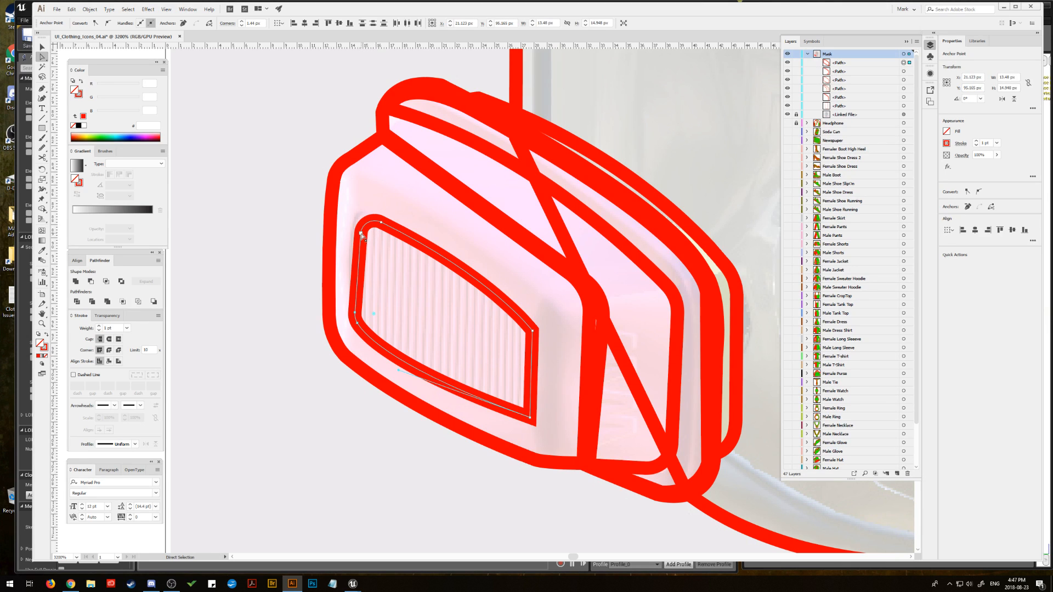
click(361, 235)
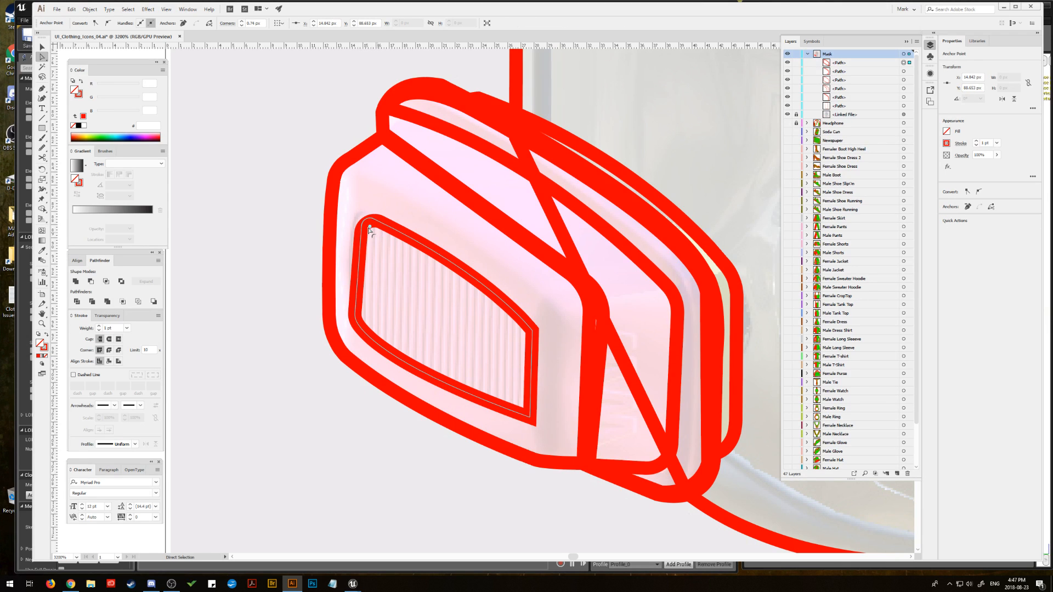
click(370, 231)
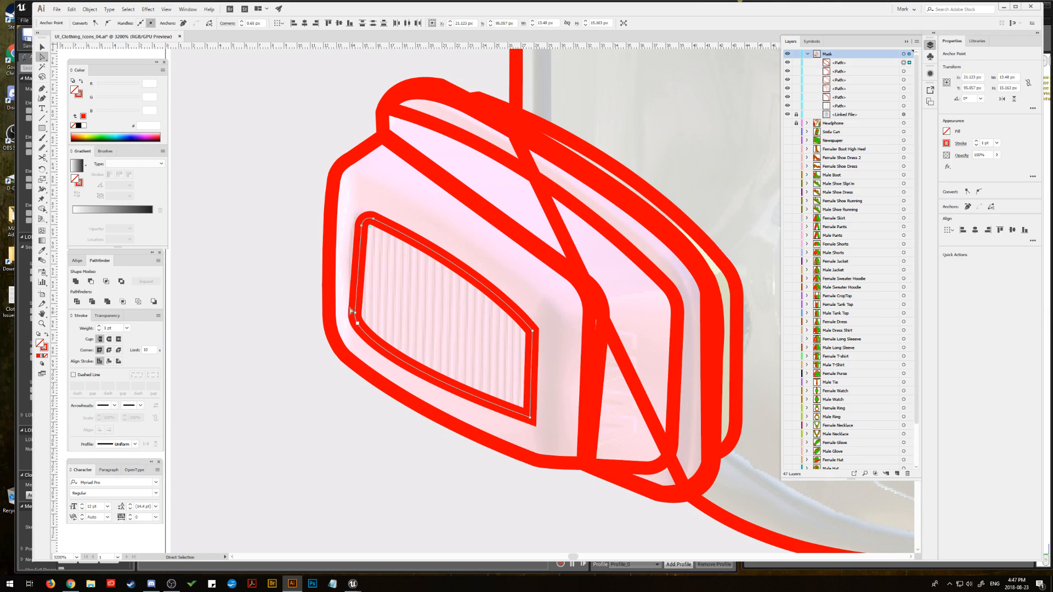
drag(357, 323, 365, 329)
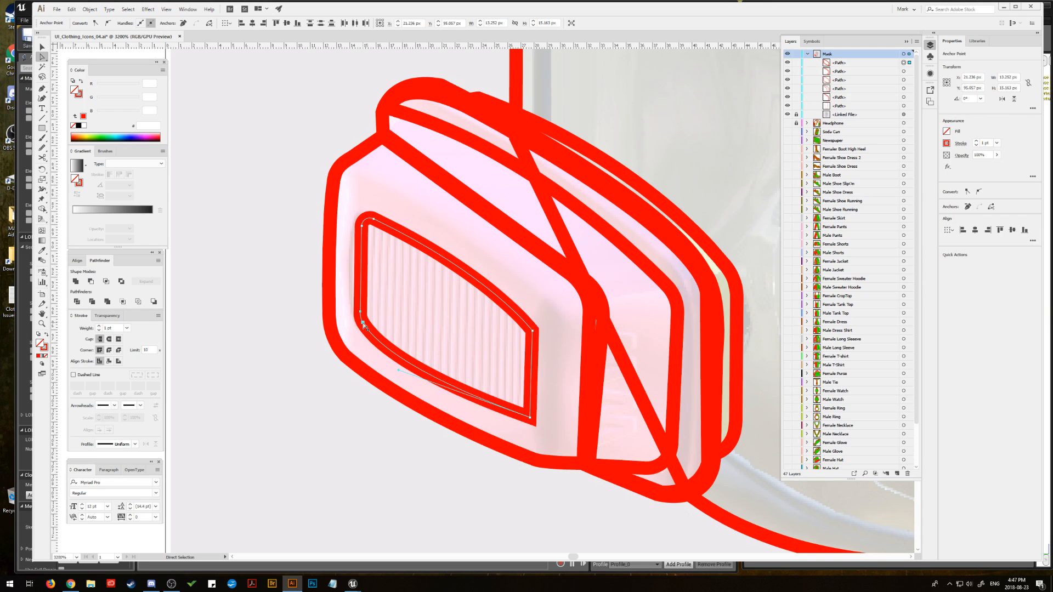
click(360, 224)
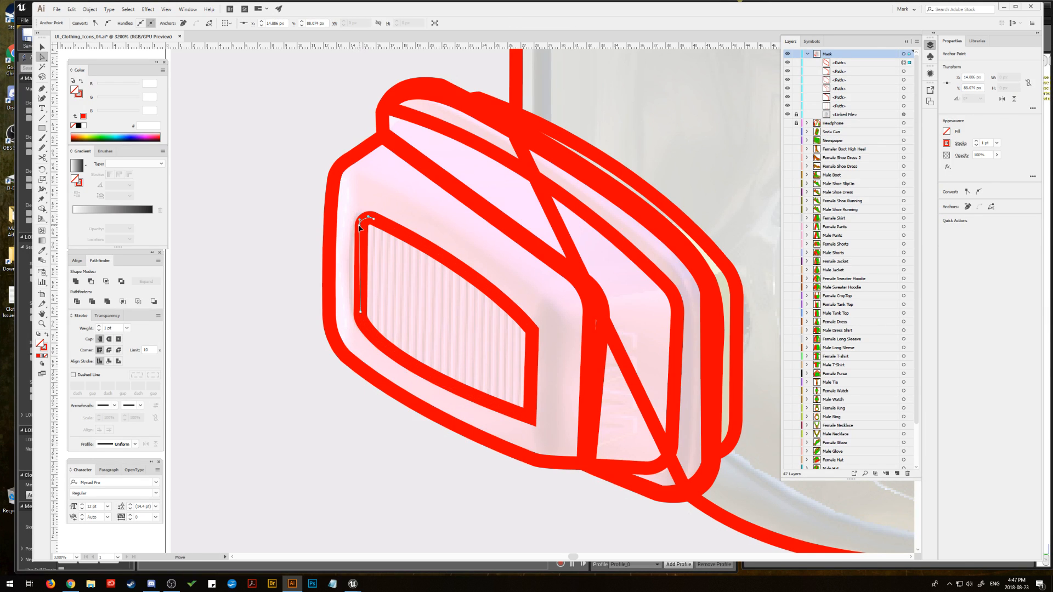
drag(359, 225, 362, 227)
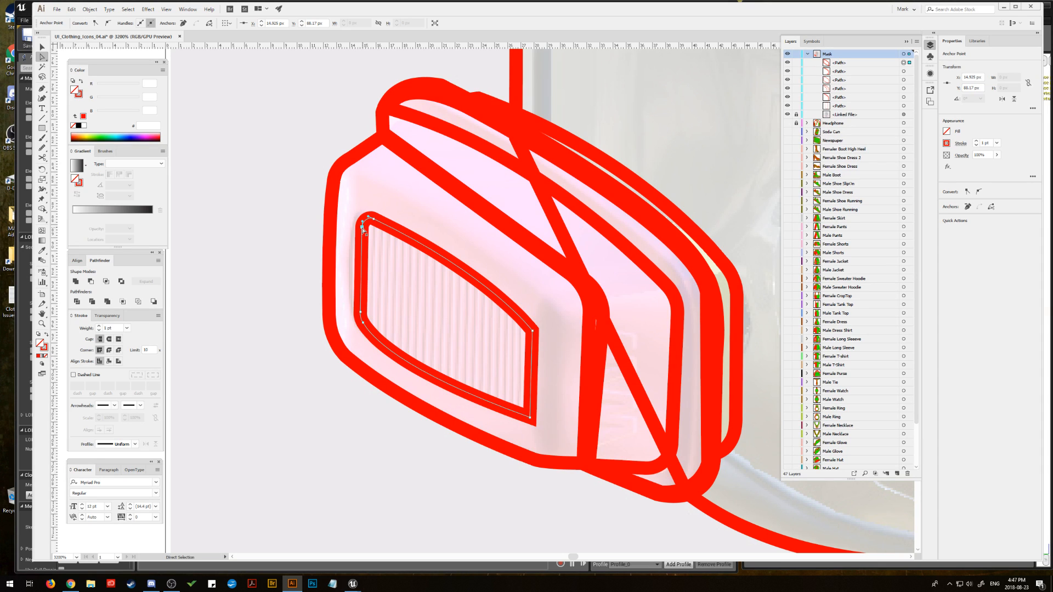
Step: Round the grille outline's lower and upper corners nearest the filter side and deselect the path
click(531, 418)
drag(525, 411, 520, 404)
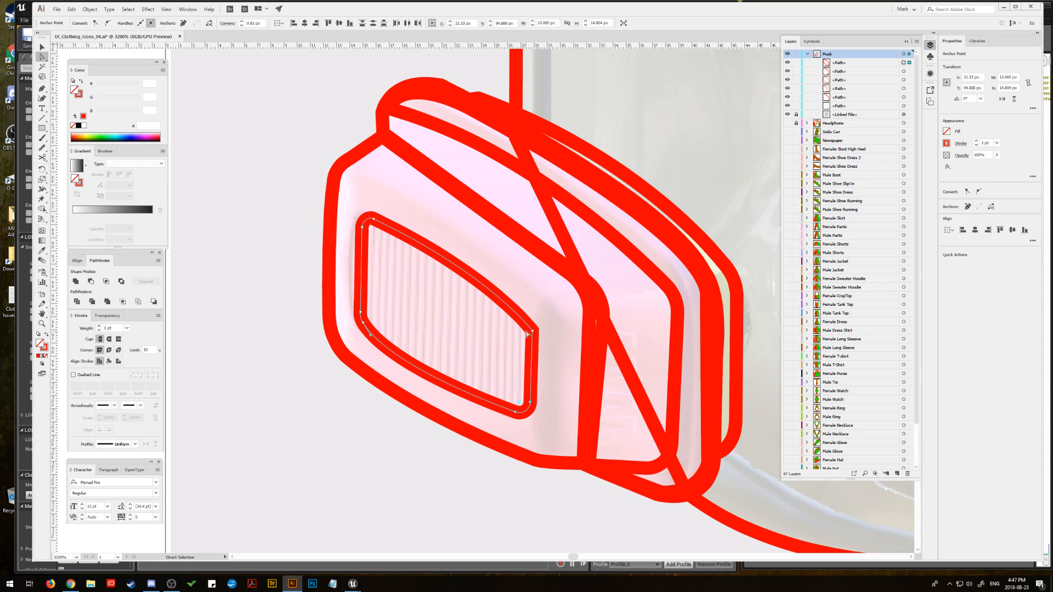
click(533, 332)
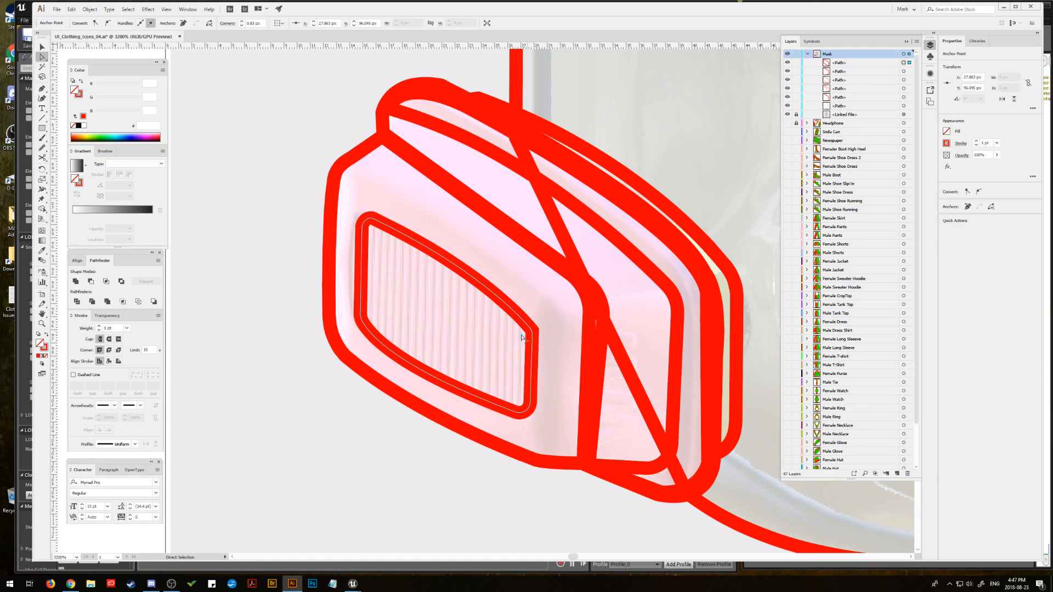
drag(519, 337, 520, 341)
click(404, 305)
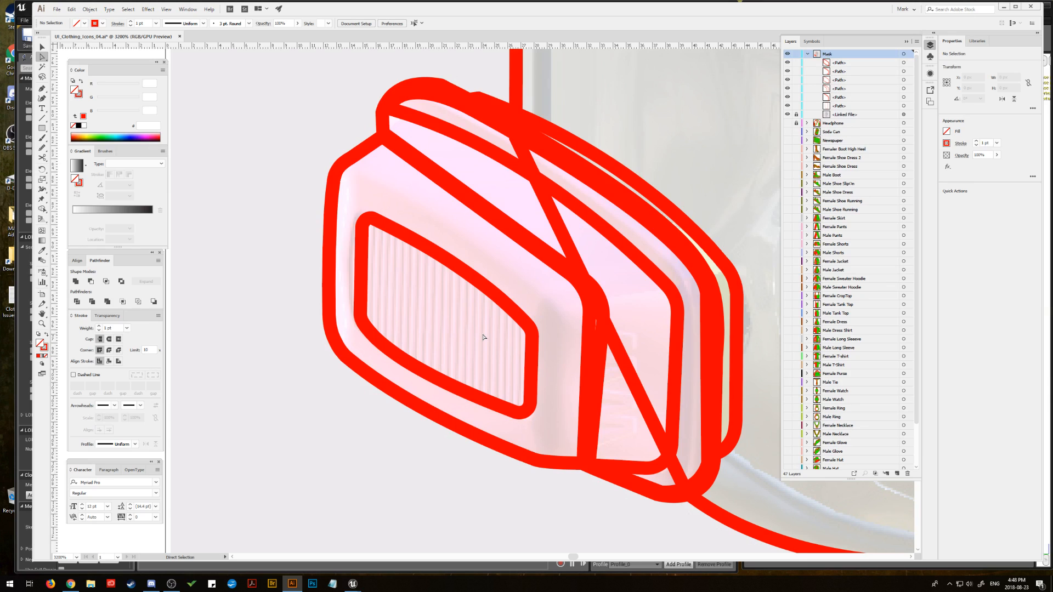
Step: Draw a gently curved Pen line across the filter side's upper edge with a 3 pt stroke and round caps
click(44, 88)
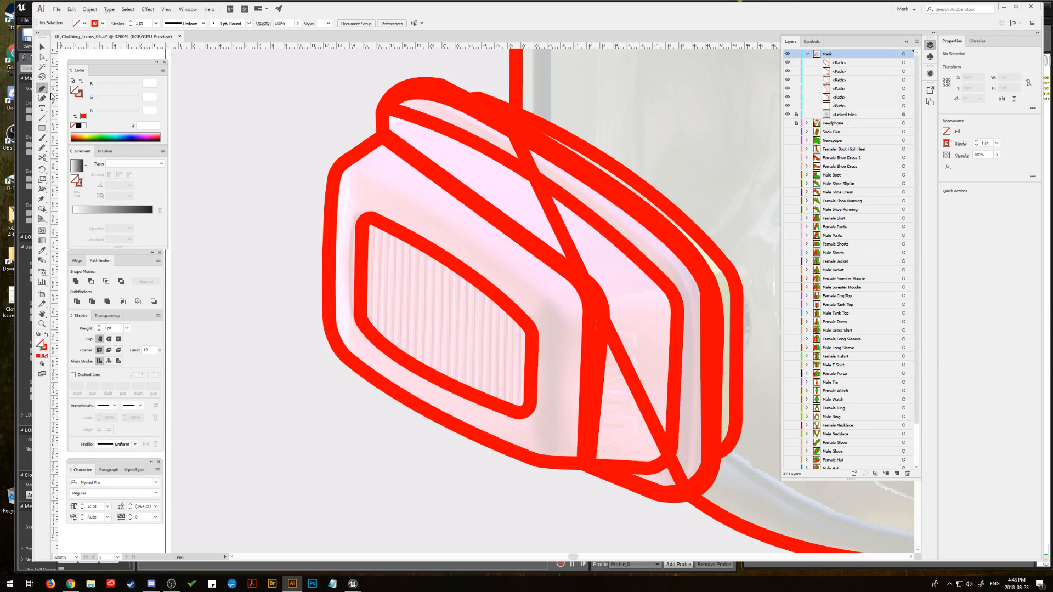
click(593, 301)
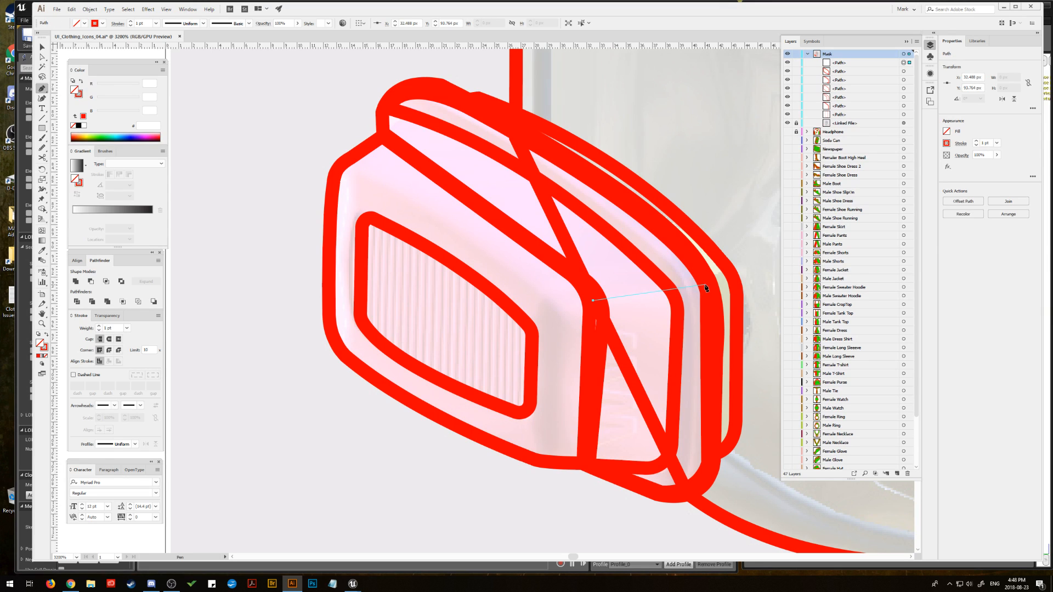
drag(709, 287, 769, 272)
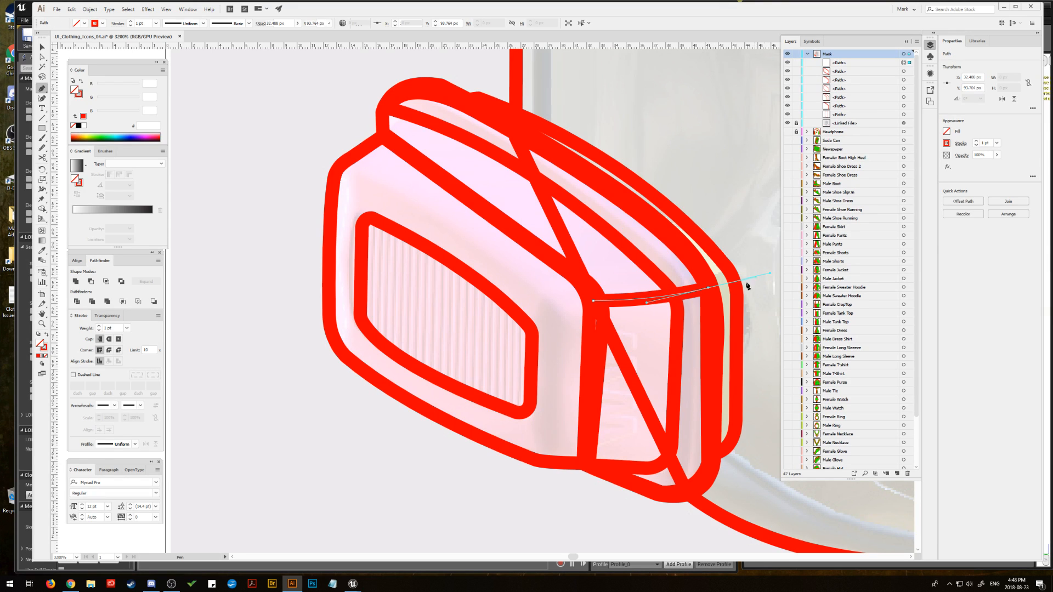
click(98, 327)
click(99, 326)
click(109, 340)
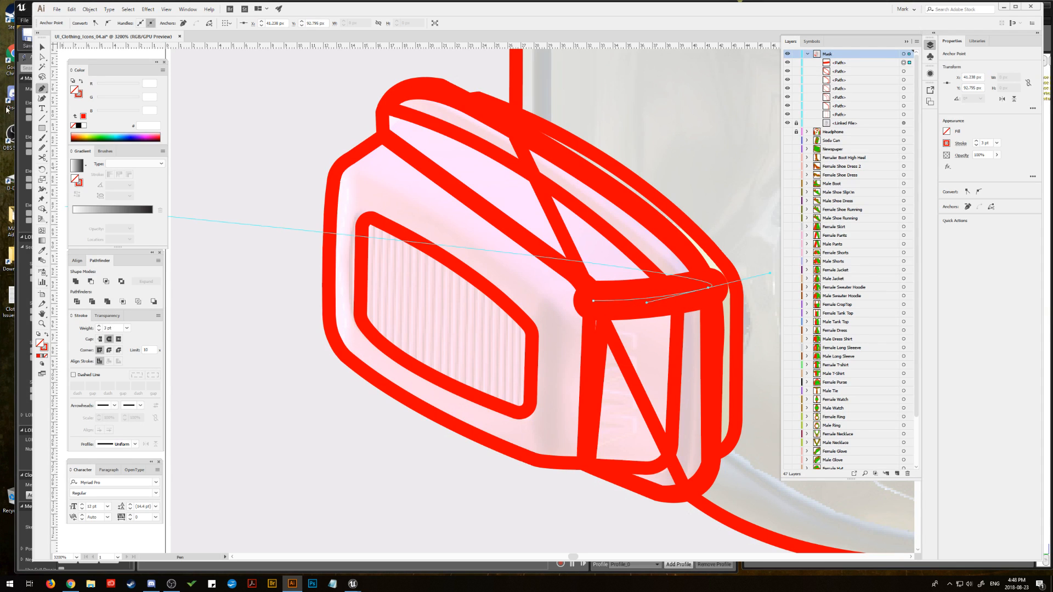
Step: Move both ends of the thick line inward to fit between the filter's edges and flatten its curve
click(41, 56)
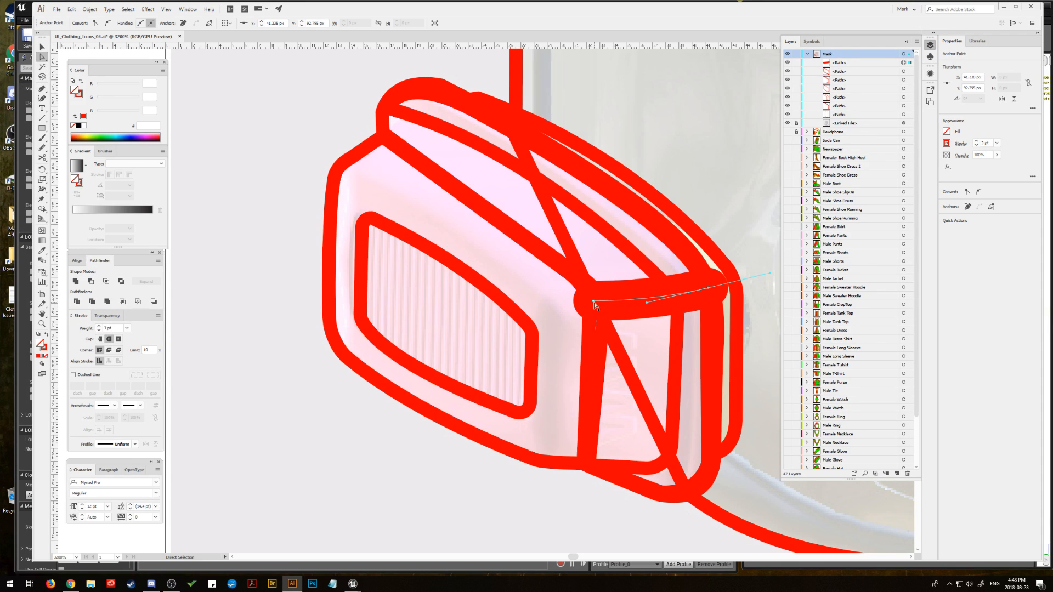
drag(594, 302, 603, 302)
drag(708, 290, 699, 292)
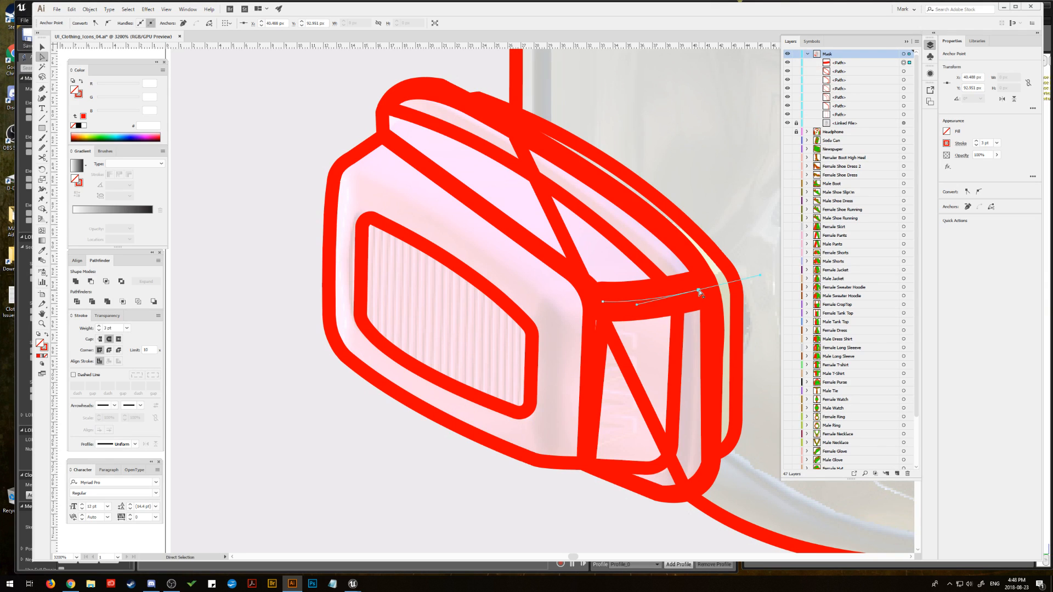
drag(638, 308, 631, 299)
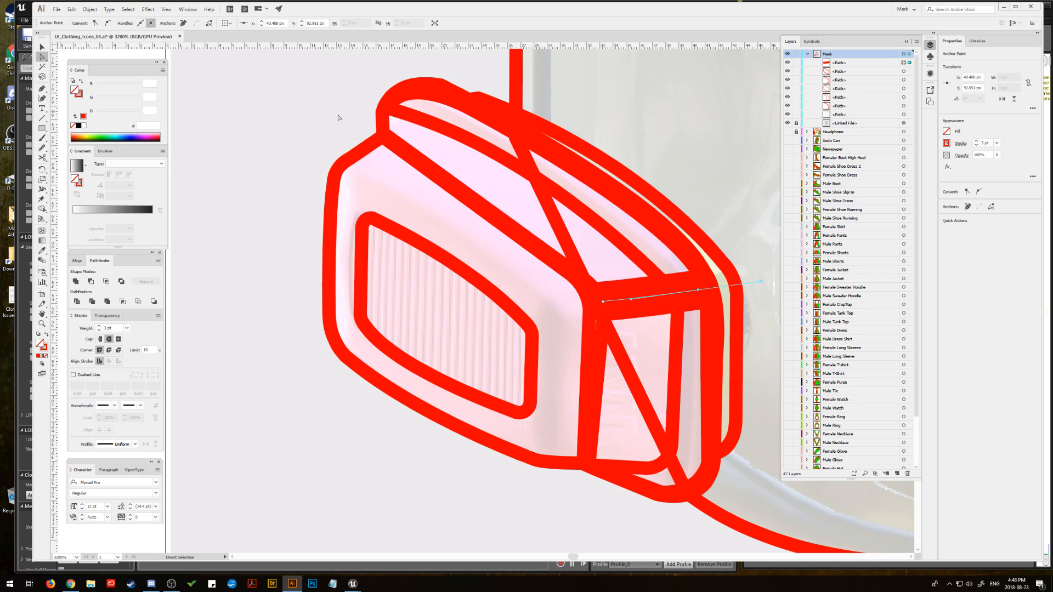
click(402, 113)
drag(389, 108, 389, 108)
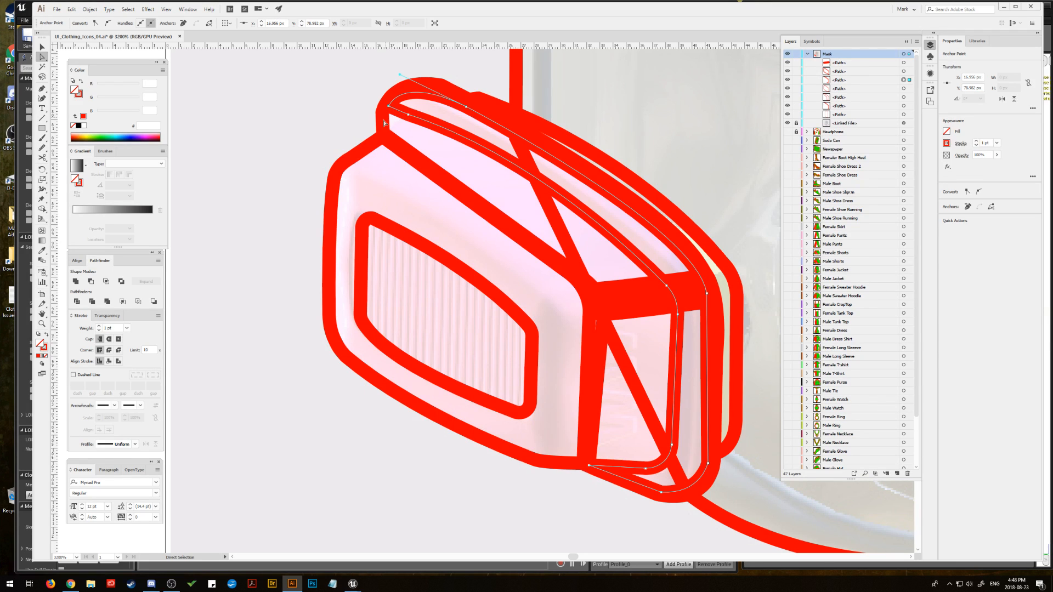
key(ctrl+shift+a)
click(387, 137)
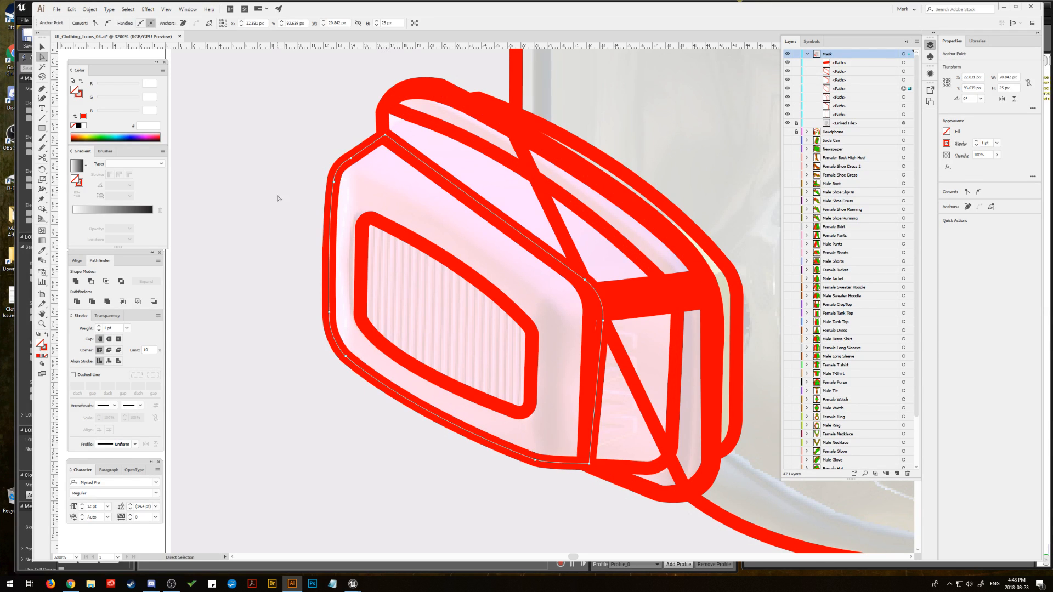
key(ctrl+shift+a)
key(v)
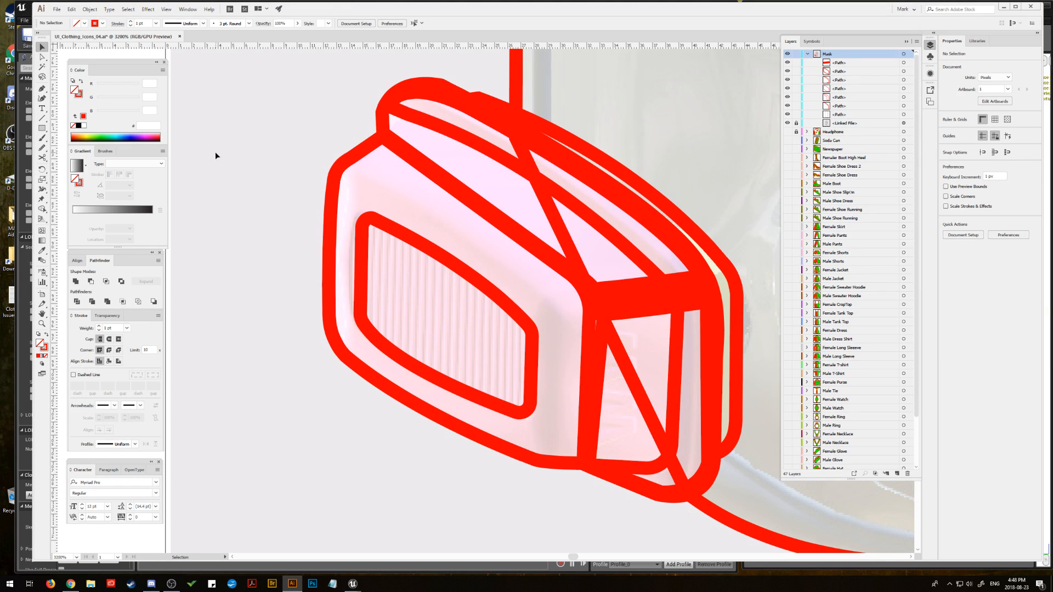
Step: Draw a straight, nearly vertical bar across the grille near its far edge with a 3 pt stroke and round caps
key(p)
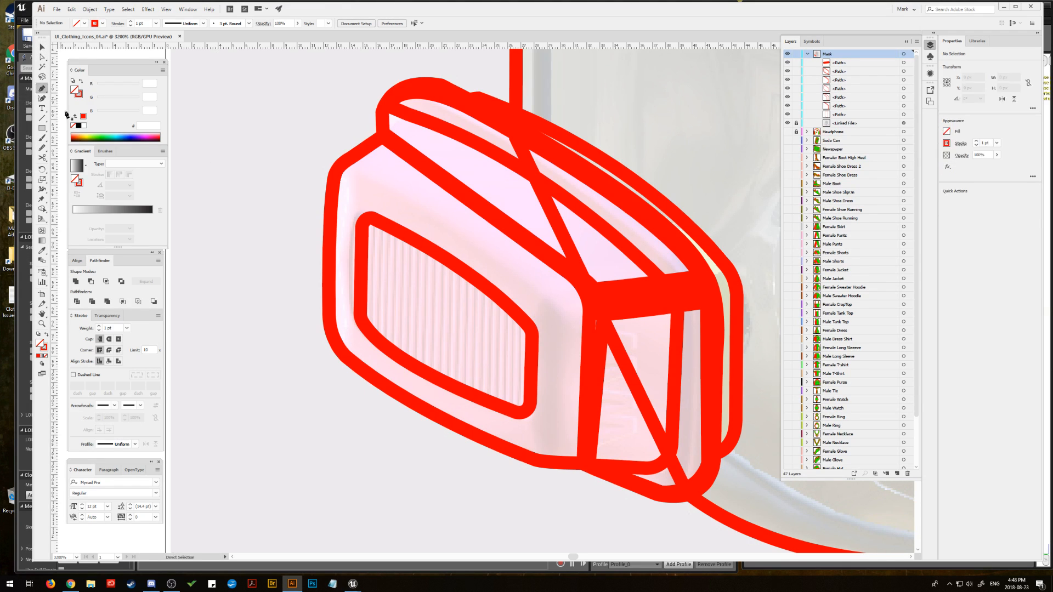
click(387, 346)
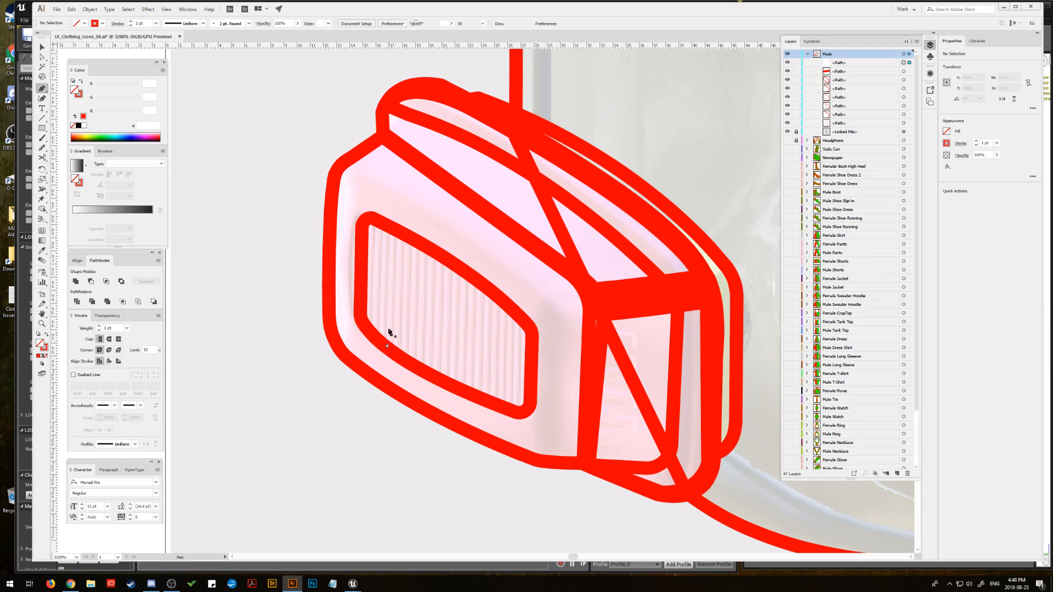
shift+click(393, 232)
ctrl+click(392, 233)
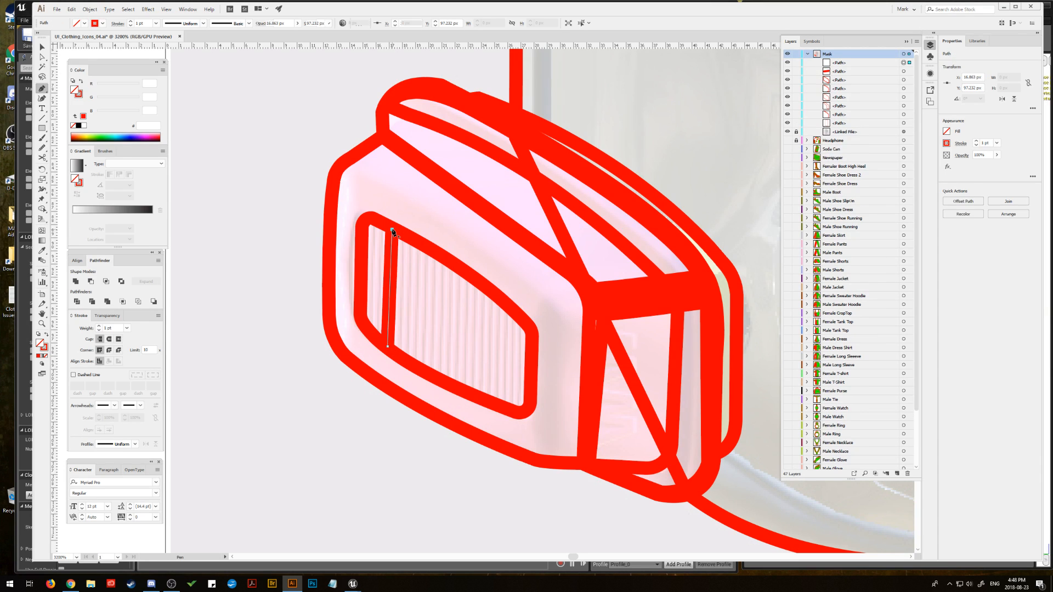
click(99, 326)
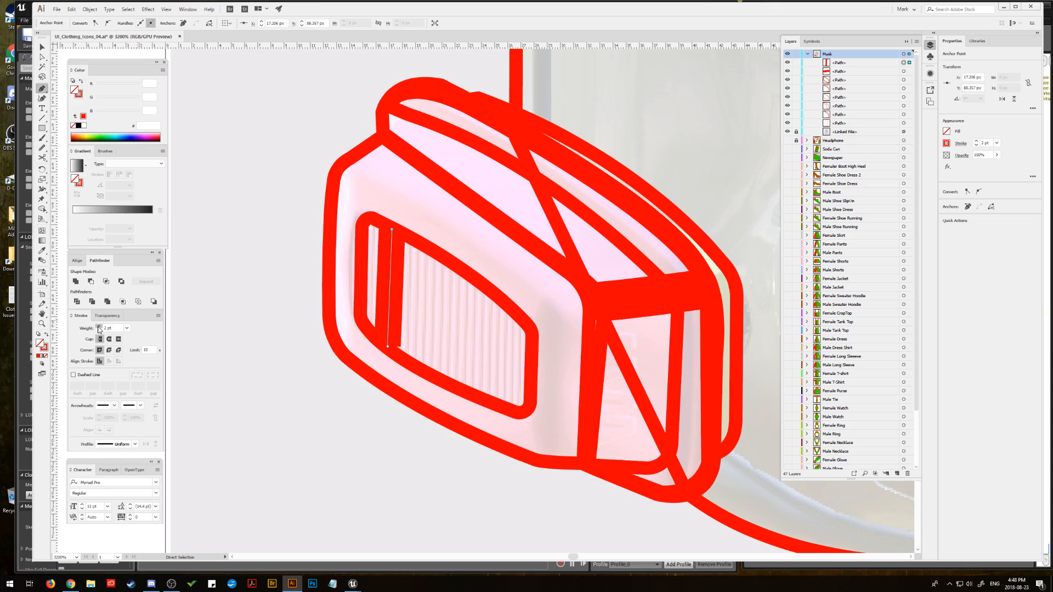
click(109, 339)
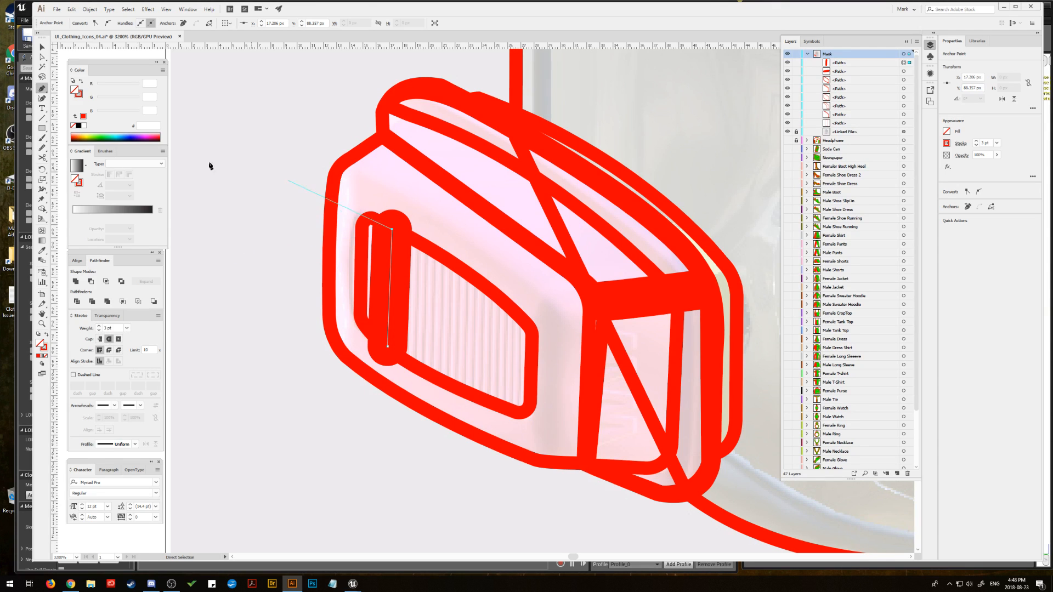
Step: Shift the grille bar slightly toward the filter side and set its stroke weight to 2 pt
click(42, 57)
drag(391, 282, 400, 286)
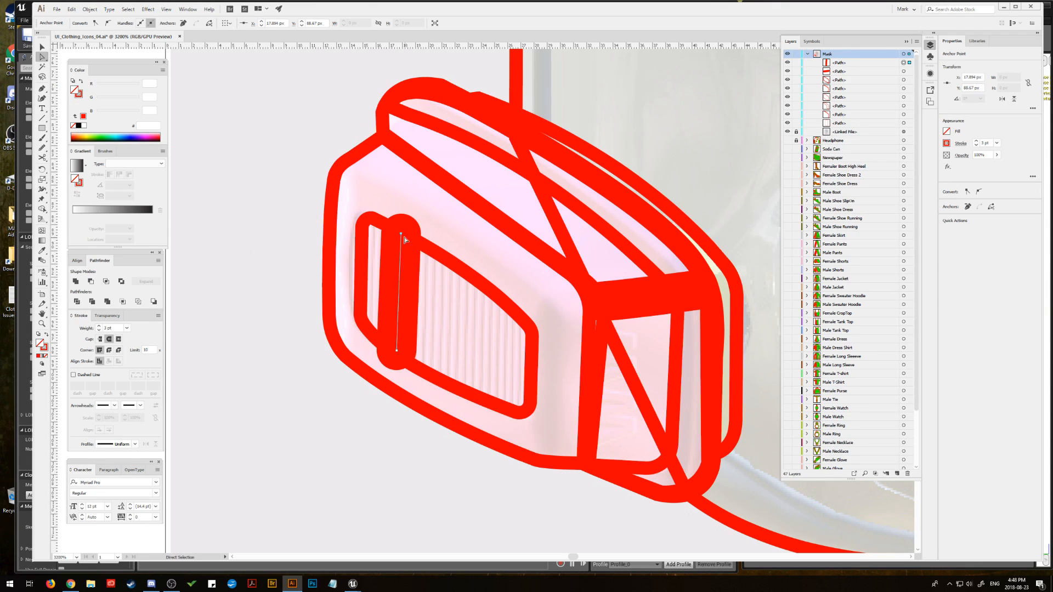
click(99, 331)
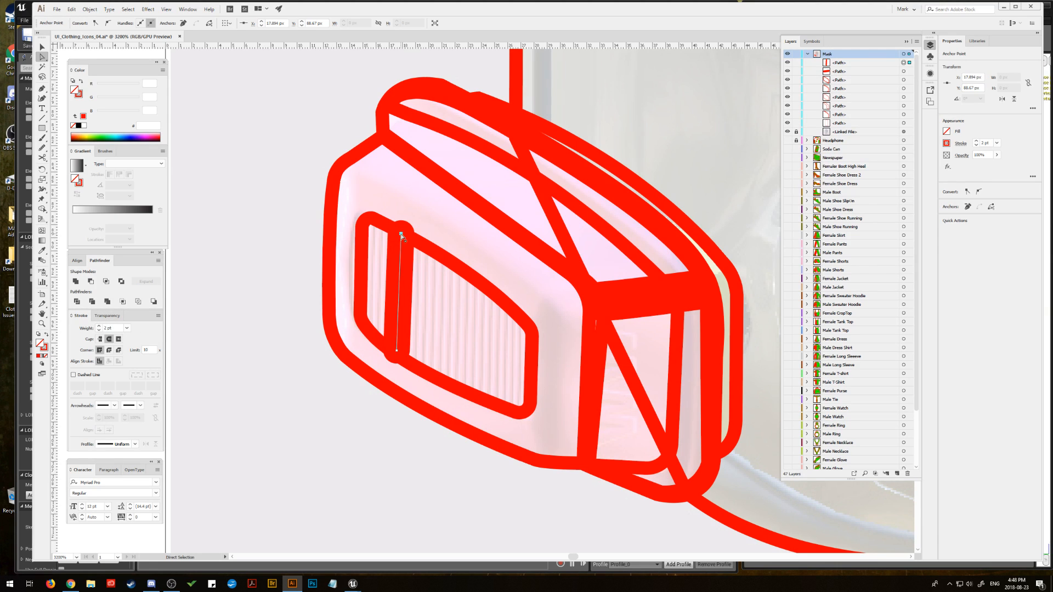
Step: Straighten the grille bar and extend both of its ends past the grille outline
drag(401, 234, 399, 235)
drag(397, 351, 397, 347)
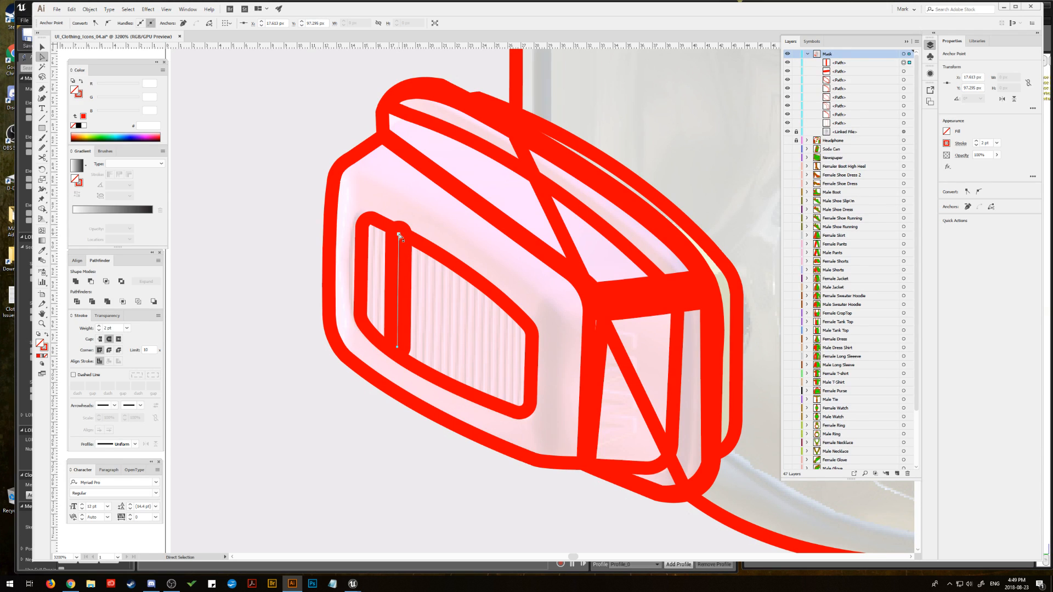
drag(399, 235, 400, 222)
drag(397, 347, 395, 368)
Step: Duplicate the grille bar twice across the grille so three evenly spaced parallel bars follow its slant
drag(400, 324, 439, 342)
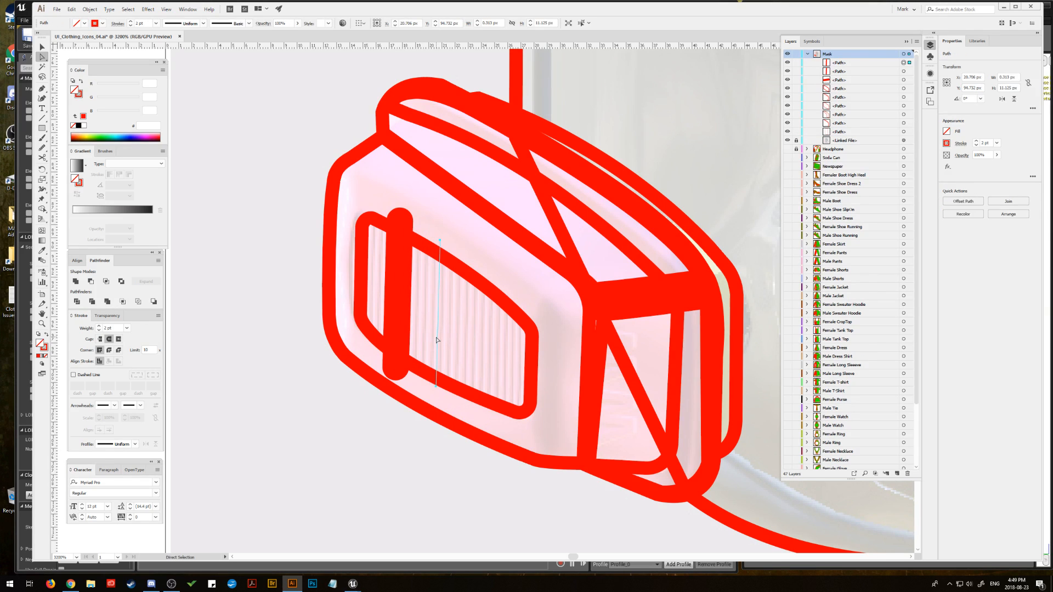
key(ctrl+z)
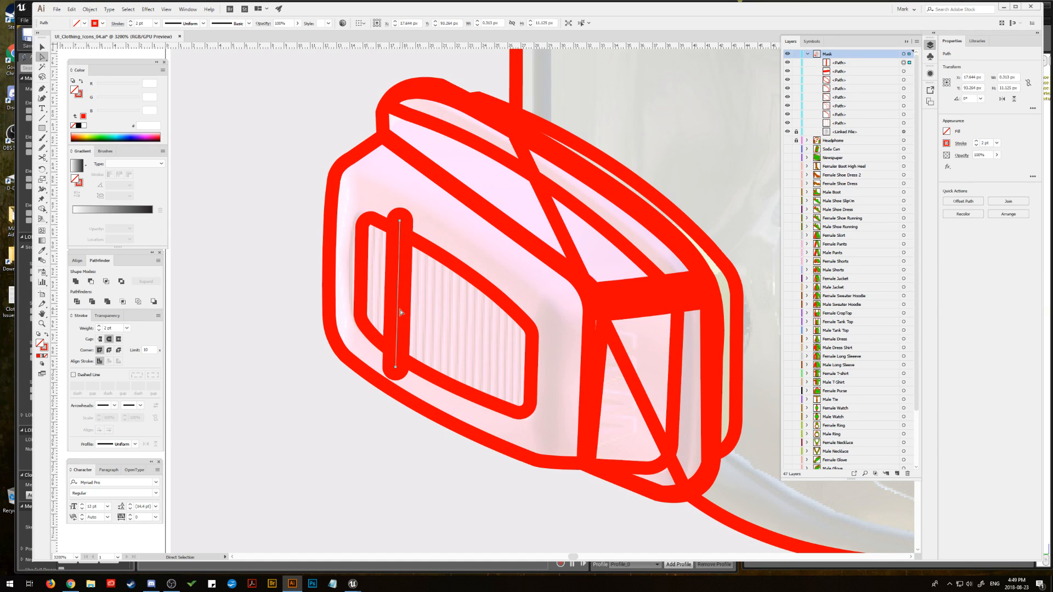
drag(399, 312, 488, 351)
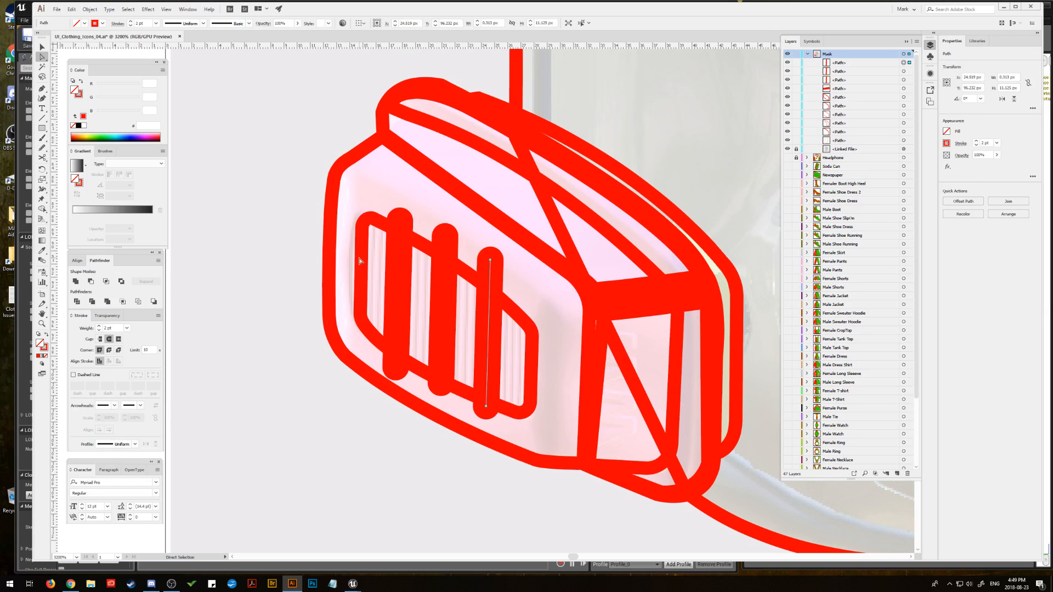
Step: Select all three grille bars and convert their strokes to filled outlines with Outline Stroke
shift+click(442, 324)
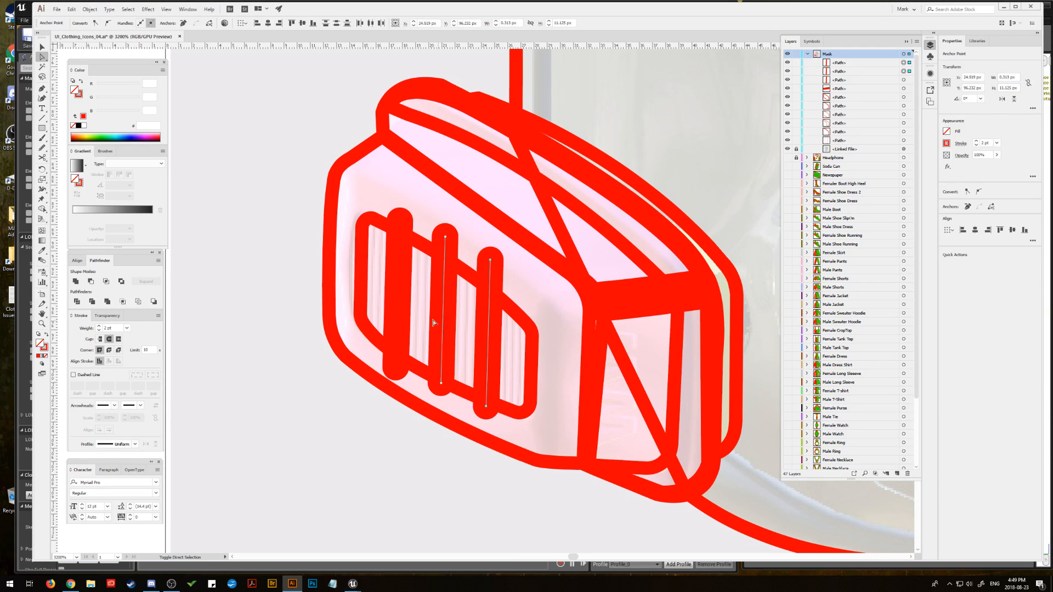
shift+click(398, 314)
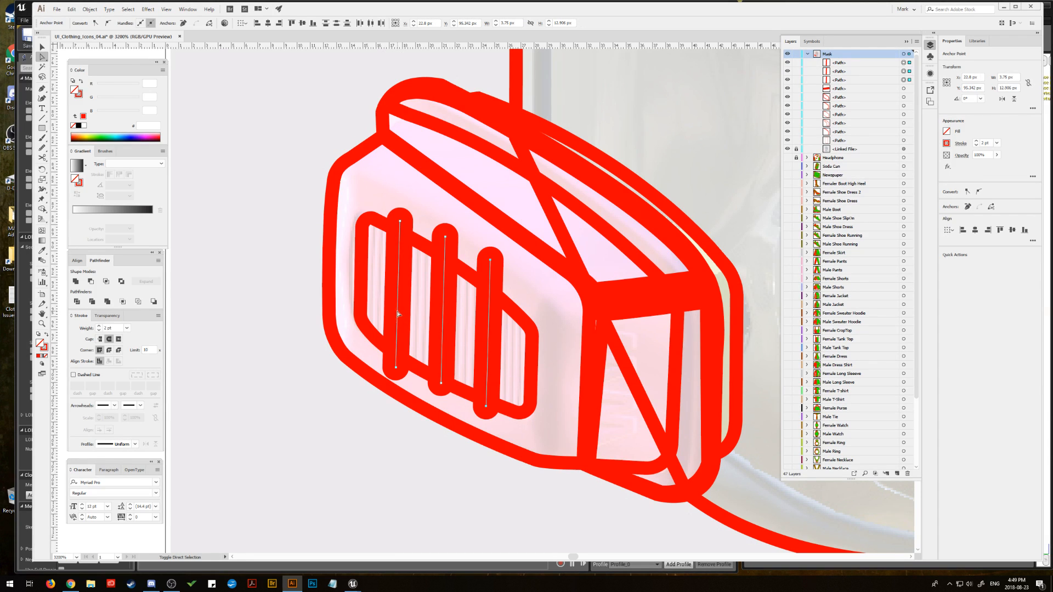
click(90, 9)
mouse_move(121, 200)
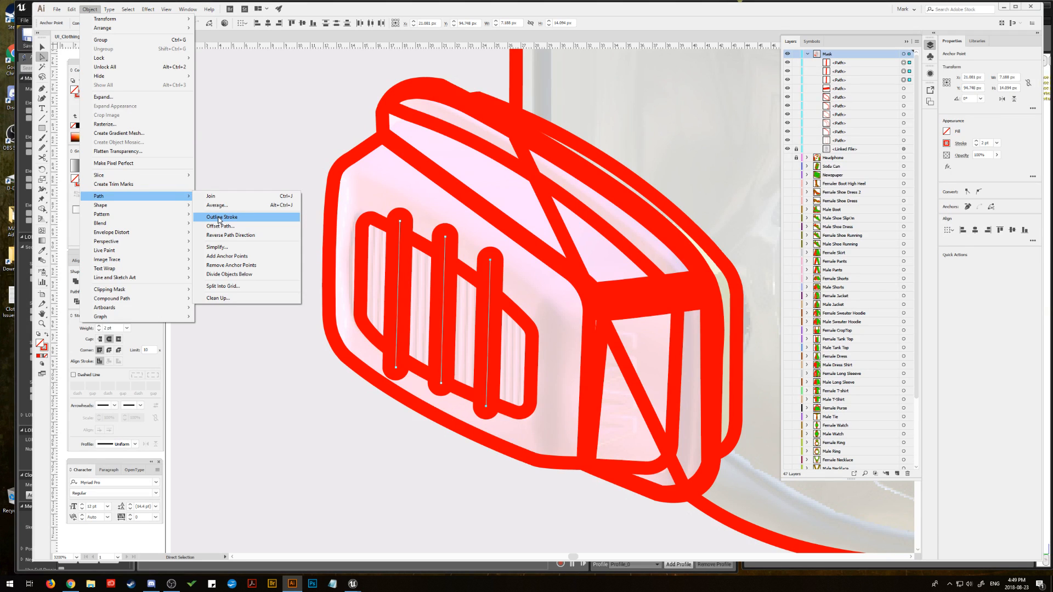
click(219, 218)
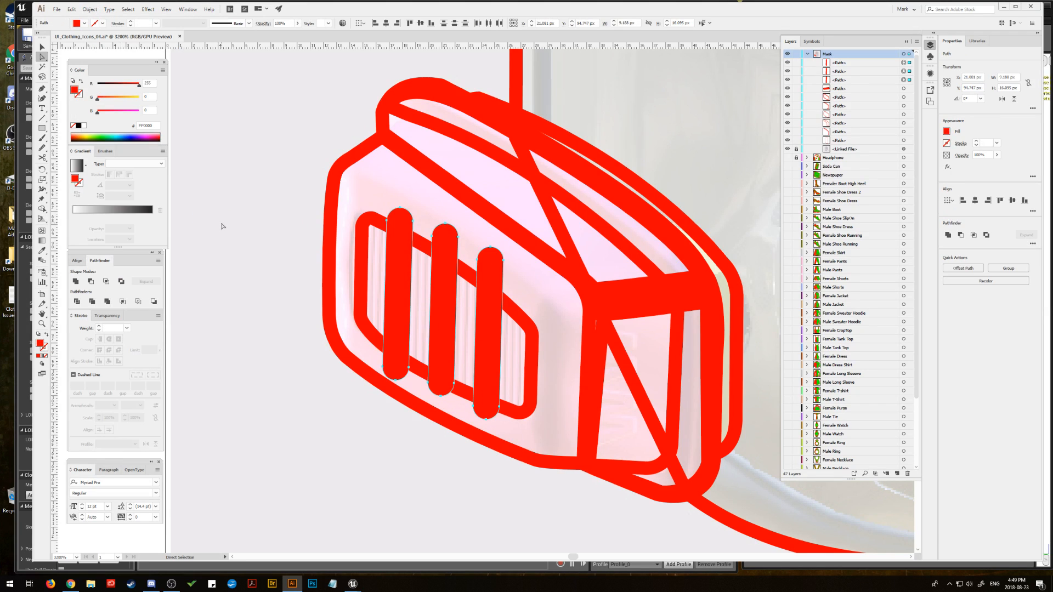
Step: Draw a closed red shape with the Pen tool covering the bar ends above the grille's upper edge
click(42, 89)
click(353, 214)
mouse_move(543, 342)
mouse_down()
mouse_move(602, 413)
mouse_move(545, 347)
mouse_up()
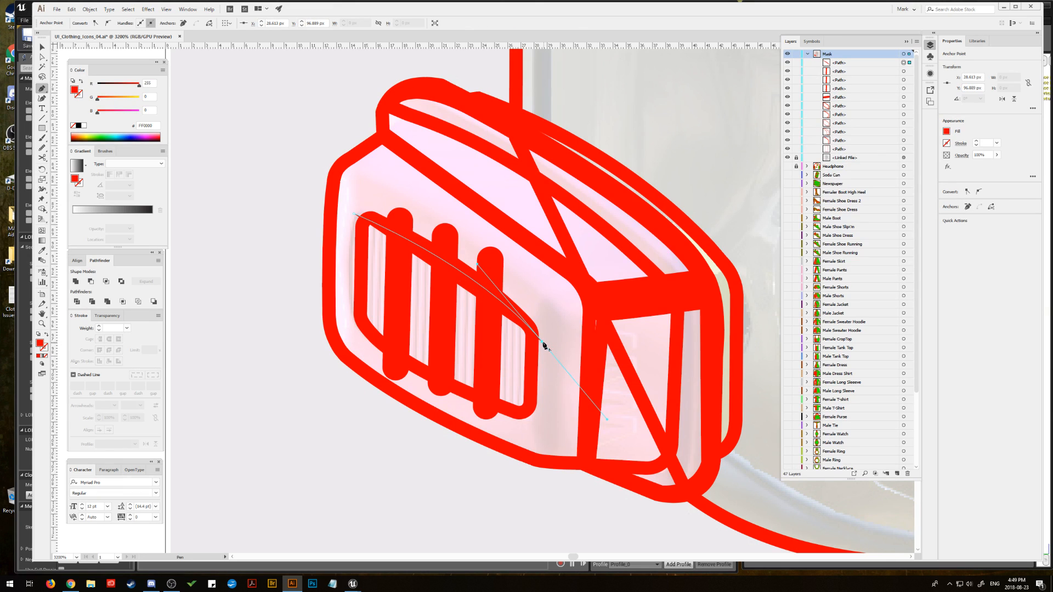
click(541, 273)
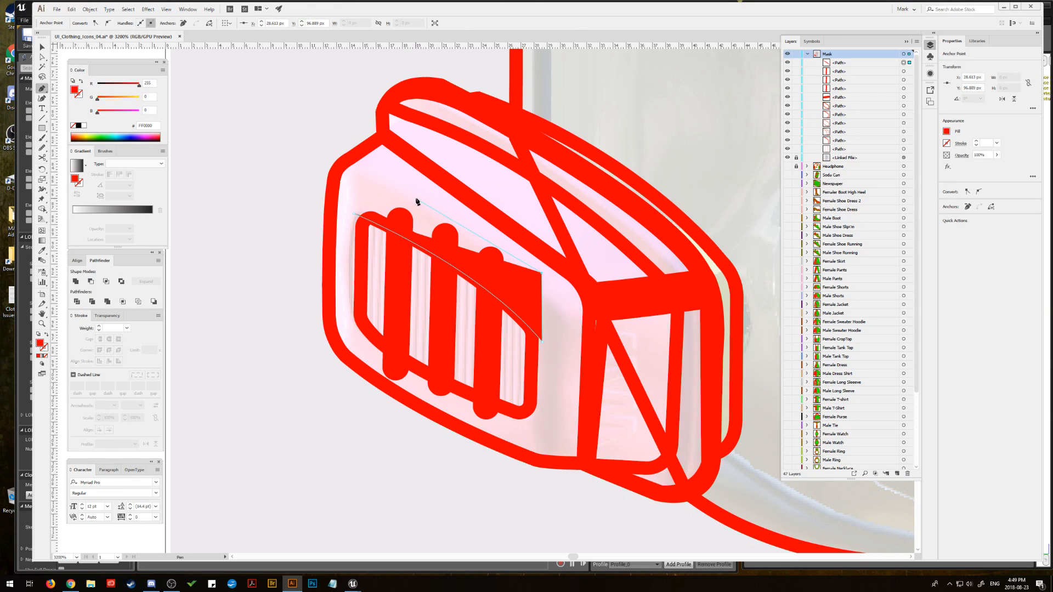
click(406, 187)
drag(354, 214, 337, 256)
Step: Unite the three outlined grille bars into a single compound path
click(43, 47)
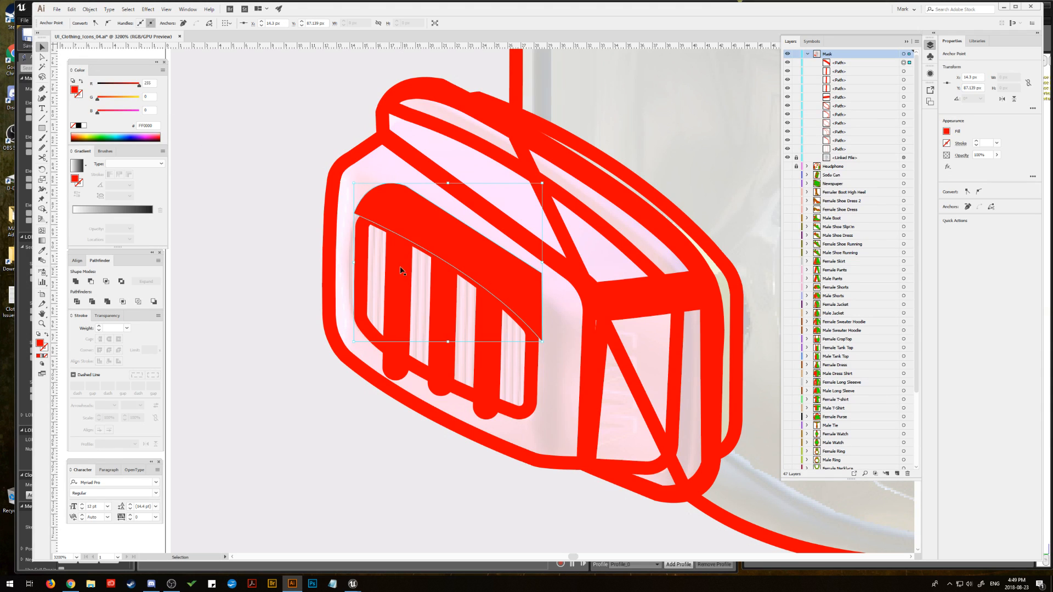
click(401, 270)
shift+click(447, 297)
shift+click(482, 317)
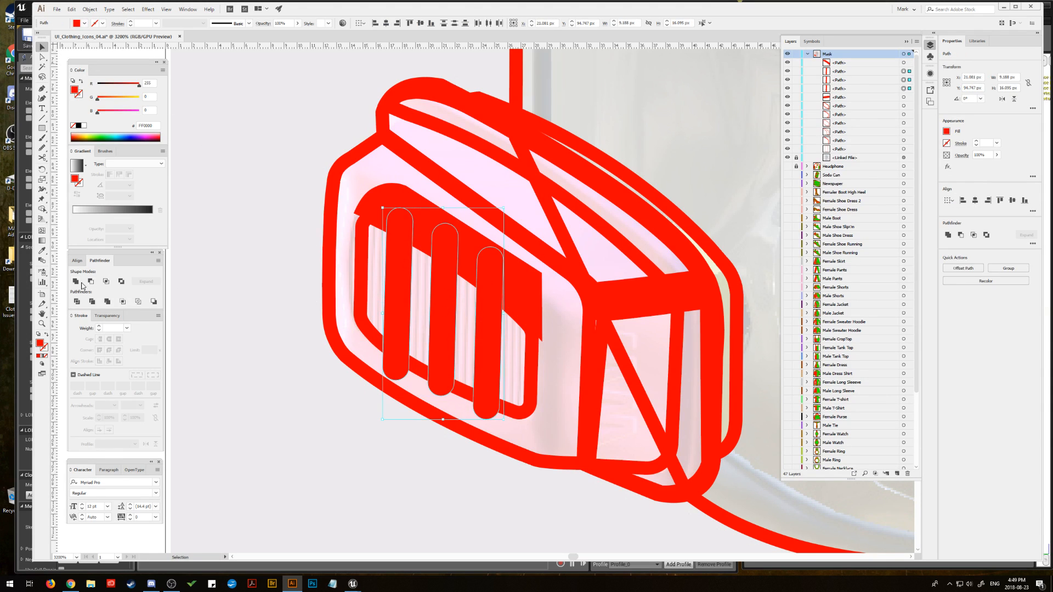
click(81, 285)
Step: Subtract the upper covering shape from the compound bars to trim their upper ends
click(410, 251)
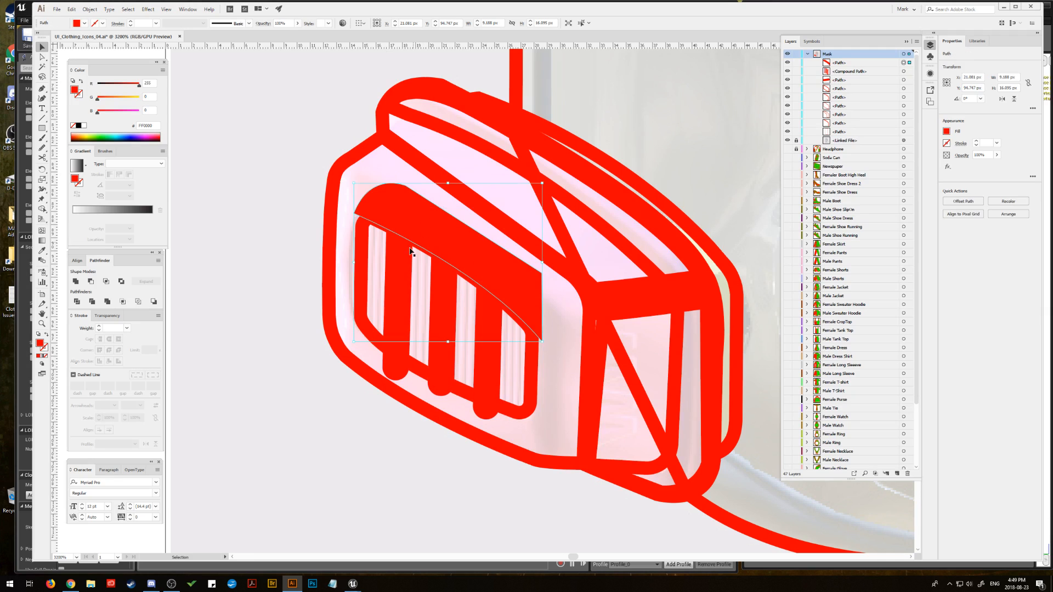
shift+click(408, 263)
click(91, 282)
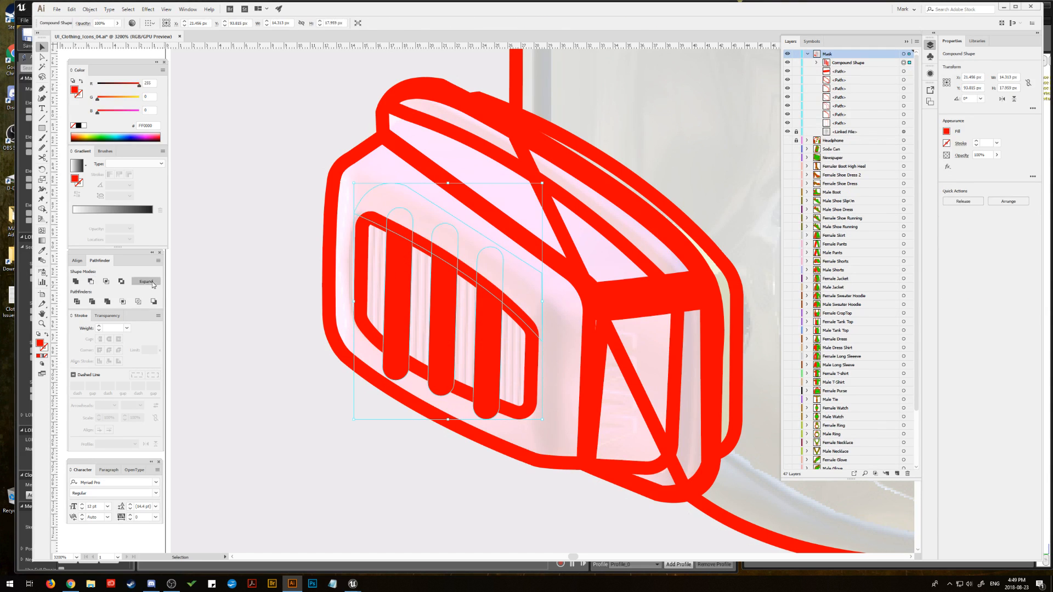
click(251, 139)
Step: Draw a closed red shape with the Pen tool covering the bar ends below the grille's lower edge
key(p)
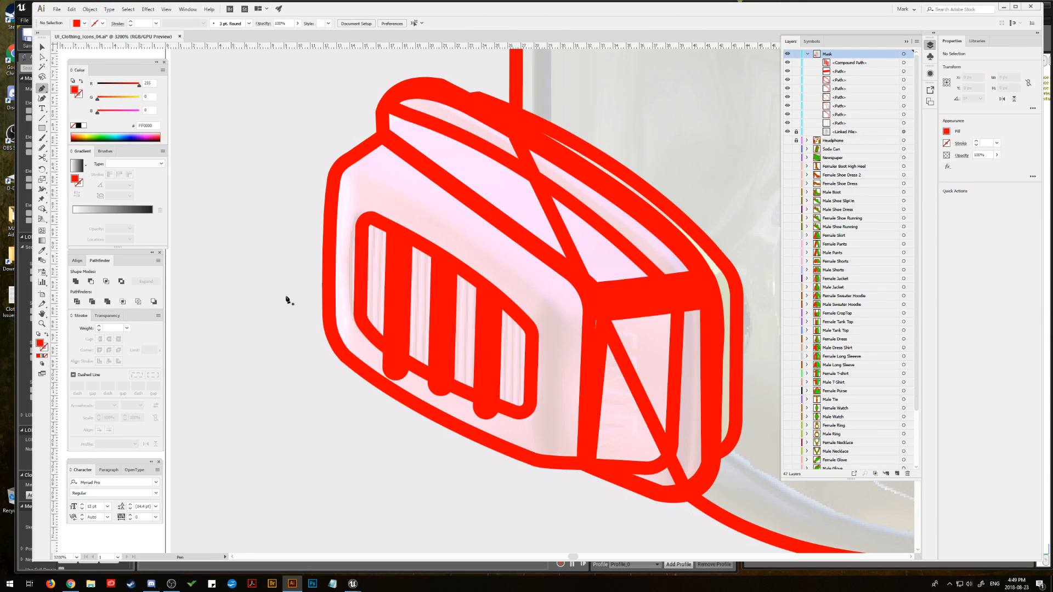
click(359, 313)
drag(524, 415, 681, 470)
click(523, 416)
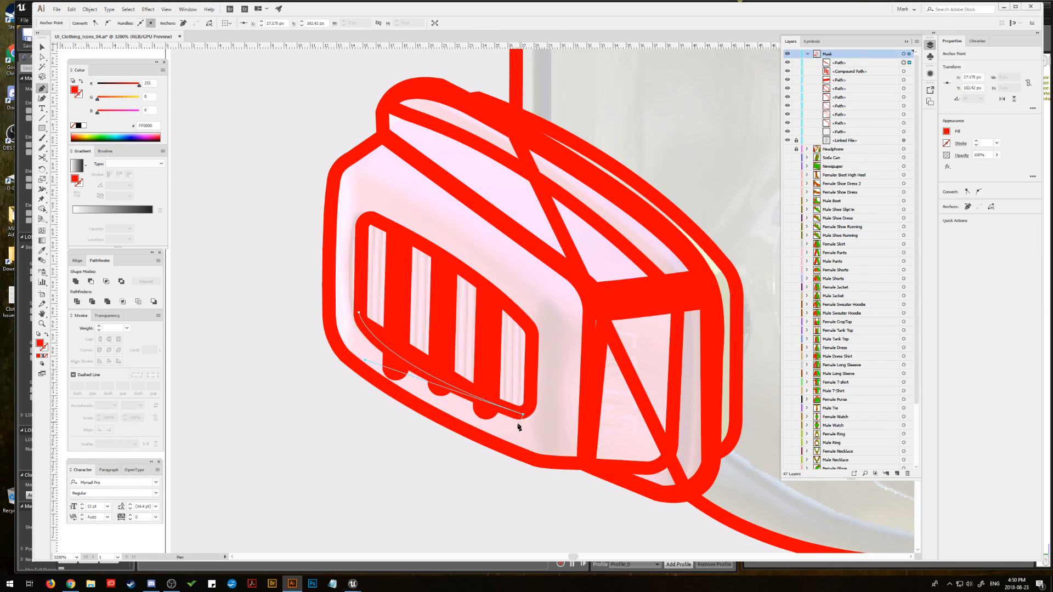
click(509, 430)
click(474, 423)
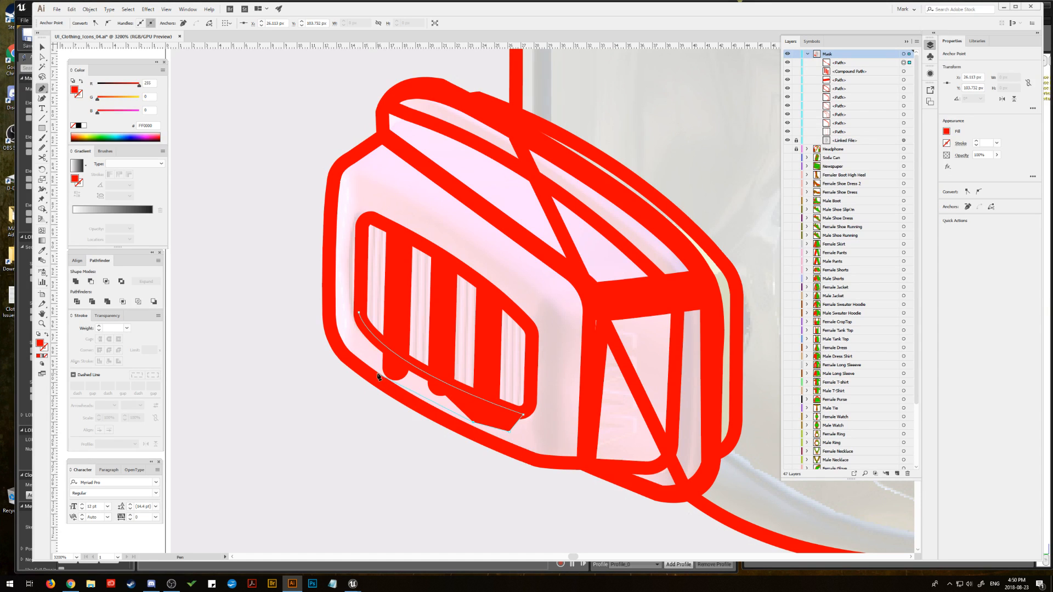
drag(369, 368, 367, 292)
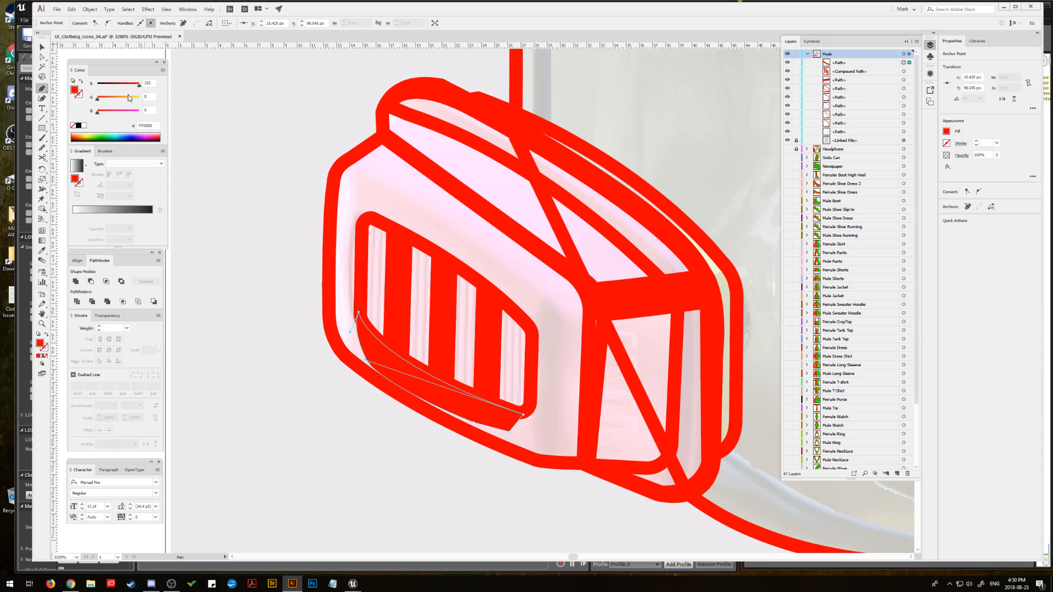
Step: Subtract the lower covering shape from the grille bars to trim their lower ends along the frame
click(42, 47)
shift+click(392, 300)
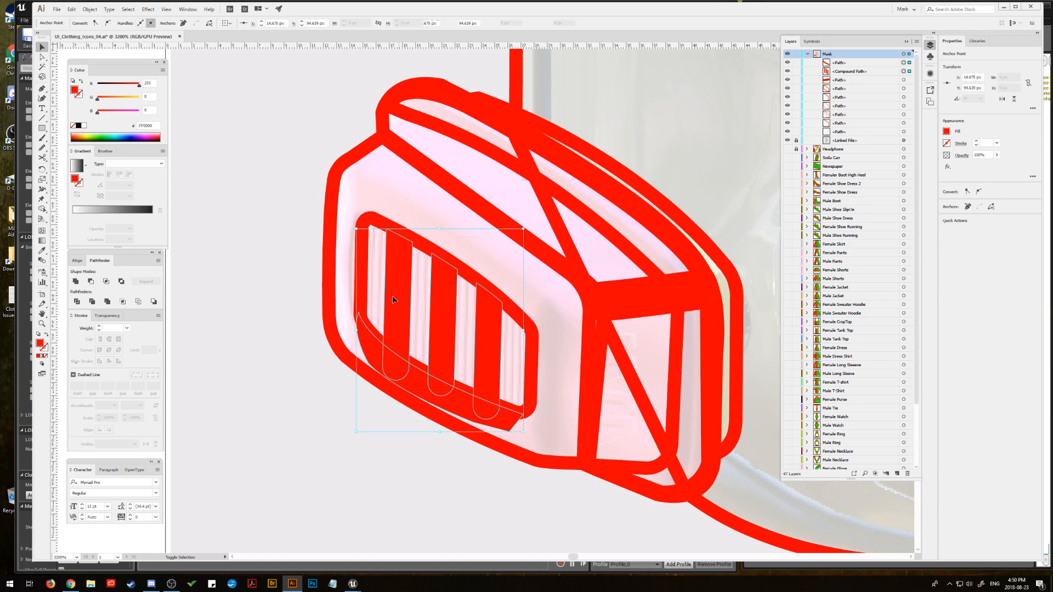
click(91, 281)
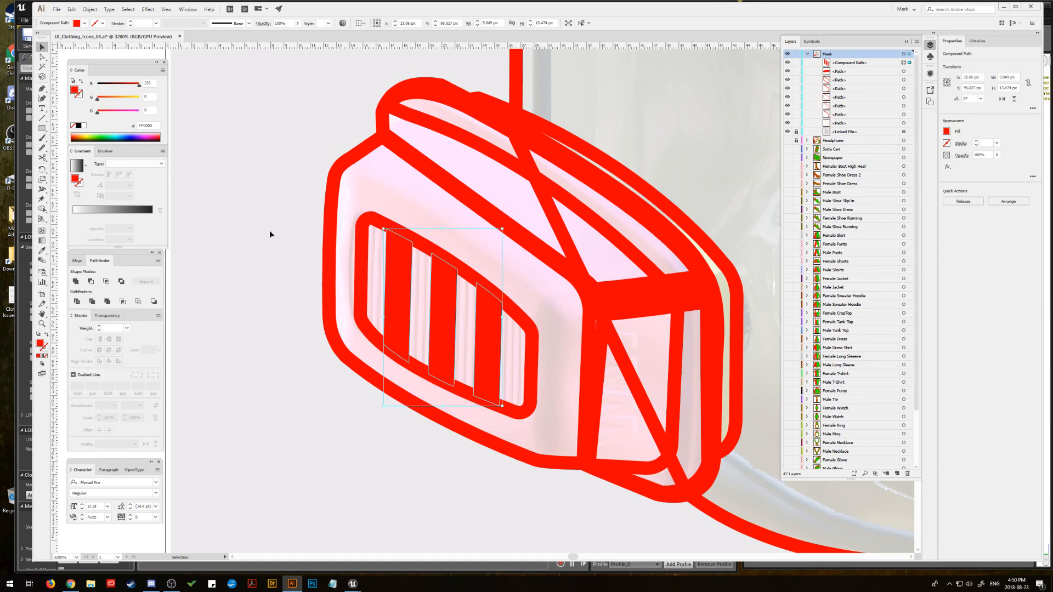
click(275, 214)
Step: Hide the long mask contour path that crosses the filter
drag(415, 247, 354, 222)
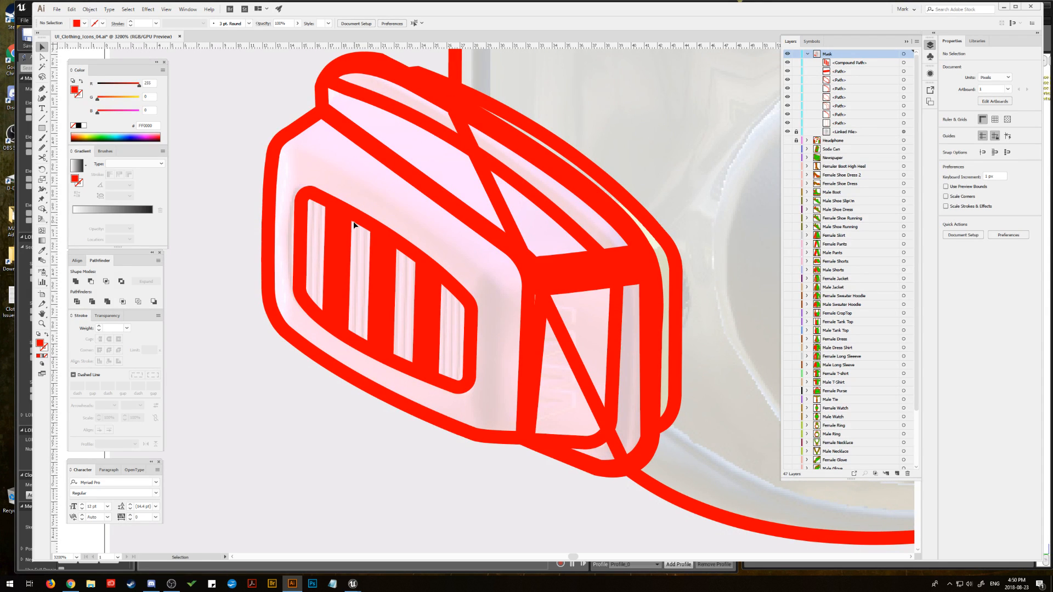
click(455, 78)
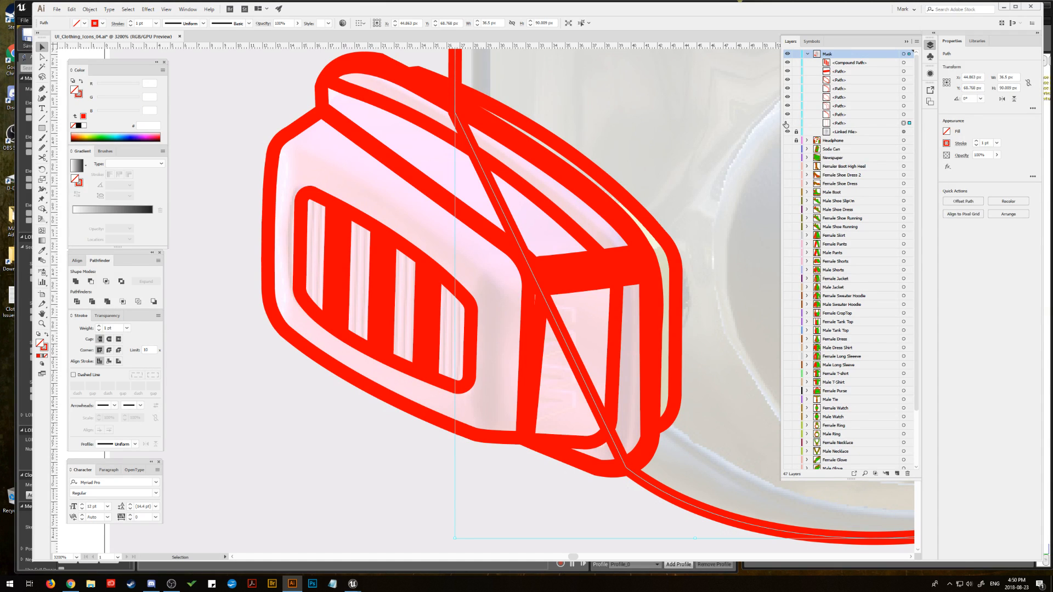
click(787, 123)
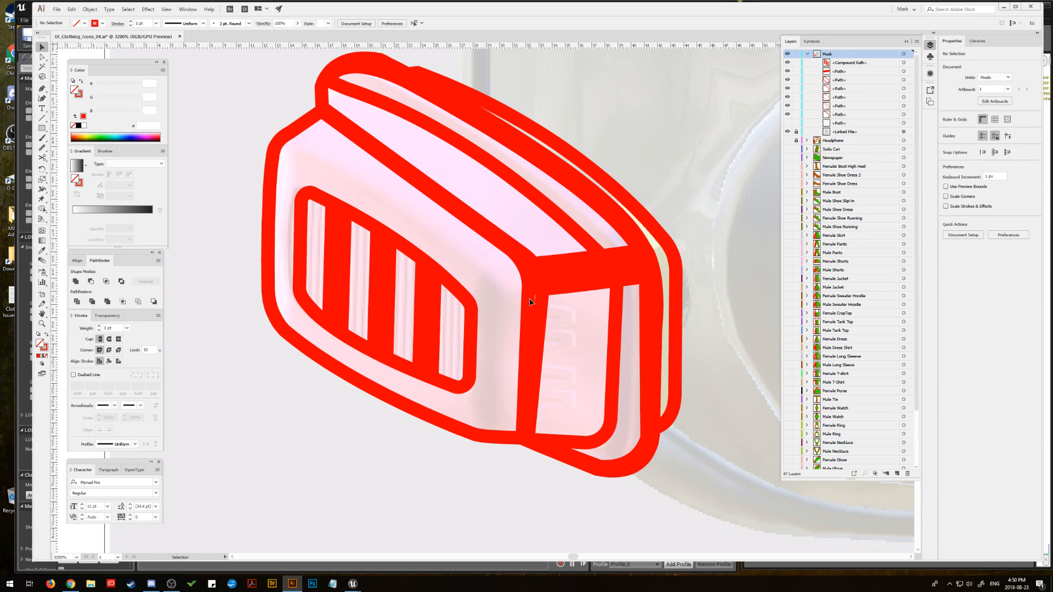
Step: Give the outermost contour behind the filter a solid red fill
click(530, 326)
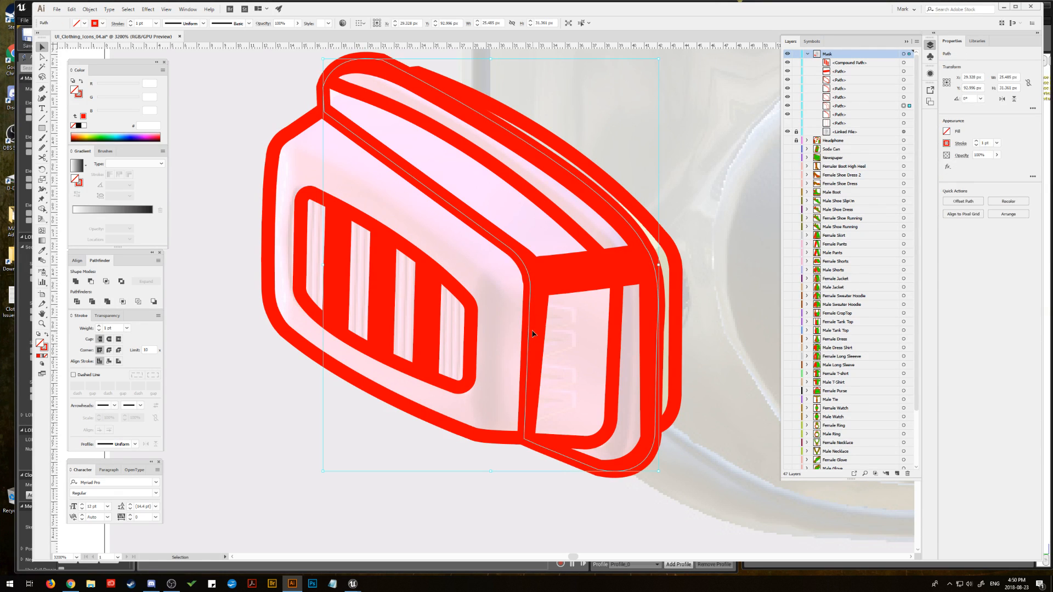
click(44, 57)
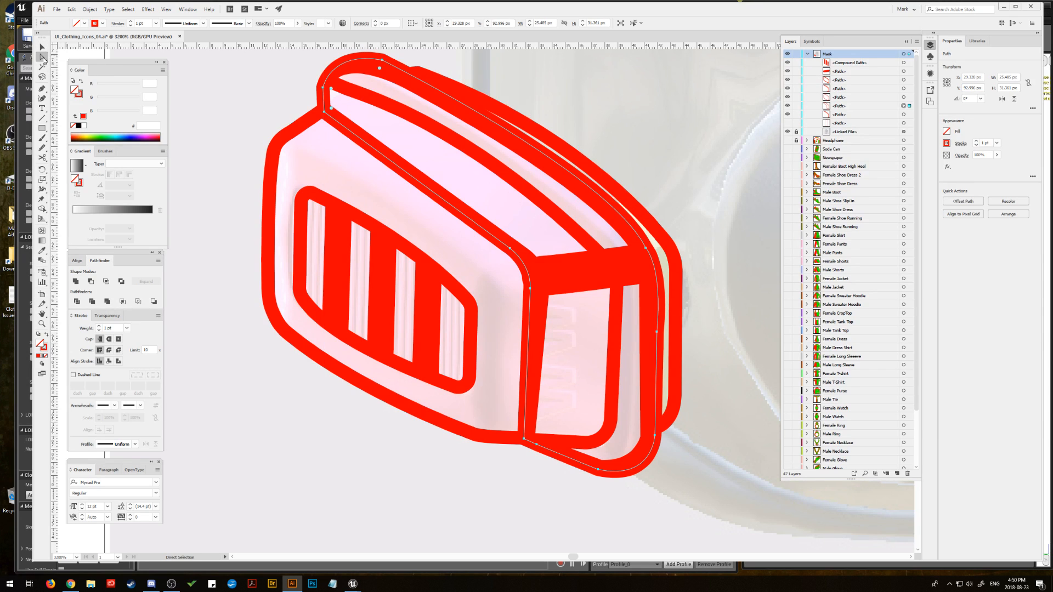
click(42, 47)
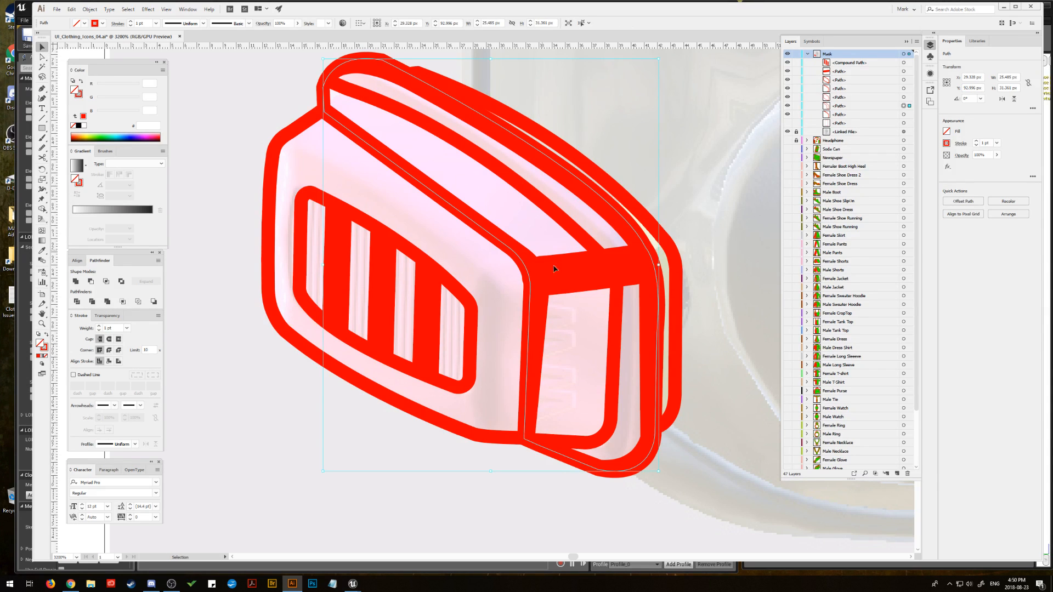
click(675, 305)
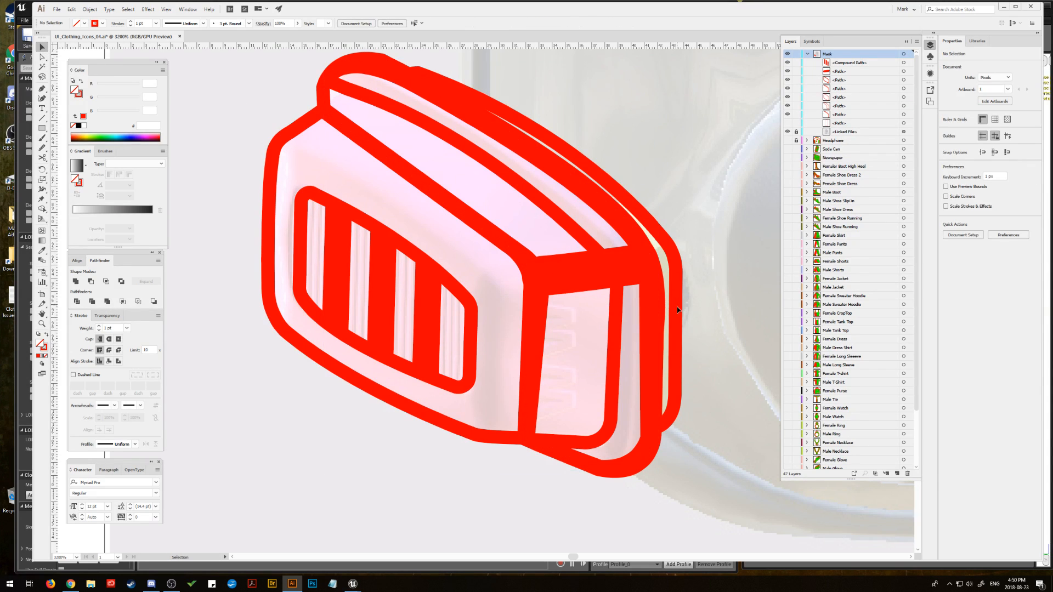
click(673, 303)
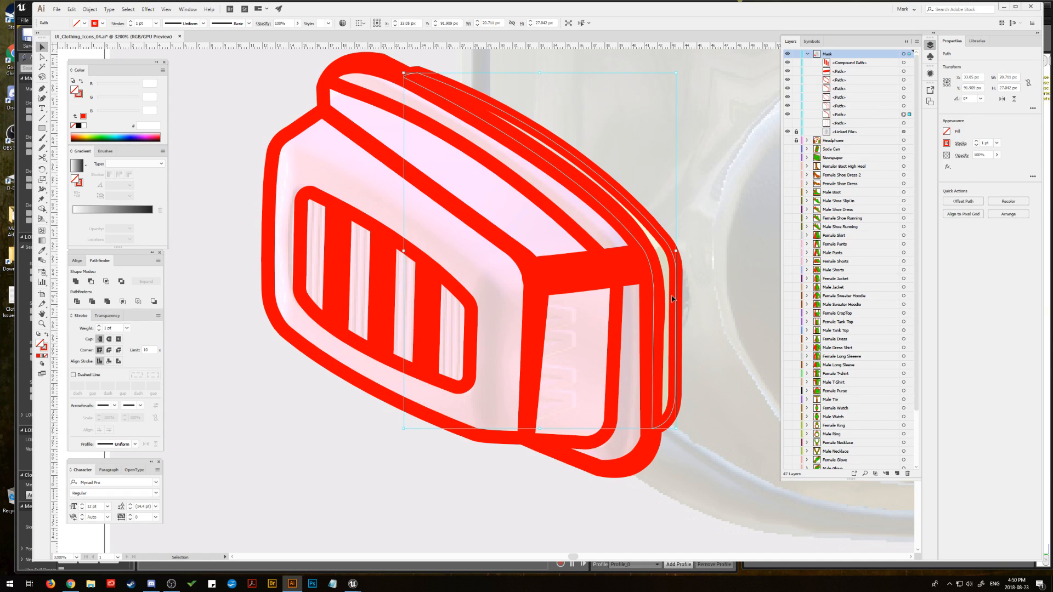
click(38, 355)
click(202, 153)
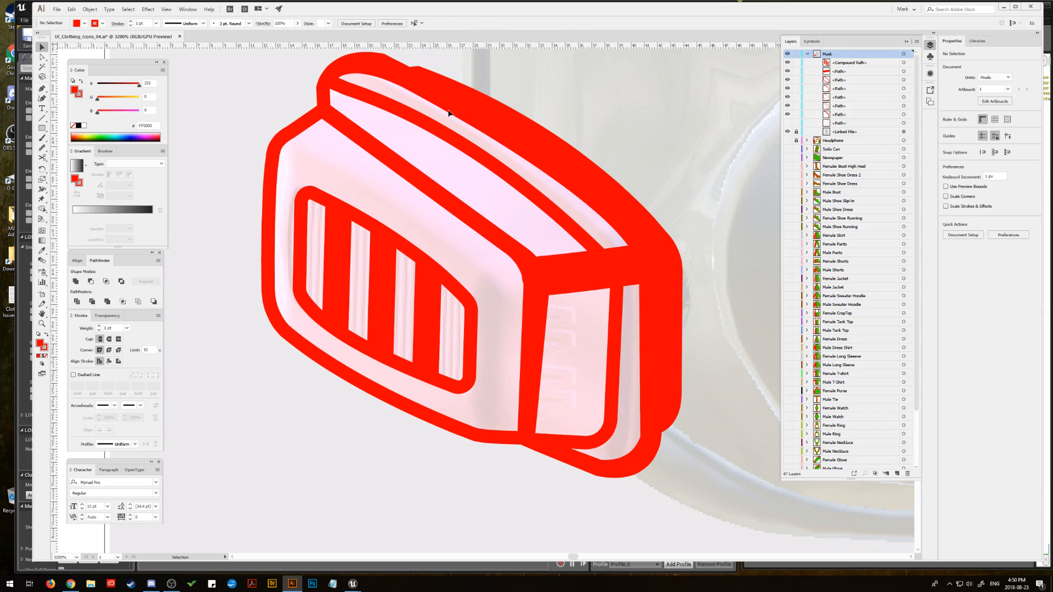
Step: Shift the red-filled outer shape slightly away from the filter and convert its stroke with Outline Stroke
click(528, 129)
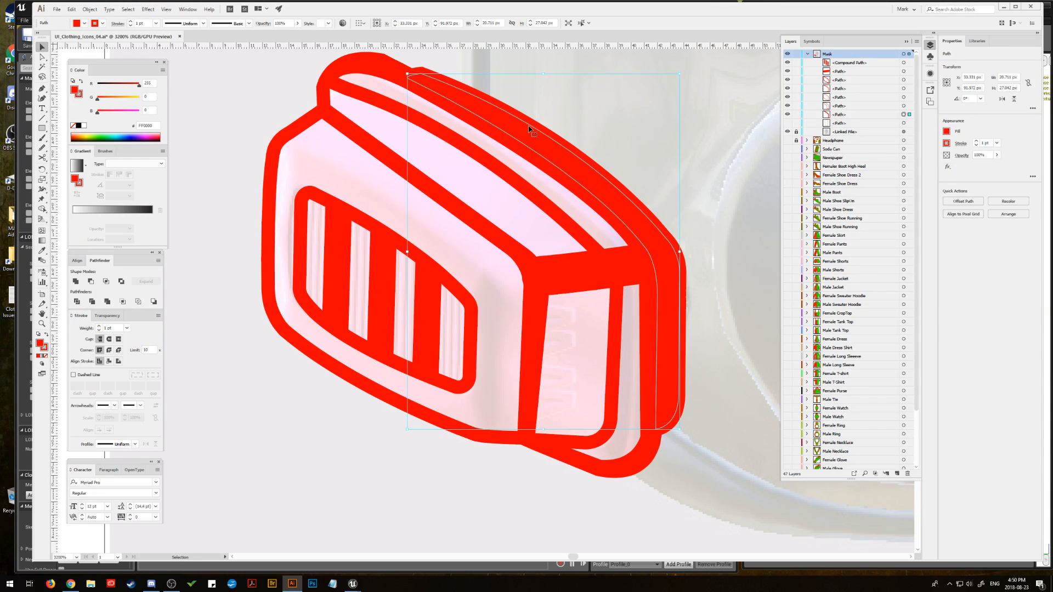
drag(528, 129, 530, 127)
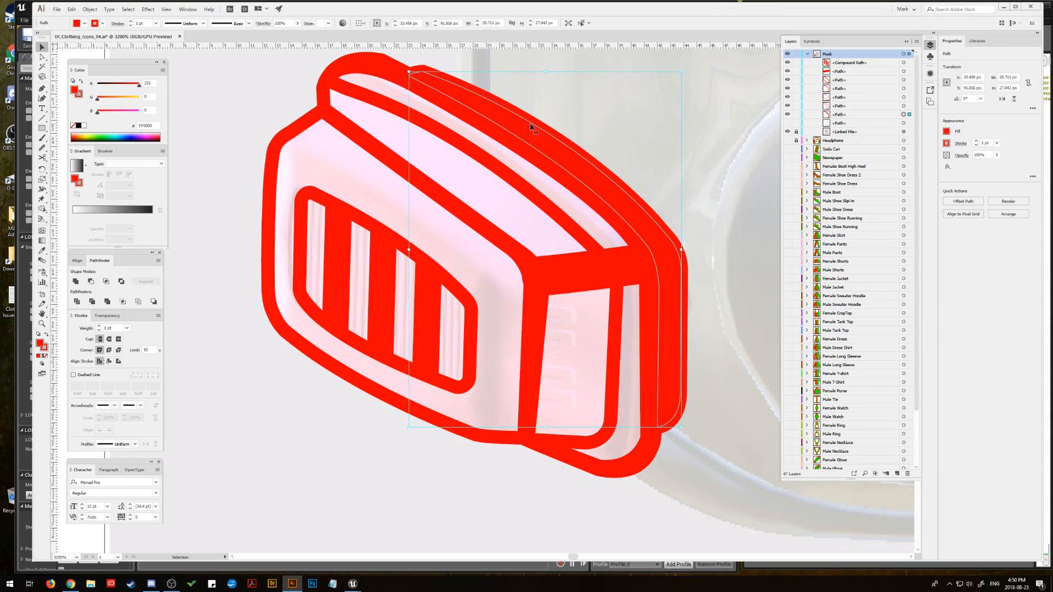
click(90, 9)
mouse_move(100, 198)
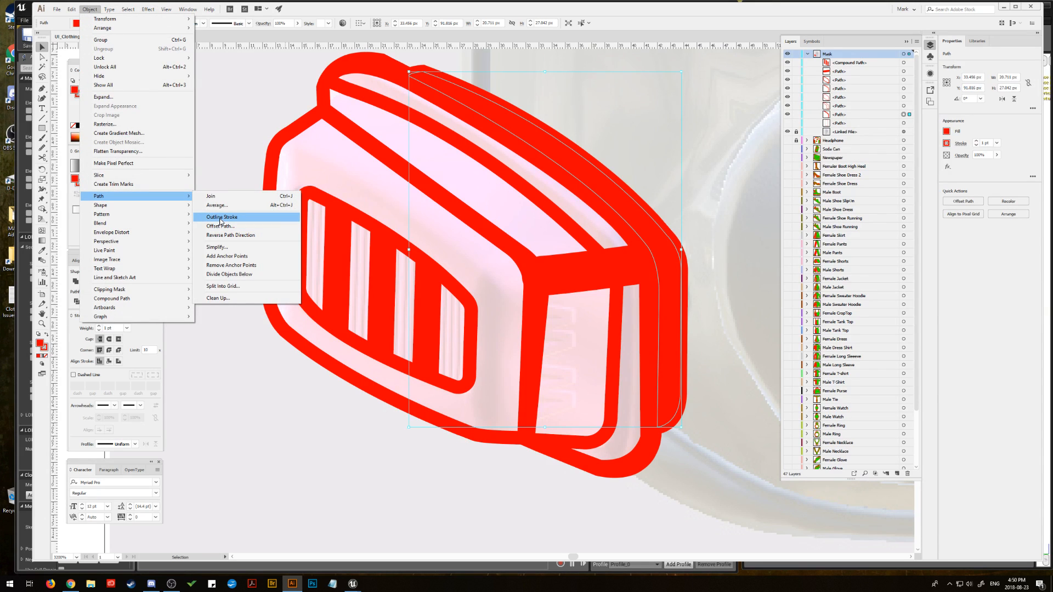
click(221, 221)
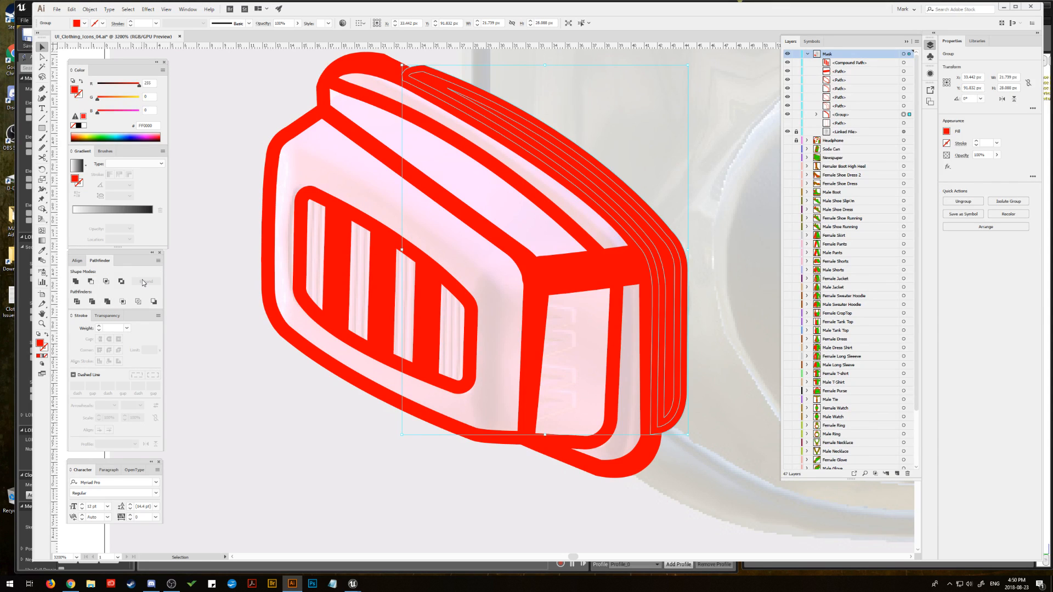
Step: Ungroup the outlined outer shape and unite its pieces into one solid path
click(89, 10)
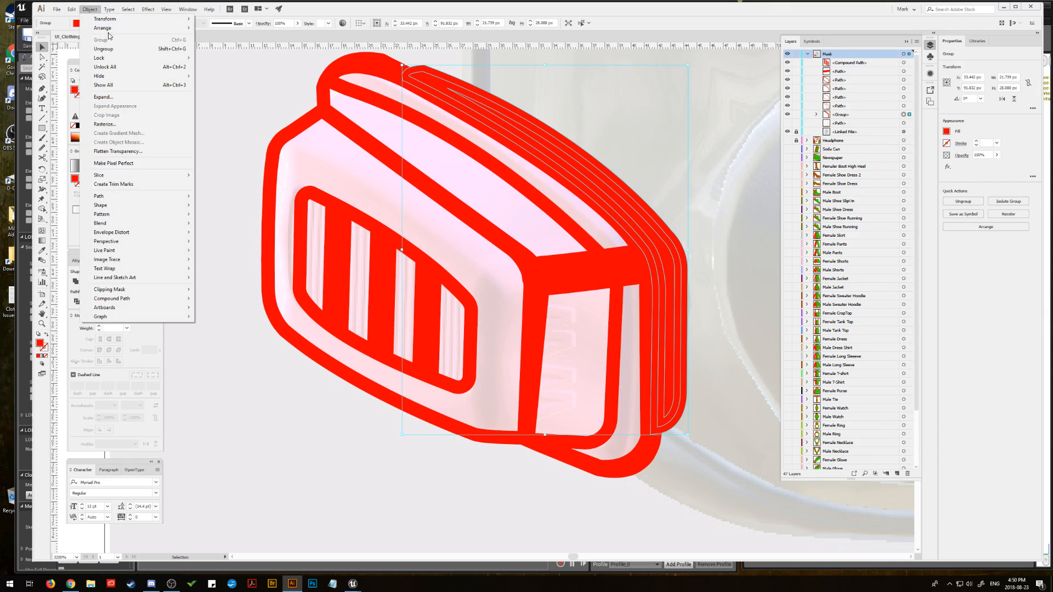
click(101, 51)
click(76, 282)
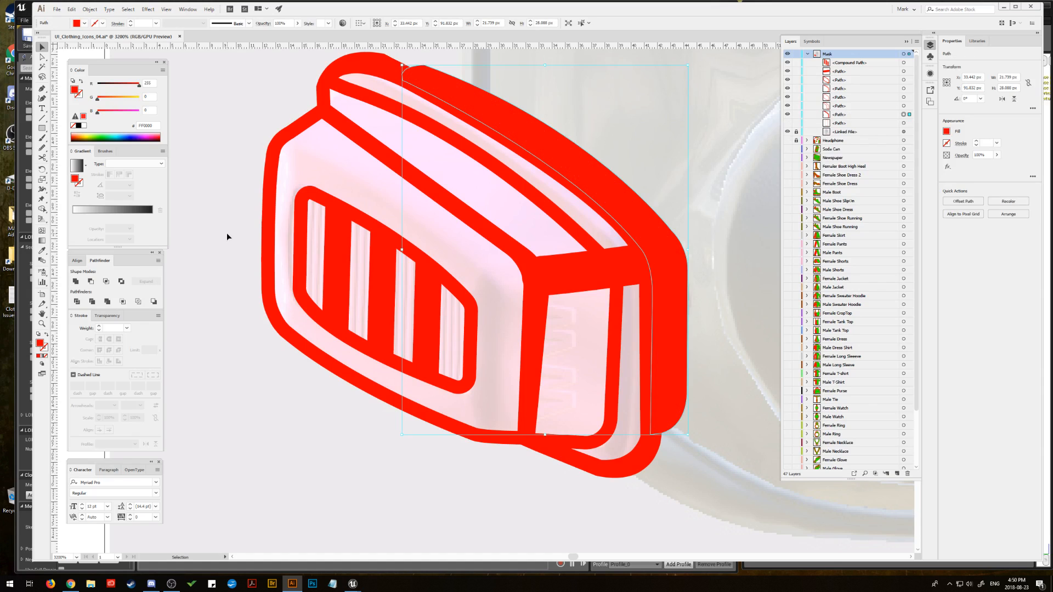
click(331, 258)
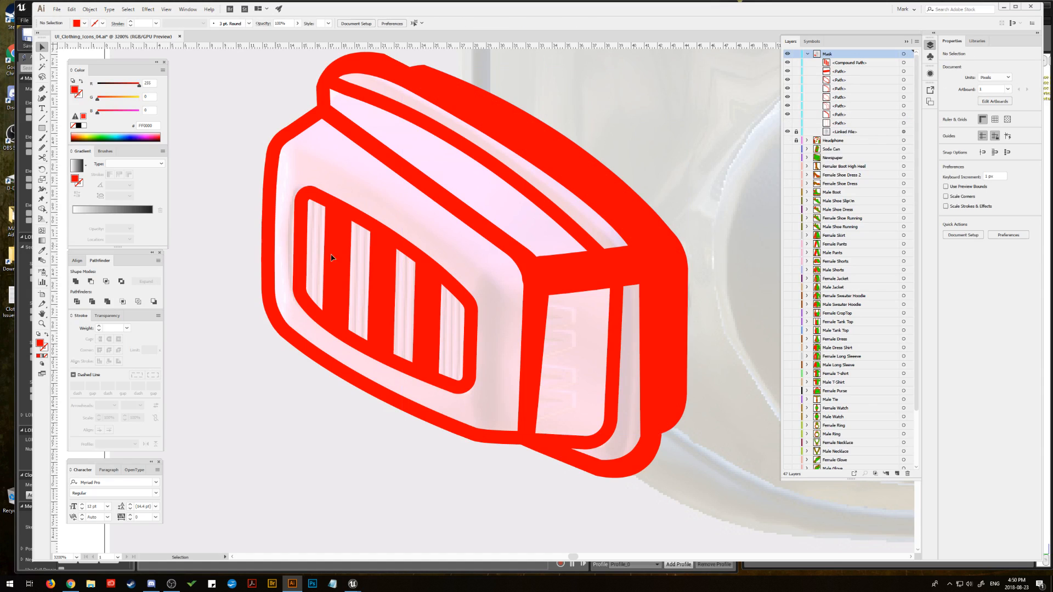
click(465, 93)
key(a)
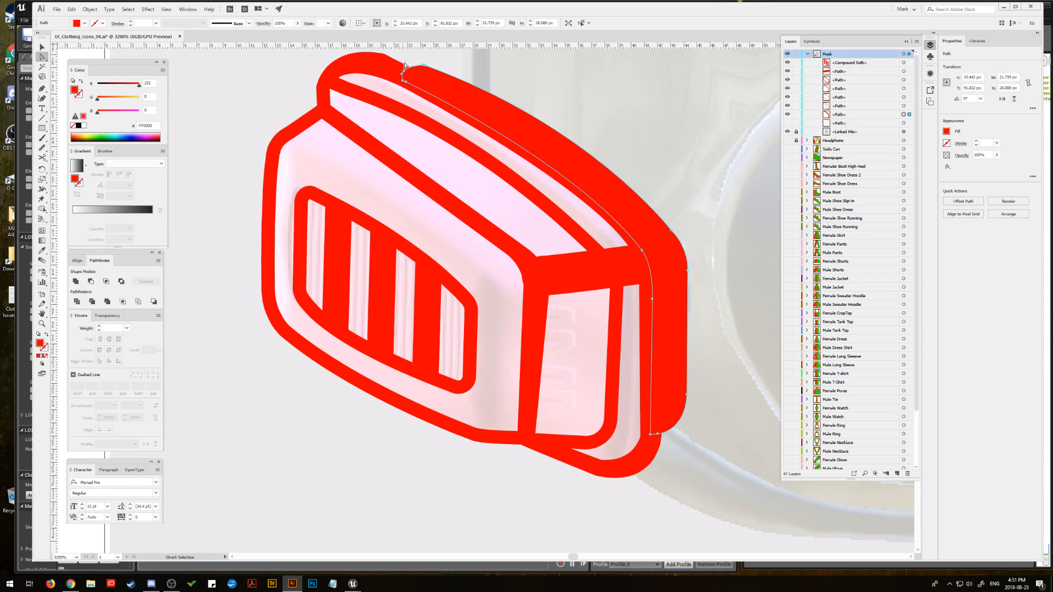
click(404, 64)
click(424, 66)
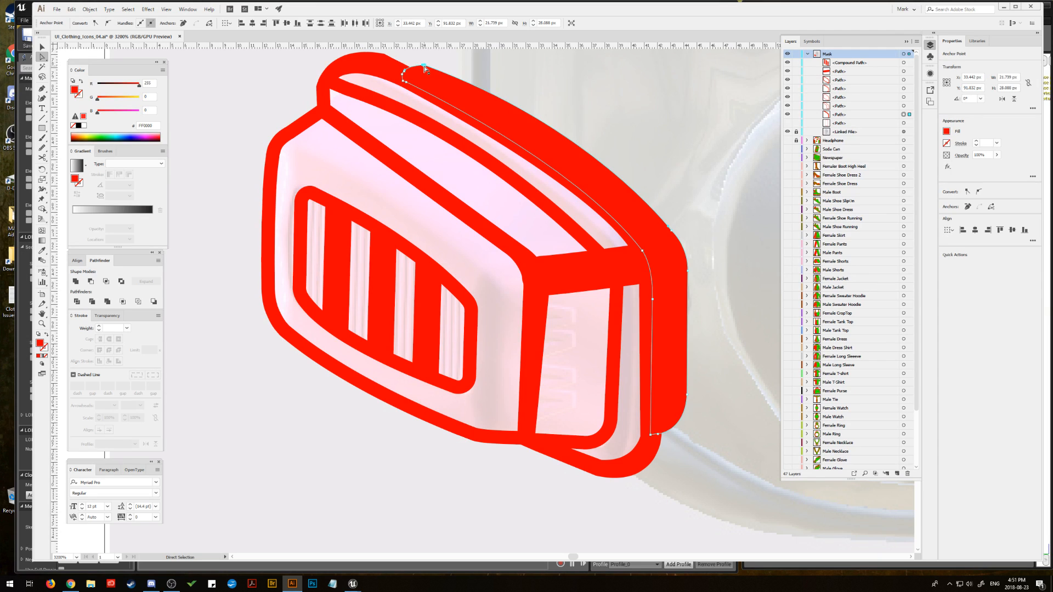
click(204, 136)
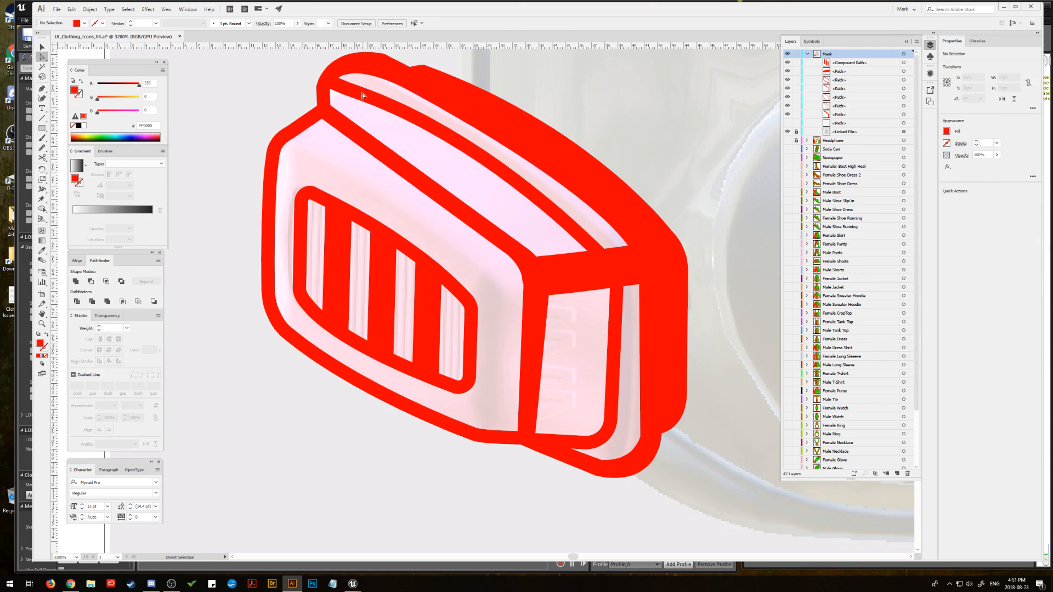
Step: Reshape the upper-left end of the filter's inner rim path by repositioning its anchor points
click(331, 85)
click(332, 80)
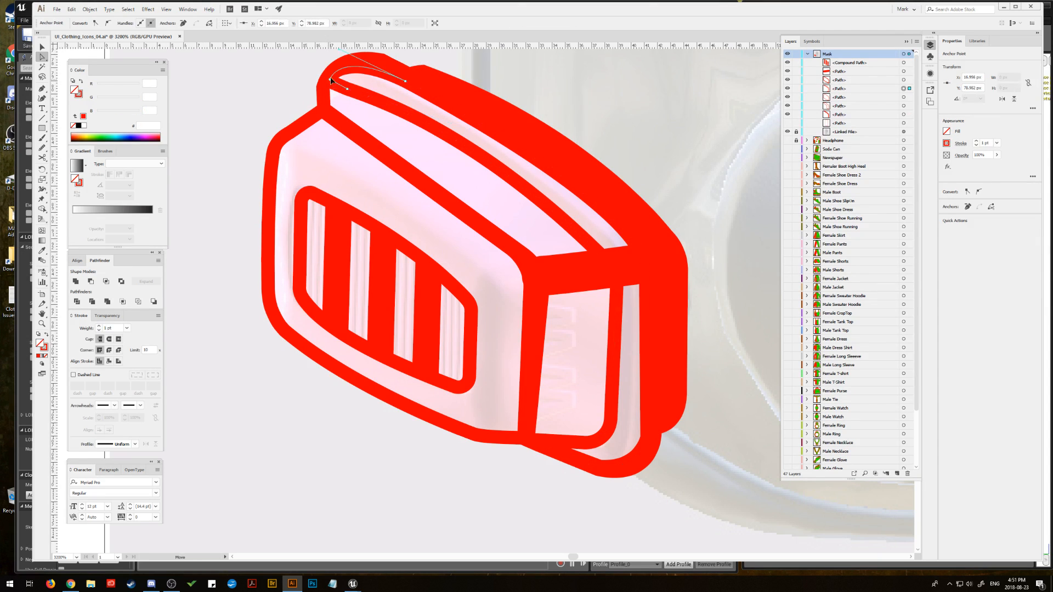
mouse_move(331, 80)
mouse_down()
mouse_move(339, 73)
mouse_move(300, 86)
mouse_move(336, 81)
mouse_up()
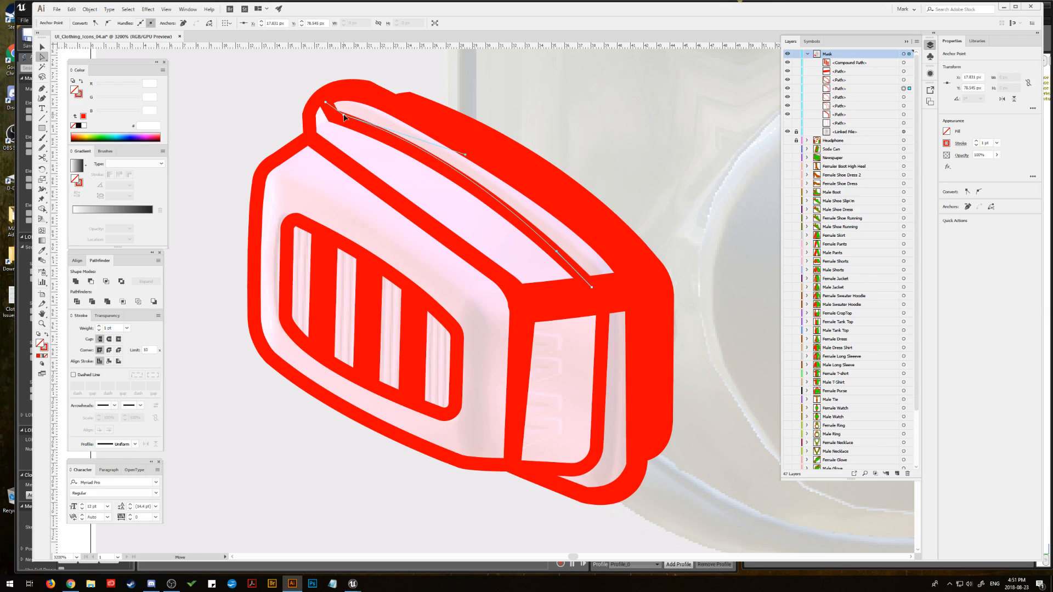
click(333, 115)
drag(333, 113, 331, 115)
click(312, 129)
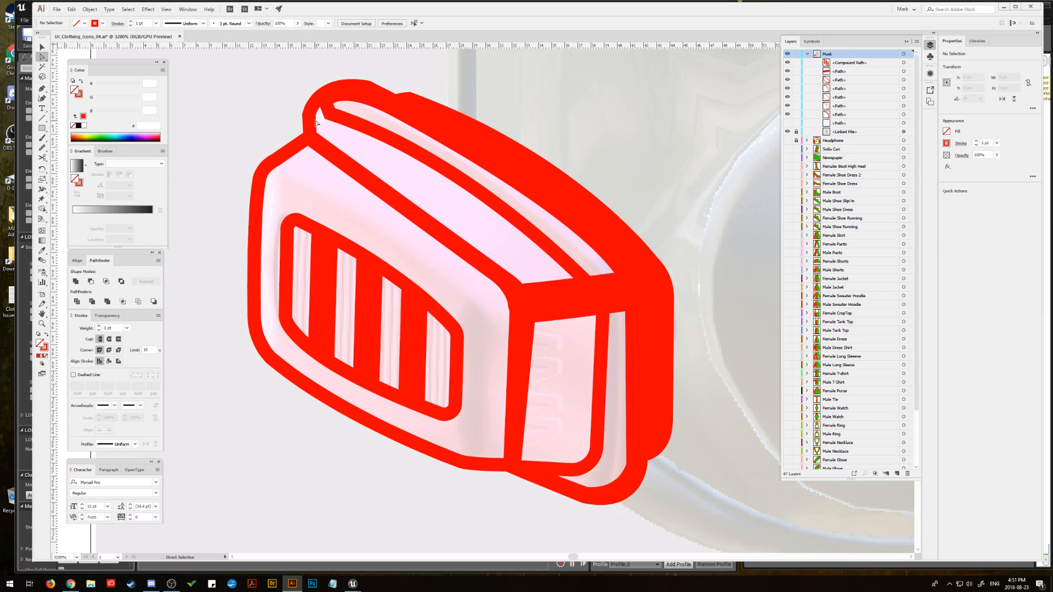
Step: Pull the upper-left anchor of the filter's back contour slightly inward and adjust the curve handle above it
click(311, 127)
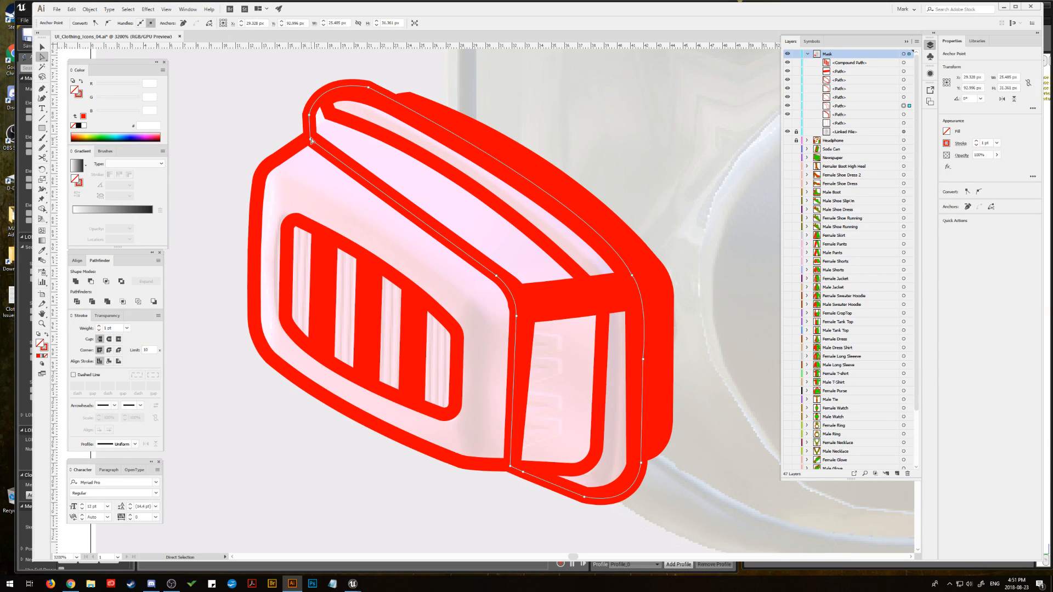
mouse_move(310, 117)
mouse_down()
mouse_move(331, 119)
mouse_move(308, 137)
mouse_move(329, 120)
mouse_move(319, 128)
mouse_up()
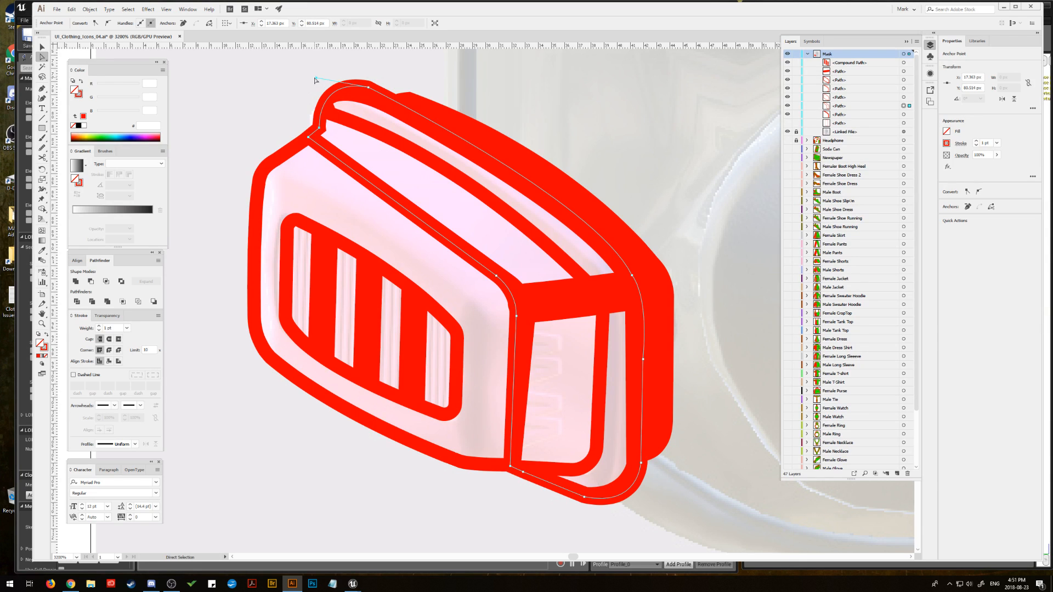
drag(316, 80, 307, 78)
click(329, 115)
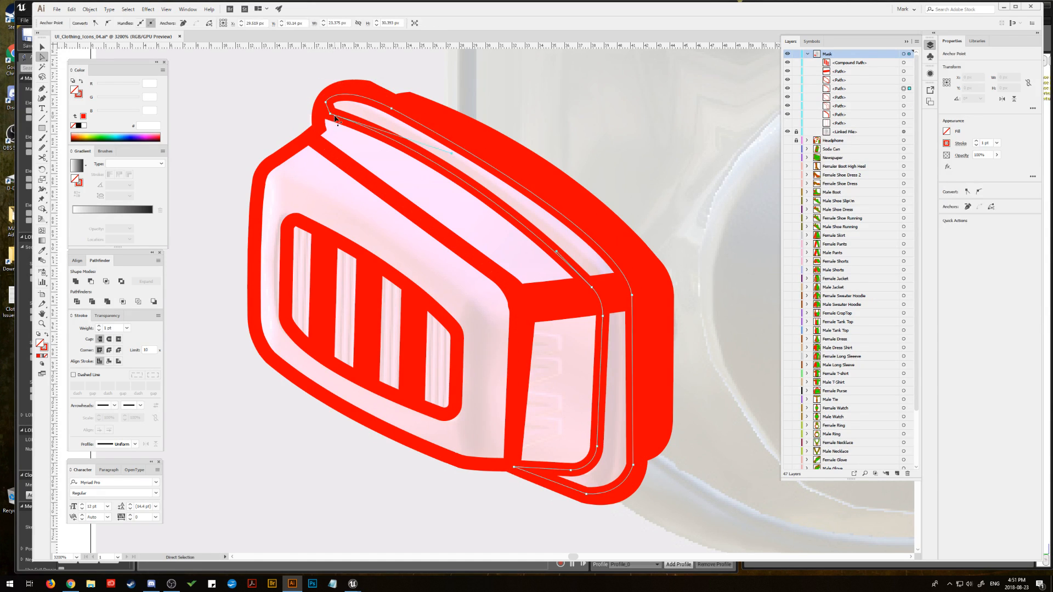
click(320, 129)
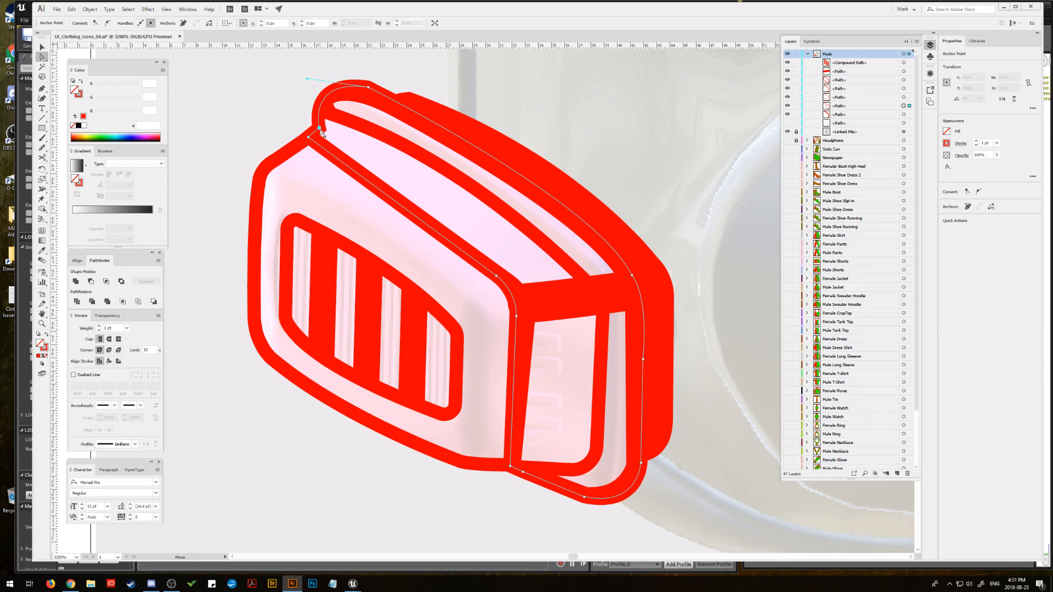
drag(320, 130, 318, 129)
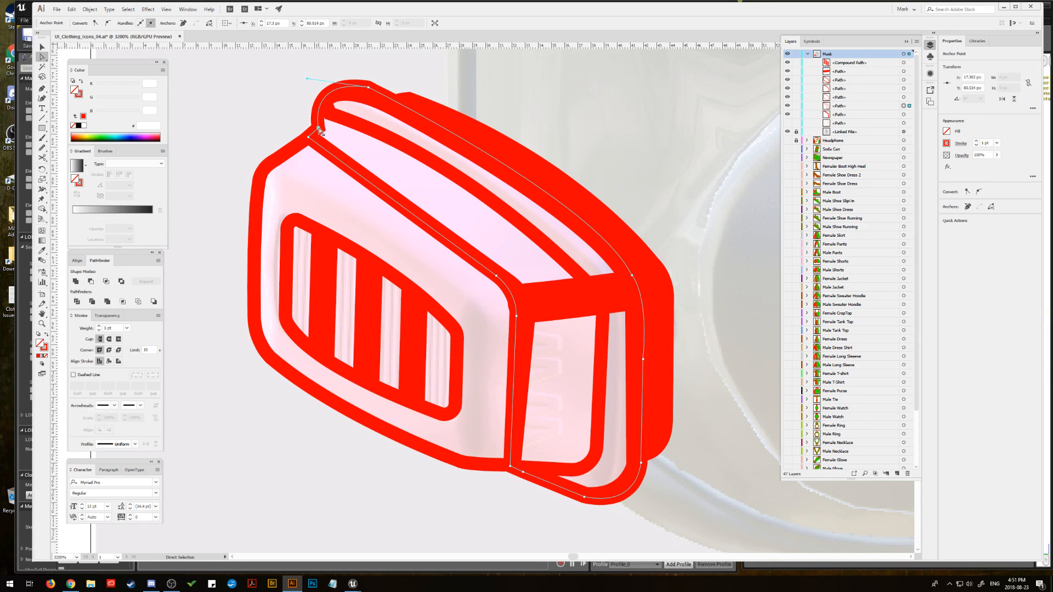
Step: Round the top corner of the back contour and nudge the inner rim path slightly to the left
click(368, 96)
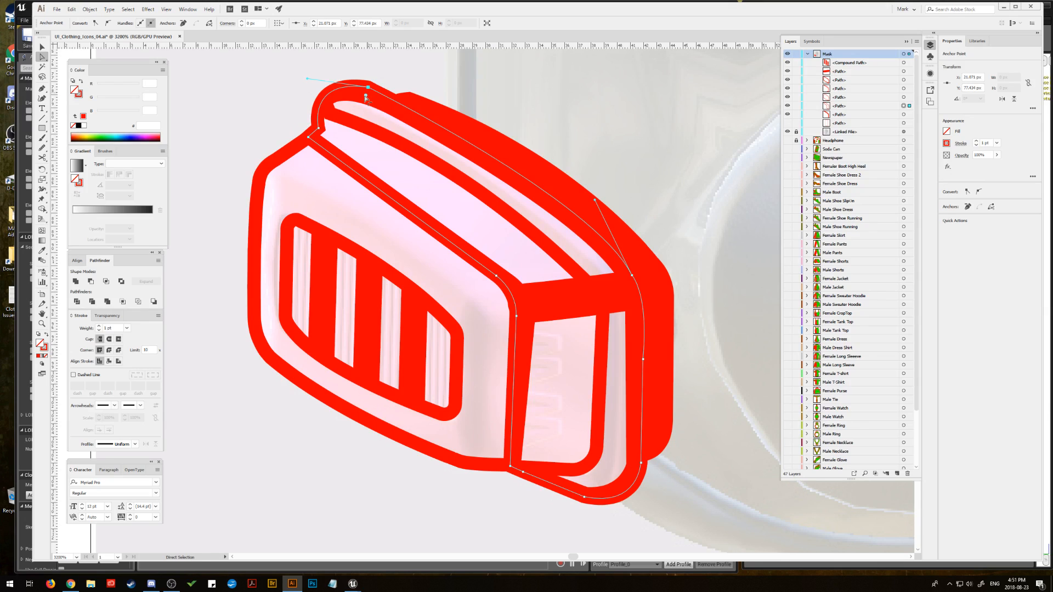
click(366, 96)
drag(360, 164, 361, 163)
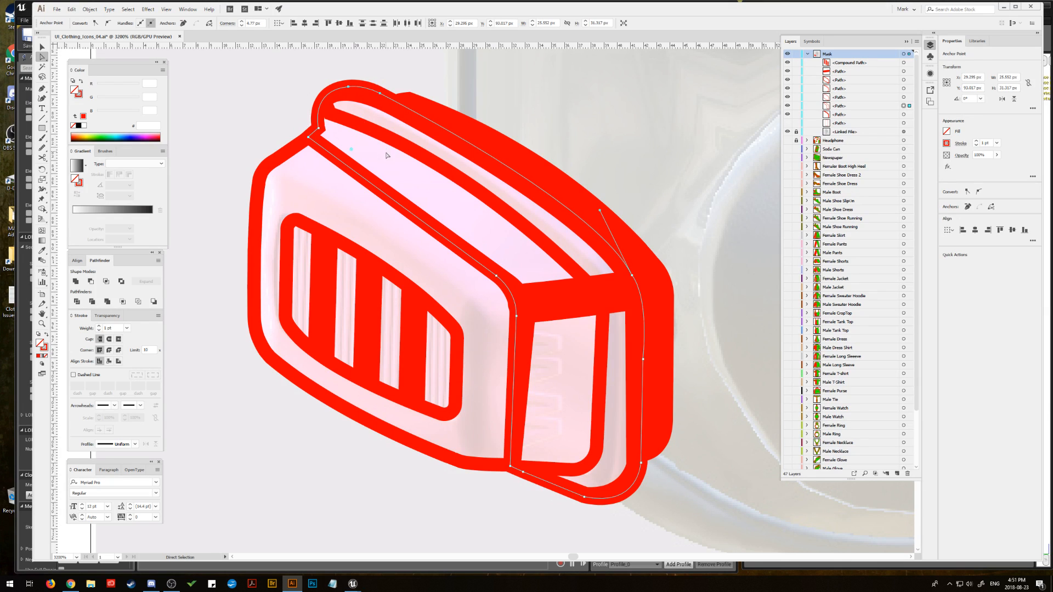
click(42, 48)
click(209, 72)
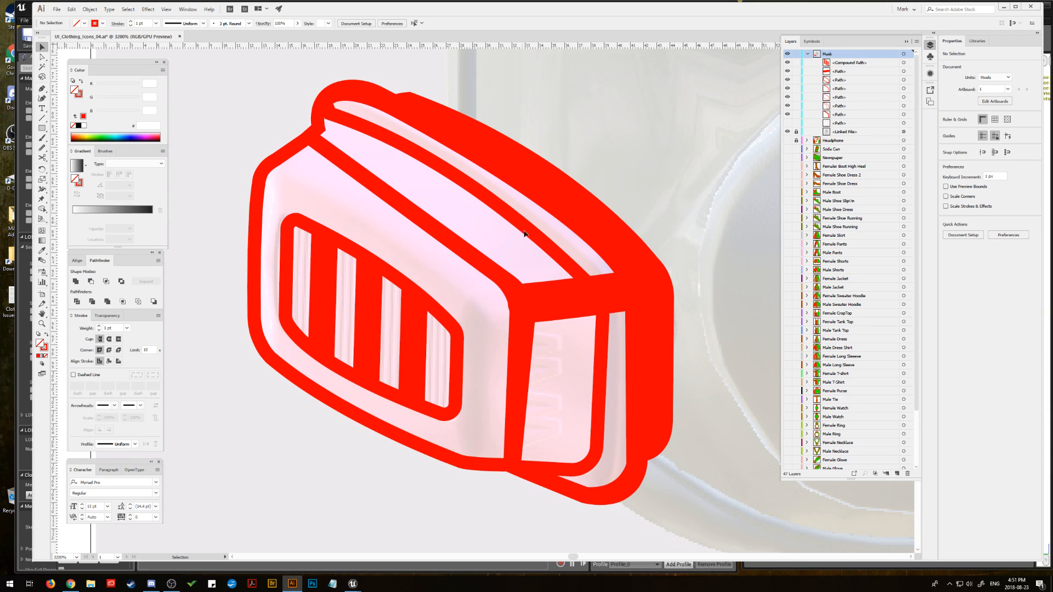
click(500, 209)
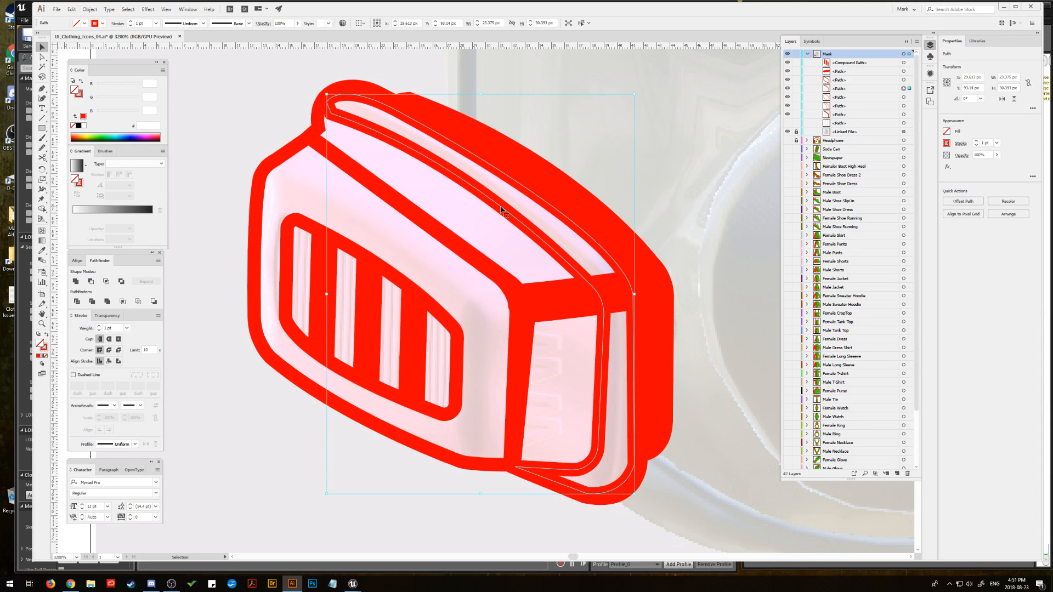
drag(500, 209, 499, 209)
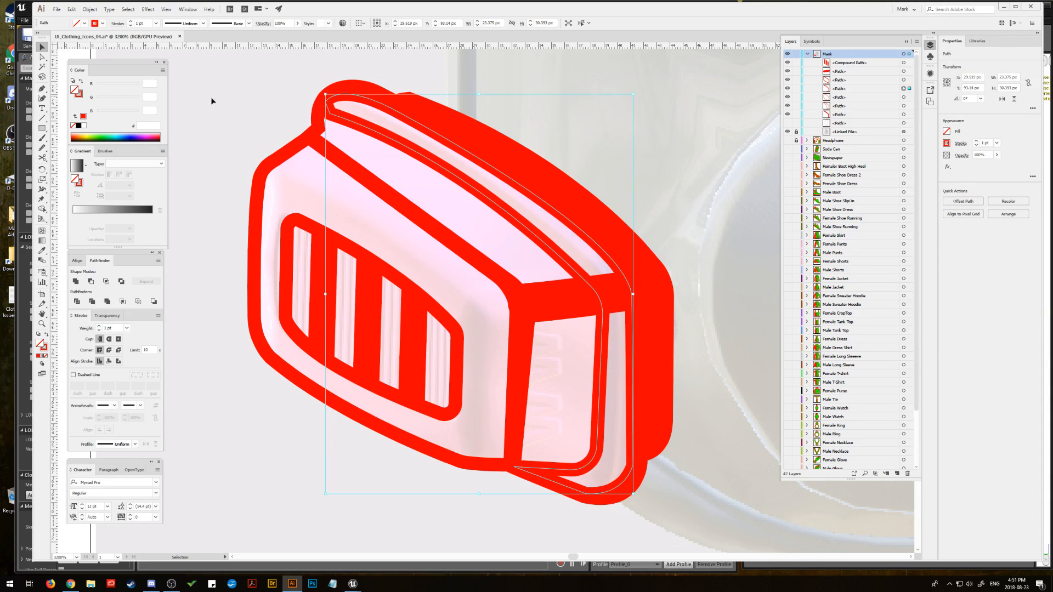
Step: Draw a closed patch with the Pen tool over the gap at the filter's upper-left corner and give it a solid red fill
click(42, 88)
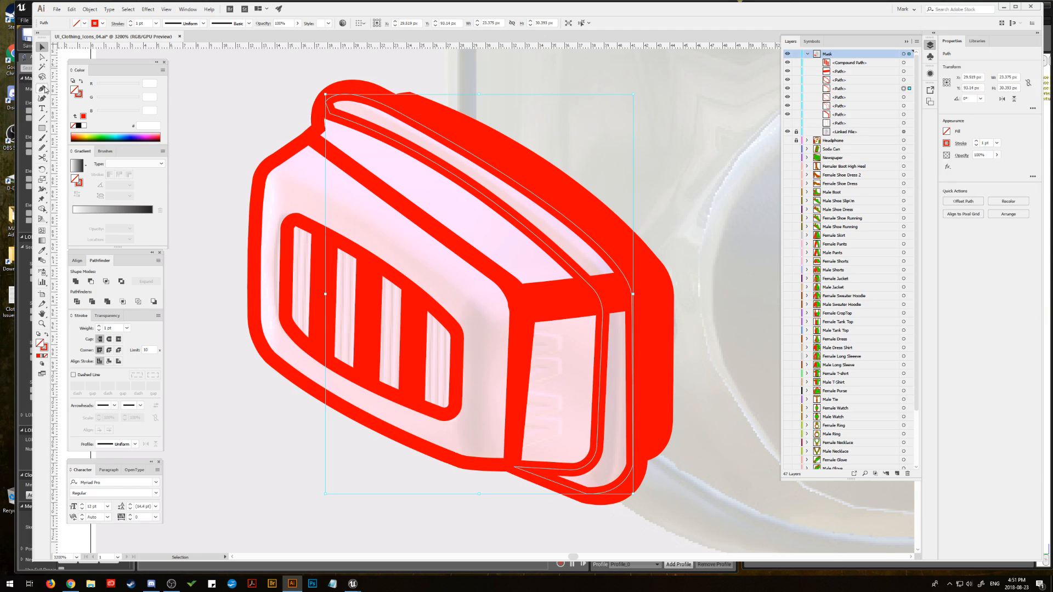
click(302, 141)
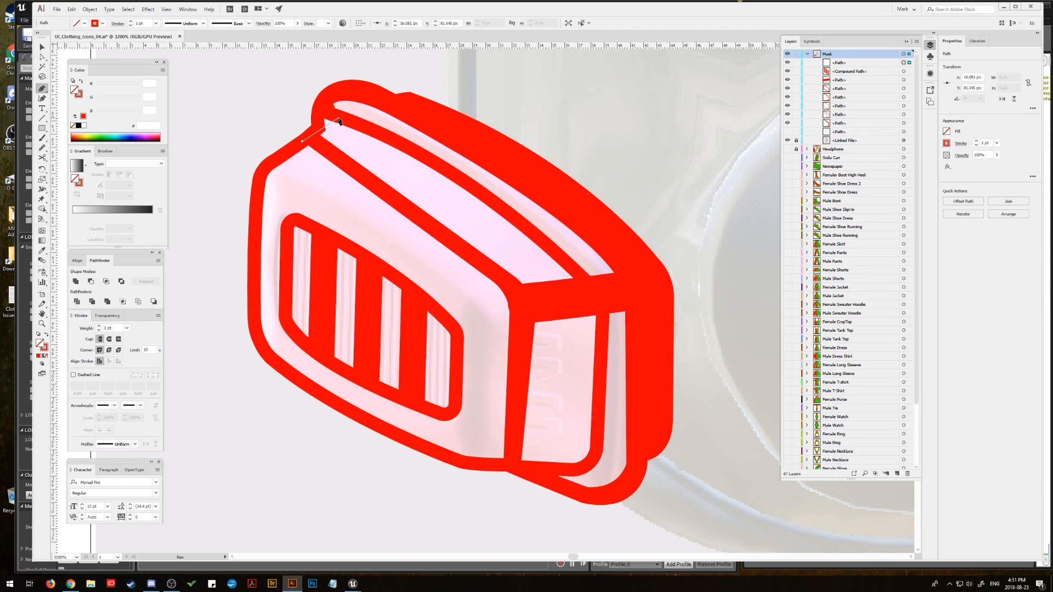
click(338, 121)
drag(343, 96, 322, 126)
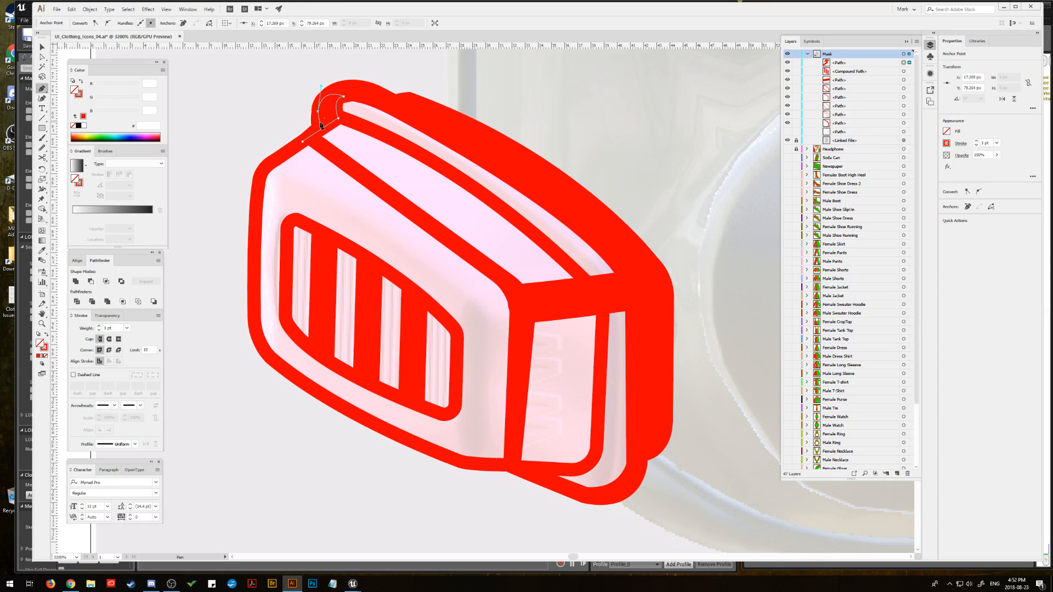
click(320, 122)
click(302, 141)
click(45, 336)
Step: Refine the red patch's anchor points so it blends into the surrounding upper-left outlines
click(43, 57)
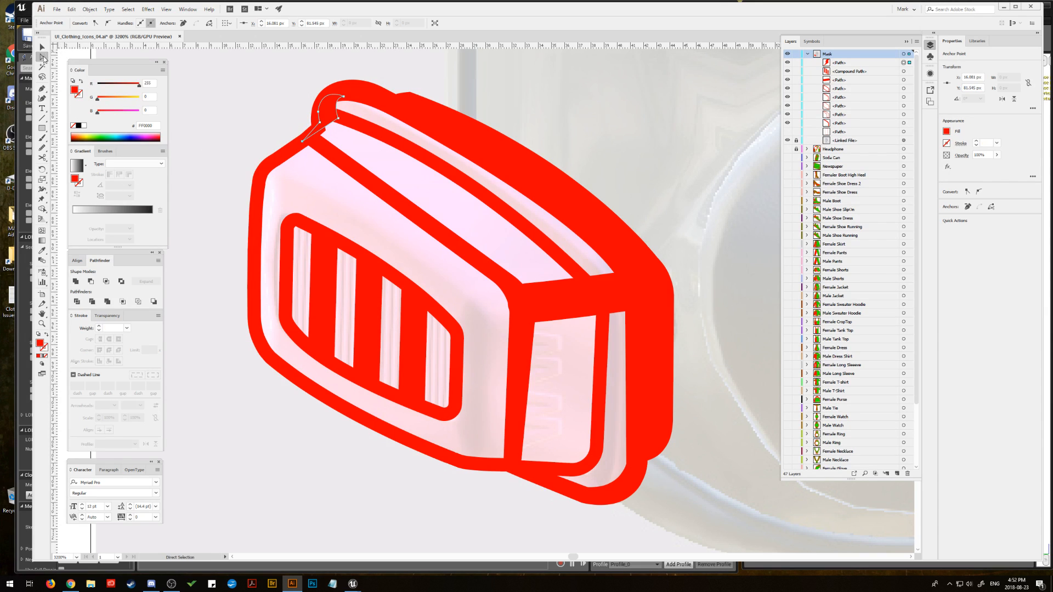
click(303, 142)
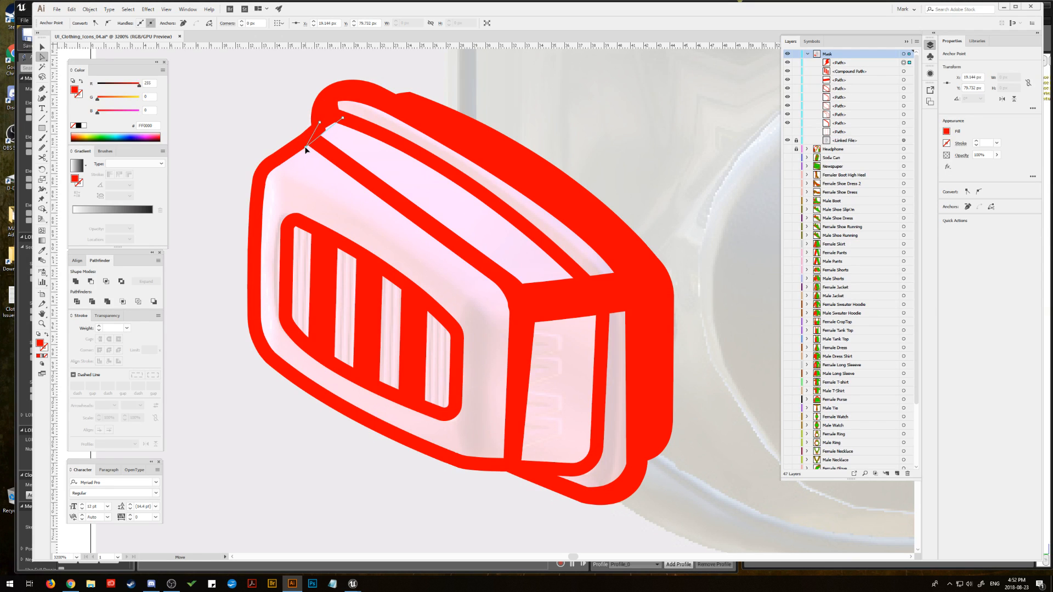
click(320, 124)
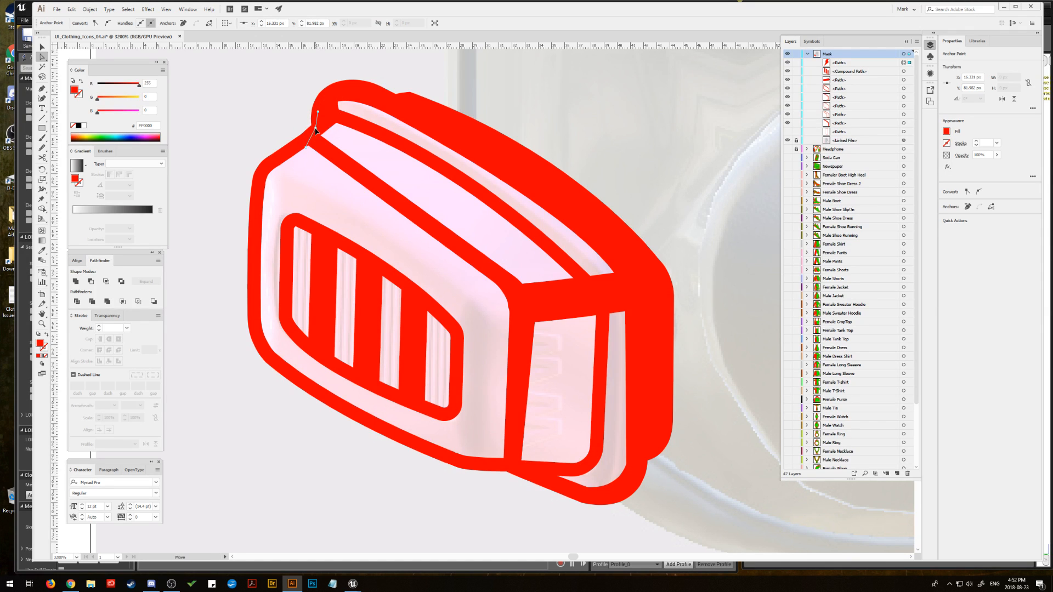
drag(321, 125, 330, 105)
click(236, 102)
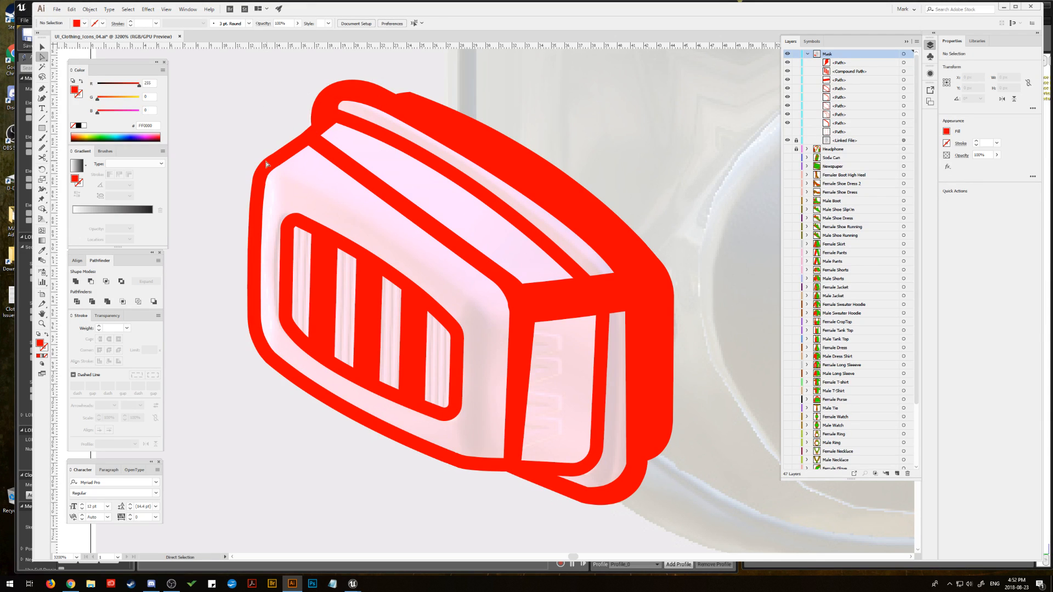
Step: Extend both ends of the short line above the filter's side panel into the adjoining outlines and raise its middle anchor slightly
click(560, 301)
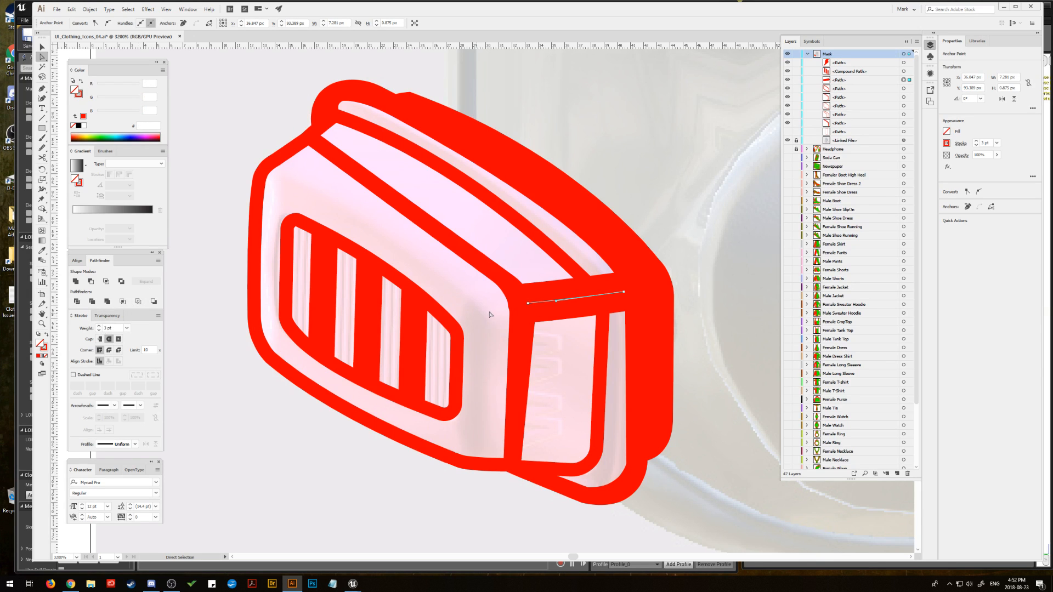
click(532, 302)
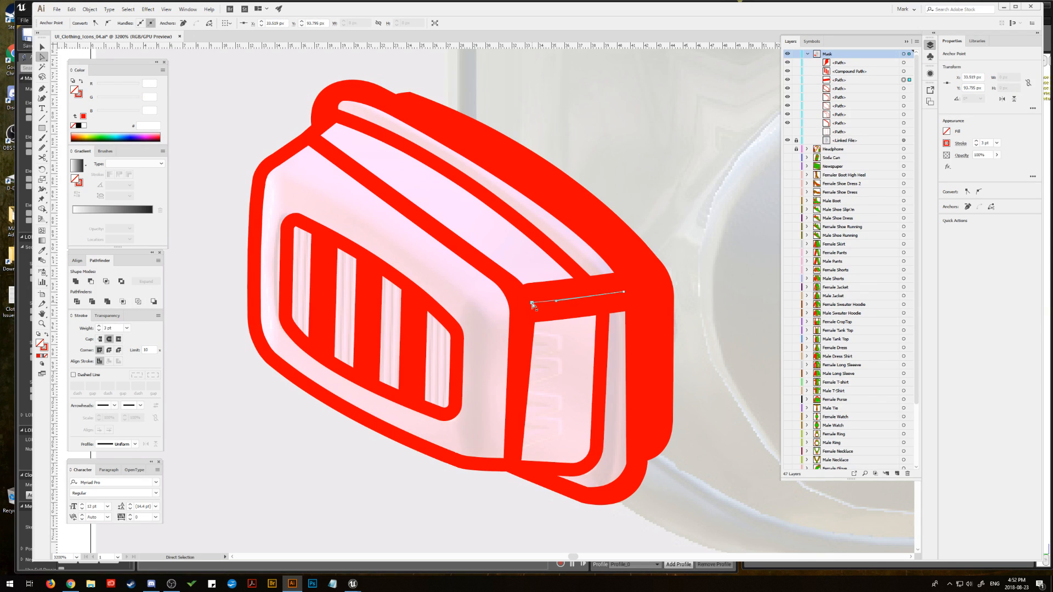
drag(532, 303, 526, 303)
drag(526, 305, 519, 305)
drag(624, 294, 633, 292)
drag(566, 301, 567, 297)
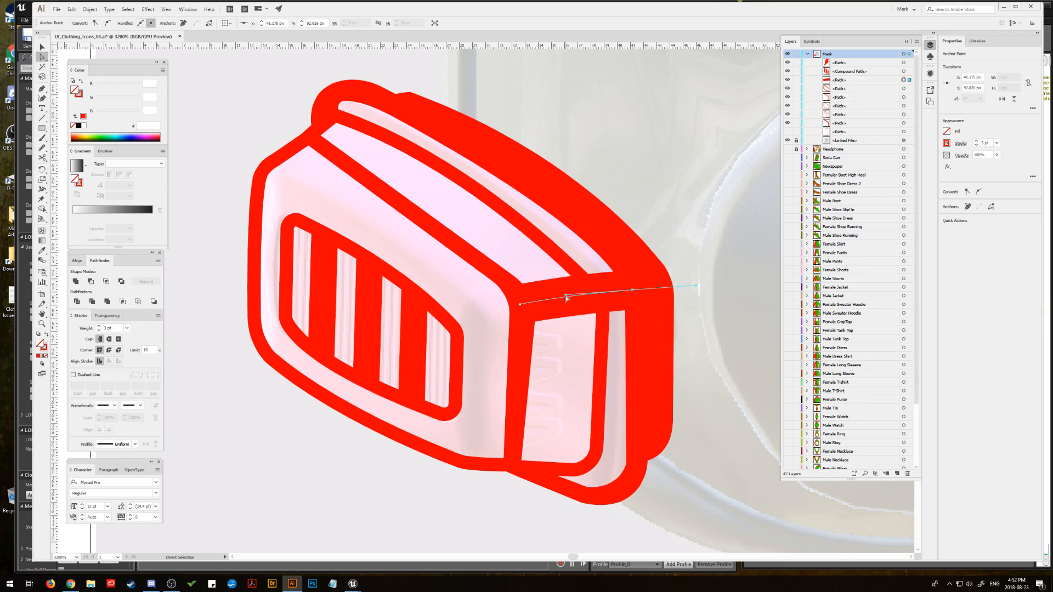
click(187, 188)
Step: Set the grille frame's stroke weight to 2 pt, keeping the stroke aligned to the centre
click(301, 224)
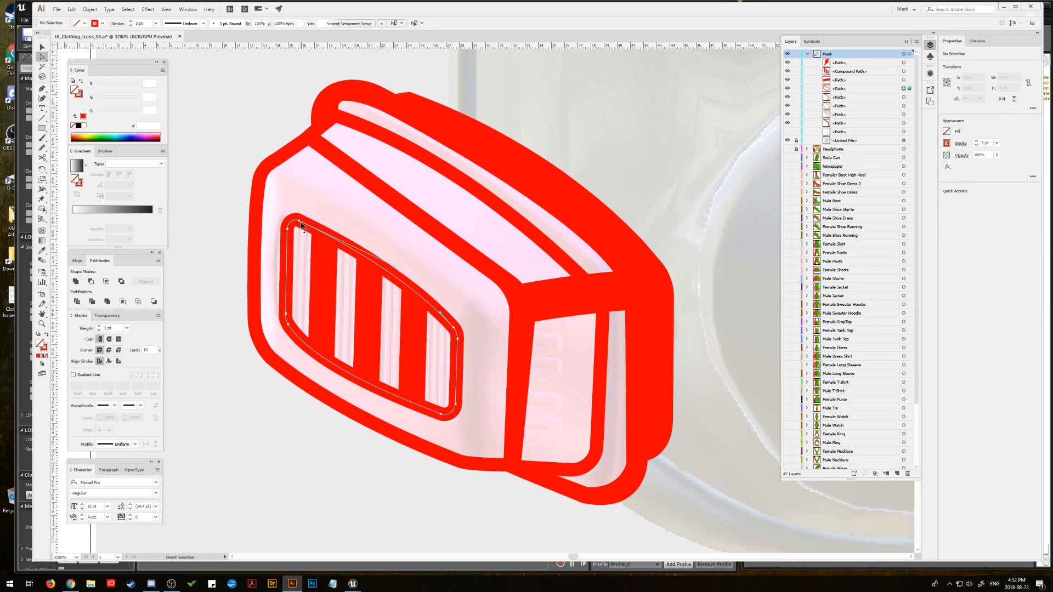
click(99, 326)
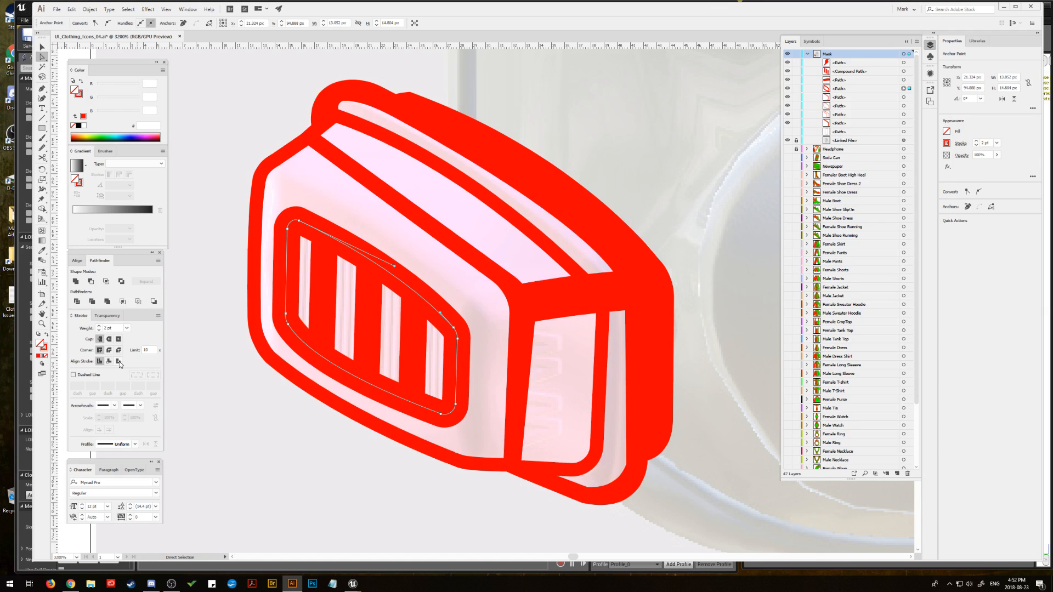
click(119, 361)
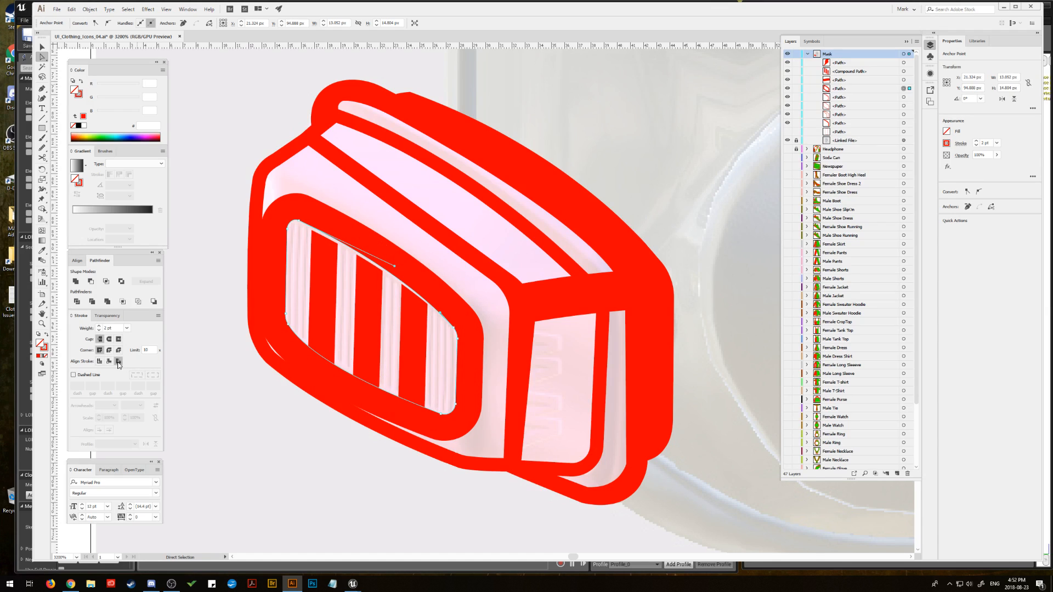
click(99, 331)
click(99, 327)
click(99, 362)
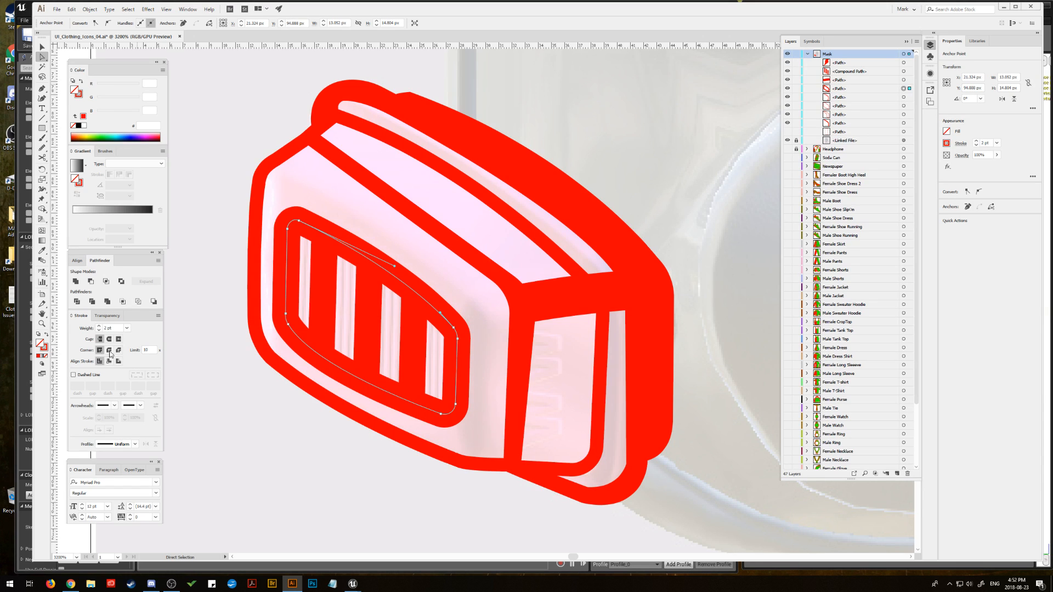
Step: Move the grille's rounded frame slightly upward on the filter's front face and deselect it
click(40, 47)
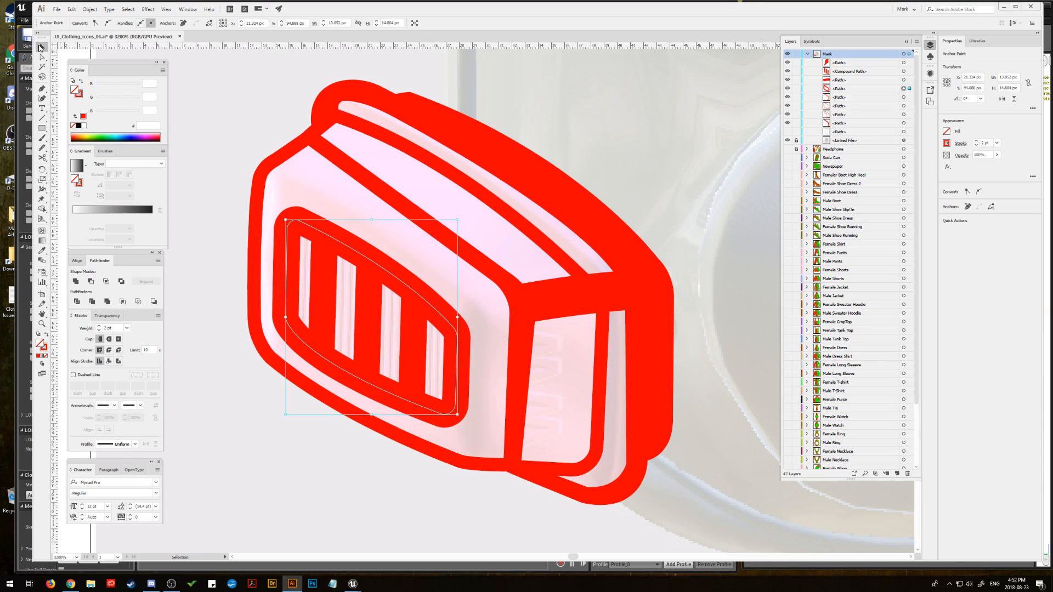
shift+click(350, 281)
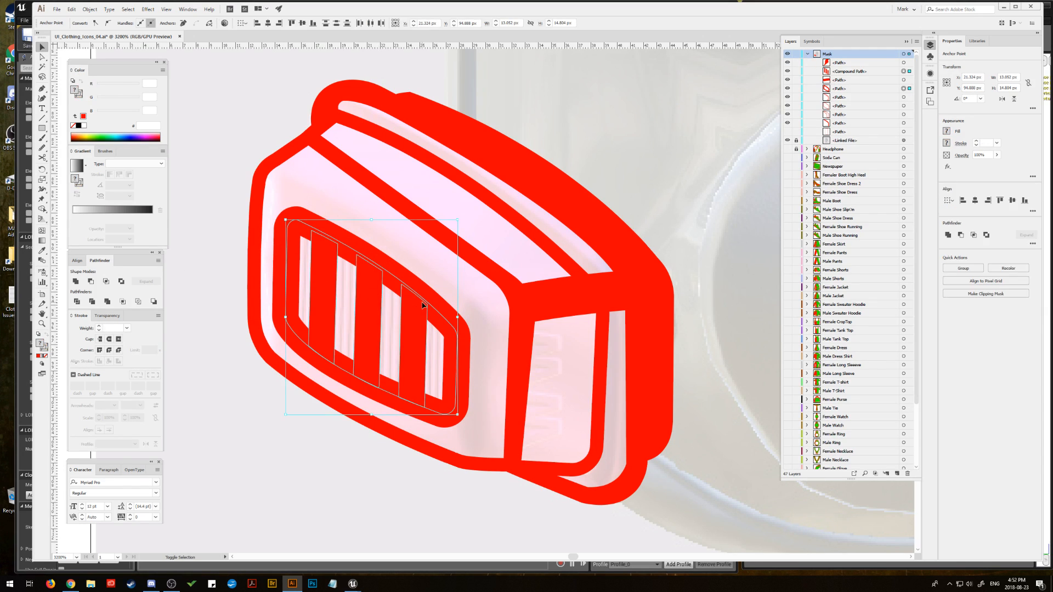
drag(396, 279, 397, 274)
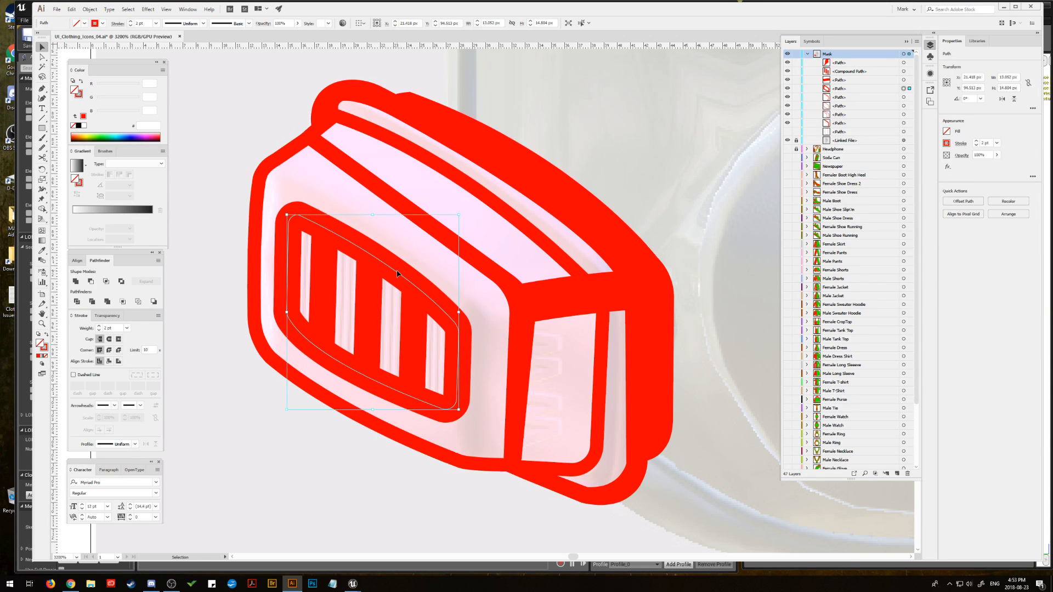
key(ctrl+shift+a)
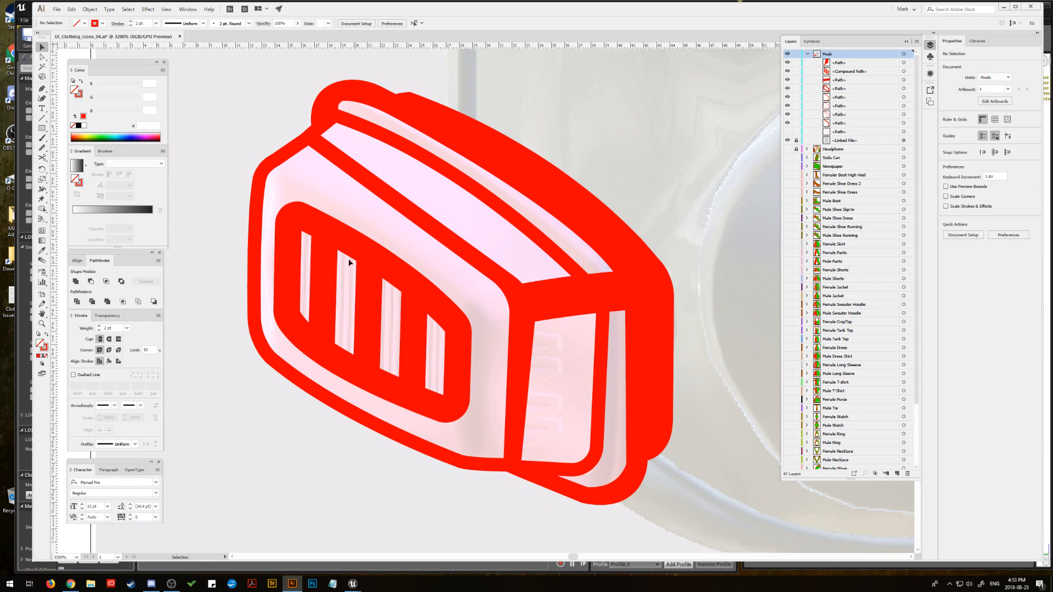
Step: Move the grille's bars and rounded frame together slightly up and to the right on the filter's front face, then deselect them
click(330, 265)
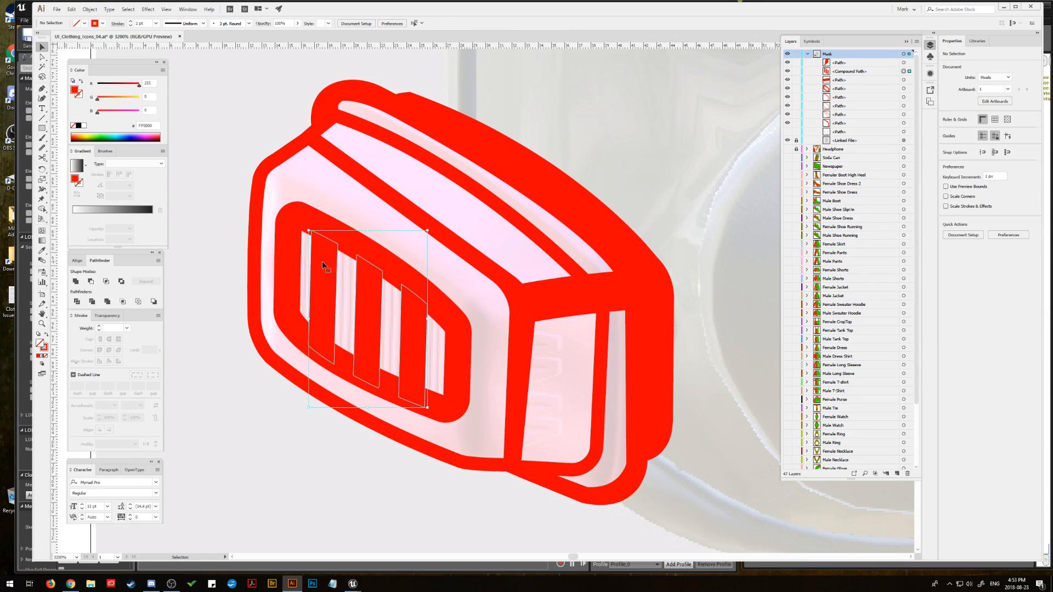
shift+click(289, 248)
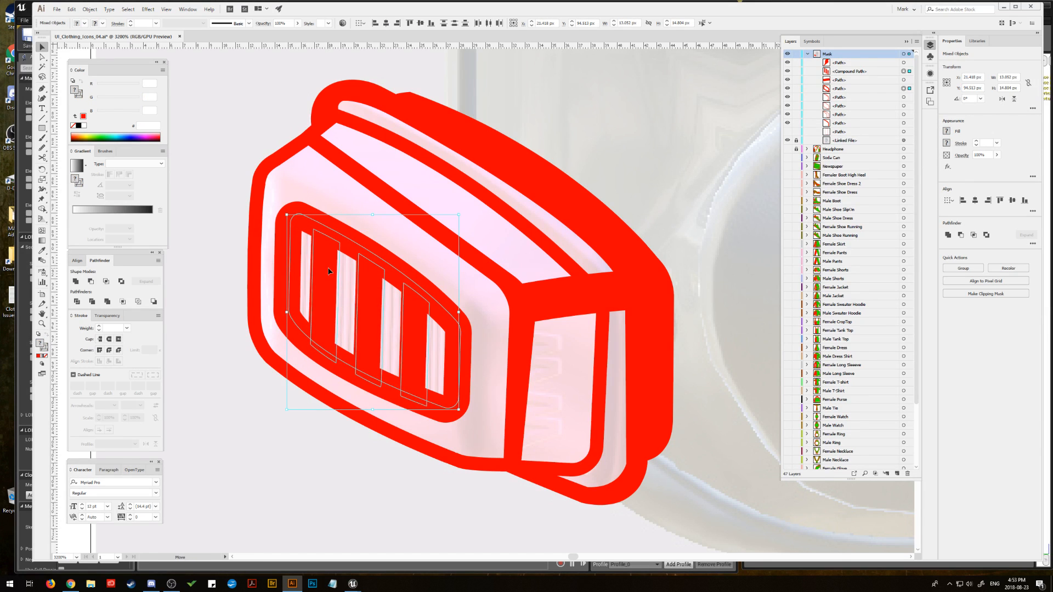
drag(329, 271, 330, 269)
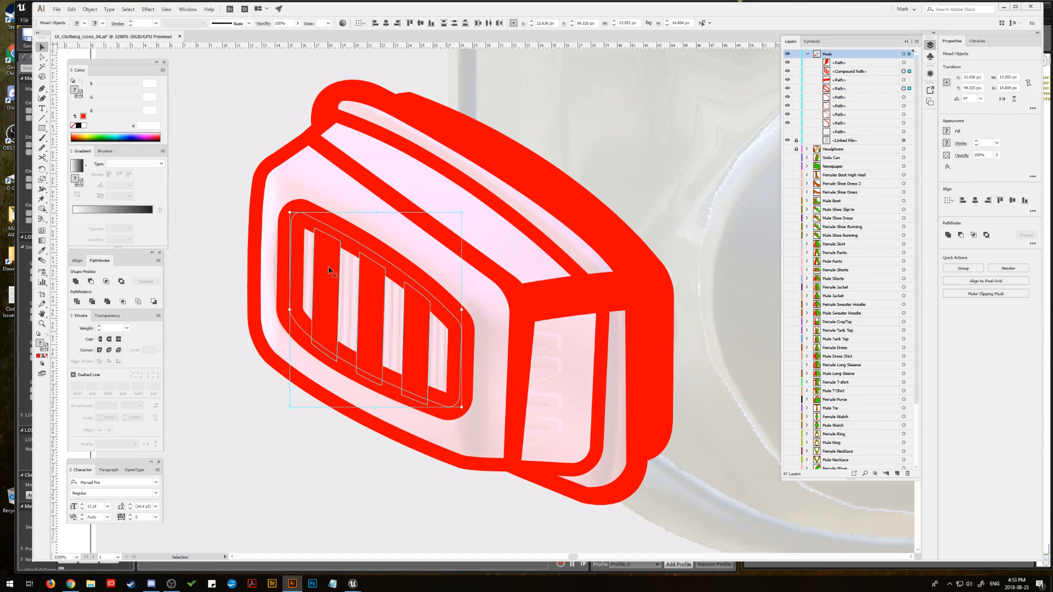
click(206, 154)
Step: Shift the front-face outline's lower-right corner anchor slightly to the right to straighten the vertical edge beside the side panel
click(43, 57)
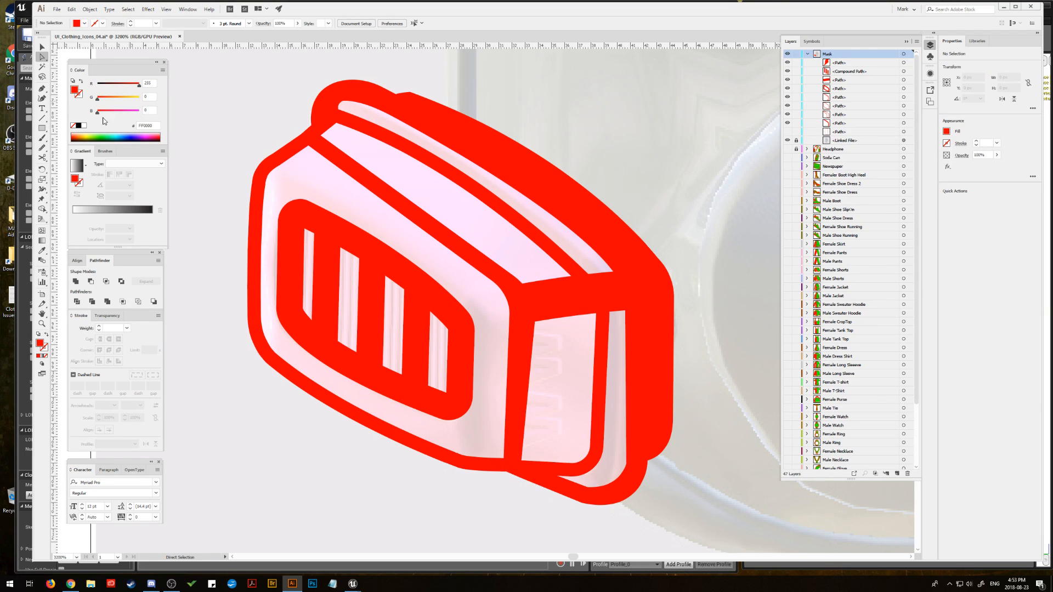
click(519, 467)
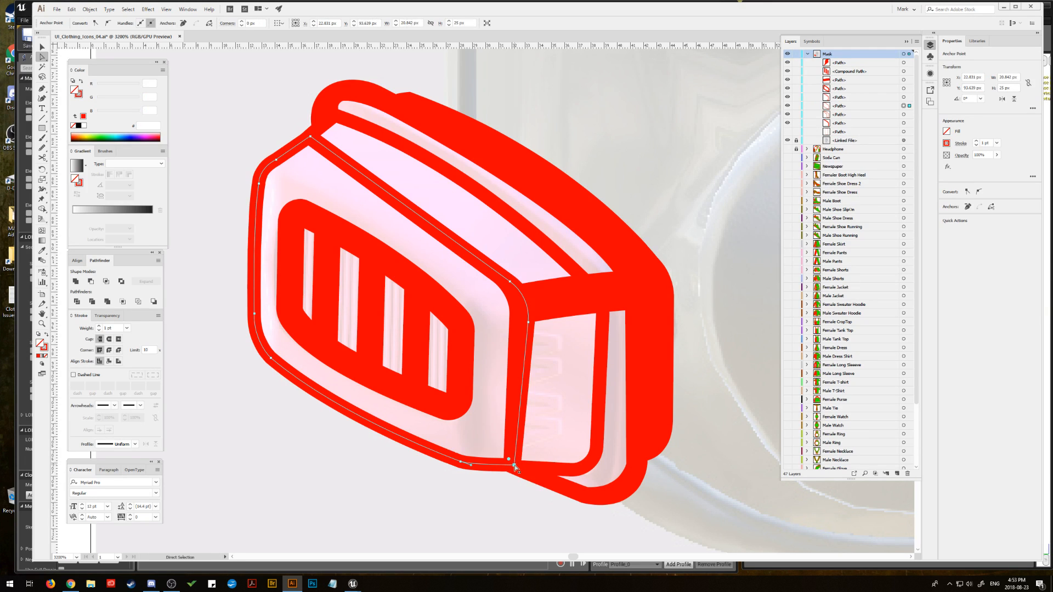
click(518, 466)
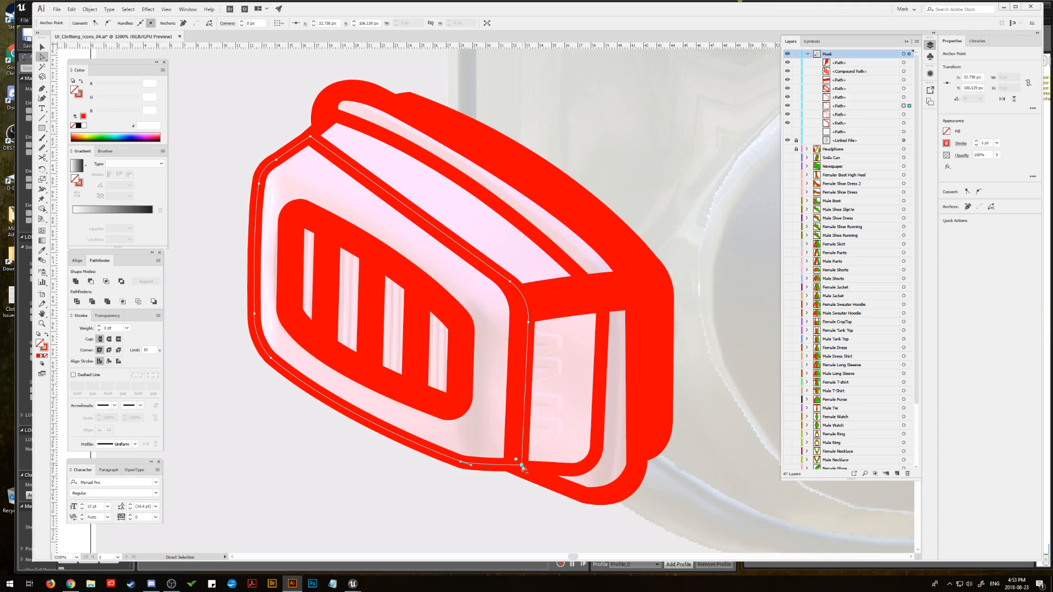
click(496, 482)
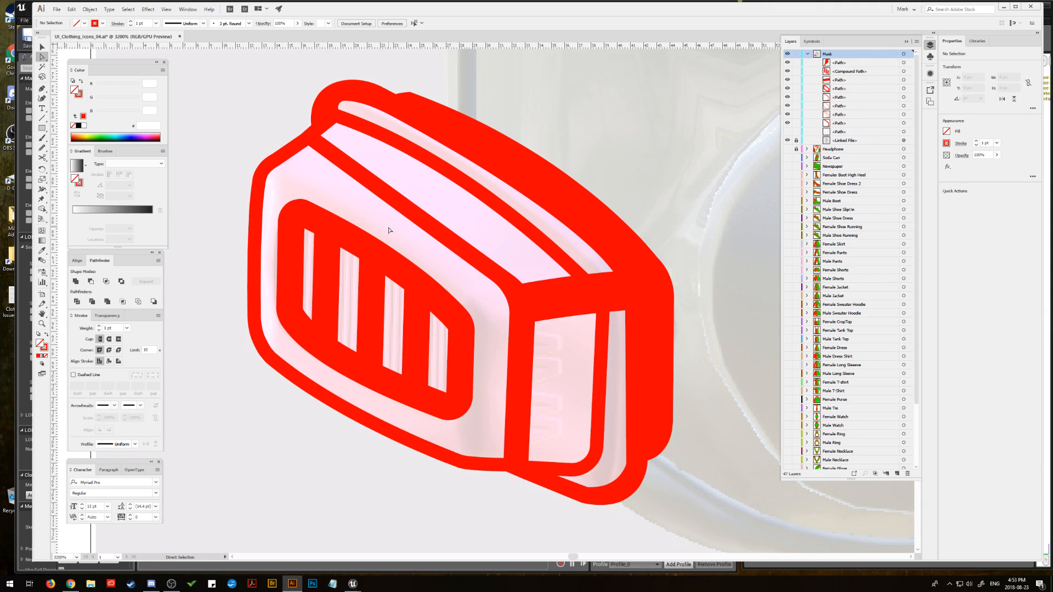
Step: Nudge the filter body outline's upper-left inner corner anchor slightly down and to the left, then deselect the outline
click(322, 148)
click(310, 138)
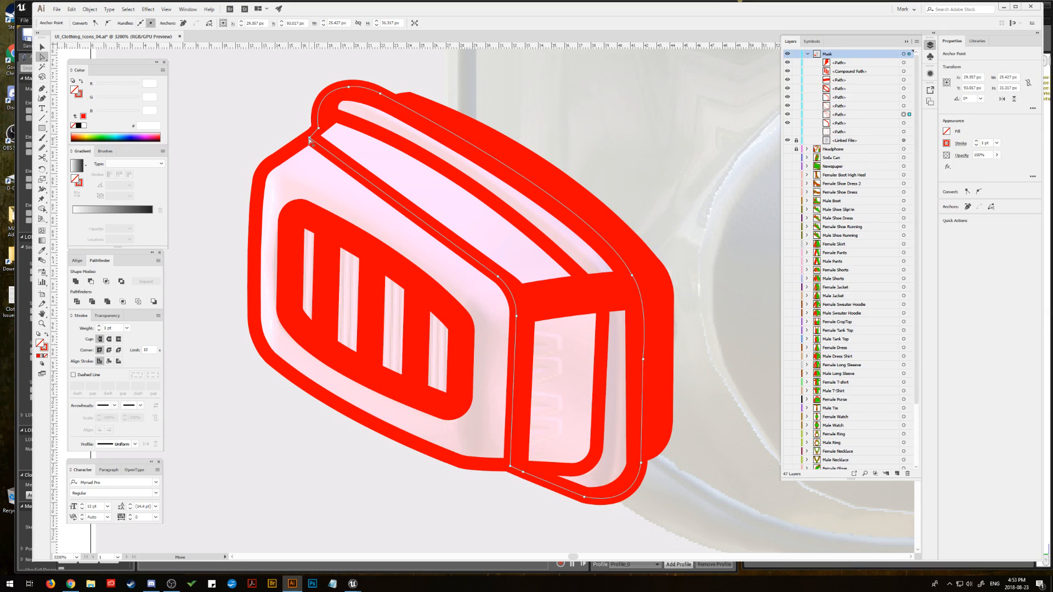
drag(310, 138, 305, 141)
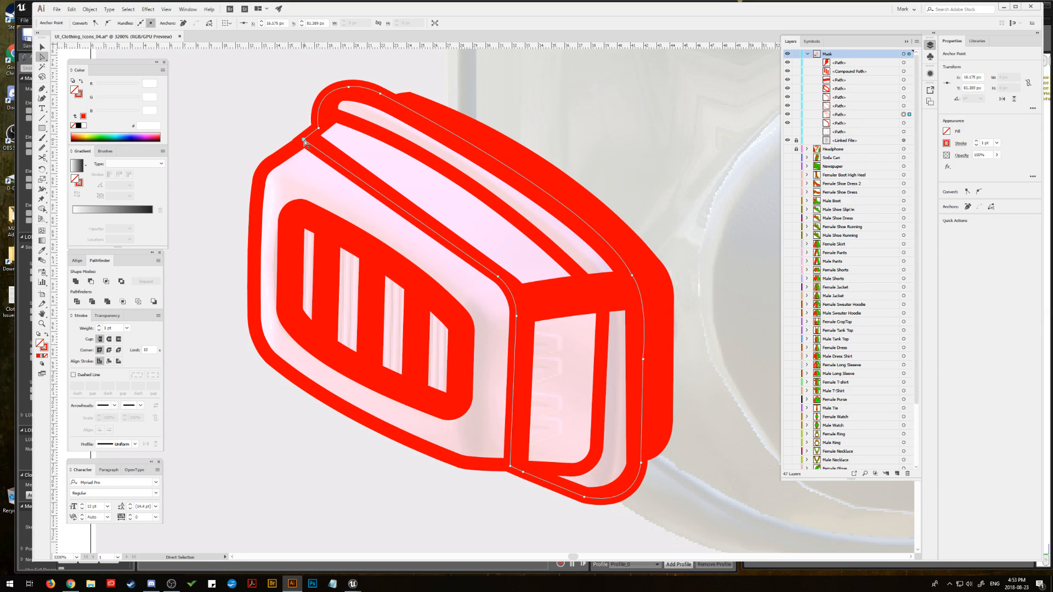
click(239, 137)
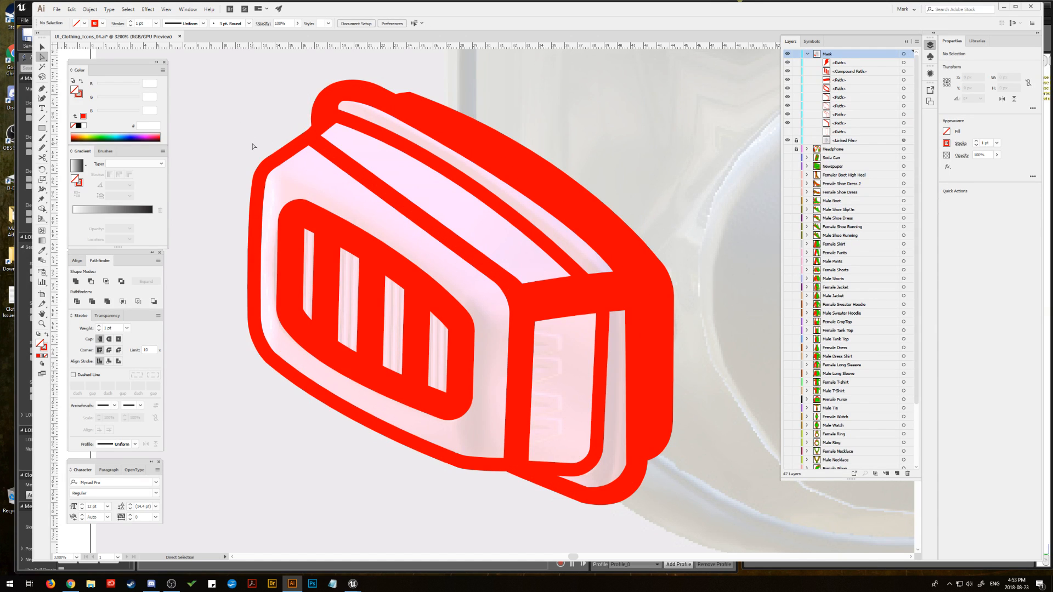
key(p)
click(298, 144)
click(402, 198)
click(517, 295)
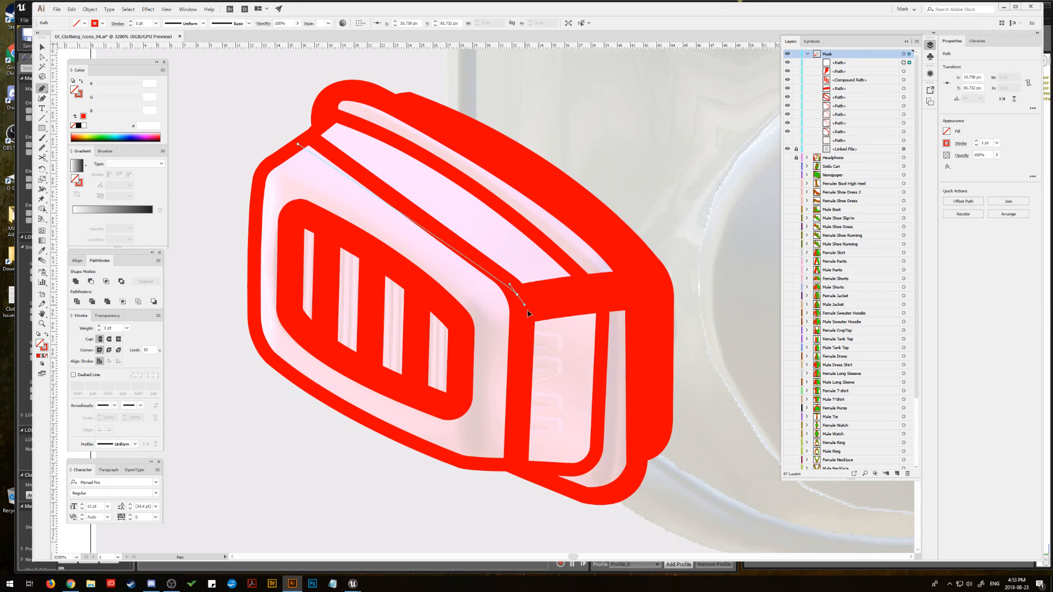
click(640, 398)
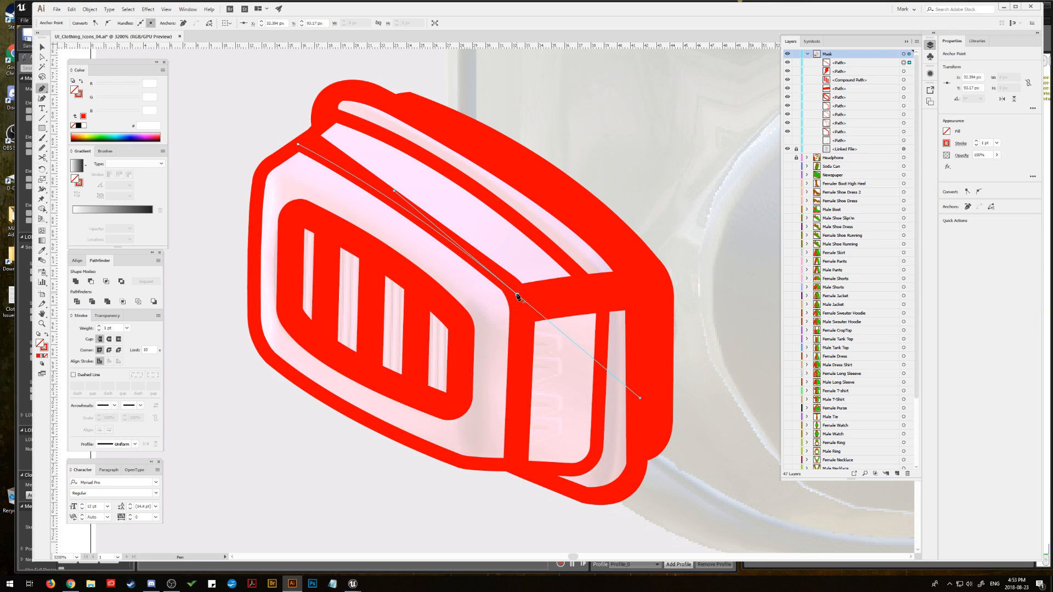
key(ctrl+z)
key(ctrl+z)
key(ctrl+z)
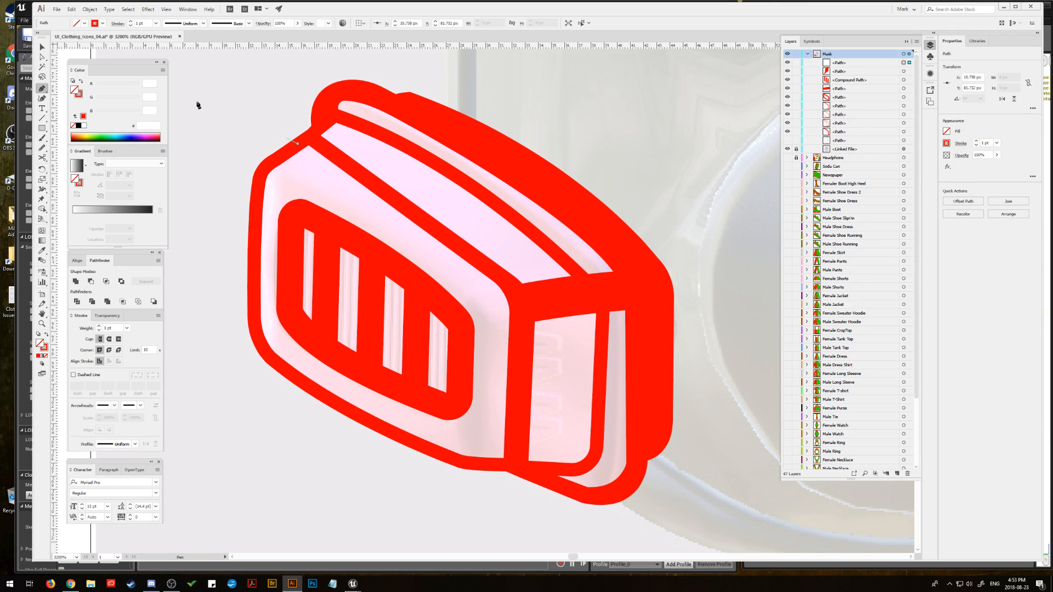
click(43, 59)
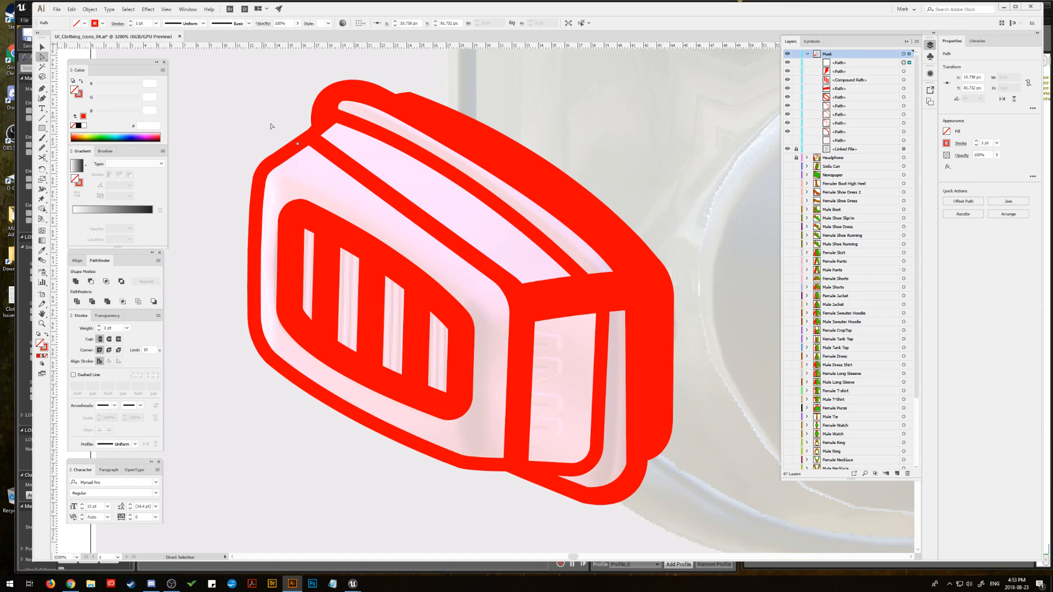
key(Delete)
Step: Move the upper-left corner anchor of the front-face outline and the adjoining body outline corner slightly down and left so they meet
click(311, 138)
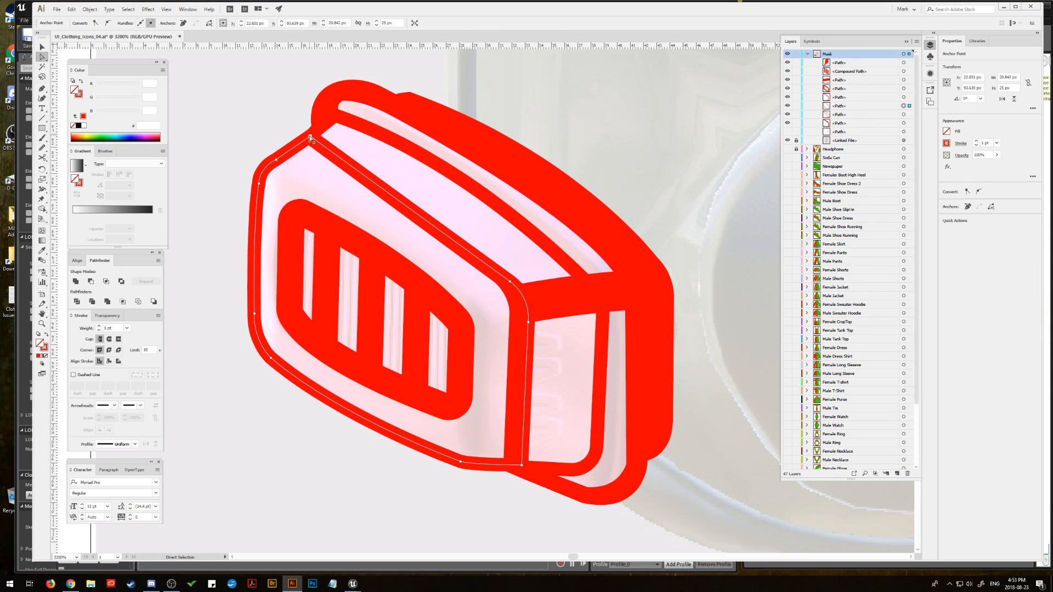
drag(311, 138, 301, 147)
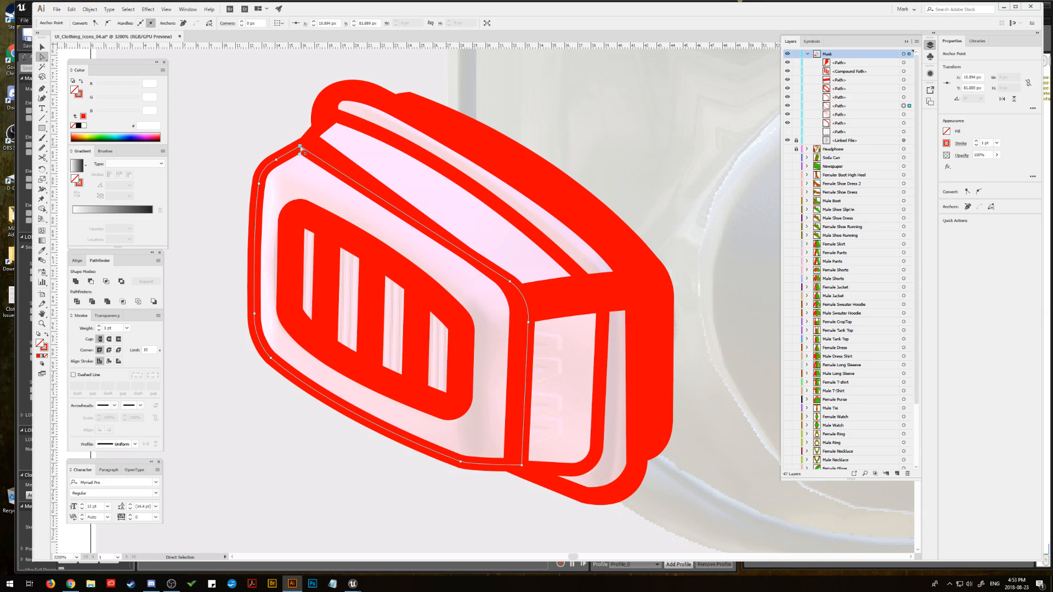
click(332, 146)
click(312, 144)
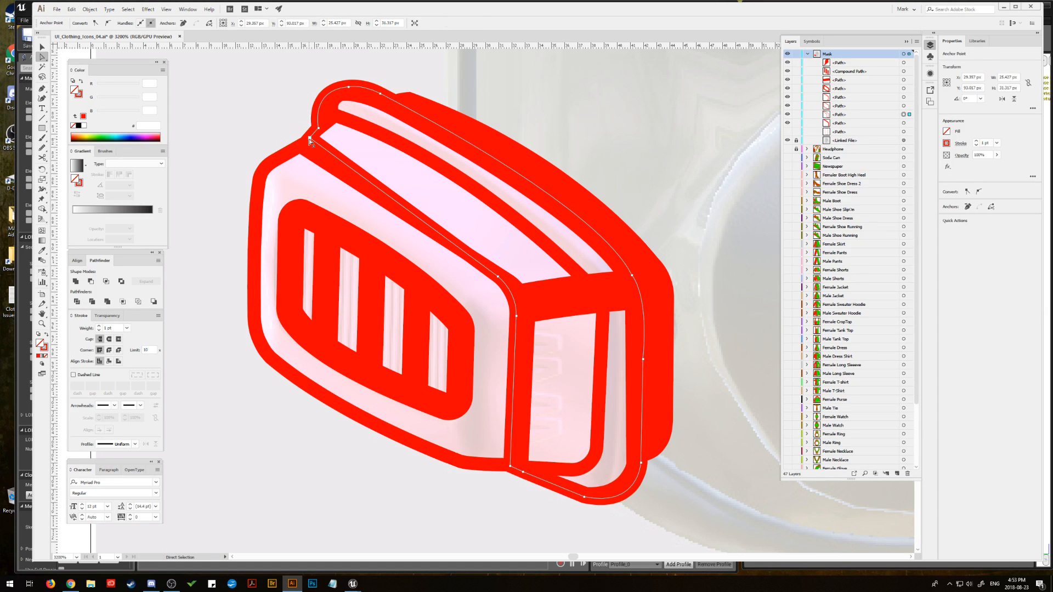
mouse_move(311, 141)
mouse_down()
mouse_move(302, 147)
mouse_move(313, 147)
mouse_up()
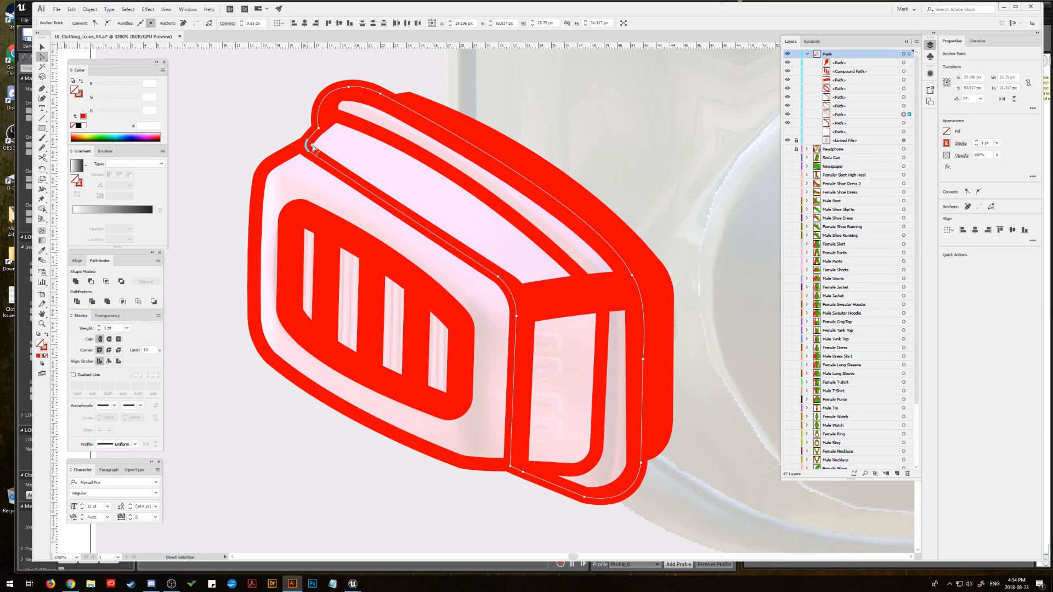
click(299, 150)
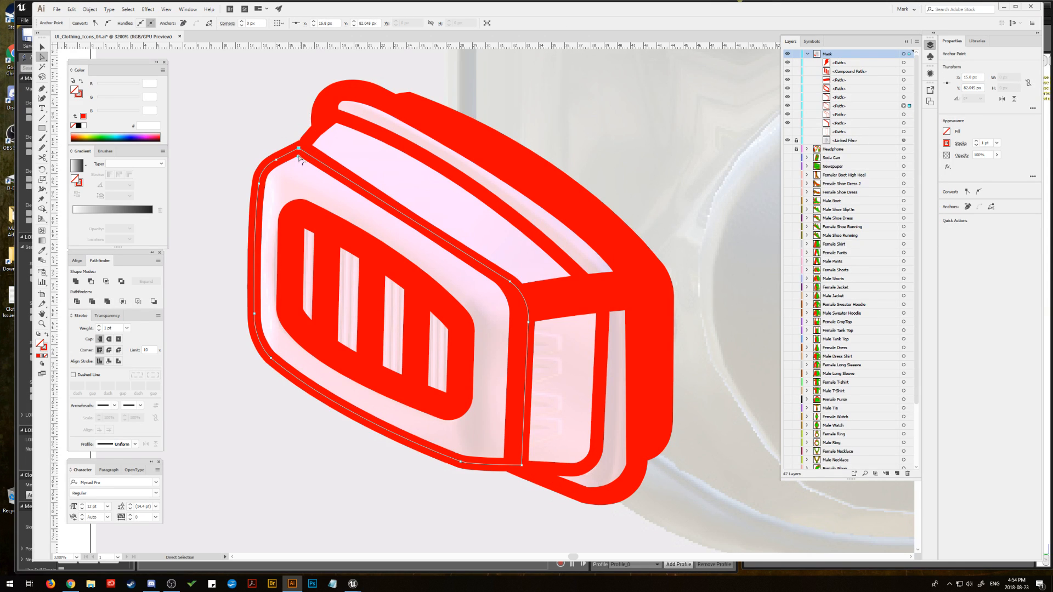
click(309, 139)
click(305, 142)
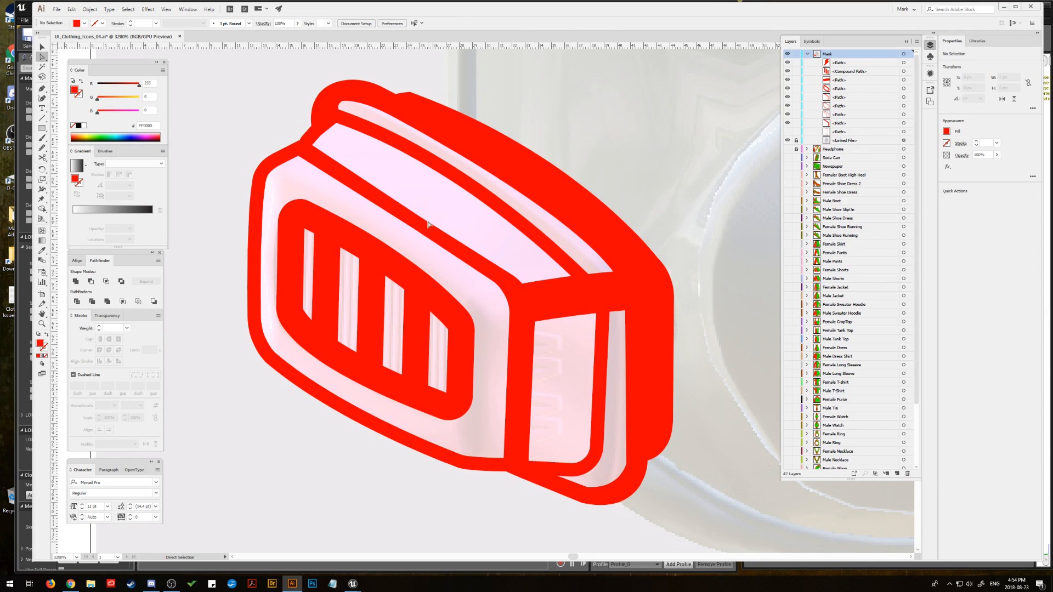
click(428, 229)
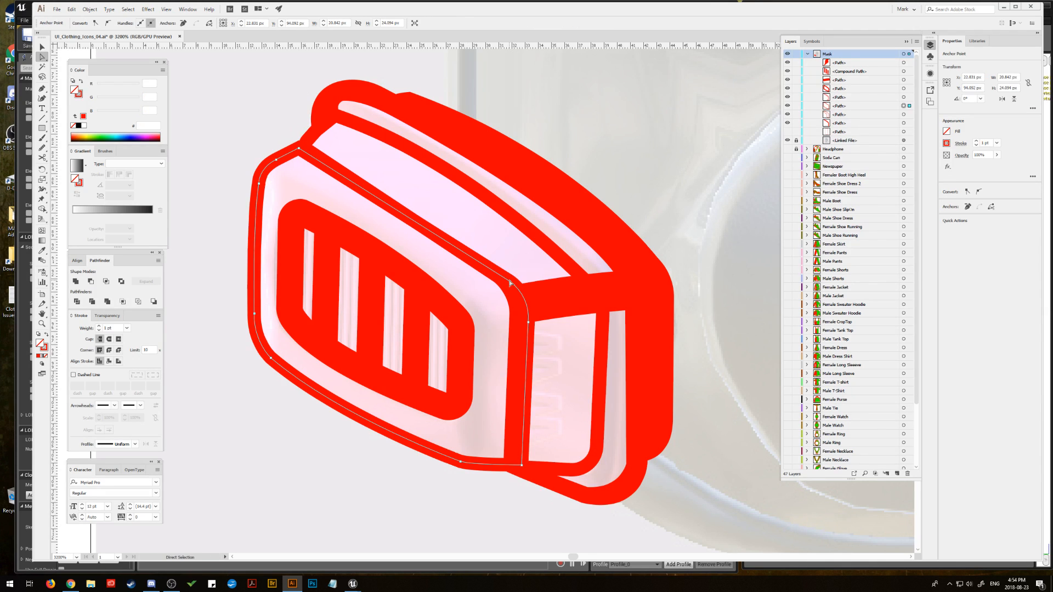
click(510, 281)
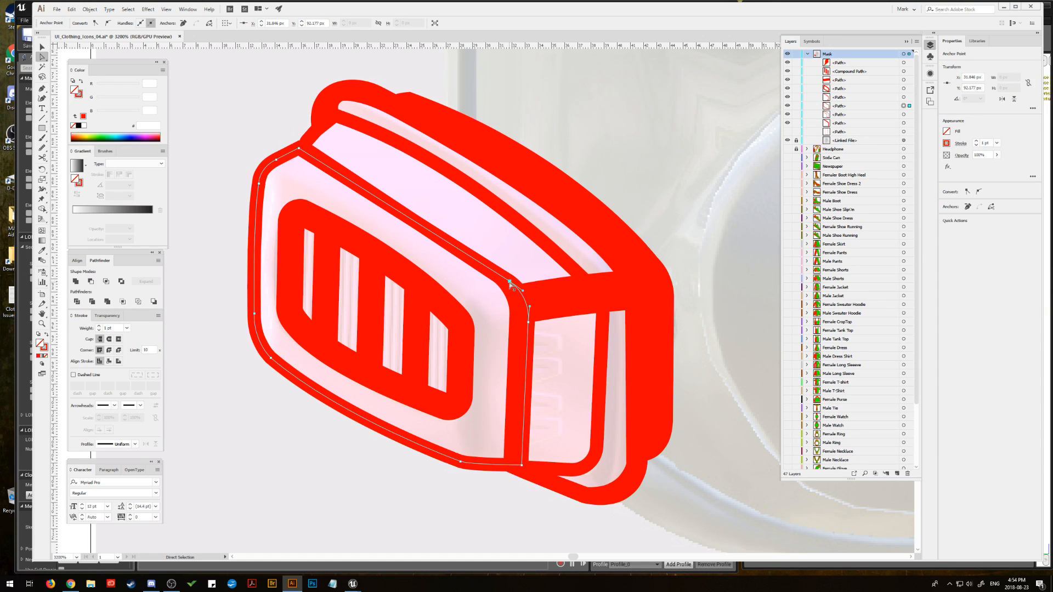
click(297, 148)
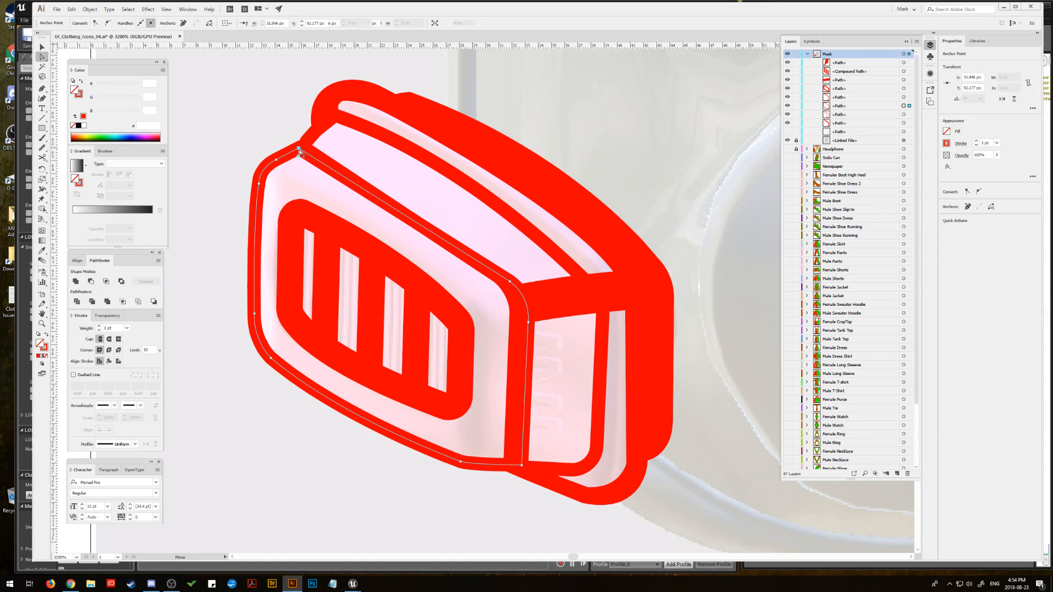
click(510, 282)
click(237, 123)
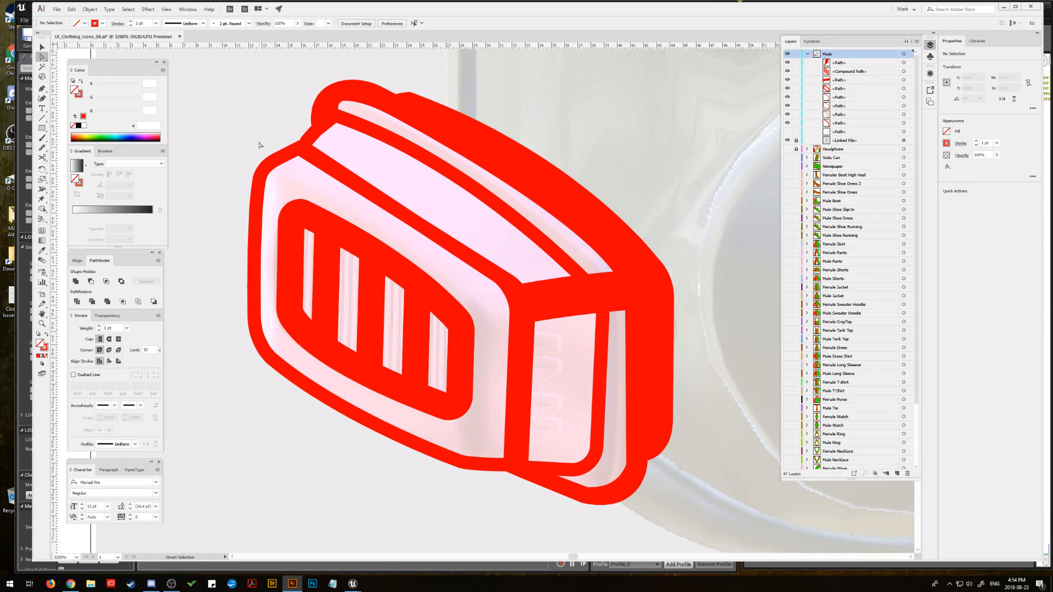
Step: Draw a straight Pen line up the front face's right edge from its bottom corner and set its stroke weight to 3 pt
click(42, 88)
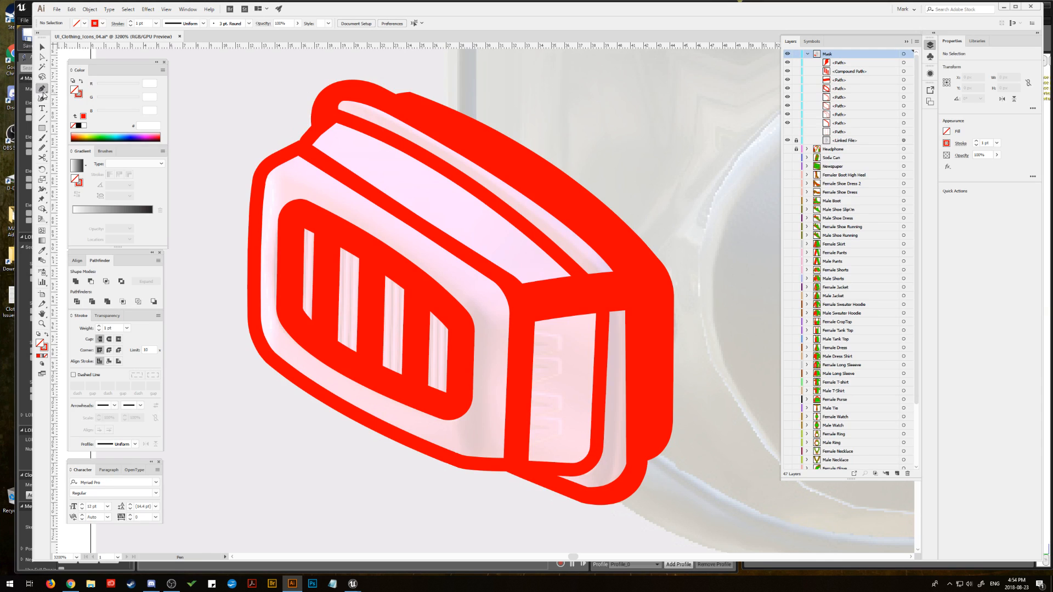
click(515, 467)
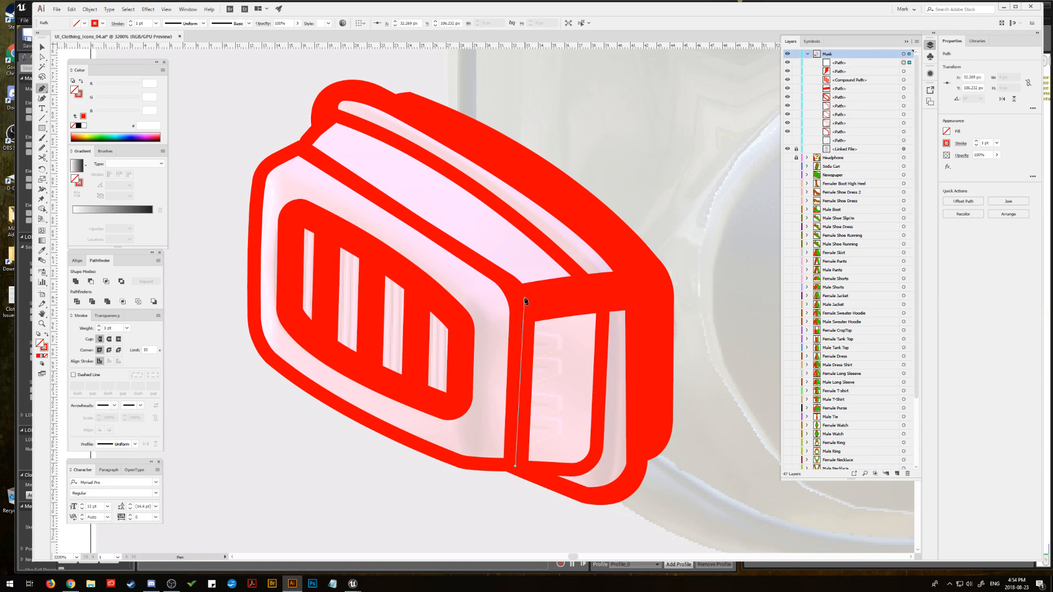
mouse_move(524, 298)
mouse_down()
mouse_move(523, 254)
mouse_move(524, 298)
mouse_up()
key(ctrl+z)
click(523, 302)
click(99, 326)
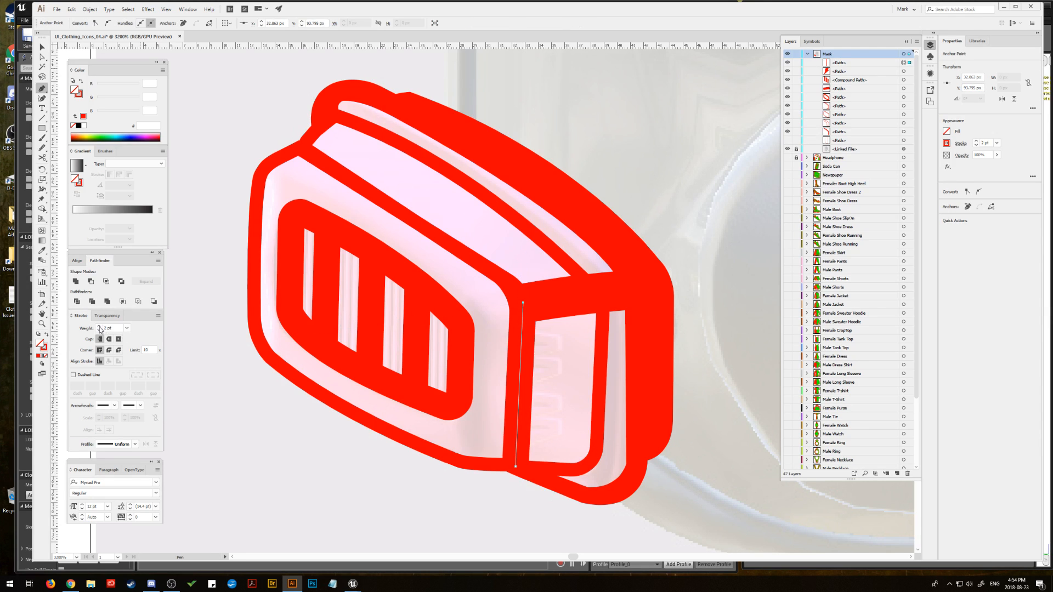
click(99, 326)
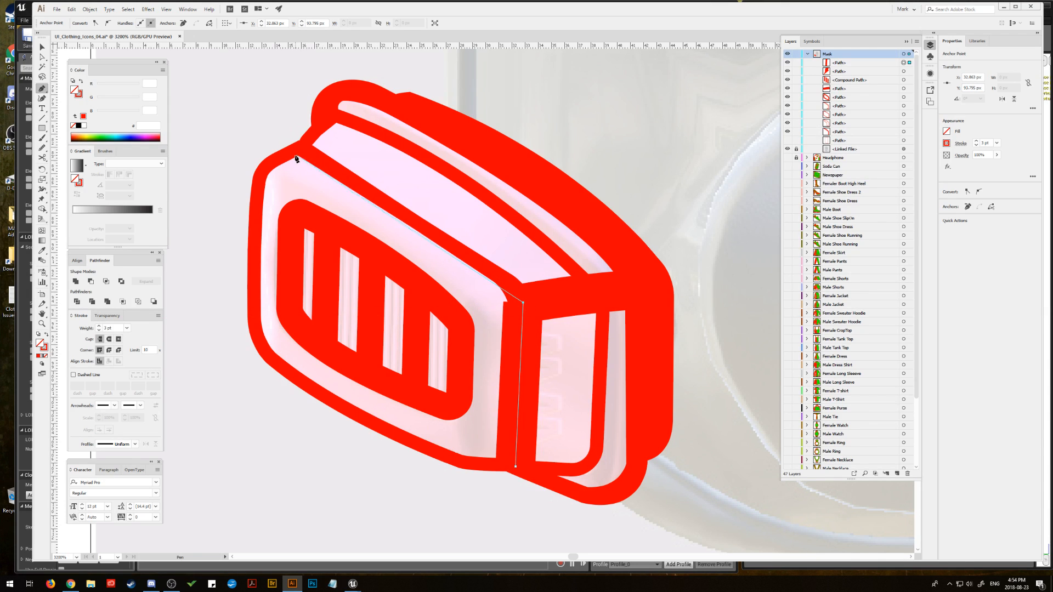
drag(293, 156, 160, 101)
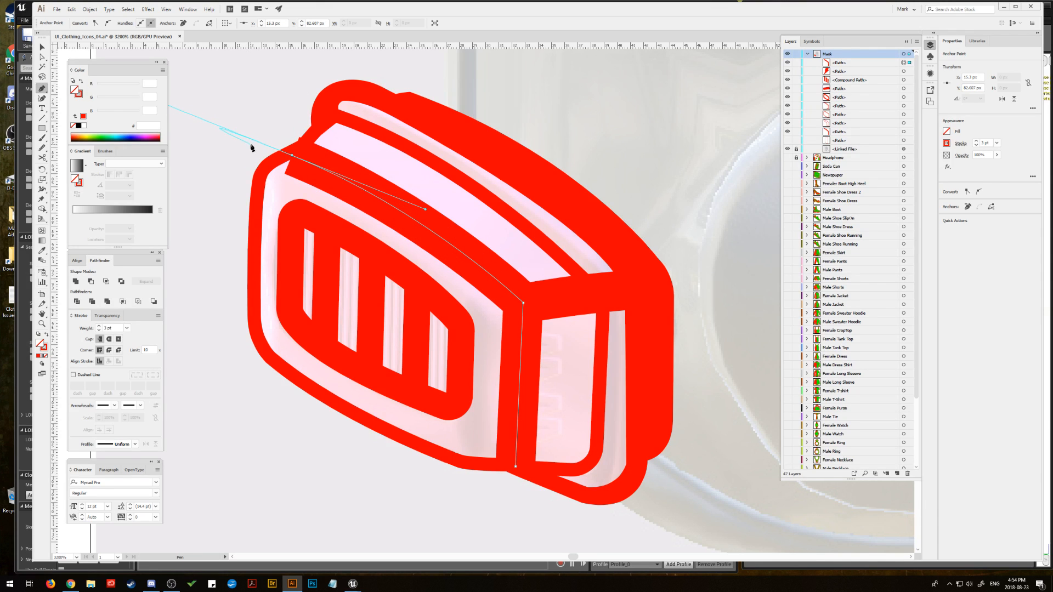
key(ctrl+z)
drag(413, 218, 332, 171)
key(ctrl+z)
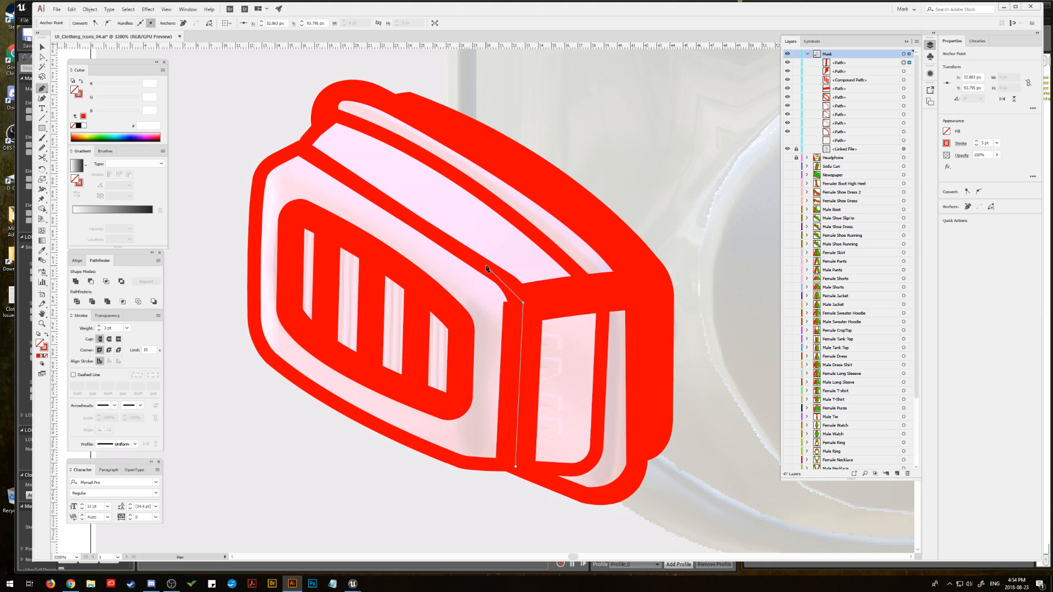
Step: Continue the 3 pt line around the upper-right corner and along the front face's top edge to its upper-left corner, with round caps
drag(486, 266, 445, 240)
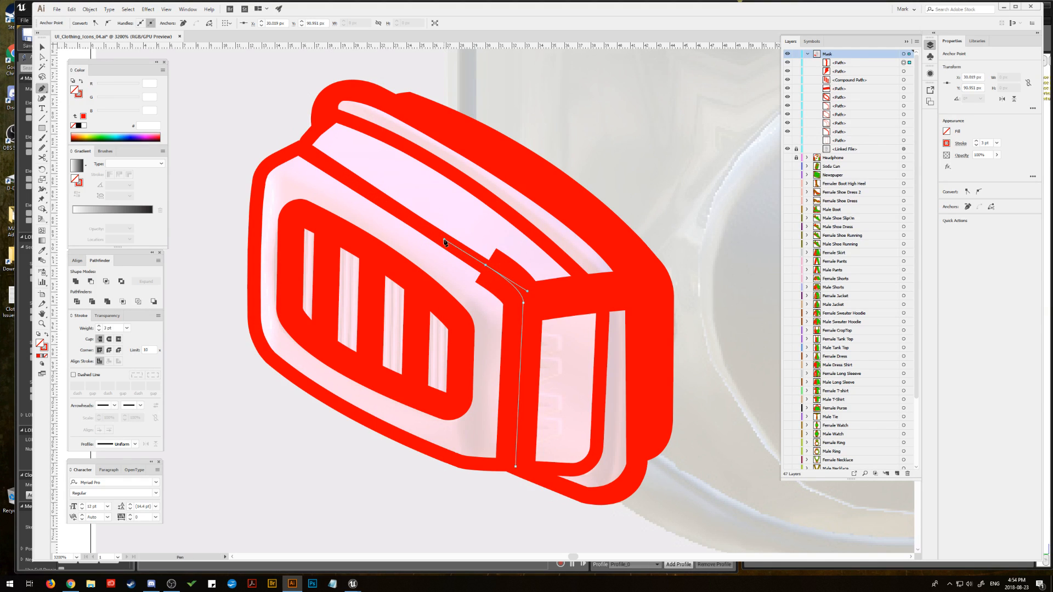
click(486, 265)
click(307, 152)
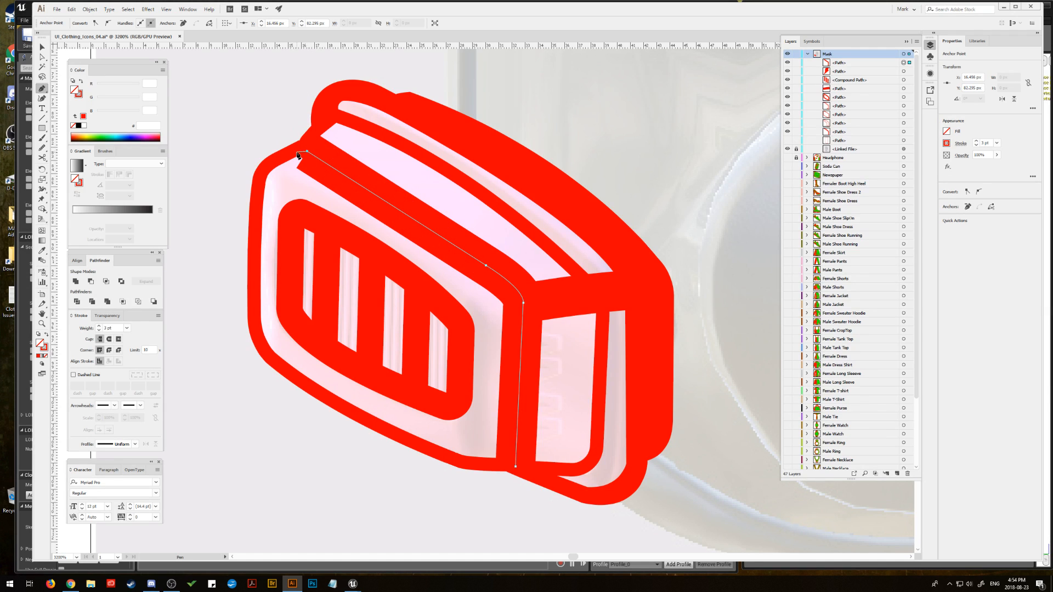
click(110, 340)
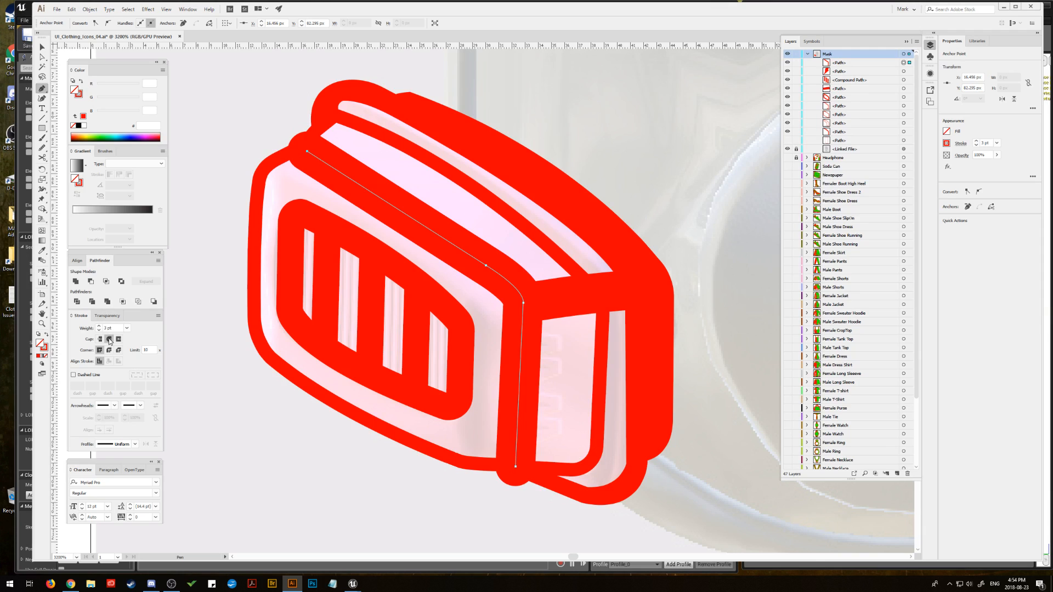
Step: Nudge the 3 pt line's upper-left endpoint slightly to the right, inside the adjoining outlines
click(42, 57)
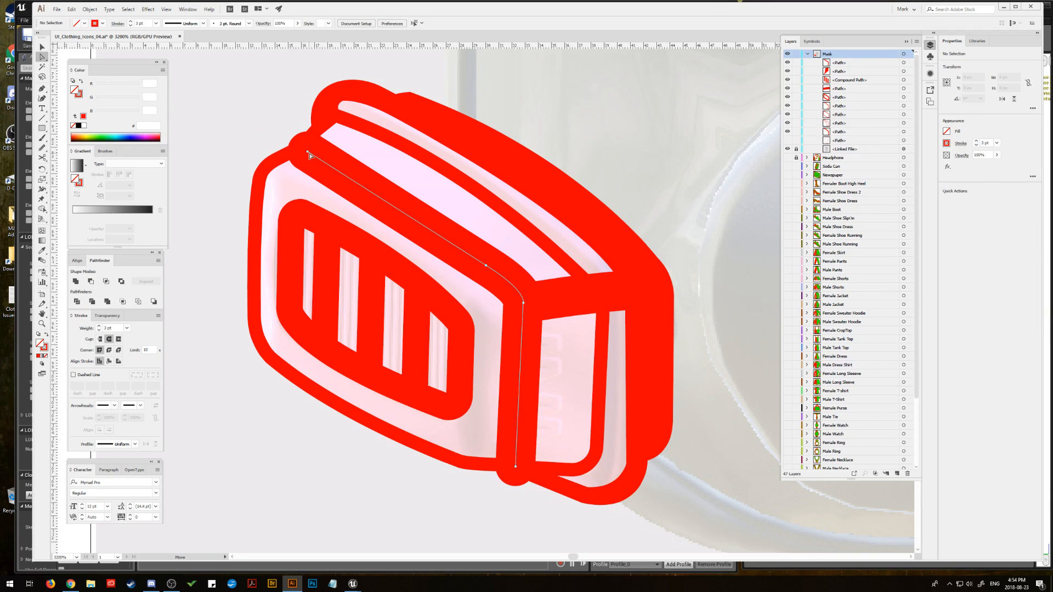
click(309, 153)
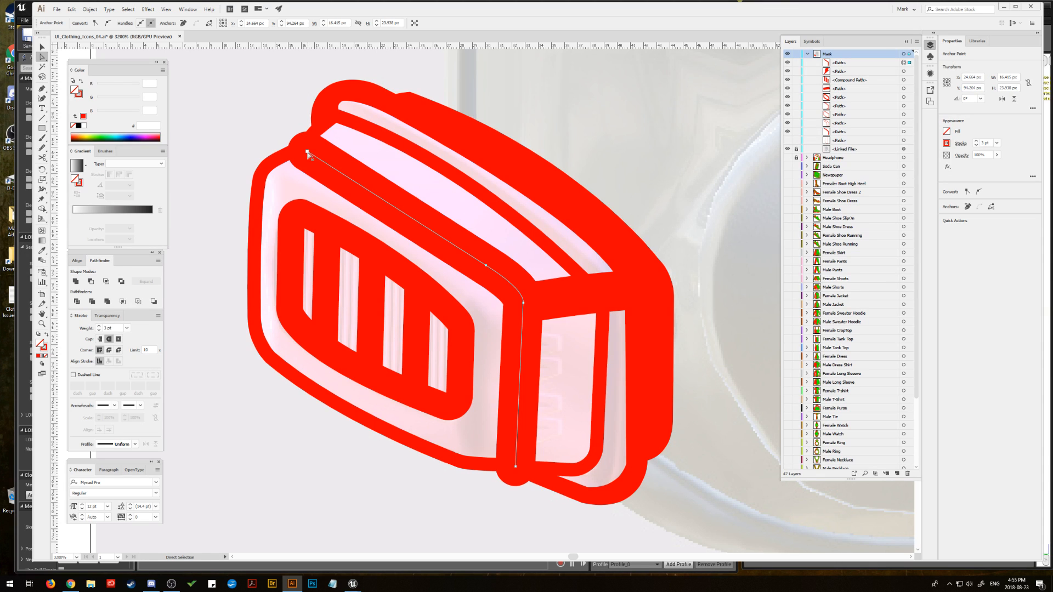
drag(309, 154, 311, 155)
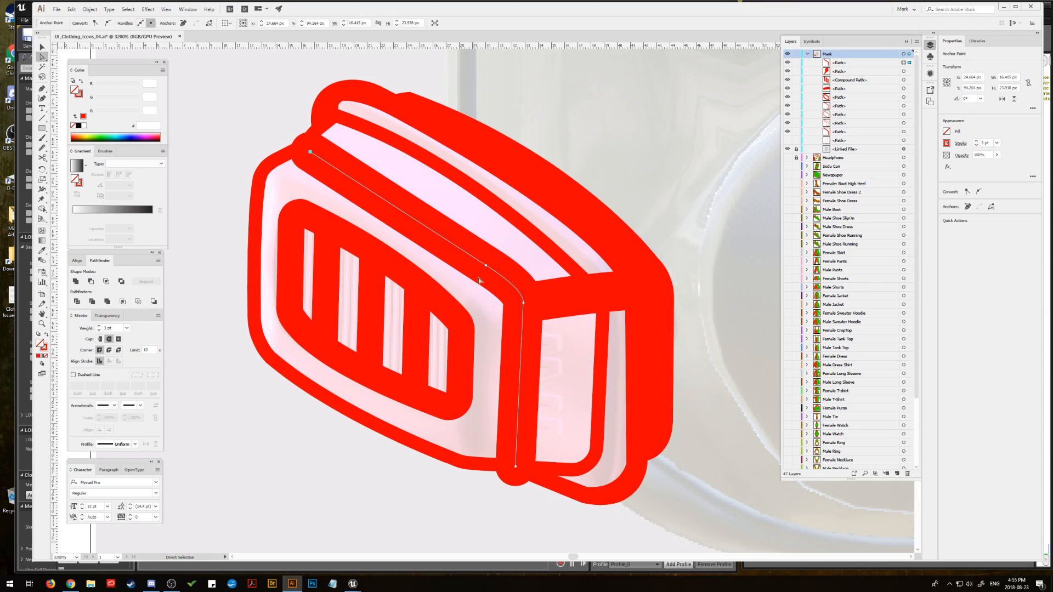
Step: Refine the 3 pt line's upper-right bend by shifting its top anchor and reshaping the curve handles around the corner
drag(486, 267, 489, 266)
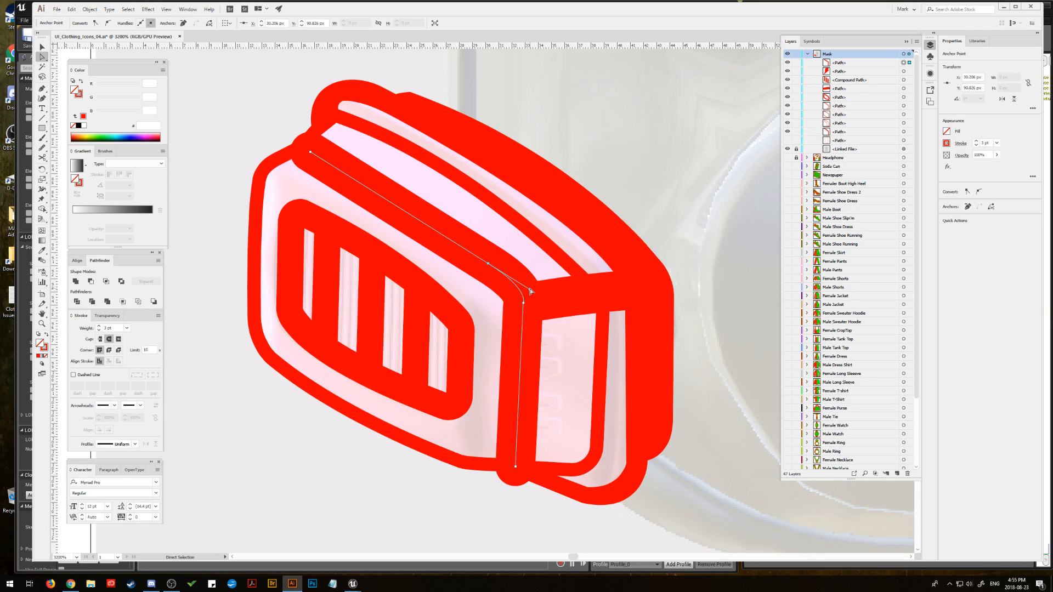
drag(530, 291, 528, 287)
click(524, 310)
mouse_move(529, 290)
mouse_down()
mouse_move(488, 266)
mouse_move(522, 288)
mouse_up()
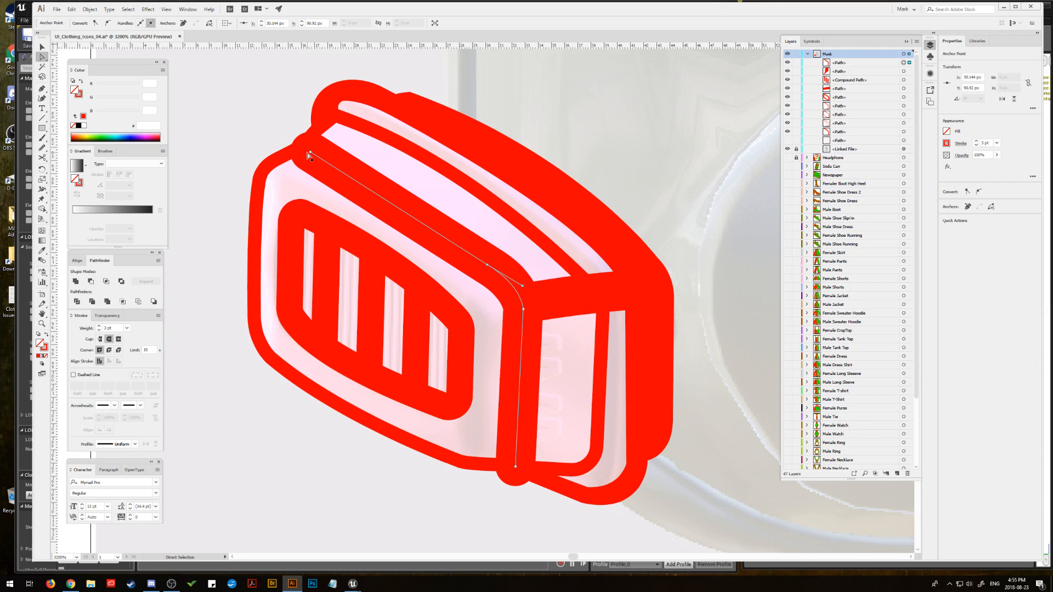
Step: Extend the 3 pt line's upper-left endpoint up and left past the body outline and convert the stroke to an outlined shape
drag(310, 152, 299, 146)
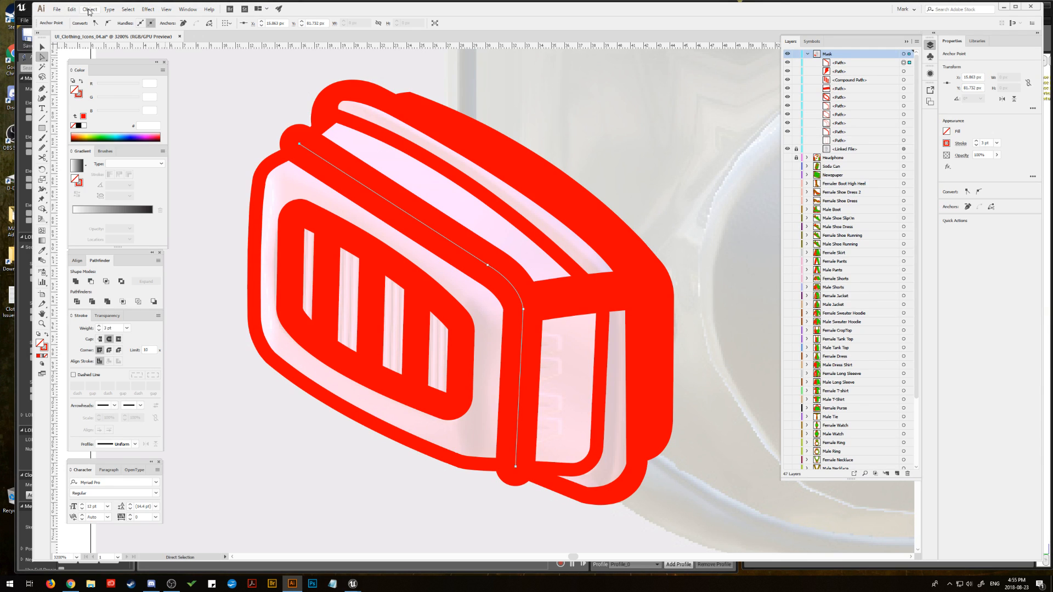
click(90, 9)
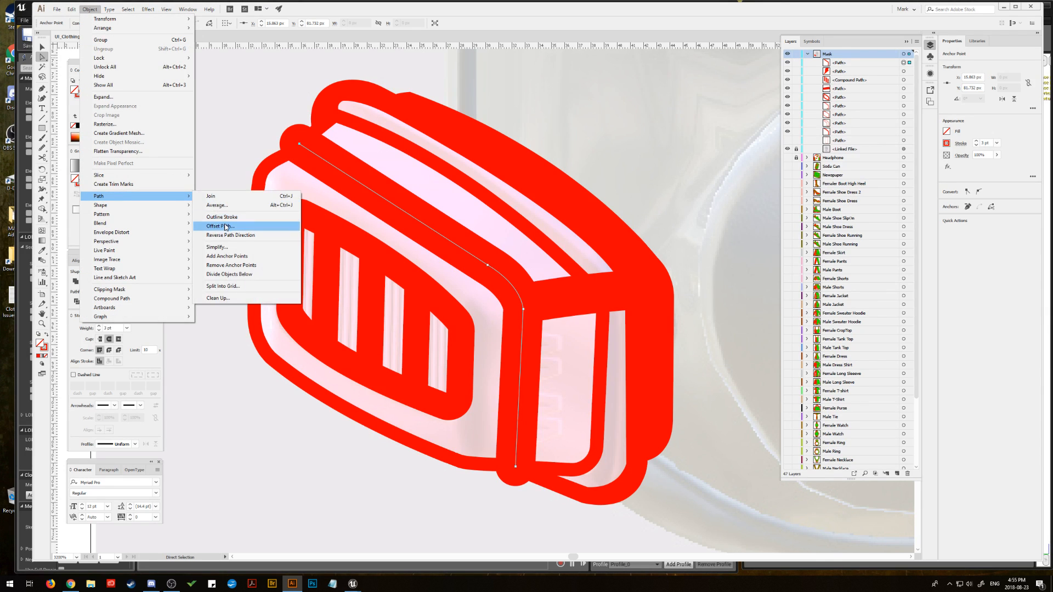
click(231, 218)
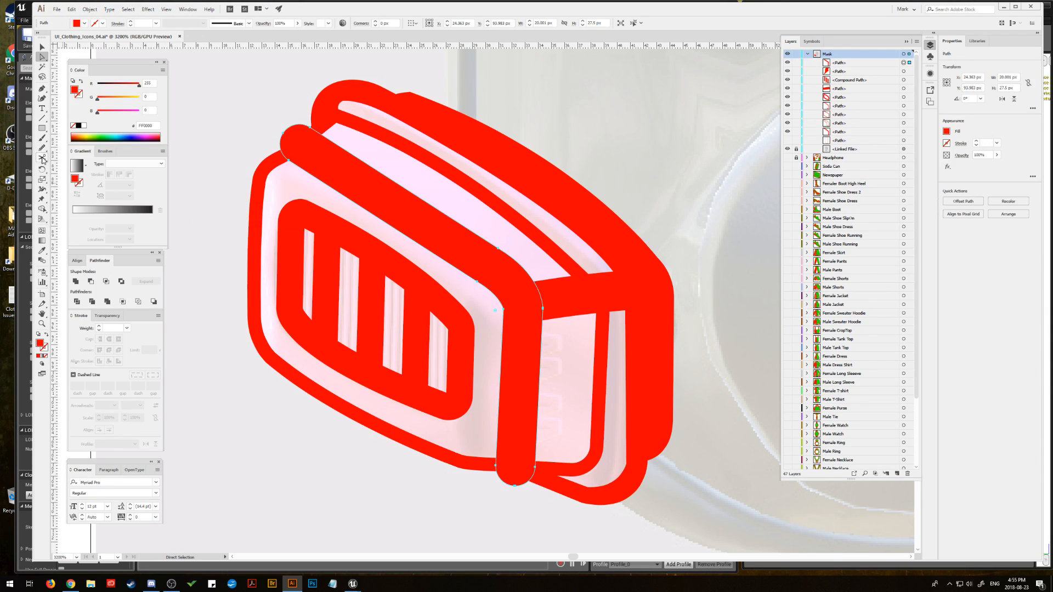
Step: Erase the outlined shape's rounded ends where they protrude past the mask at the upper-left corner and the bottom, and deselect it
drag(41, 158, 61, 159)
mouse_move(271, 117)
mouse_down()
mouse_move(270, 130)
mouse_move(286, 110)
mouse_move(259, 133)
mouse_up()
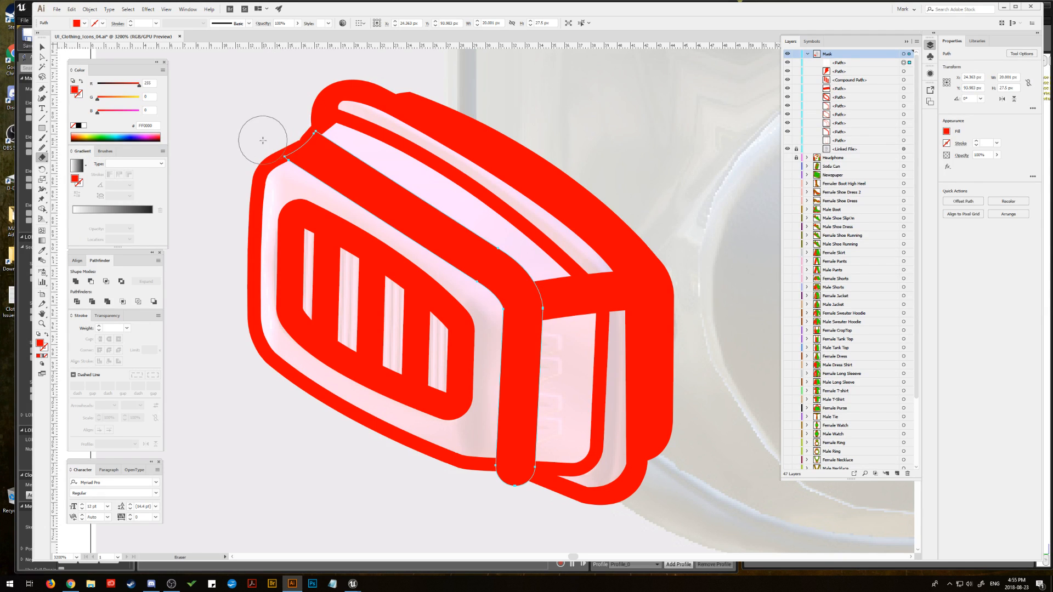
mouse_move(521, 459)
mouse_down()
mouse_move(505, 489)
mouse_move(491, 488)
mouse_move(527, 489)
mouse_up()
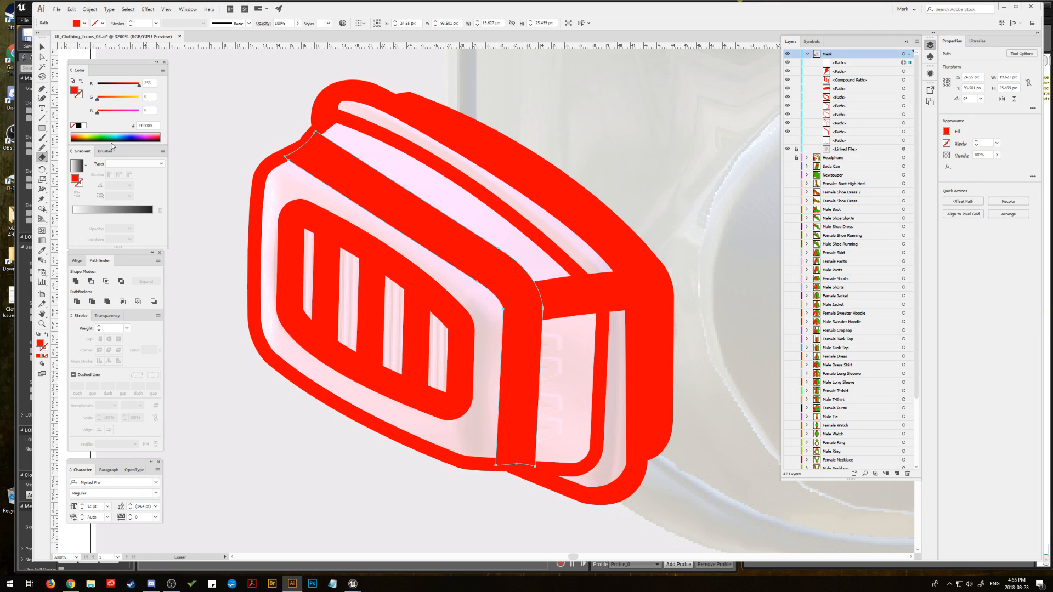
key(a)
click(42, 48)
click(207, 94)
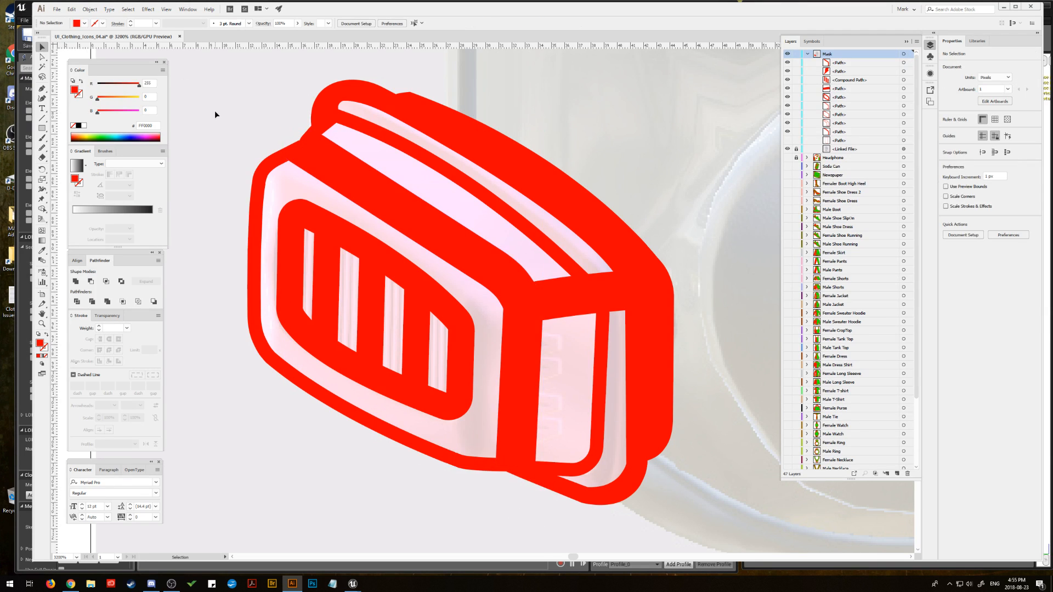
Step: Reshape the outer curve of the outlined edge shape at its upper-right bend by pulling its top anchor's handle slightly outward
click(416, 199)
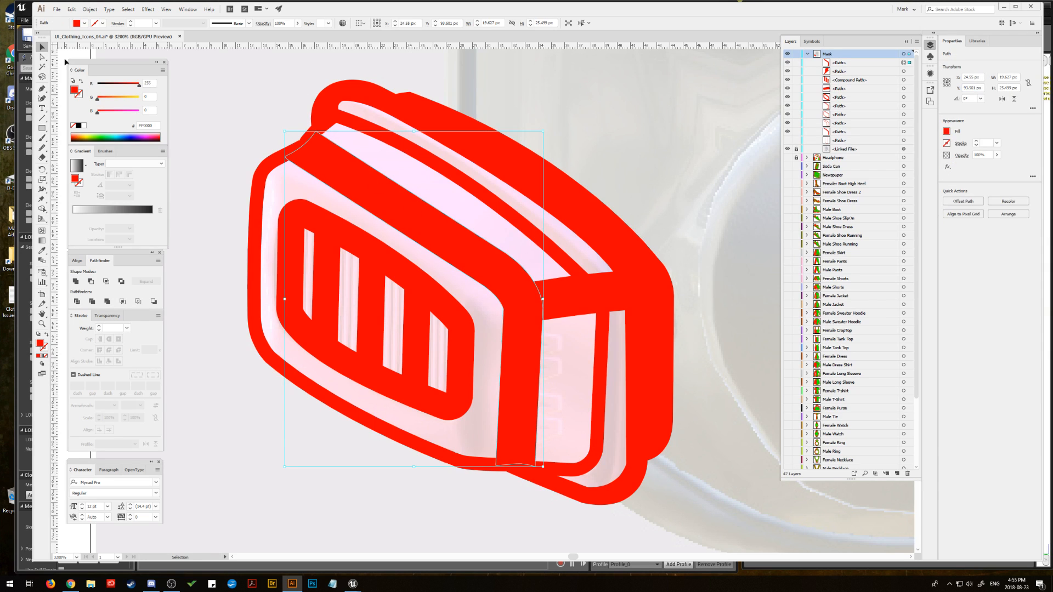
key(a)
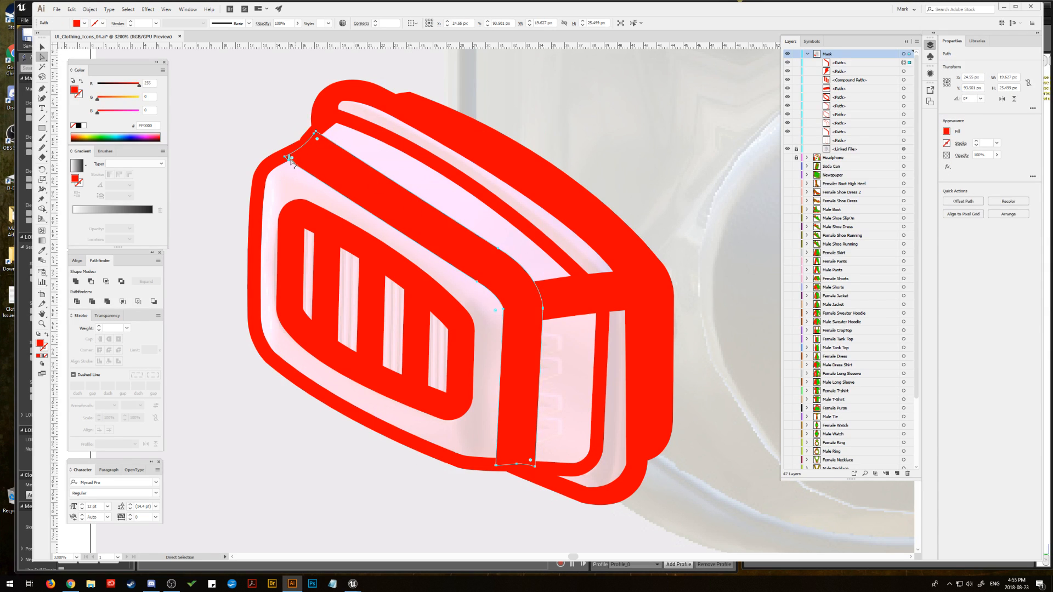
click(498, 250)
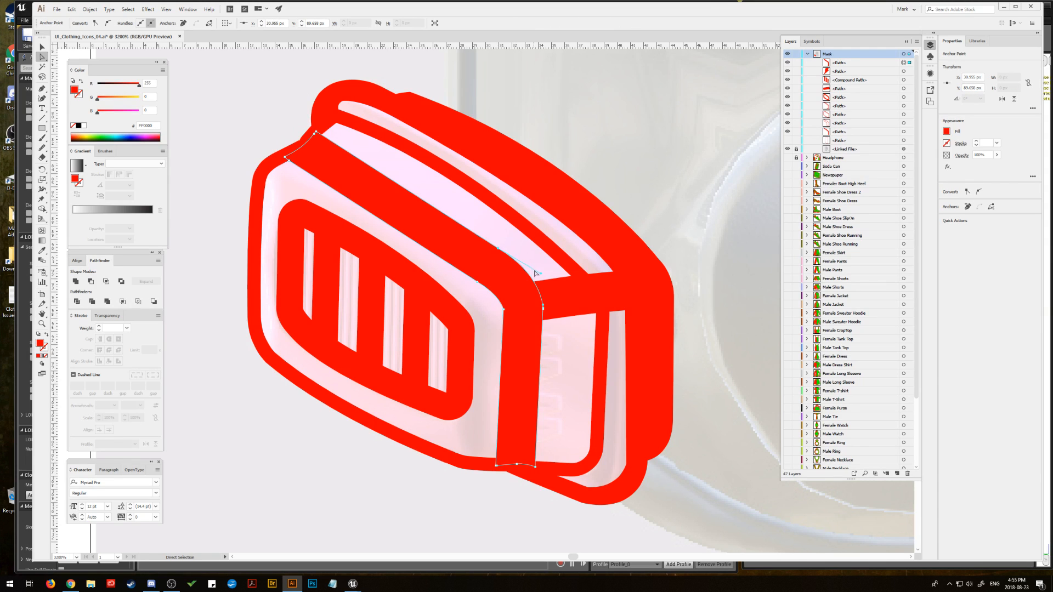
drag(541, 277, 548, 282)
click(255, 123)
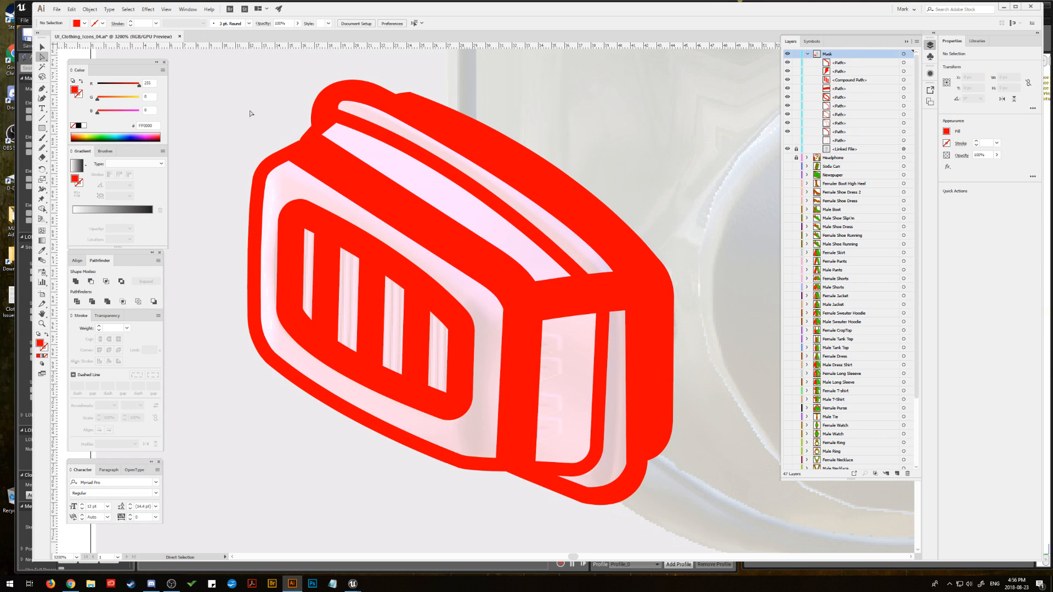
key(ctrl+minus)
key(ctrl+minus)
key(ctrl+minus)
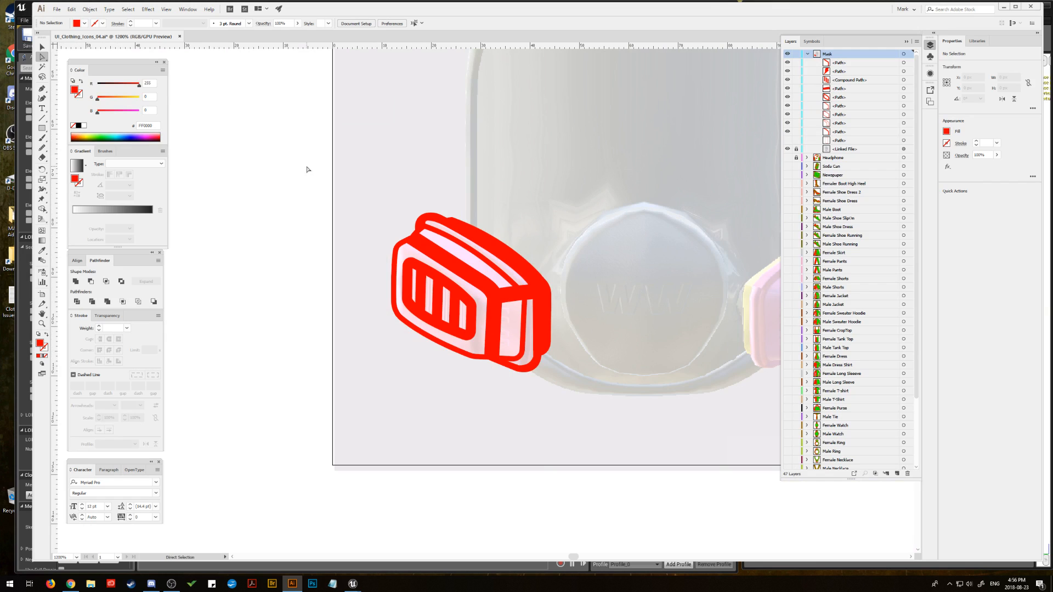
key(space)
drag(432, 184, 294, 280)
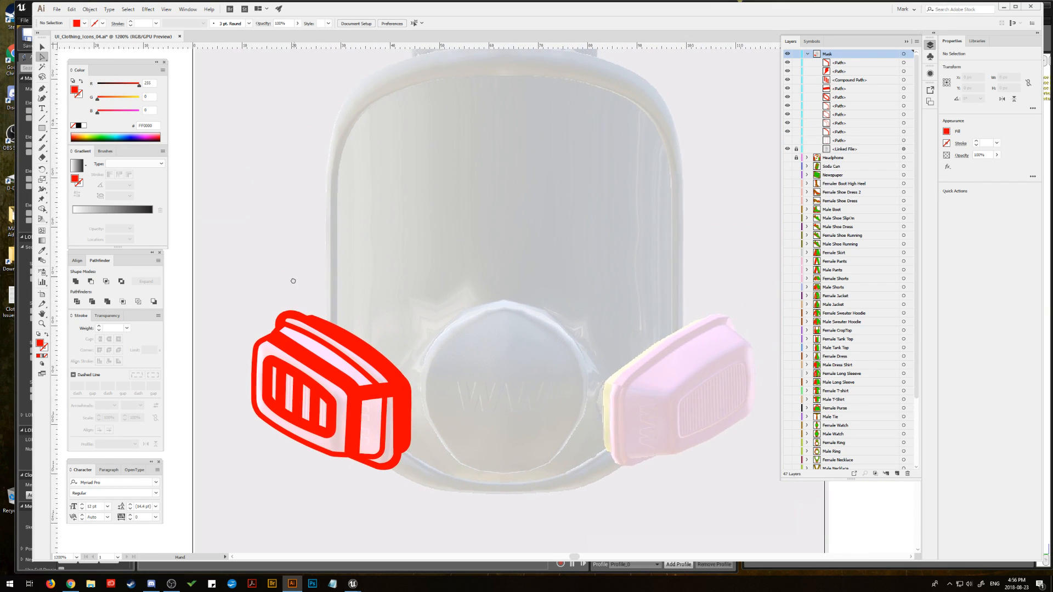
click(788, 141)
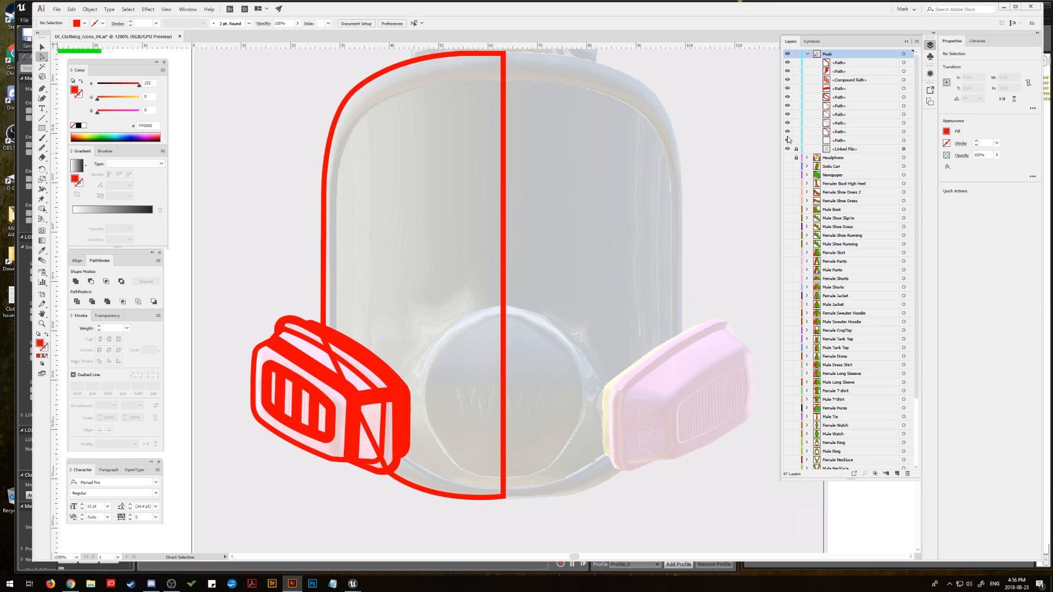
click(903, 141)
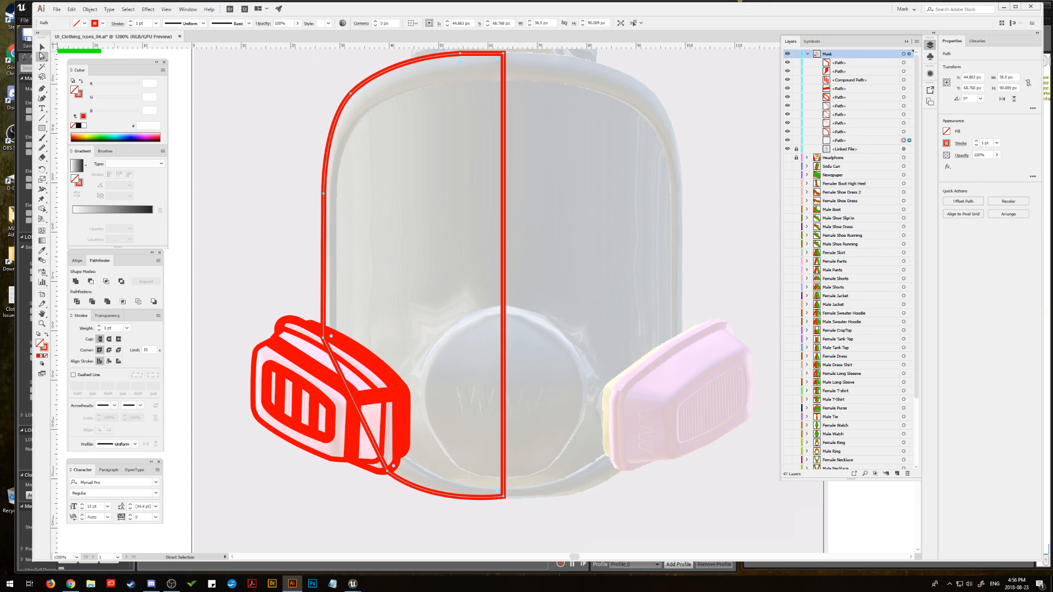
click(42, 48)
click(789, 141)
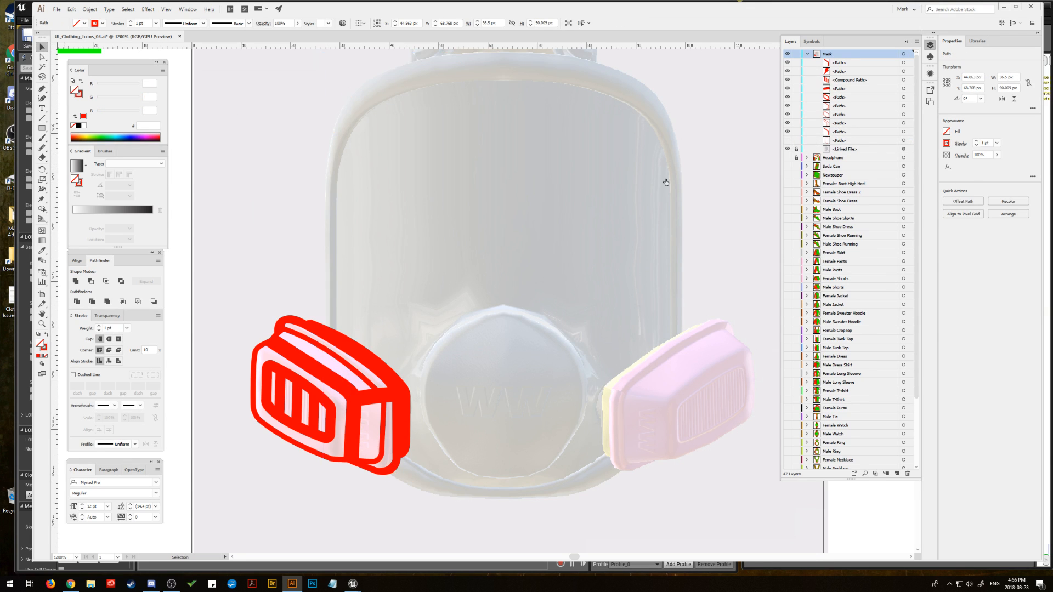
Step: Group all shapes of the left filter and enlarge the group proportionally around its centre to about 33.6 by 33 px
drag(441, 490, 440, 487)
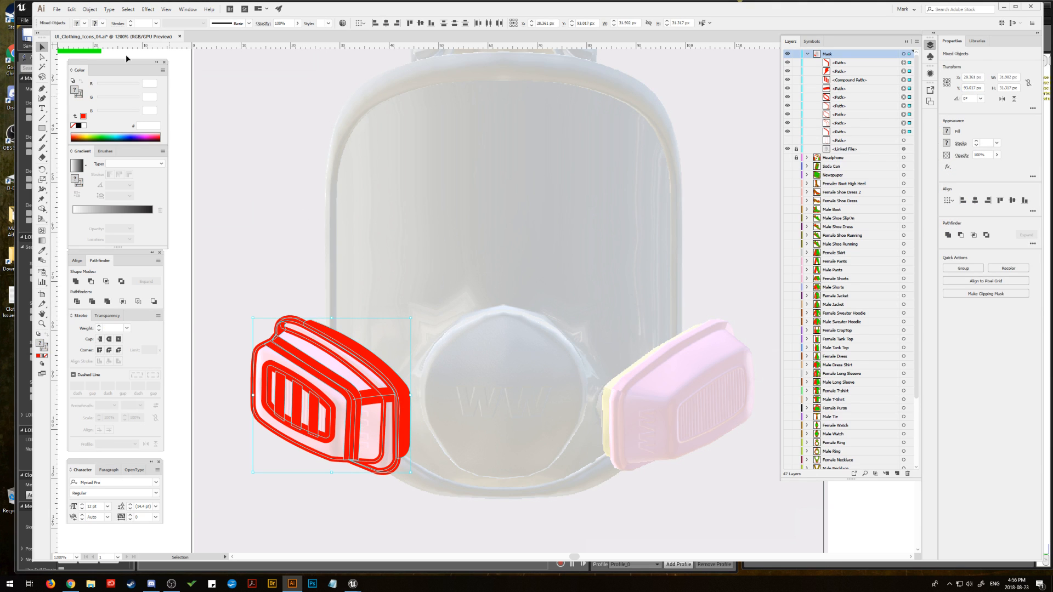
click(97, 12)
click(104, 55)
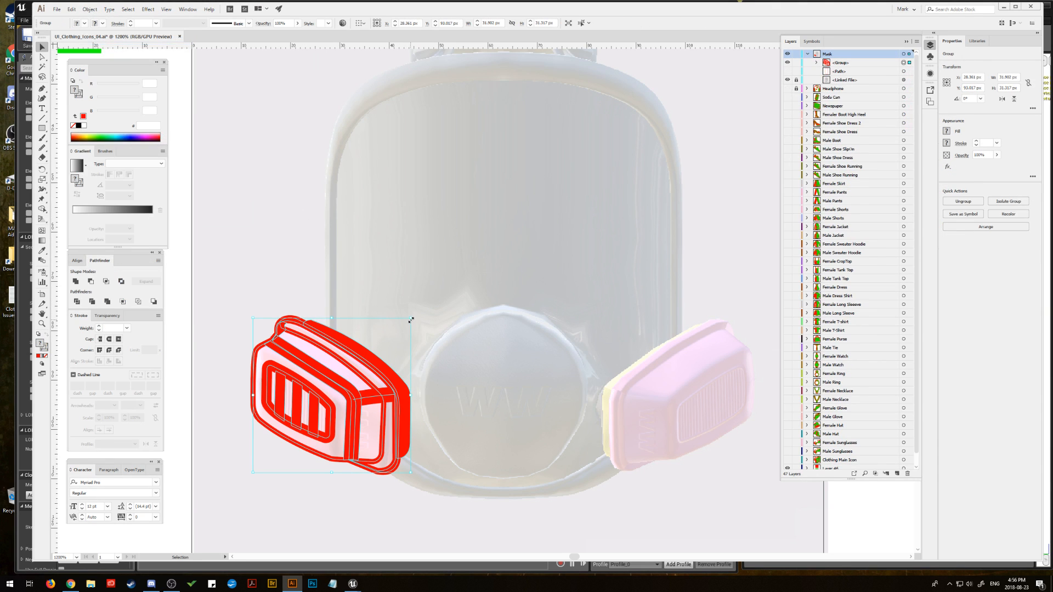
drag(416, 317, 415, 305)
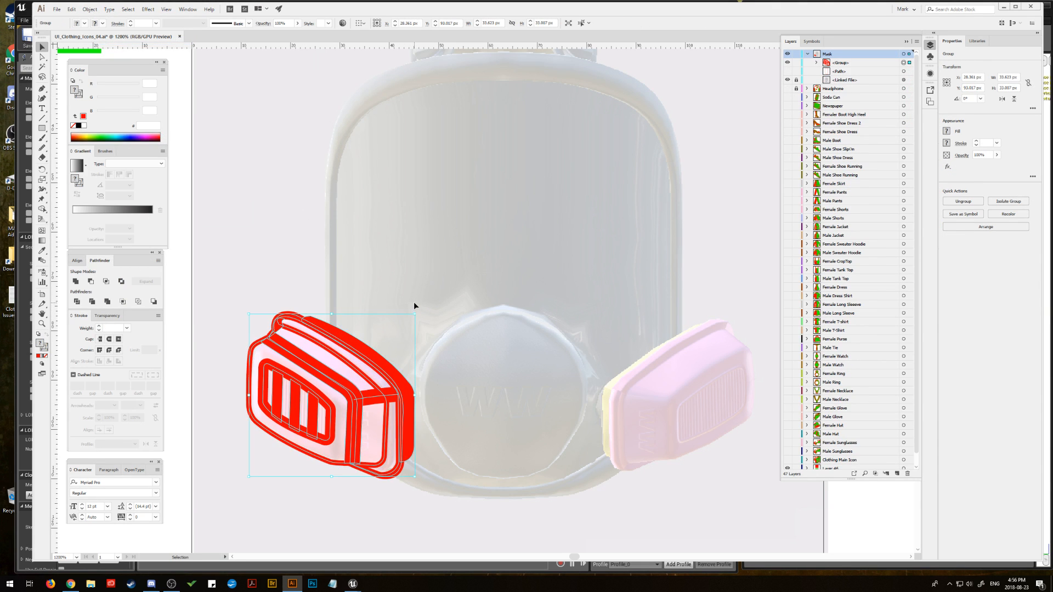
click(256, 262)
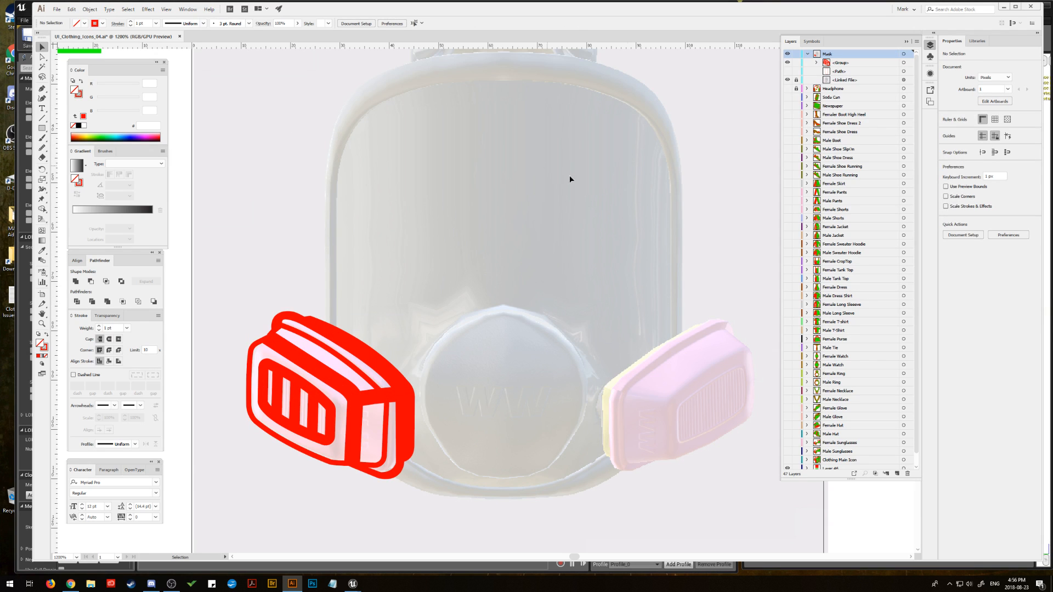
Step: Show the mask body's half outline and create an inward offset copy of it at -3 px with mitered joins
click(788, 72)
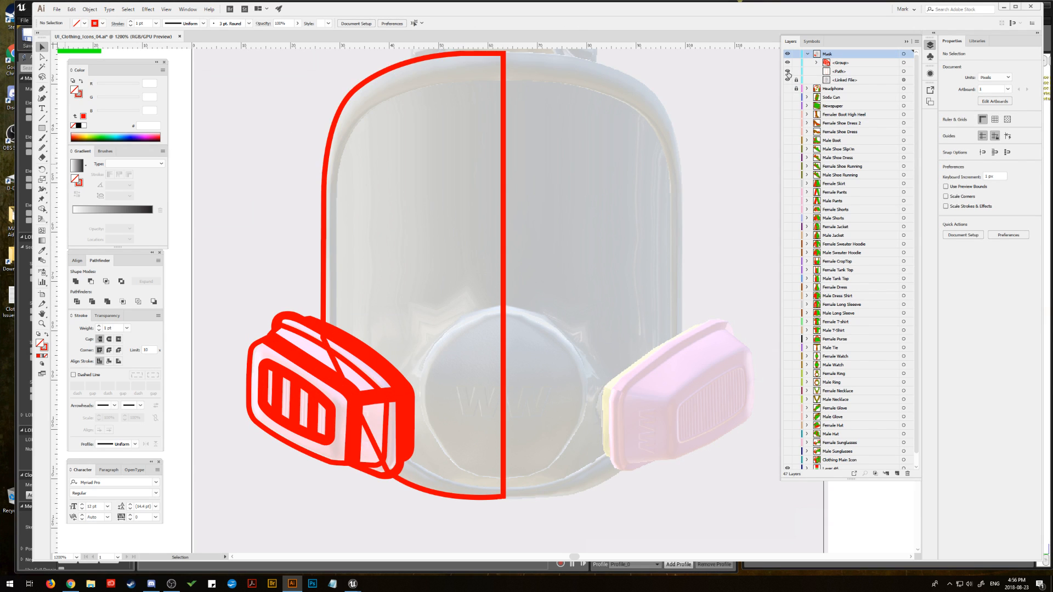
click(904, 71)
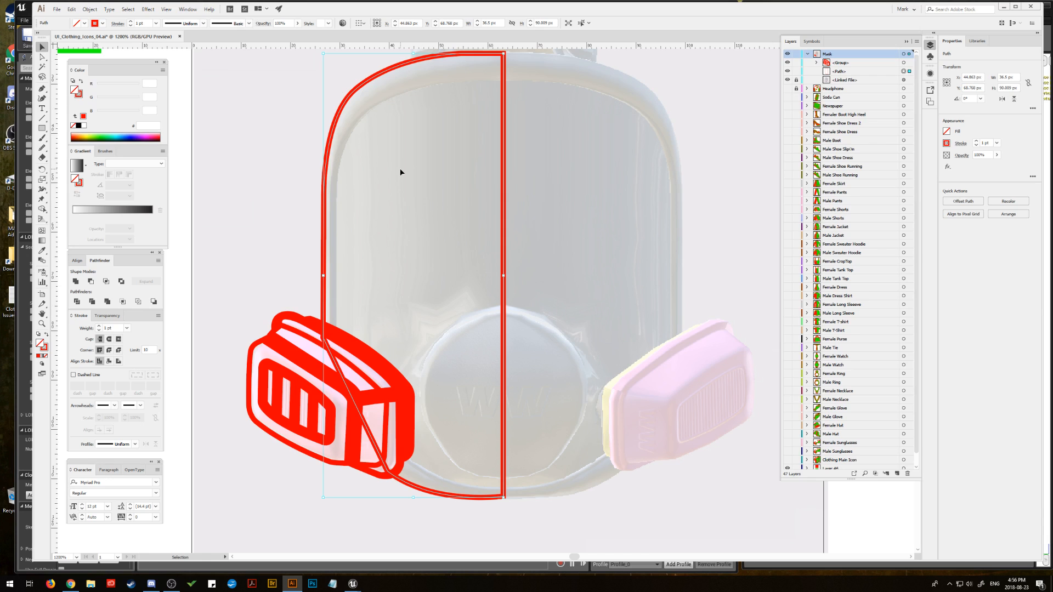
click(90, 9)
mouse_move(164, 195)
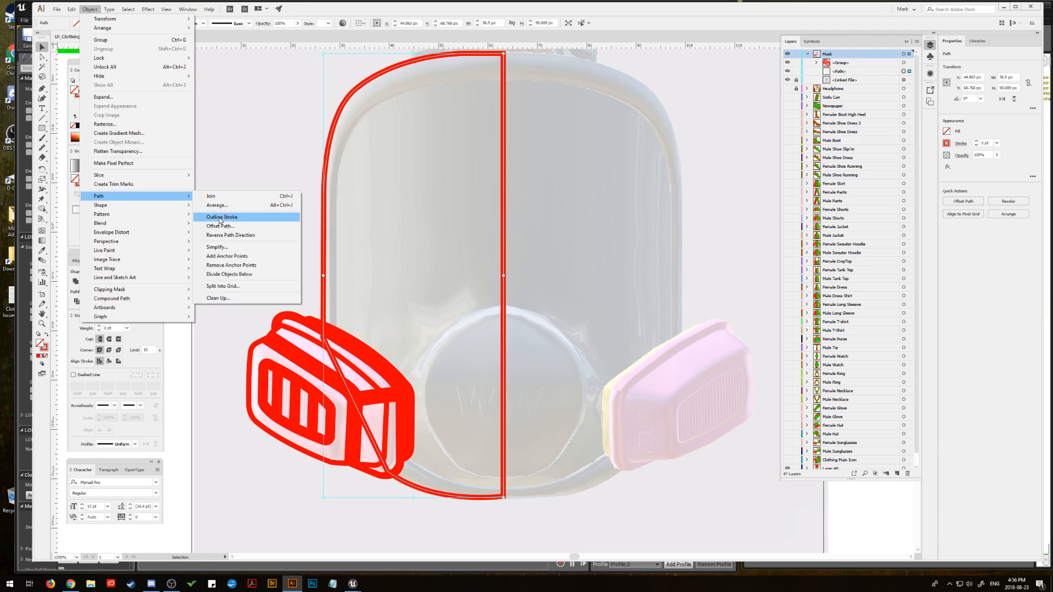
click(220, 226)
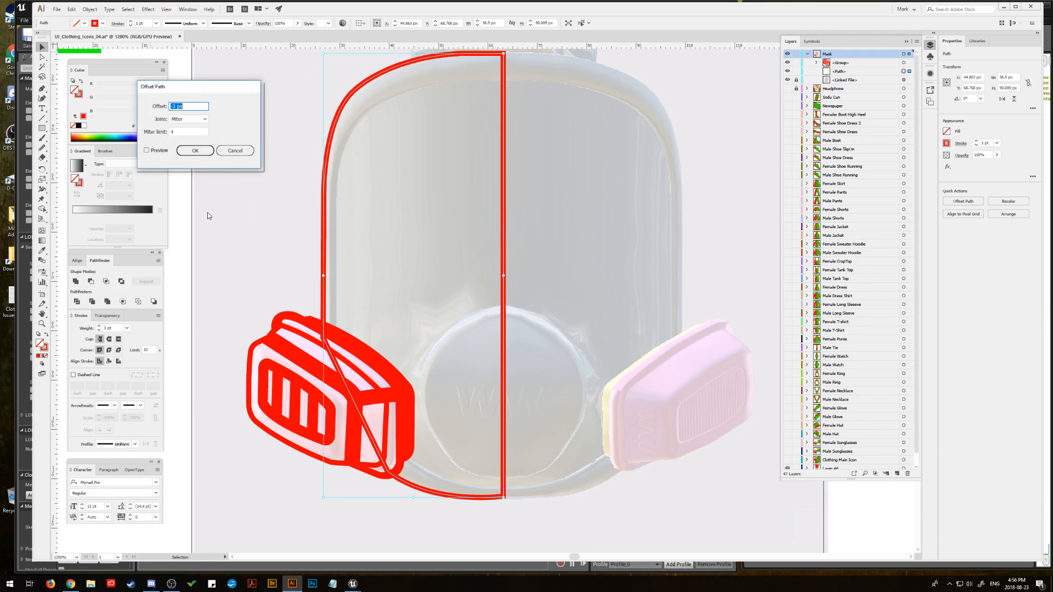
click(147, 151)
click(185, 152)
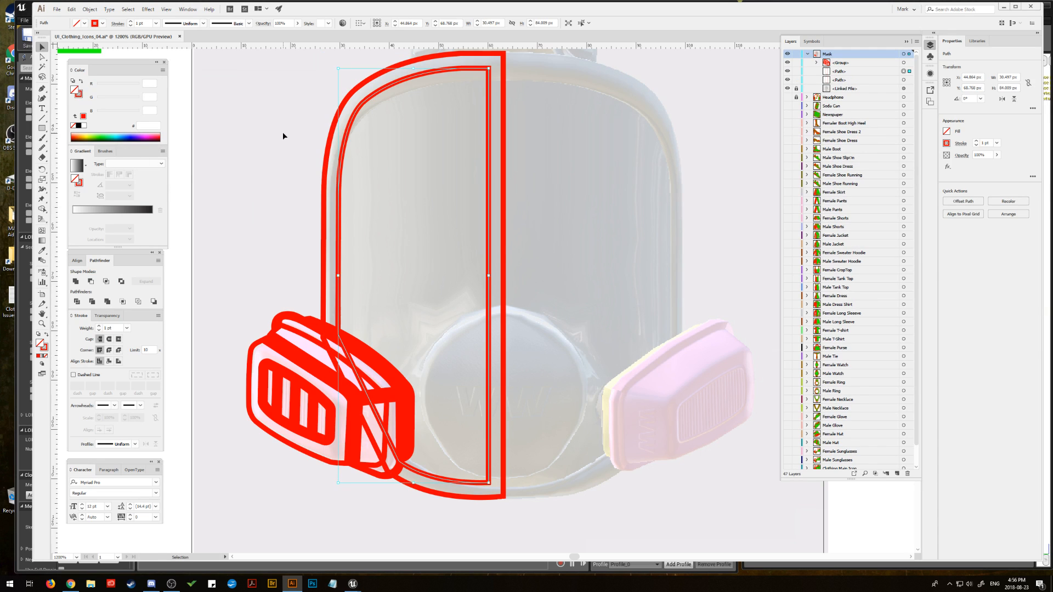
click(291, 241)
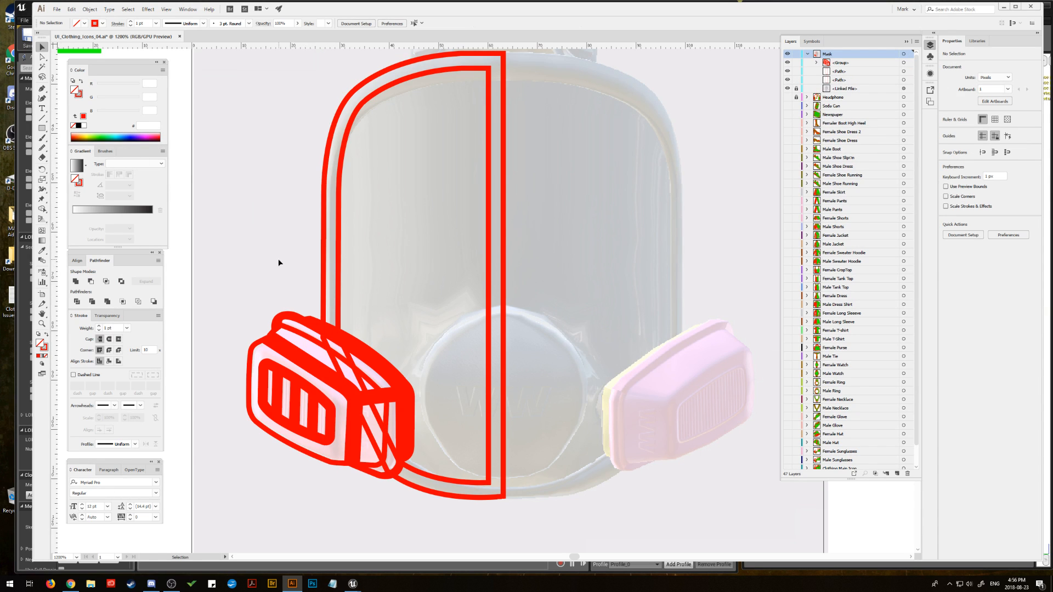
Step: Hide both half outlines of the mask body and duplicate the left filter group straight across toward the right filter
key(space)
click(788, 80)
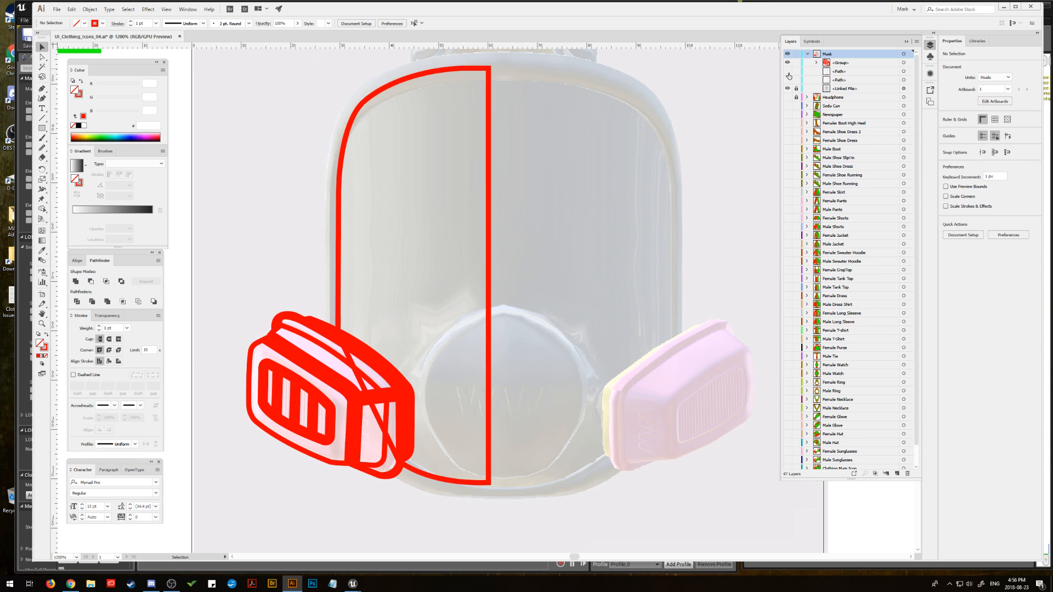
click(787, 71)
click(903, 62)
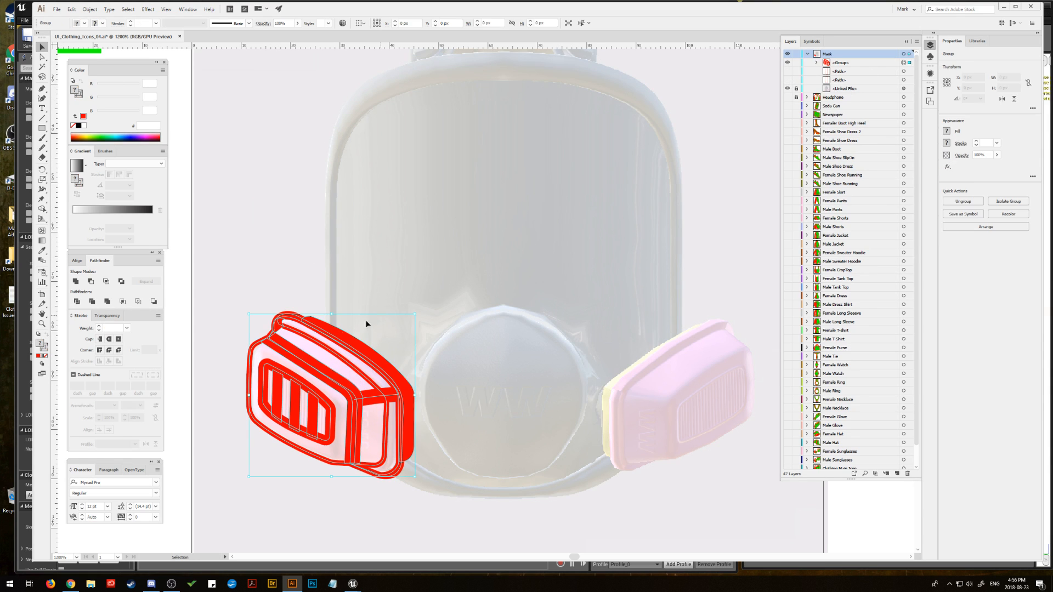
alt+drag(359, 357, 648, 357)
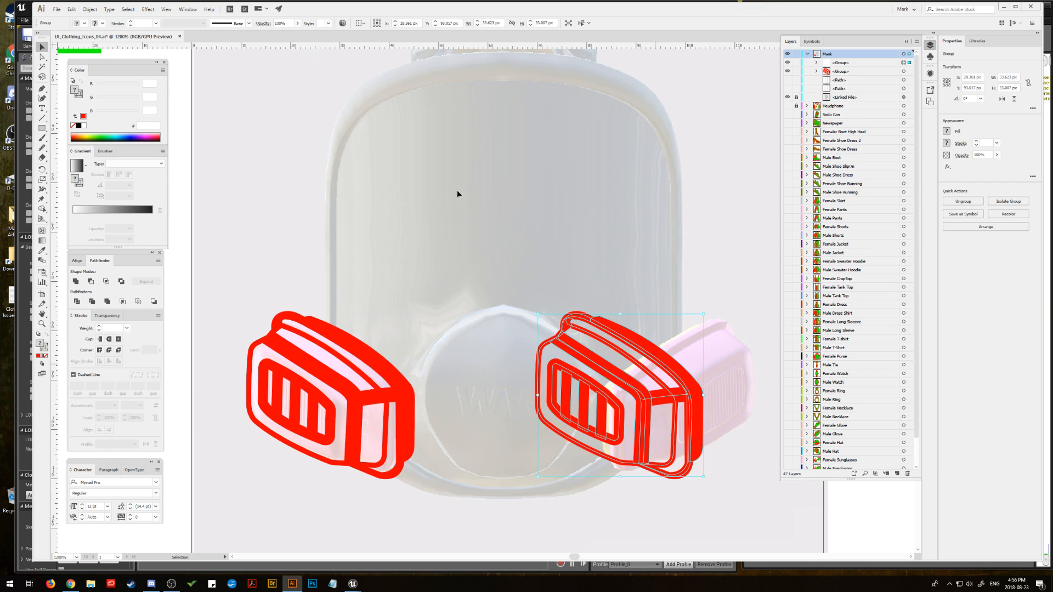
Step: Mirror the duplicated filter group left to right and align it over the reference's right filter
click(90, 9)
mouse_move(110, 19)
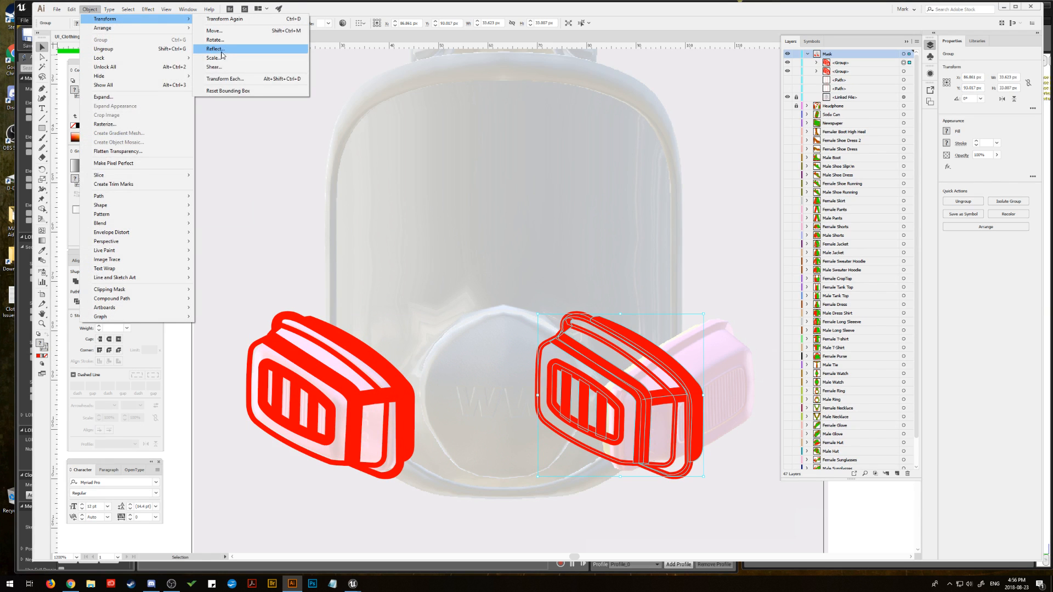
click(222, 54)
click(730, 312)
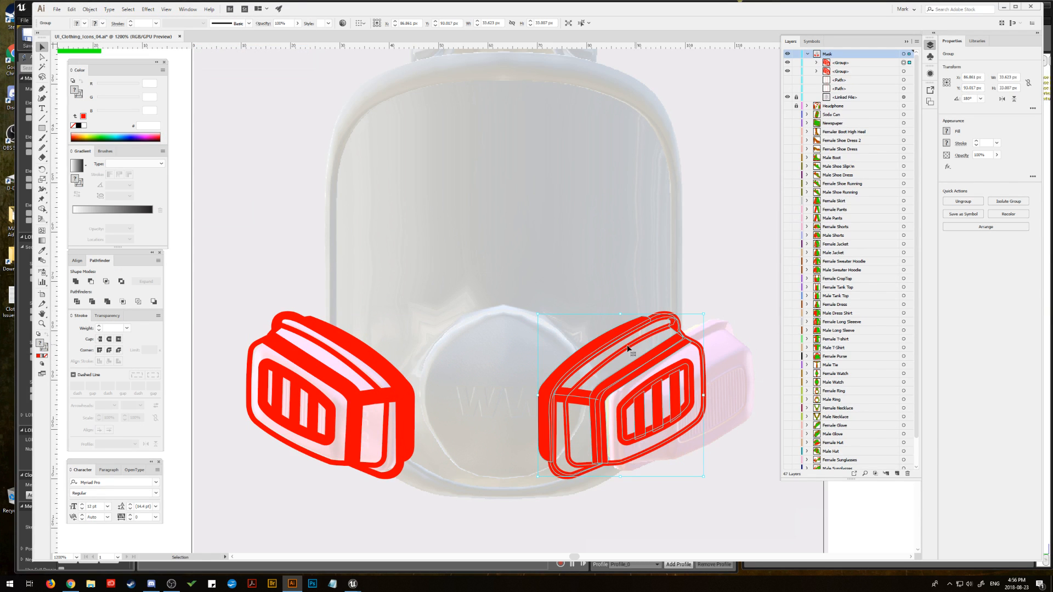
drag(593, 357, 636, 351)
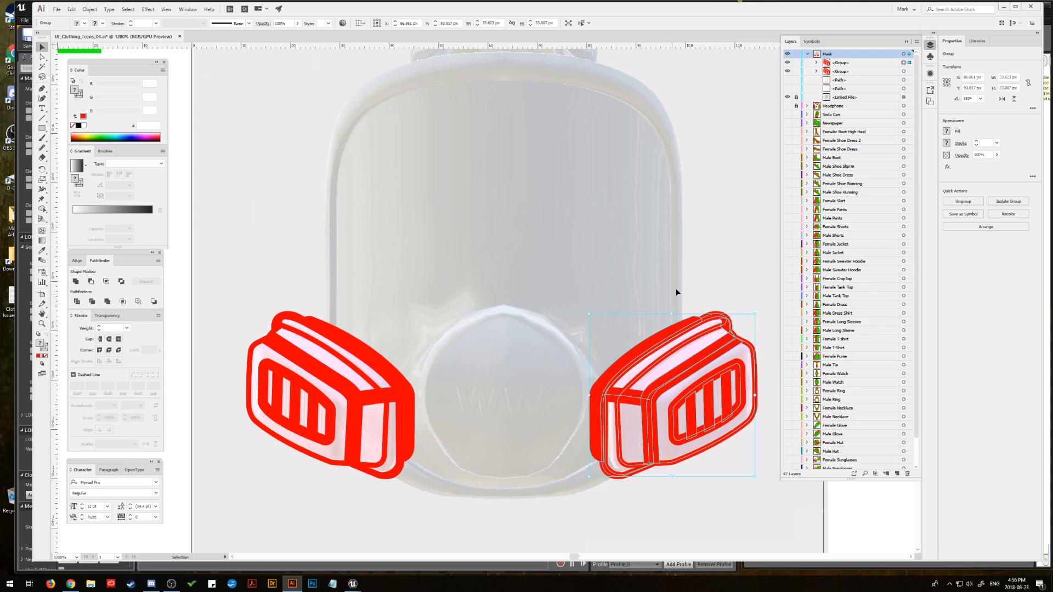
click(482, 216)
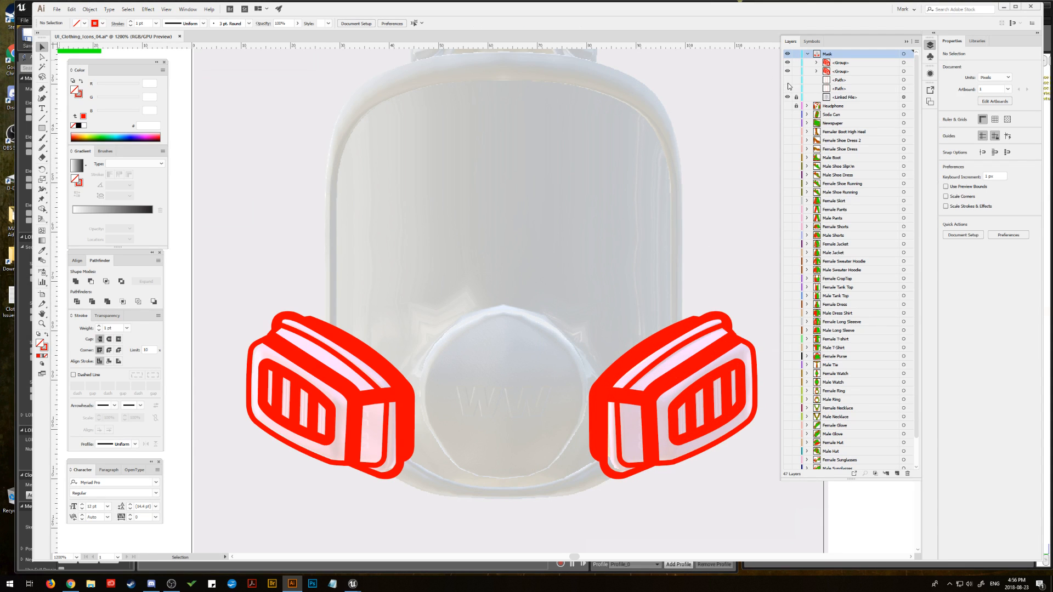
Step: Show both half outlines again and draw a circle about 32.7 px in diameter centred on the mask's central valve
click(787, 88)
click(787, 80)
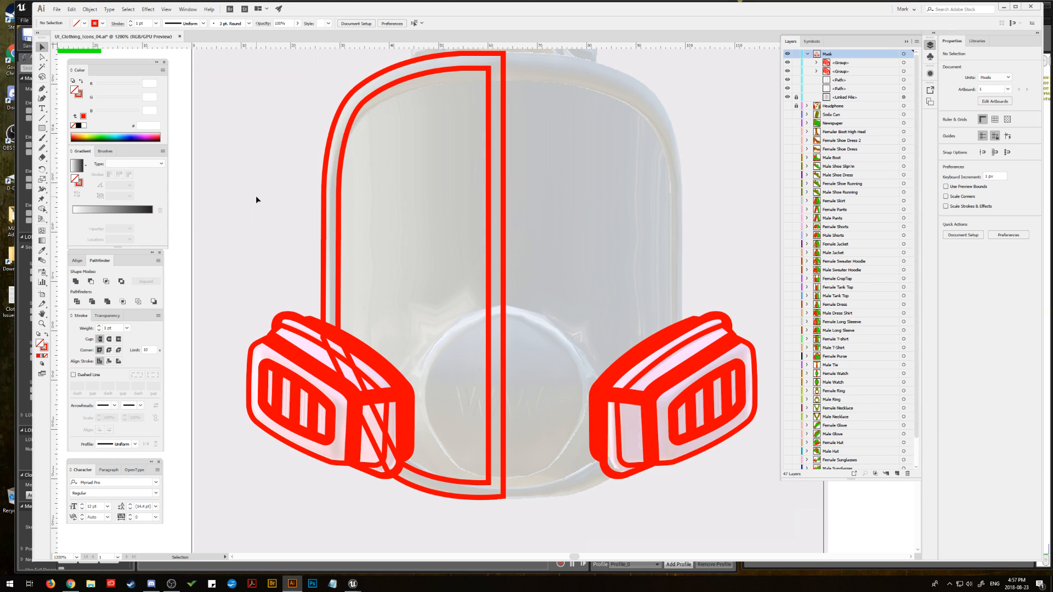
drag(307, 216, 305, 234)
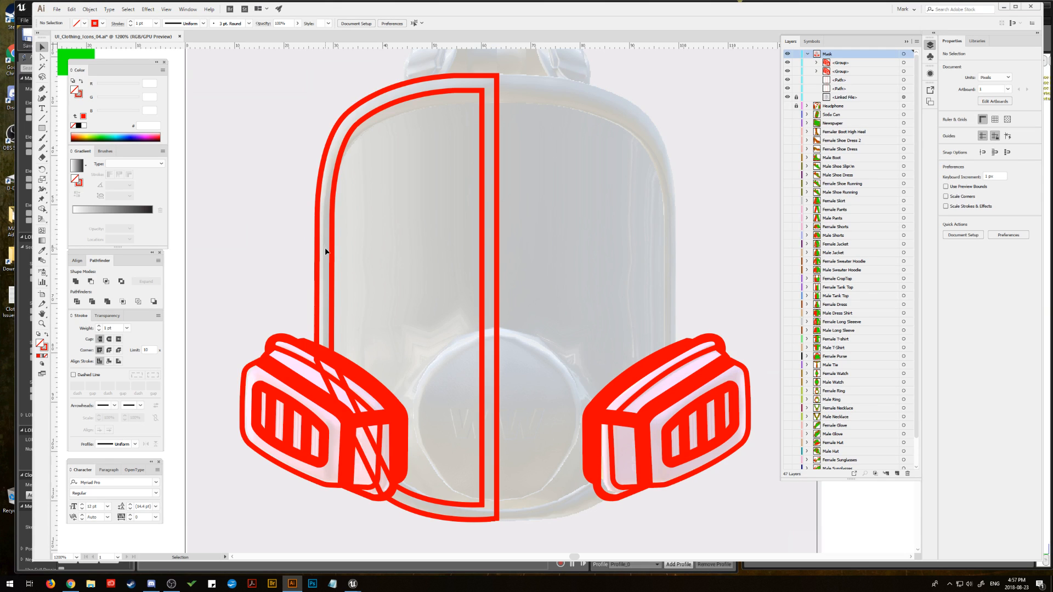
drag(42, 127, 90, 145)
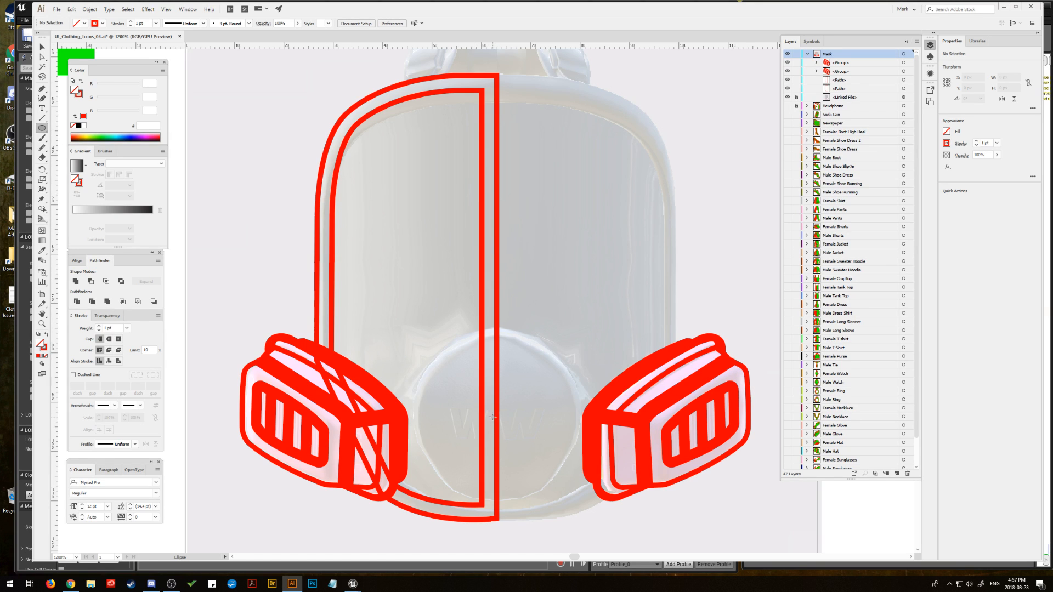
drag(435, 331, 437, 337)
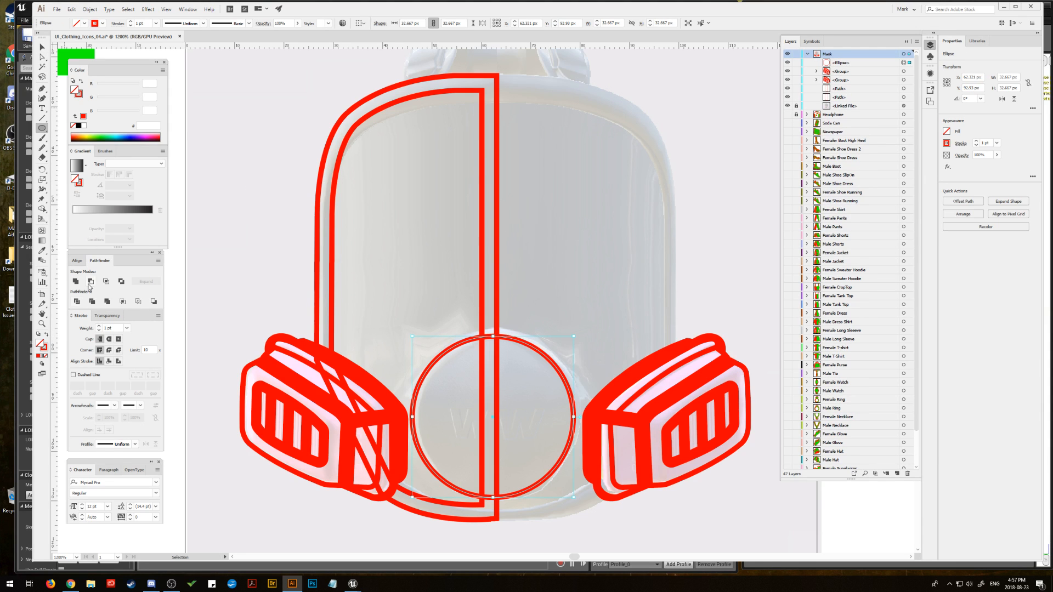
Step: Set the valve circle's stroke to 3 pt and shrink it around its centre to about 28.5 px in diameter
click(99, 326)
click(99, 326)
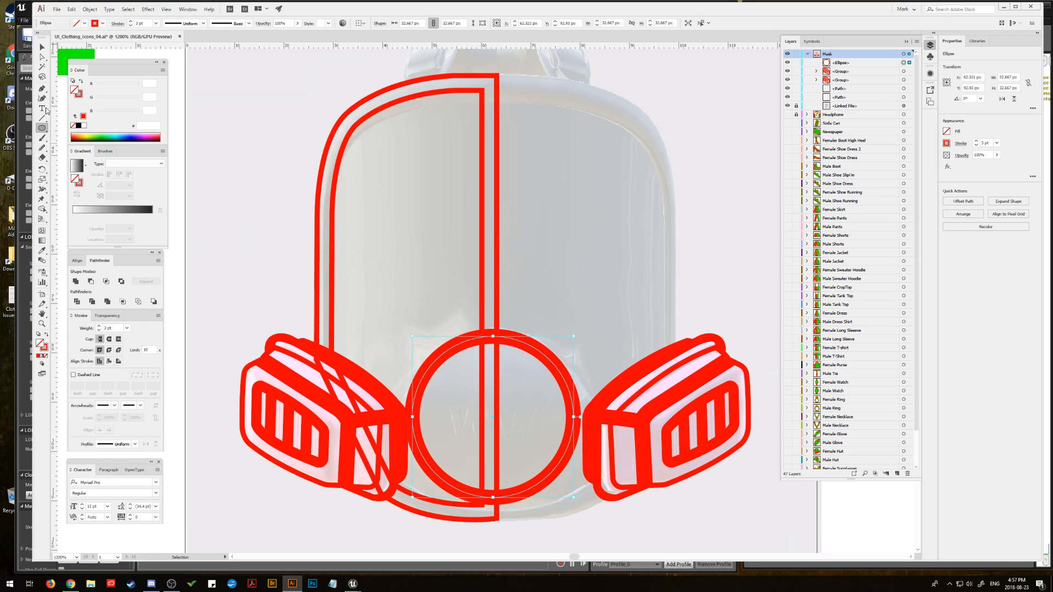
click(42, 47)
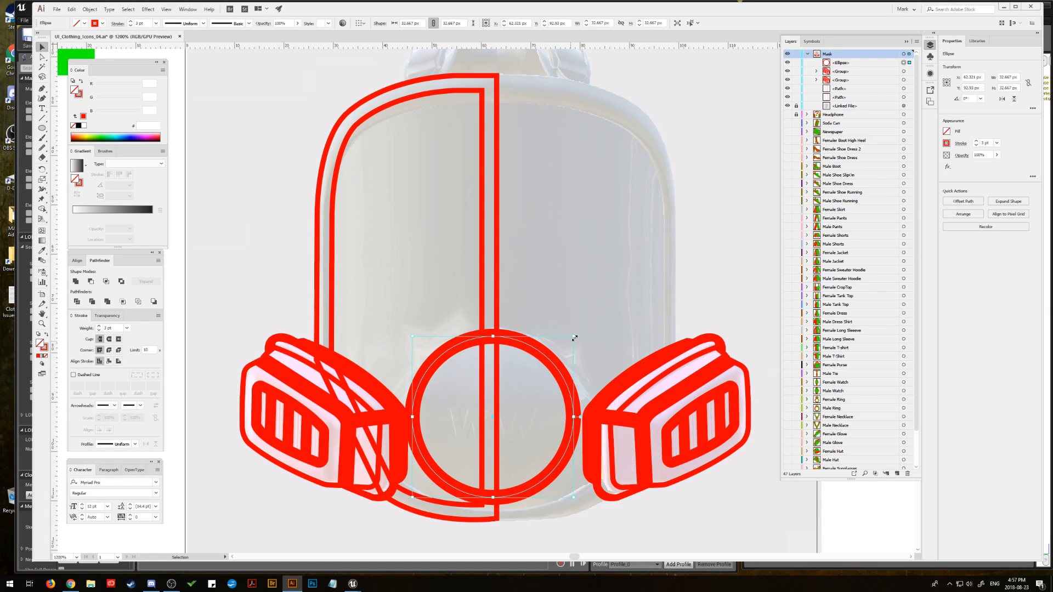
drag(574, 338, 564, 343)
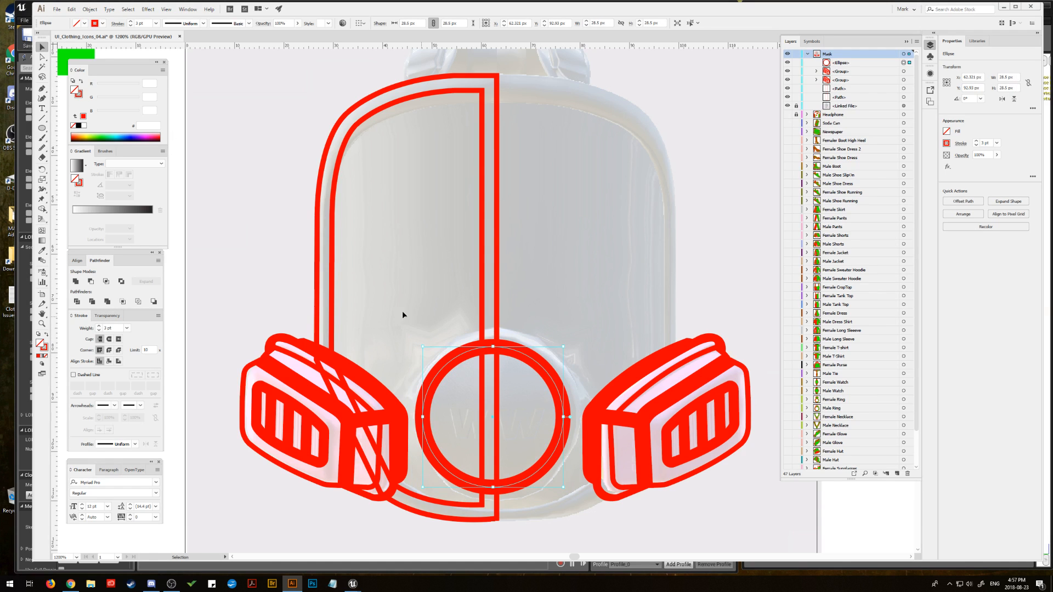
click(269, 284)
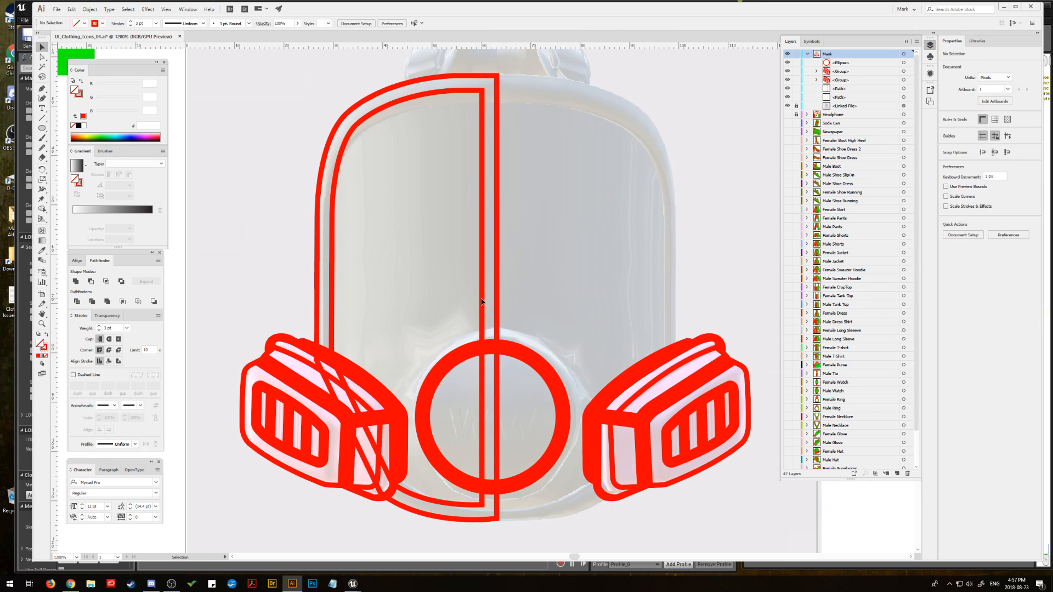
Step: Delete the inner offset outline of the mask body
click(482, 302)
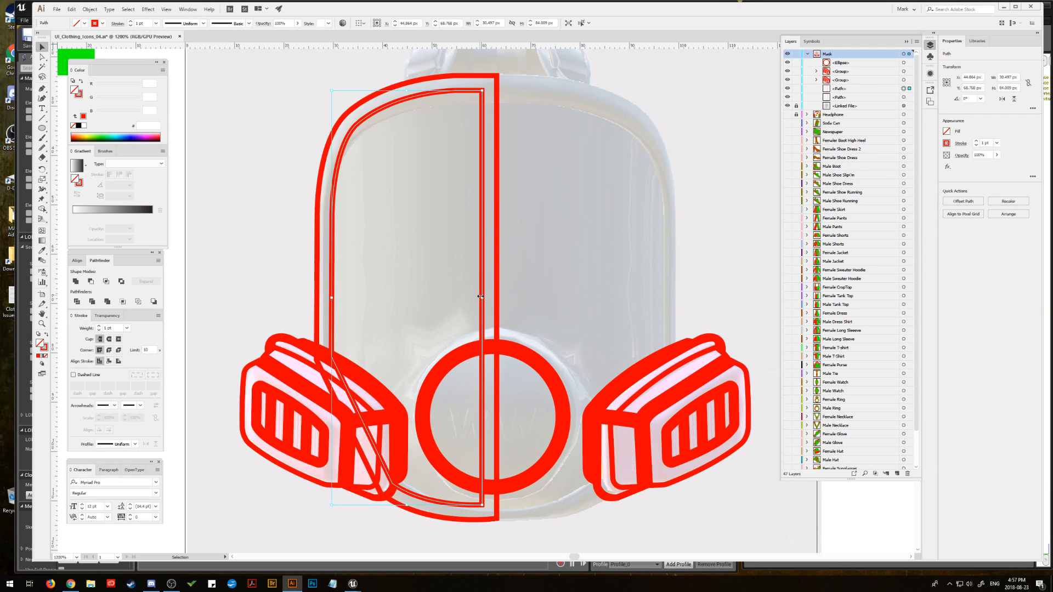
key(Delete)
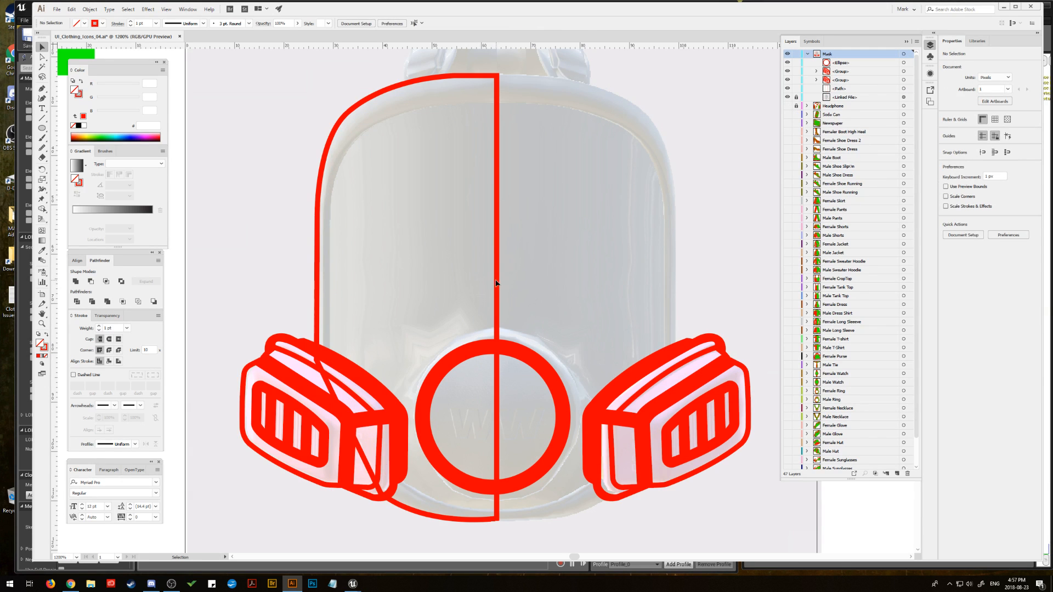
Step: Duplicate the mask body's remaining half outline horizontally to the right and mirror the copy left to right
key(ctrl+z)
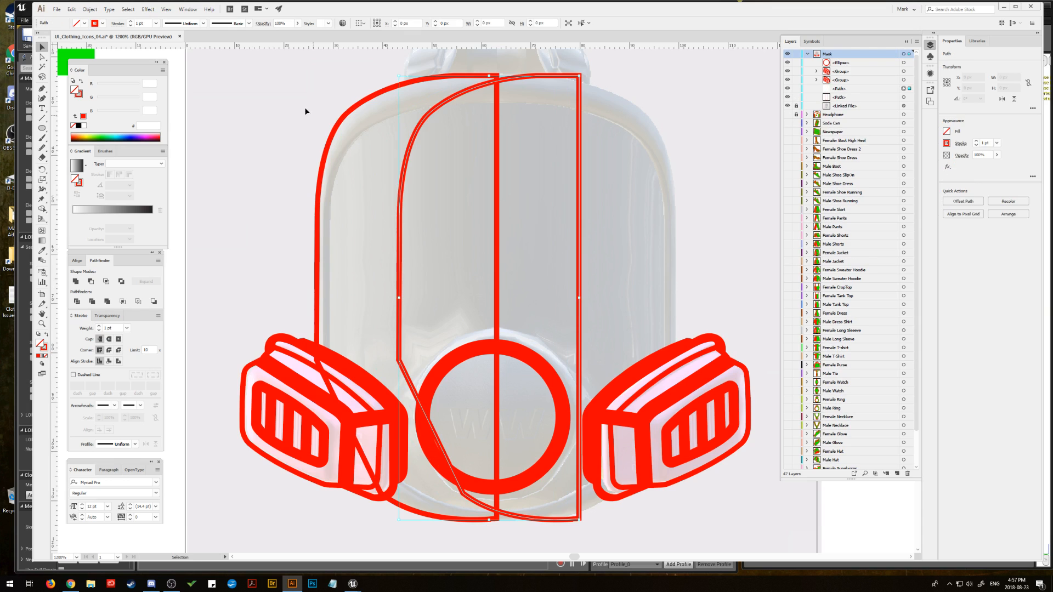
click(90, 9)
mouse_move(138, 20)
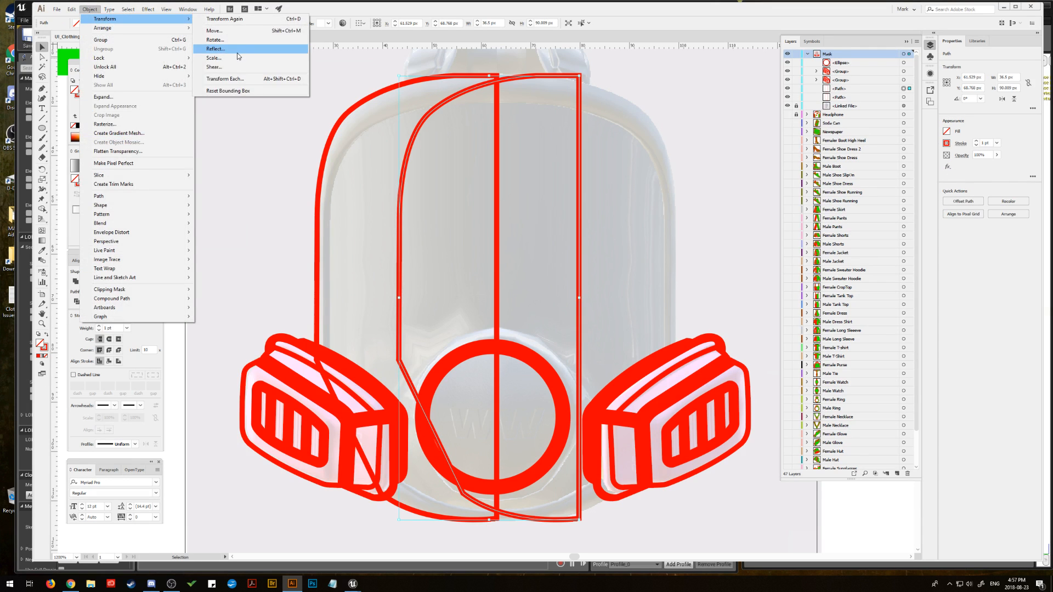
click(237, 50)
click(740, 313)
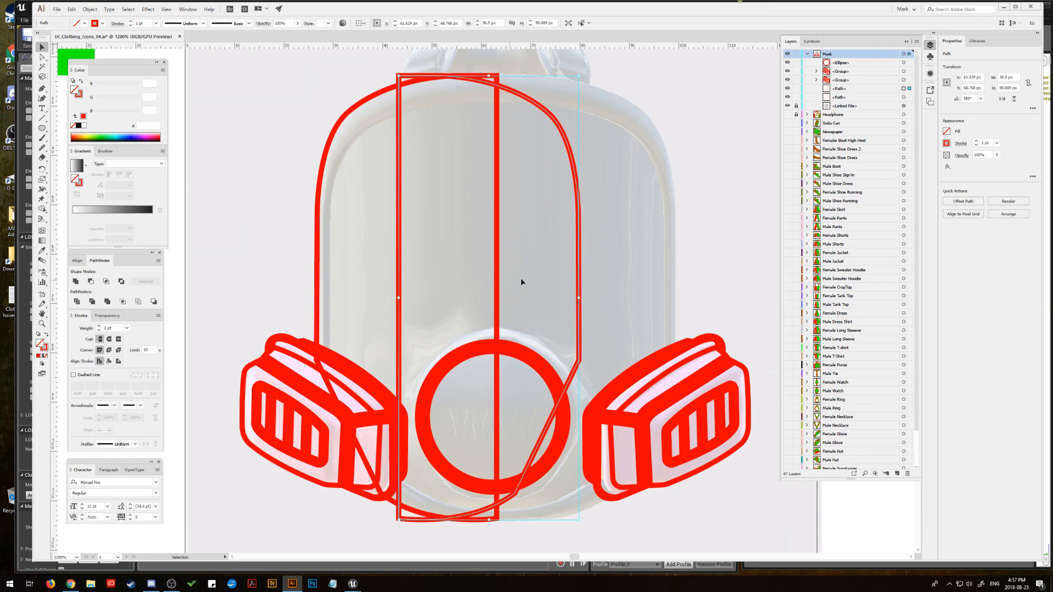
Step: Move the mirrored body half into place against the original half and unite both into one closed outline
drag(578, 264, 678, 268)
shift+click(486, 77)
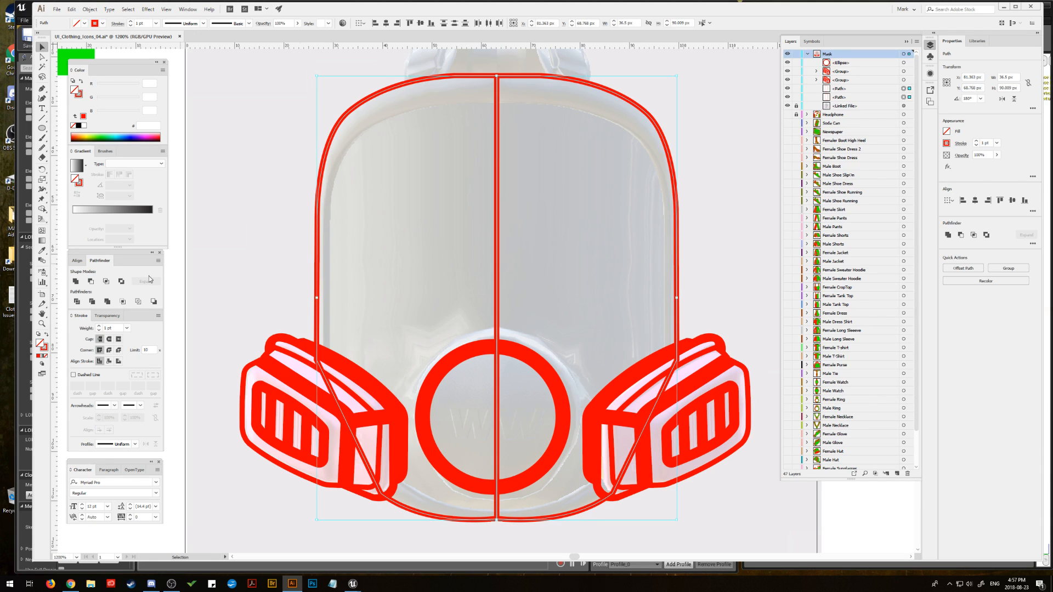
alt+click(76, 282)
click(153, 282)
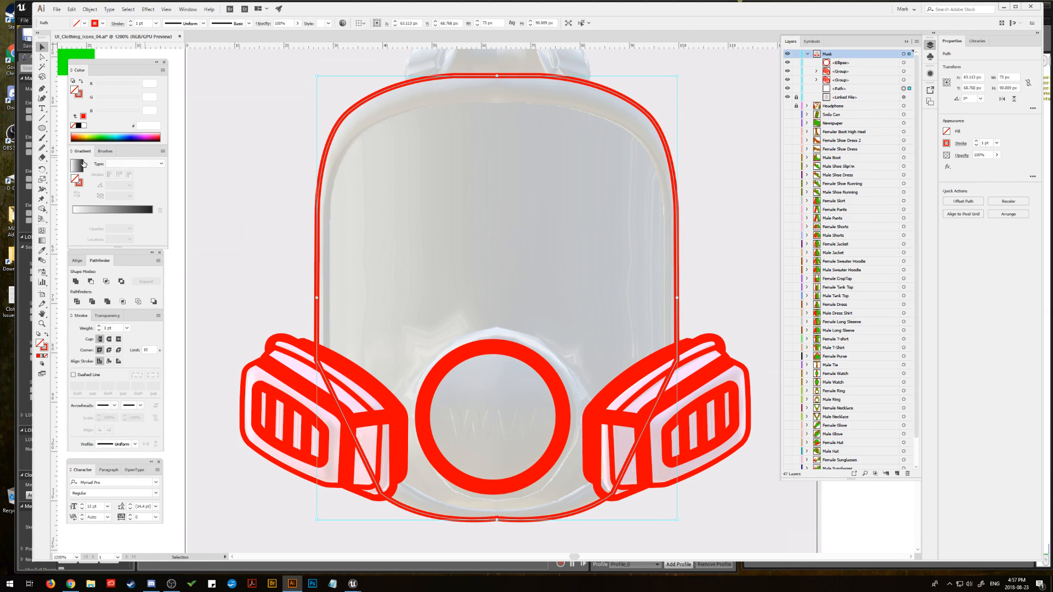
Step: Smooth the mask body outline across its top and bottom edges with the Smooth tool
click(42, 147)
mouse_move(442, 75)
mouse_down()
mouse_move(494, 75)
mouse_move(558, 113)
mouse_up()
drag(471, 519, 543, 520)
mouse_move(466, 520)
mouse_down()
mouse_move(543, 520)
mouse_move(607, 498)
mouse_up()
drag(542, 519, 440, 515)
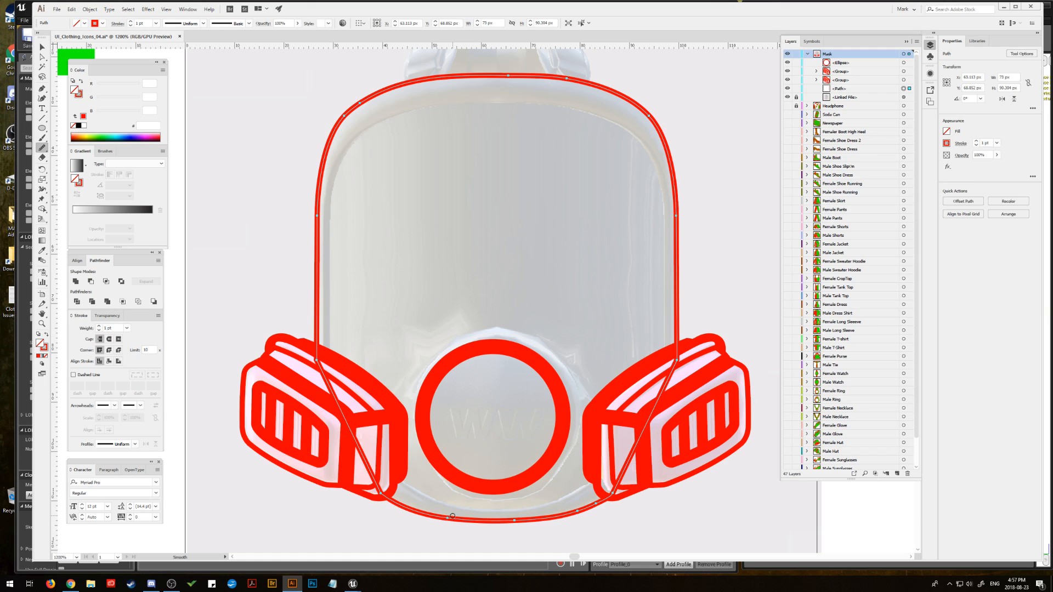
Step: Remove surplus anchor points from the bottom curve of the mask body outline
click(42, 88)
click(69, 109)
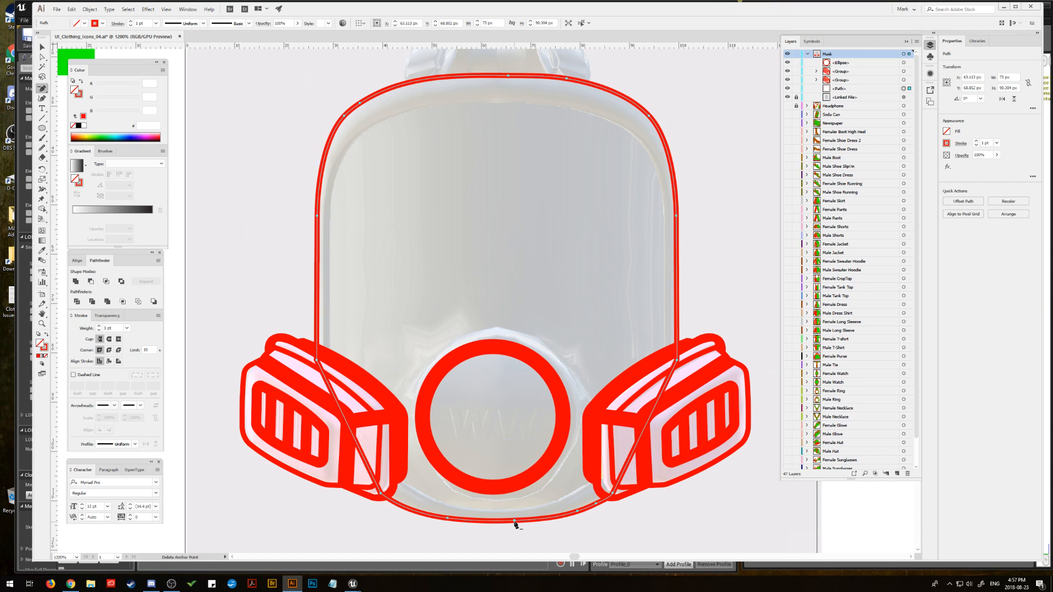
click(514, 521)
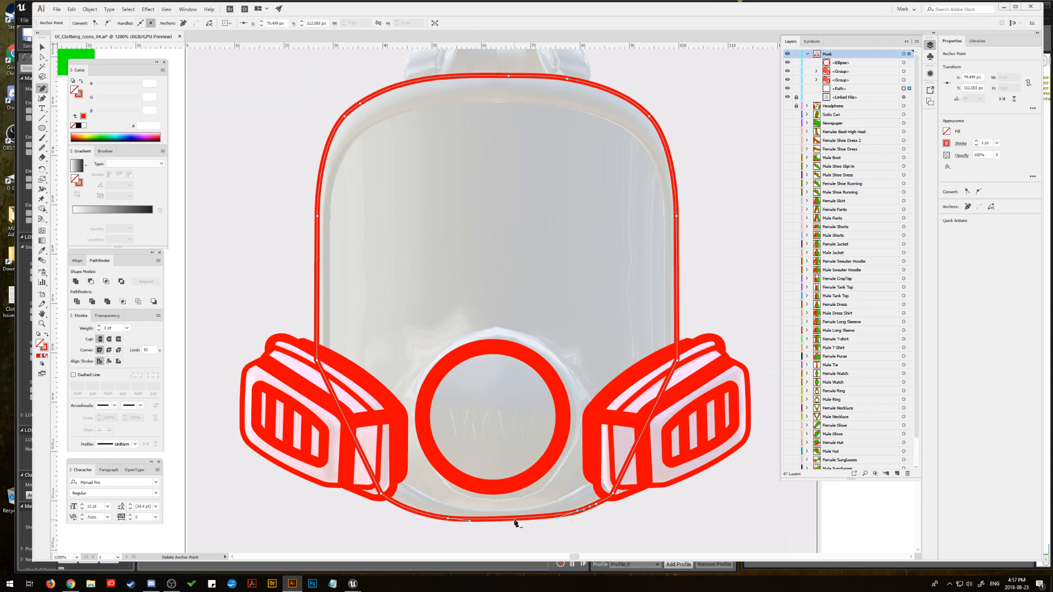
key(v)
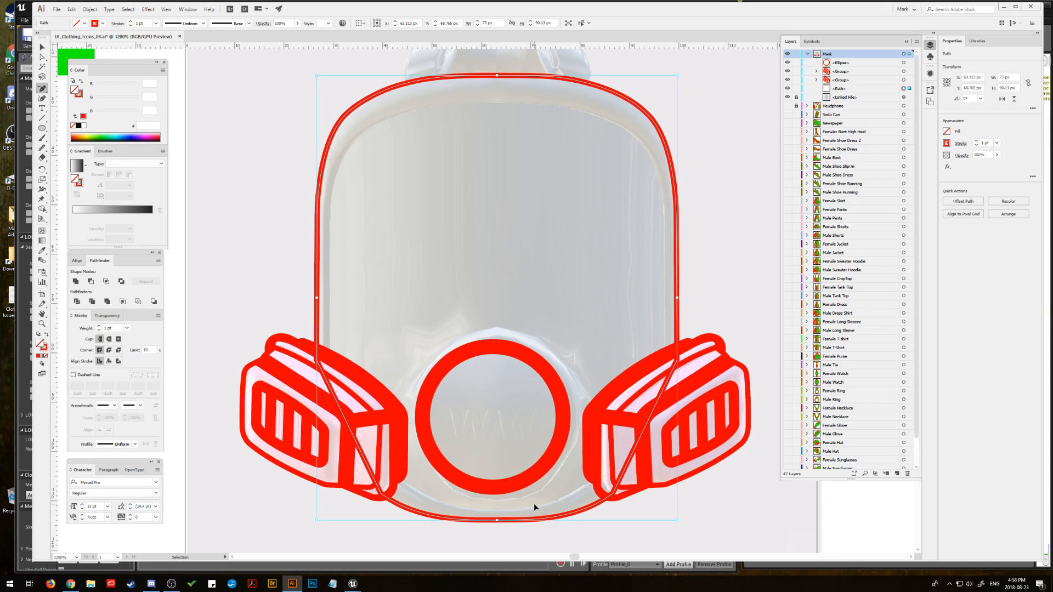
key(ctrl+z)
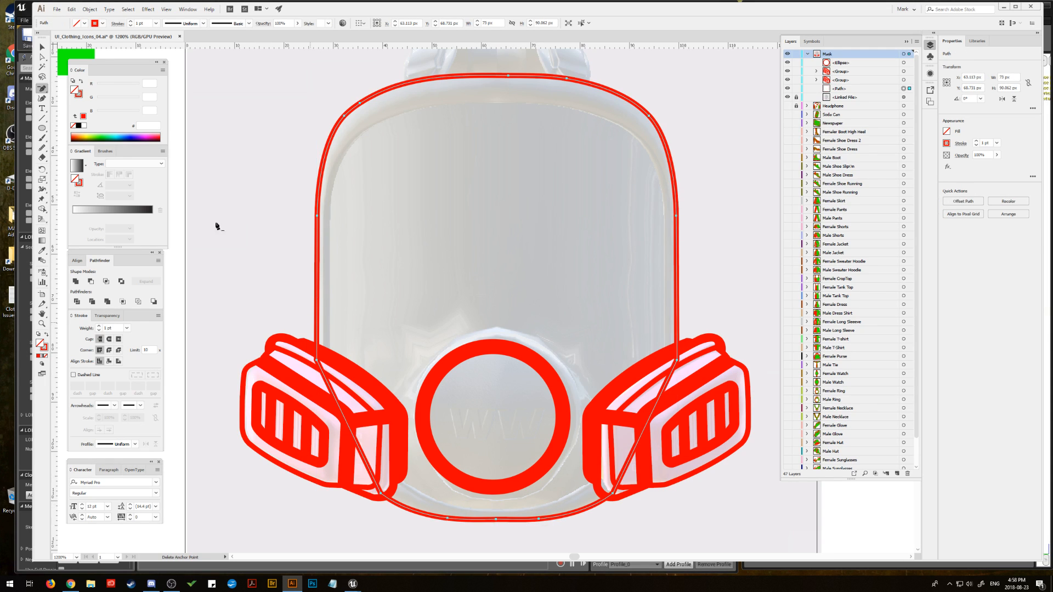
Step: Move the body outline's bottom centre anchor point slightly down and smooth the curve around it
key(a)
click(491, 524)
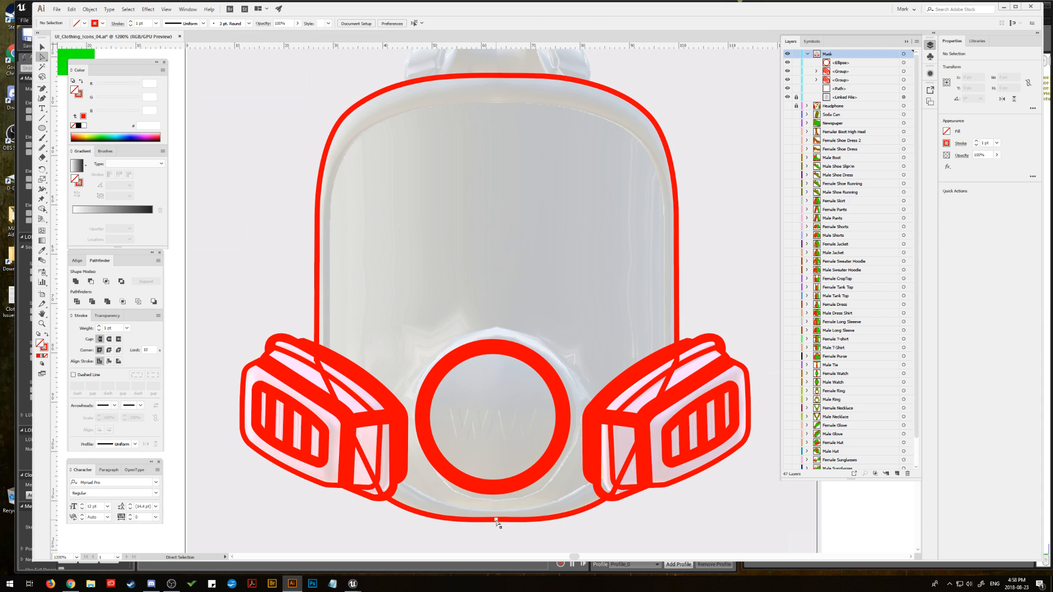
click(494, 524)
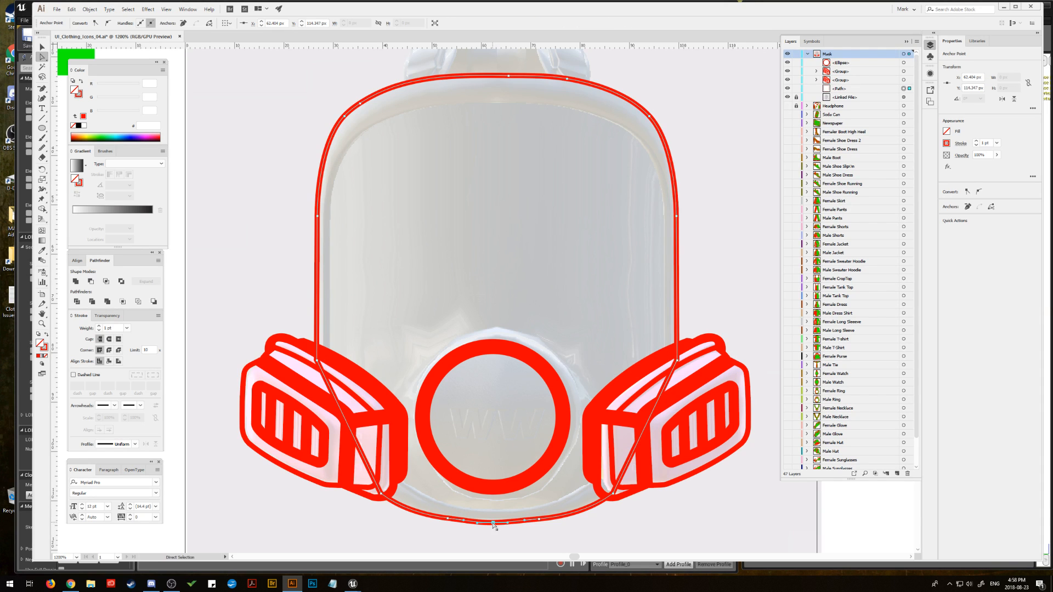
drag(493, 522, 543, 523)
click(42, 148)
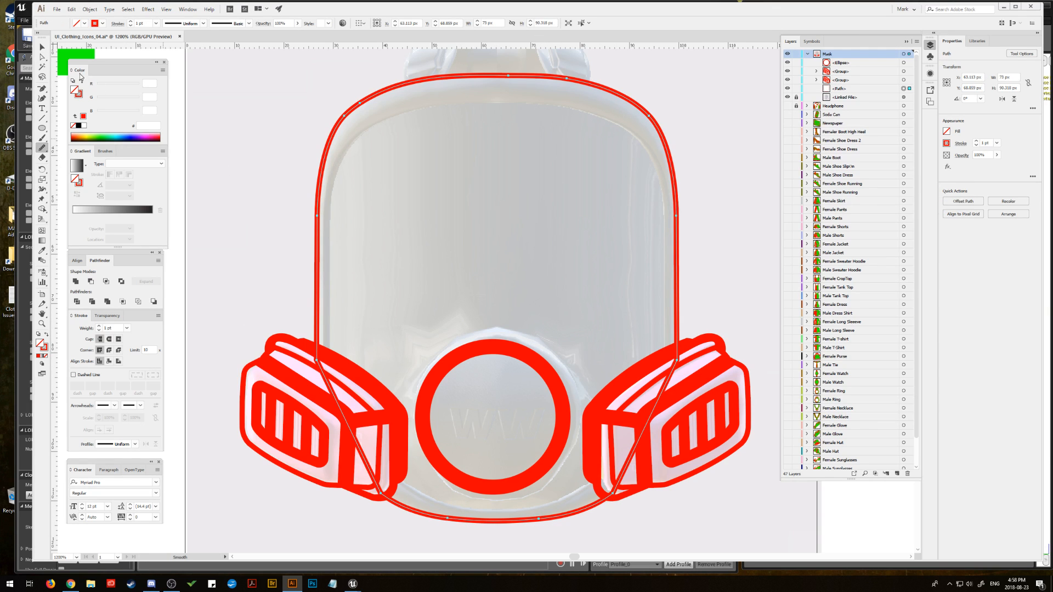
key(v)
click(307, 125)
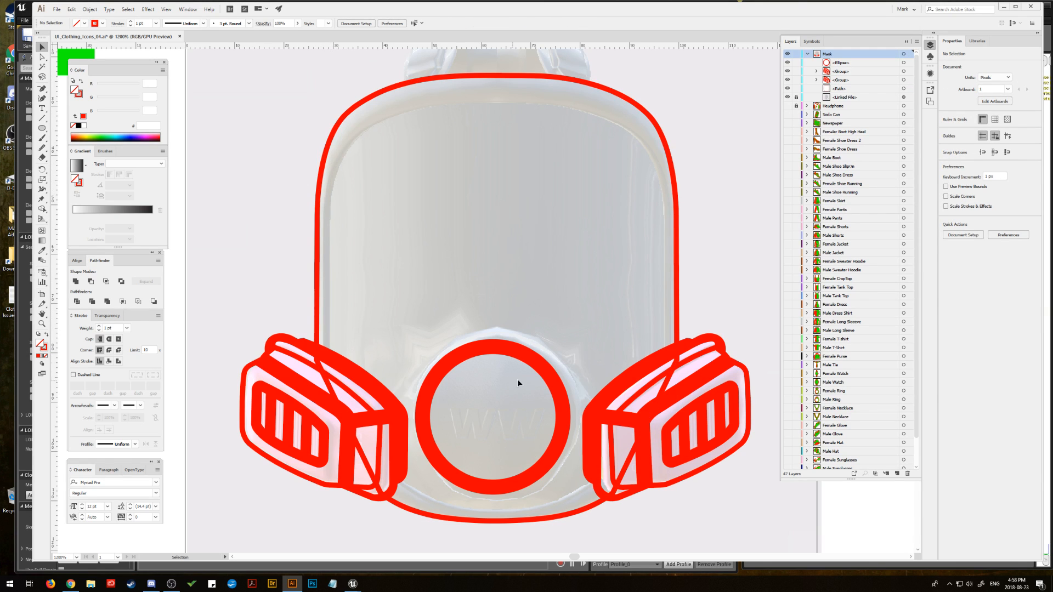
Step: Group the central valve circle with both side filters
click(531, 362)
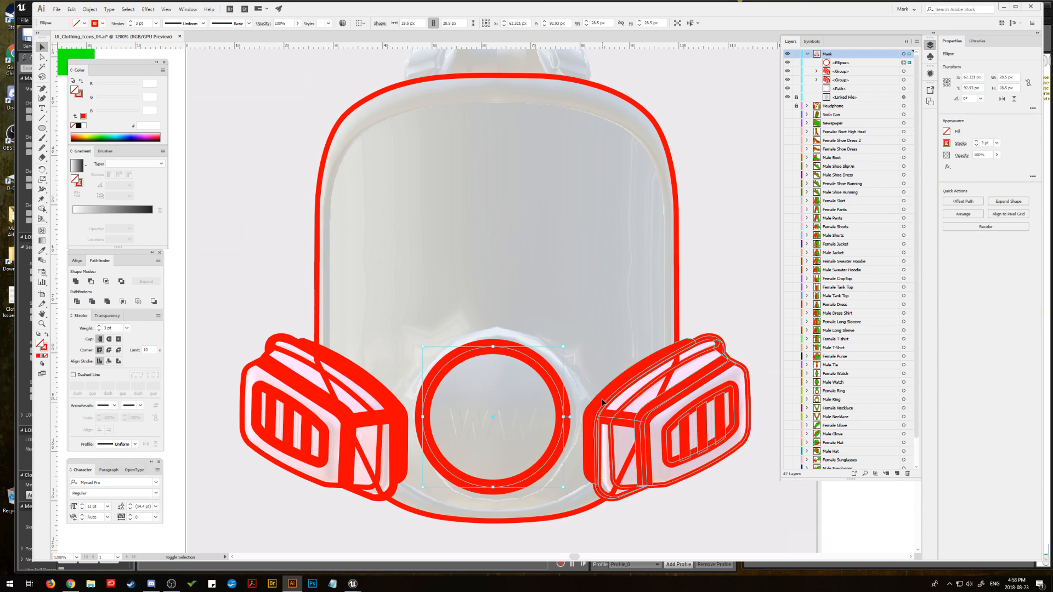
shift+click(602, 402)
shift+click(395, 387)
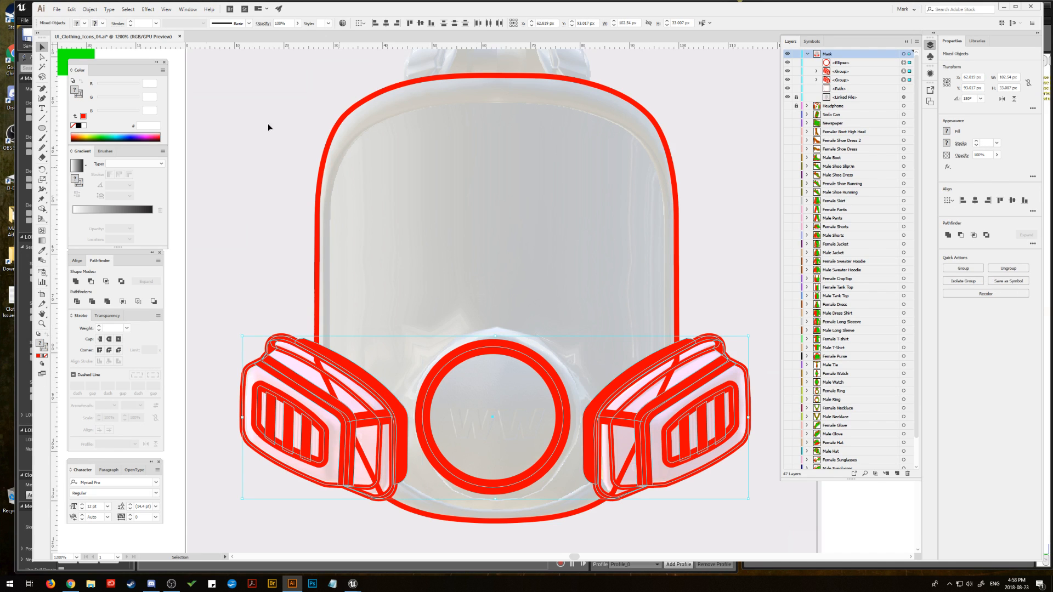
click(90, 10)
click(99, 56)
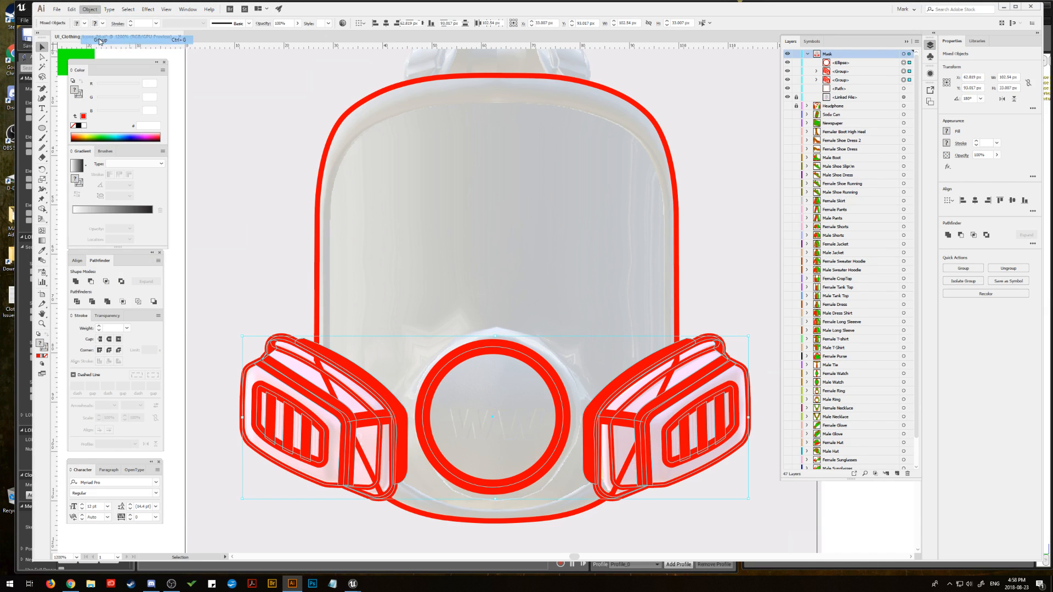
Step: Align the filter-and-valve group with the mask body outline on their horizontal centres
shift+click(421, 84)
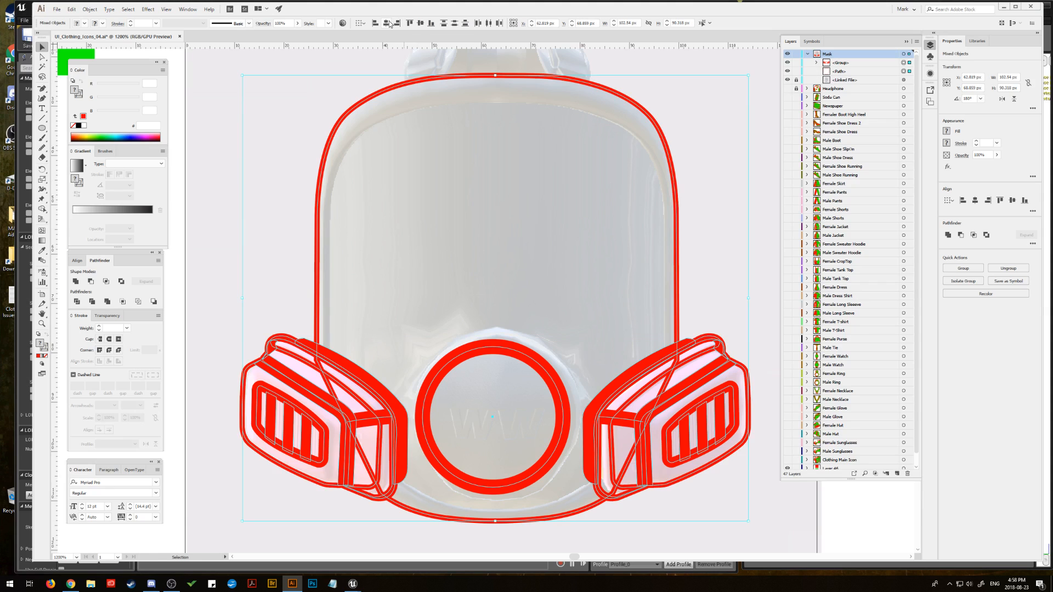
click(387, 24)
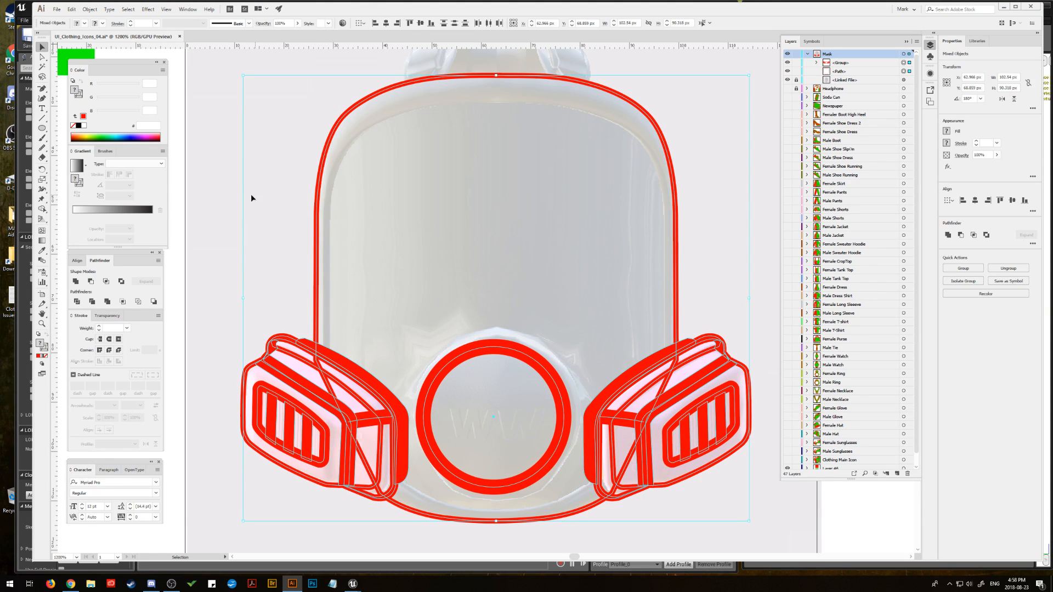
click(229, 212)
Step: Ungroup the filter-and-valve group back into the valve circle and two separate filter groups
drag(353, 321, 329, 305)
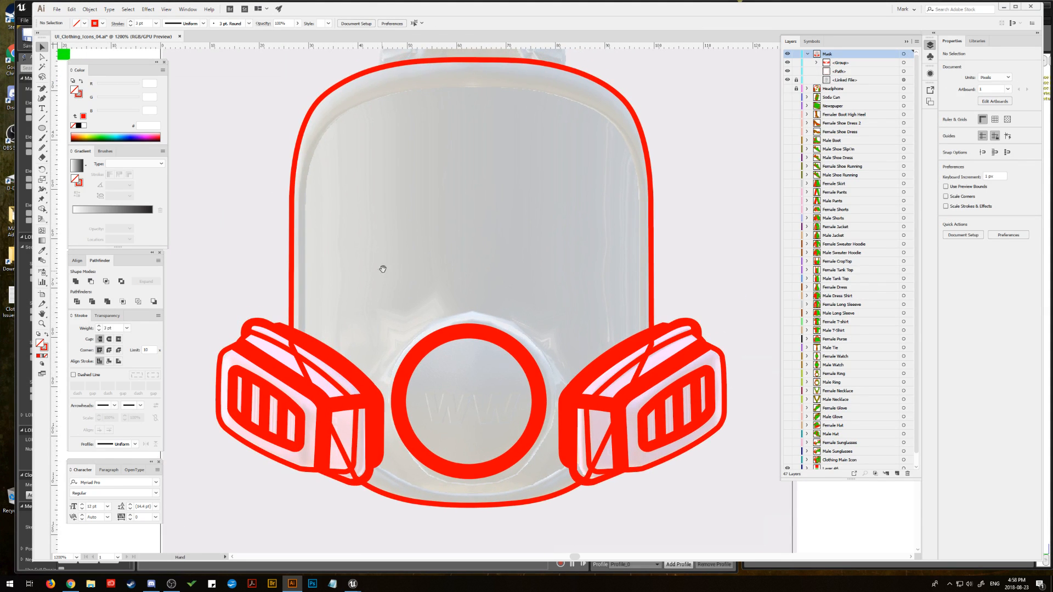
drag(383, 269, 379, 301)
drag(418, 224, 428, 199)
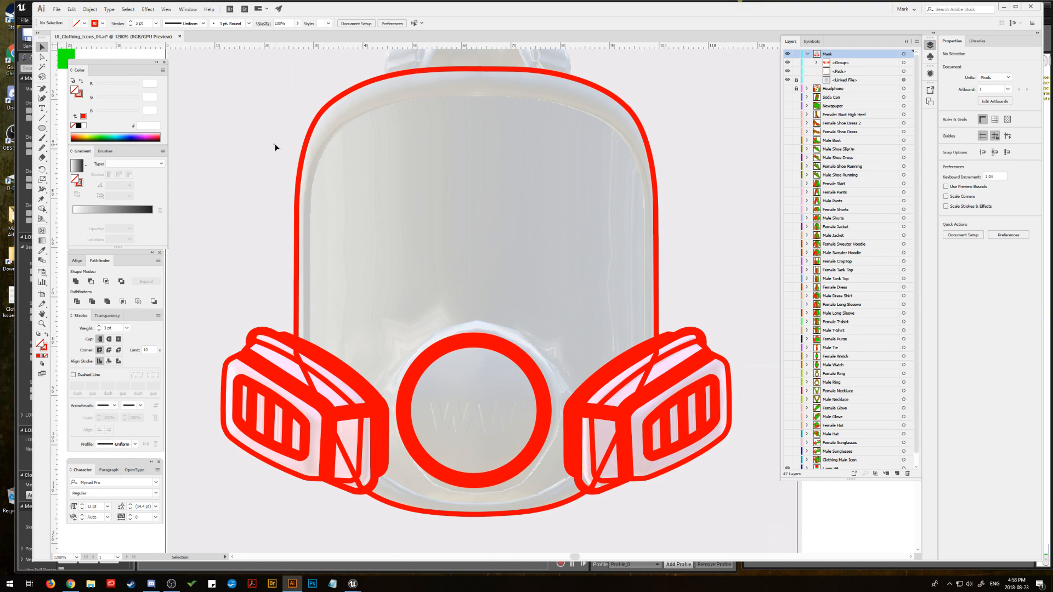
click(323, 365)
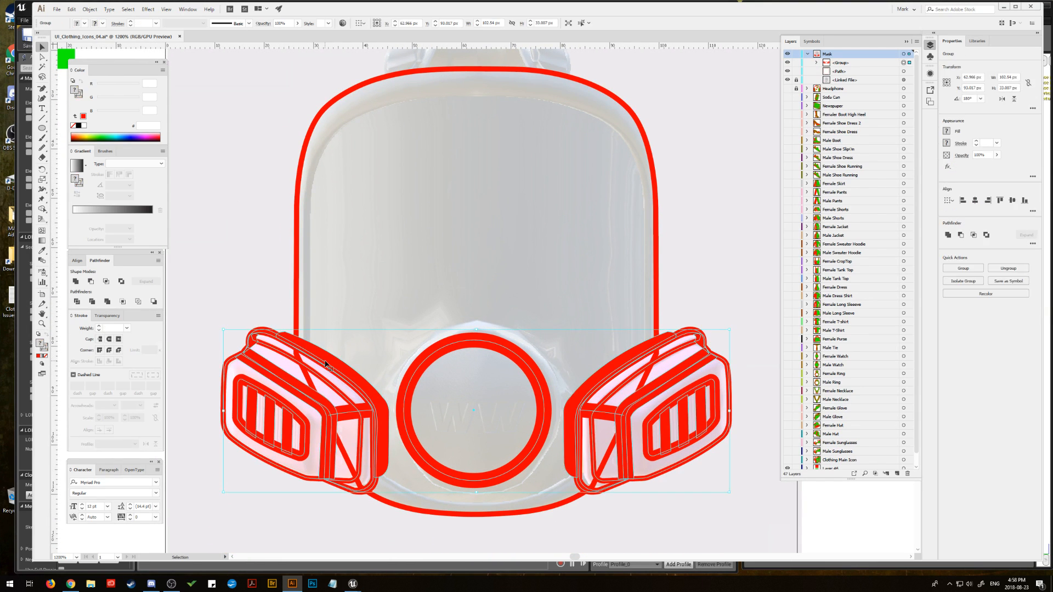
click(89, 9)
click(110, 42)
click(240, 108)
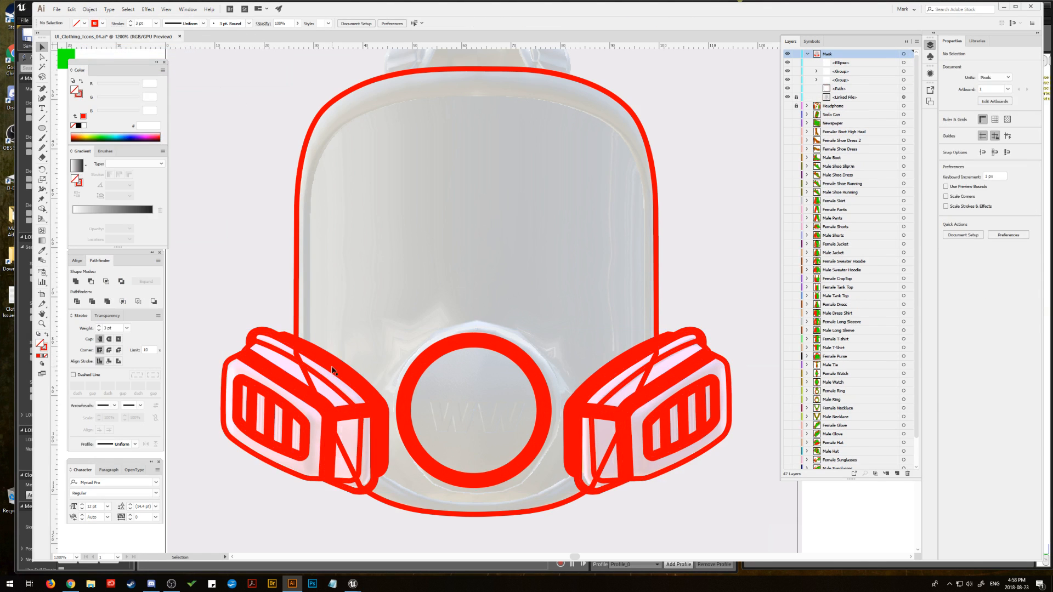
Step: Copy the left filter group and paste the copy in place directly behind the original
click(333, 371)
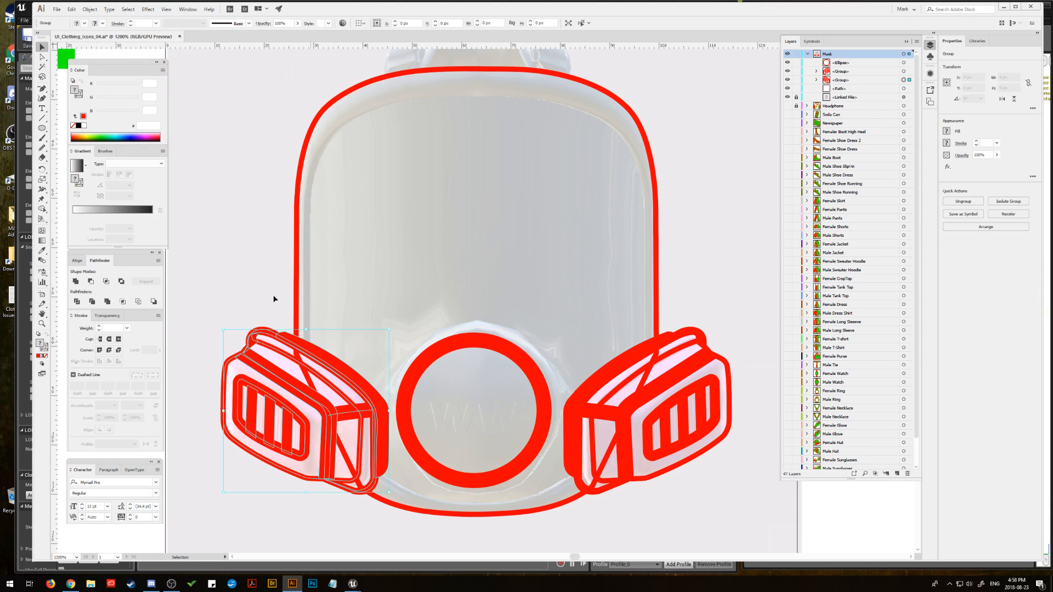
click(72, 11)
click(90, 48)
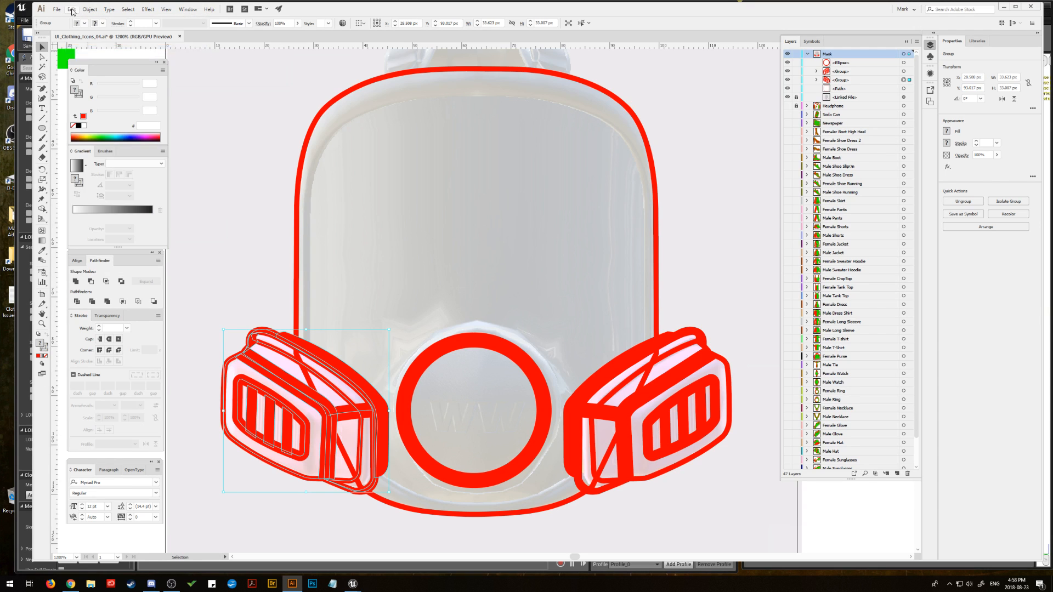
click(72, 9)
click(90, 75)
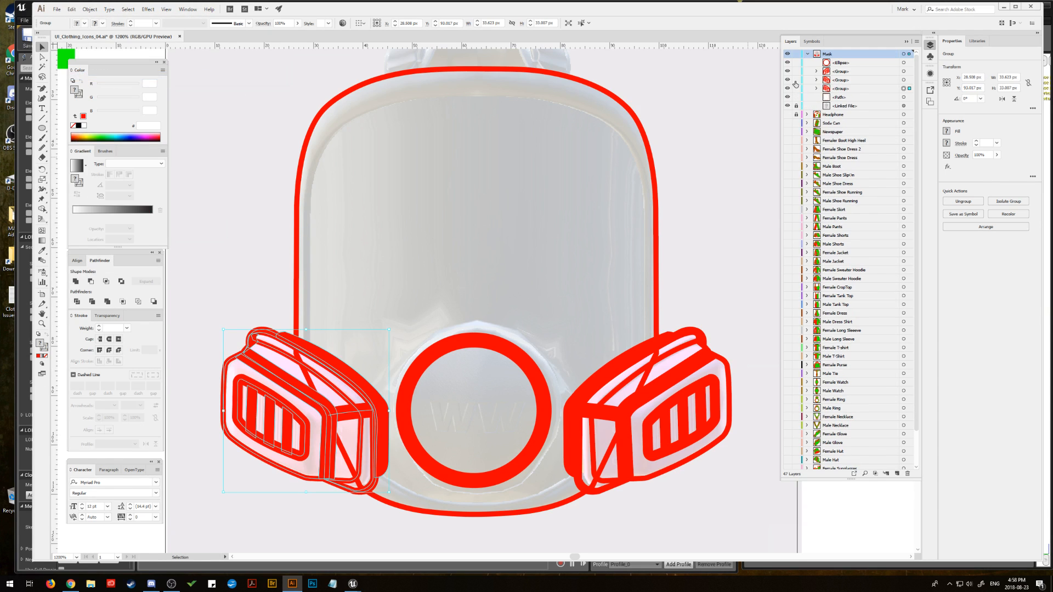
Step: Hide the valve circle, both original filters, the body outline and the linked reference image, leaving only the filter copy
drag(788, 80, 788, 62)
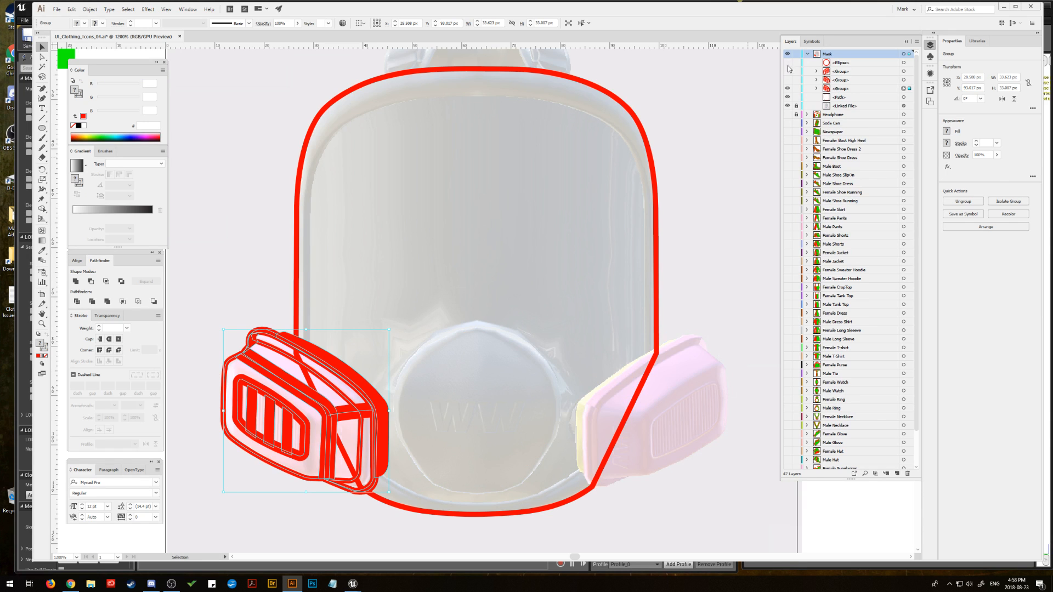
click(787, 98)
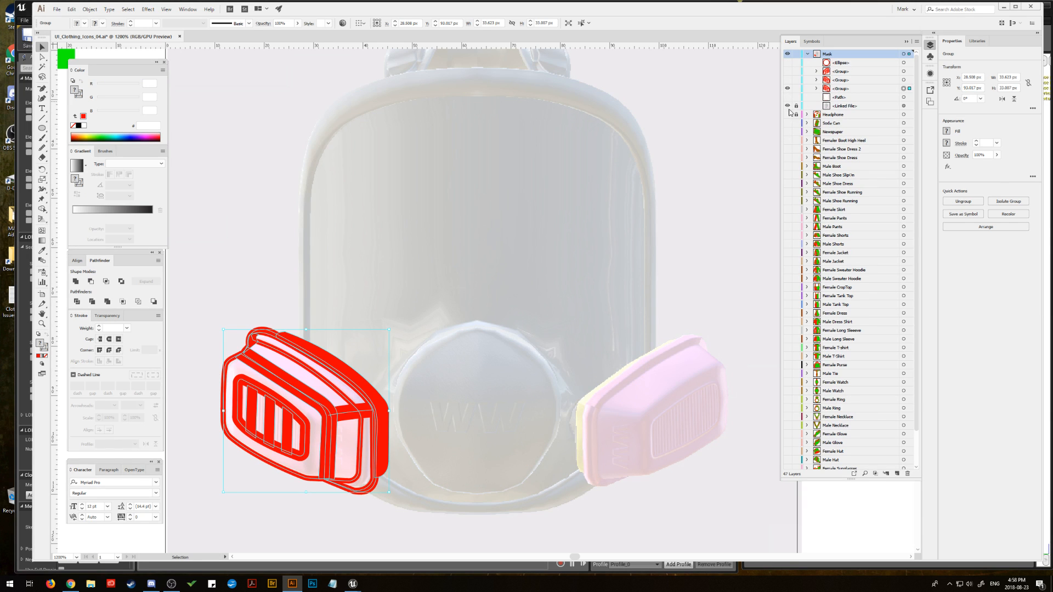
click(787, 107)
click(452, 282)
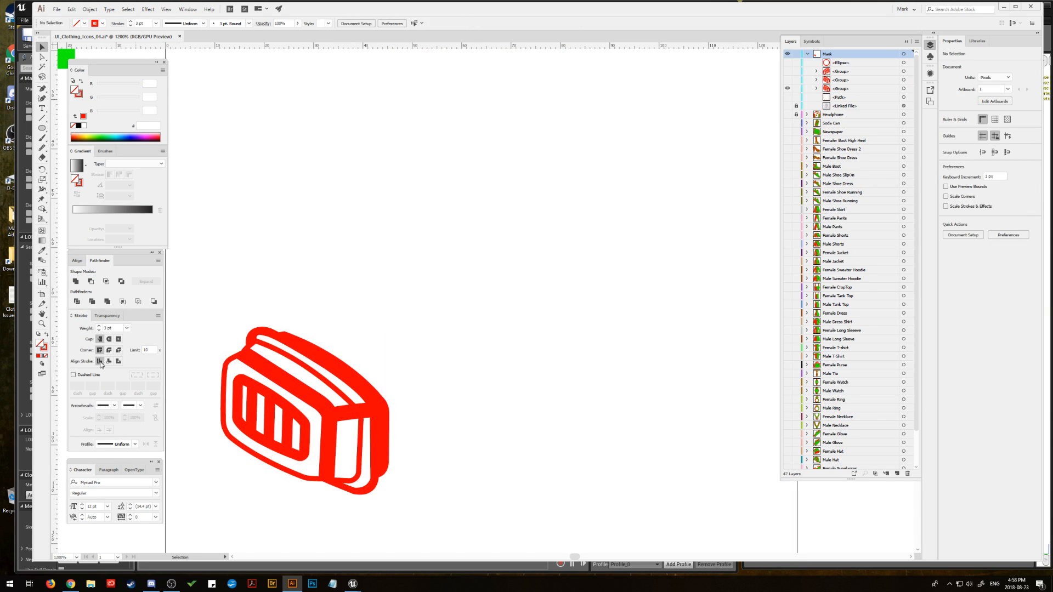
Step: Convert all strokes of the left filter copy into filled outlines with Outline Stroke
click(42, 325)
click(290, 393)
click(500, 322)
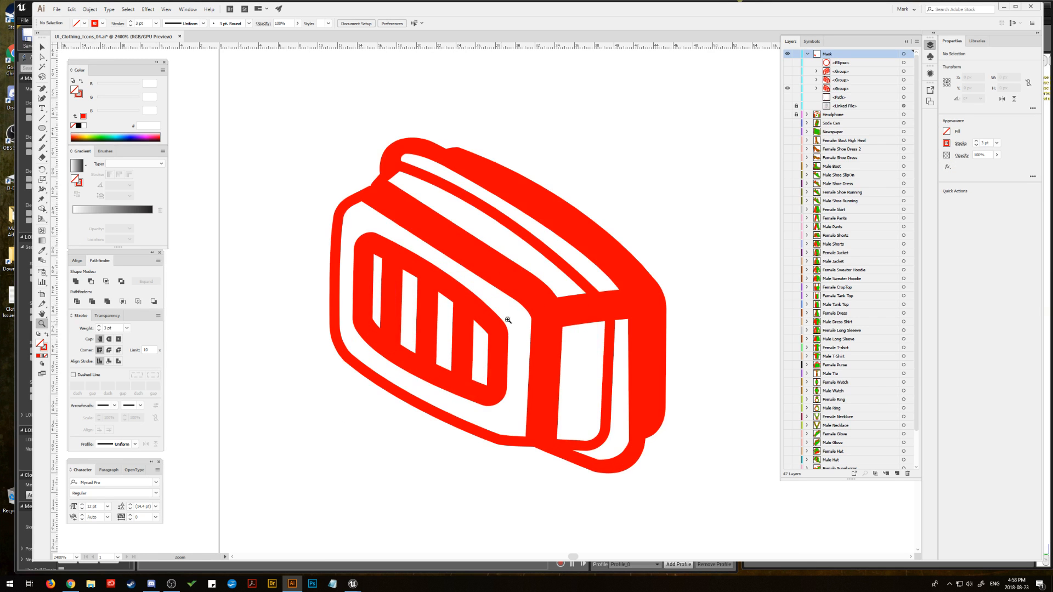
click(486, 295)
drag(489, 295, 466, 290)
click(42, 47)
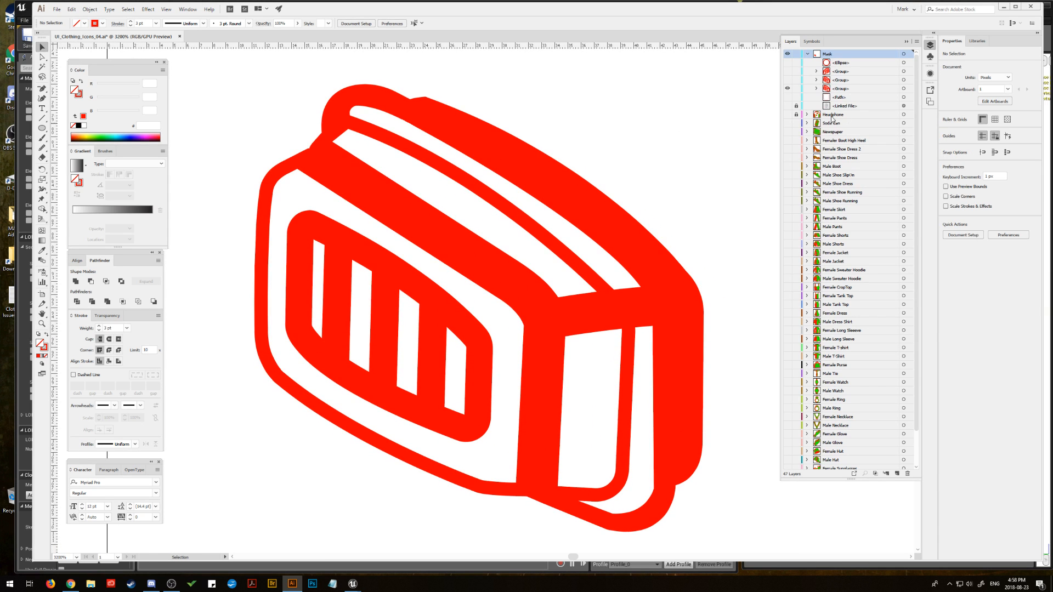
click(904, 89)
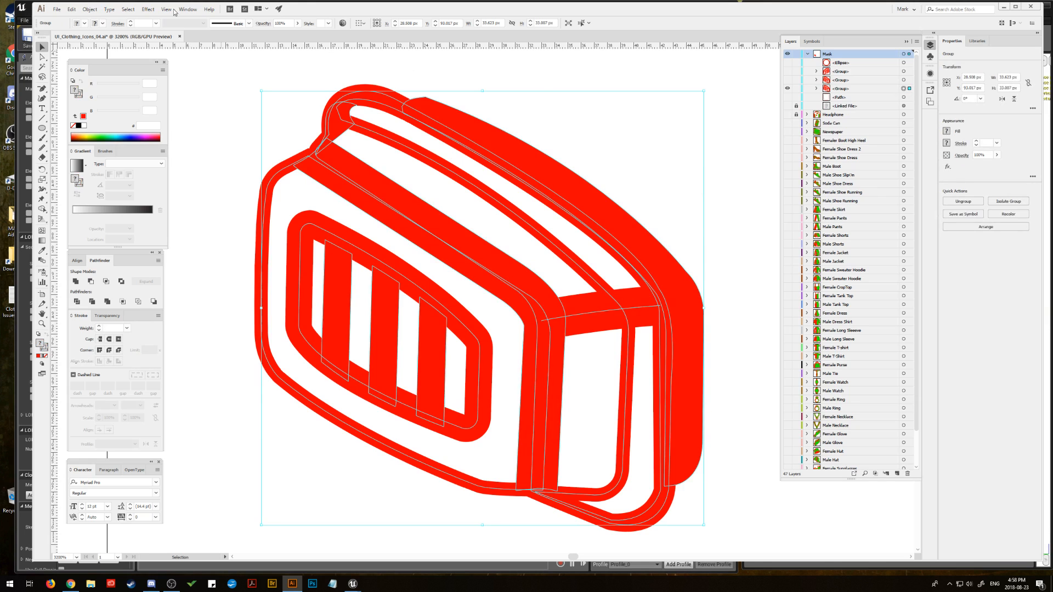
click(91, 11)
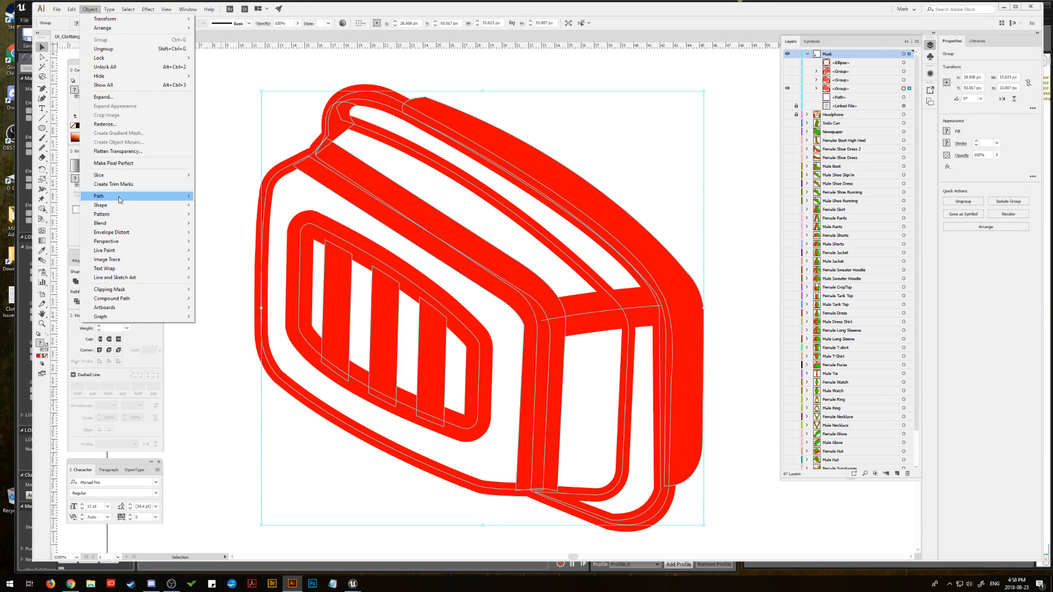
mouse_move(167, 196)
click(235, 216)
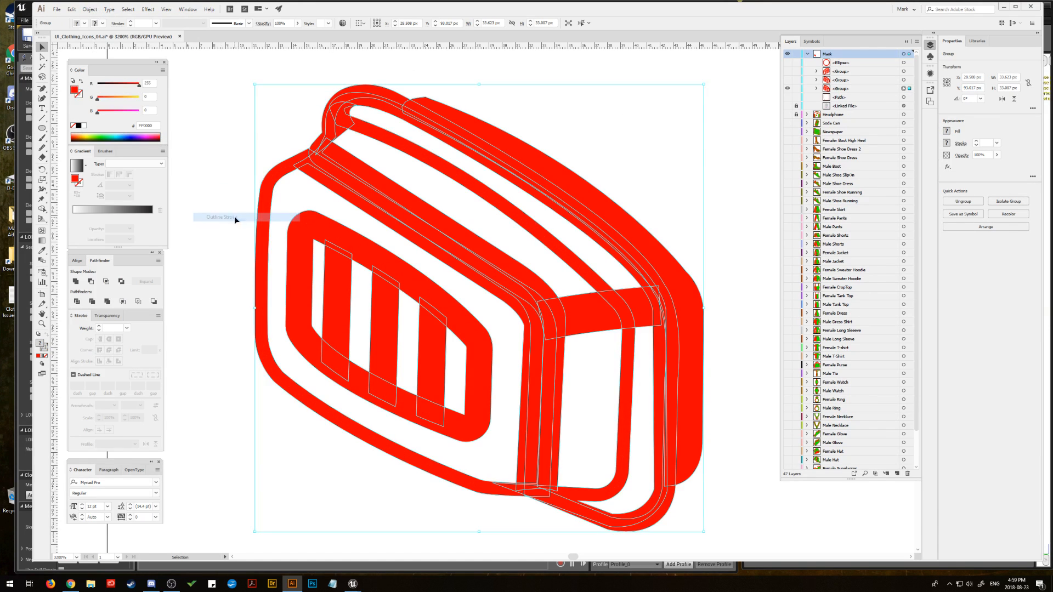
Step: Ungroup the outlined filter pieces and unite them into one compound path
click(89, 10)
click(104, 48)
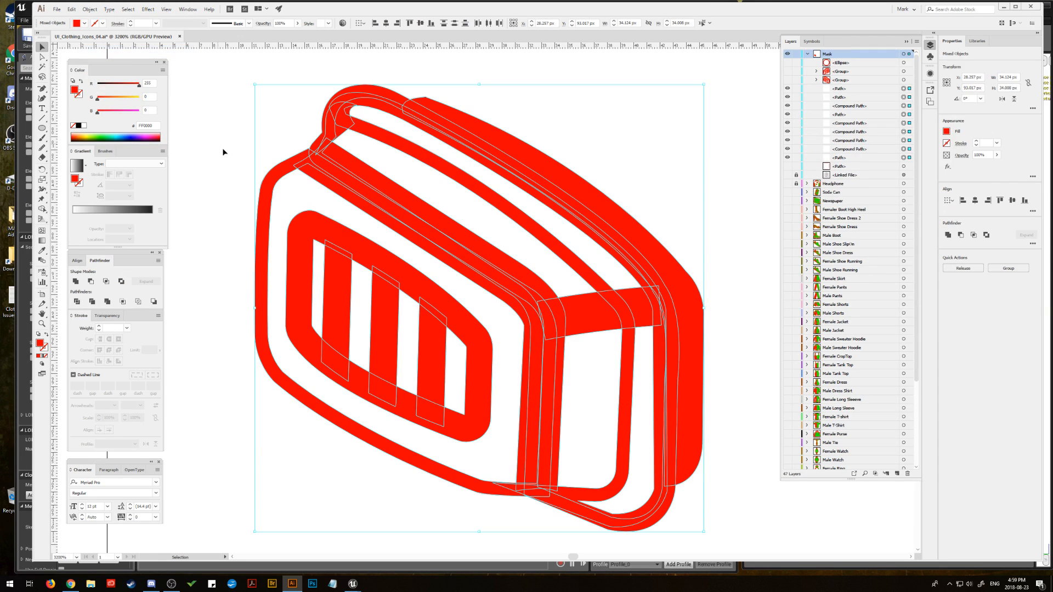
click(81, 283)
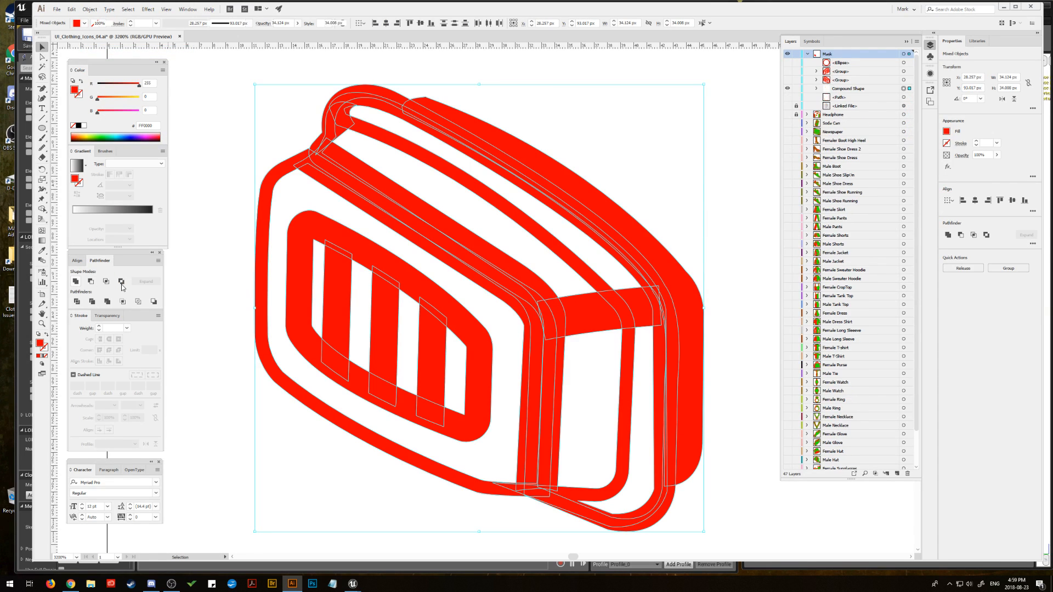
Step: Delete the inner cut-out contours from the top, front and side of the united left filter copy
key(a)
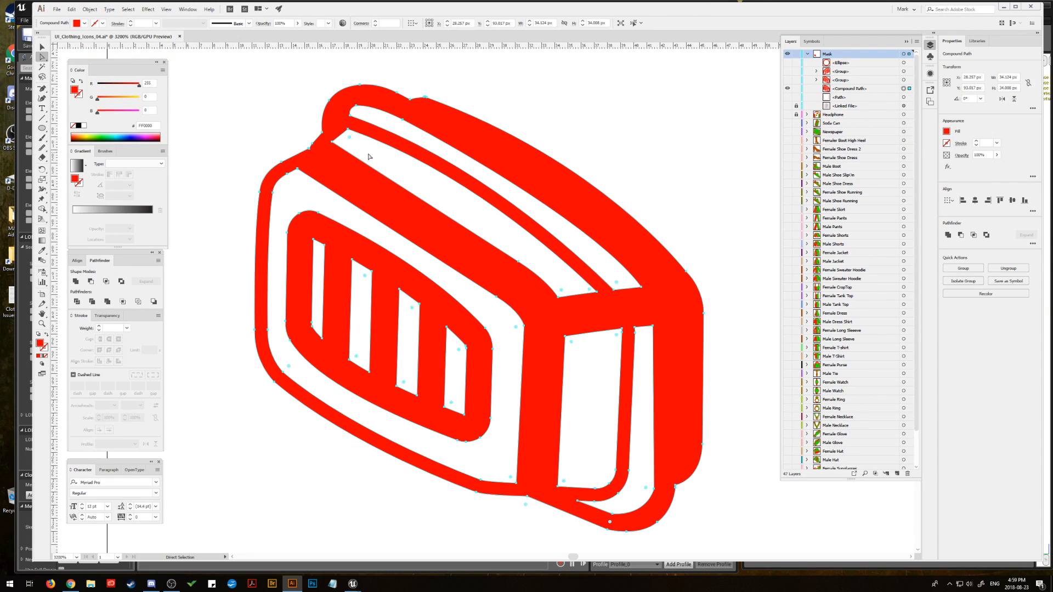
click(329, 145)
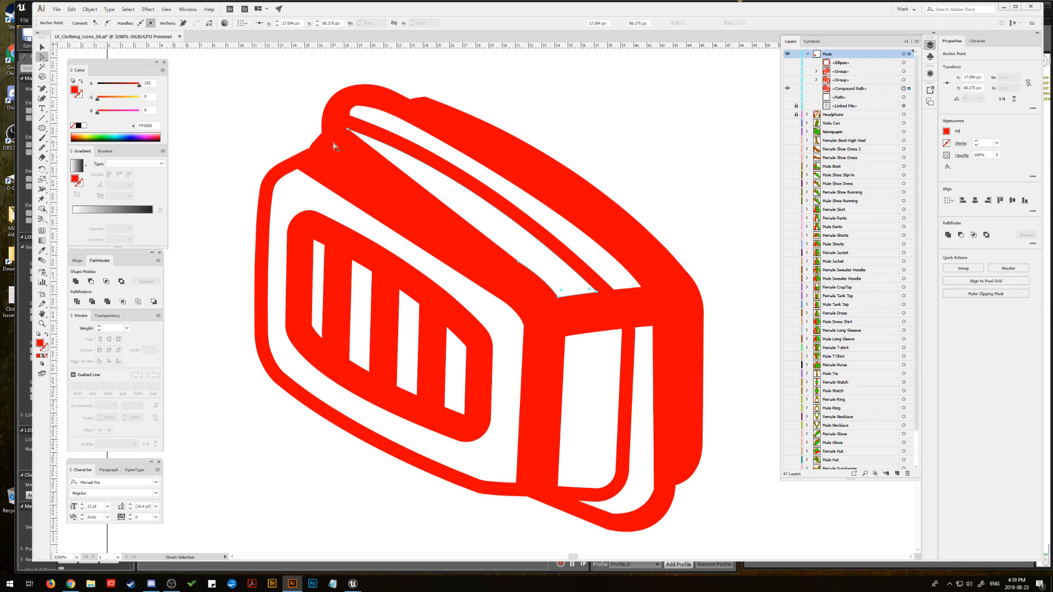
key(Delete)
click(351, 118)
key(Delete)
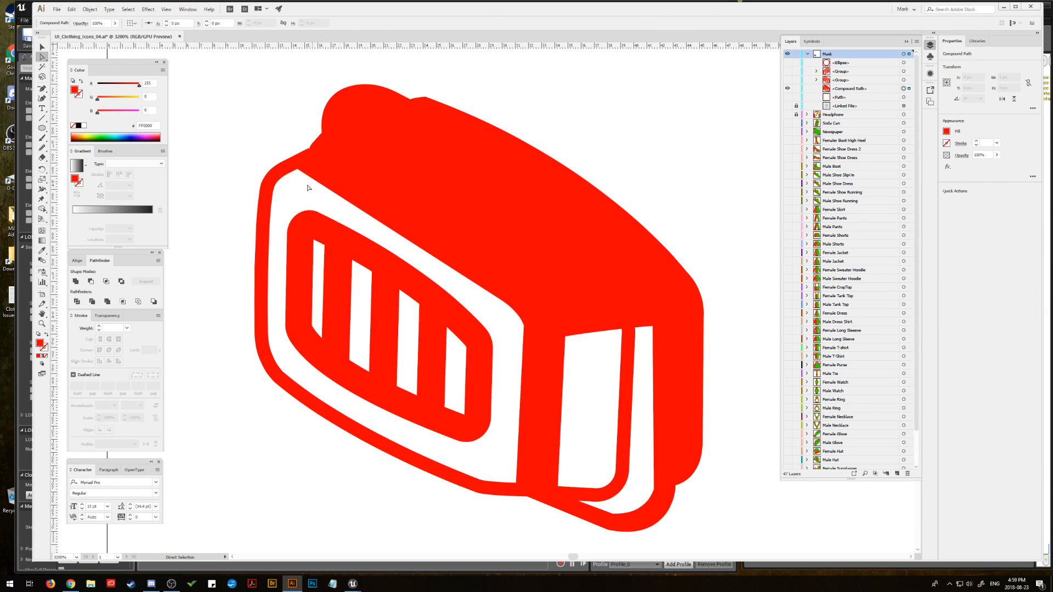
click(298, 172)
key(Delete)
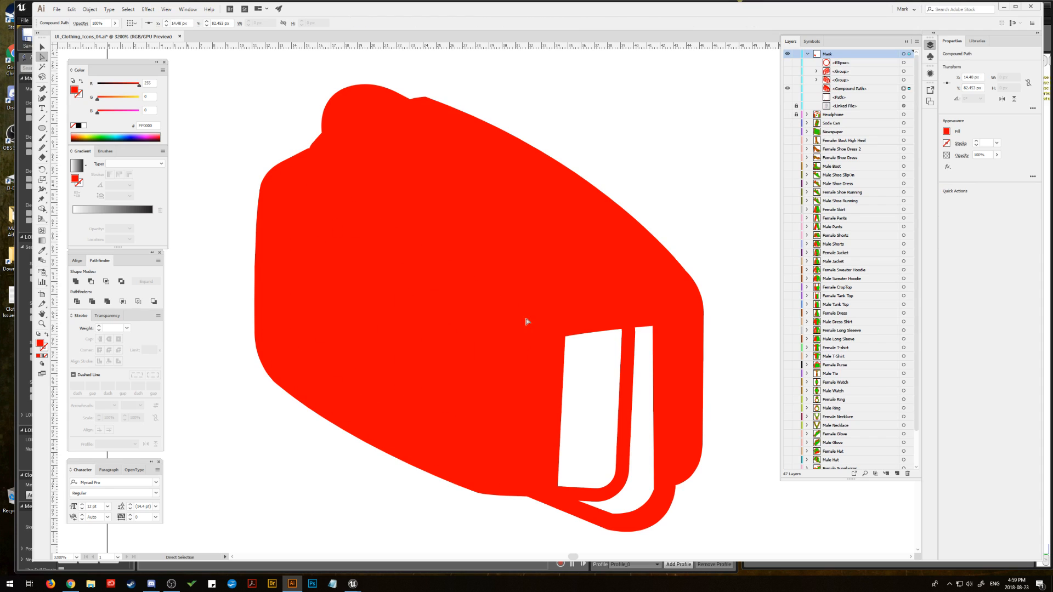
click(566, 339)
key(Delete)
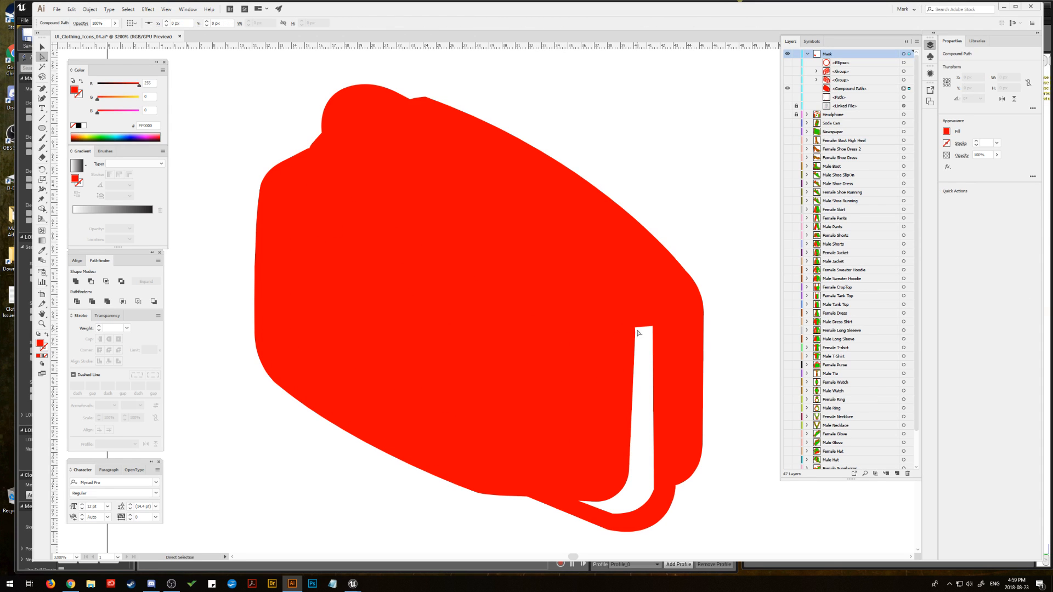
click(636, 332)
key(Delete)
Step: In Outline view, delete the leftover grille frame and slot contours inside the filter silhouette, and return to Preview
click(148, 10)
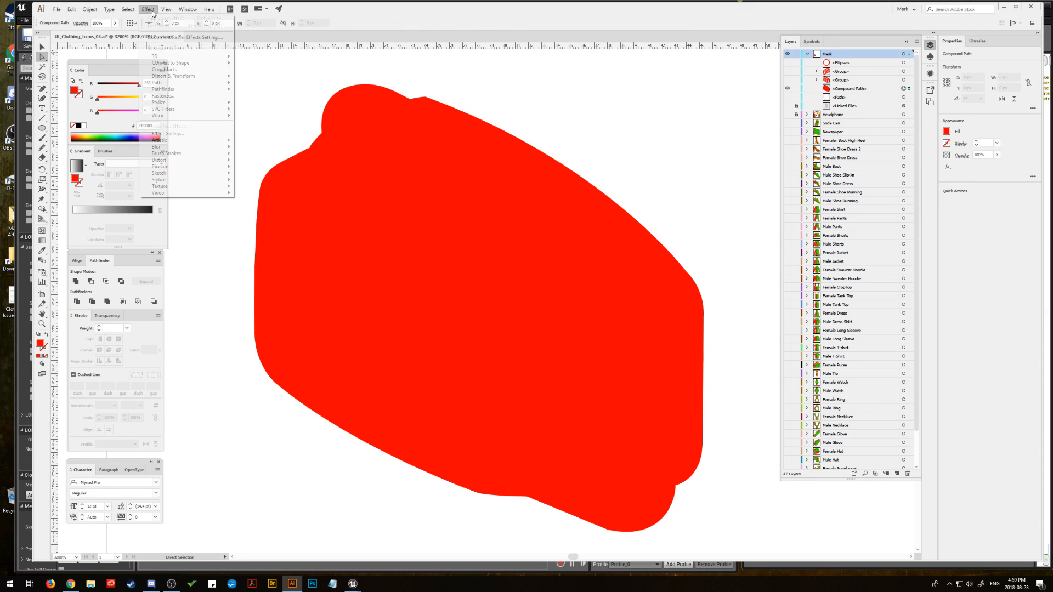
click(177, 19)
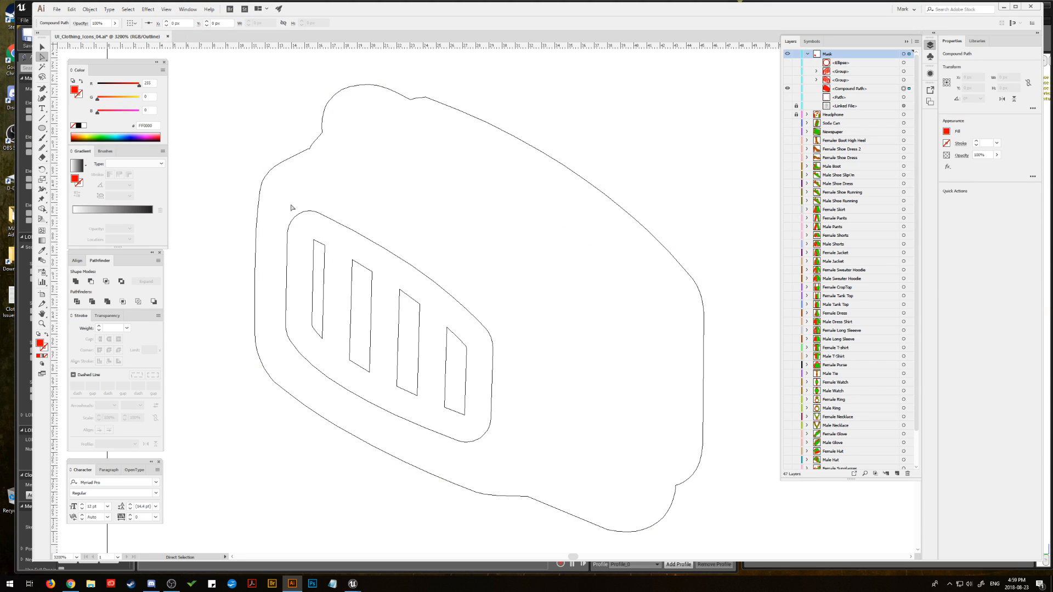
drag(291, 208, 507, 363)
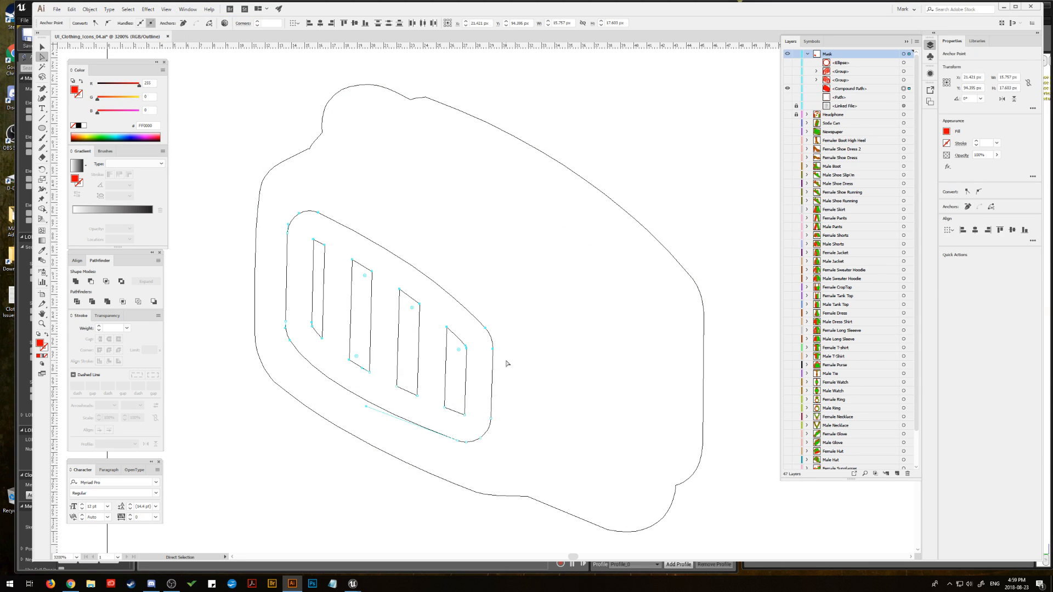
key(Delete)
click(43, 47)
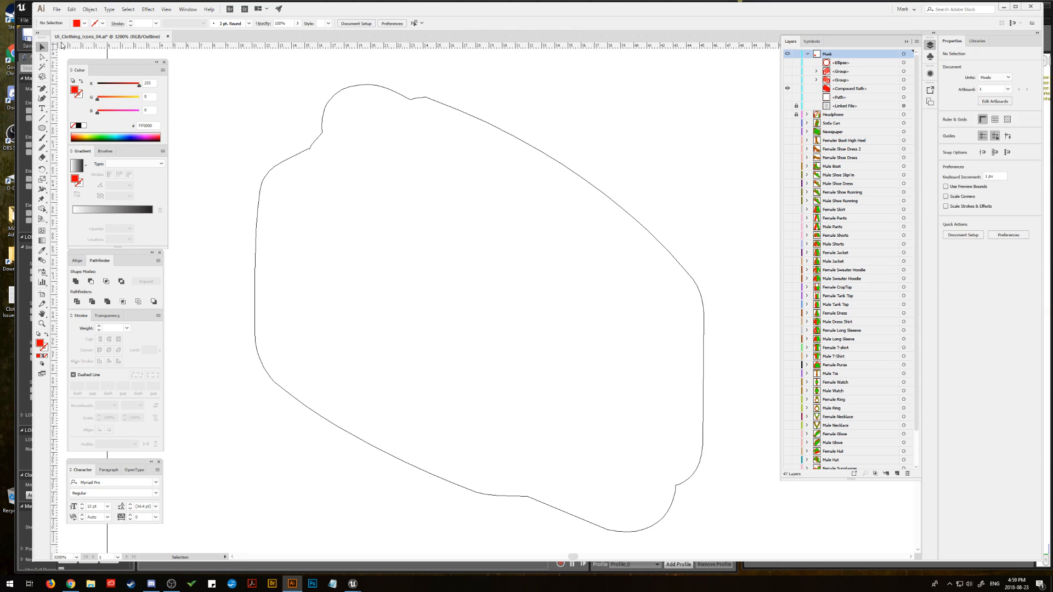
click(166, 9)
click(185, 19)
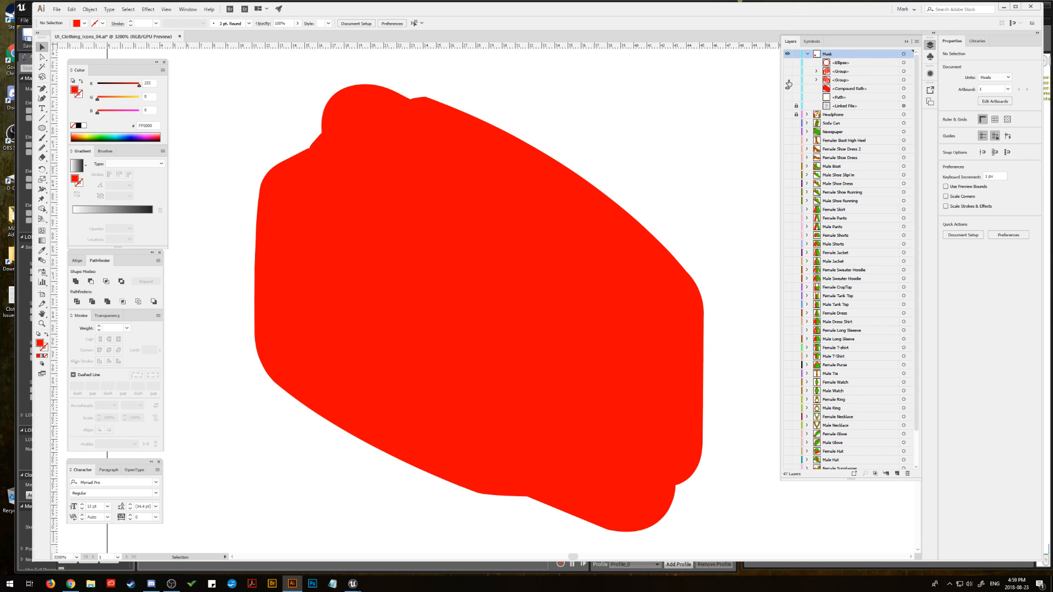
Step: Fill the left filter silhouette with the green sampled from the Headphone icon, showing that layer only while sampling
click(904, 90)
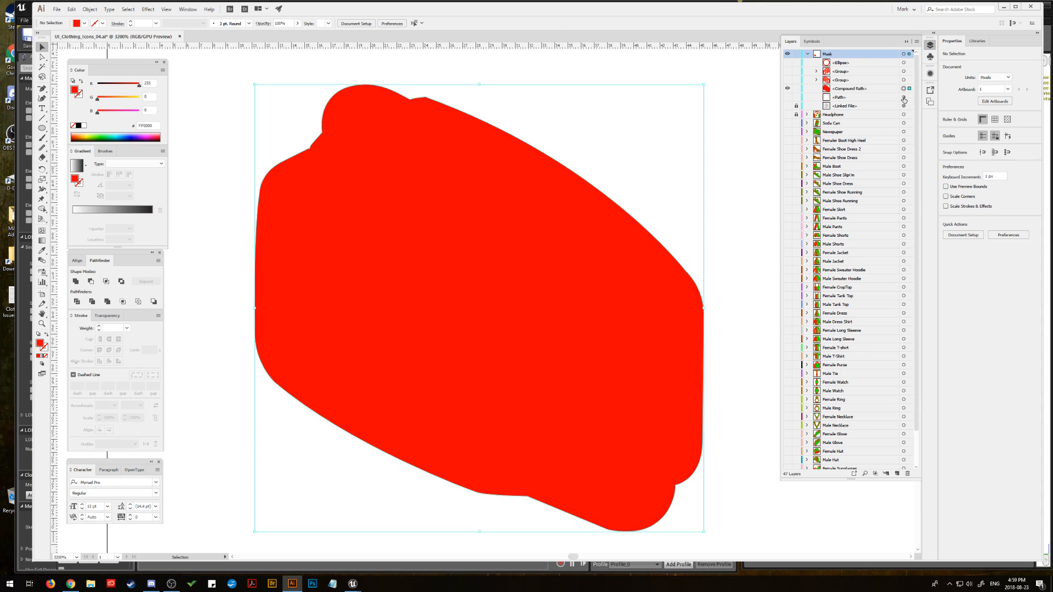
click(90, 9)
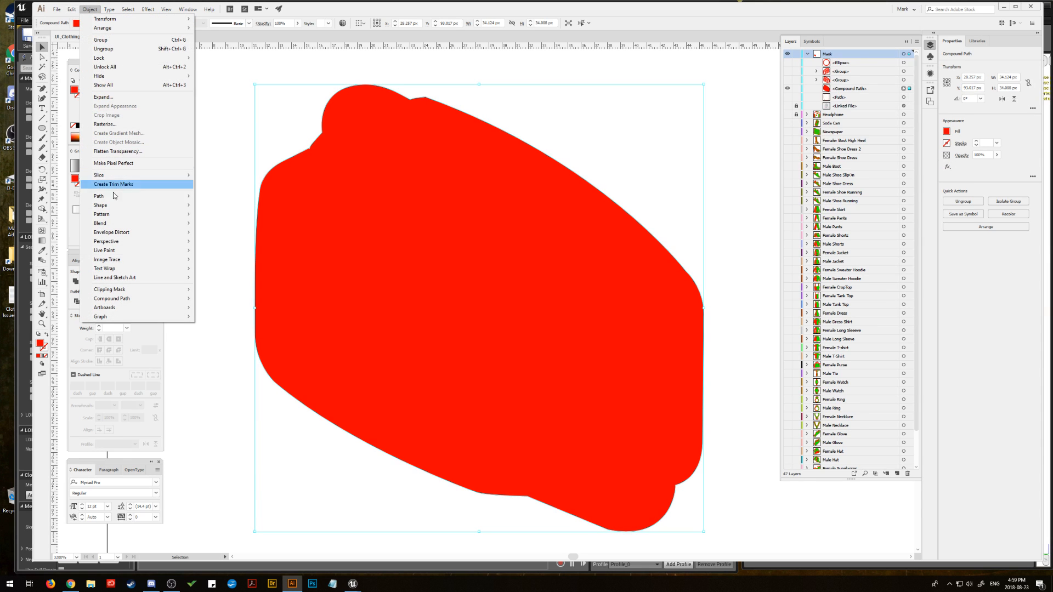
mouse_move(144, 196)
click(221, 218)
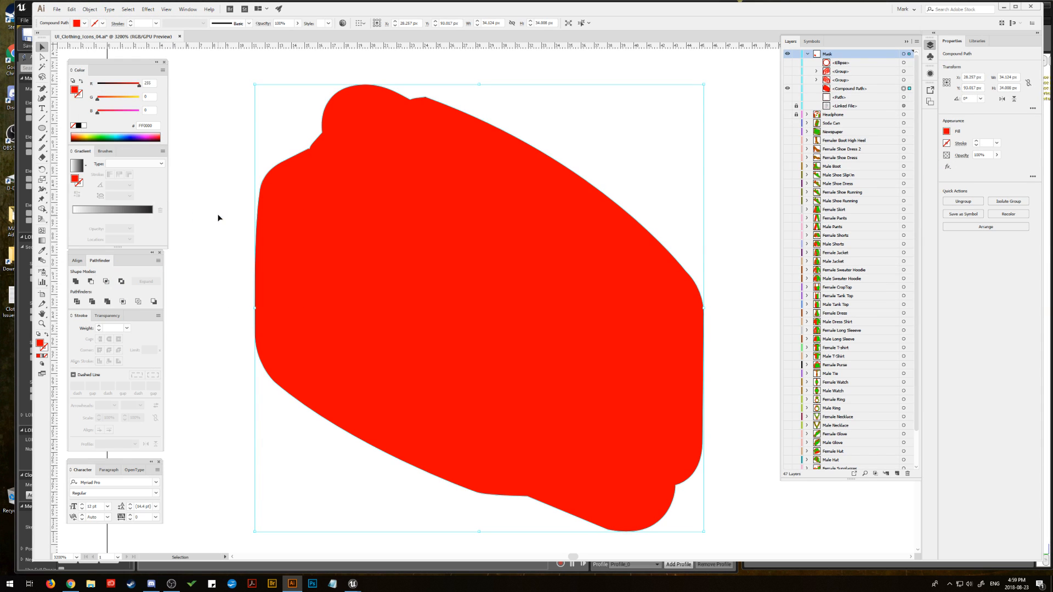
drag(251, 187, 254, 71)
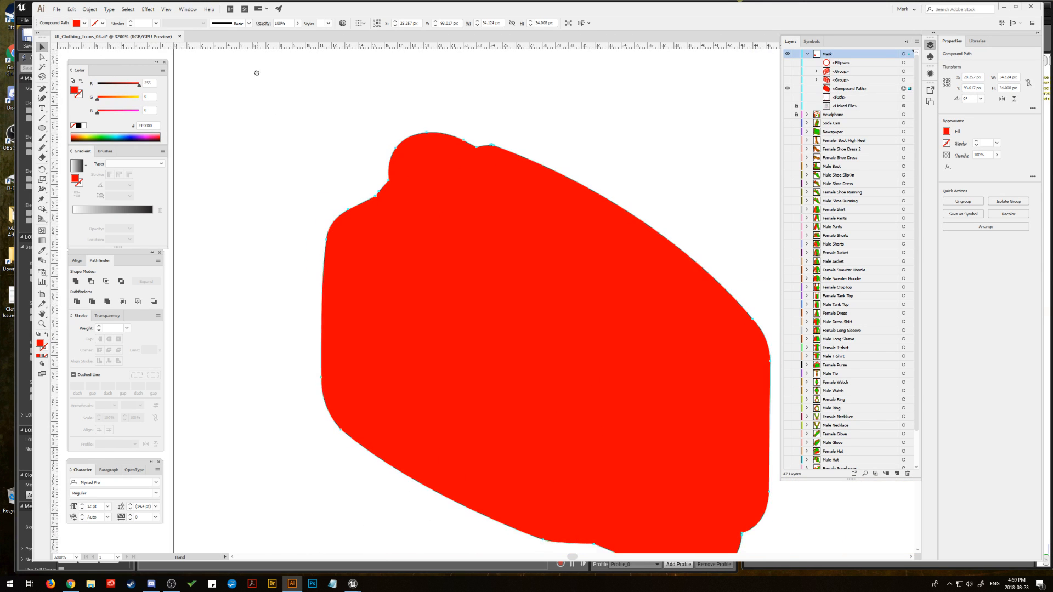
click(788, 114)
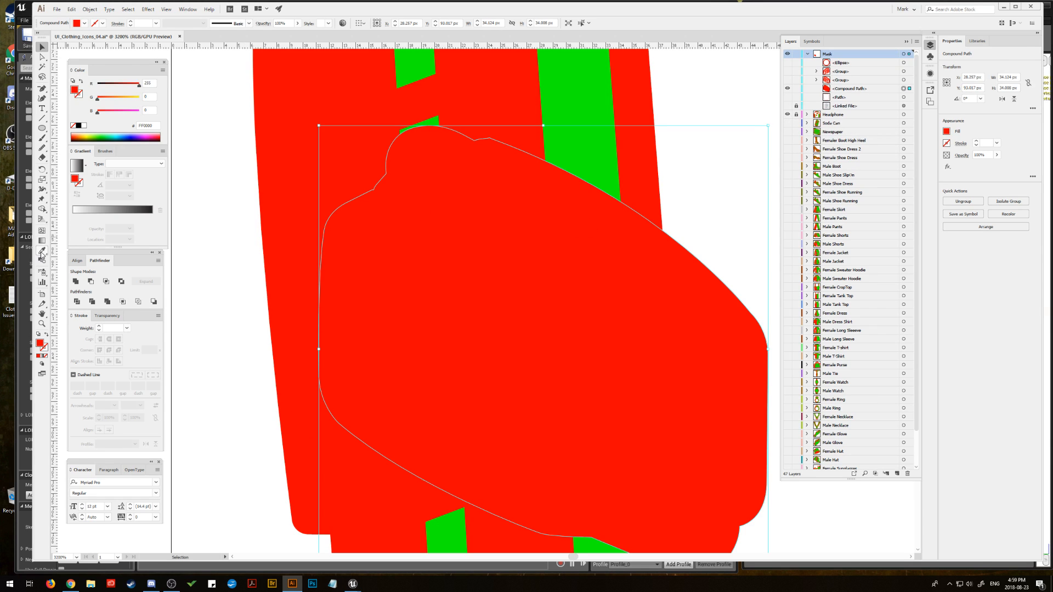
click(42, 252)
click(558, 113)
click(43, 47)
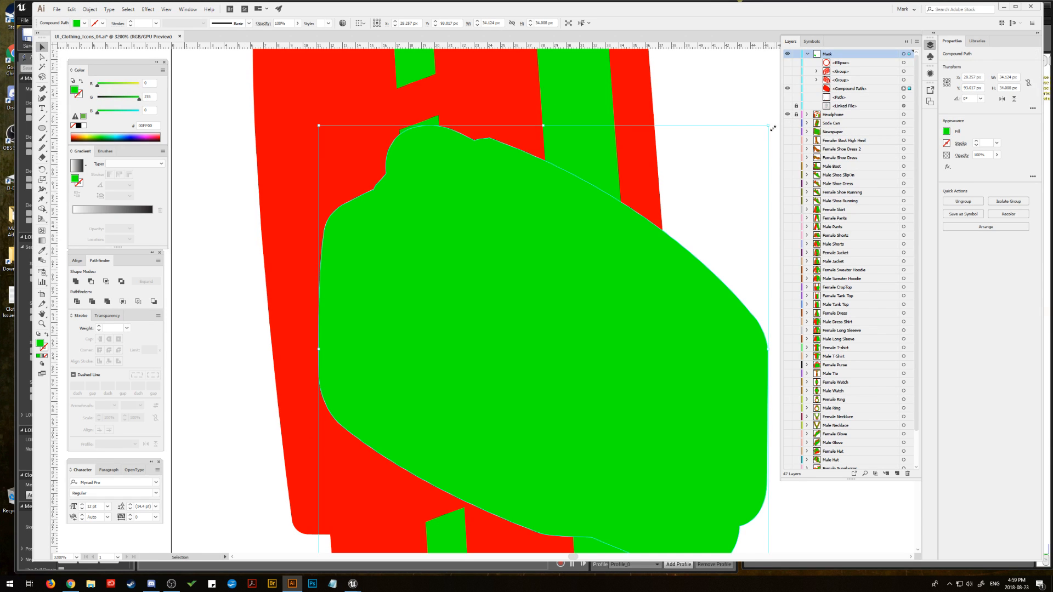
click(788, 115)
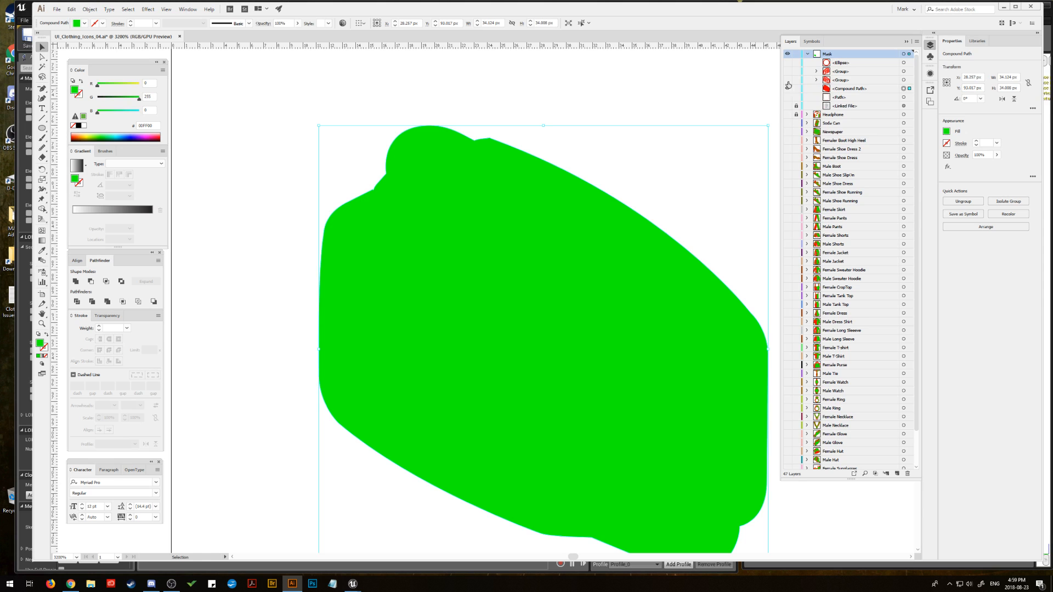
Step: Show the original left filter group in front of its green silhouette and clear the selection
drag(787, 81, 787, 89)
key(ctrl+minus)
key(ctrl+minus)
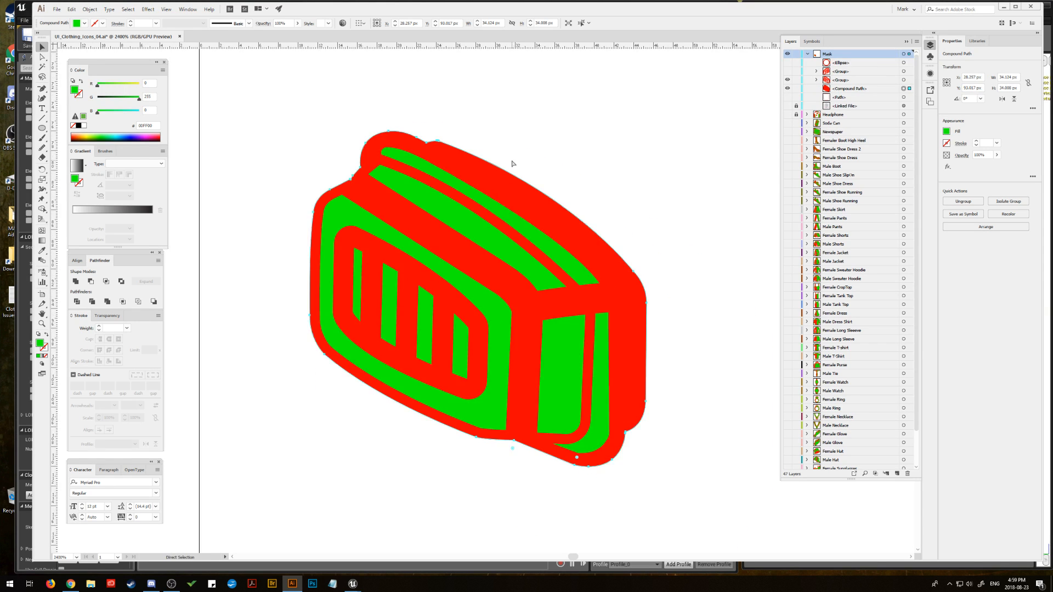
click(410, 162)
drag(543, 188, 407, 216)
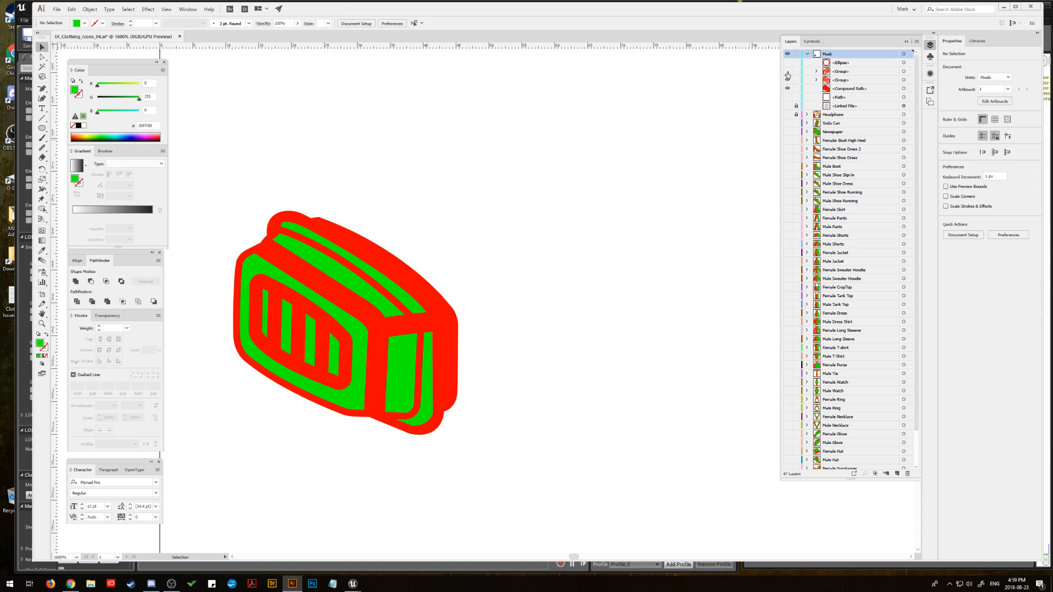
Step: Duplicate the green silhouette horizontally beside the left filter and reflect the copy across the vertical axis
click(903, 89)
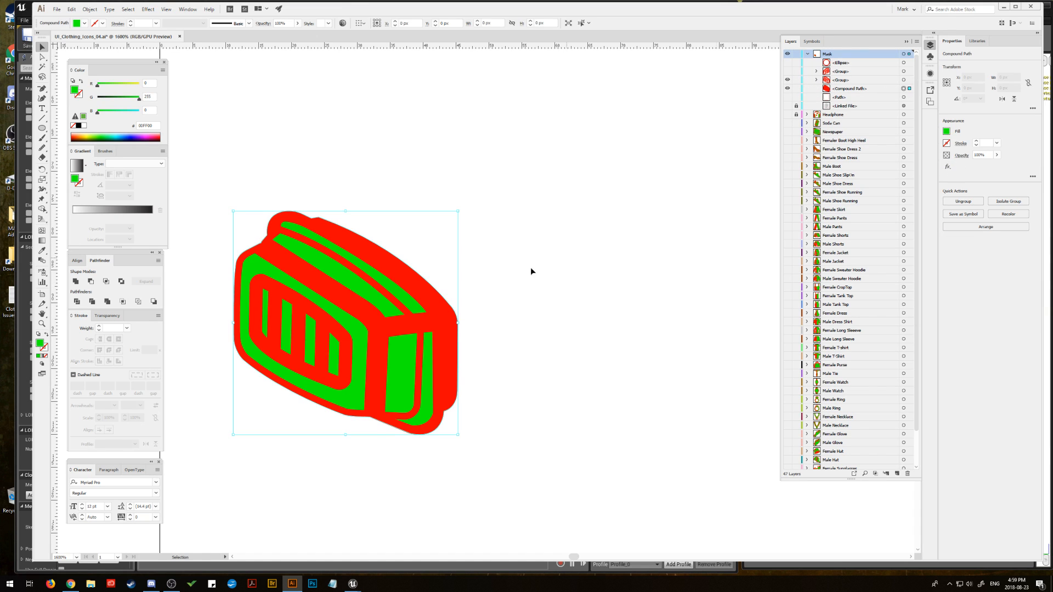
drag(376, 353, 627, 354)
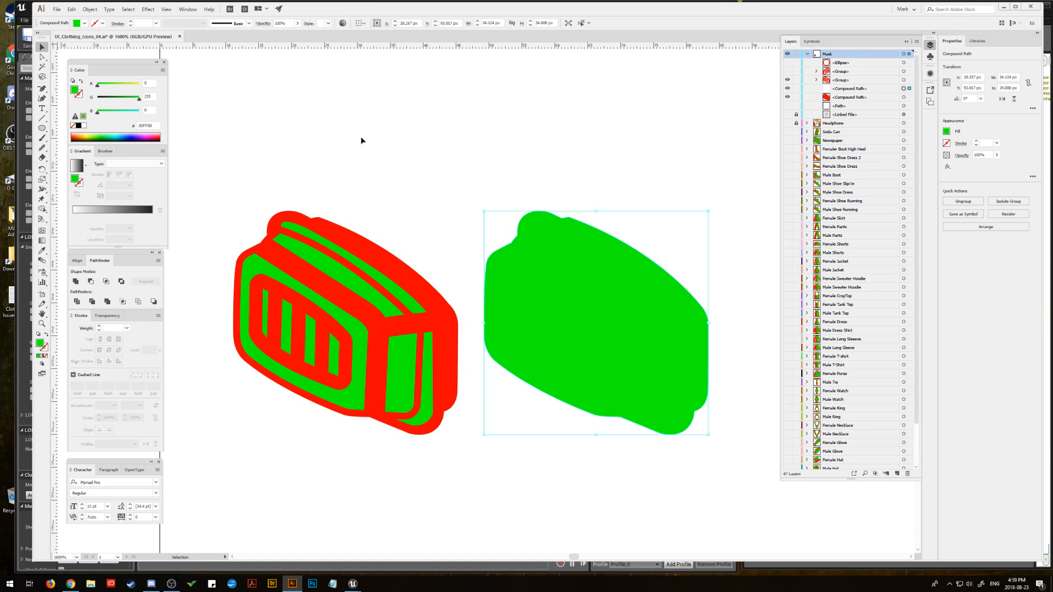
click(90, 10)
mouse_move(102, 18)
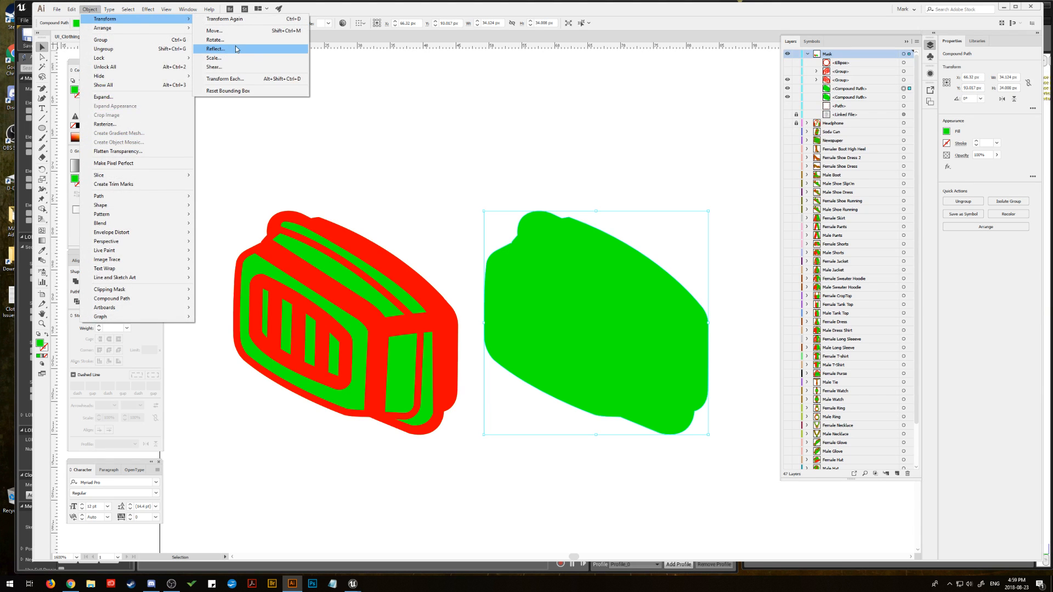
click(239, 50)
click(730, 311)
Step: Show the right filter and valve circle, and move the mirrored green silhouette directly behind the right filter
drag(684, 306, 393, 308)
click(787, 71)
click(788, 62)
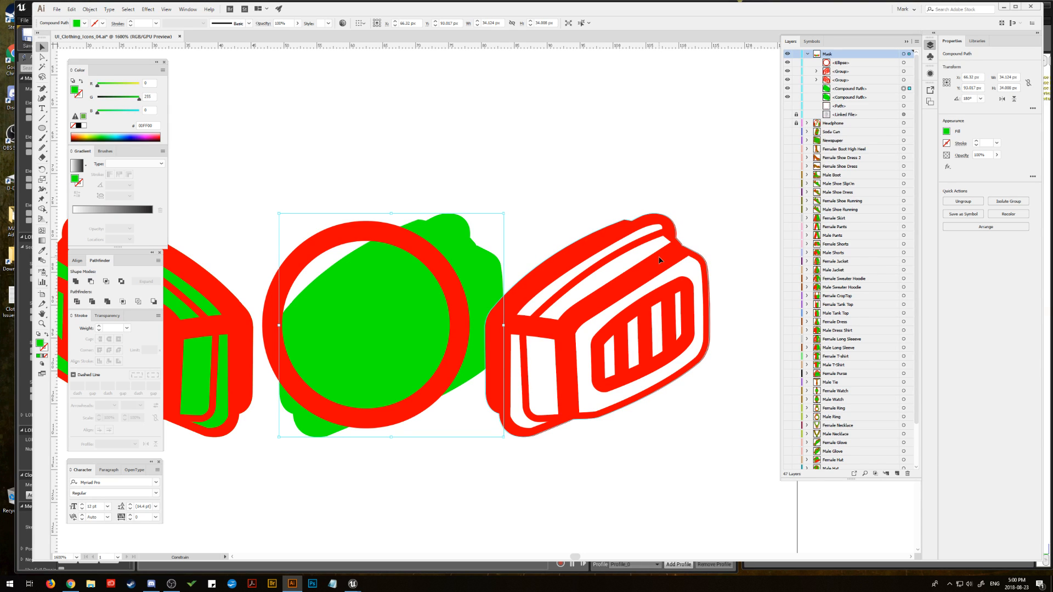
drag(659, 257, 658, 255)
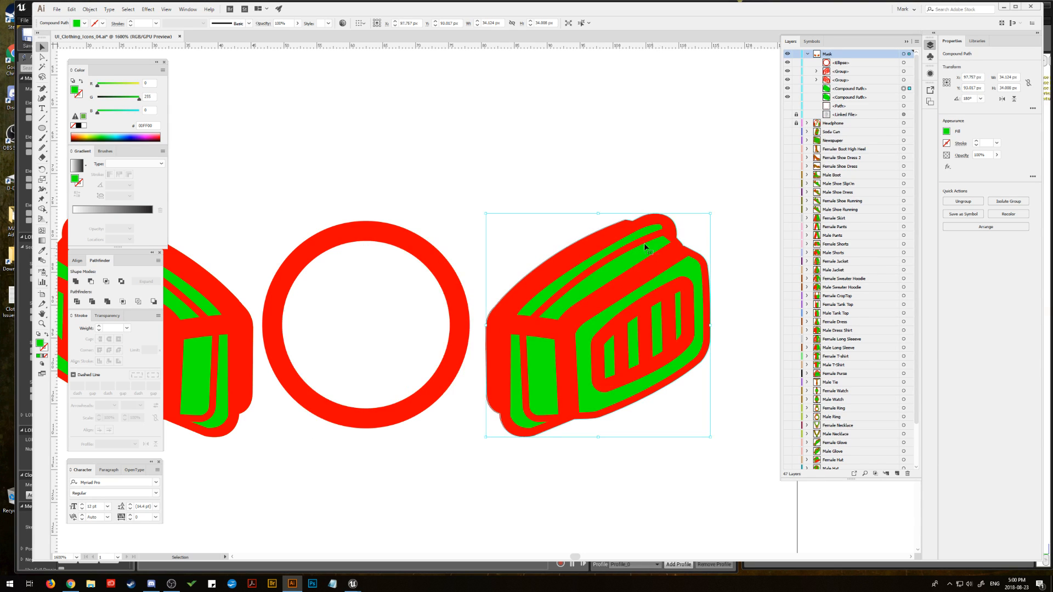
click(542, 166)
Step: Show the body outline path and the linked reference image behind the filters
drag(410, 190, 476, 264)
key(ctrl+minus)
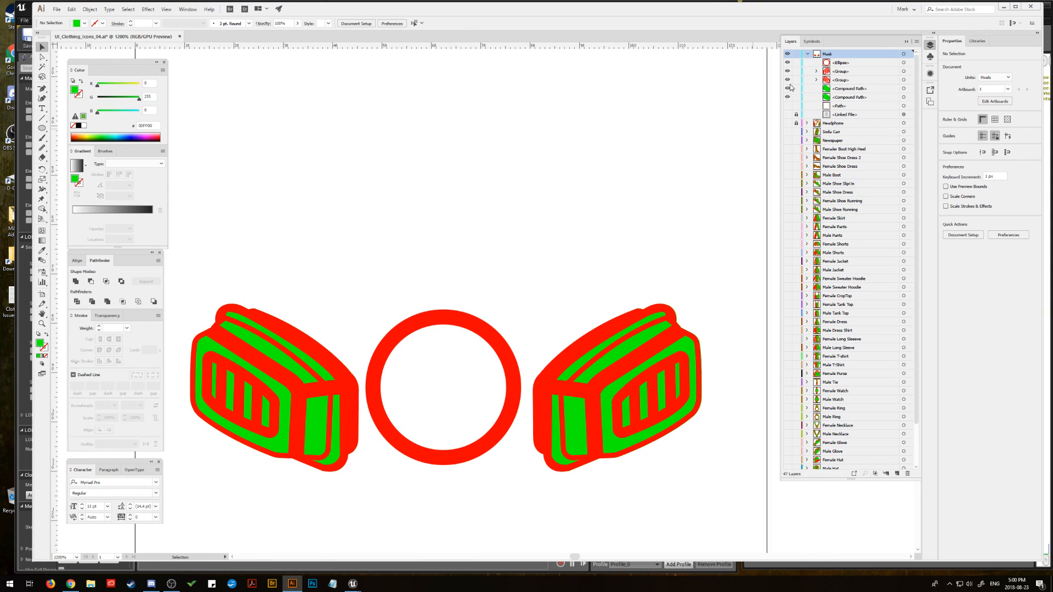
click(787, 105)
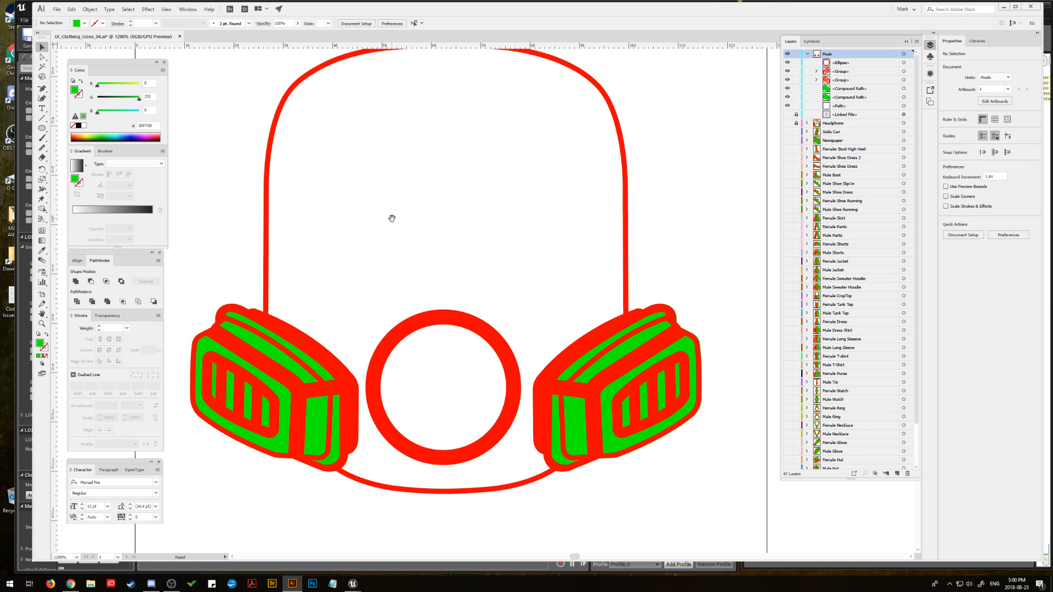
drag(391, 219, 389, 263)
click(787, 115)
key(ctrl+minus)
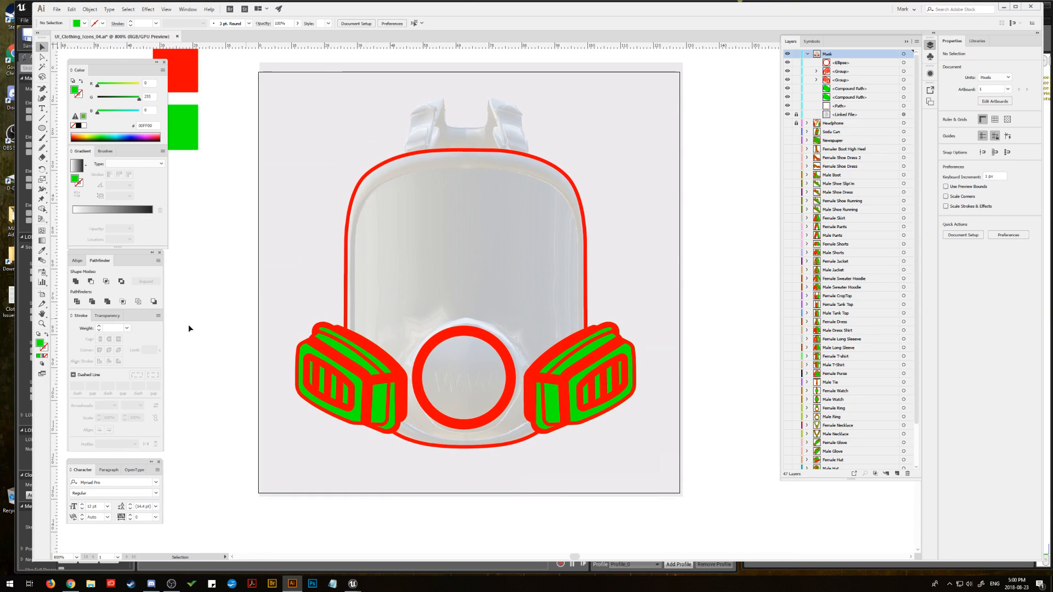
Step: Offset the body outline inward by -3 px and lower the new inner outline's top edge to the visor's upper rim
click(43, 325)
click(415, 358)
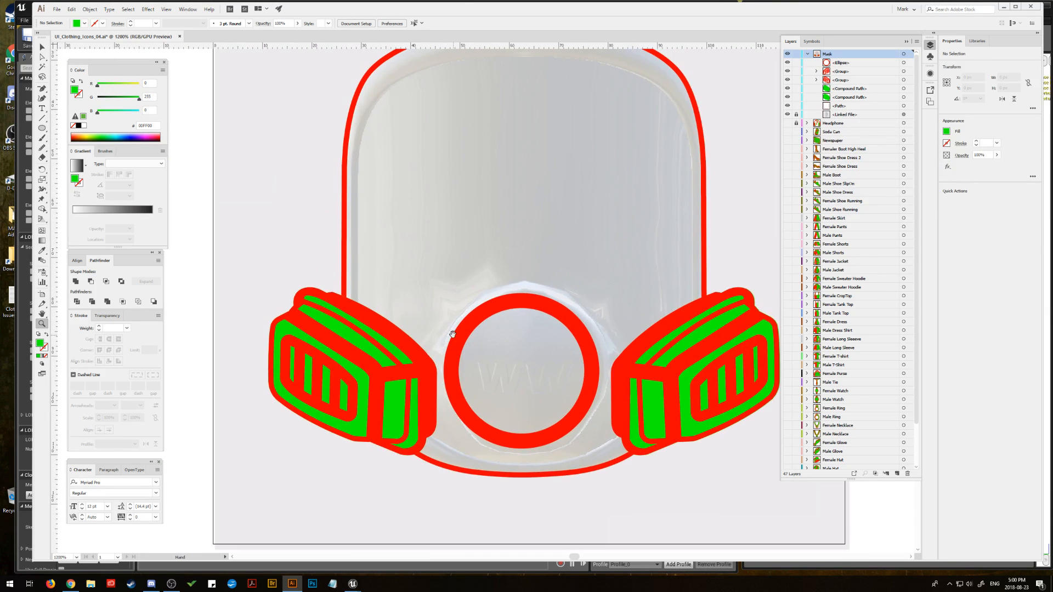
click(43, 47)
drag(476, 156, 458, 189)
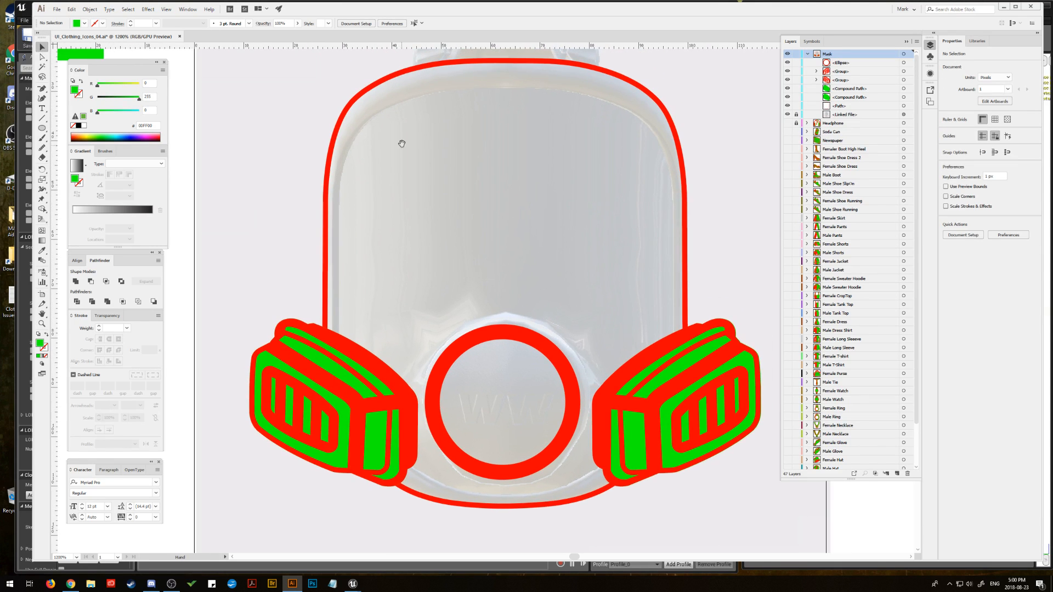
mouse_move(402, 143)
mouse_down()
mouse_move(382, 171)
mouse_move(321, 150)
mouse_up()
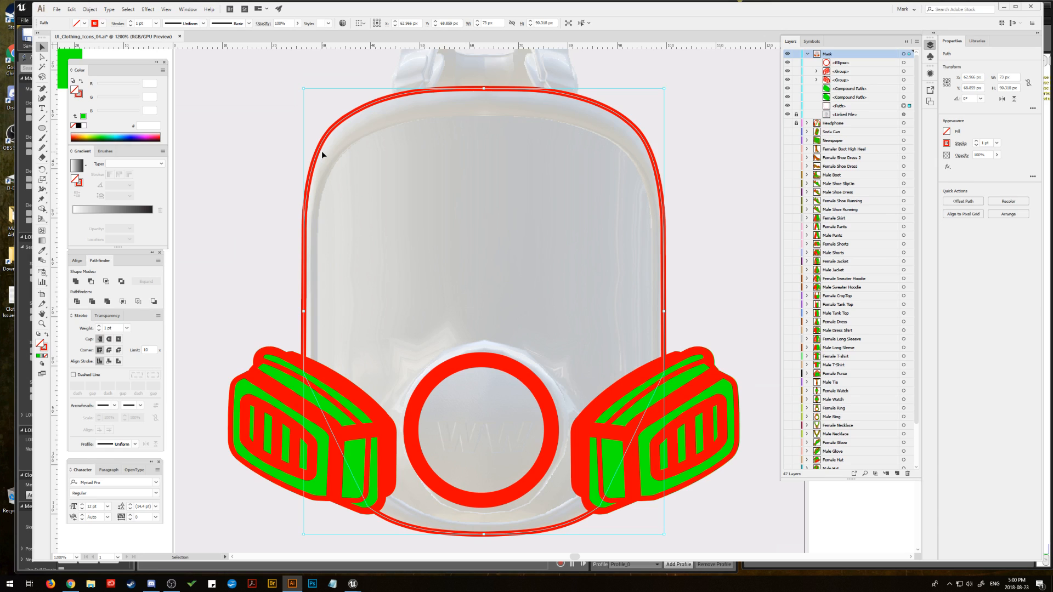
click(90, 9)
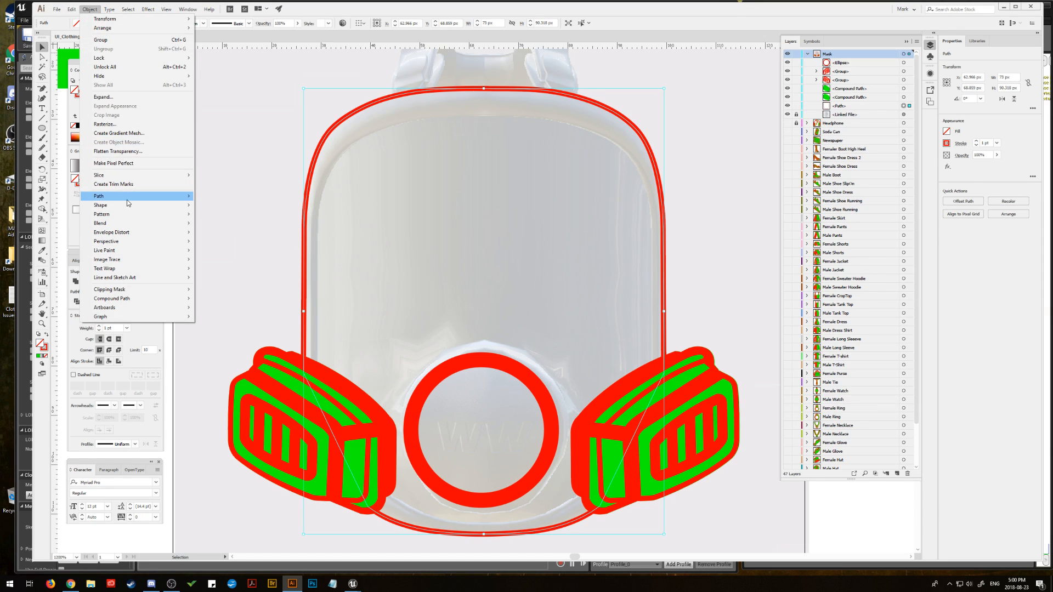
mouse_move(128, 198)
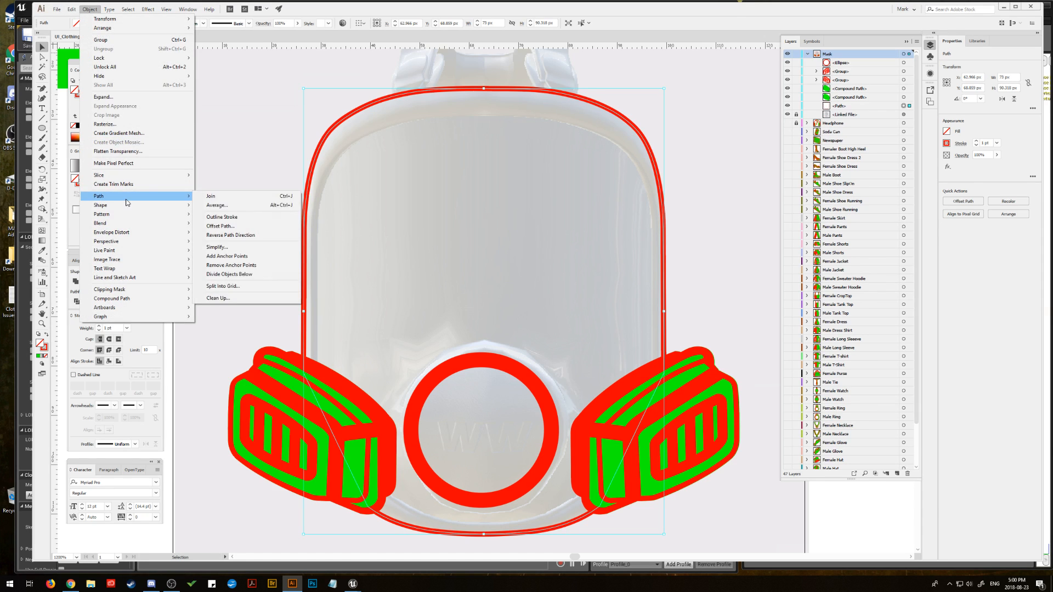
click(222, 229)
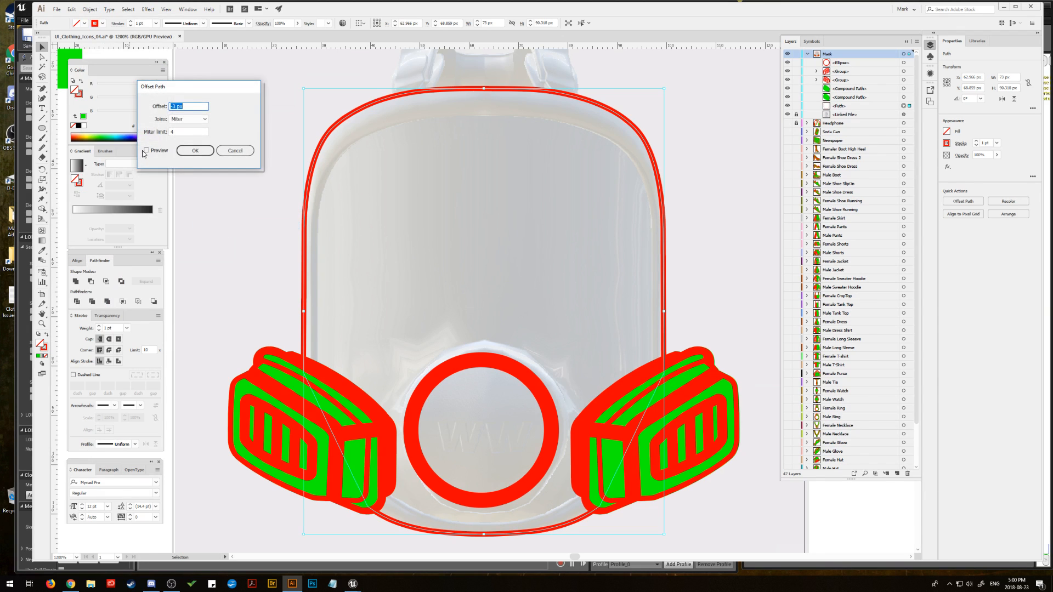
click(147, 151)
click(192, 150)
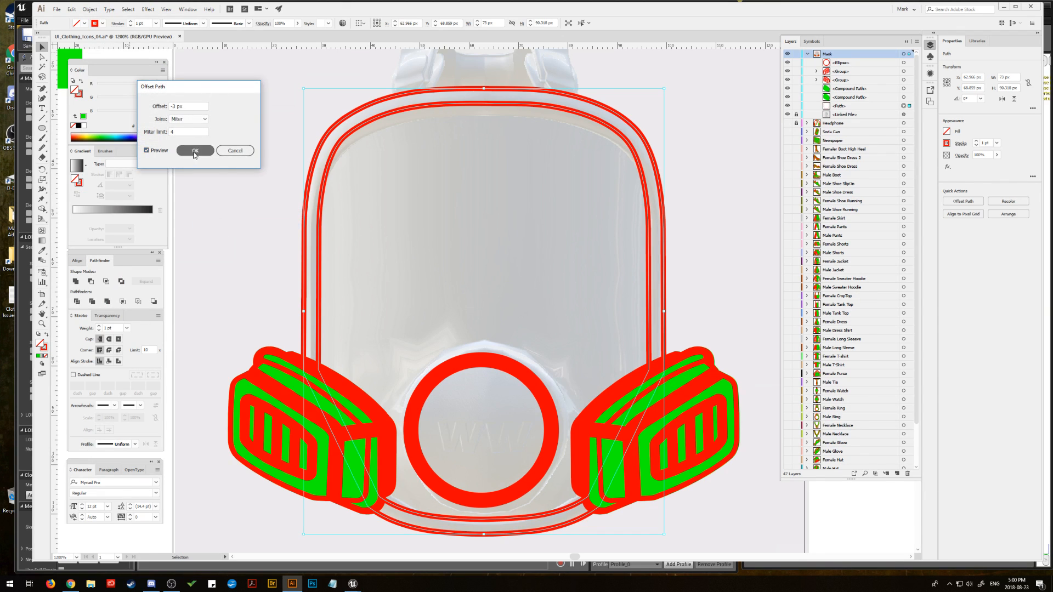
drag(485, 114, 486, 119)
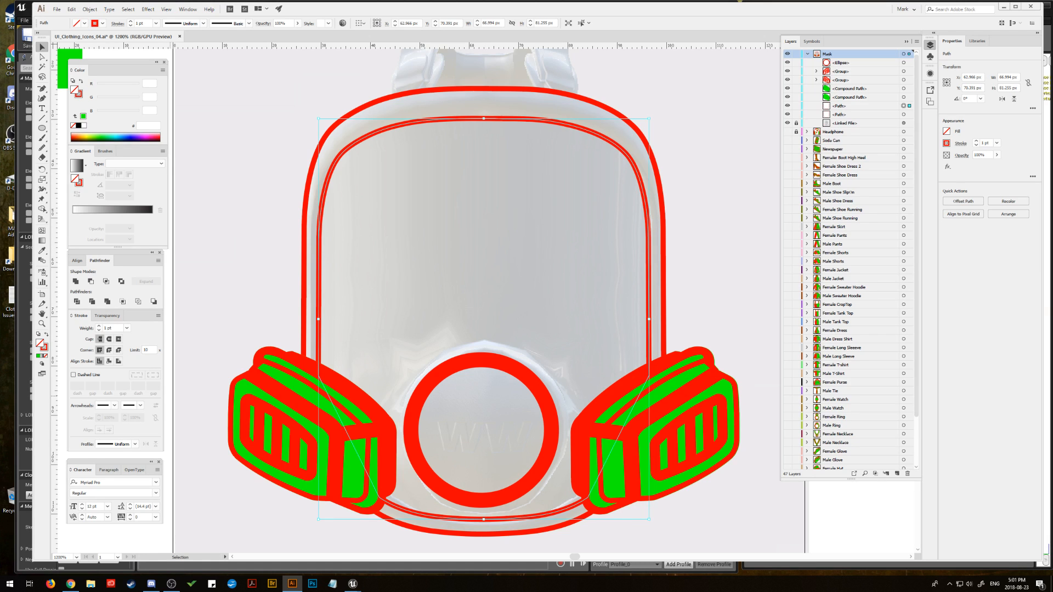
Step: Switch to Unreal Editor's female character mesh and assign SK_H_Ponytail_F_Caucasian_01 as the additional preview skeletal mesh
drag(766, 11, 853, 258)
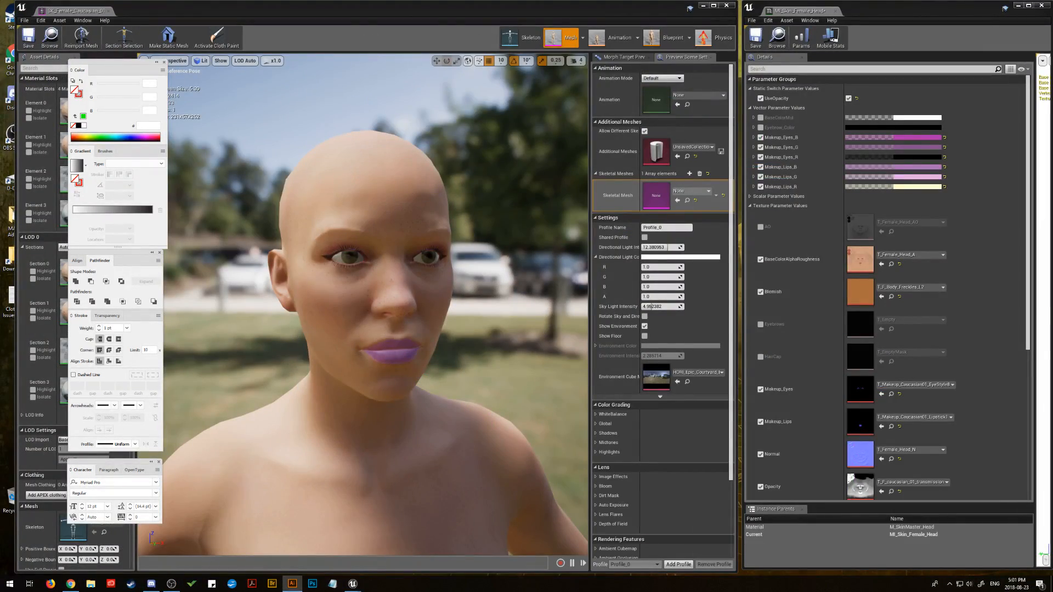
click(389, 15)
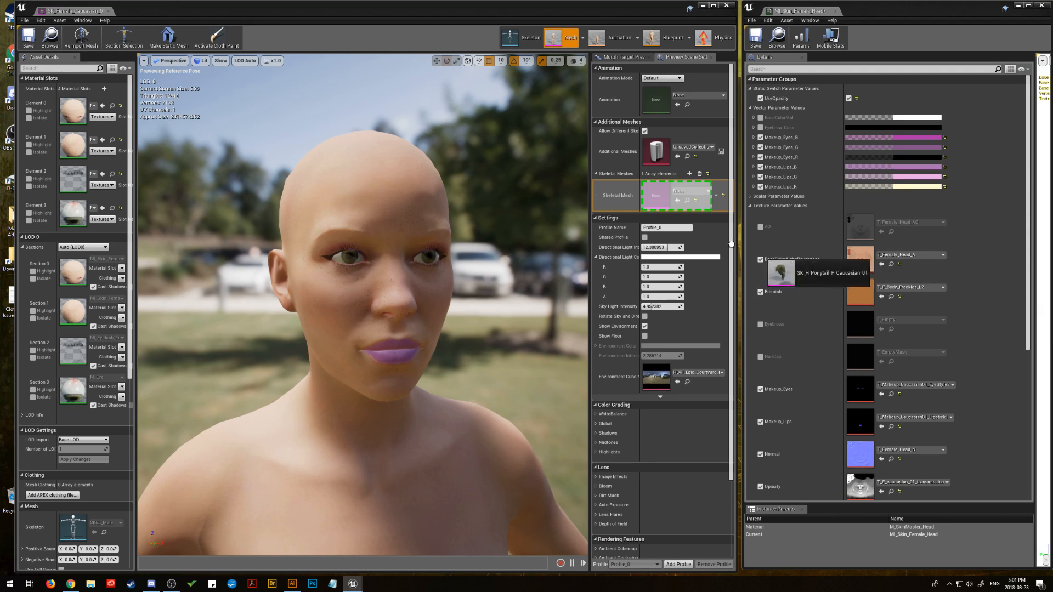
drag(776, 270, 657, 198)
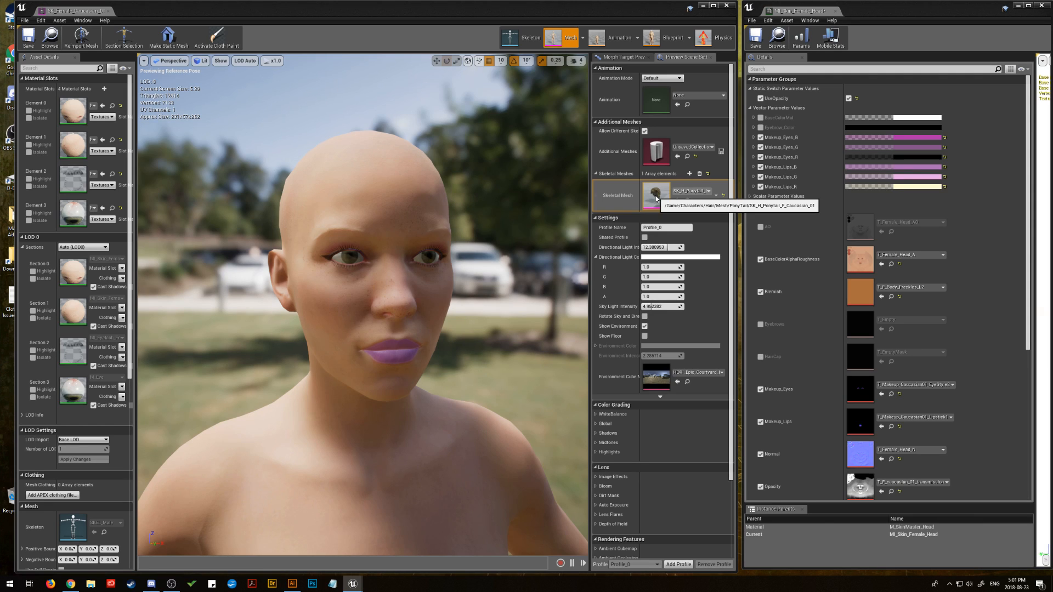
Step: Examine where the added ponytail mesh sits relative to the female character's head and feet
click(480, 330)
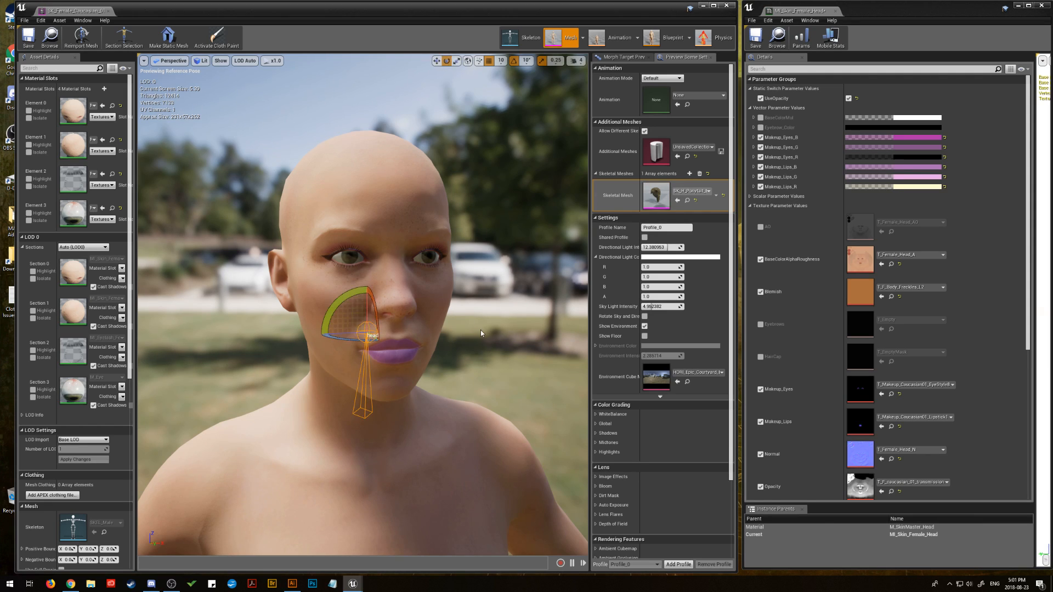
key(f)
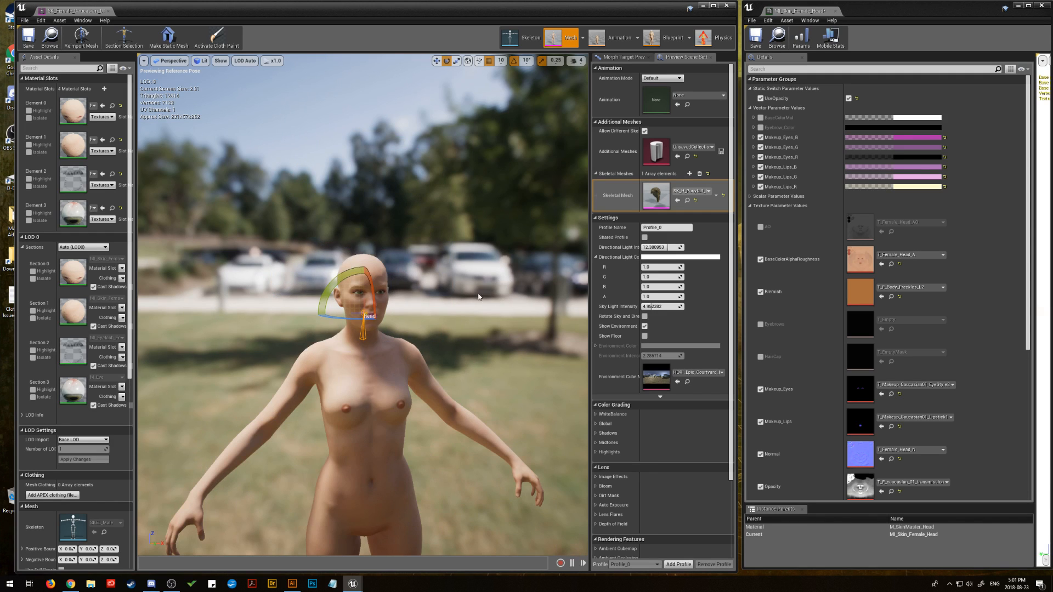
key(r)
drag(508, 273, 469, 336)
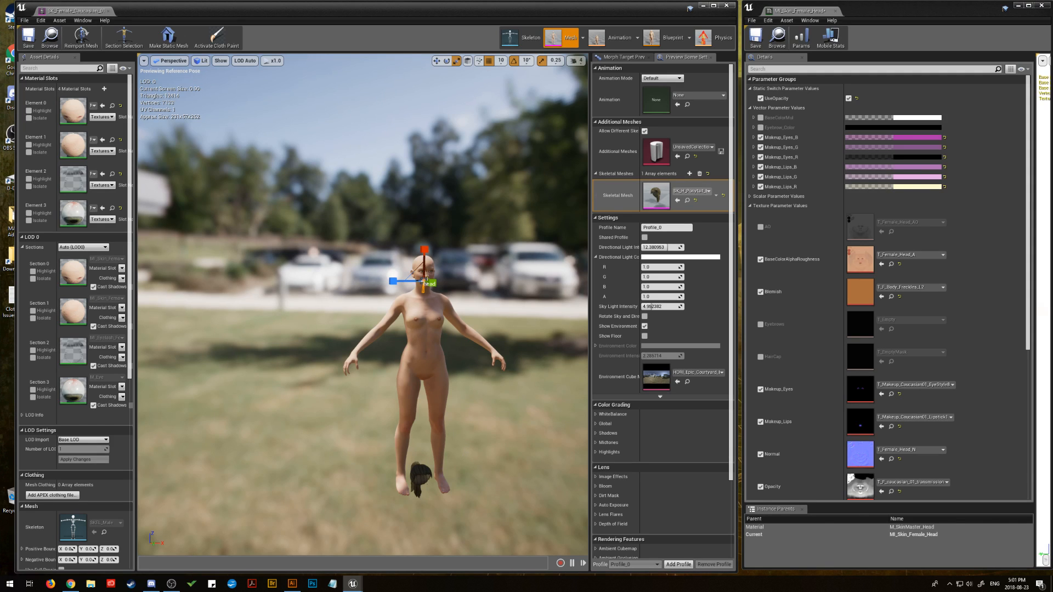
click(262, 351)
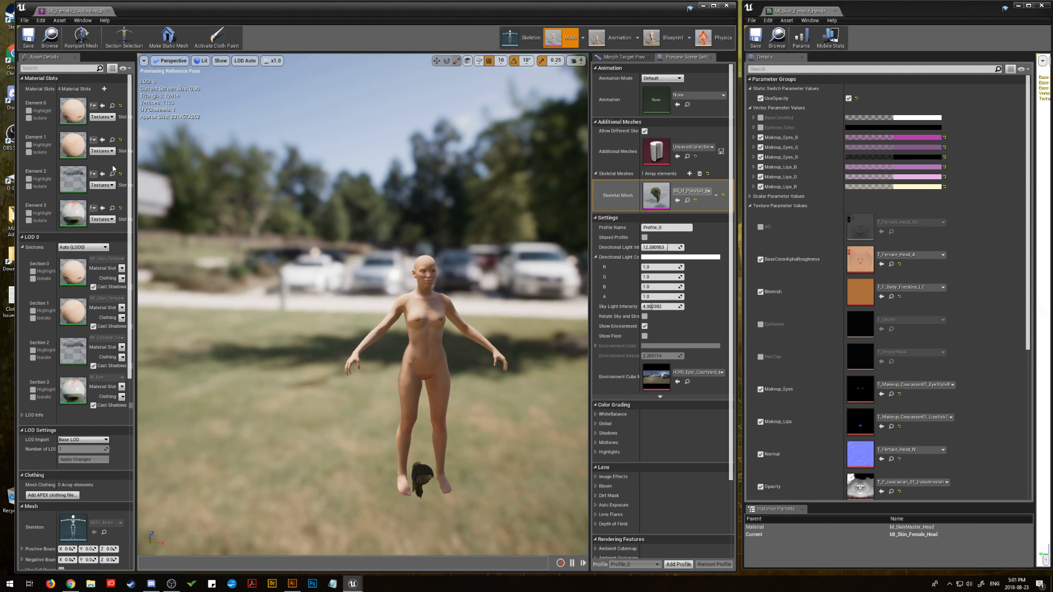
scroll(433, 481, up, 2)
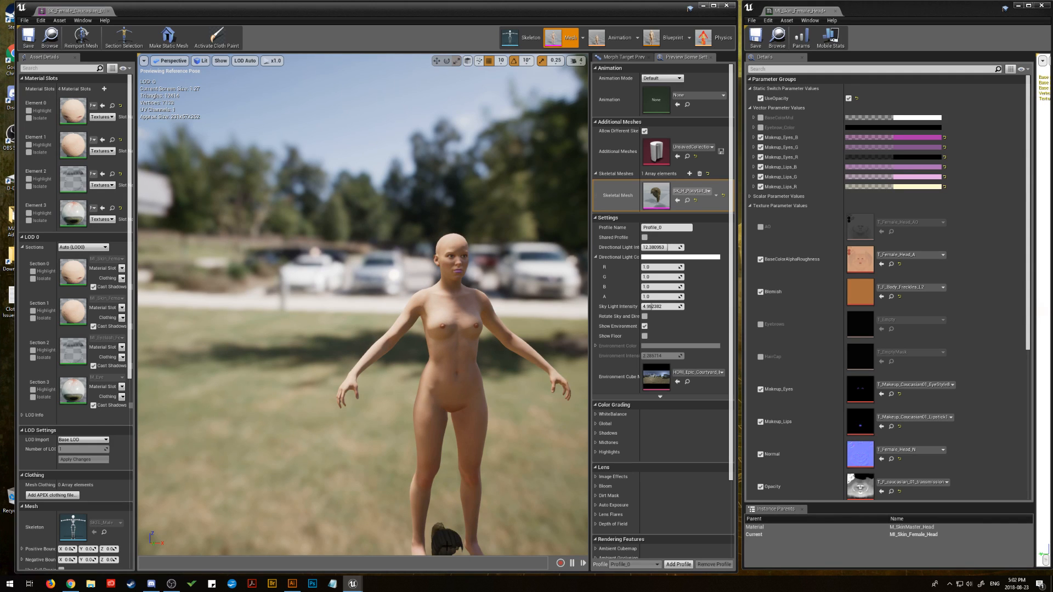
scroll(447, 546, down, 2)
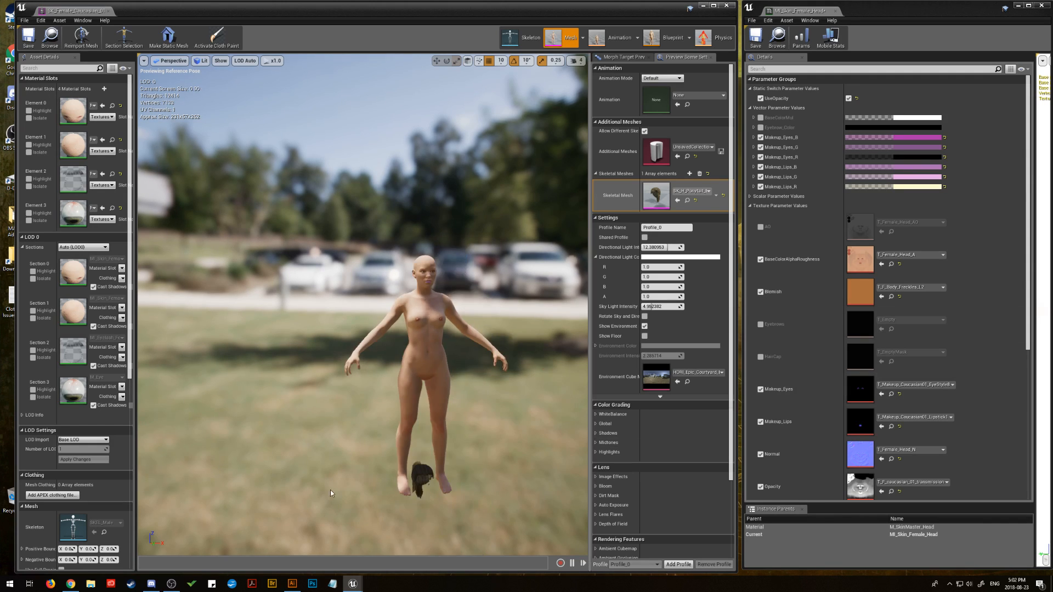
click(413, 476)
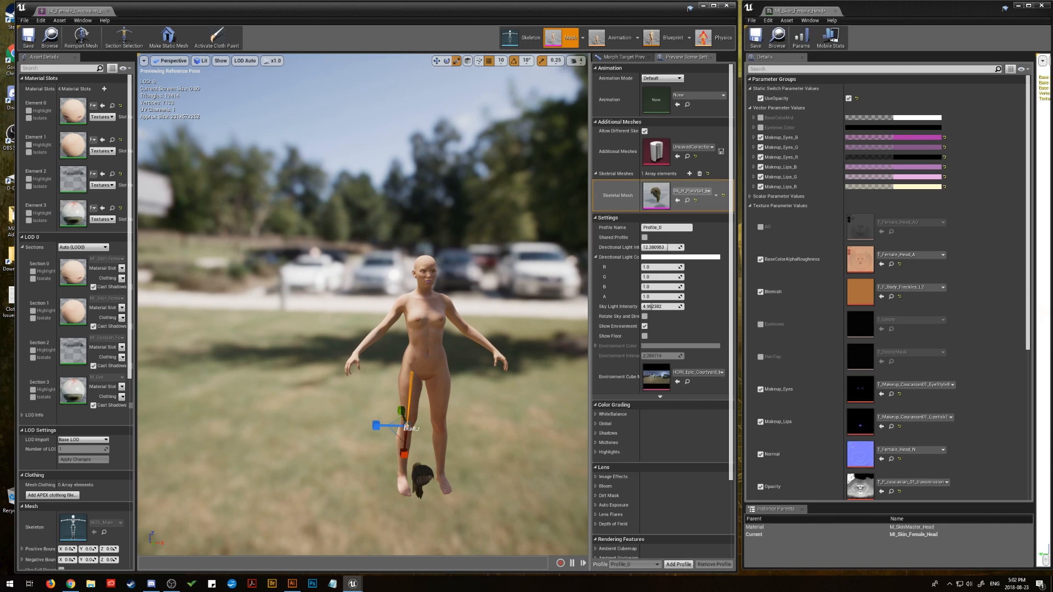
click(422, 471)
drag(422, 474, 448, 472)
click(309, 433)
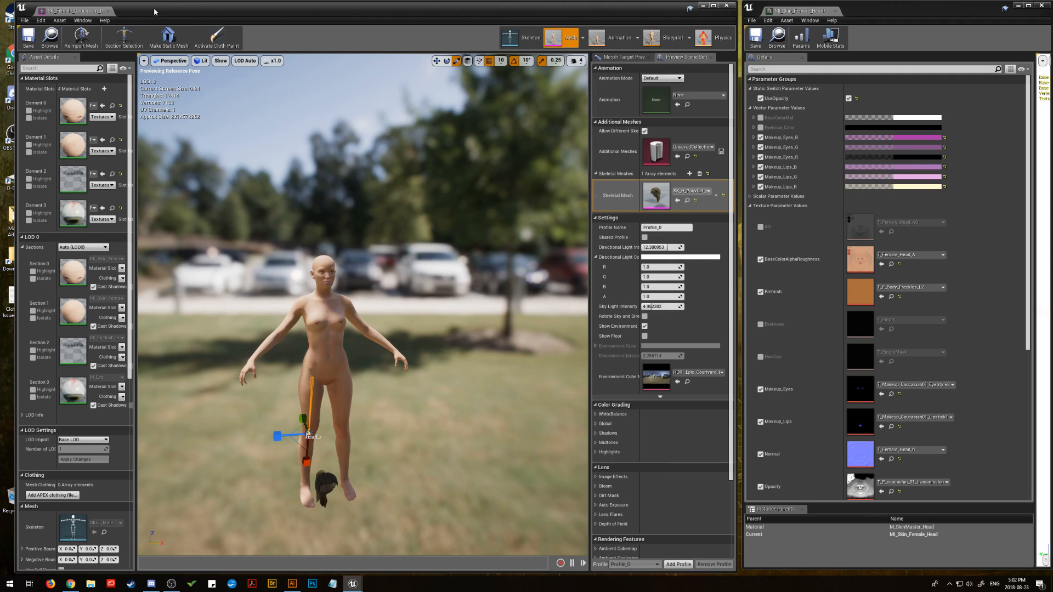
Step: View the ponytail mesh up close near the character's feet and open it in its own mesh editor
drag(154, 9, 1052, 29)
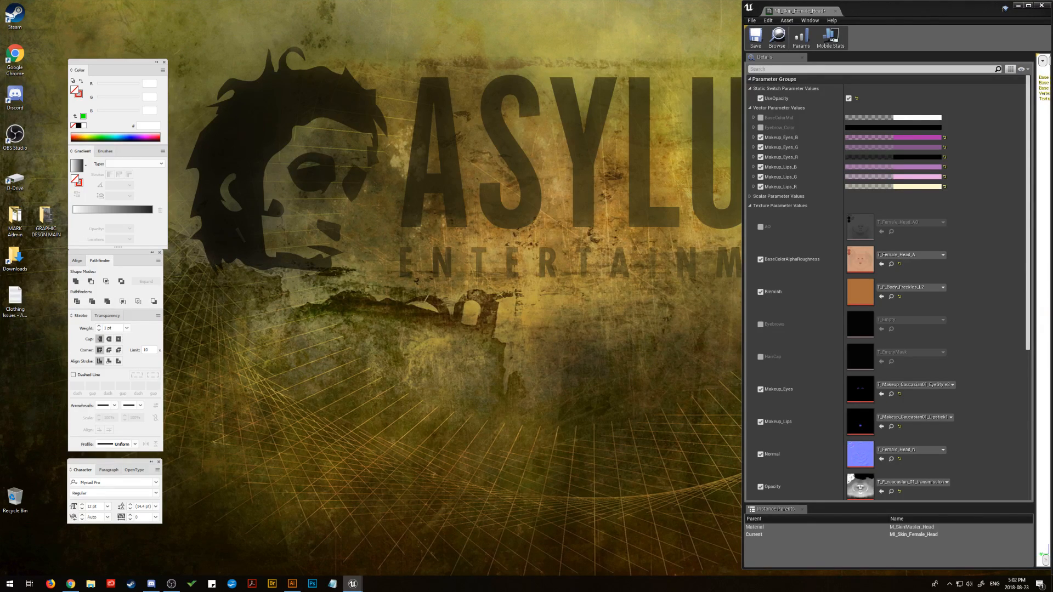
drag(1052, 5, 342, 10)
drag(280, 392, 355, 367)
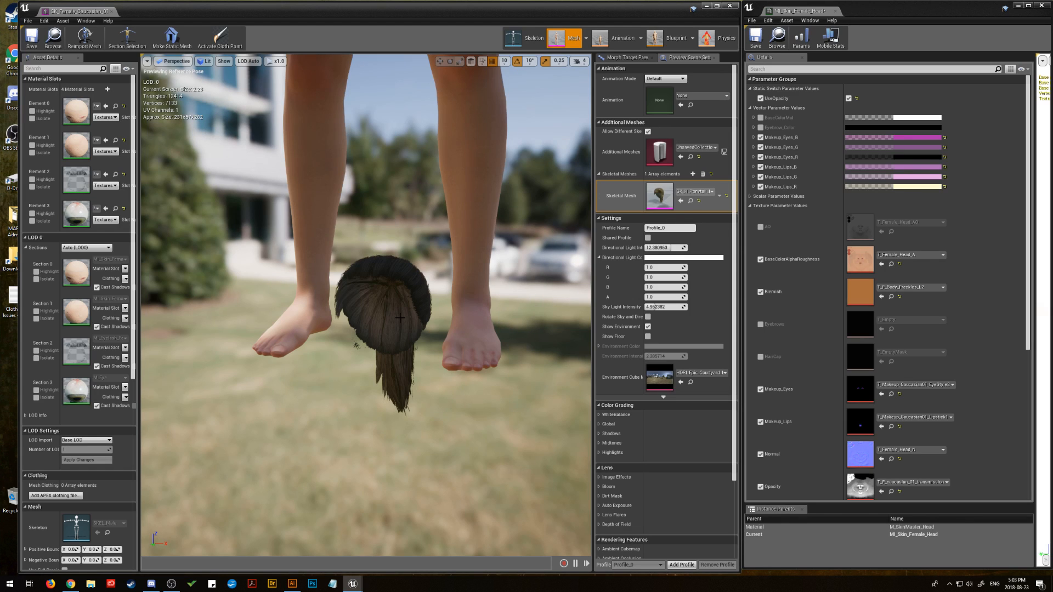
double_click(659, 195)
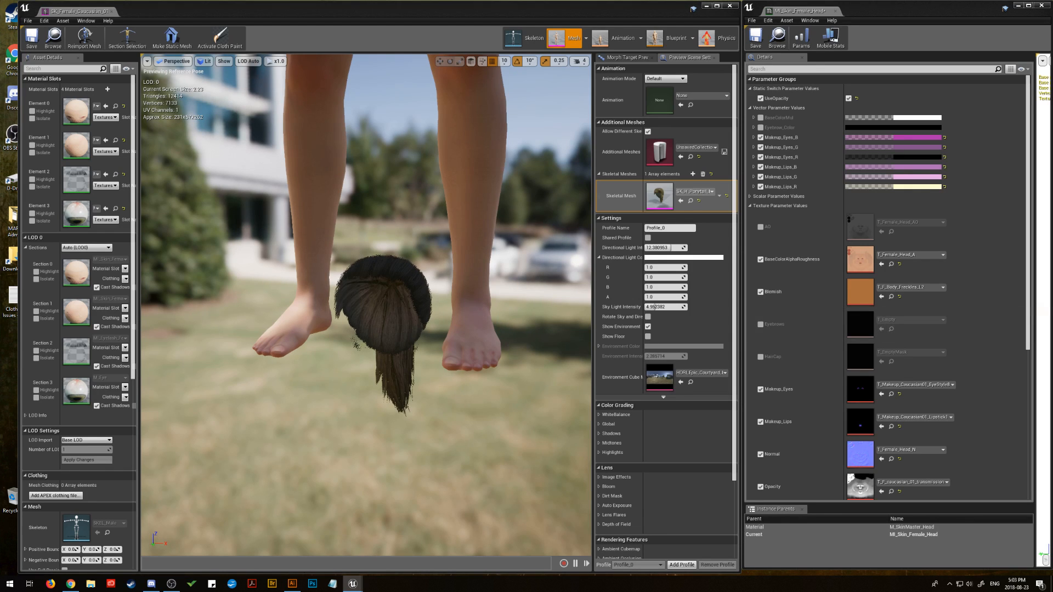
mouse_move(274, 380)
mouse_down()
mouse_move(154, 380)
mouse_move(216, 373)
mouse_move(230, 392)
mouse_move(231, 353)
mouse_move(234, 416)
mouse_move(234, 351)
mouse_move(233, 419)
mouse_move(234, 351)
mouse_move(247, 343)
mouse_move(278, 388)
mouse_up()
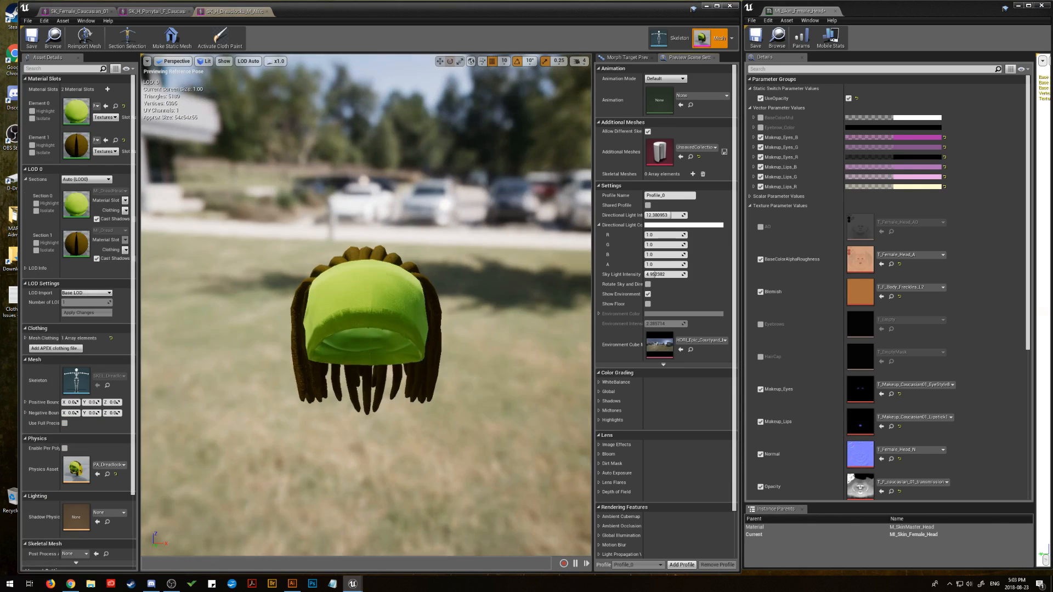
Step: Inspect the dreadlocks, mohawk, bob-fringe, spiked-fringe and full-beard meshes from several angles
drag(366, 329, 484, 407)
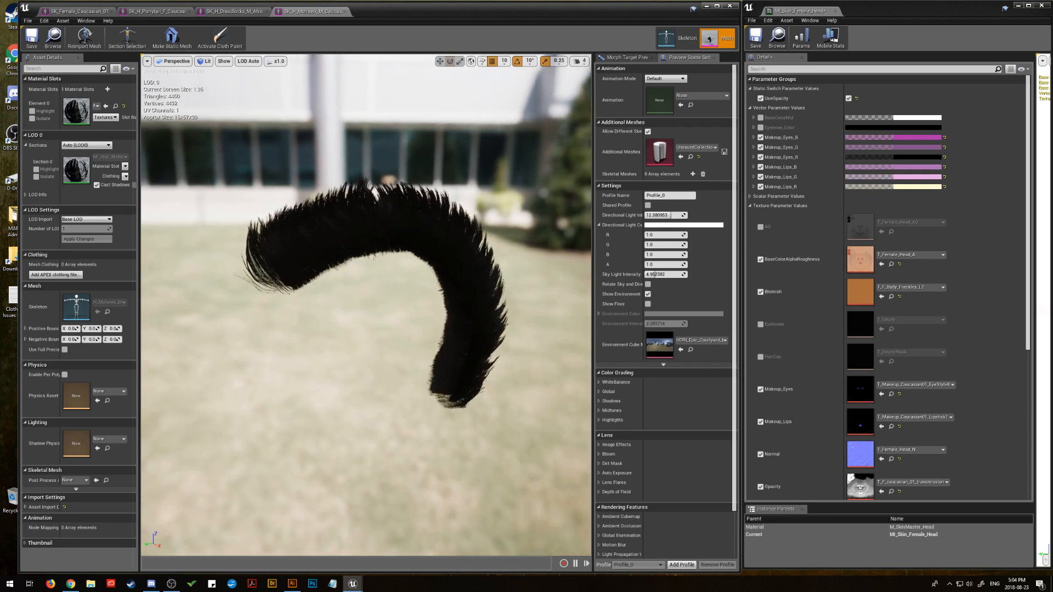
drag(439, 386, 439, 380)
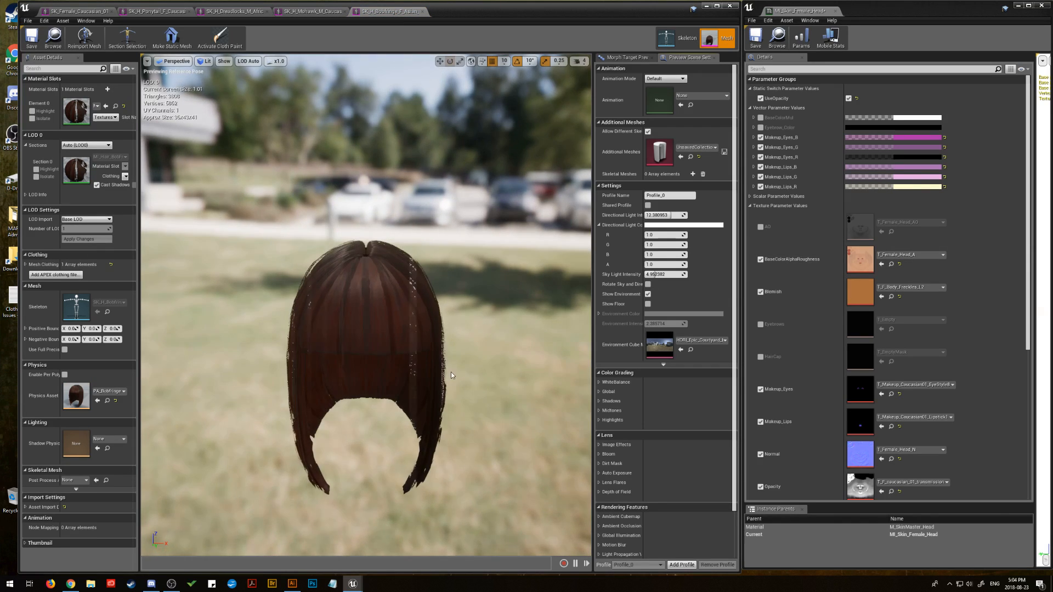
drag(452, 376, 405, 374)
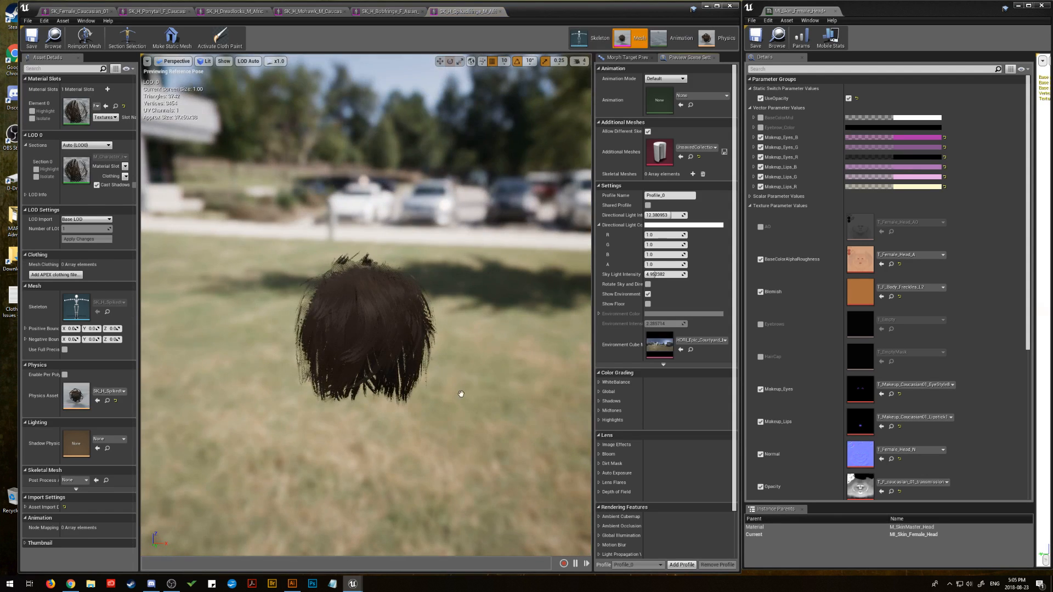
scroll(459, 387, up, 5)
mouse_move(366, 305)
mouse_down()
mouse_move(351, 285)
mouse_move(274, 329)
mouse_move(329, 373)
mouse_move(351, 307)
mouse_move(367, 296)
mouse_move(356, 351)
mouse_move(372, 315)
mouse_up()
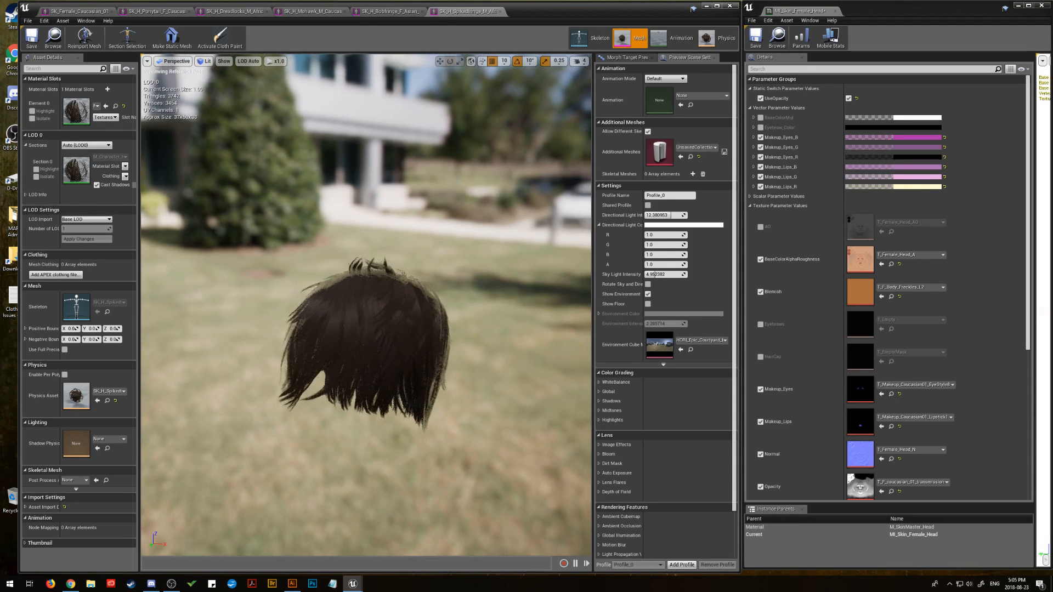
drag(473, 395, 477, 421)
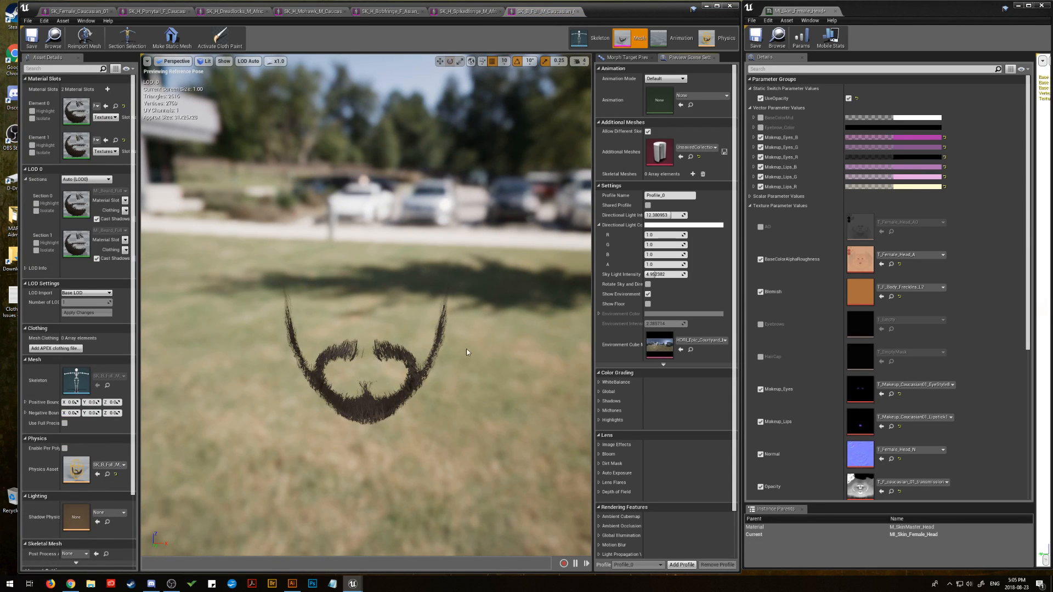
mouse_move(462, 396)
mouse_down()
mouse_move(465, 383)
mouse_move(466, 394)
mouse_up()
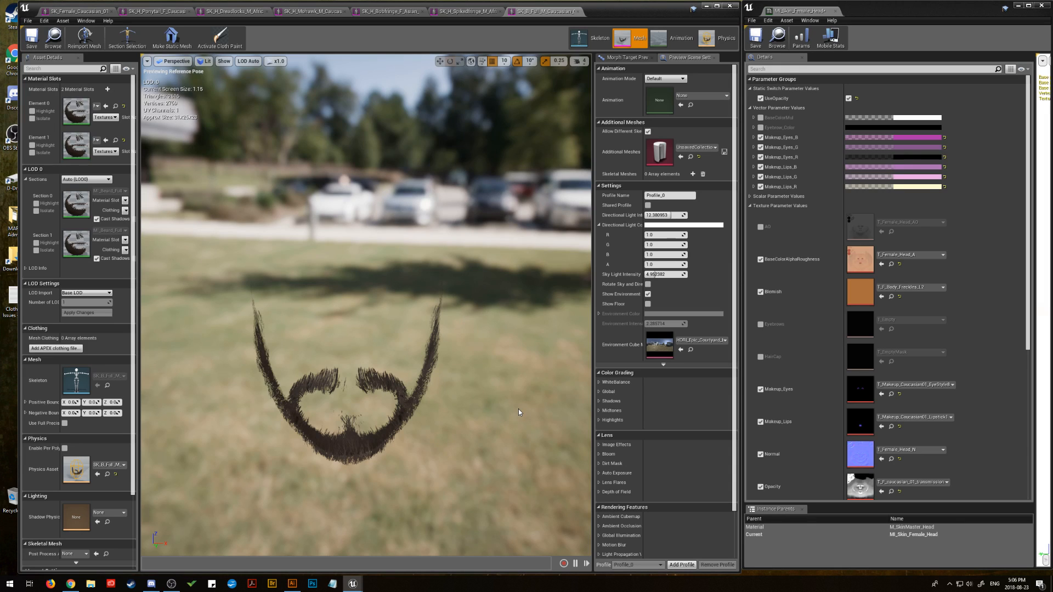
Step: Close the MI_Skin_Female_Head material instance and shift the mesh editor window toward the middle of the desktop
click(835, 11)
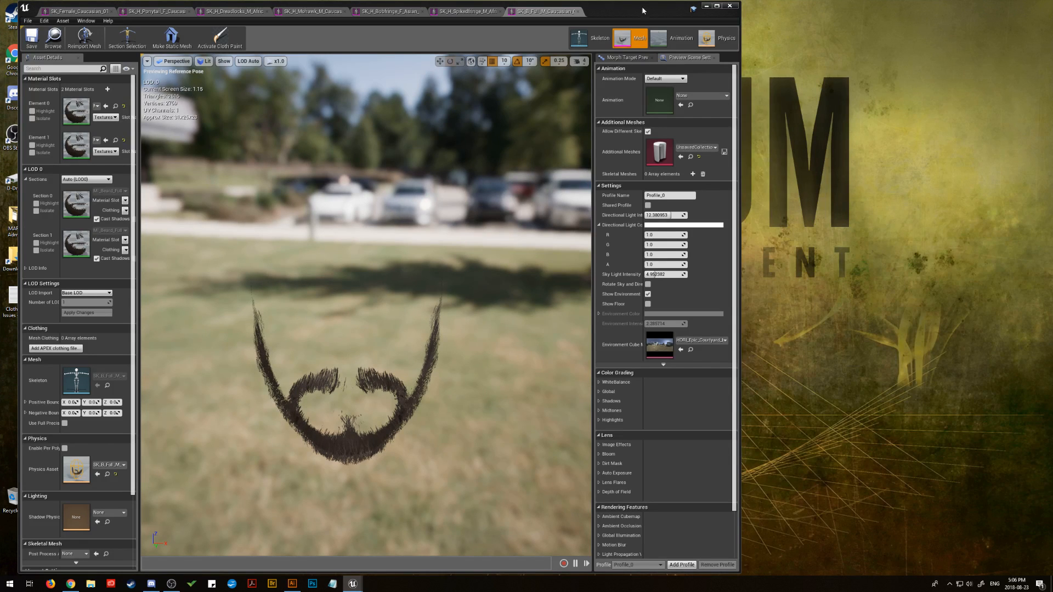
drag(622, 11, 763, 12)
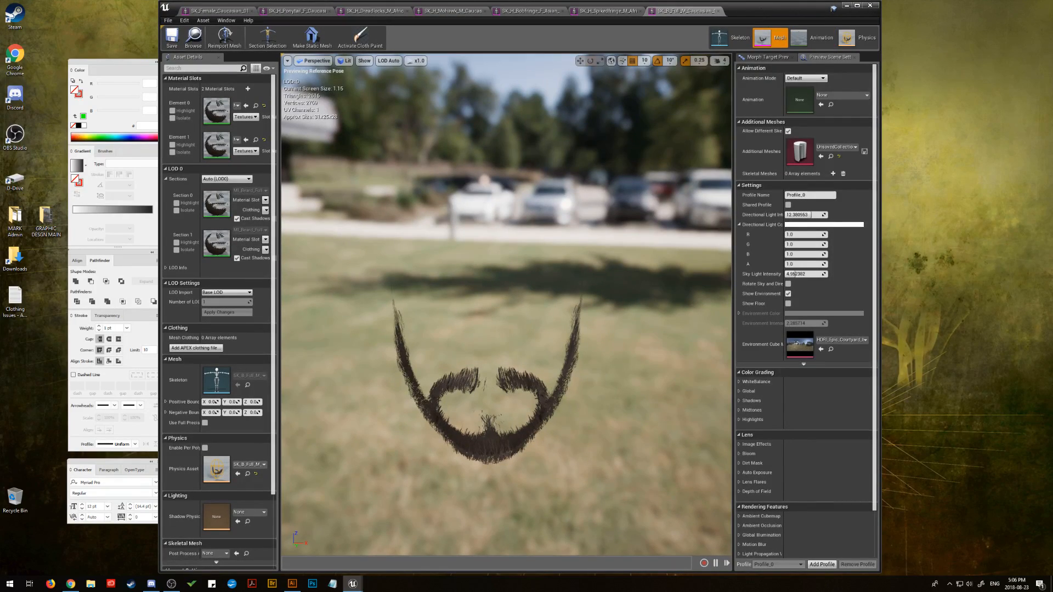
Step: Switch to Illustrator, maximize its window, deselect the inner visor outline and save UI_Clothing_Icons_04.ai
key(alt+Tab)
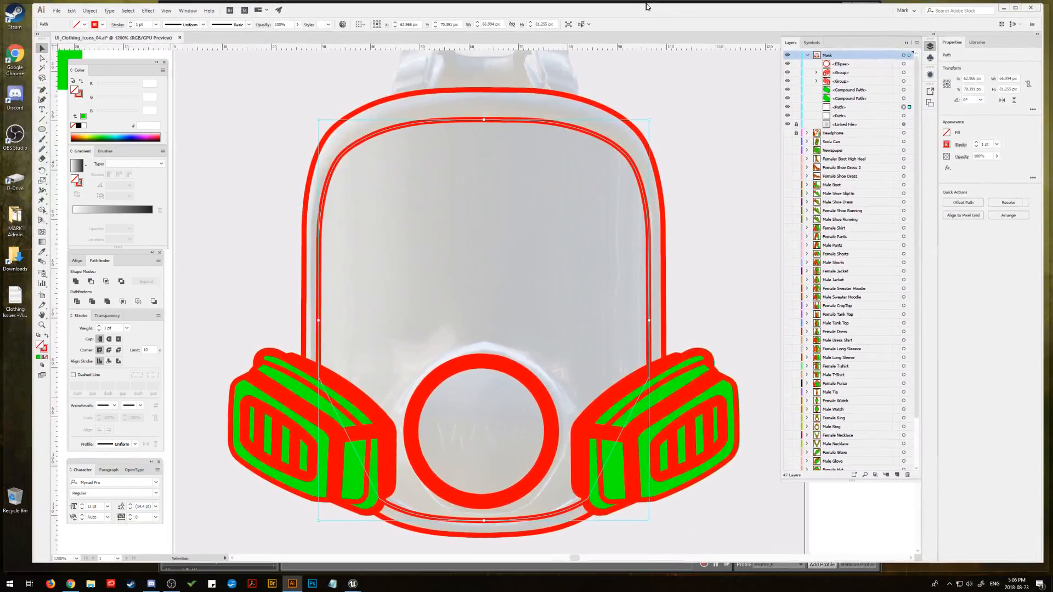
double_click(647, 7)
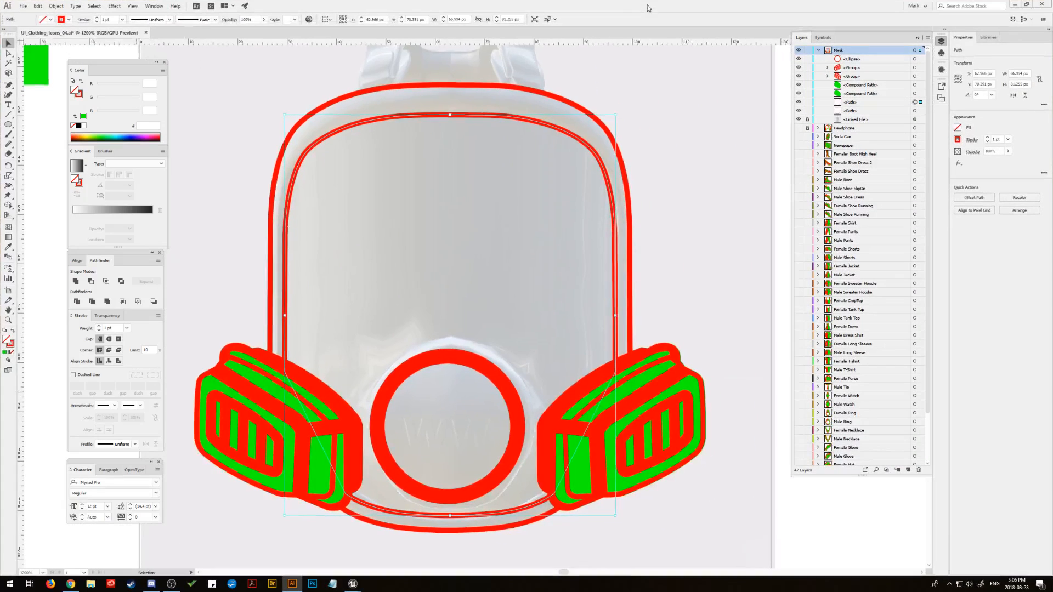
click(301, 72)
click(23, 7)
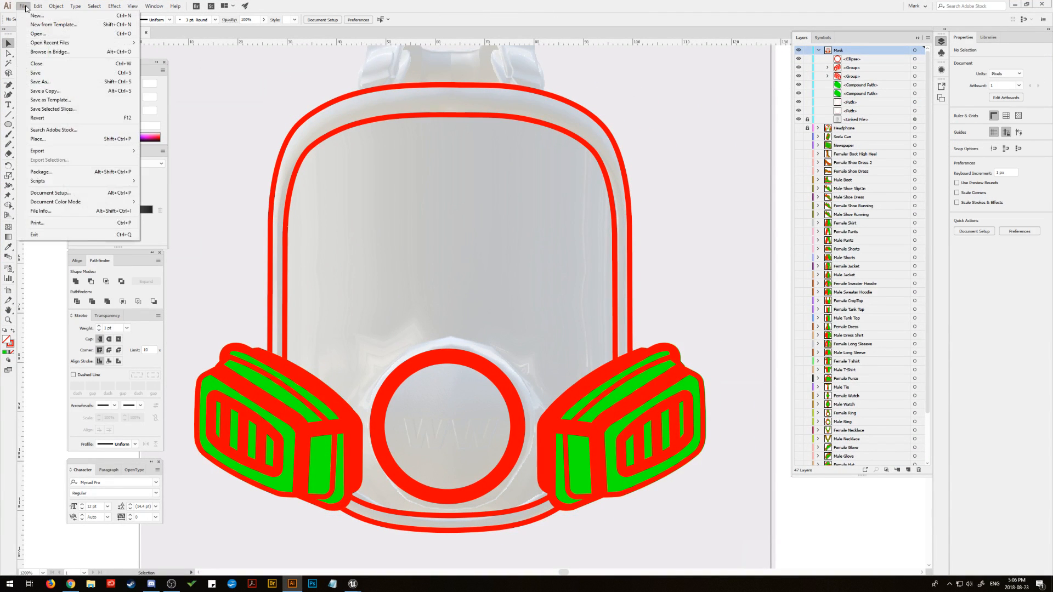
click(49, 73)
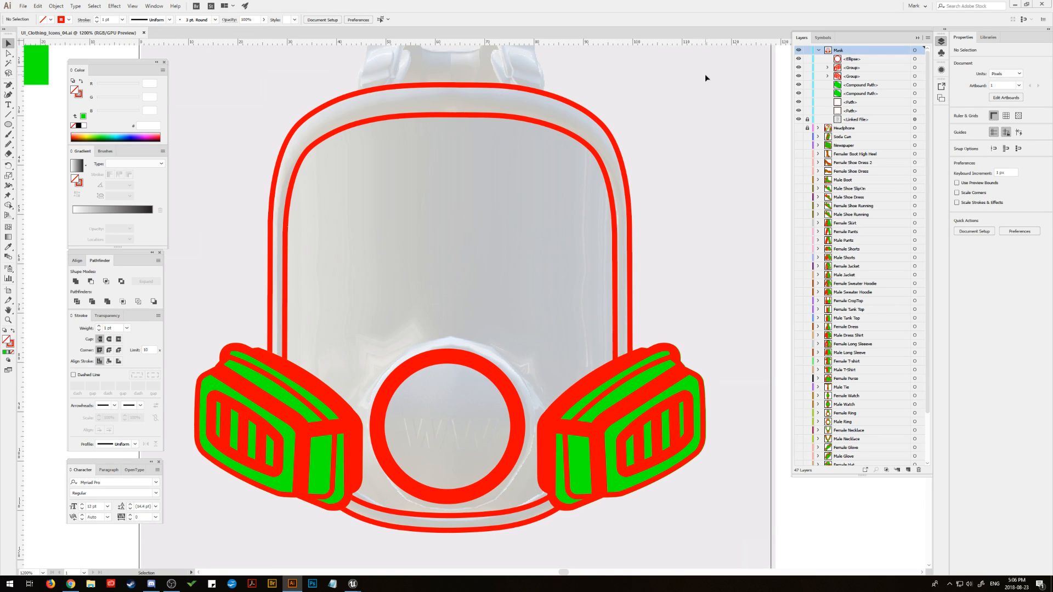
Step: Return to Unreal Editor, close every open mesh asset except the ponytail, and widen the mesh editor window
click(1016, 7)
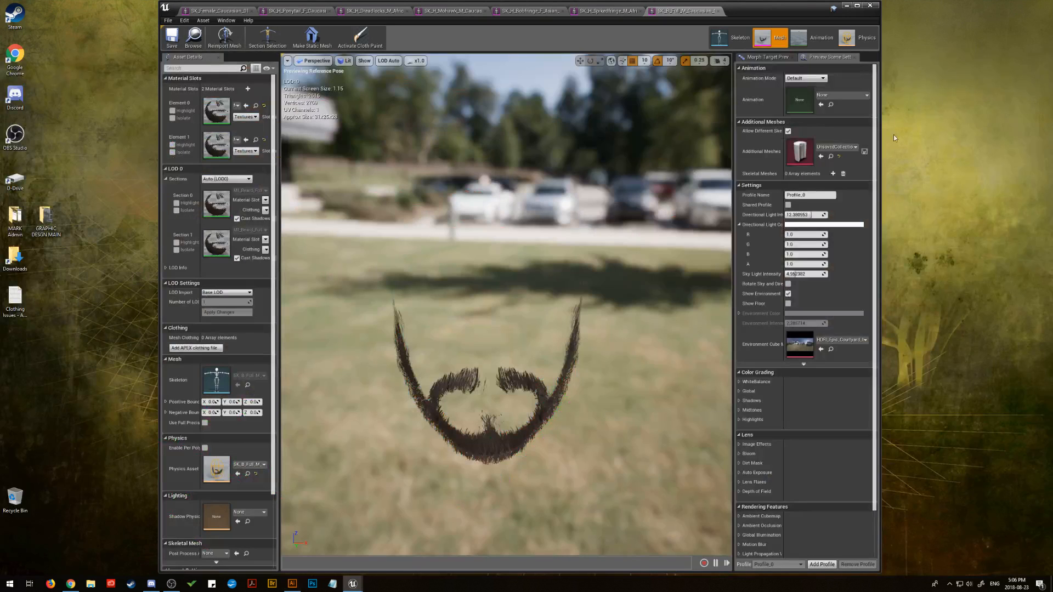
click(717, 11)
click(643, 11)
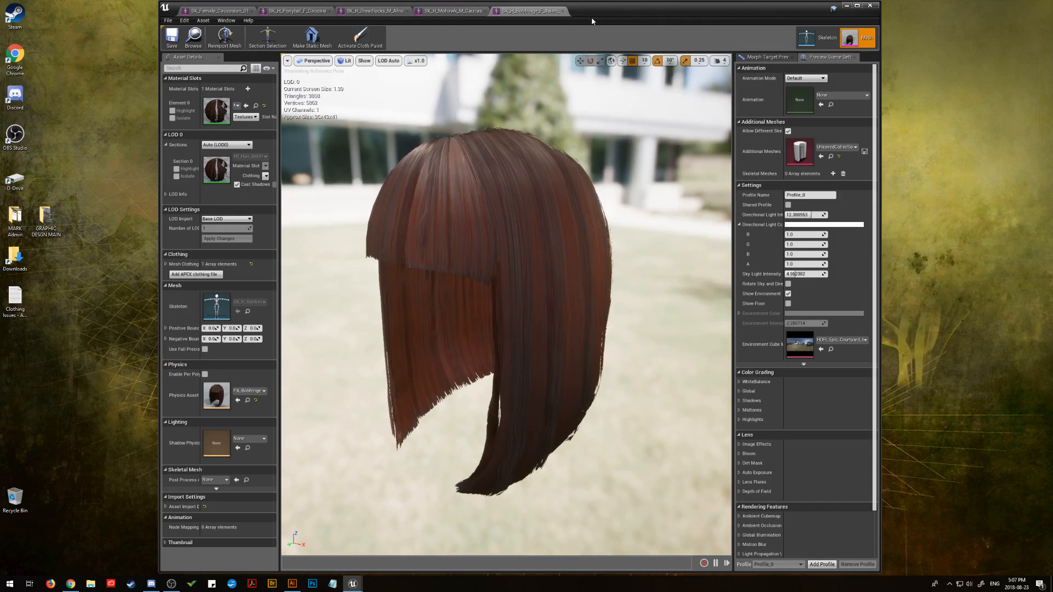
click(564, 11)
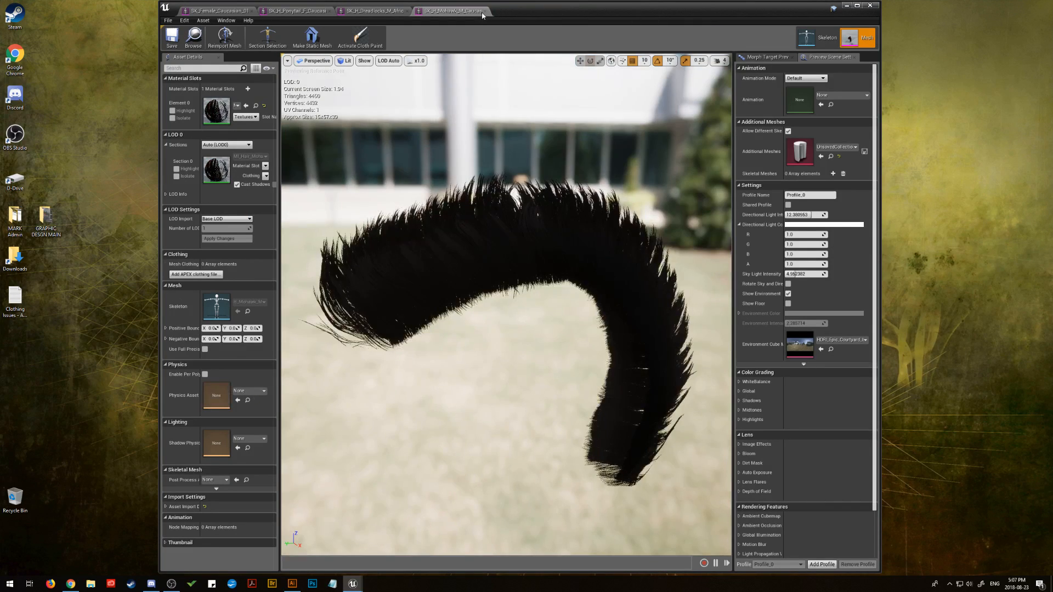
click(485, 11)
click(407, 11)
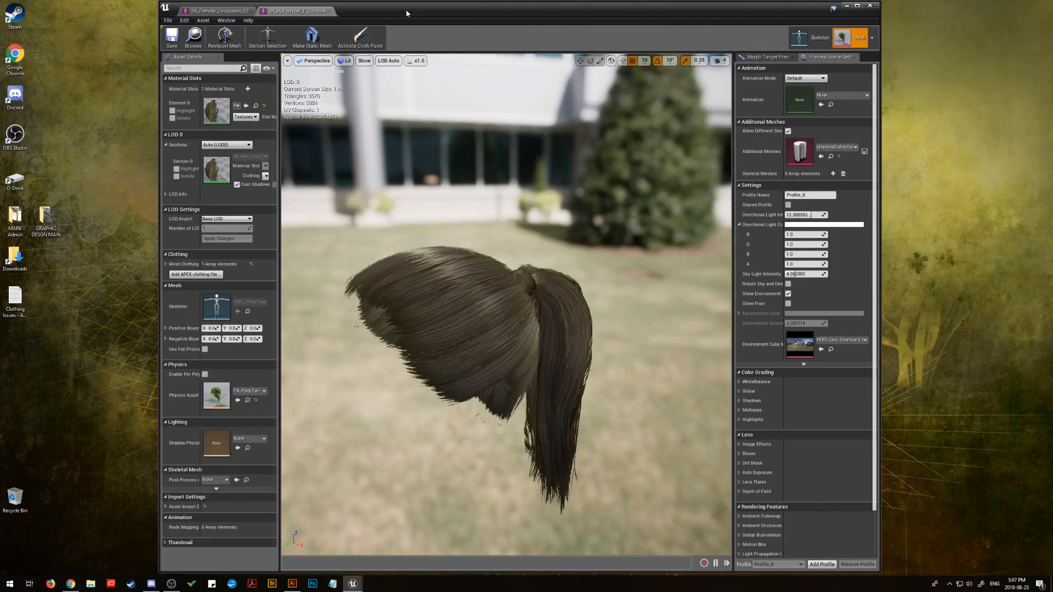
click(330, 11)
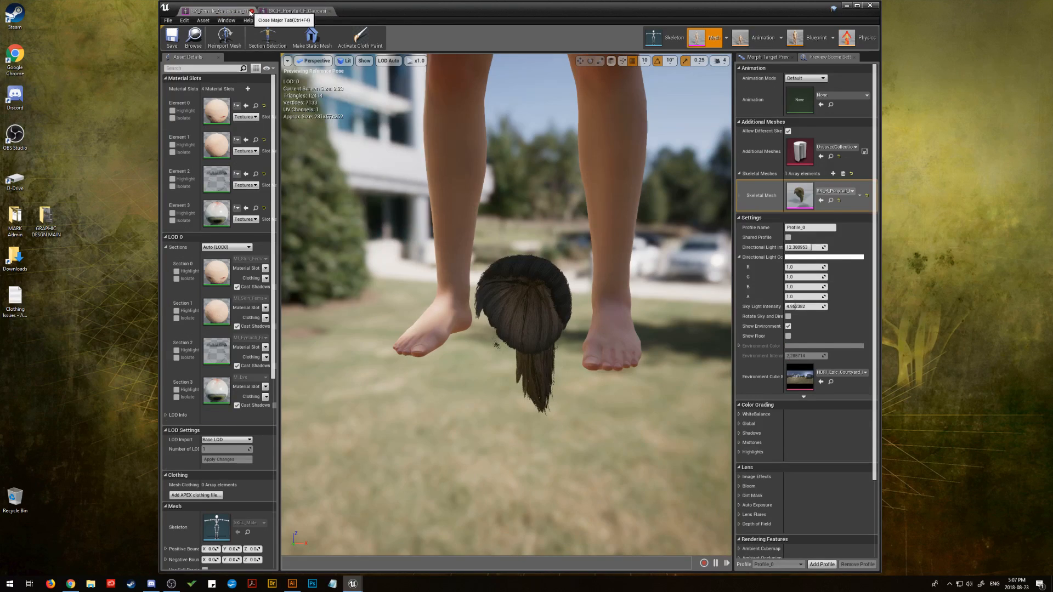
click(251, 12)
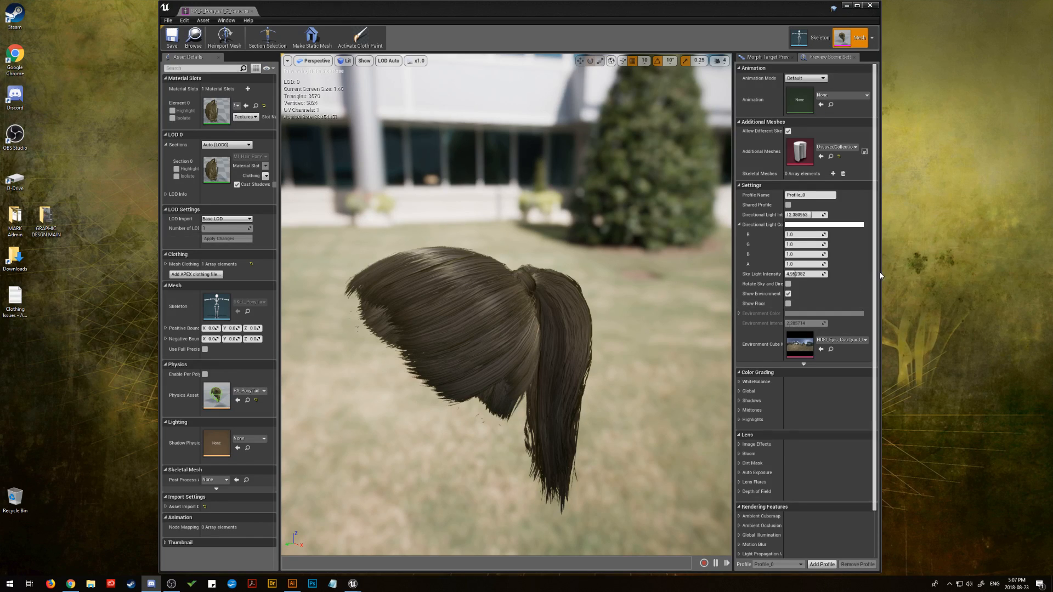
drag(881, 276, 936, 276)
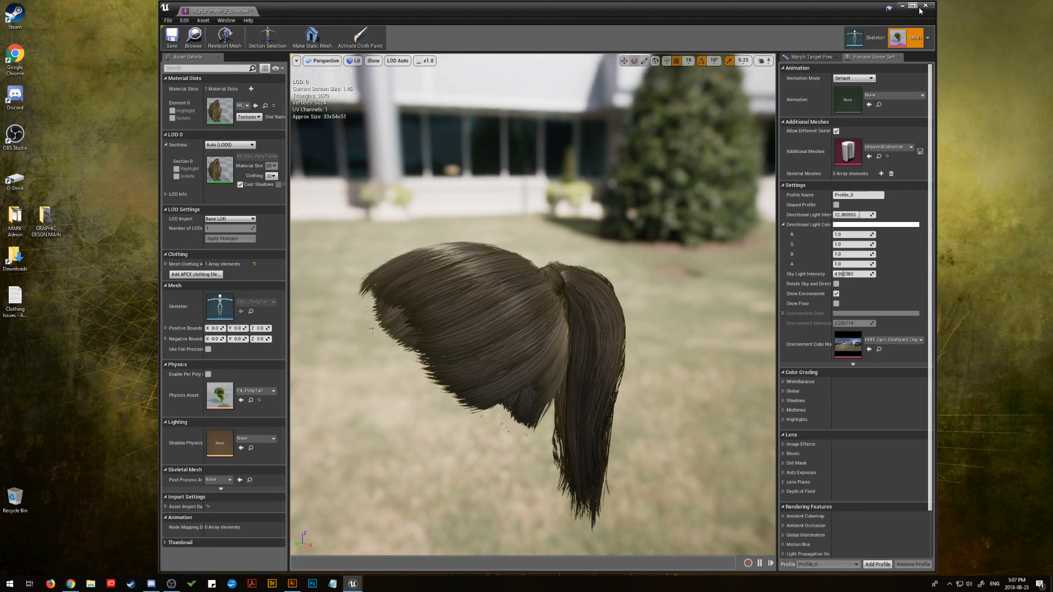